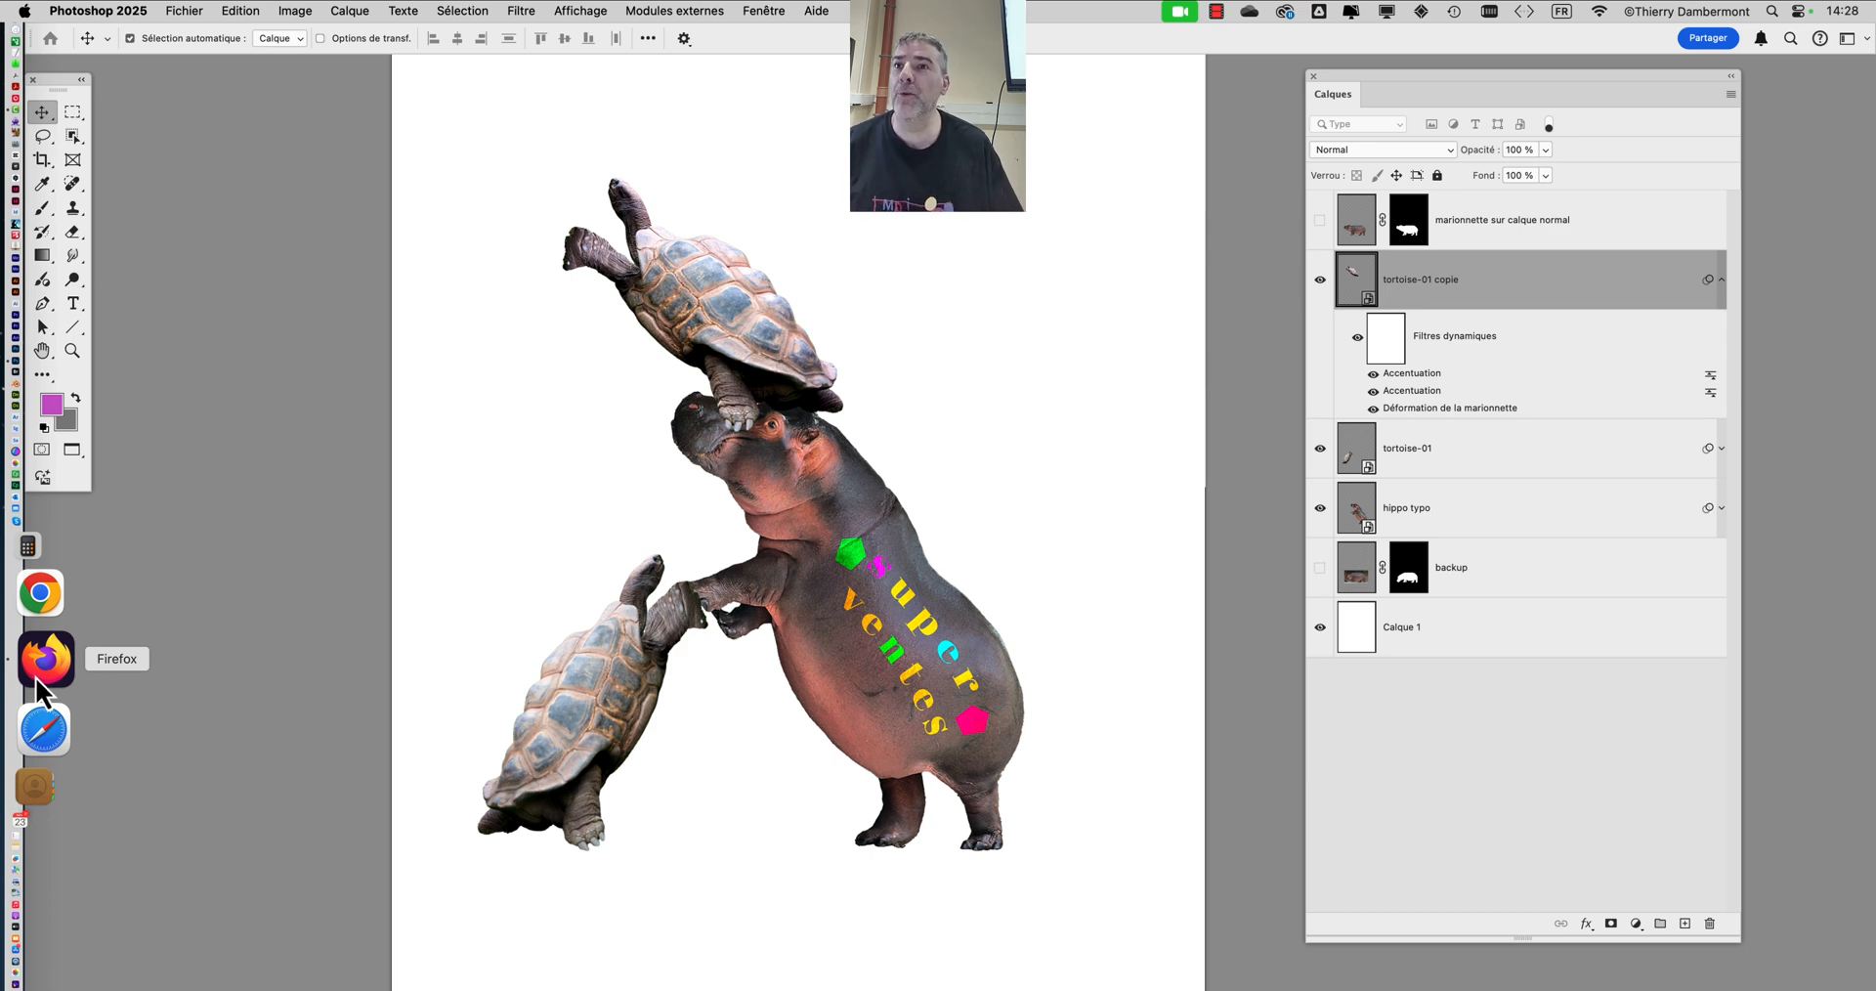
# - Switch to Firefox and run an image search for "vue plongeante photo" in a new tab
pyautogui.click(37, 679)
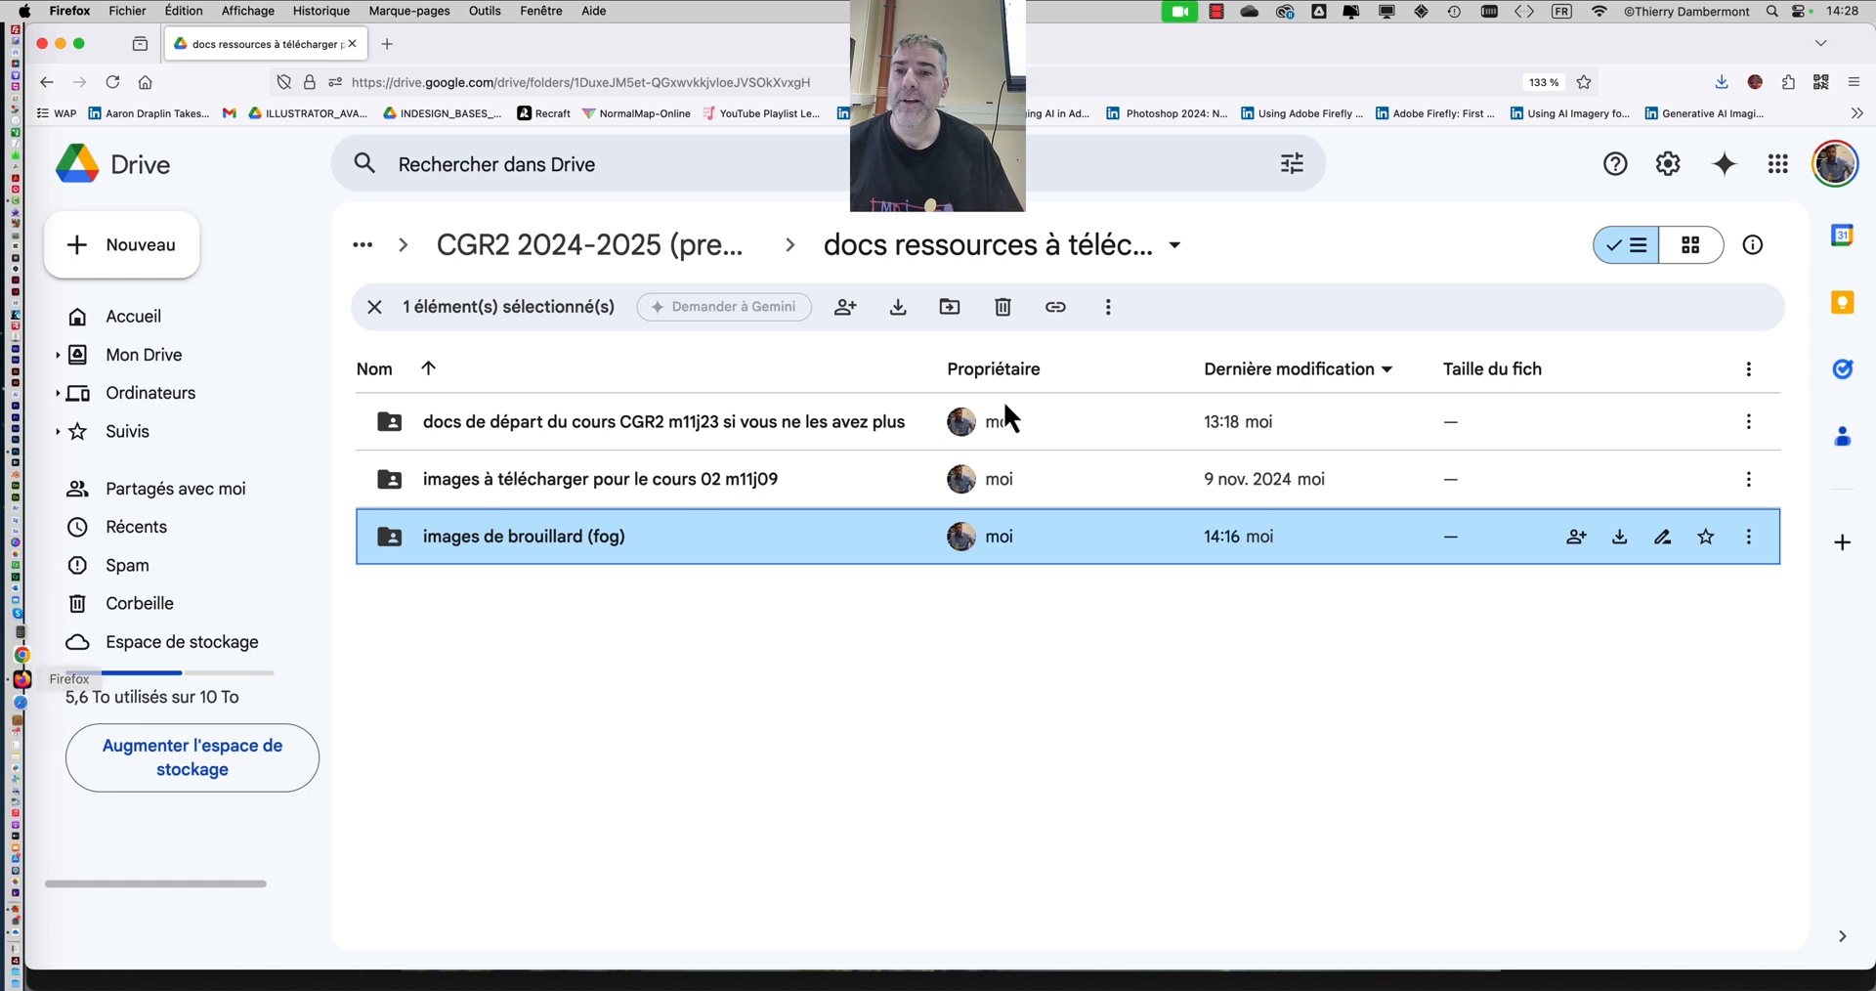
pyautogui.click(394, 46)
pyautogui.write('vue plongeante photo')
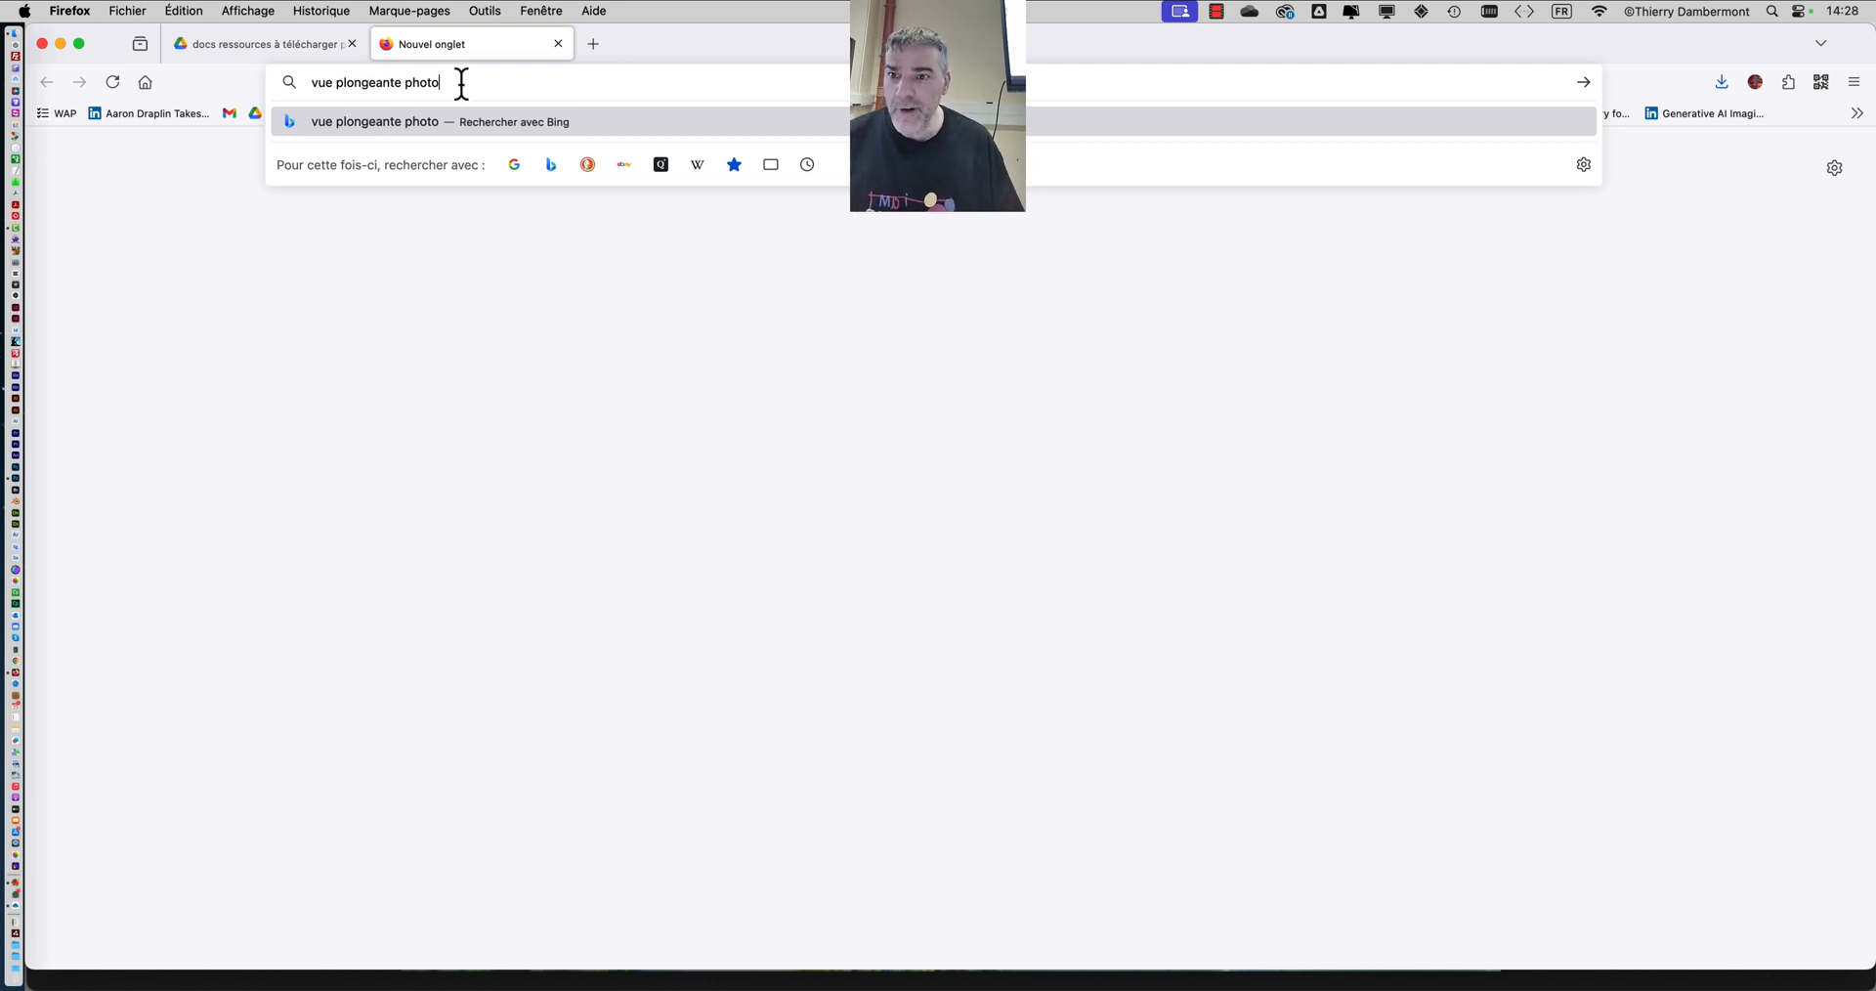
pyautogui.press('Return')
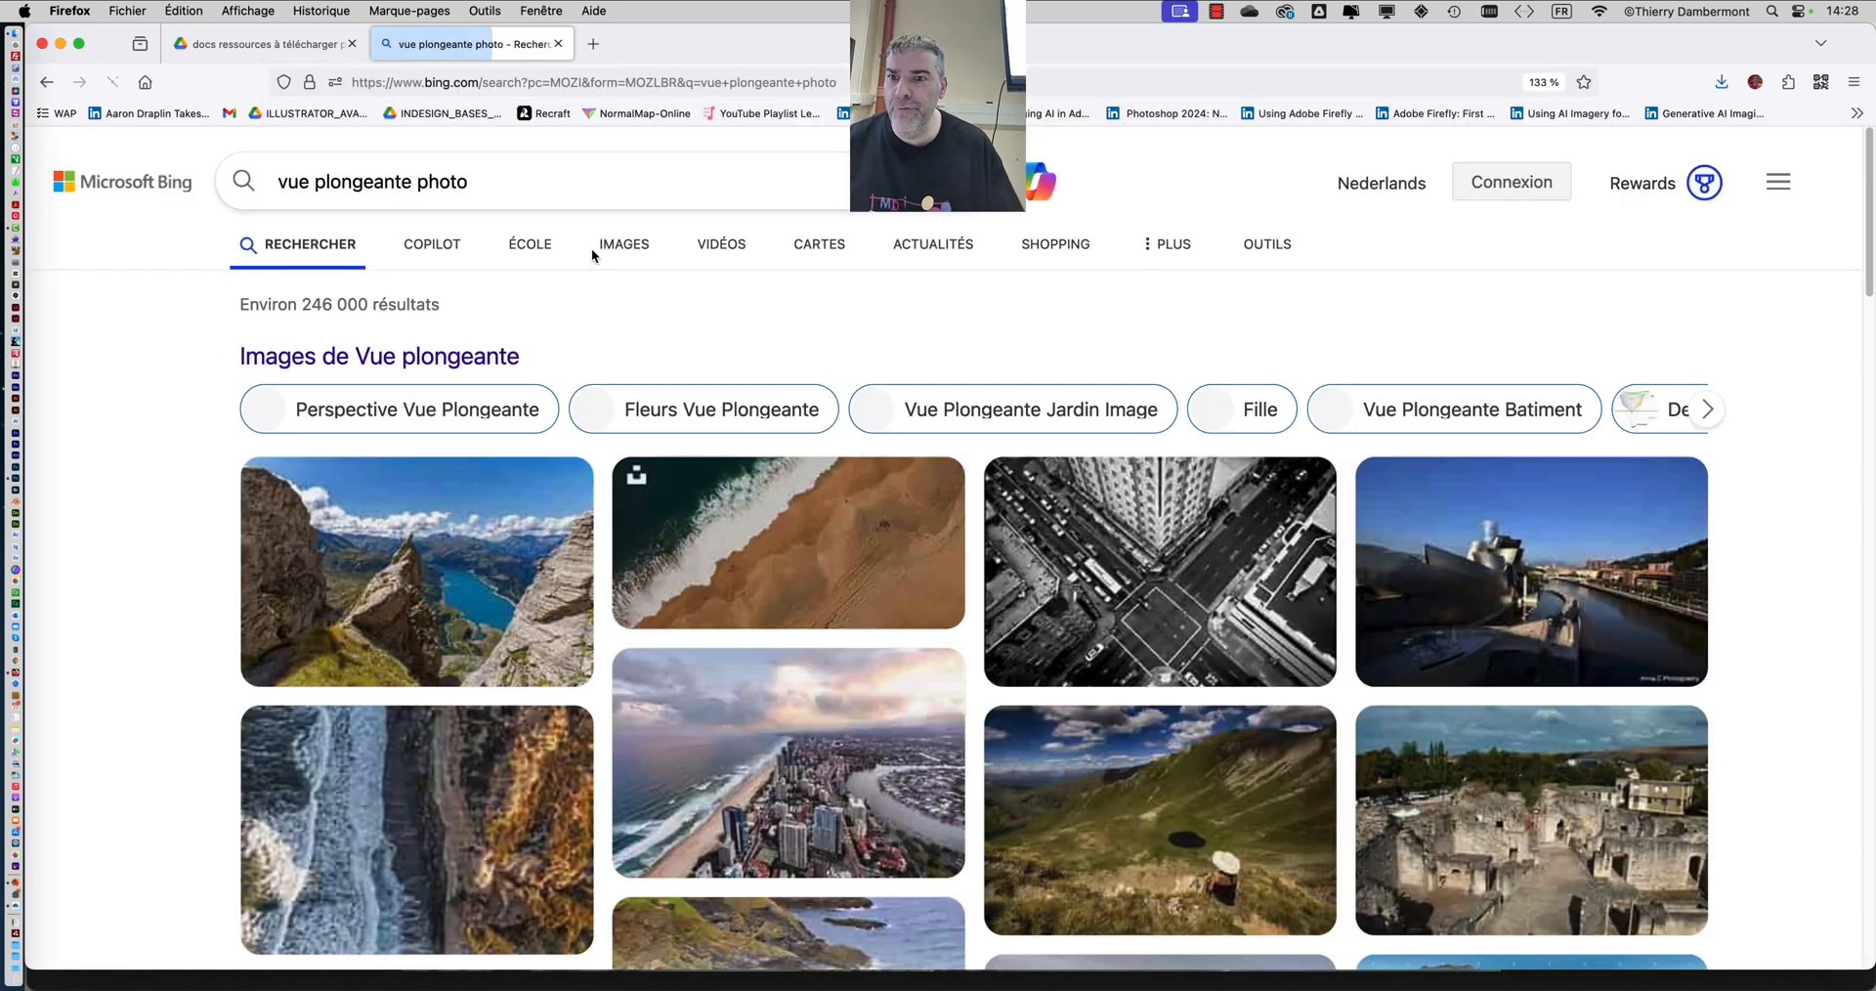
pyautogui.click(615, 247)
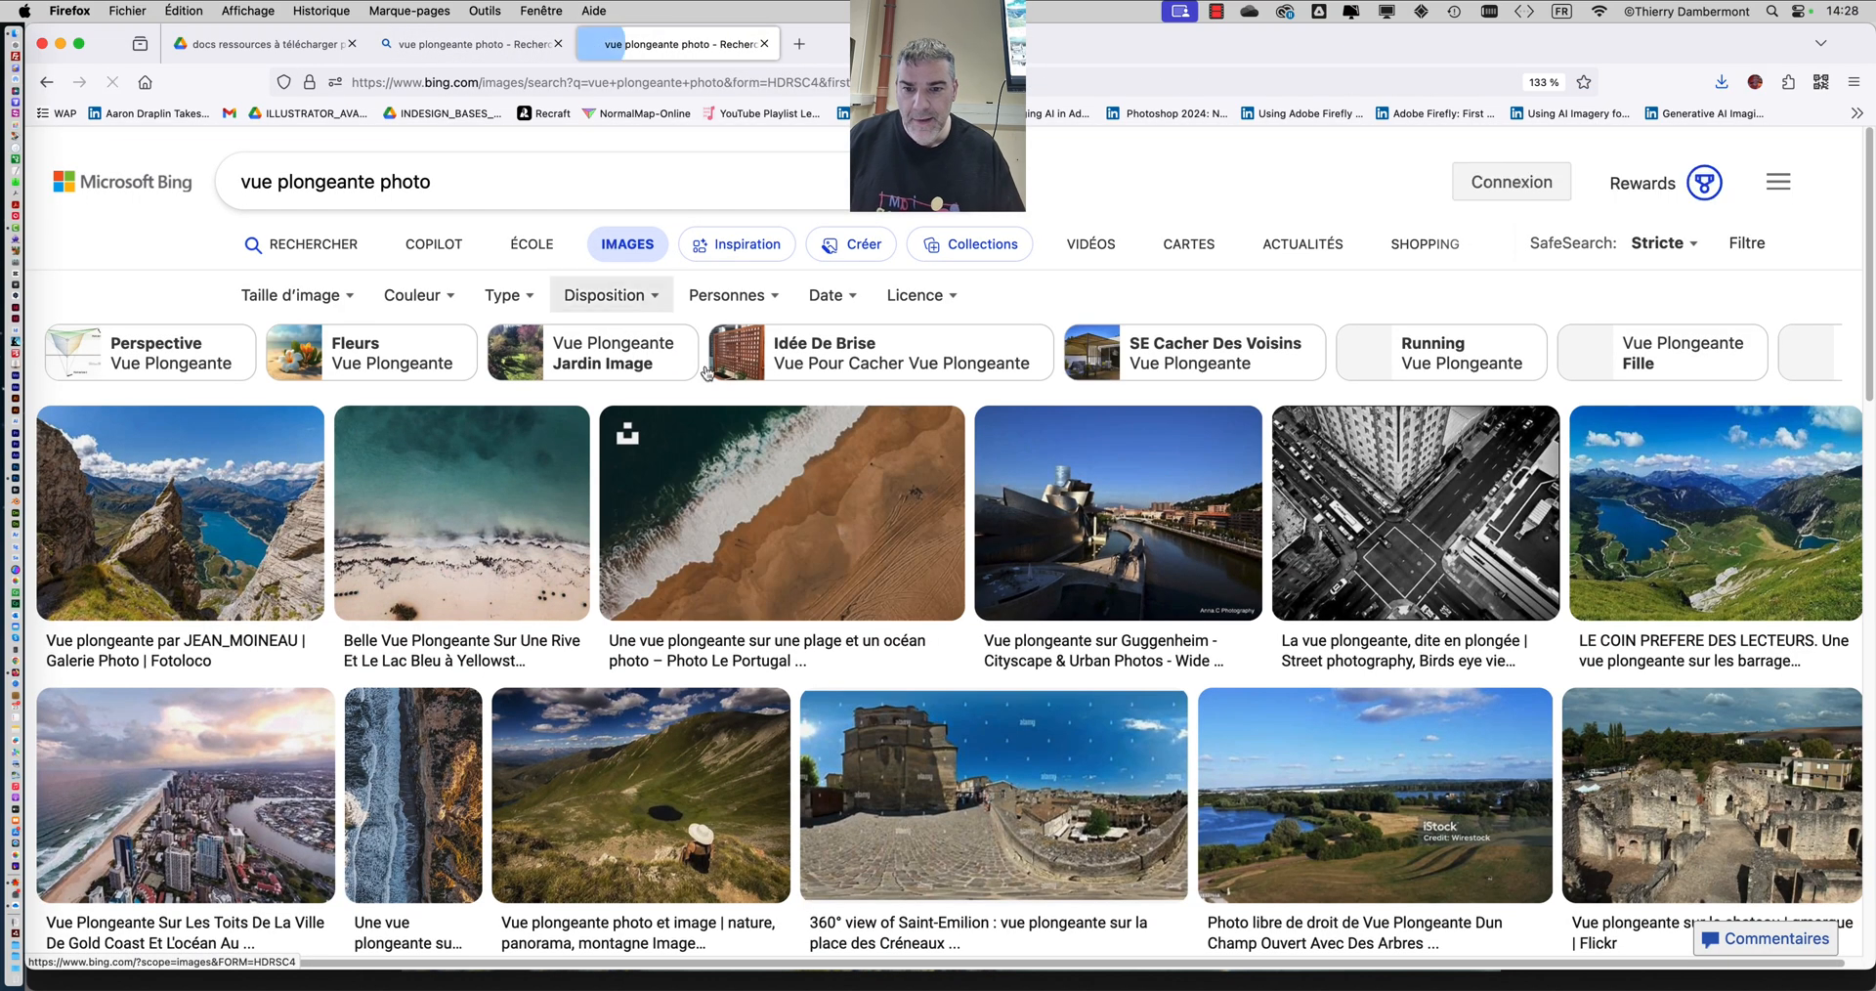
# - Examine high-angle example photos in the image results, previewing the Gold Coast skyline, the Hopper-style city block and the glacier view
pyautogui.scroll(-5, 948, 605)
pyautogui.scroll(-5, 948, 606)
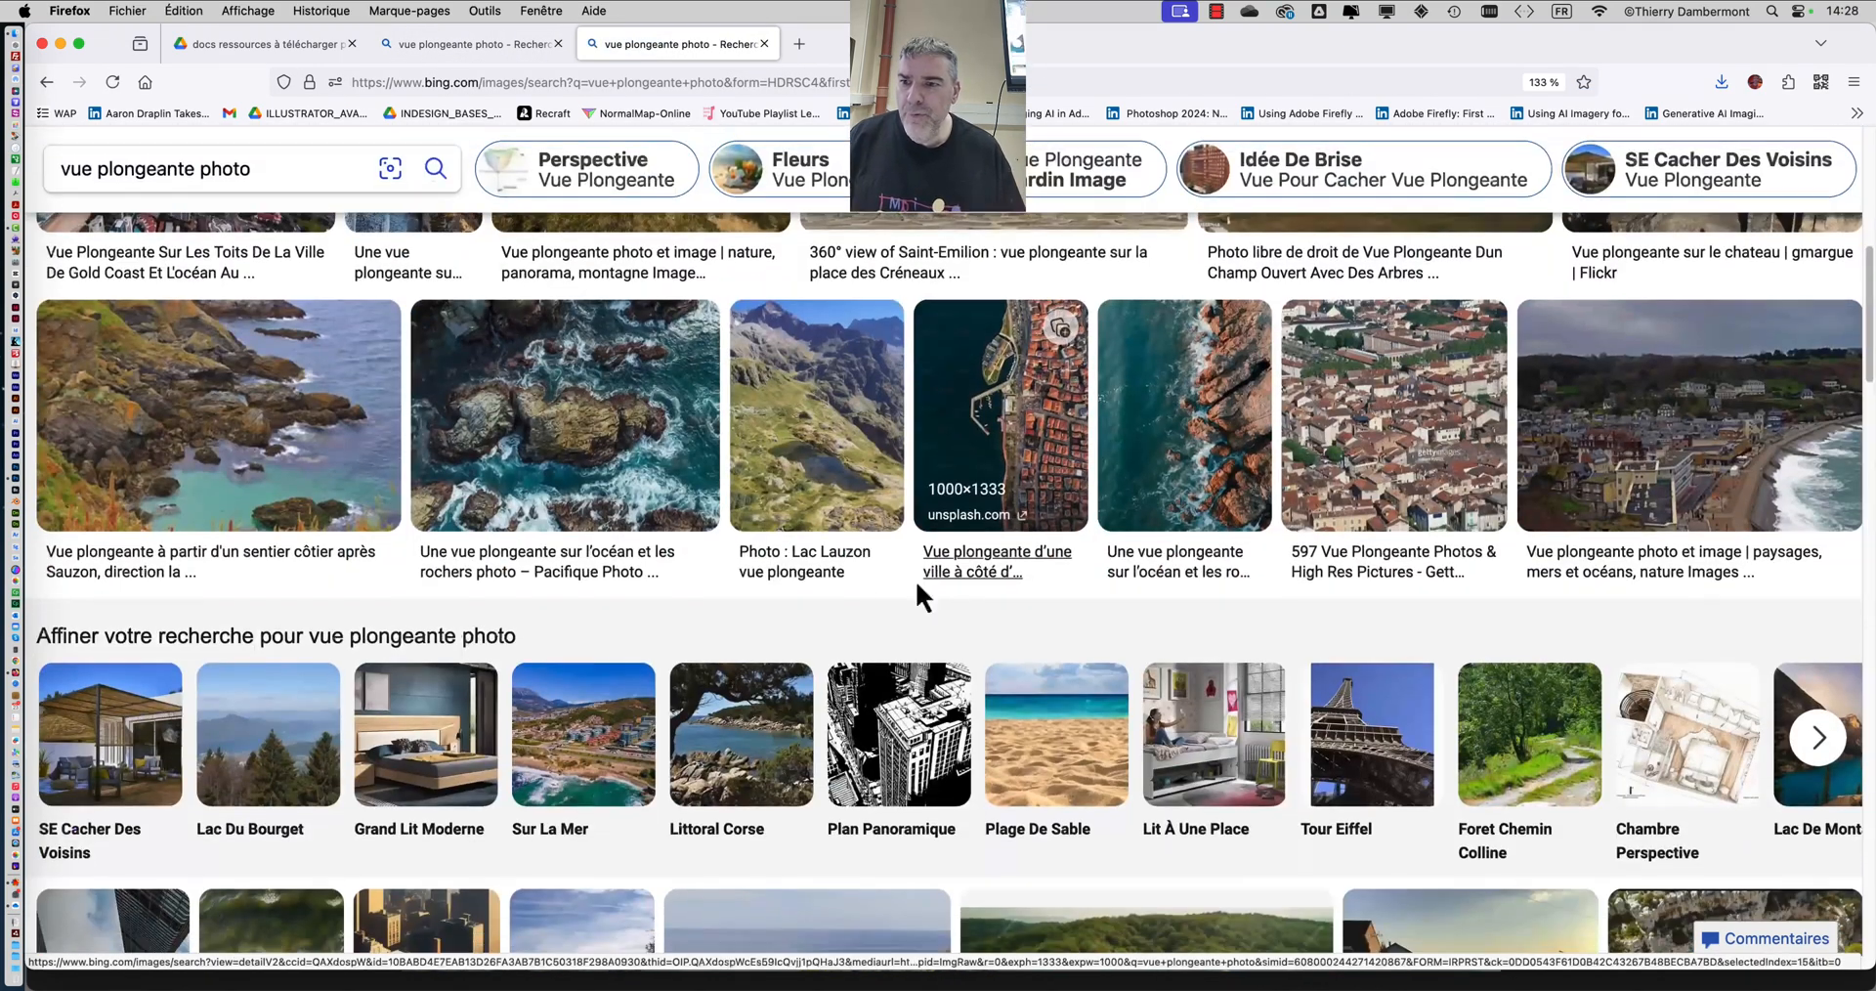
pyautogui.scroll(3, 917, 591)
pyautogui.click(225, 382)
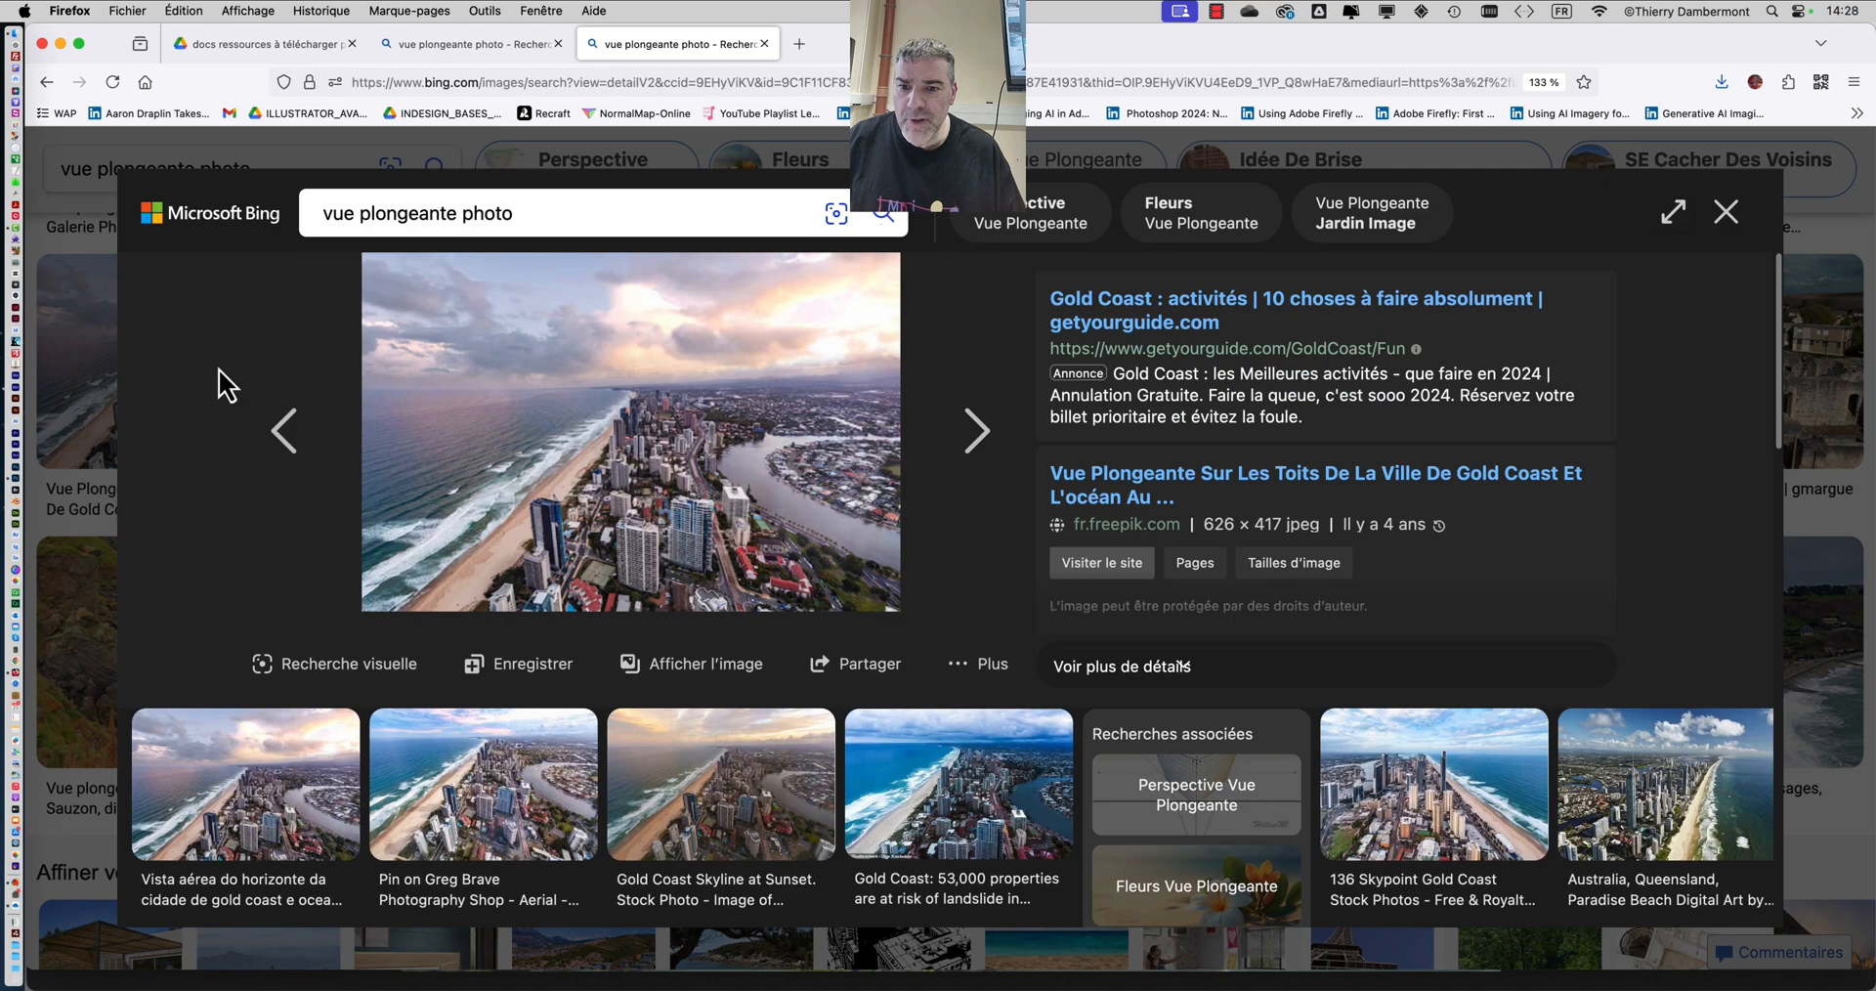
pyautogui.click(1726, 211)
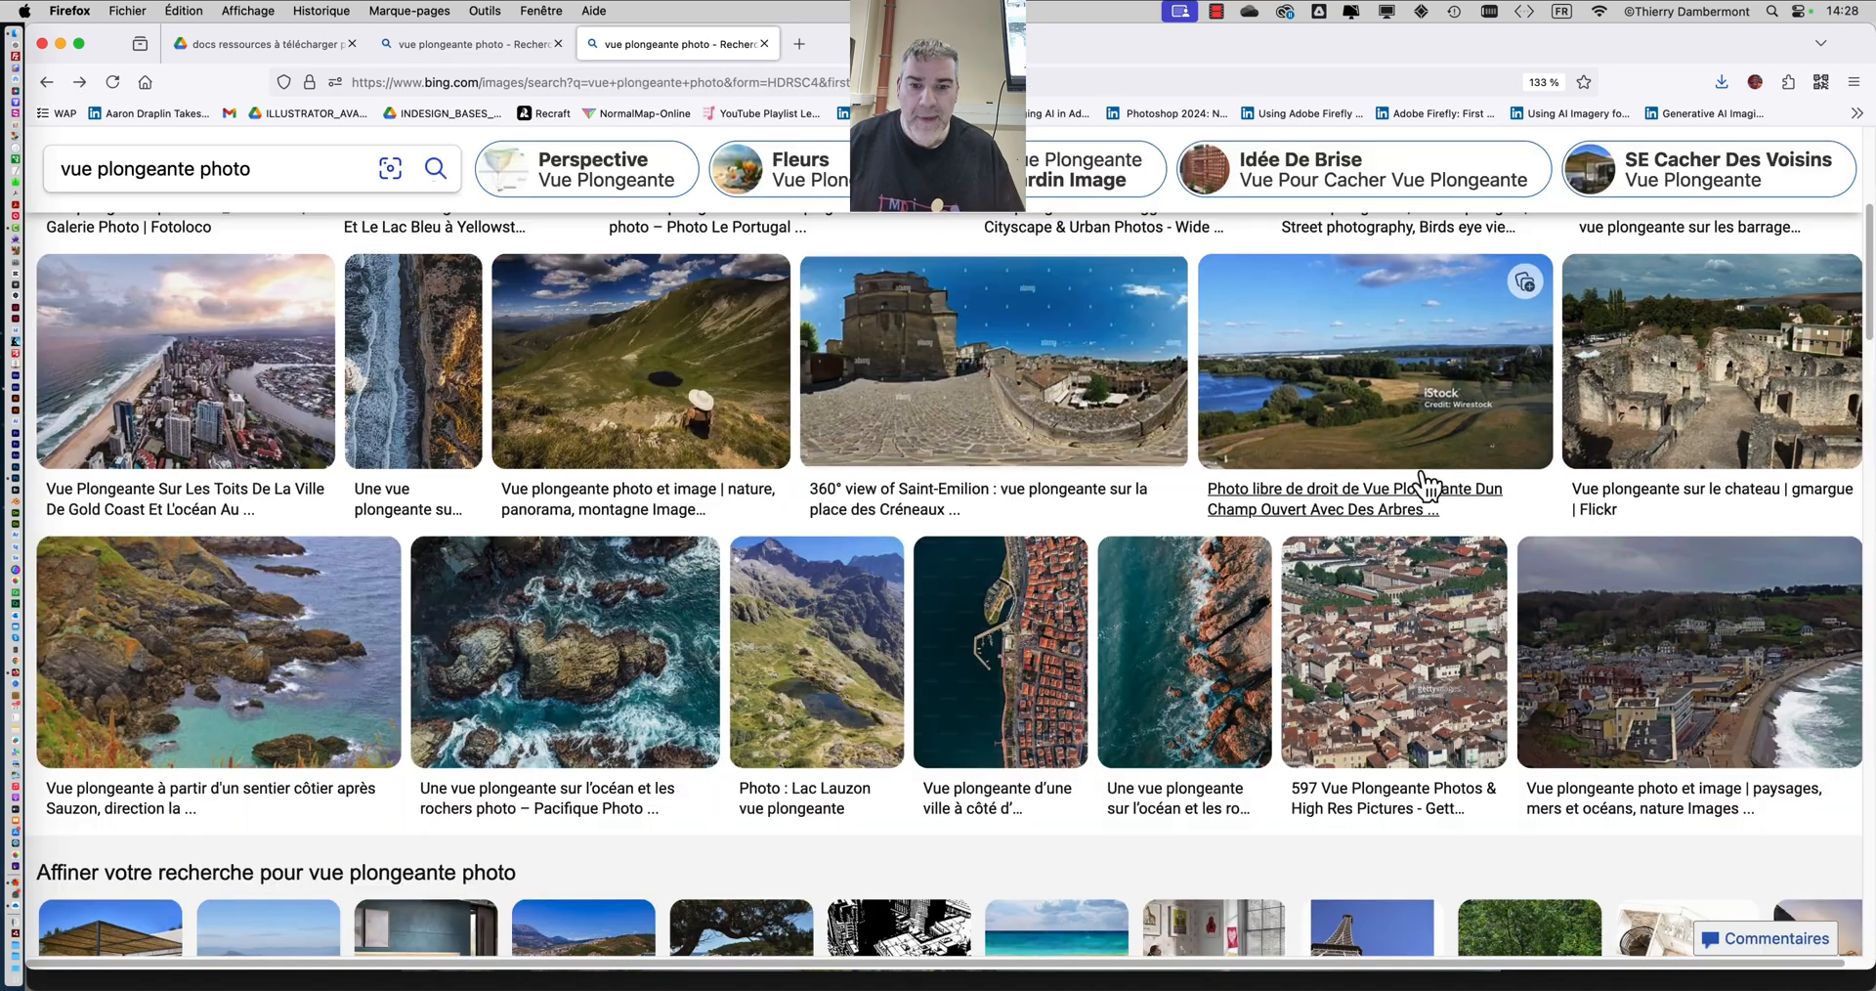
pyautogui.scroll(-5, 1407, 484)
pyautogui.scroll(-3, 1408, 484)
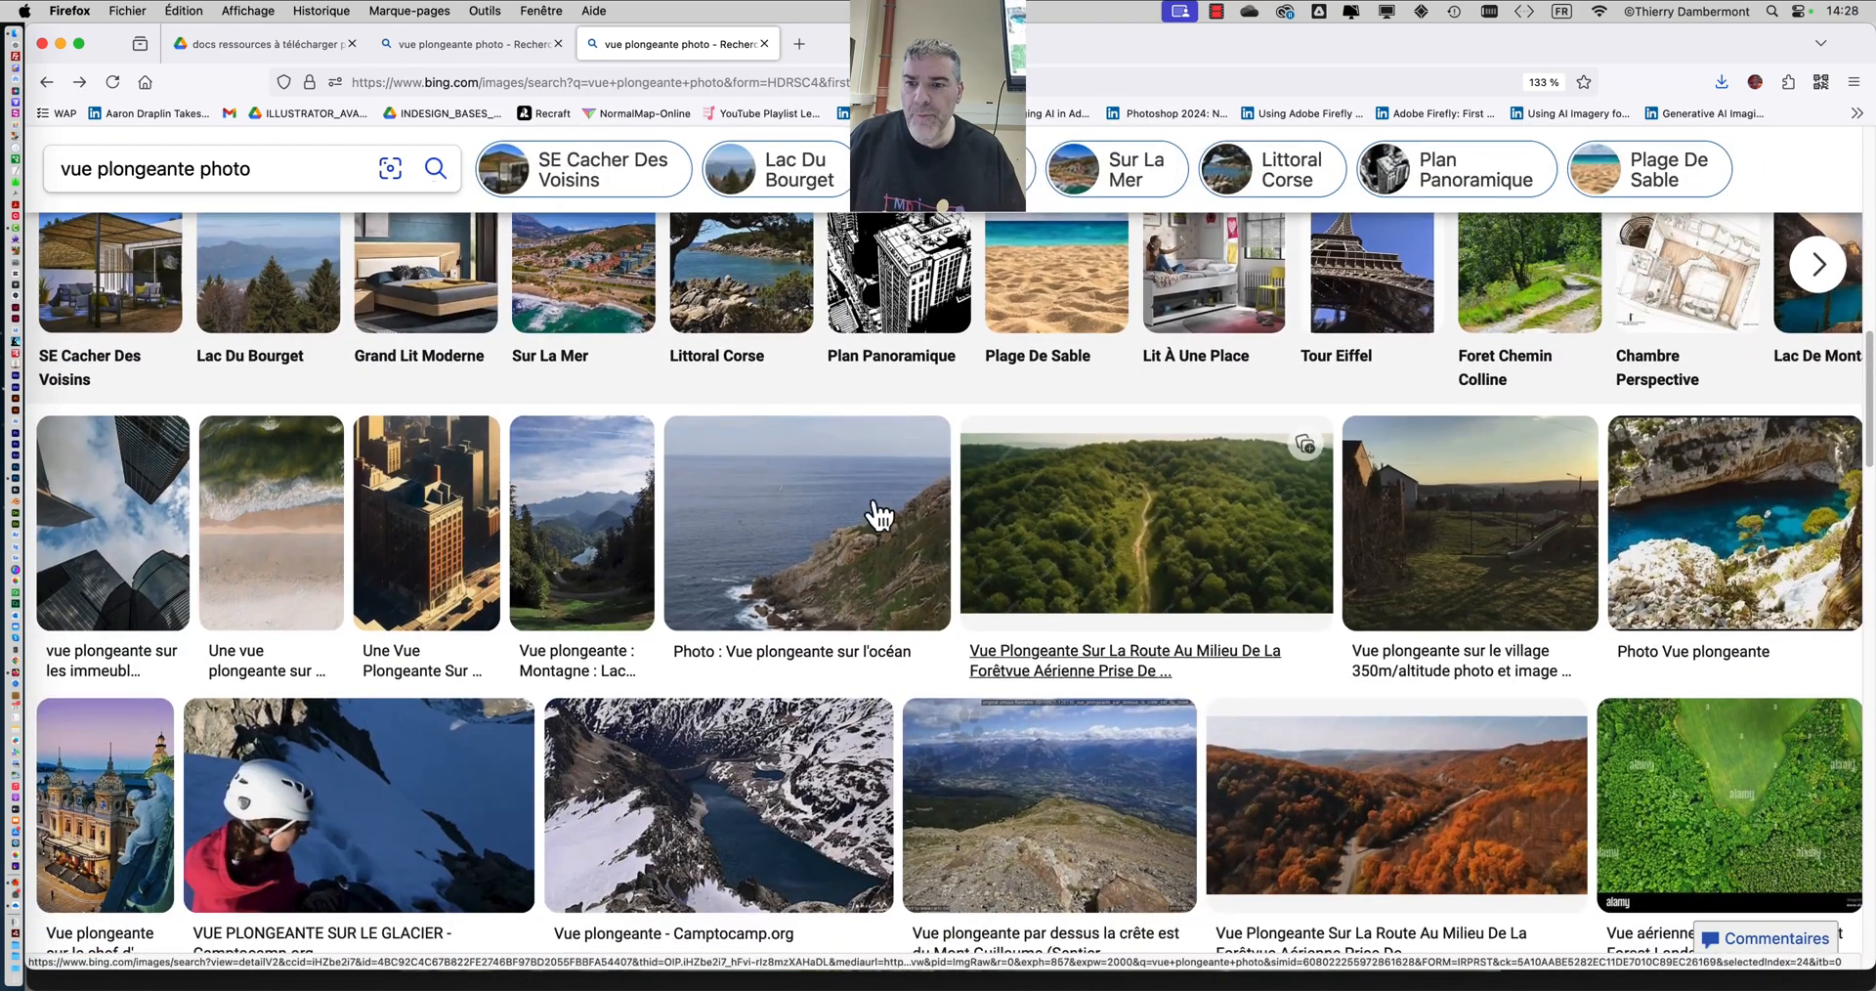
pyautogui.click(494, 508)
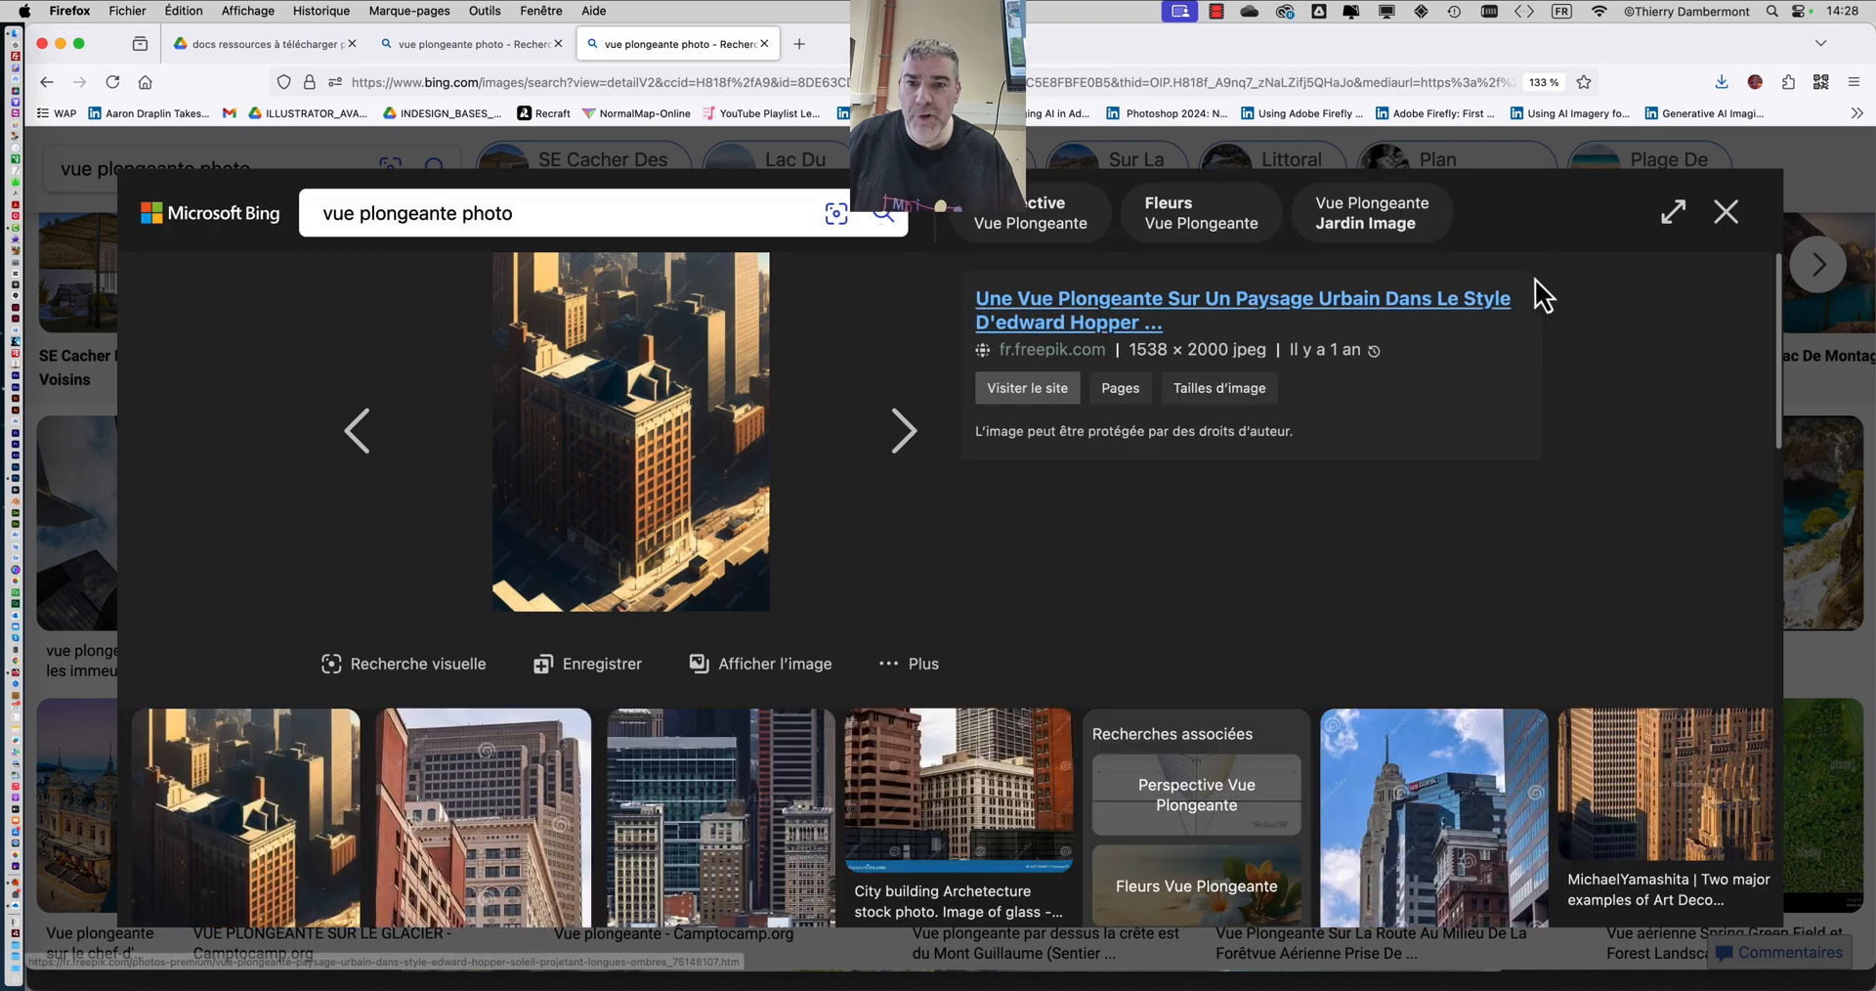
pyautogui.click(1726, 210)
pyautogui.scroll(-7, 1231, 519)
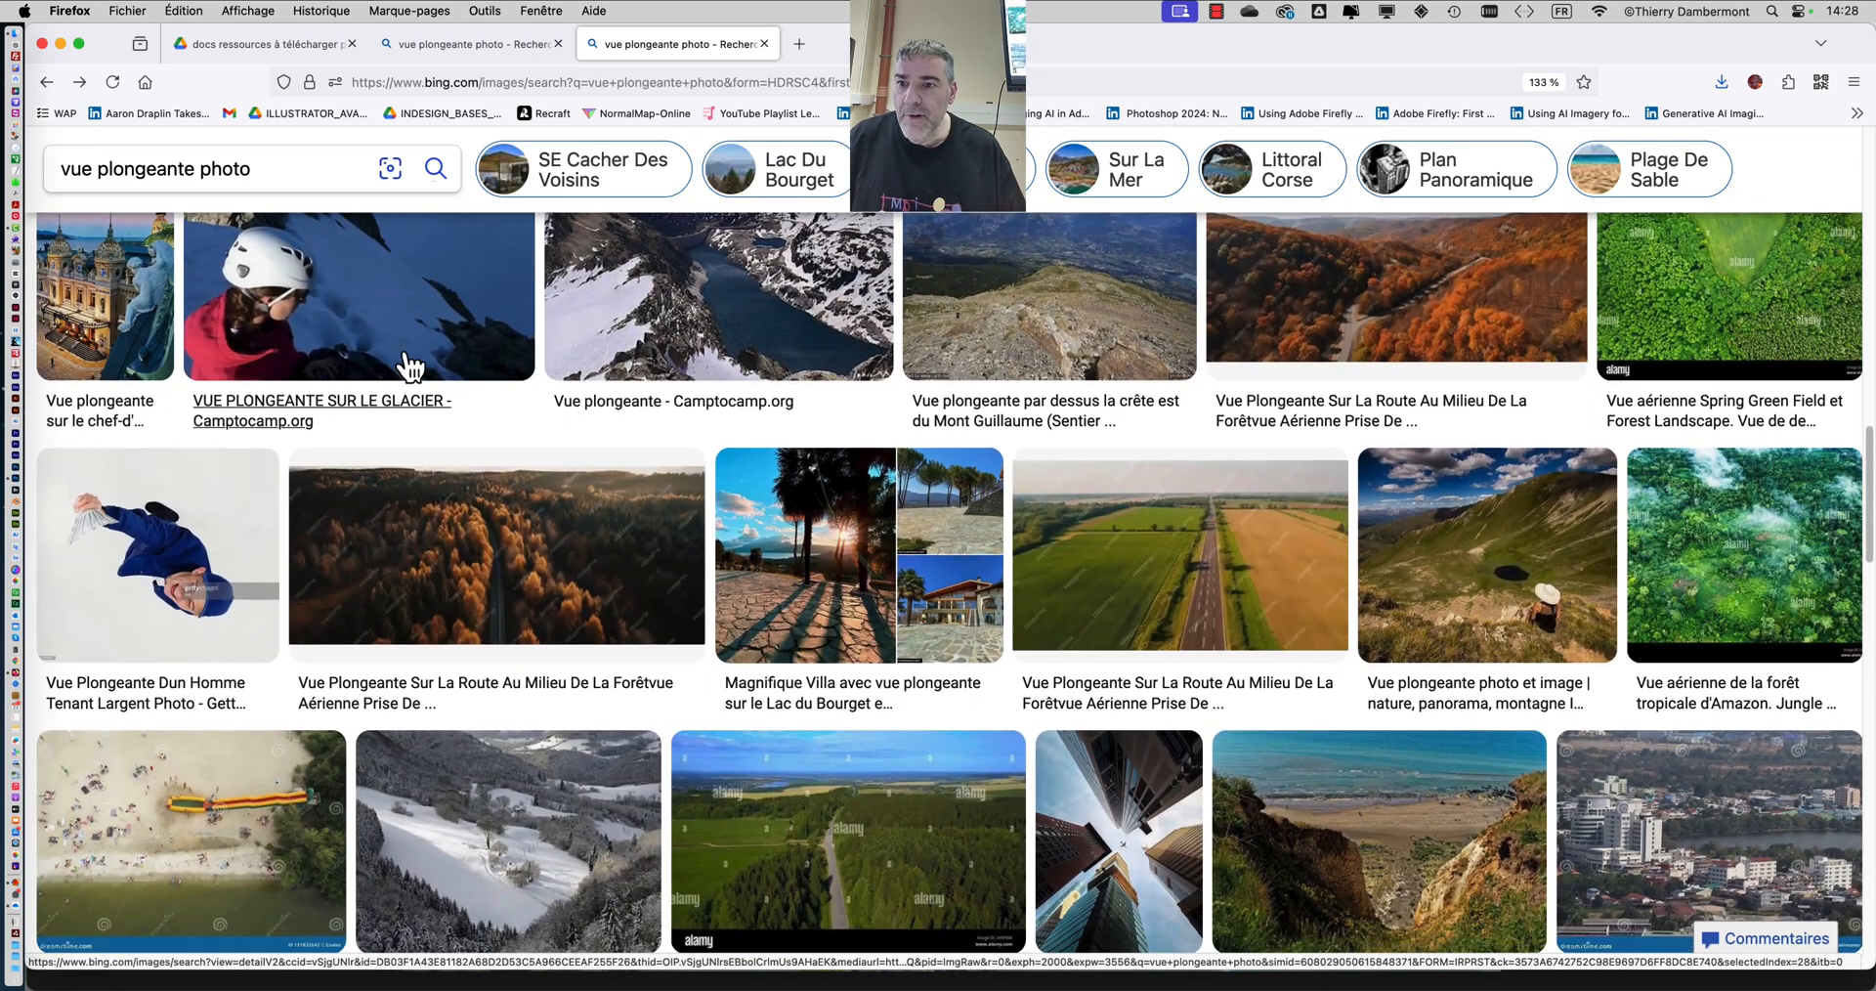
pyautogui.click(410, 367)
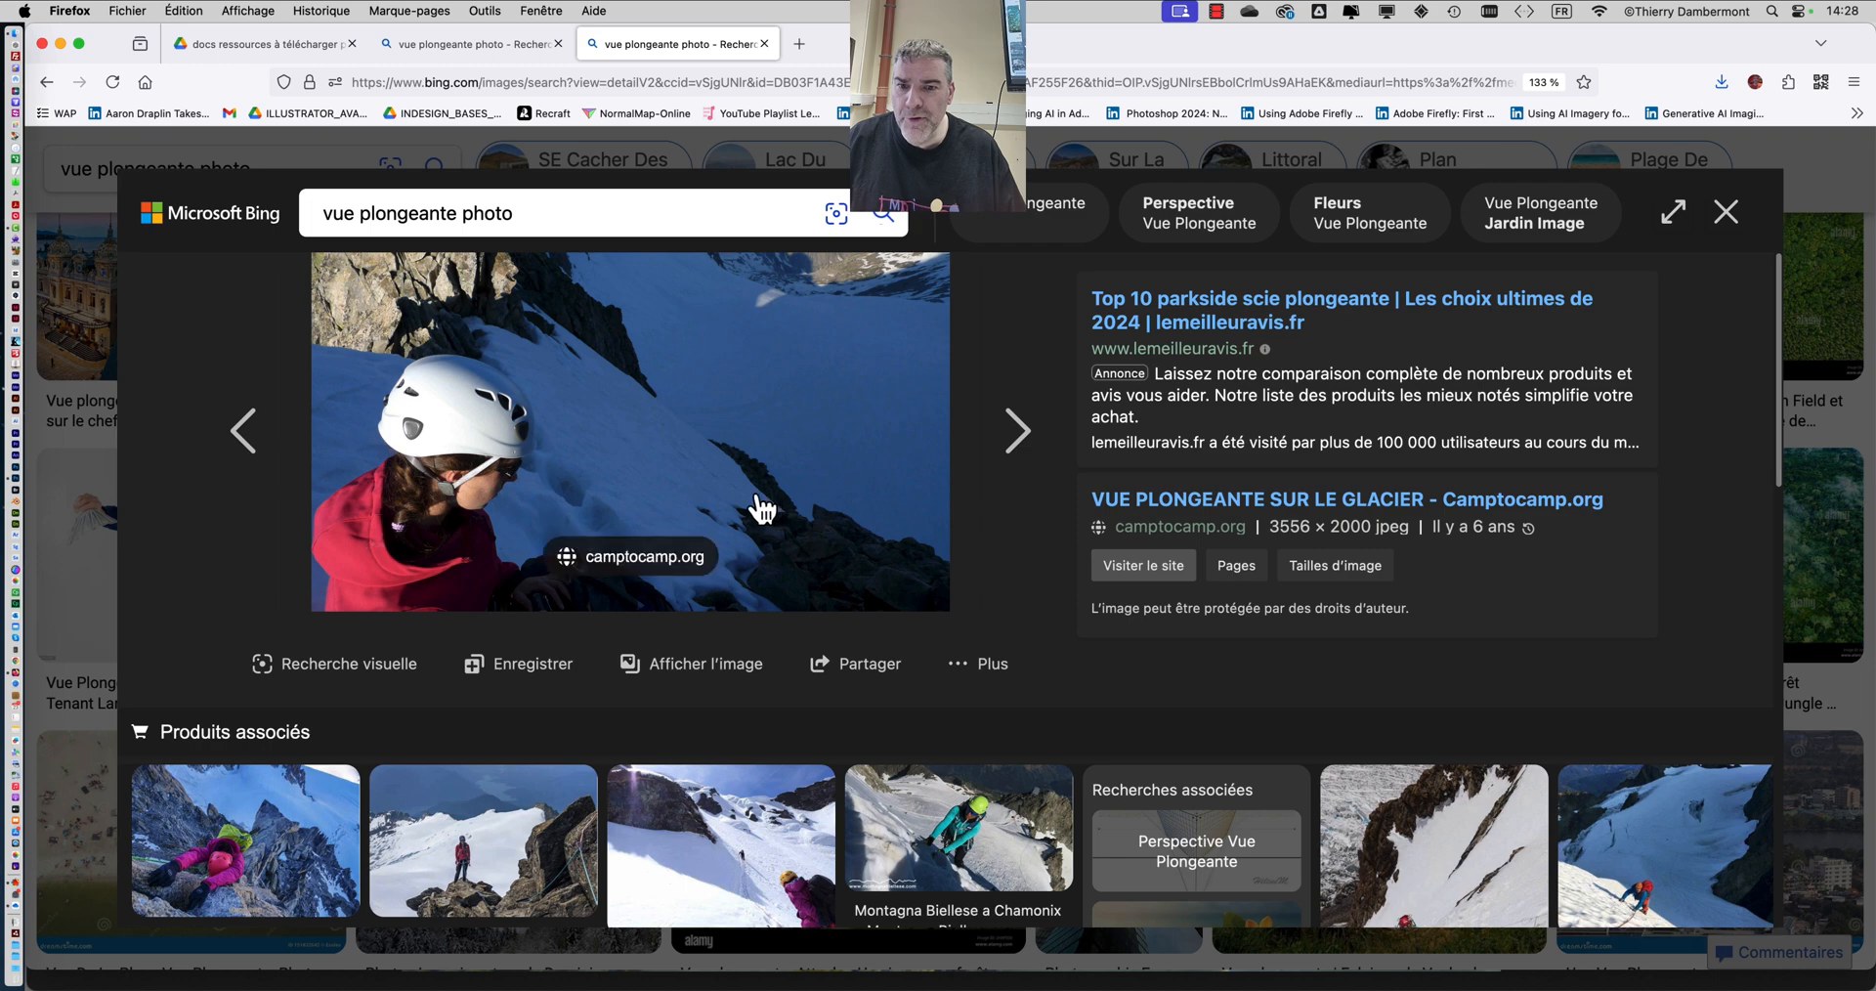
pyautogui.click(1726, 211)
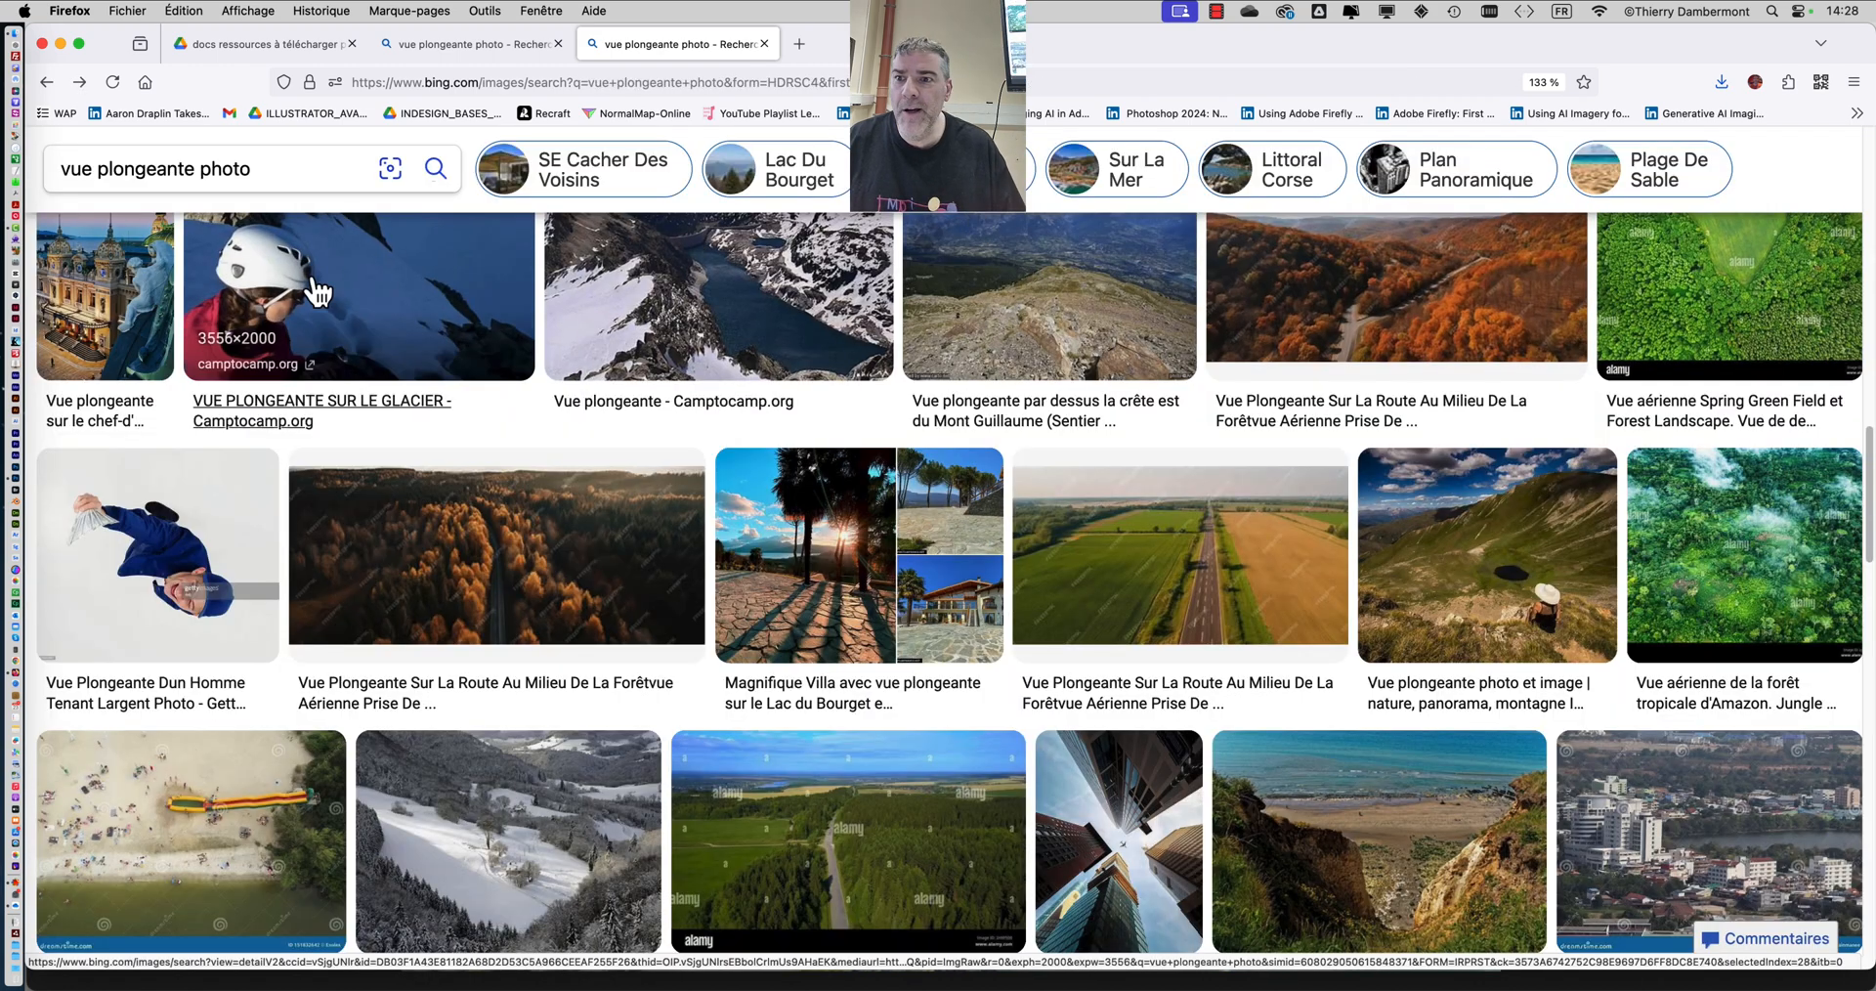
# - Change the image search query to "vue contre-plongeante photo" and run it
pyautogui.click(102, 172)
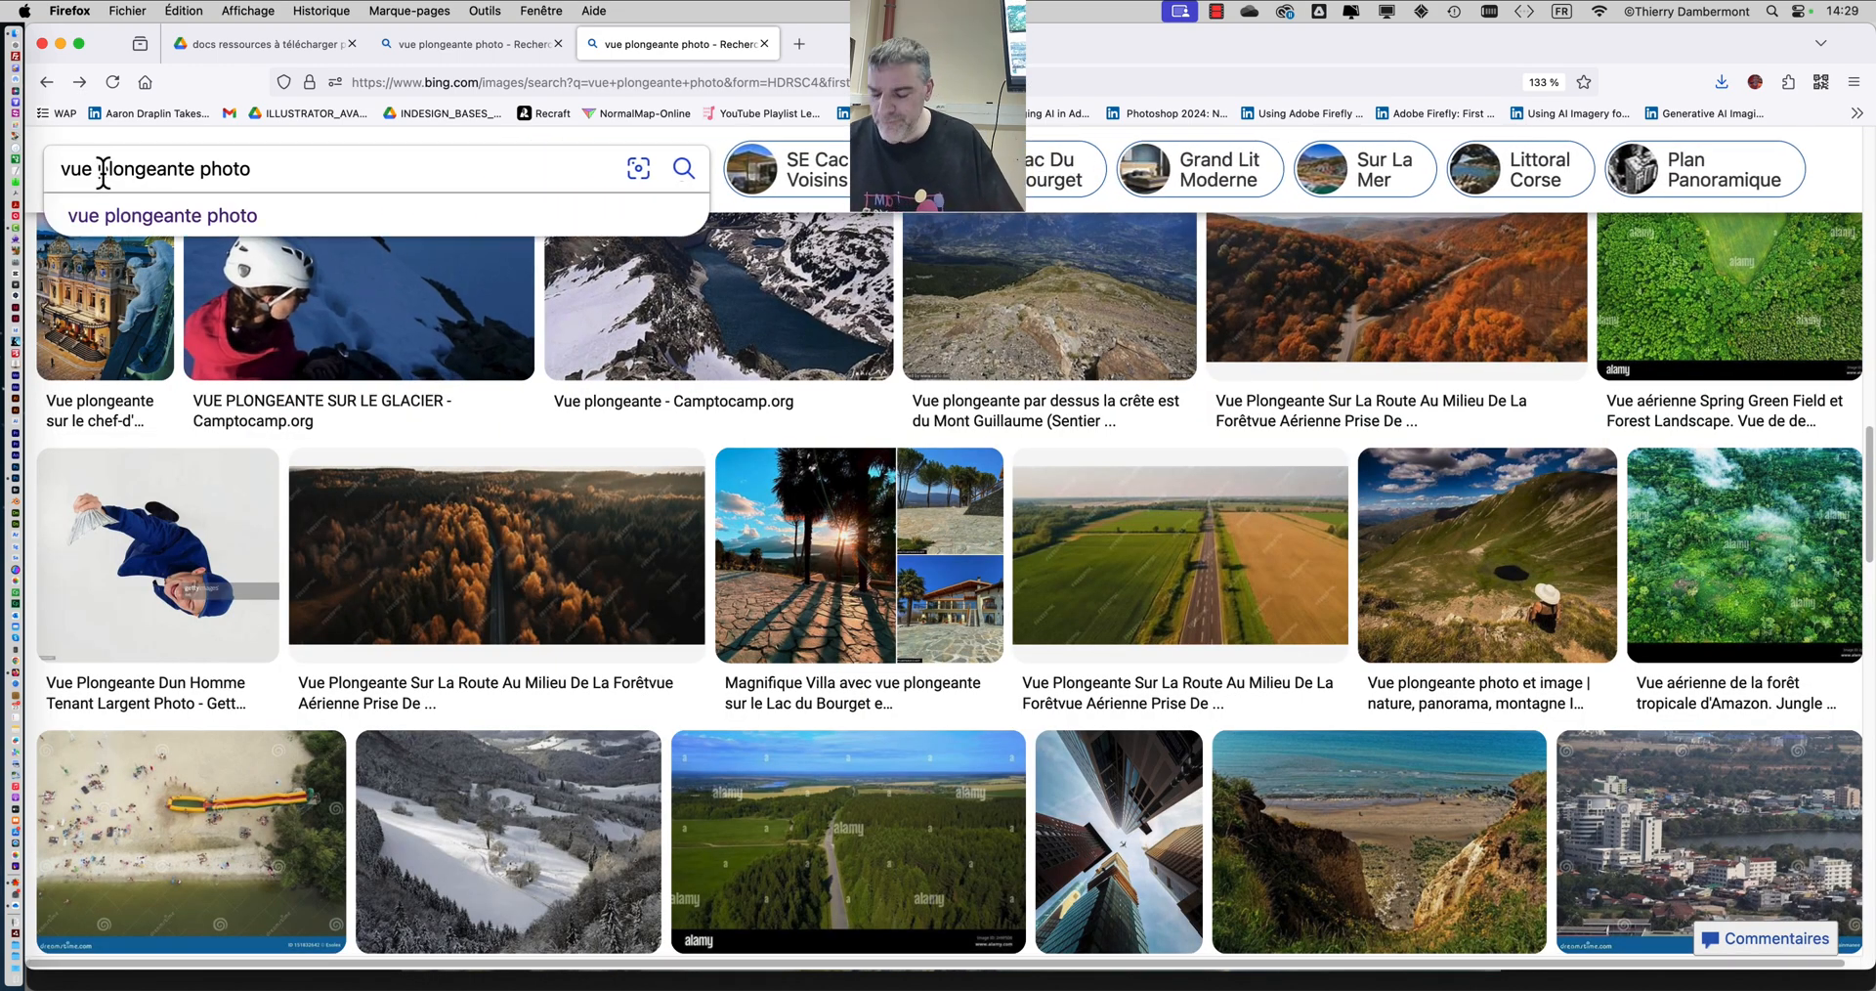
pyautogui.write('contre-')
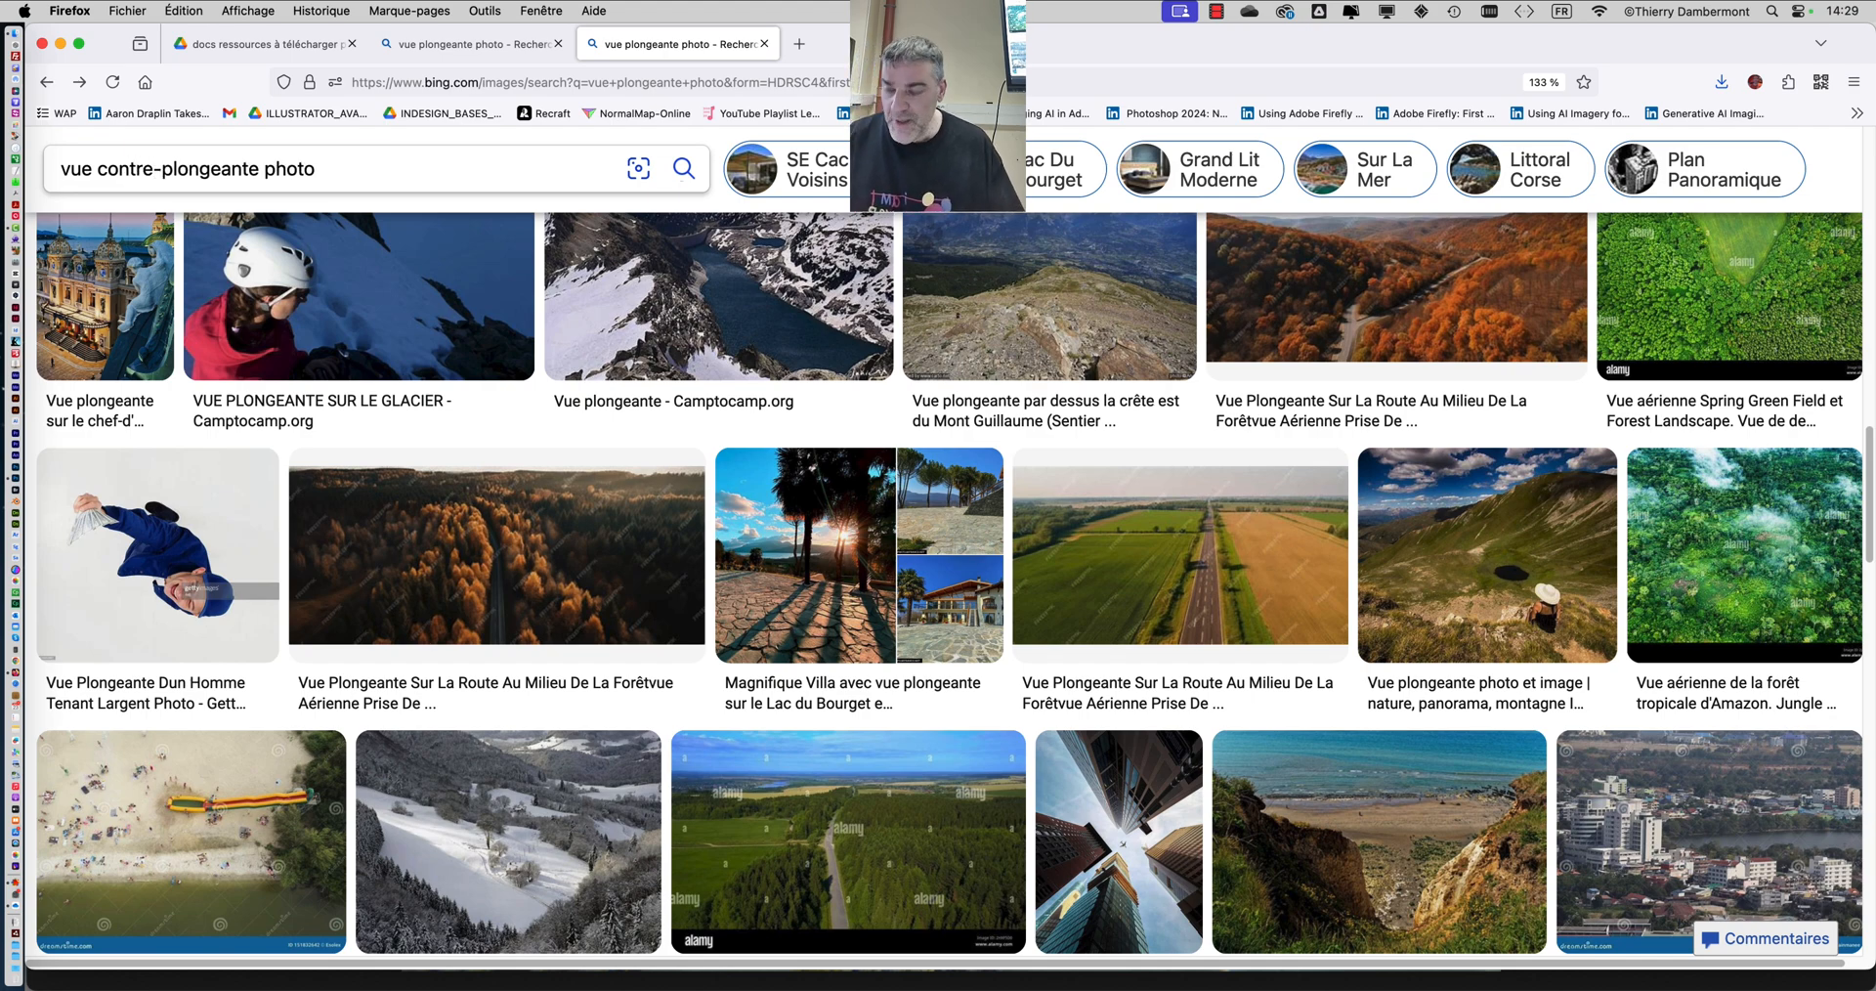
pyautogui.press('super+a')
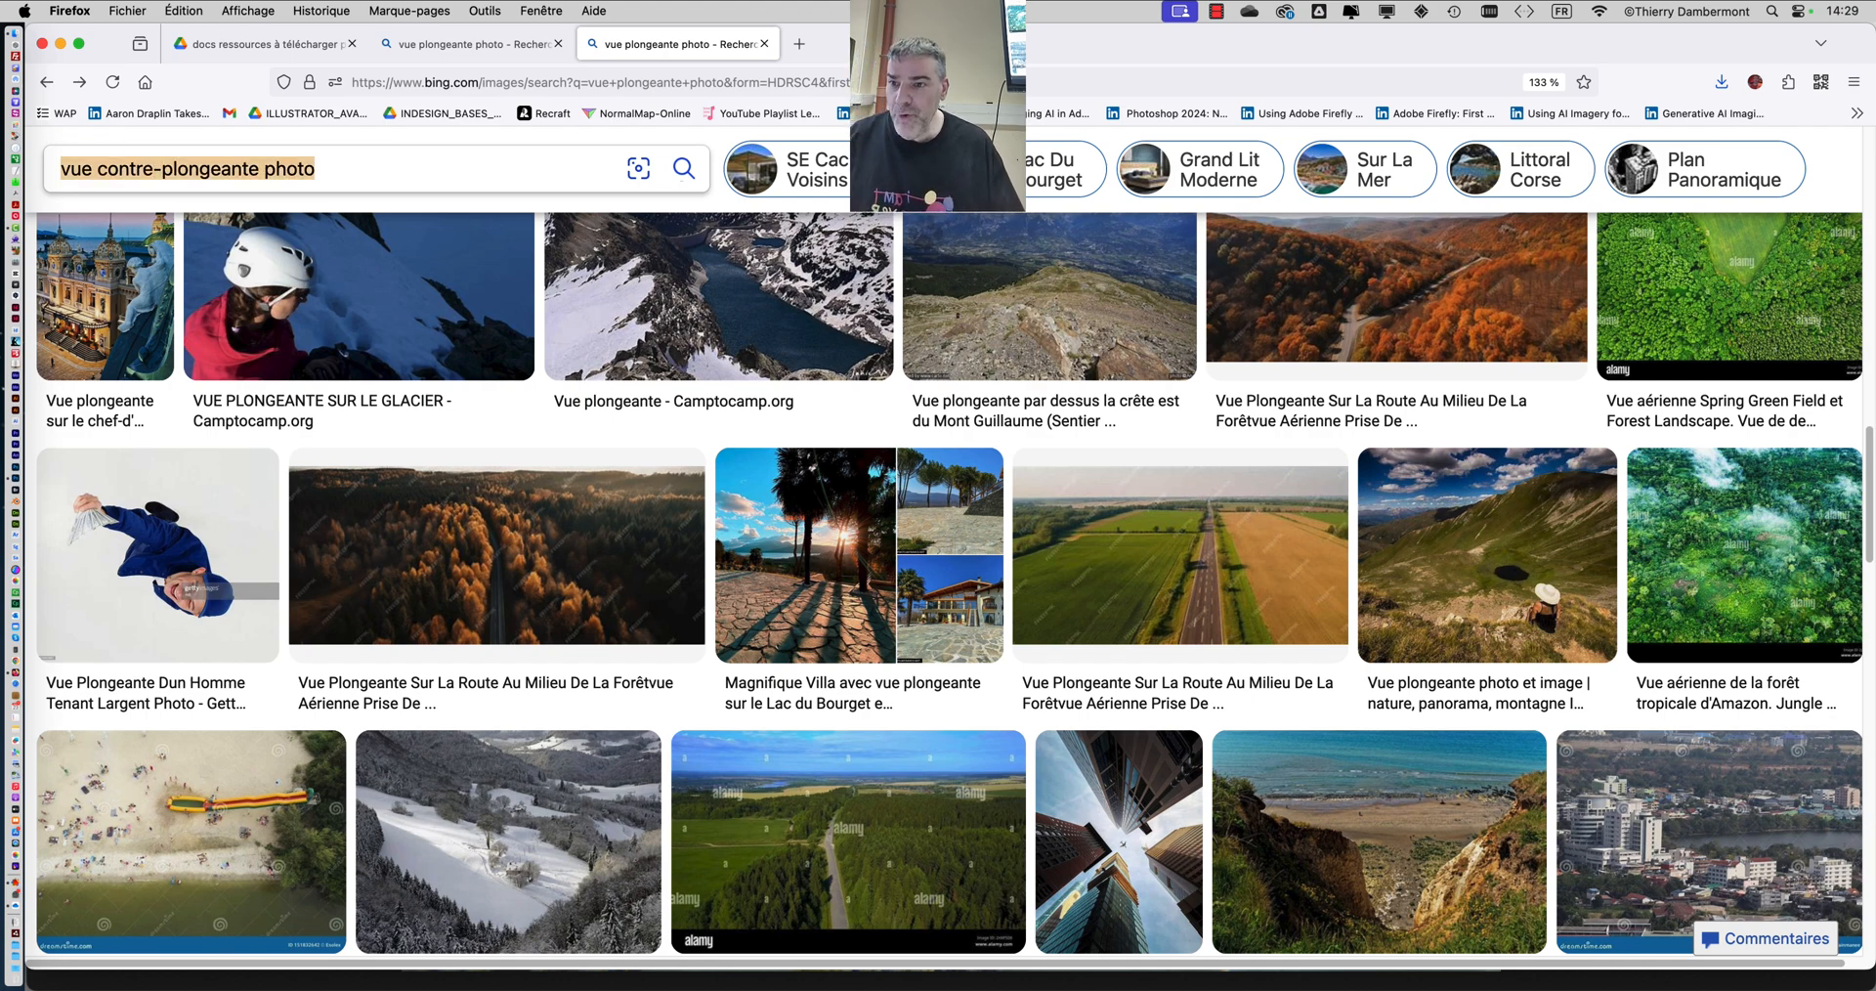
pyautogui.press('Return')
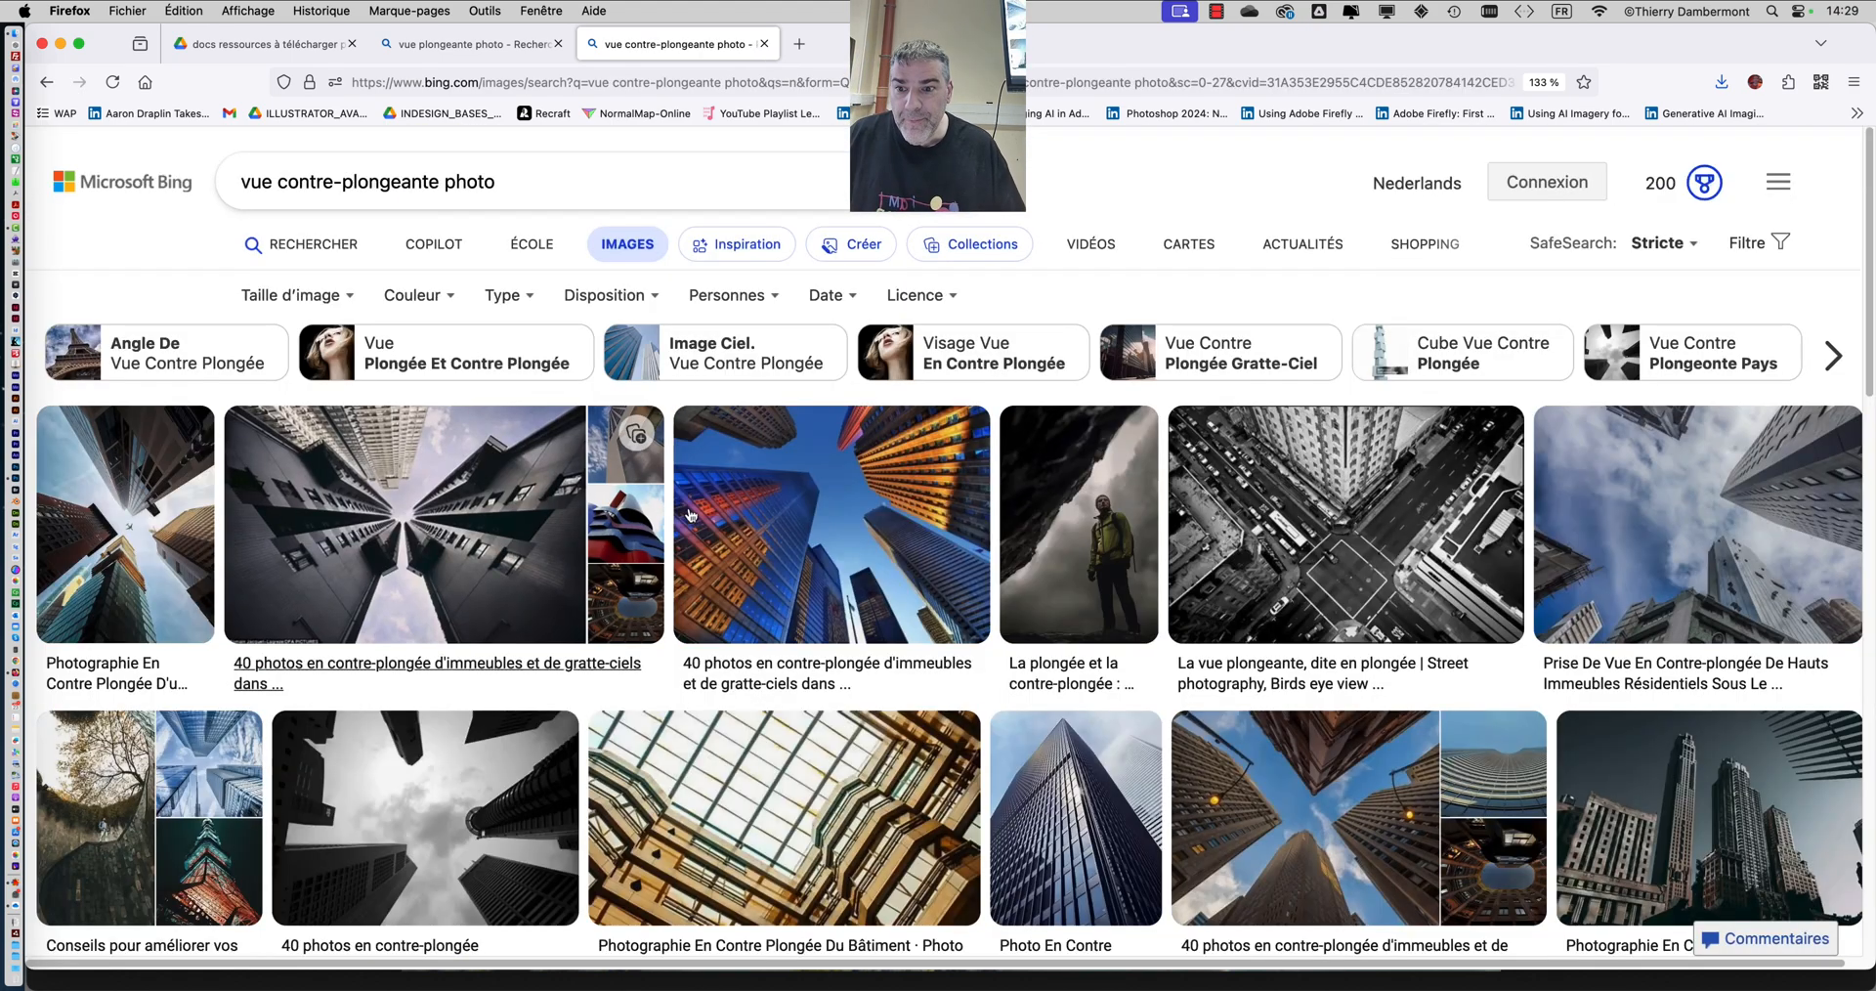
# - Examine low-angle photos of buildings in the image results, previewing a skyscraper shot and the iStock city street view
pyautogui.scroll(-5, 1036, 628)
pyautogui.click(867, 510)
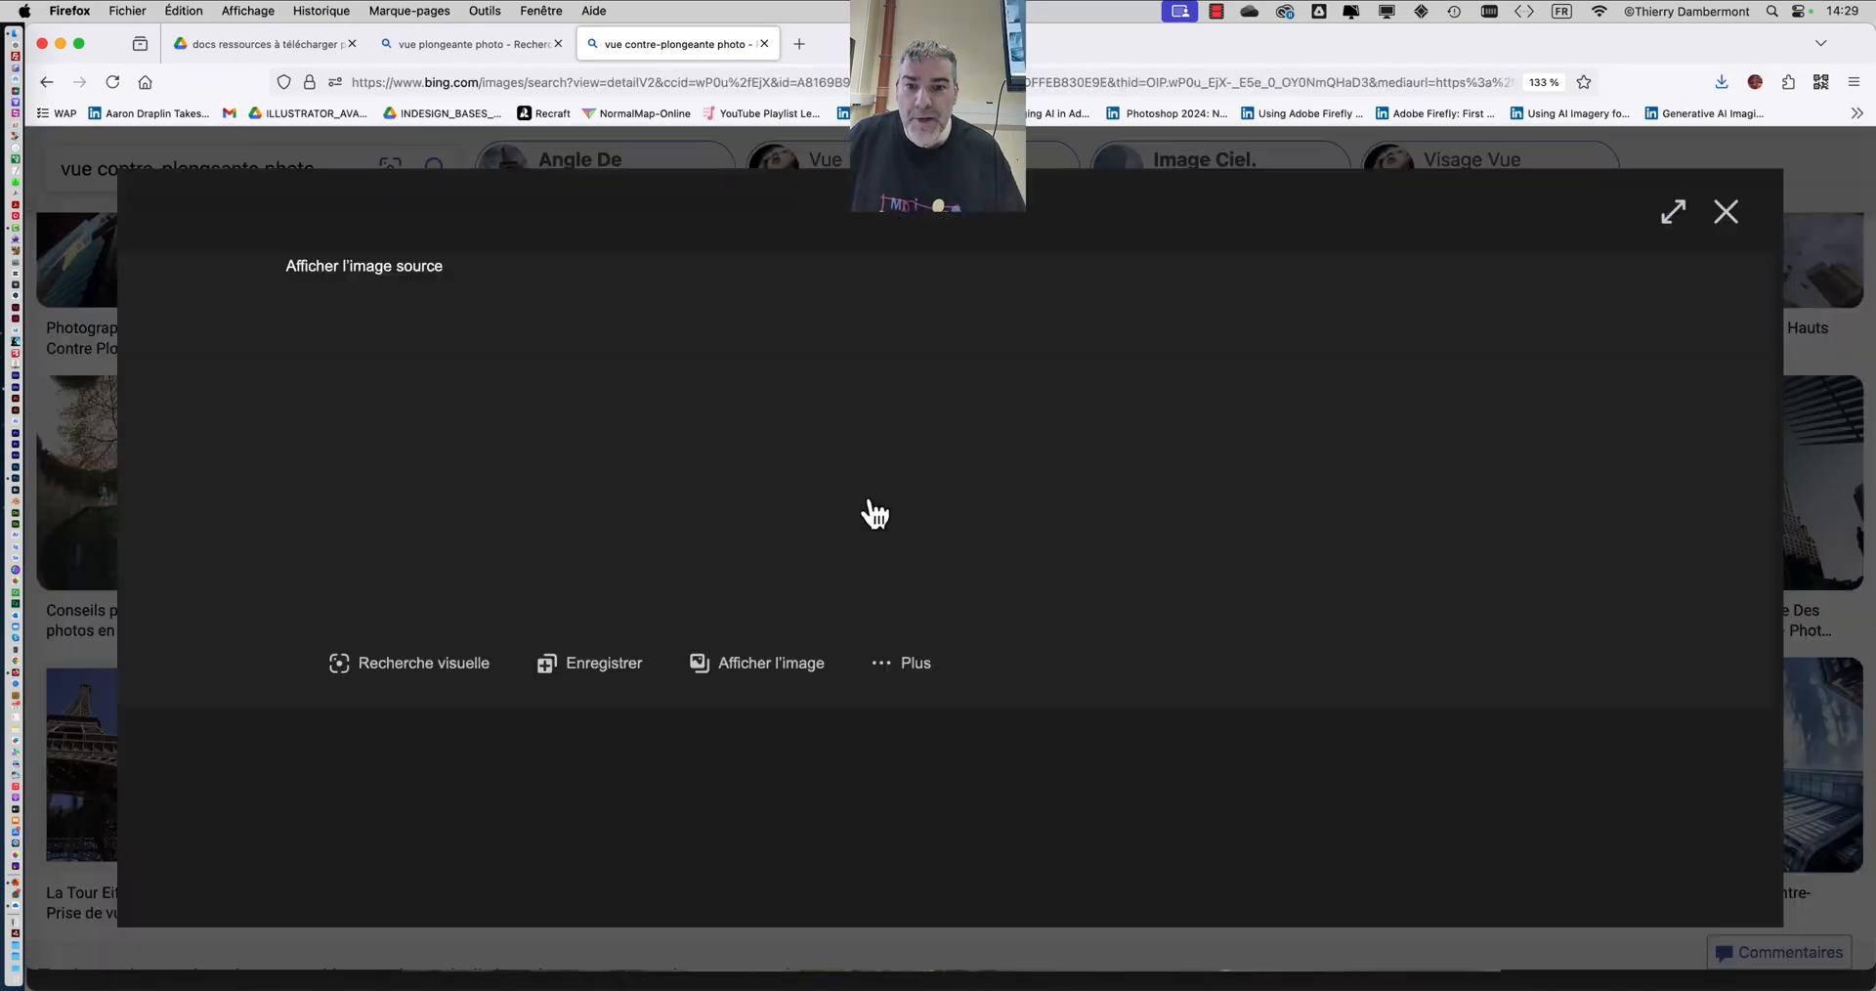
pyautogui.click(1724, 213)
pyautogui.scroll(-3, 1399, 451)
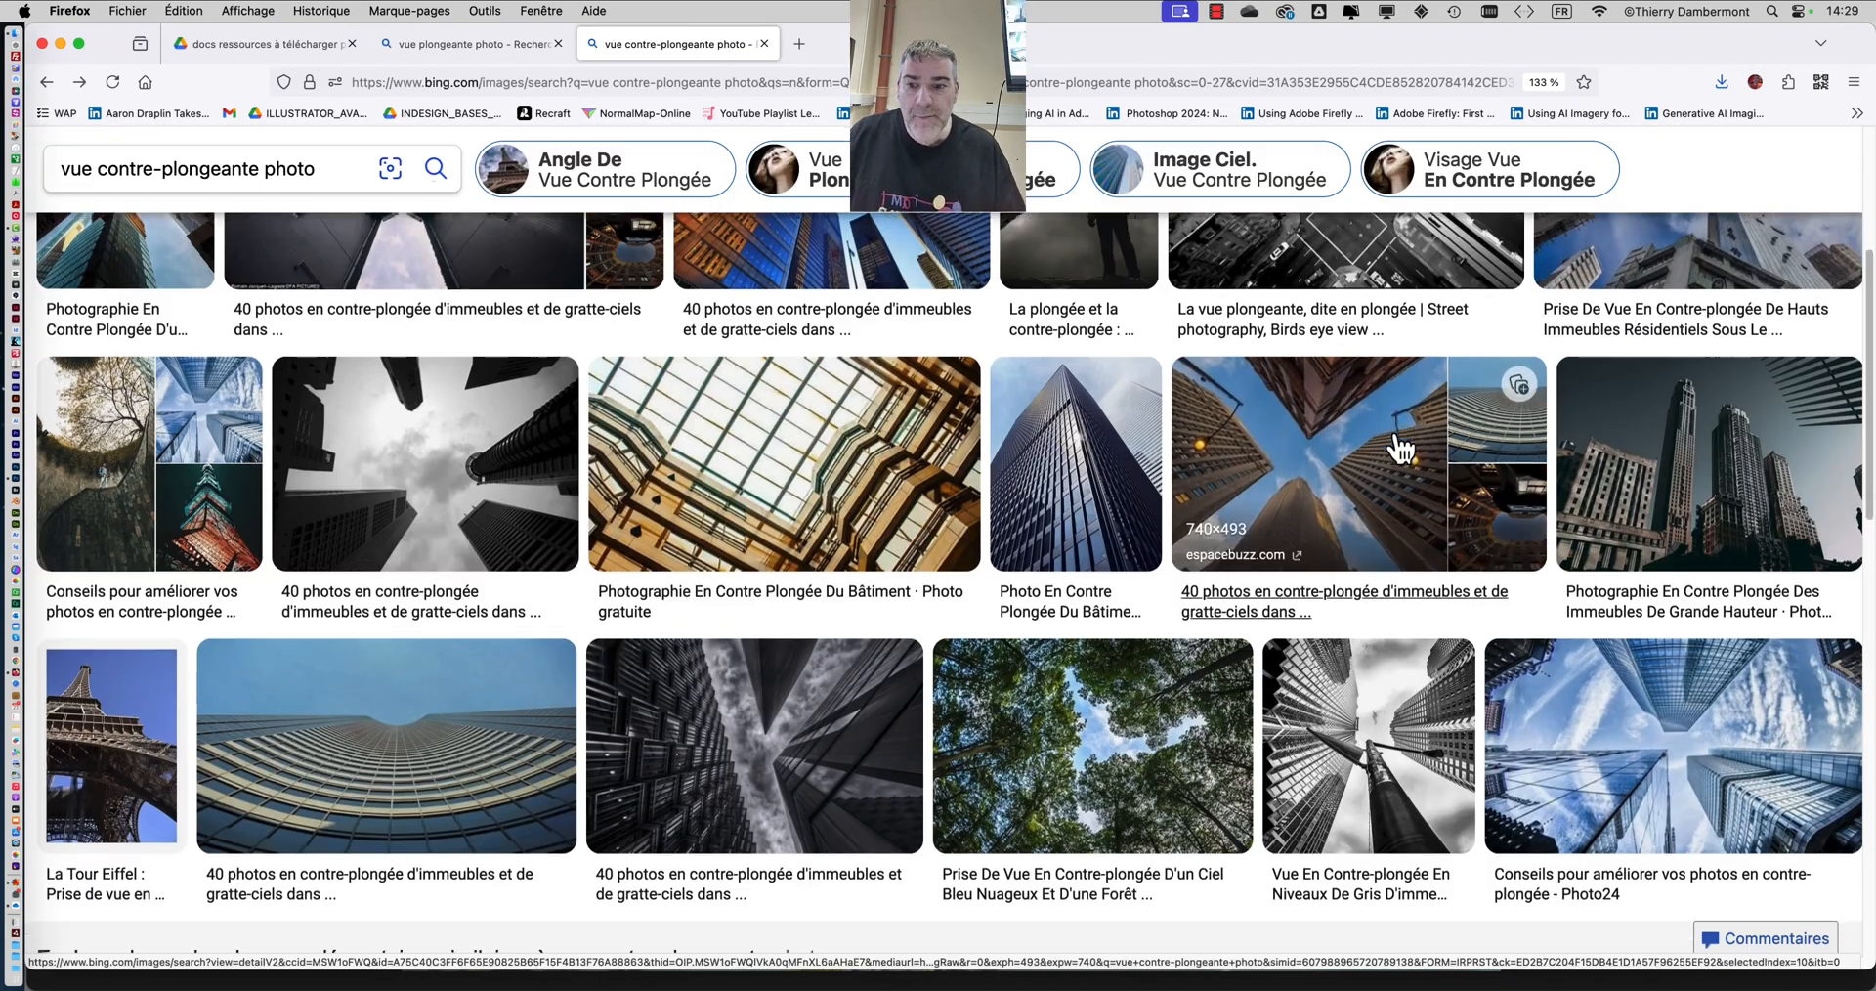
pyautogui.scroll(-5, 1398, 450)
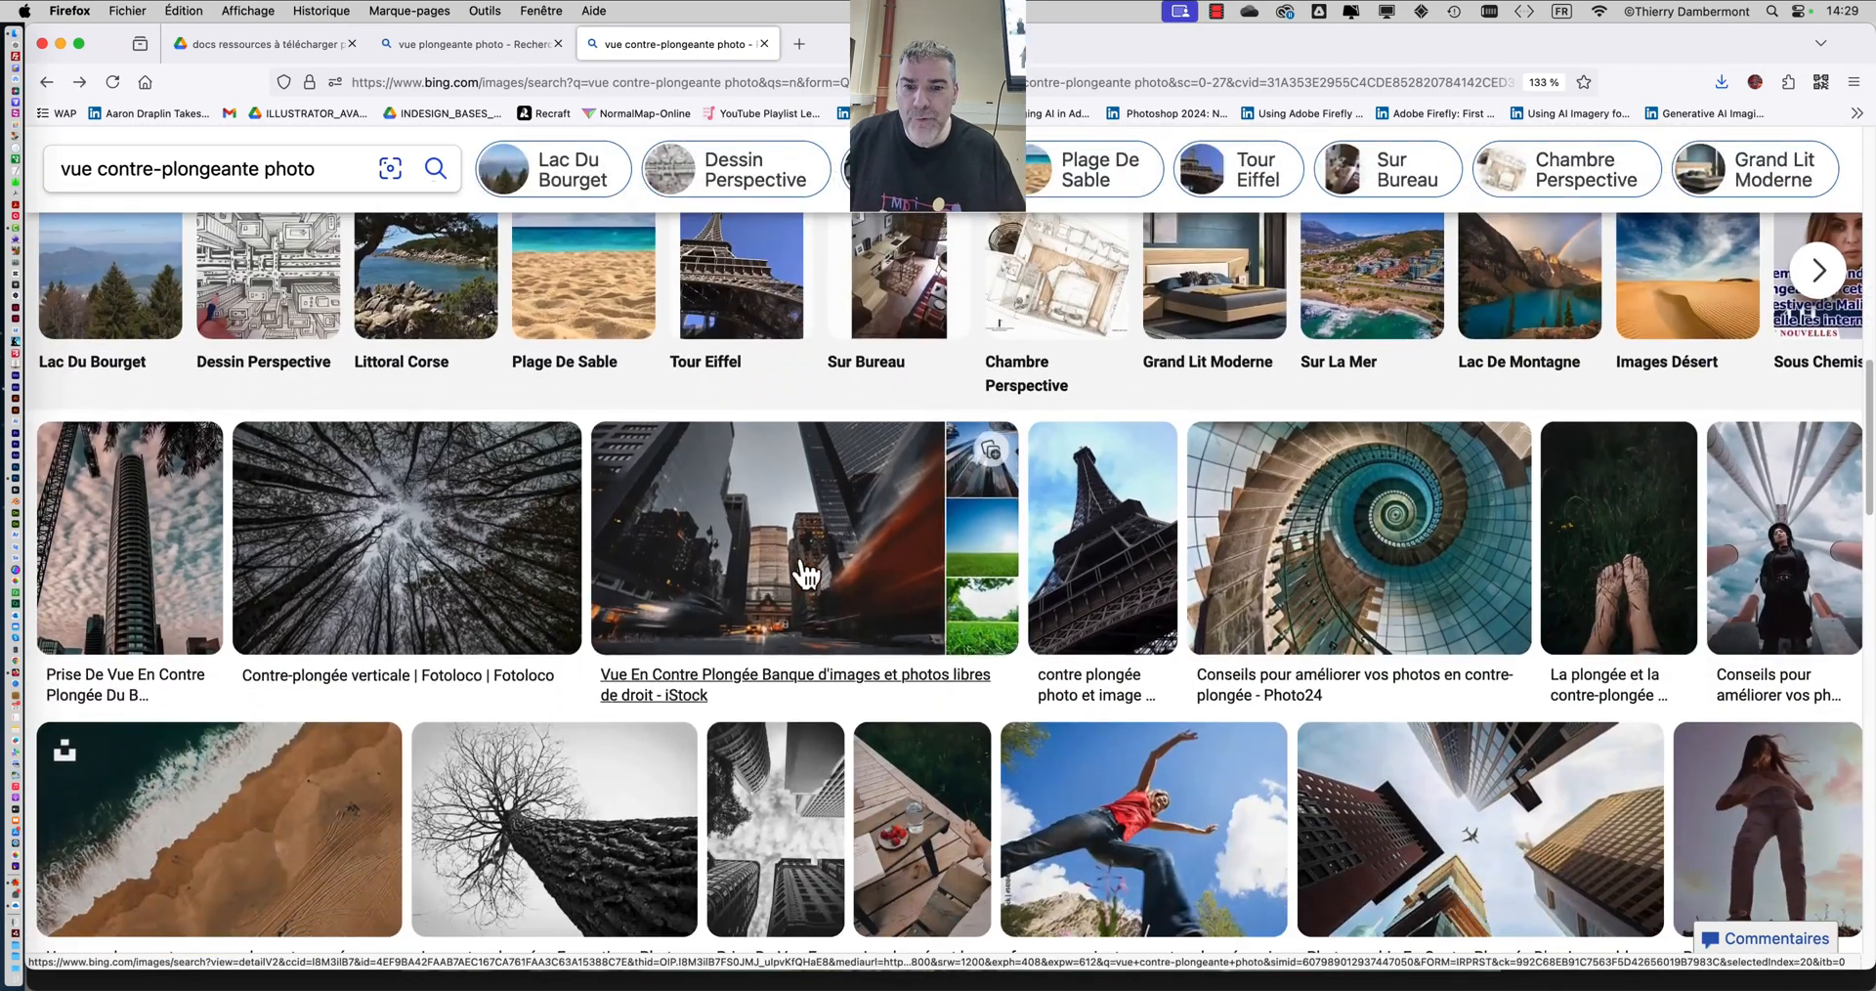
pyautogui.click(716, 536)
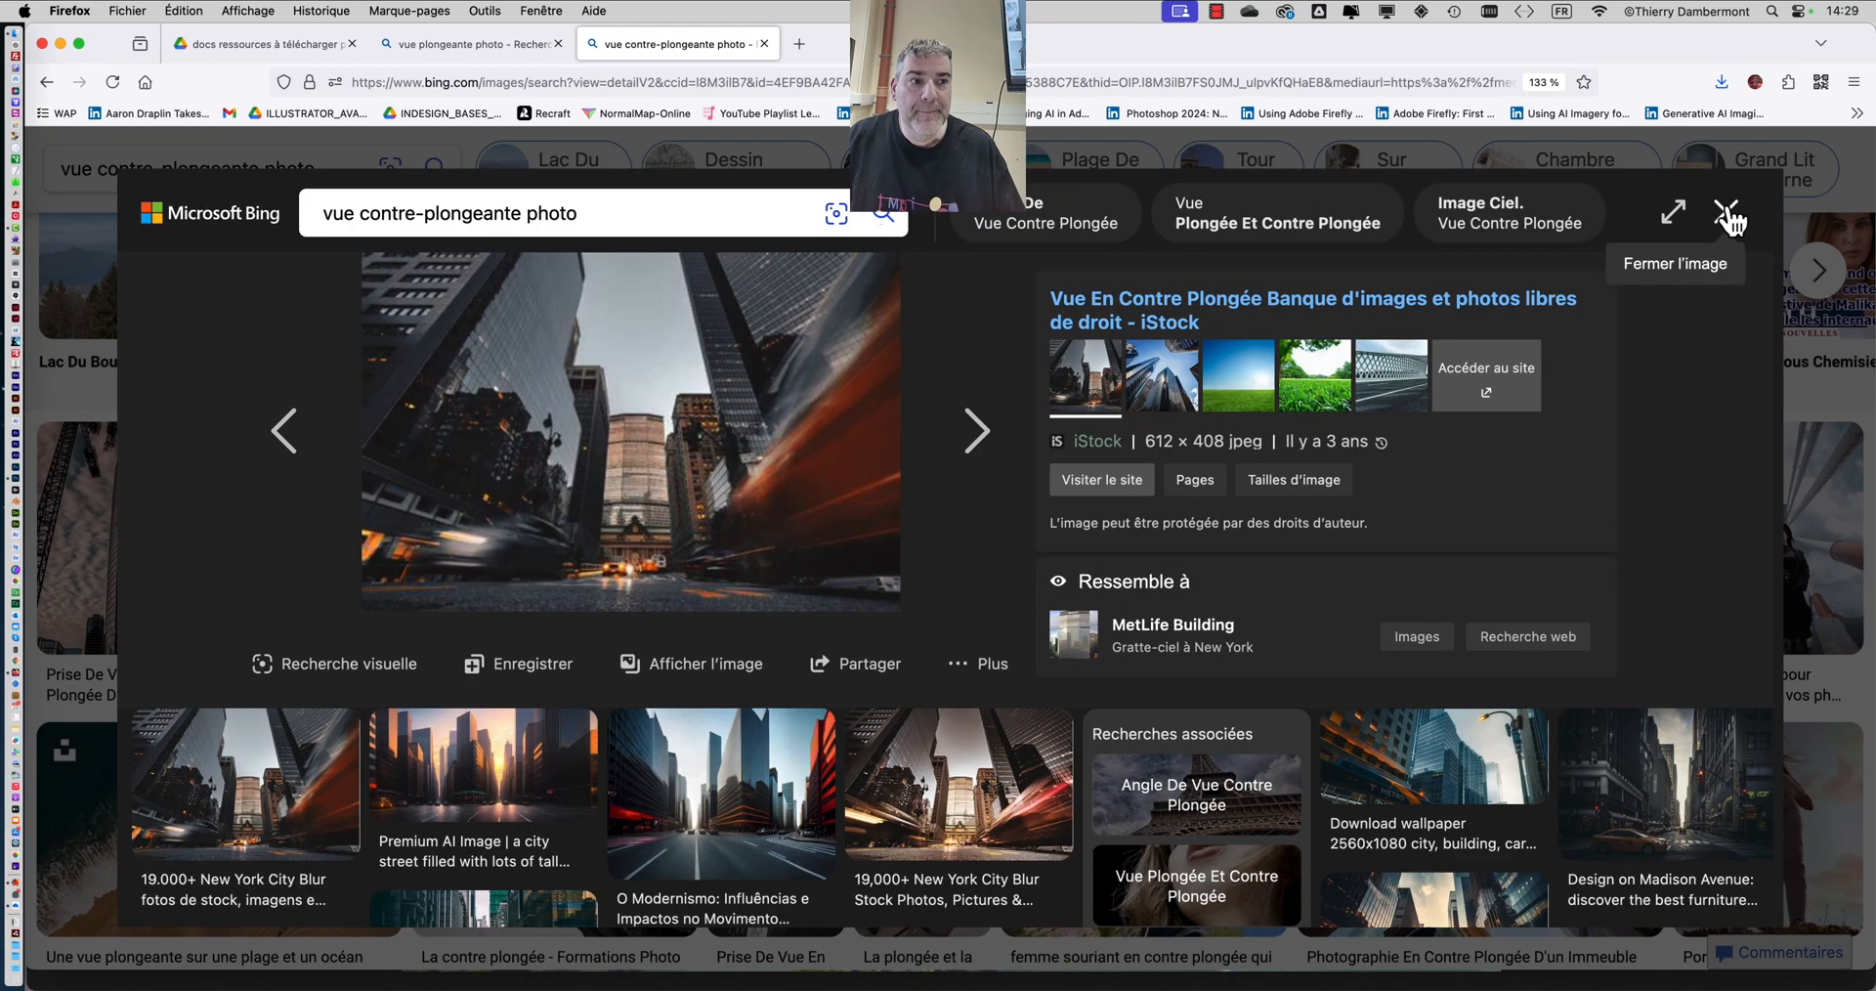
pyautogui.click(1726, 212)
# - Examine low-angle photos of people in the image results, previewing the standing woman portrait and the two hikers
pyautogui.scroll(-5, 1505, 459)
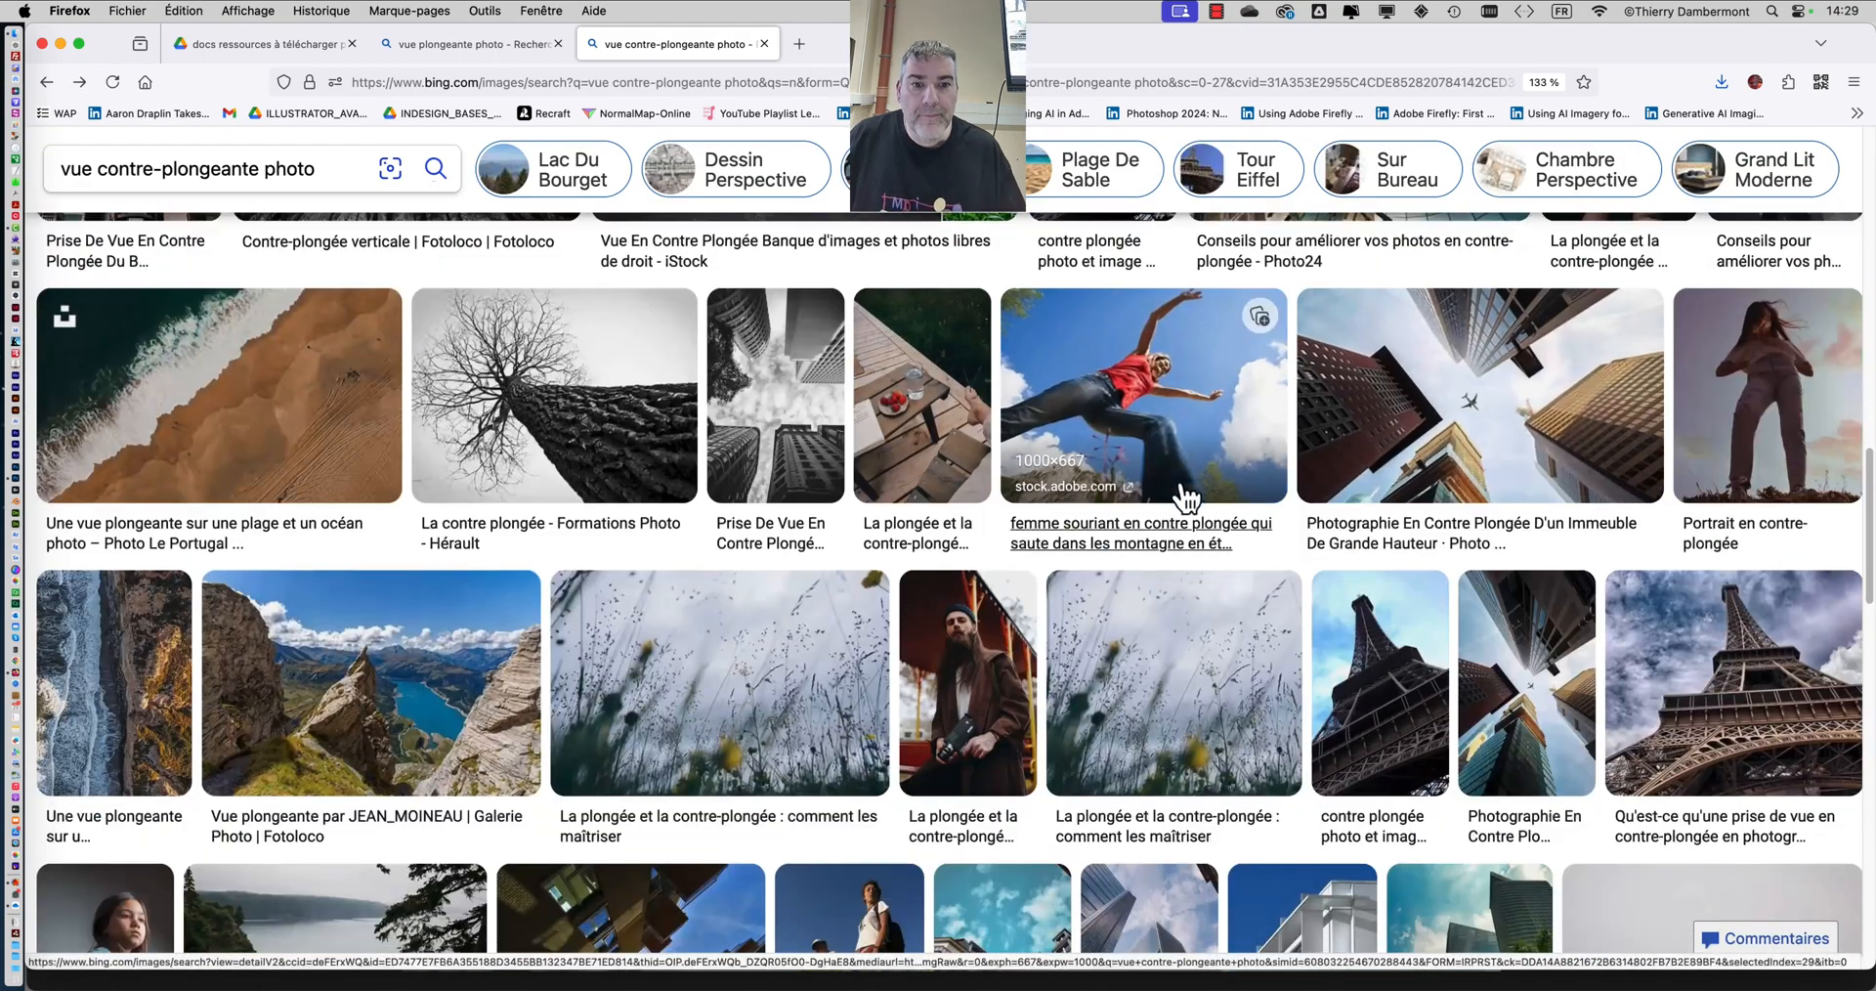
pyautogui.scroll(-2, 1563, 411)
pyautogui.click(1780, 319)
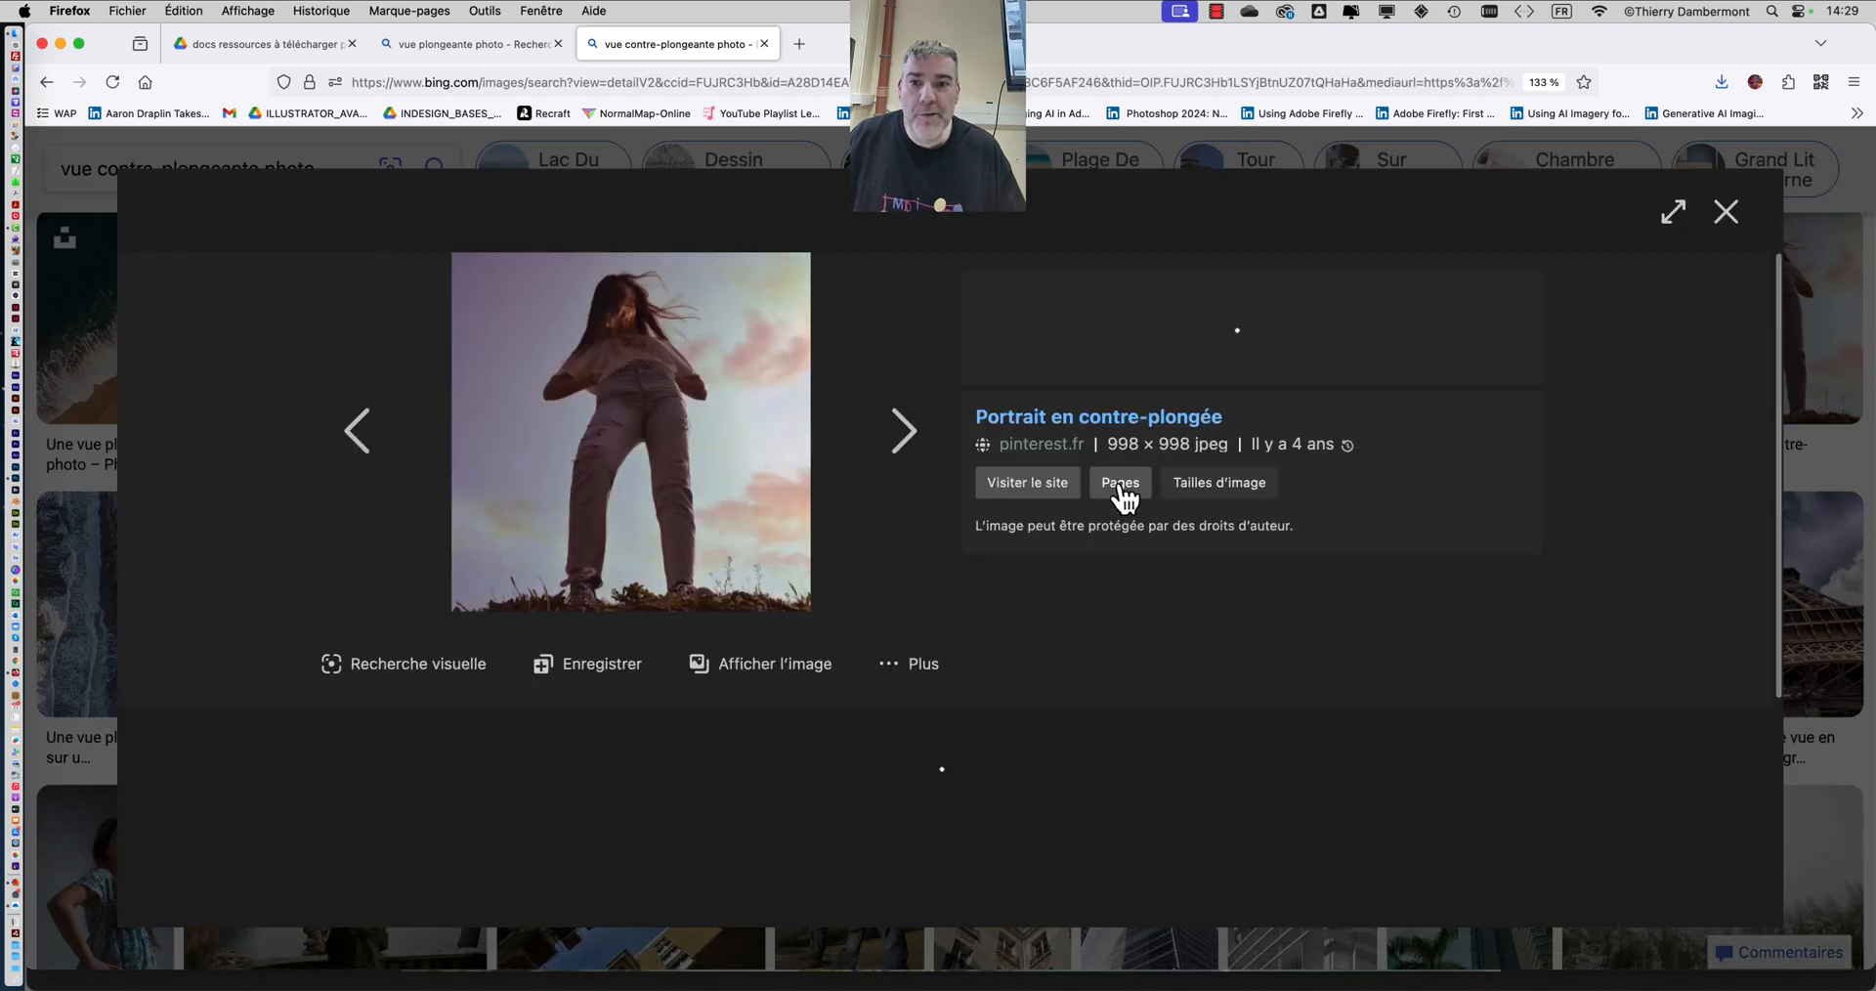
pyautogui.click(1726, 212)
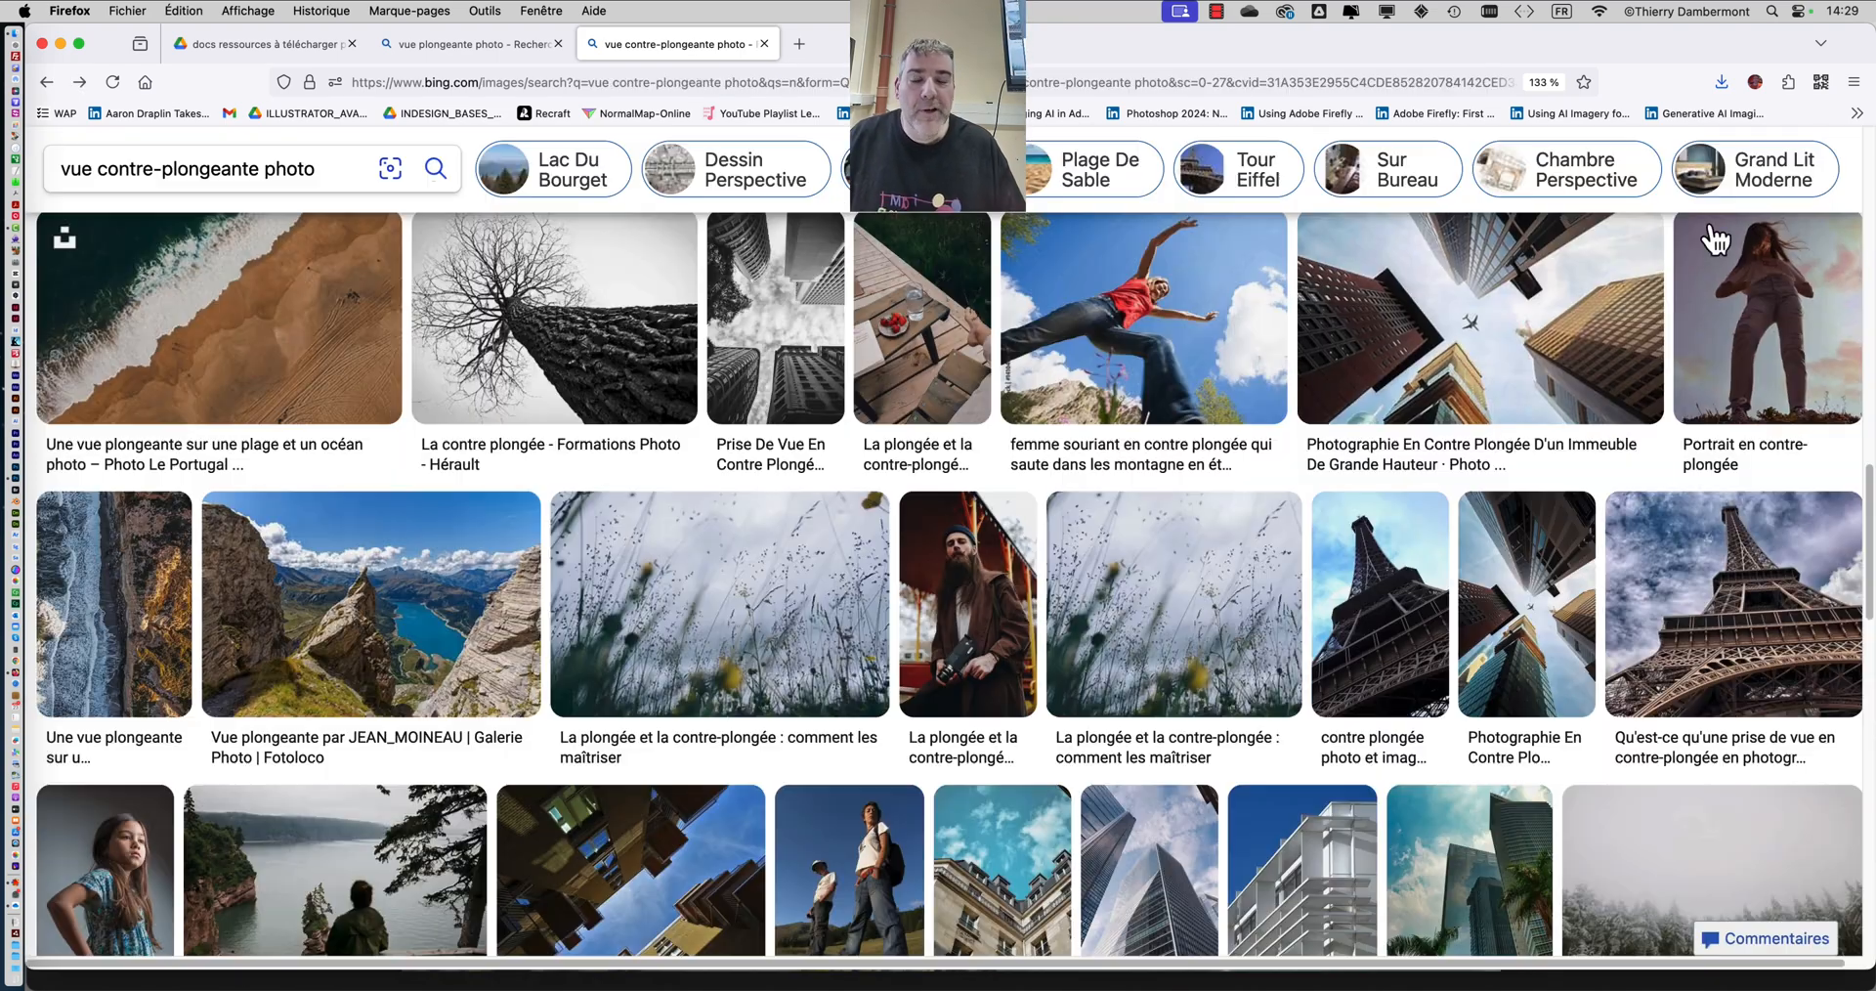
pyautogui.scroll(-2, 1163, 508)
pyautogui.scroll(-8, 1154, 506)
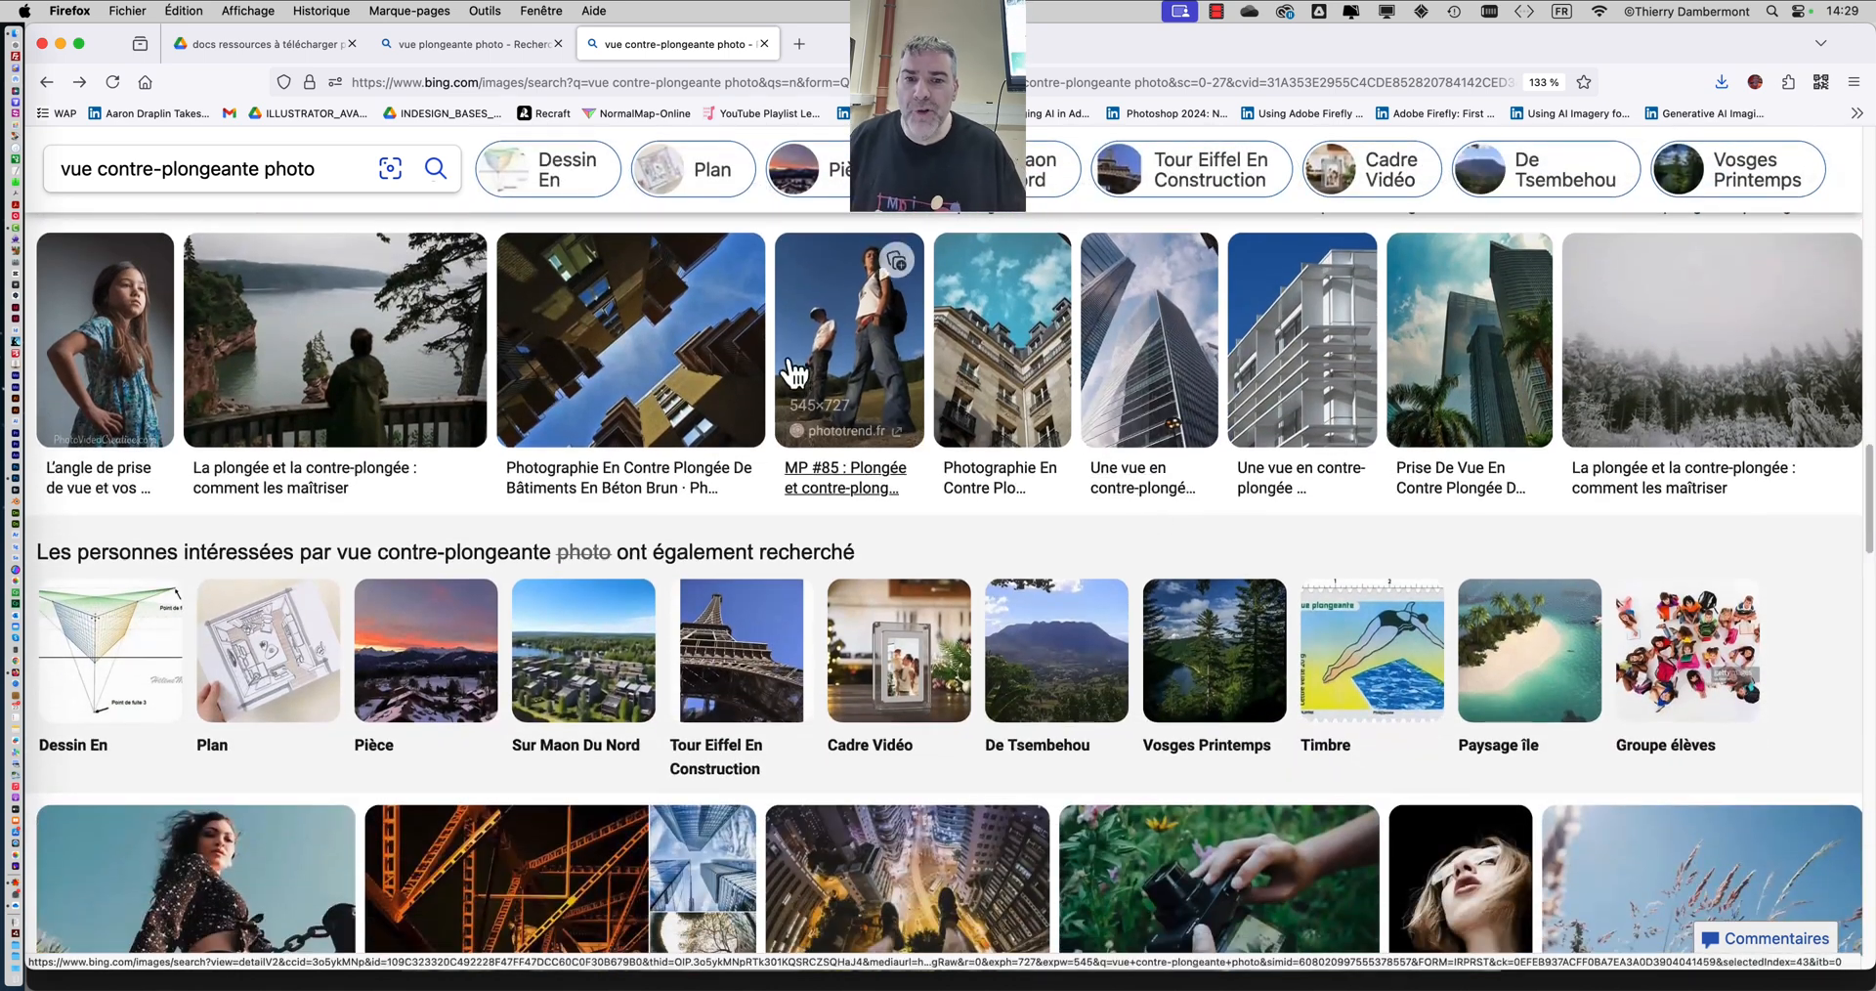
pyautogui.click(852, 325)
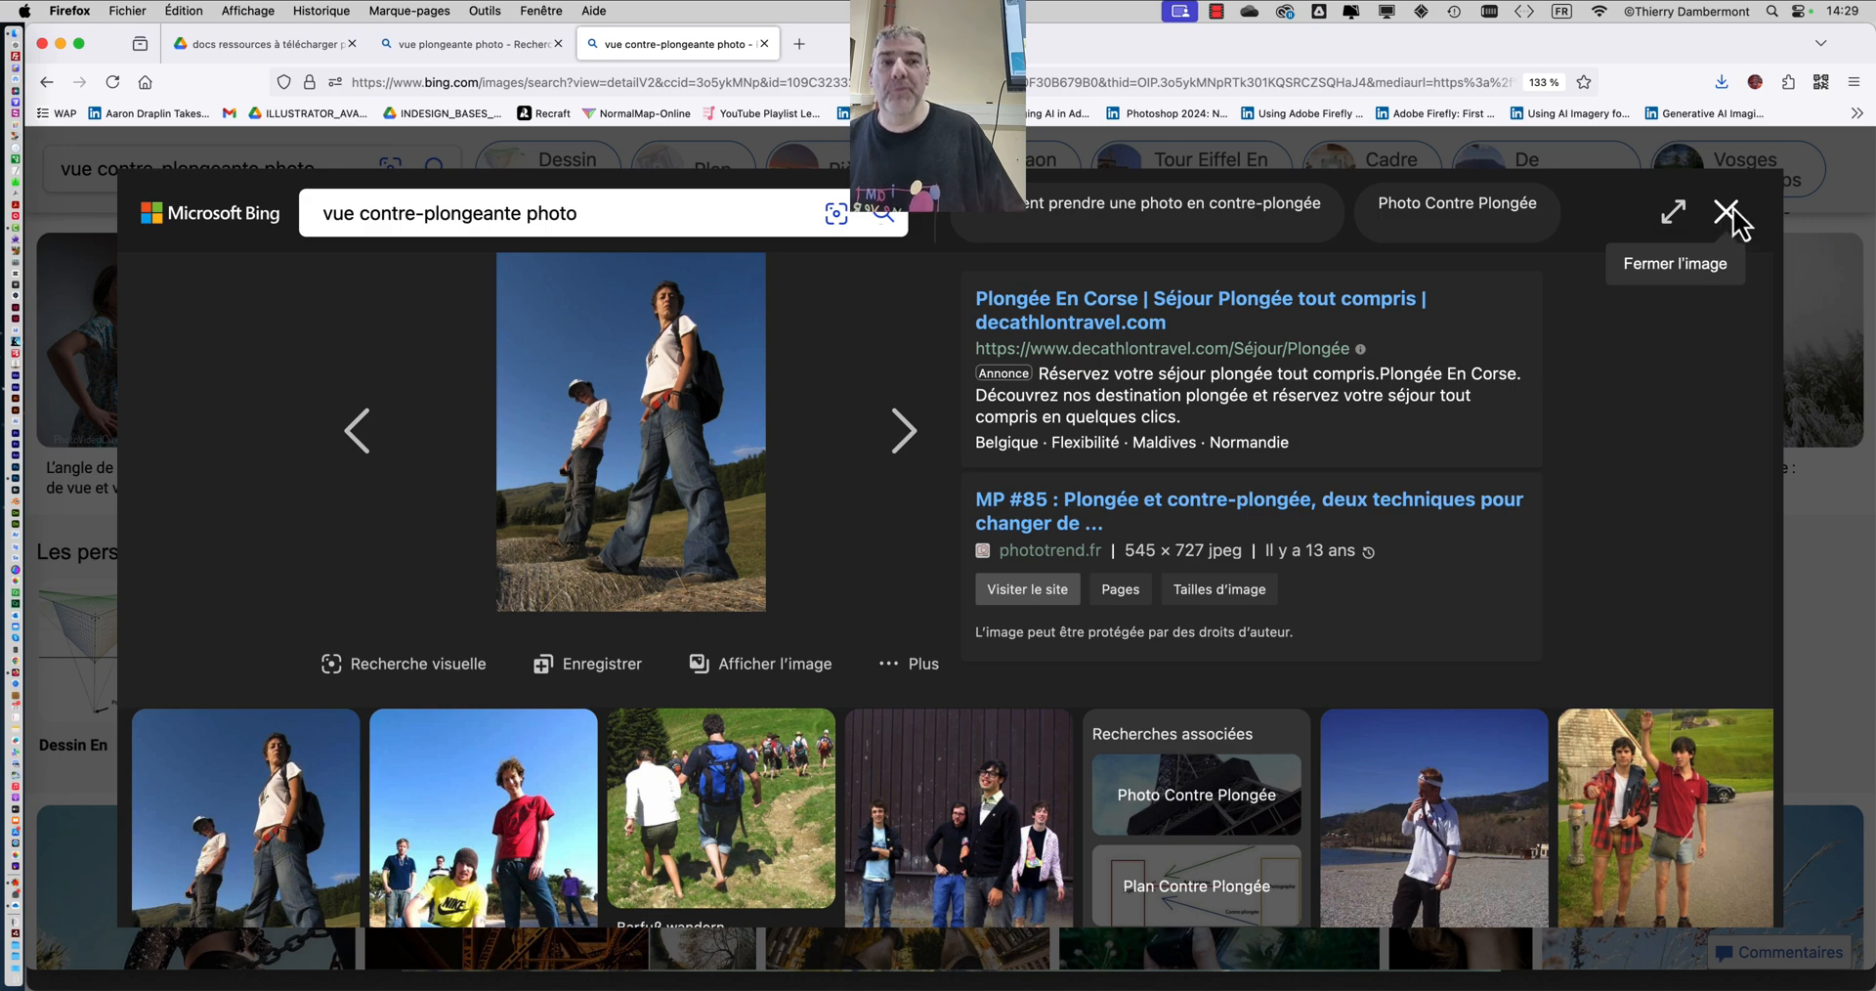
pyautogui.click(1734, 217)
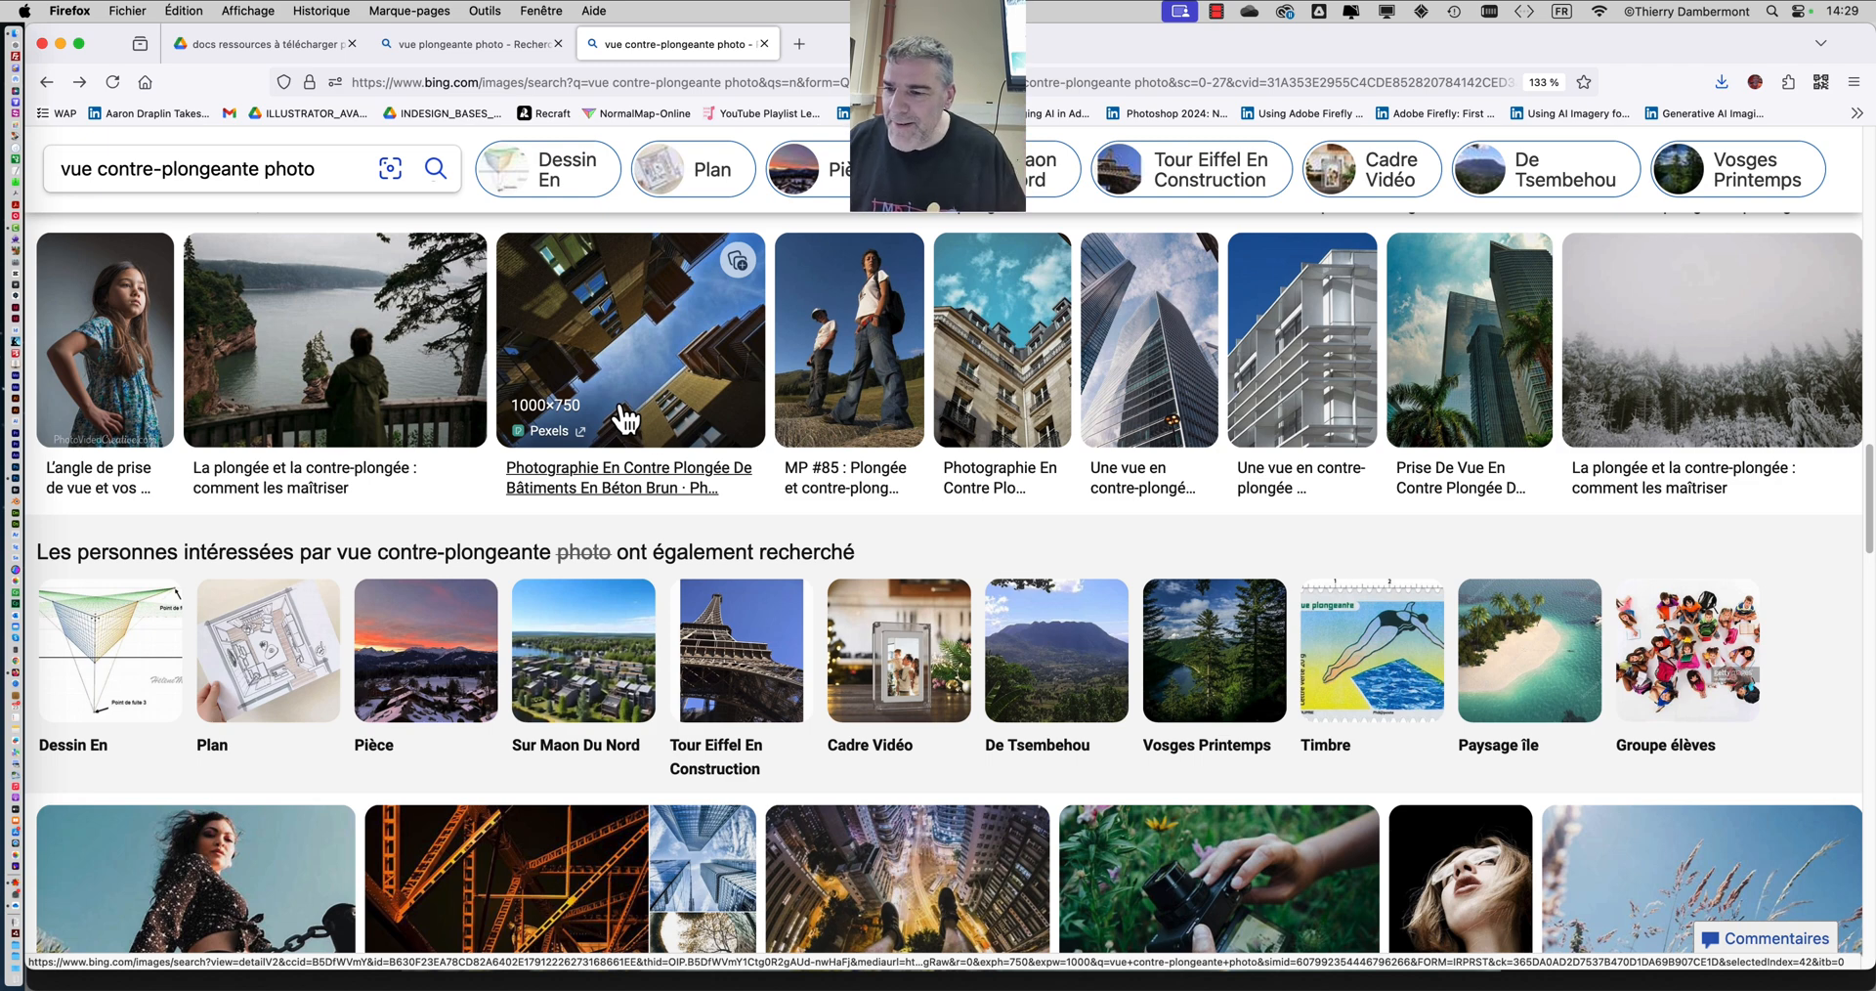
# - Switch to Photoshop and look over the viewing angle of the hippo and tortoise composition
pyautogui.press('super+Tab')
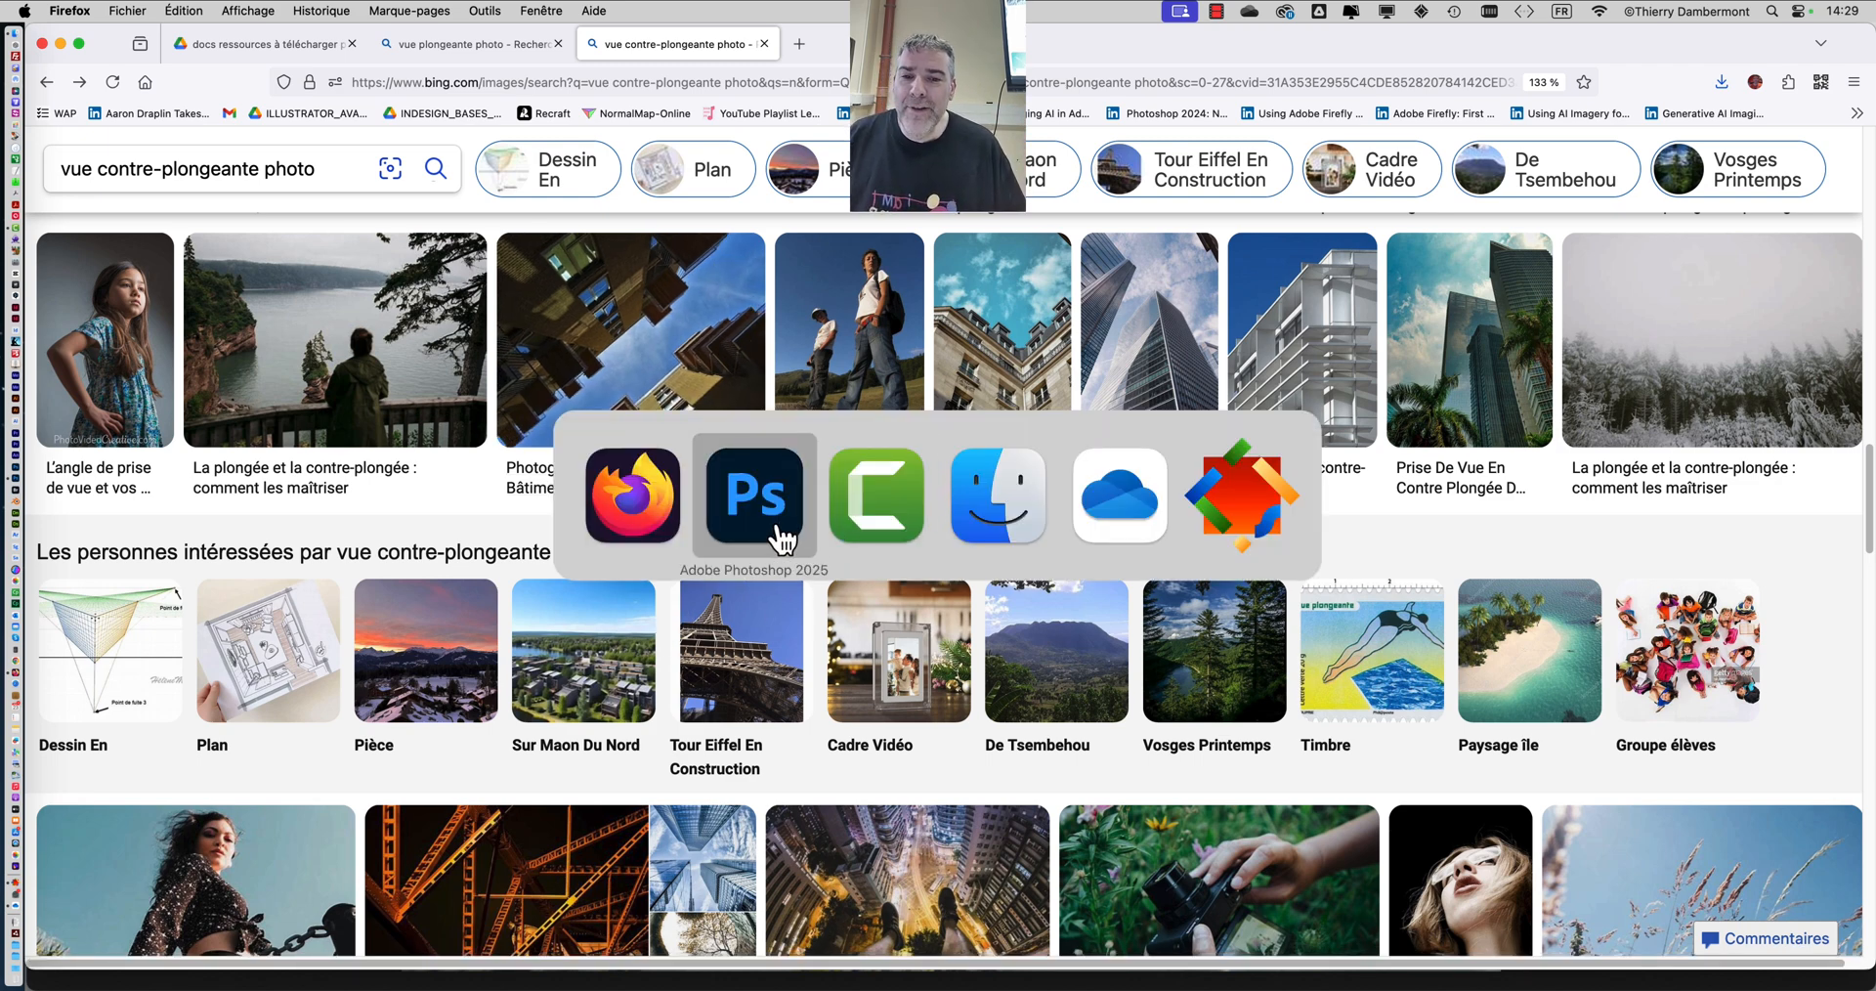
pyautogui.click(782, 538)
pyautogui.click(772, 519)
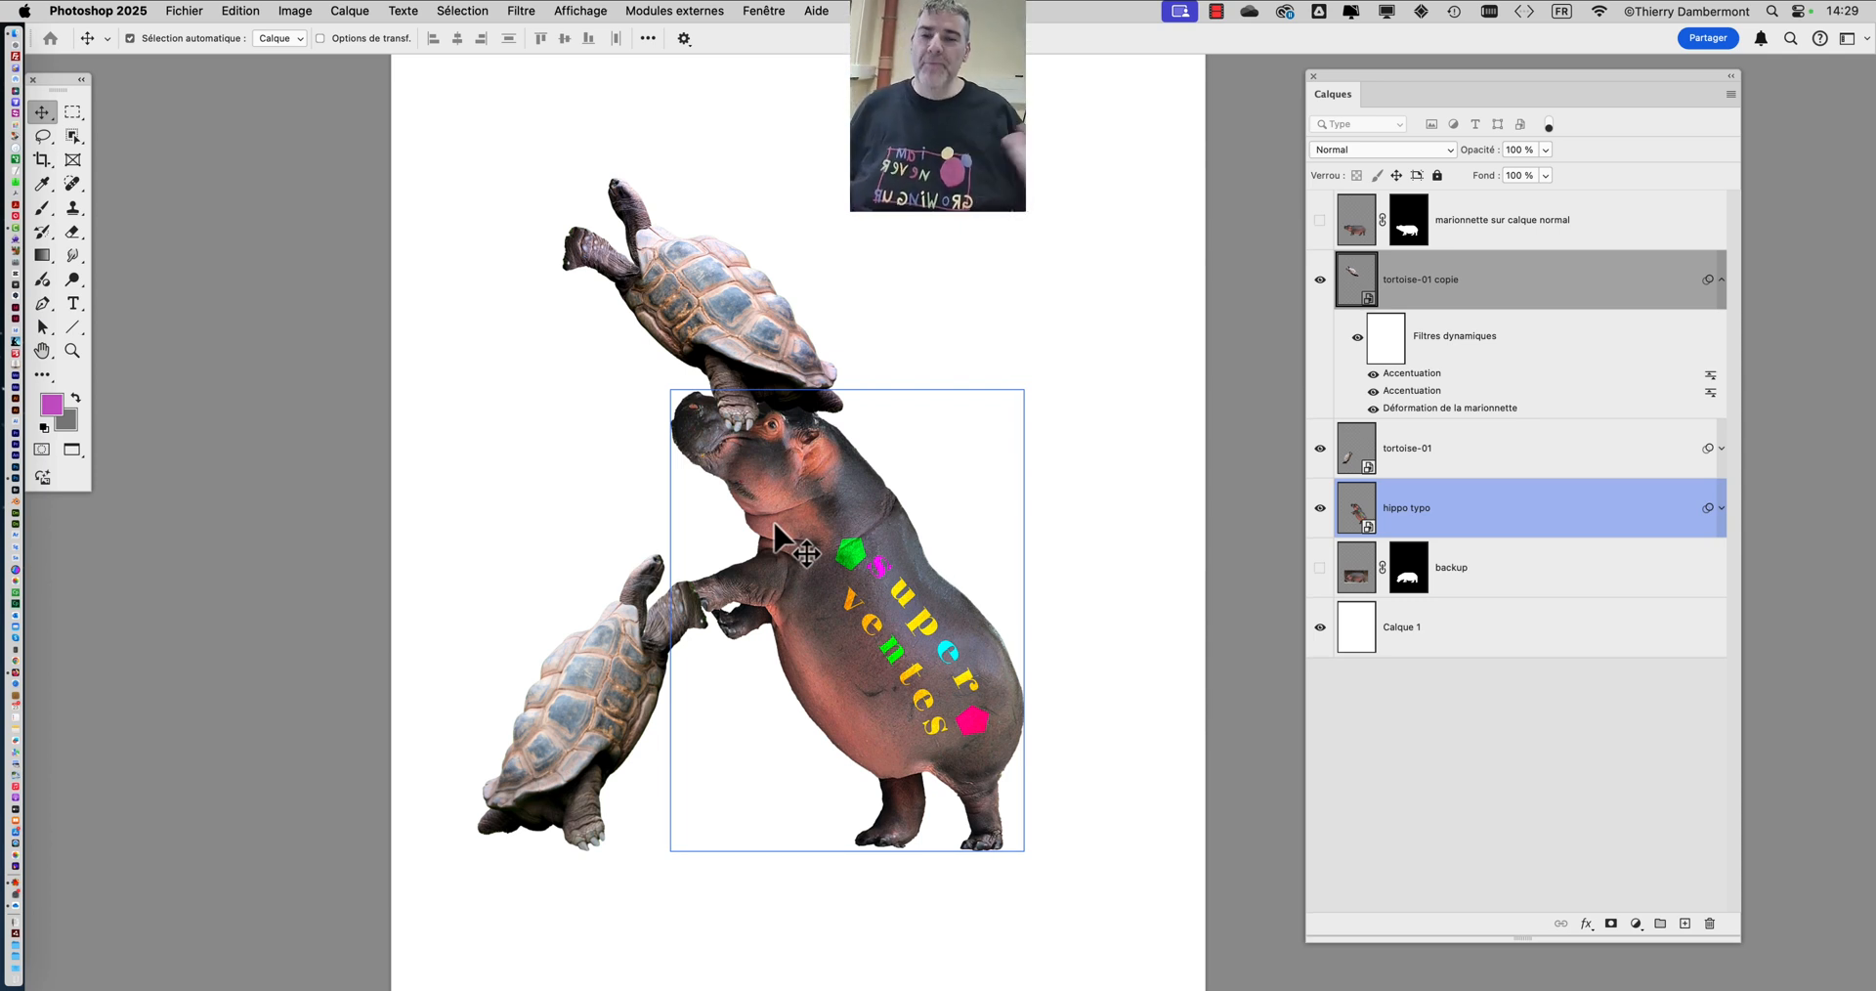
pyautogui.click(1215, 354)
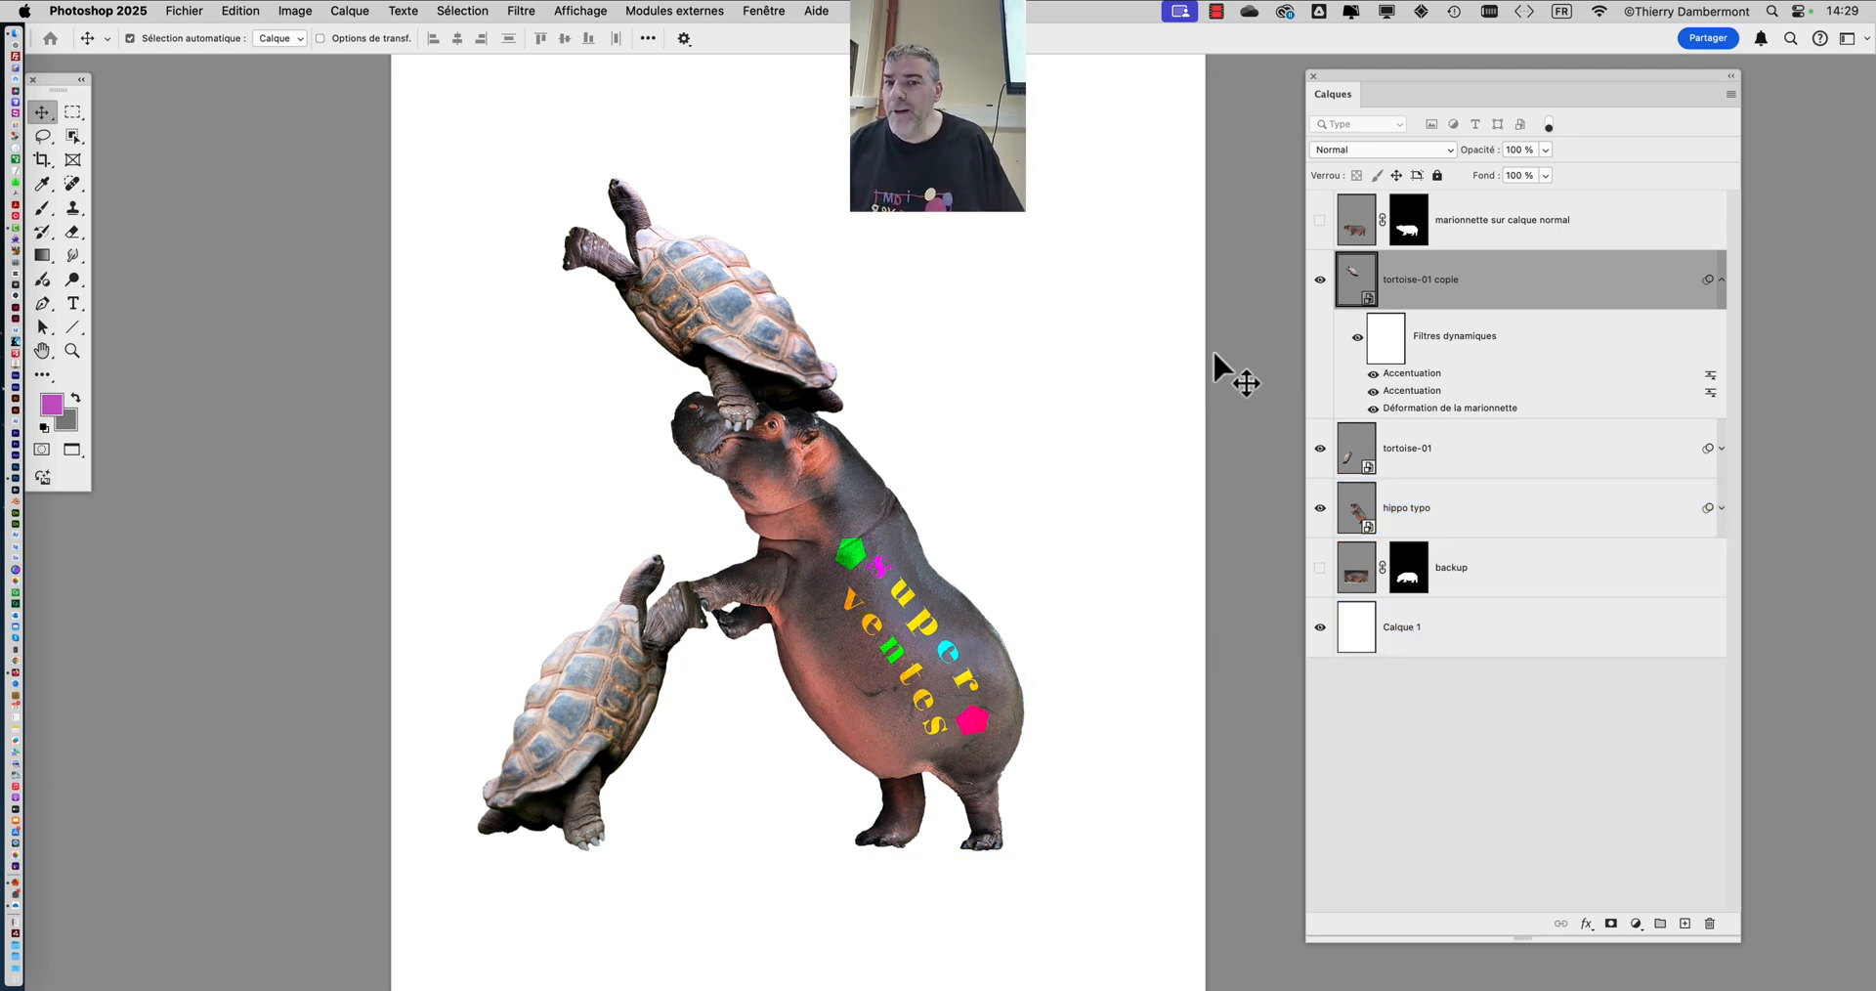
# - Switch to Firefox and open firefly.adobe.com in a new tab
pyautogui.moveTo(12, 626)
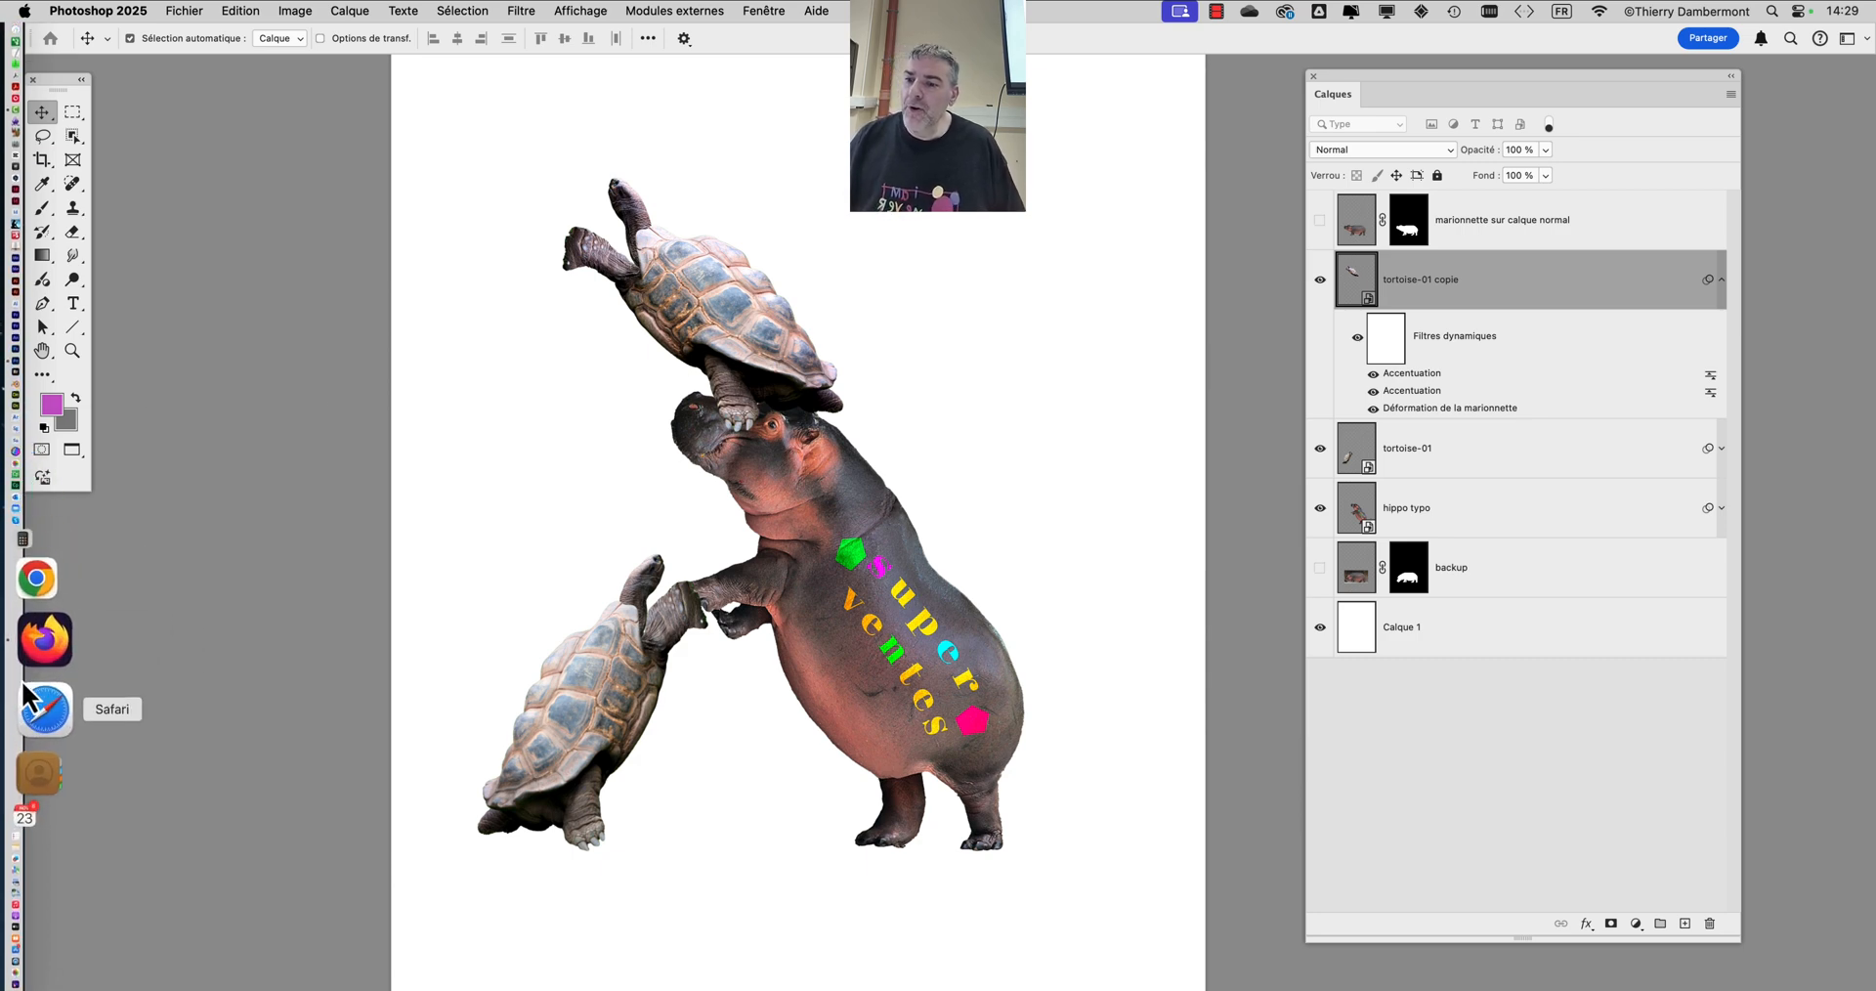
pyautogui.click(43, 672)
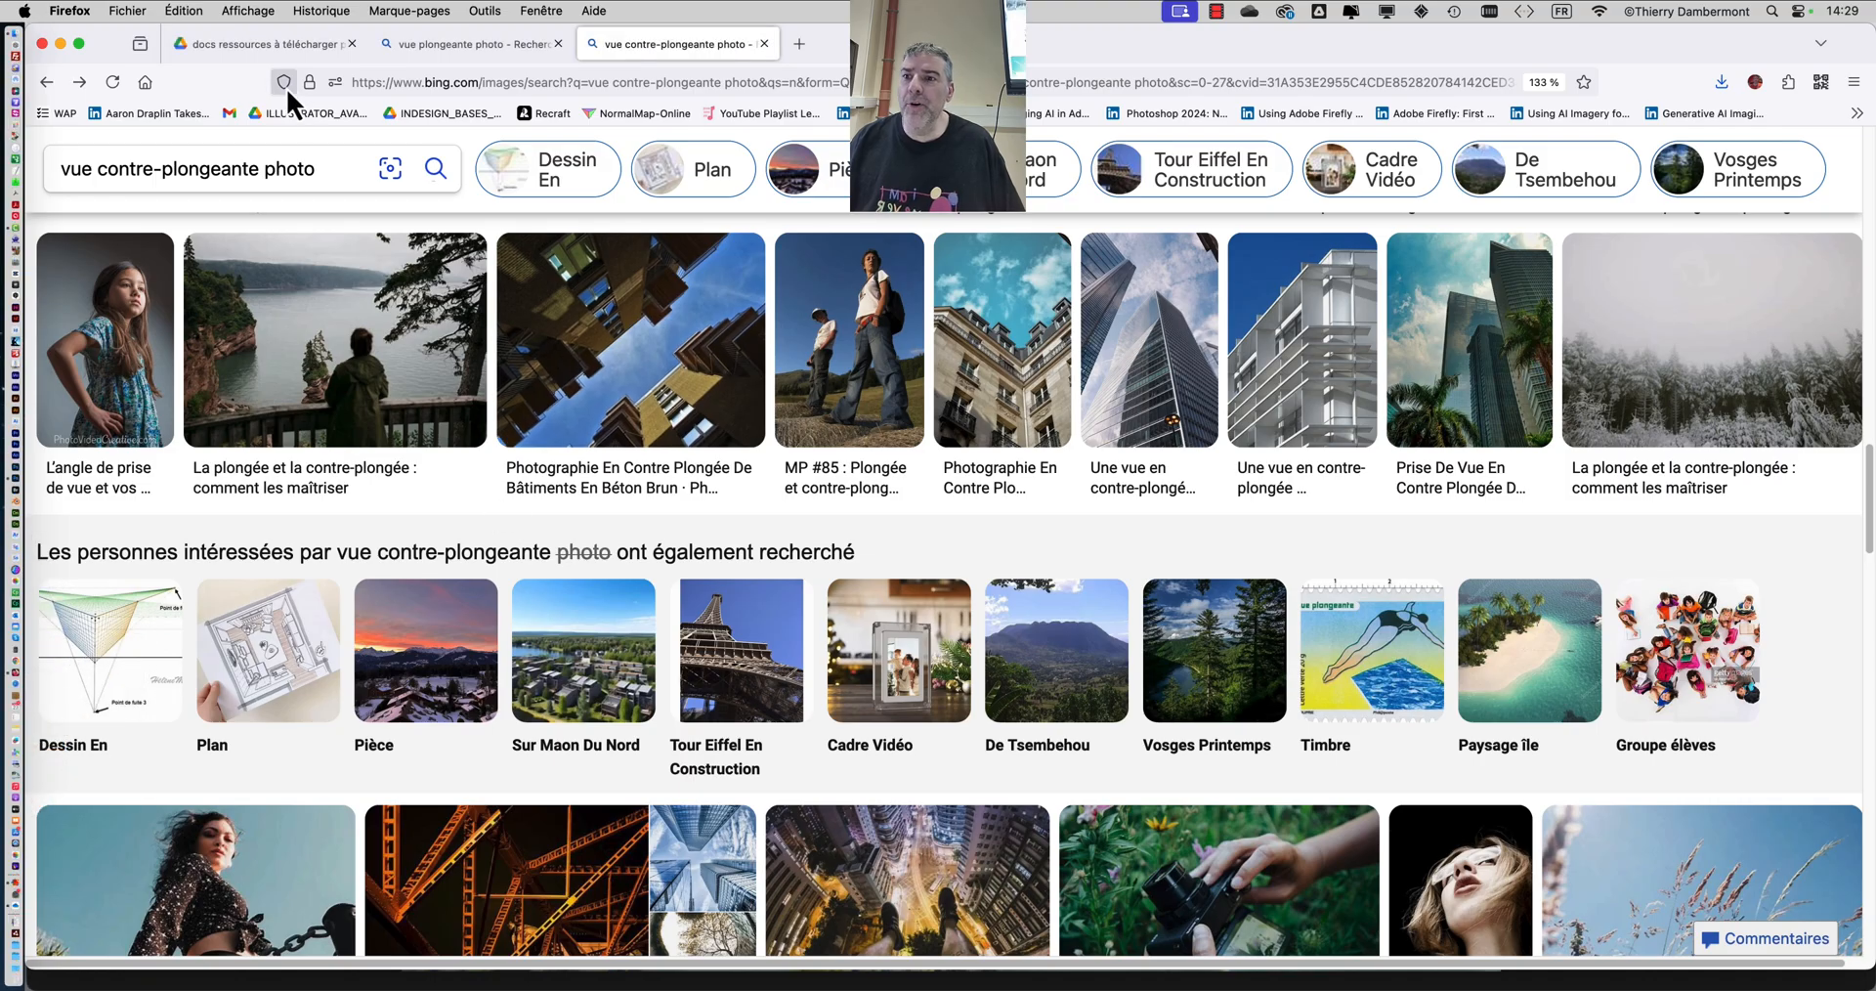
pyautogui.press('super+t')
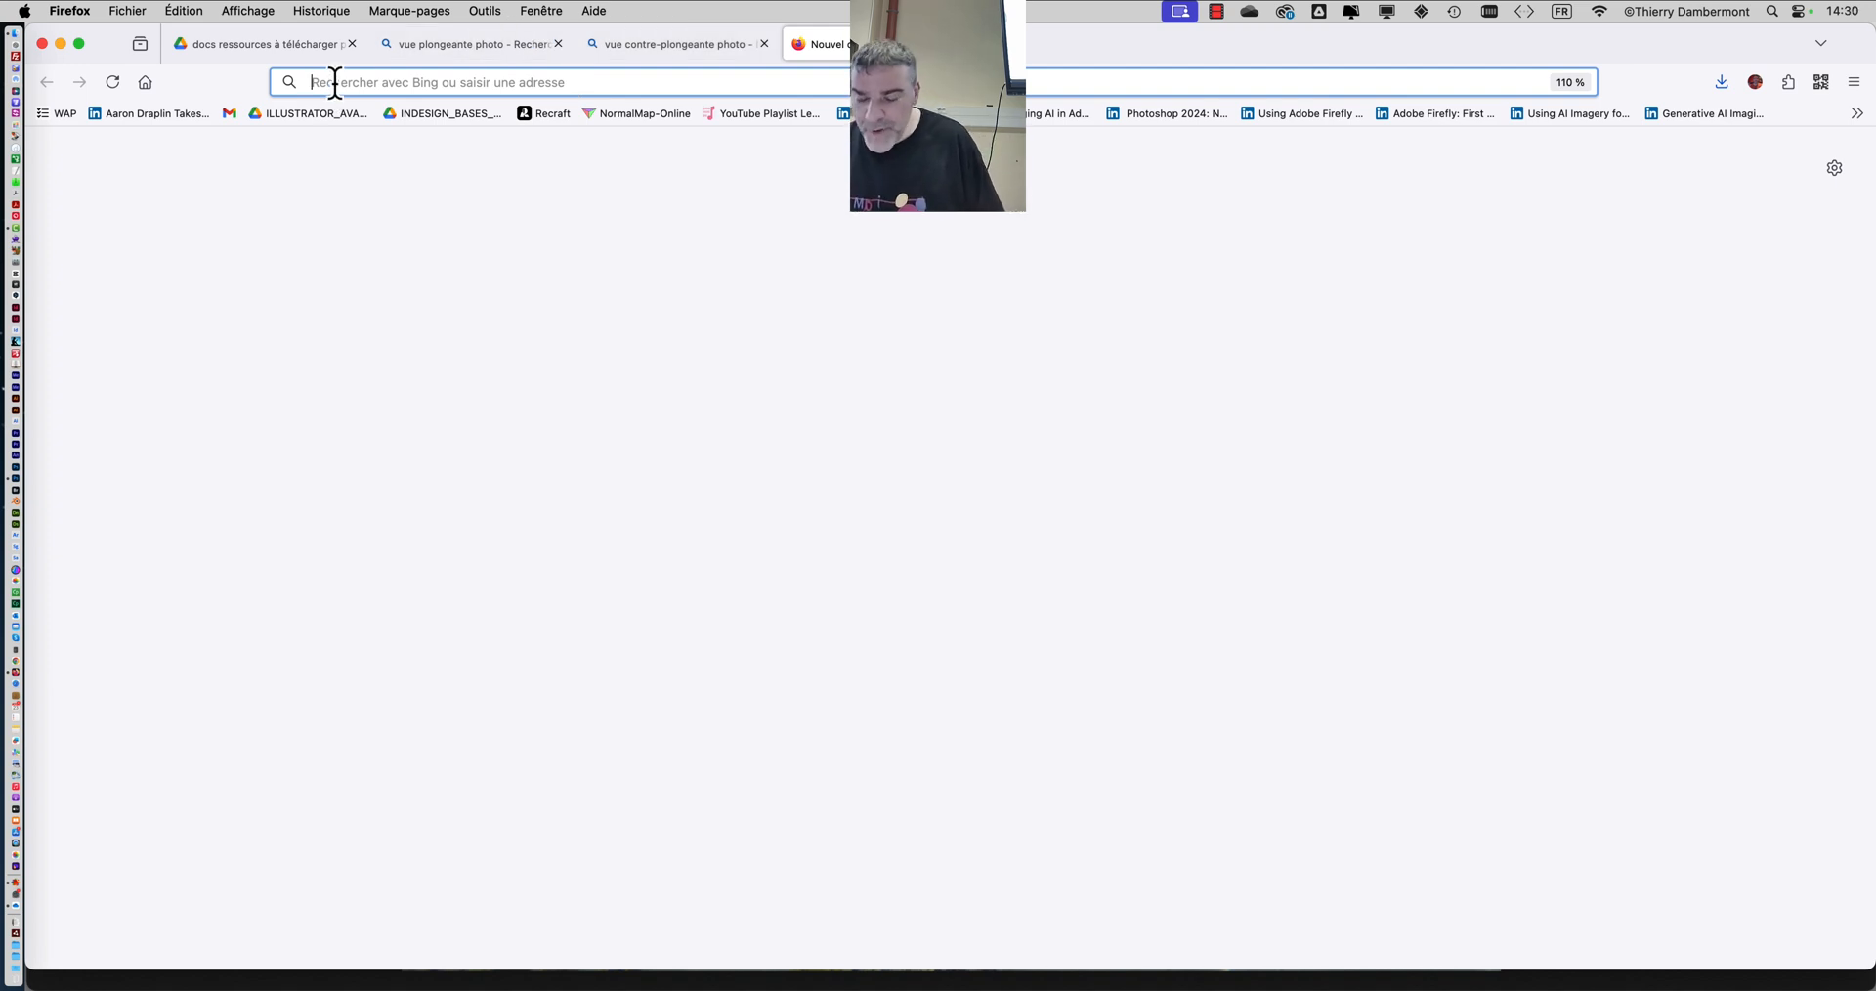
pyautogui.write('fire')
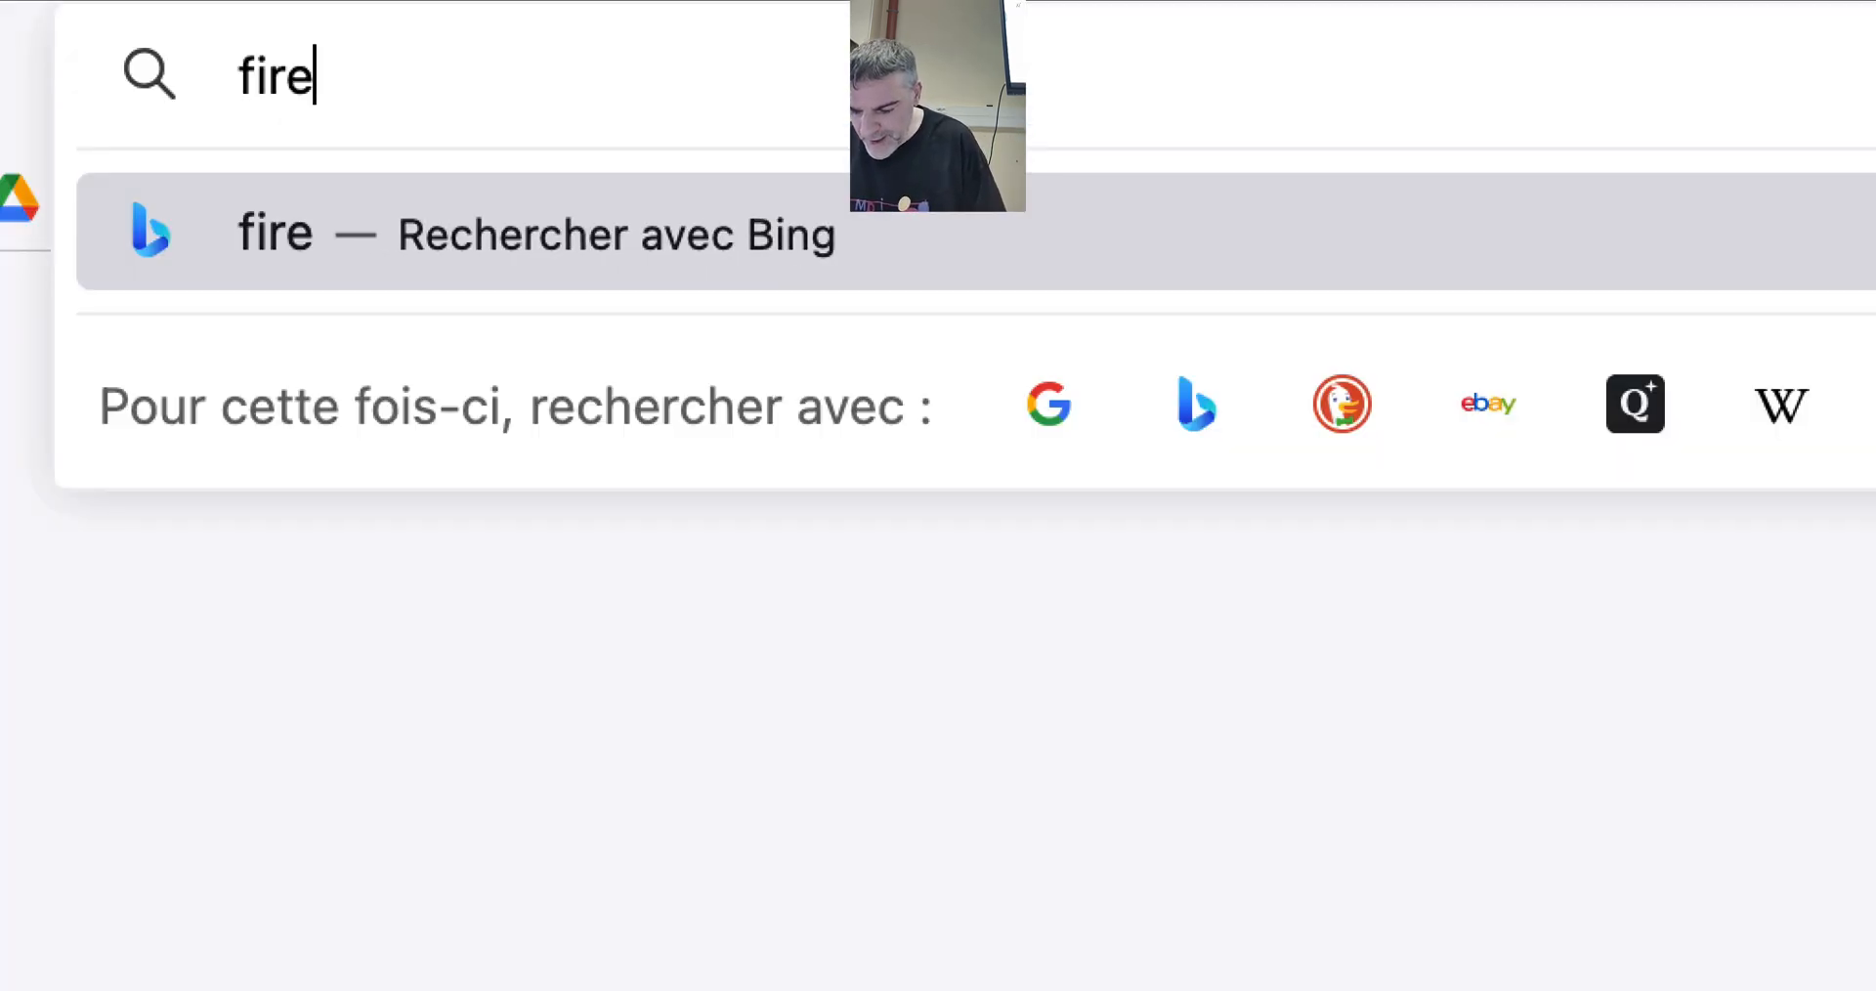
pyautogui.write('fly.adobe')
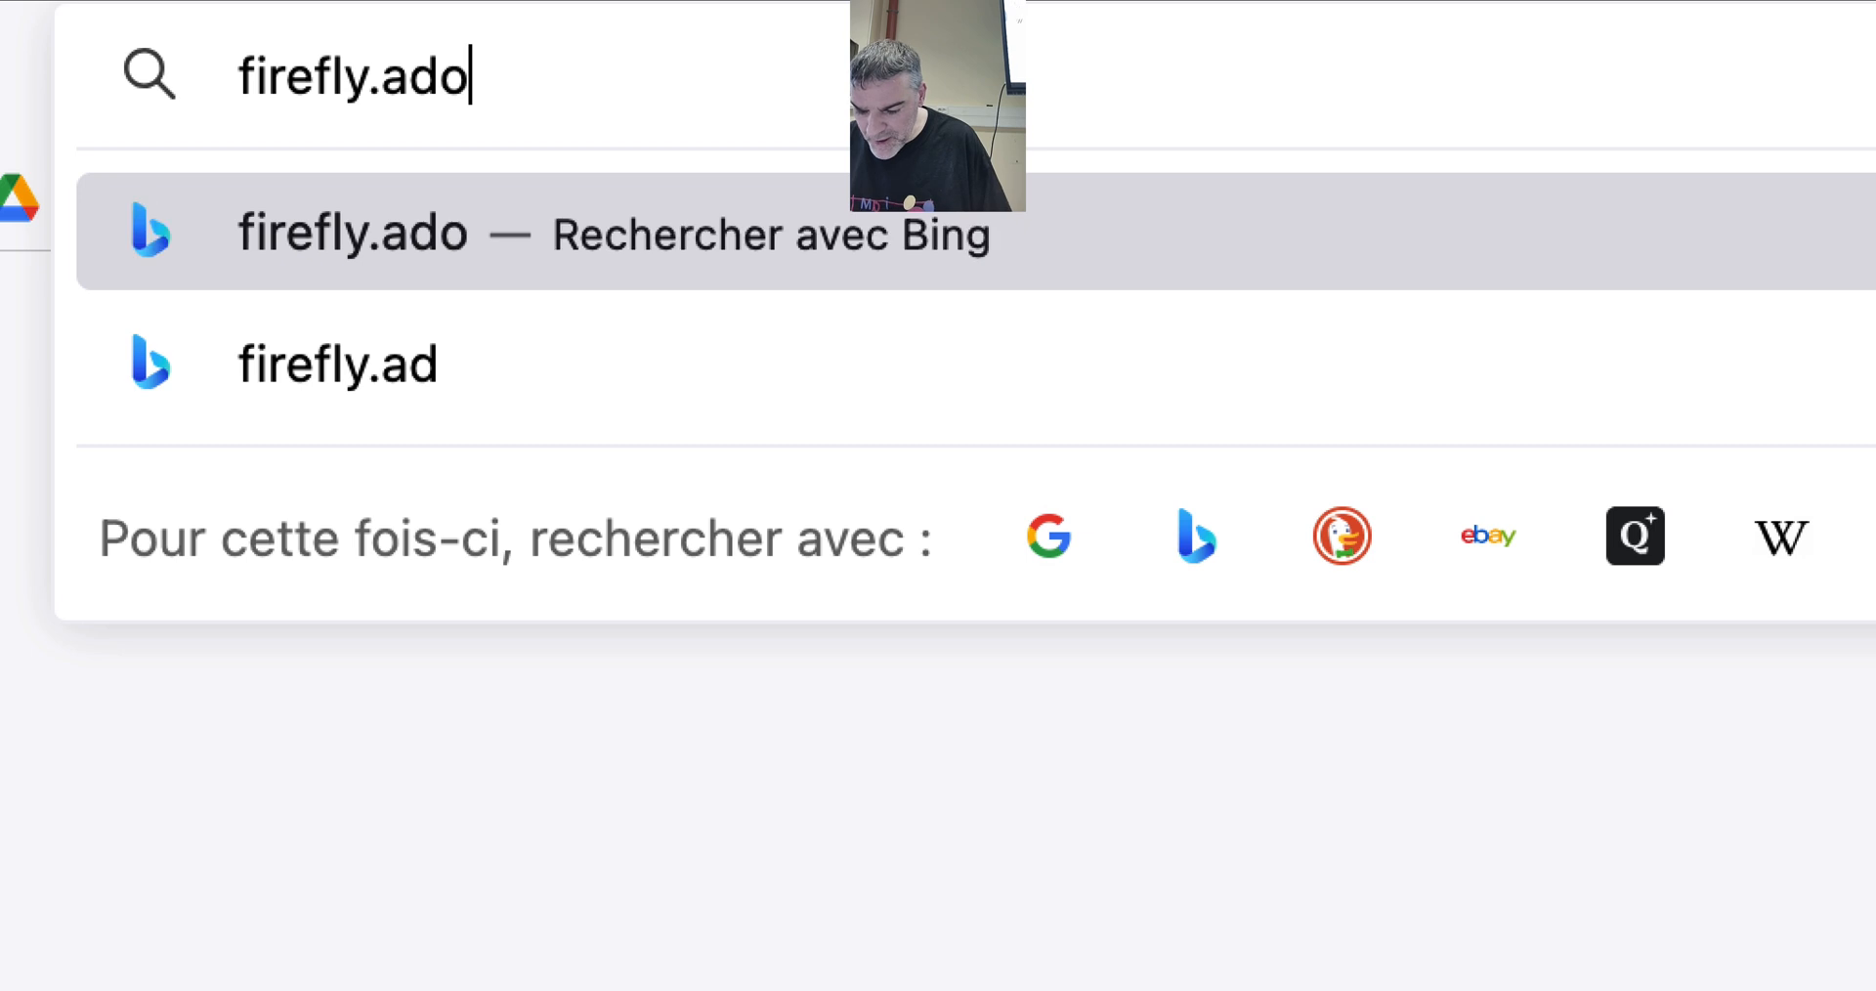
pyautogui.write('.com')
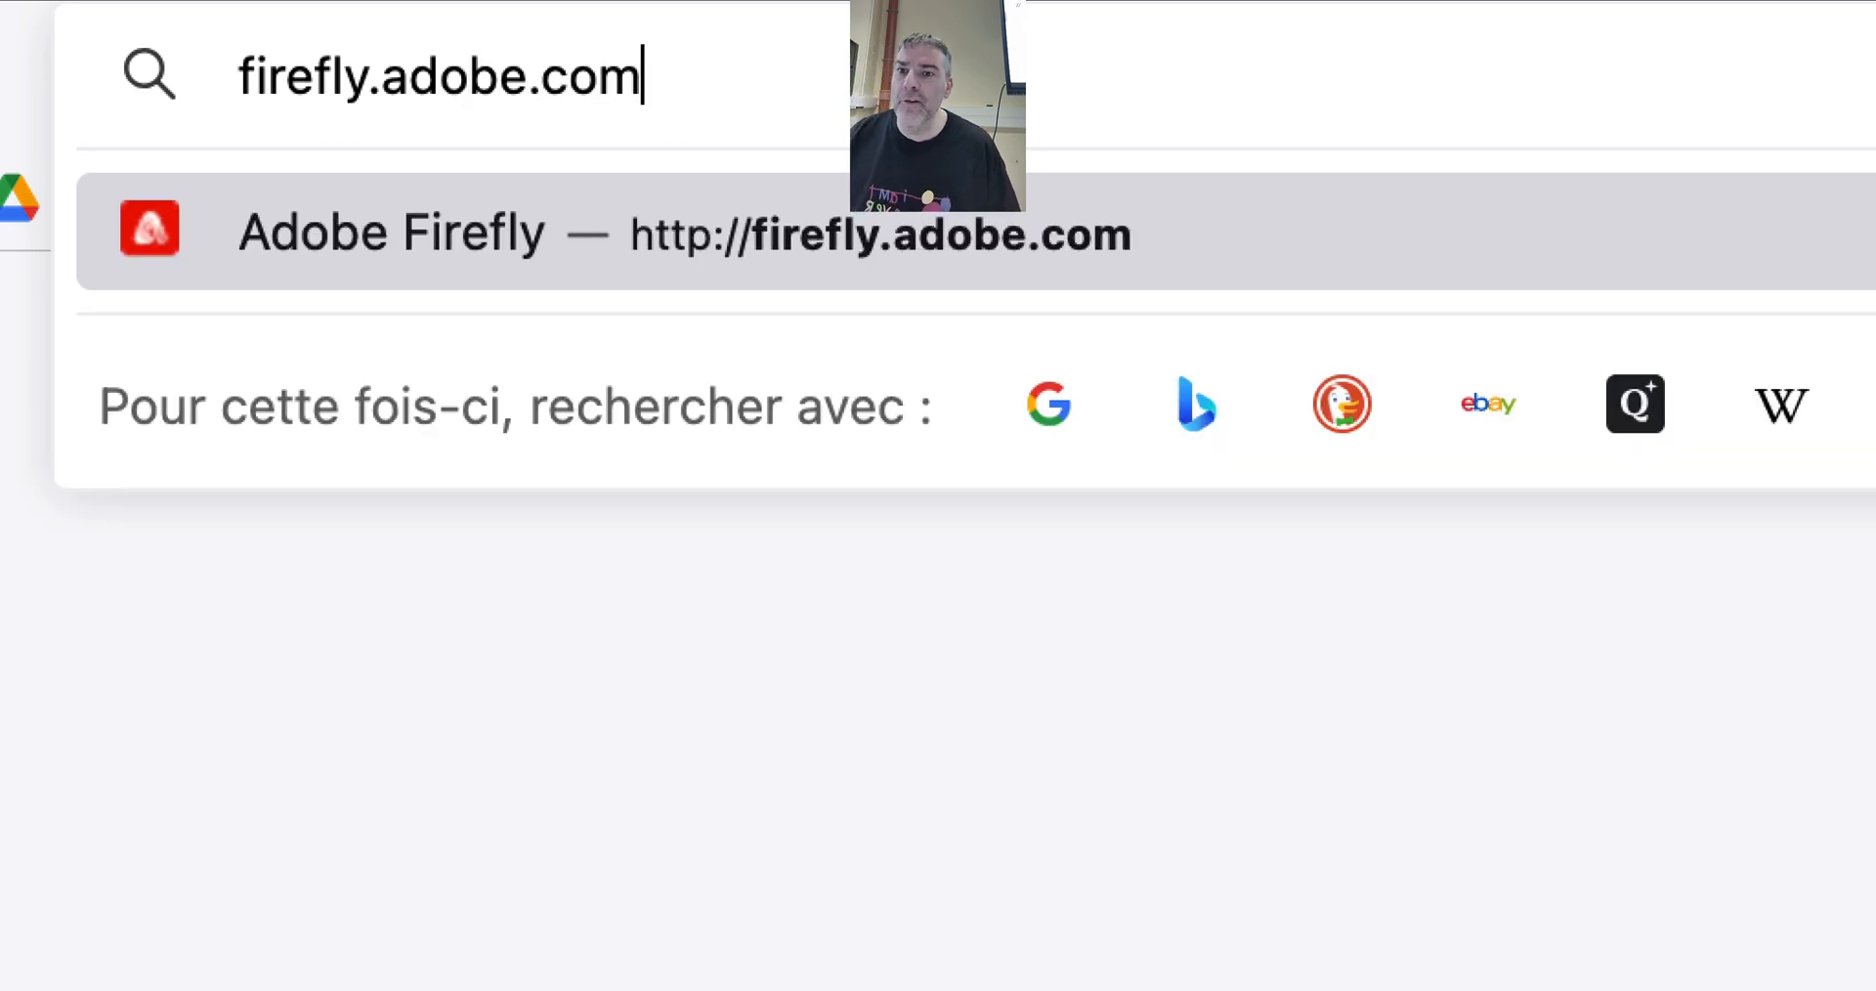
pyautogui.moveTo(452, 78); pyautogui.dragTo(298, 83)
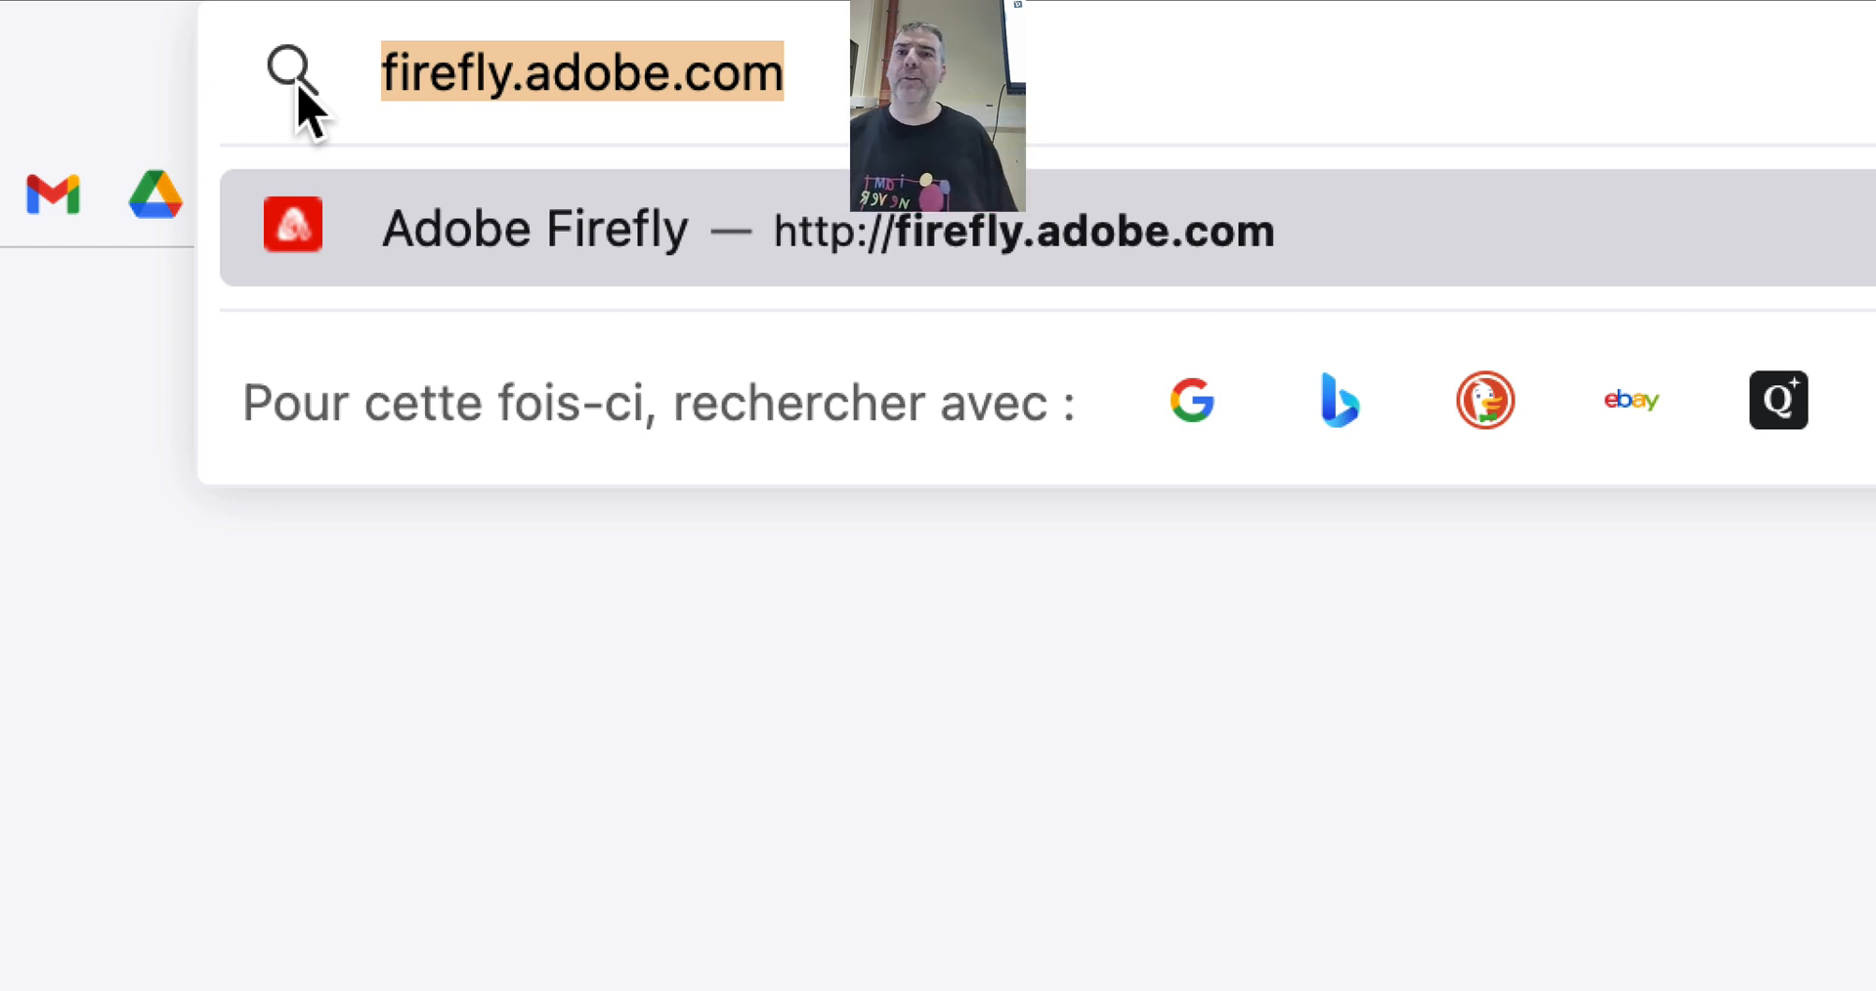
pyautogui.press('Return')
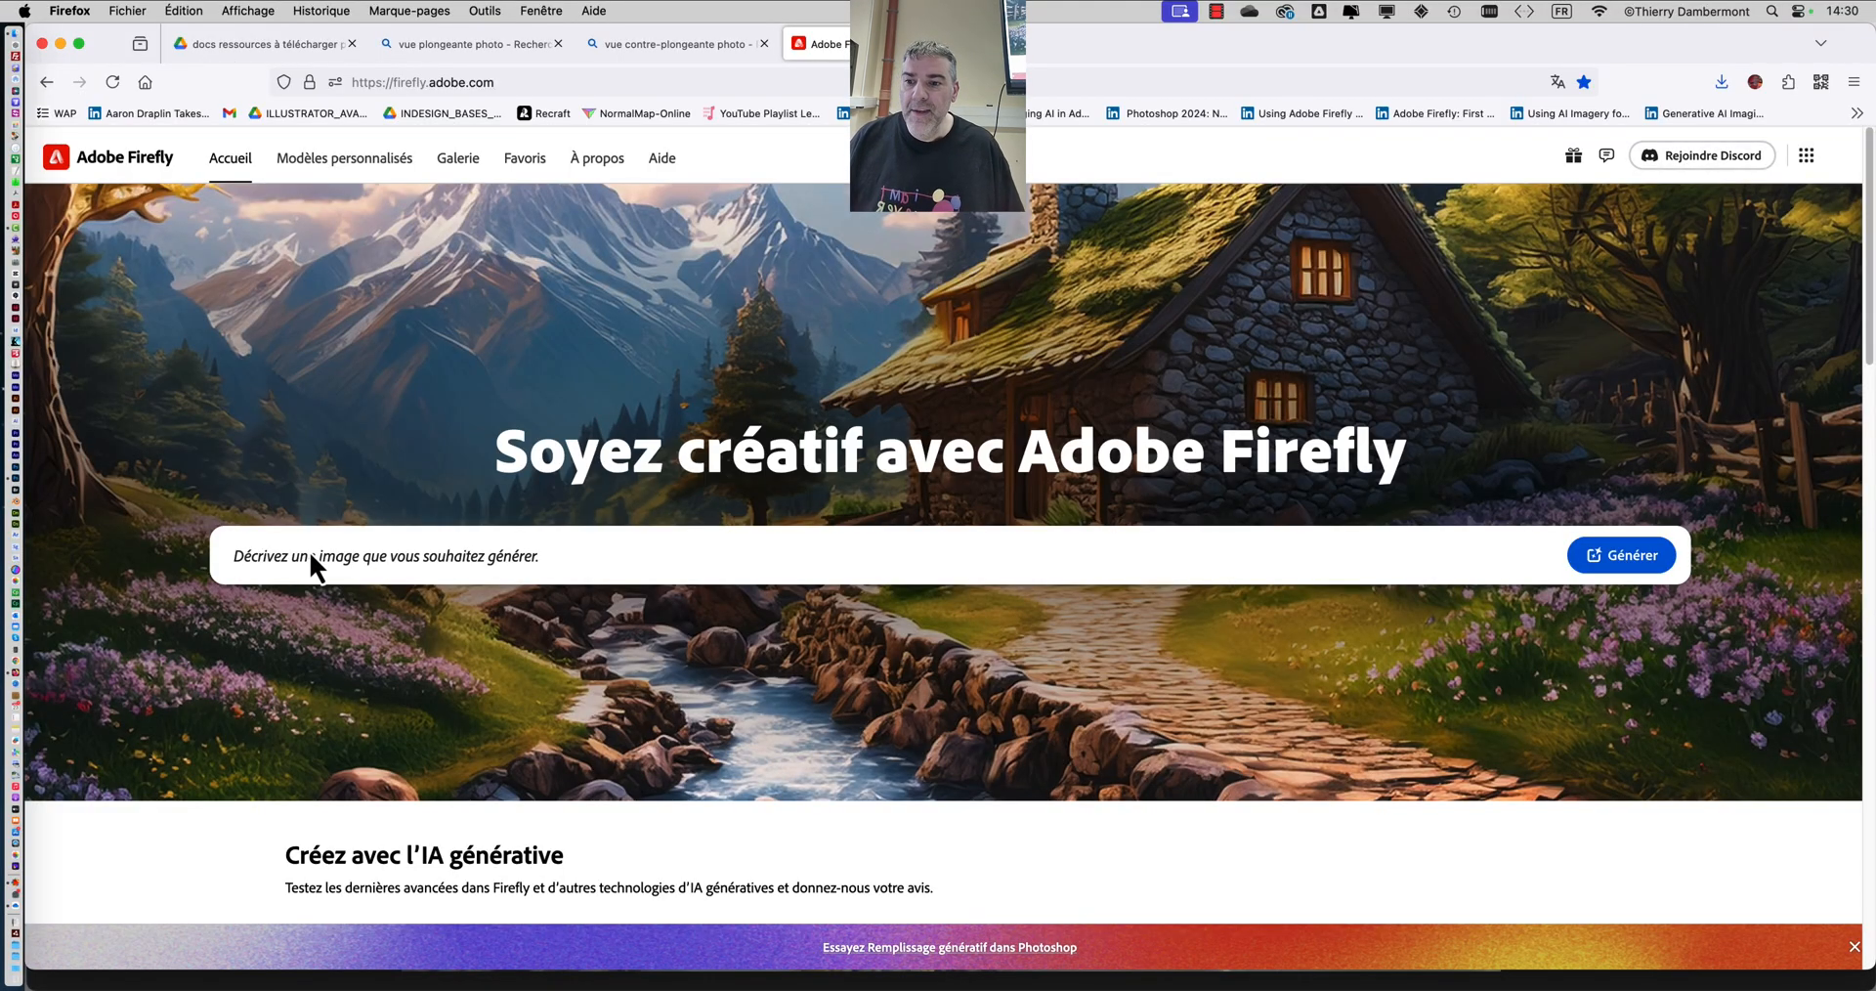
# - Generate images from the prompt "rue végétalisée", replacing the suggested prompt, and dismiss the tip about prompt length
pyautogui.click(309, 549)
pyautogui.write('let en pierre fantaisie confortable dans une forêt printanière à côté d’un chemin pavé et d’un ruisseau babillant. Mur de pierre. Des montagnes au loin. Tonalité et sensation magiques, hyper réaliste.')
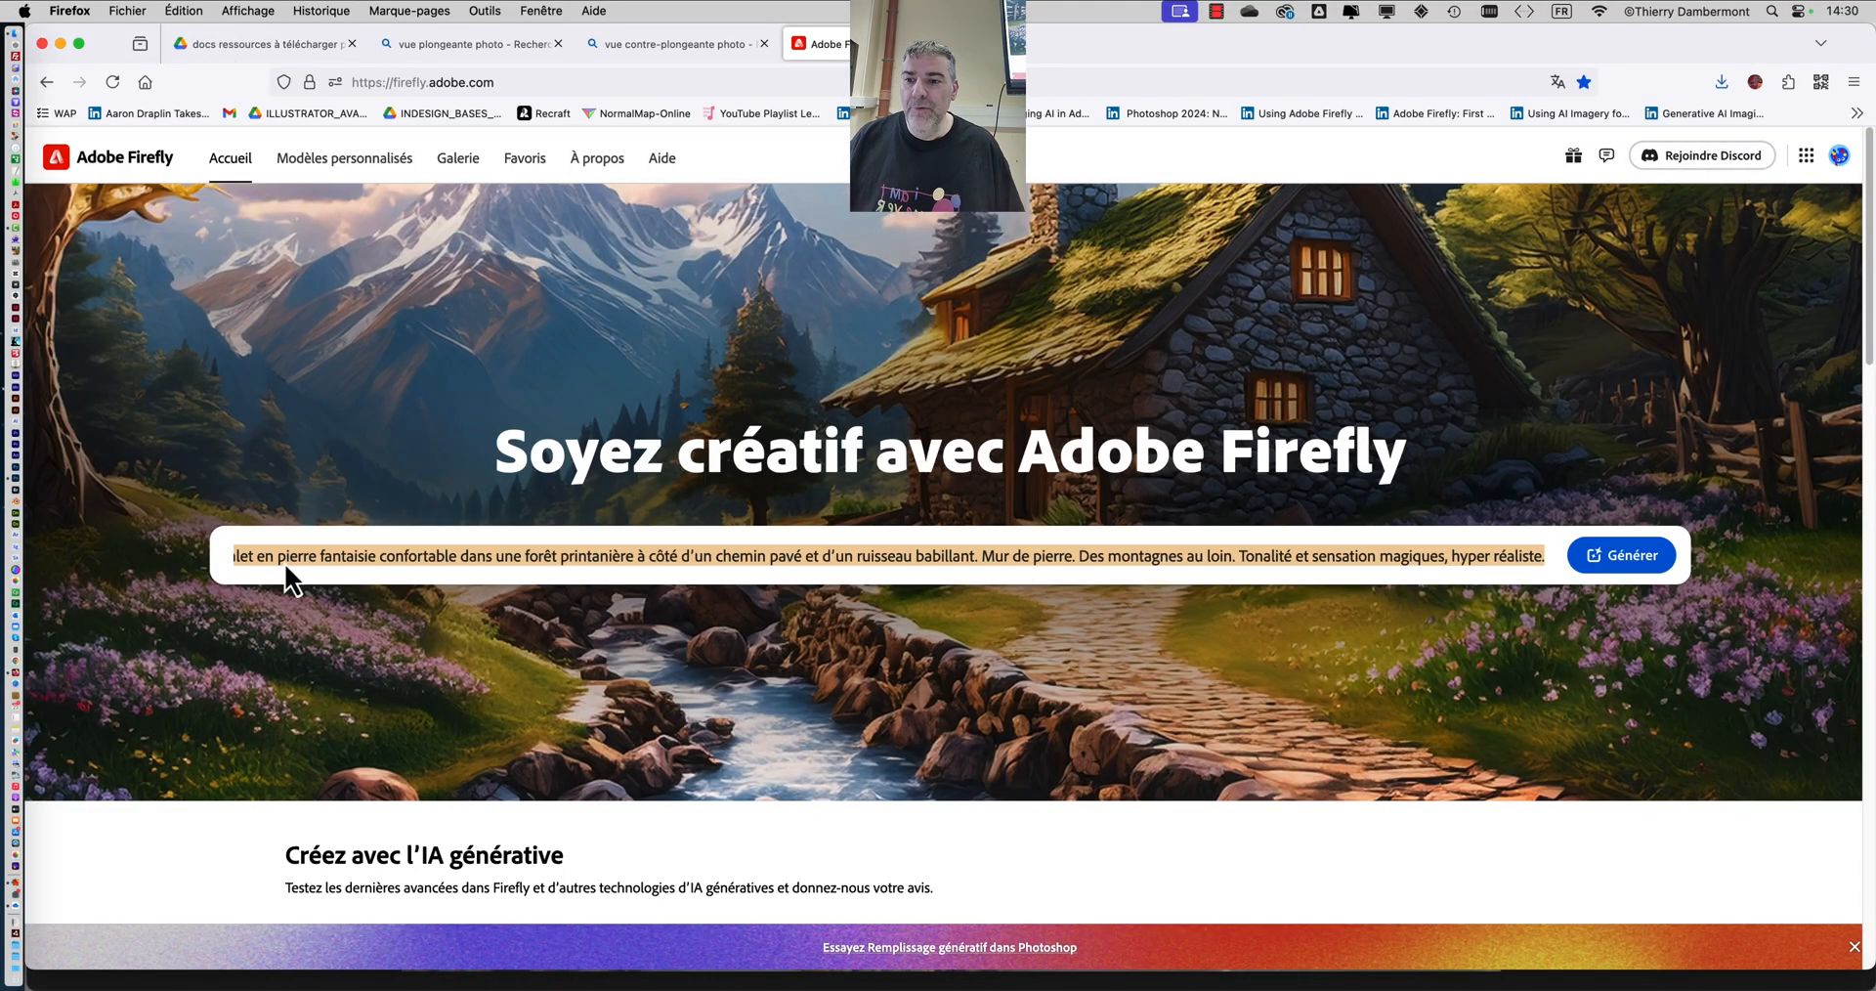
pyautogui.press('BackSpace')
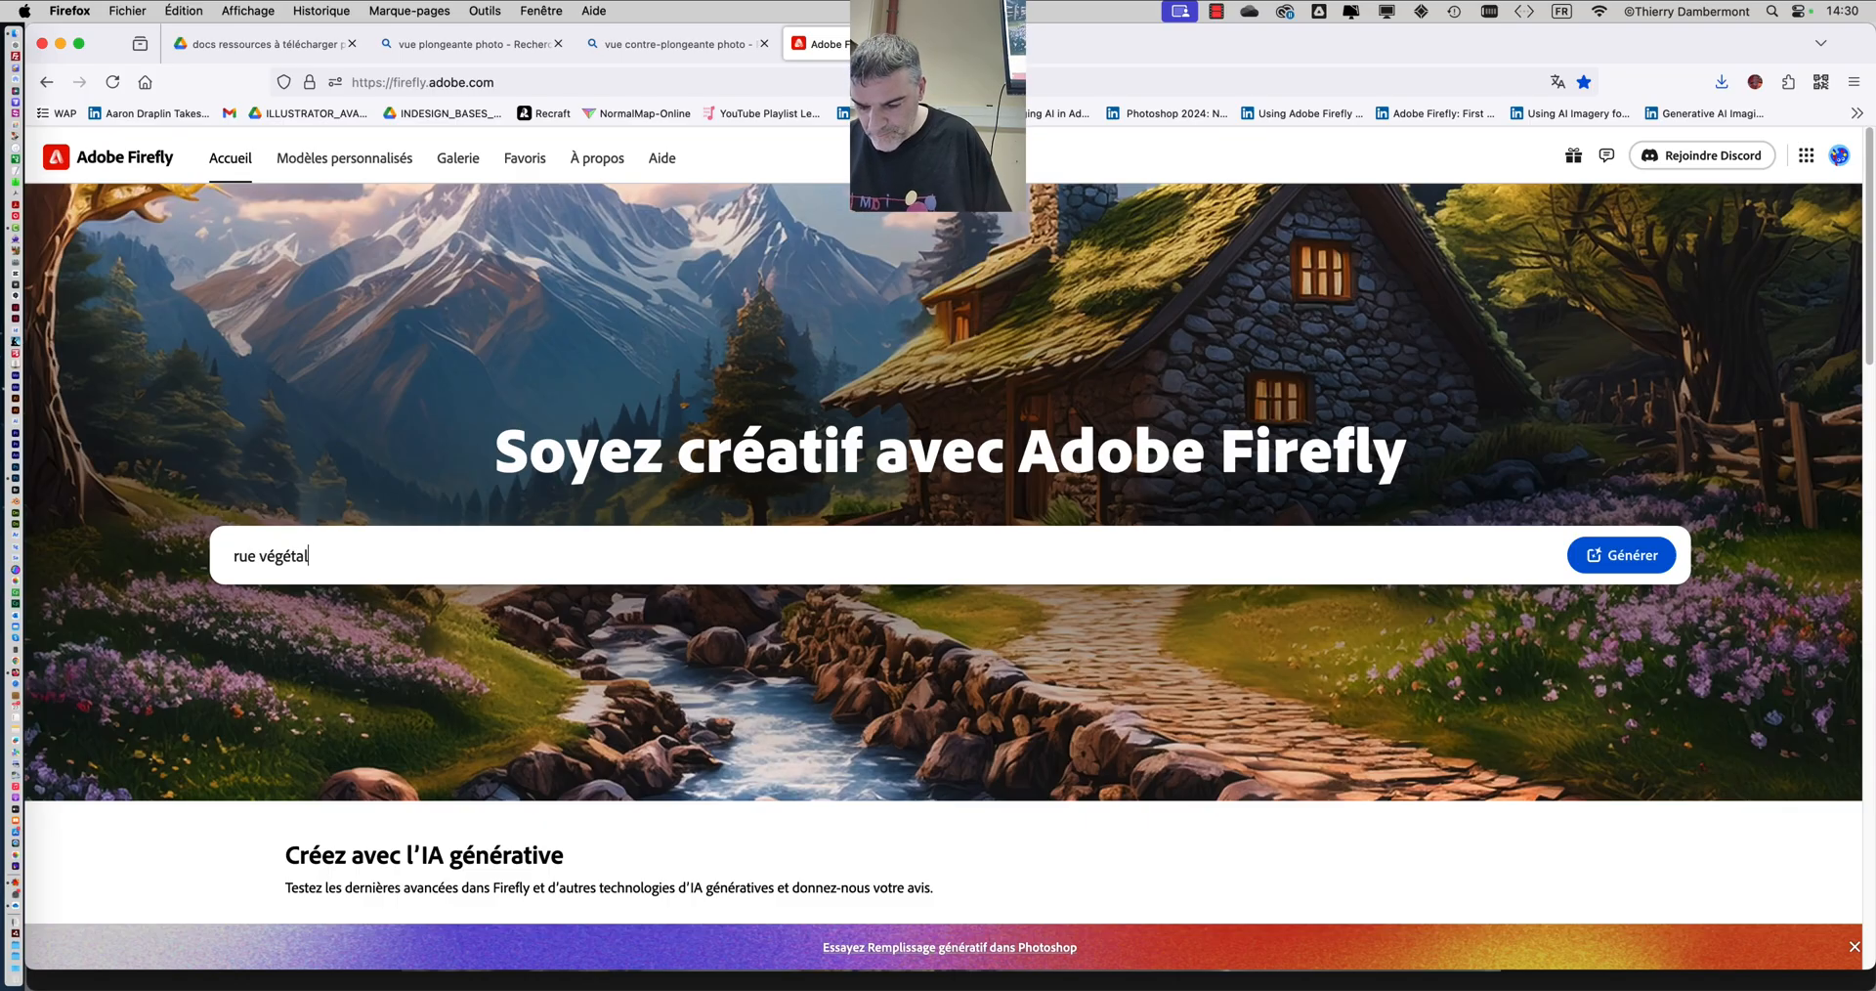
pyautogui.write('rue végétalisée')
pyautogui.press('Return')
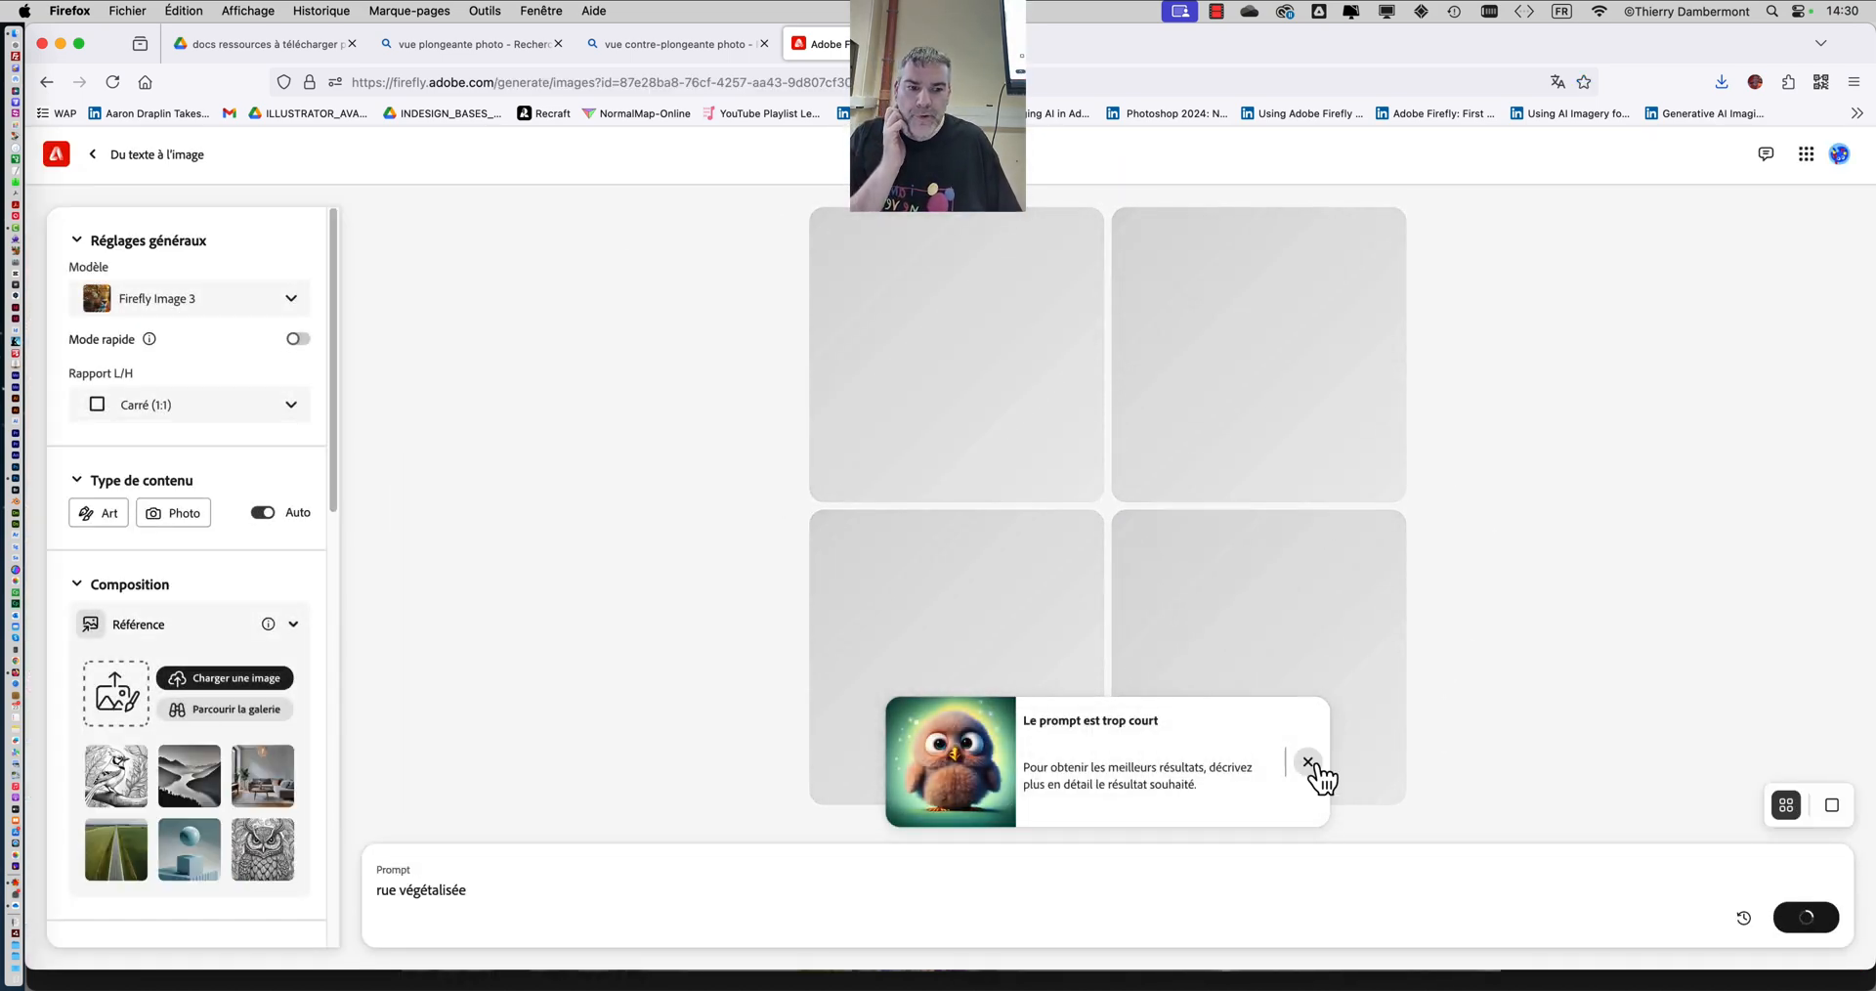
pyautogui.click(1316, 764)
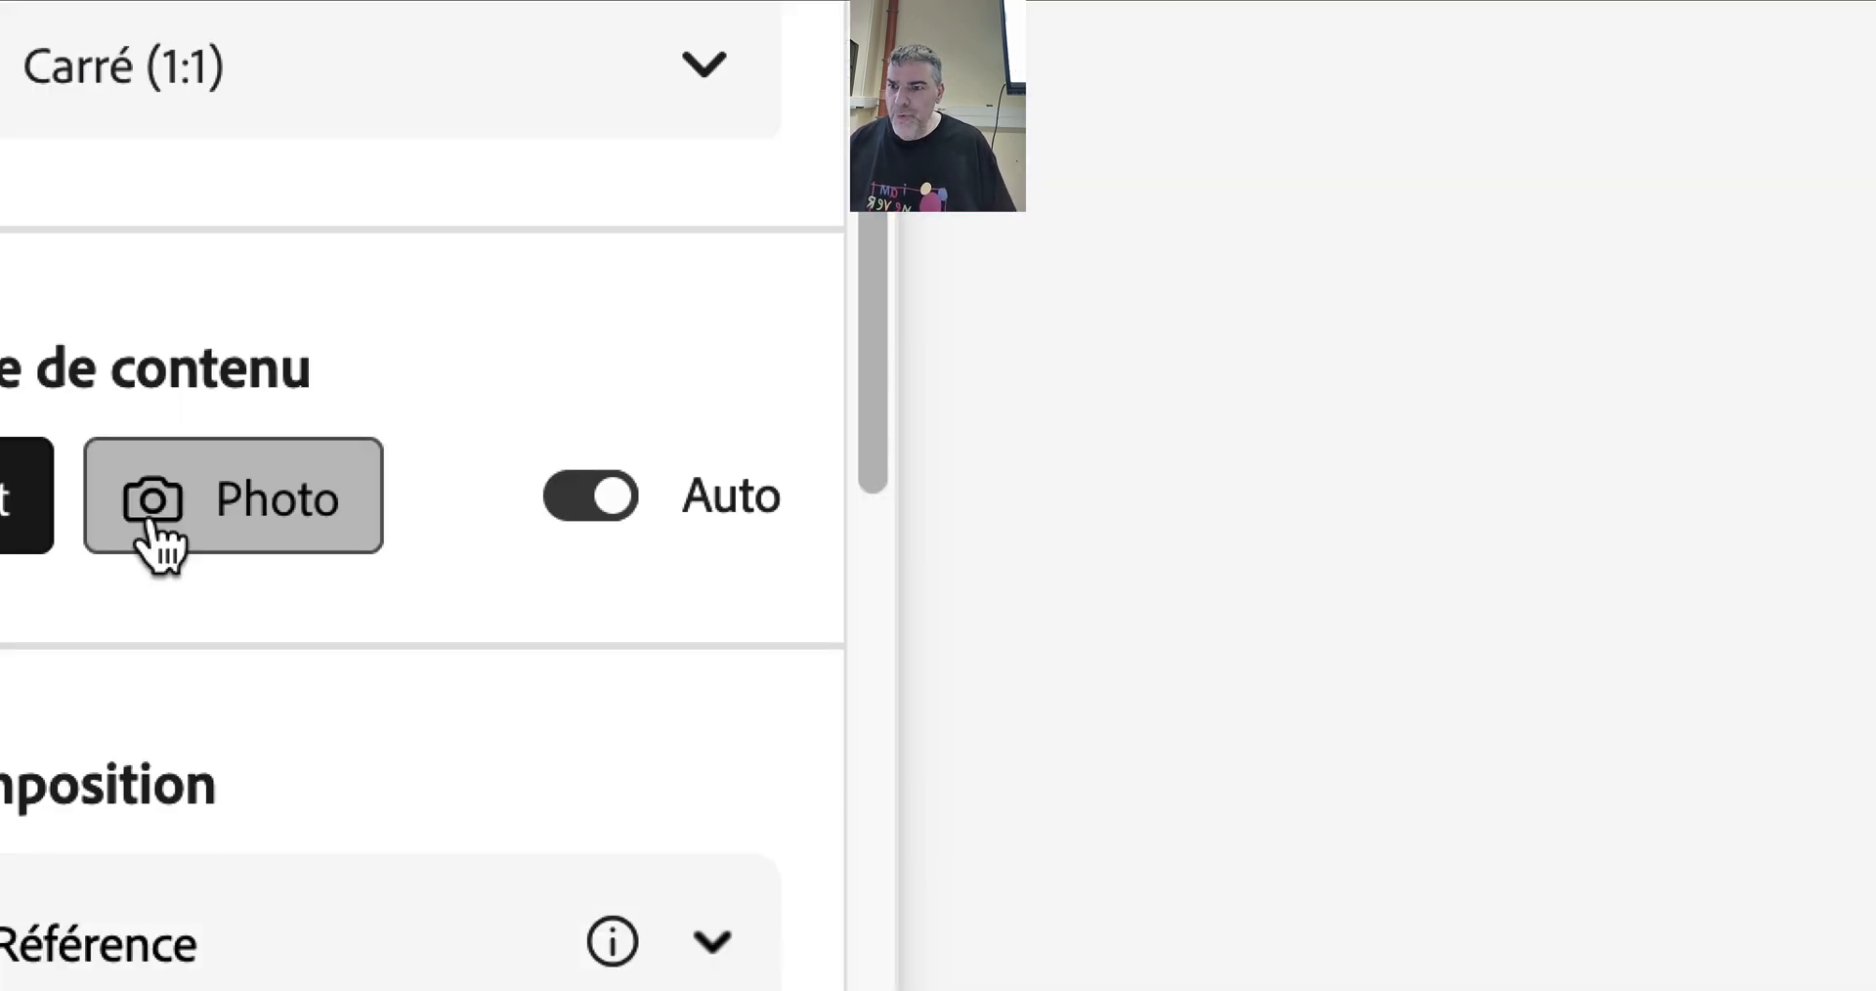
# - Set the content type to Photo and the aspect ratio to Grand écran (16:9)
pyautogui.click(155, 521)
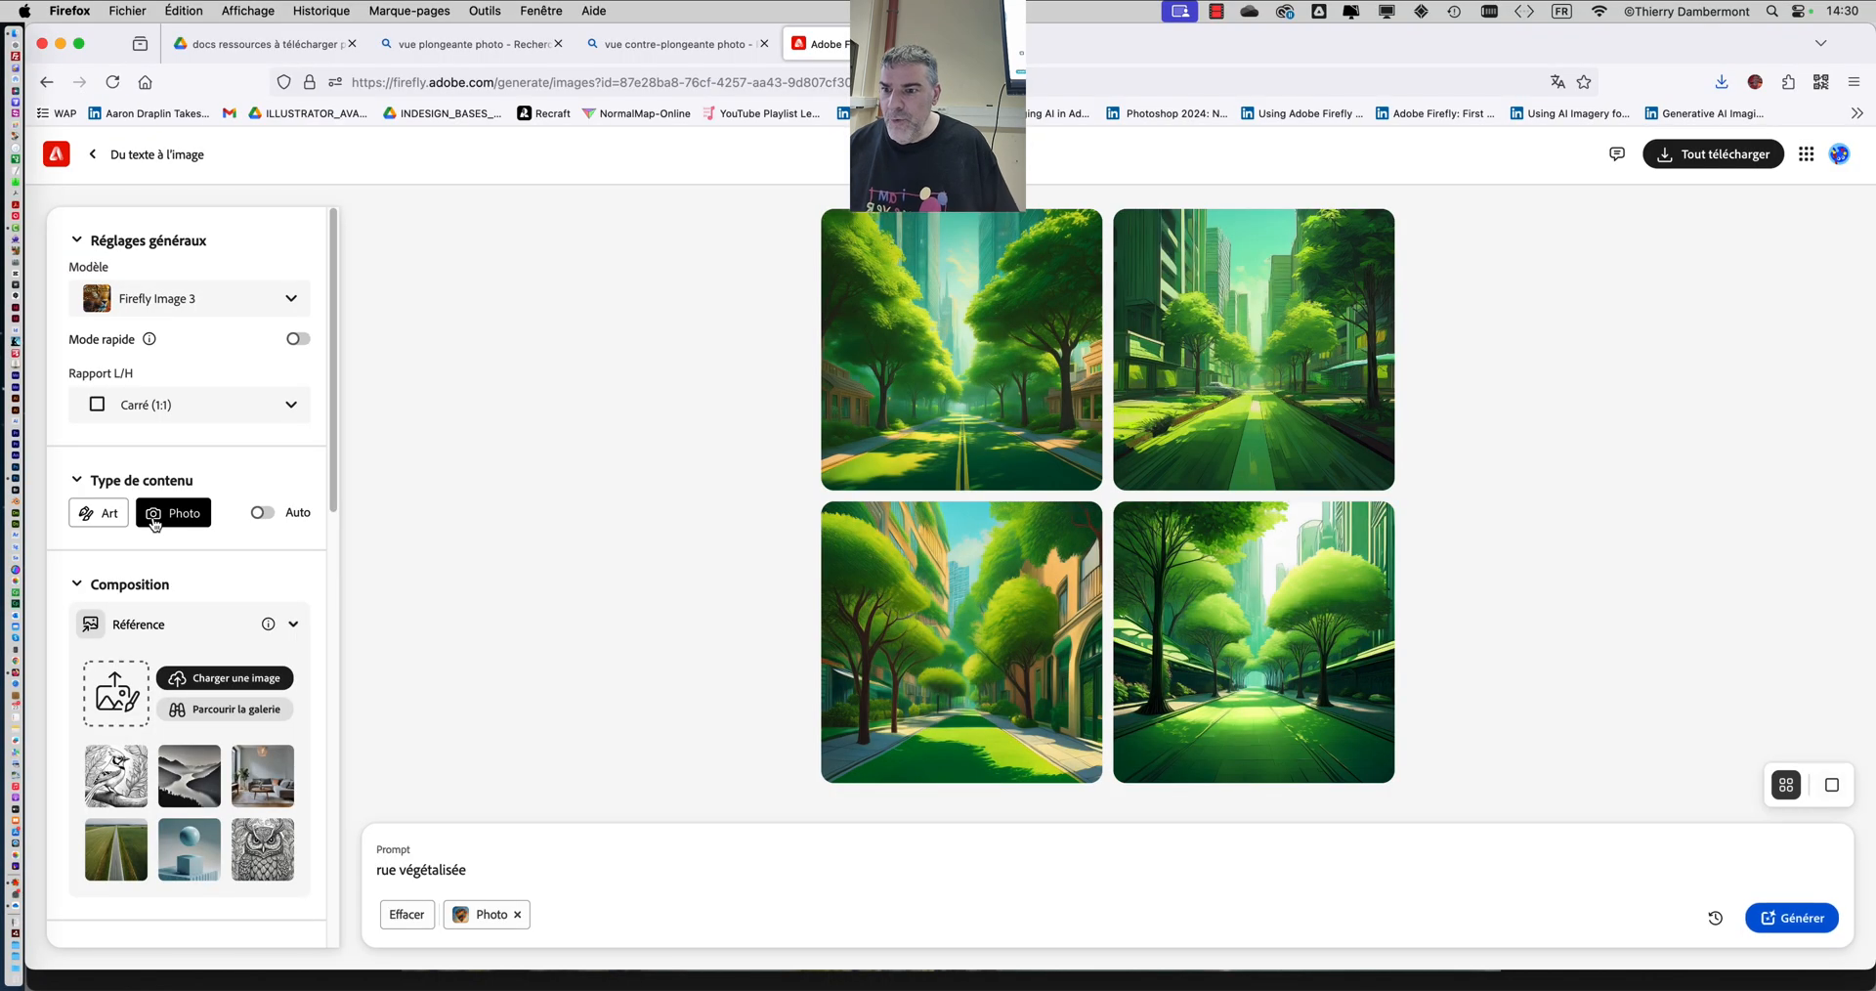
pyautogui.click(127, 410)
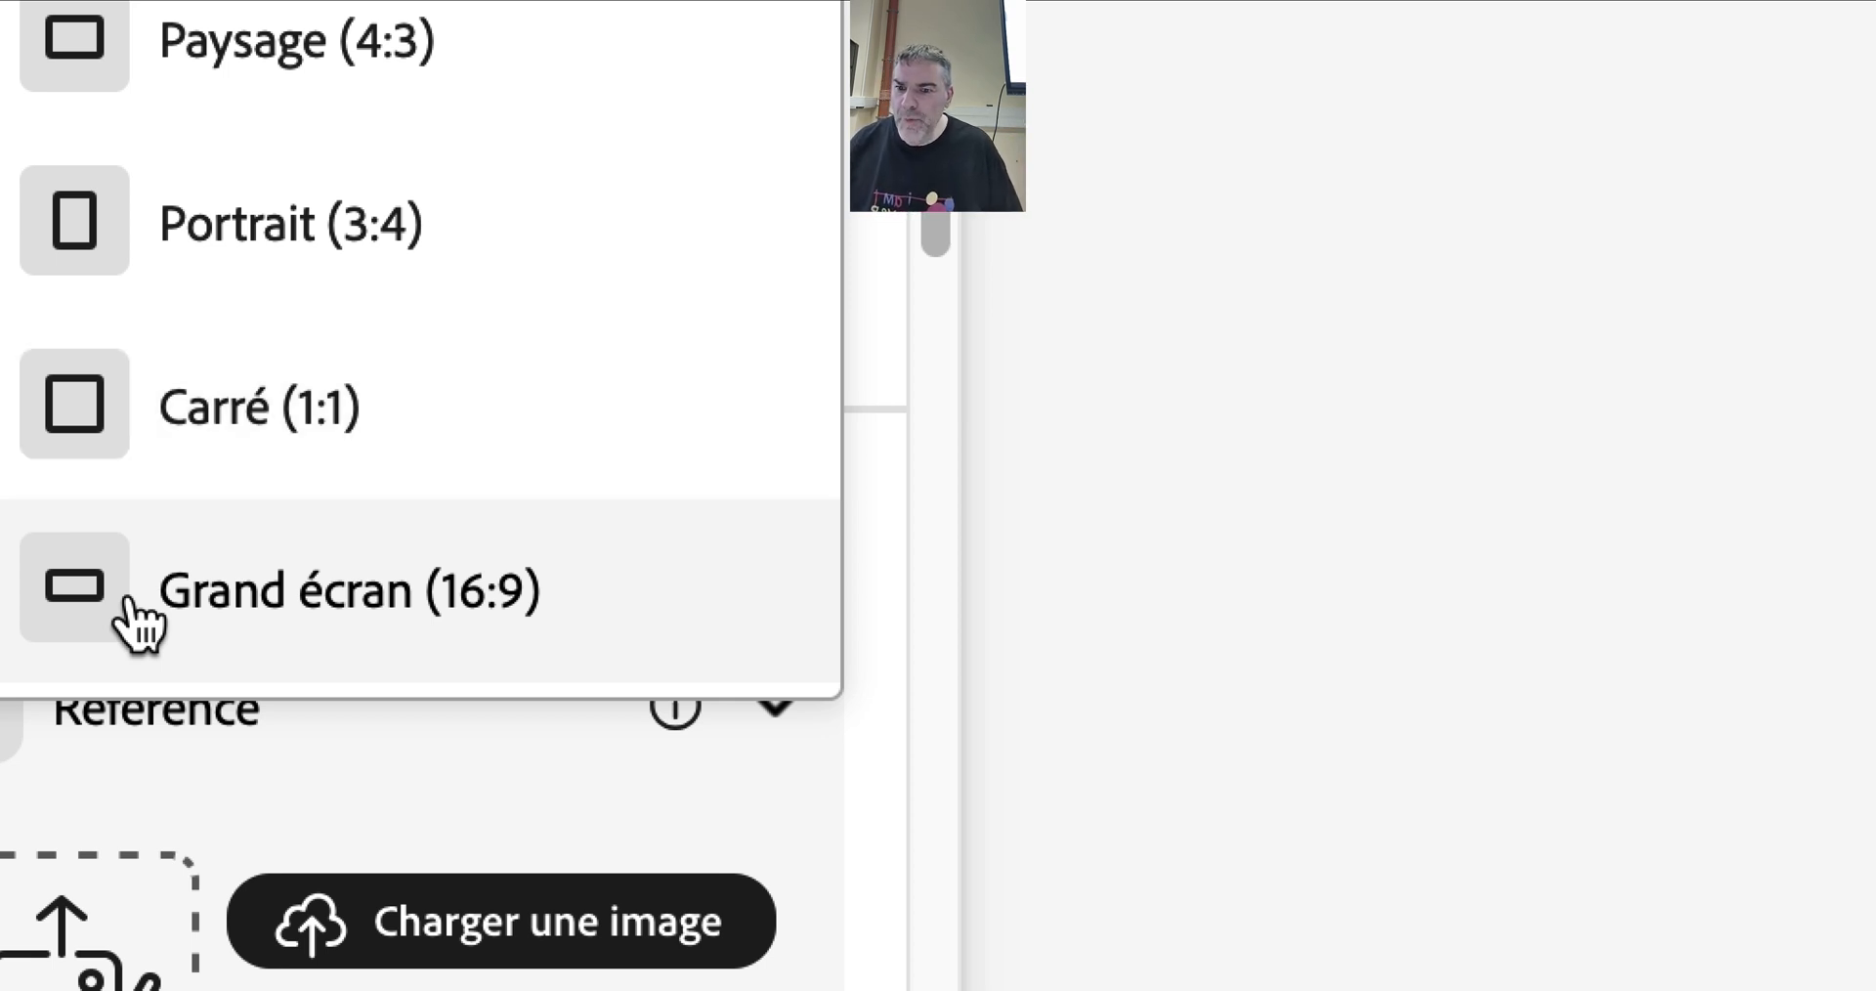
pyautogui.click(137, 618)
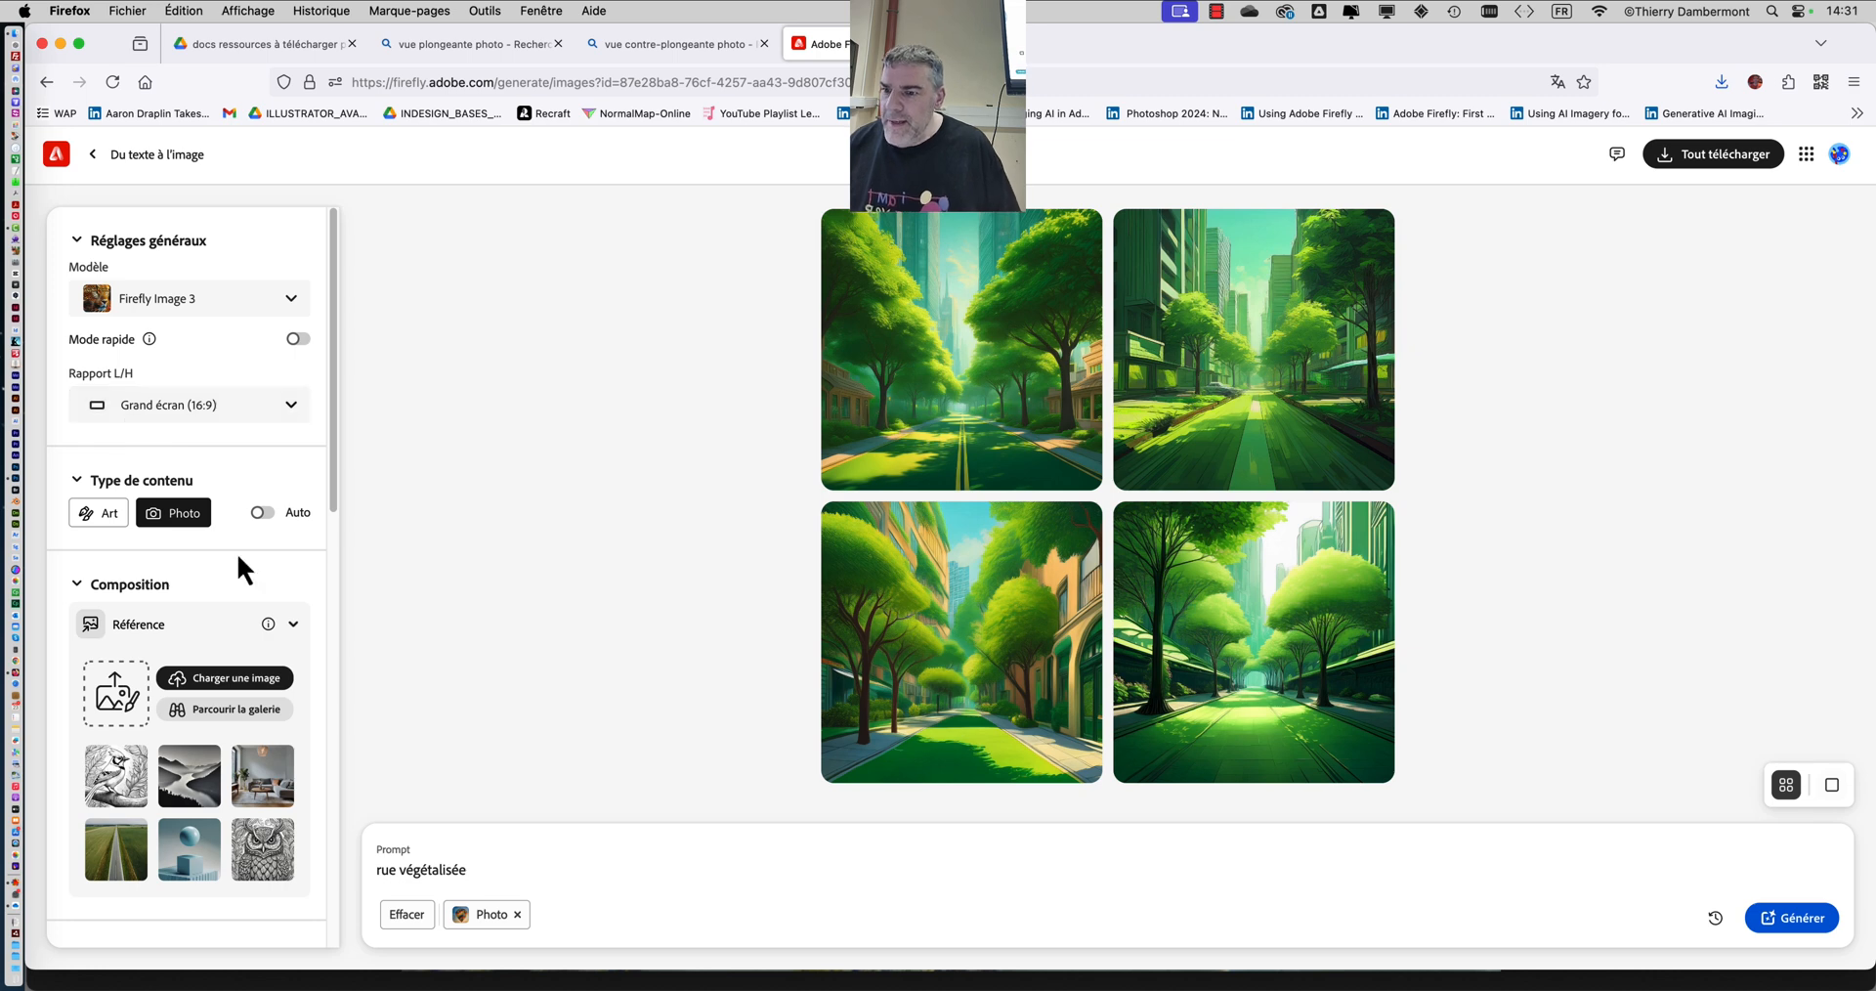
# - Raise the visual intensity of the style to its maximum
pyautogui.scroll(-3, 236, 553)
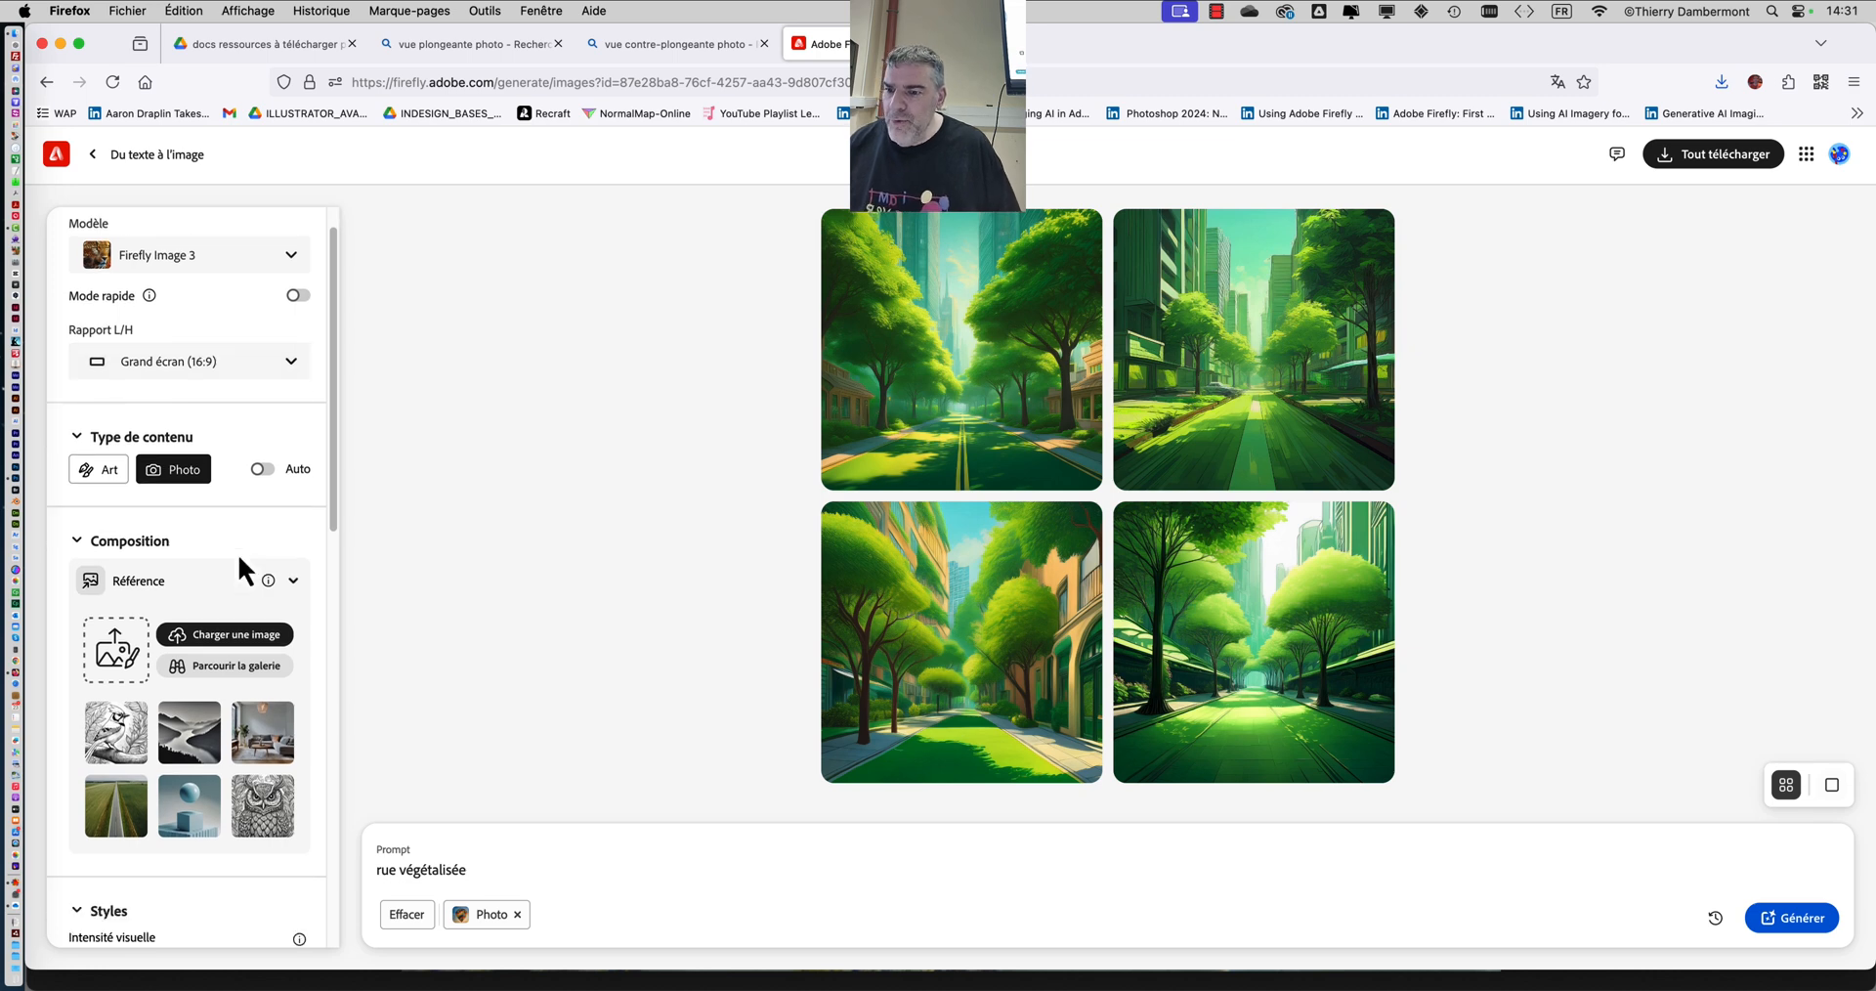
pyautogui.scroll(-2, 195, 606)
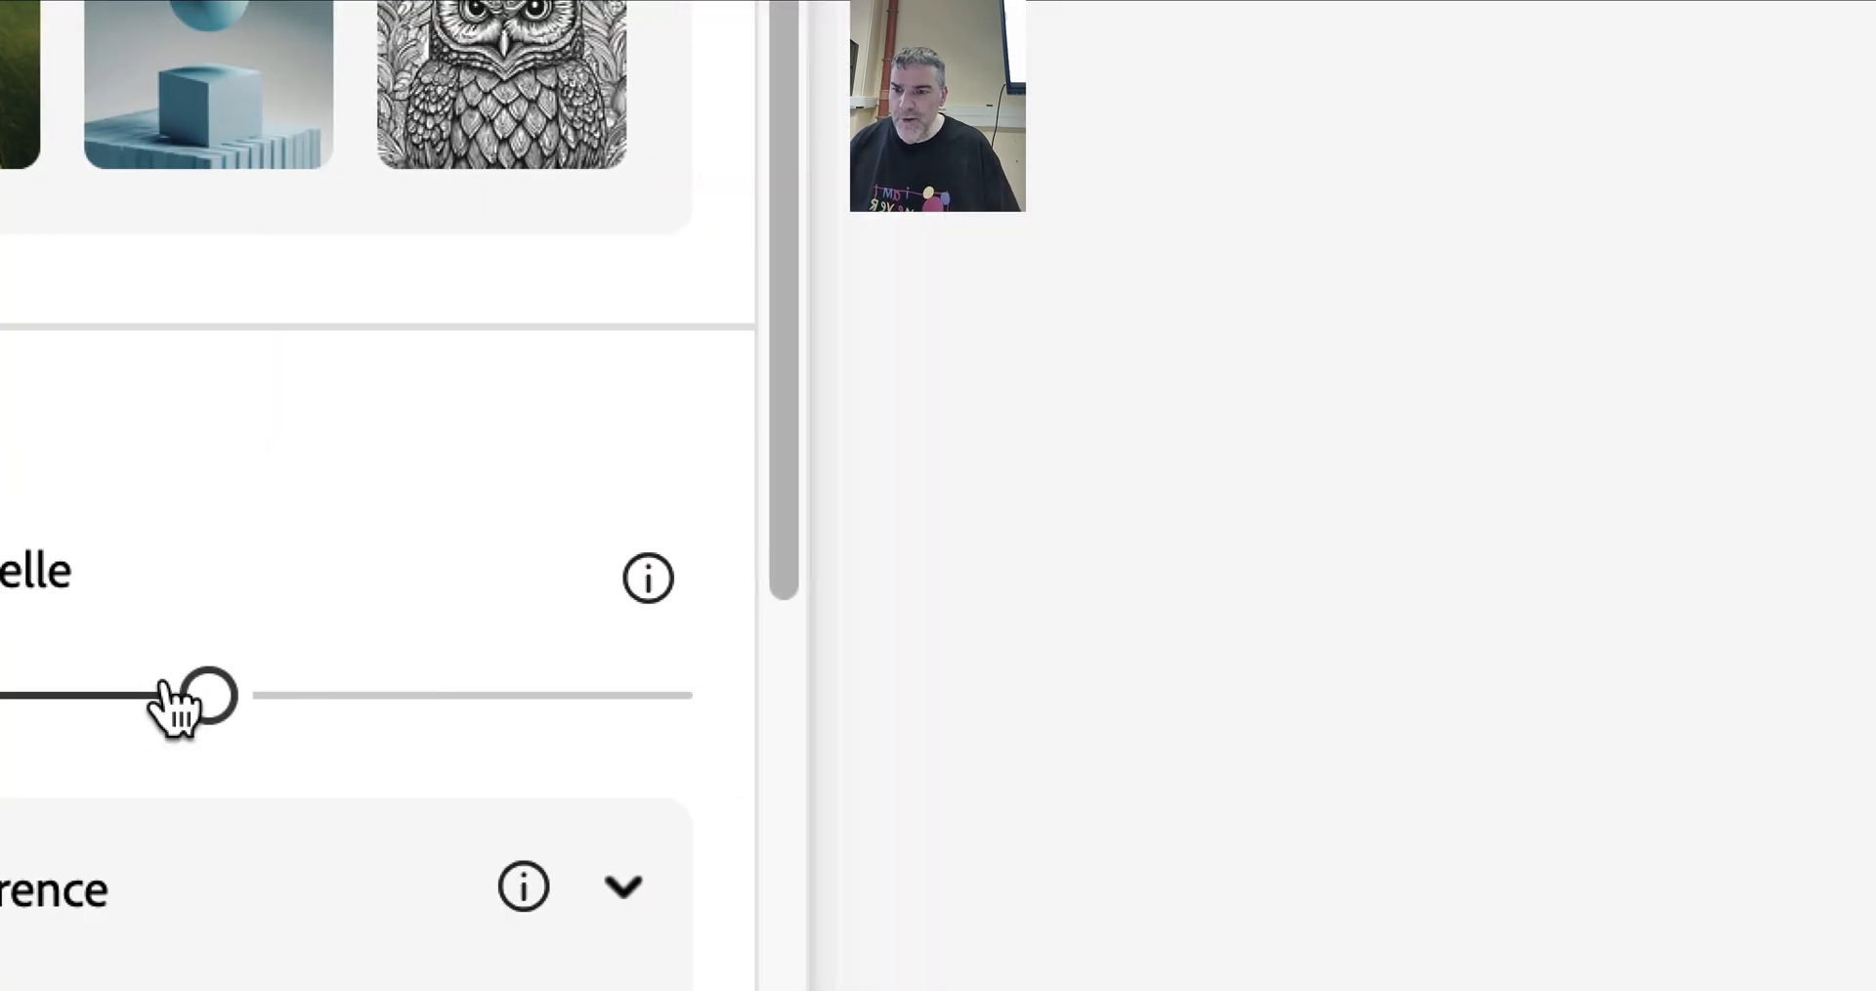
pyautogui.moveTo(186, 681); pyautogui.dragTo(315, 679)
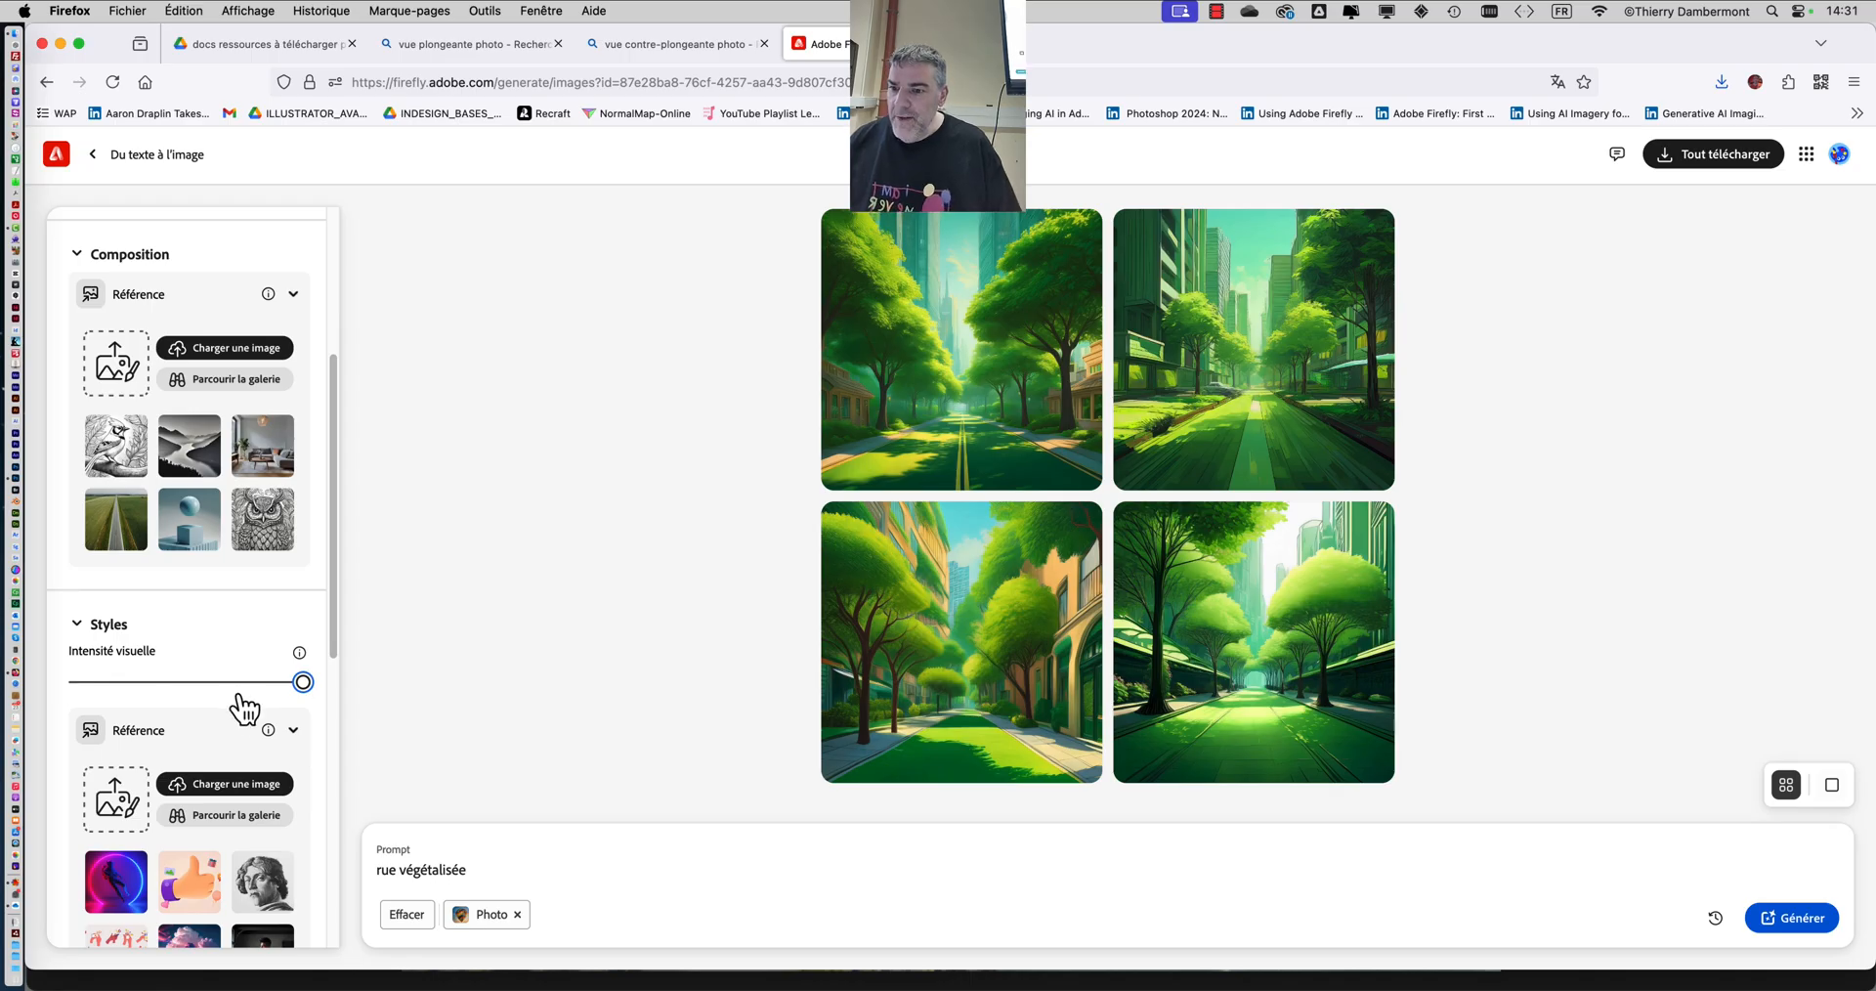
# - Examine the remaining generation settings: style references, effects, colour and tone, lighting and camera angle
pyautogui.scroll(-2, 807, 870)
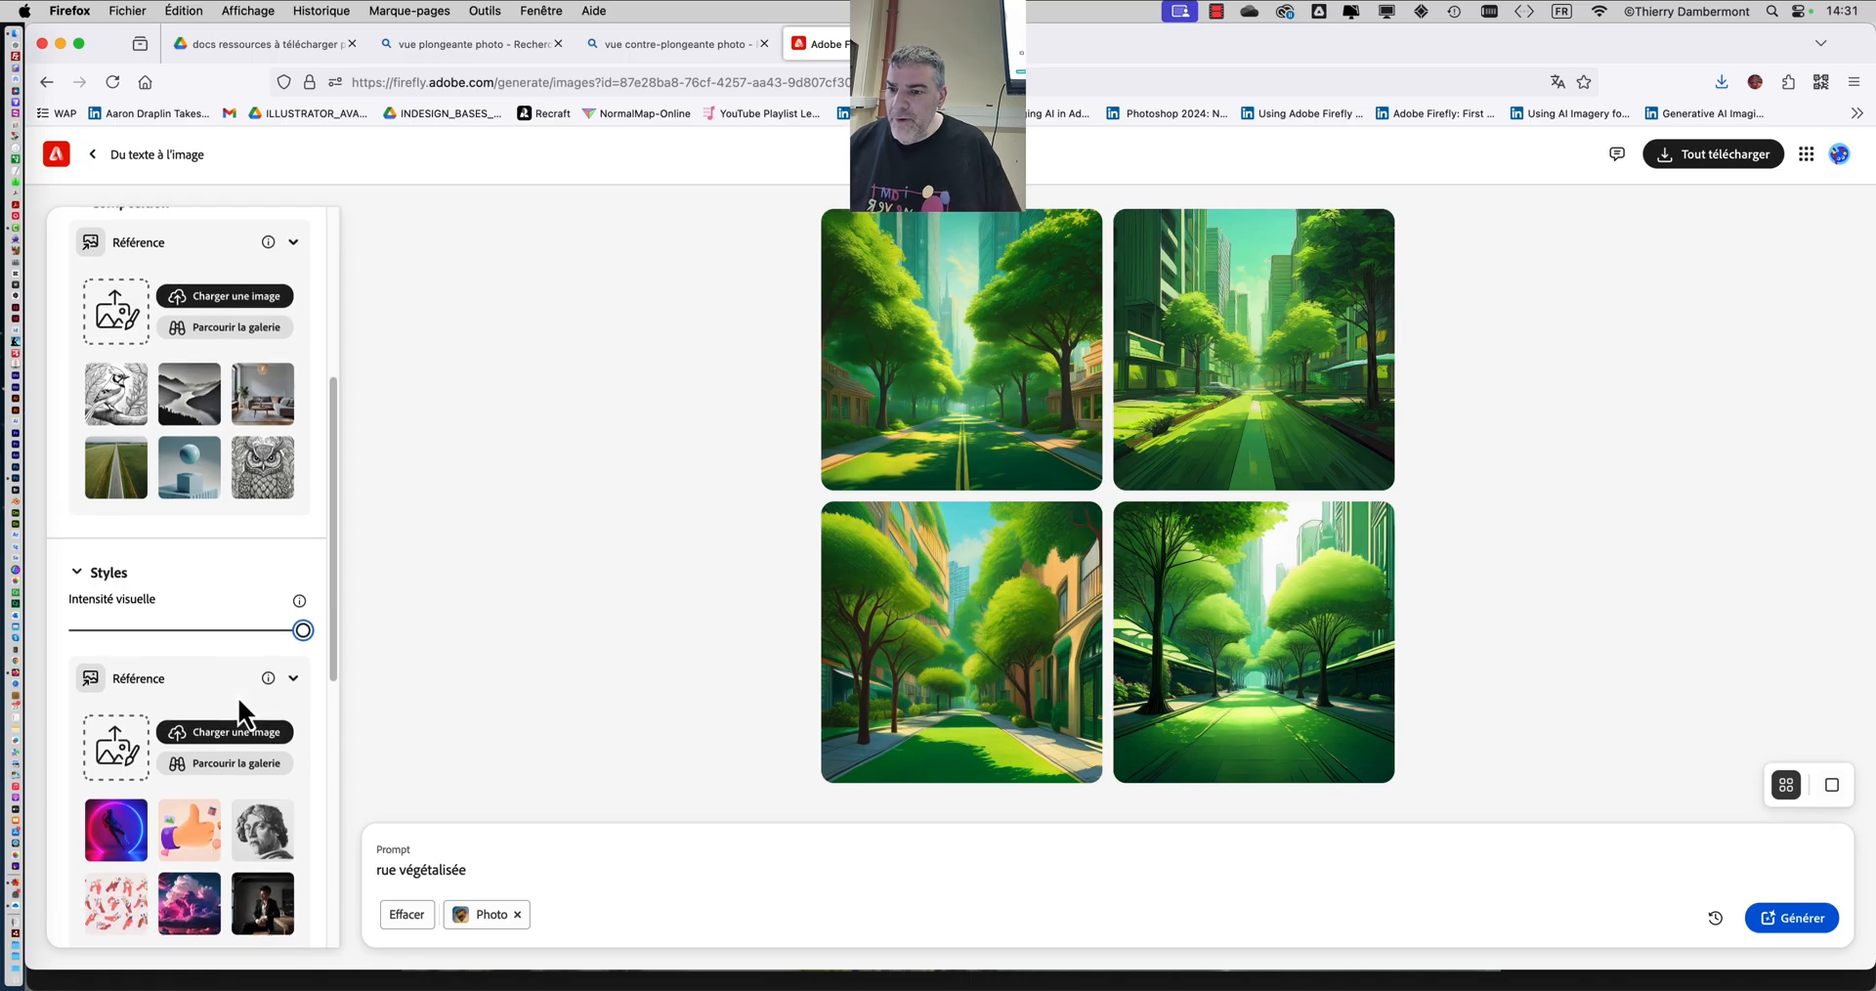
pyautogui.scroll(-2, 202, 645)
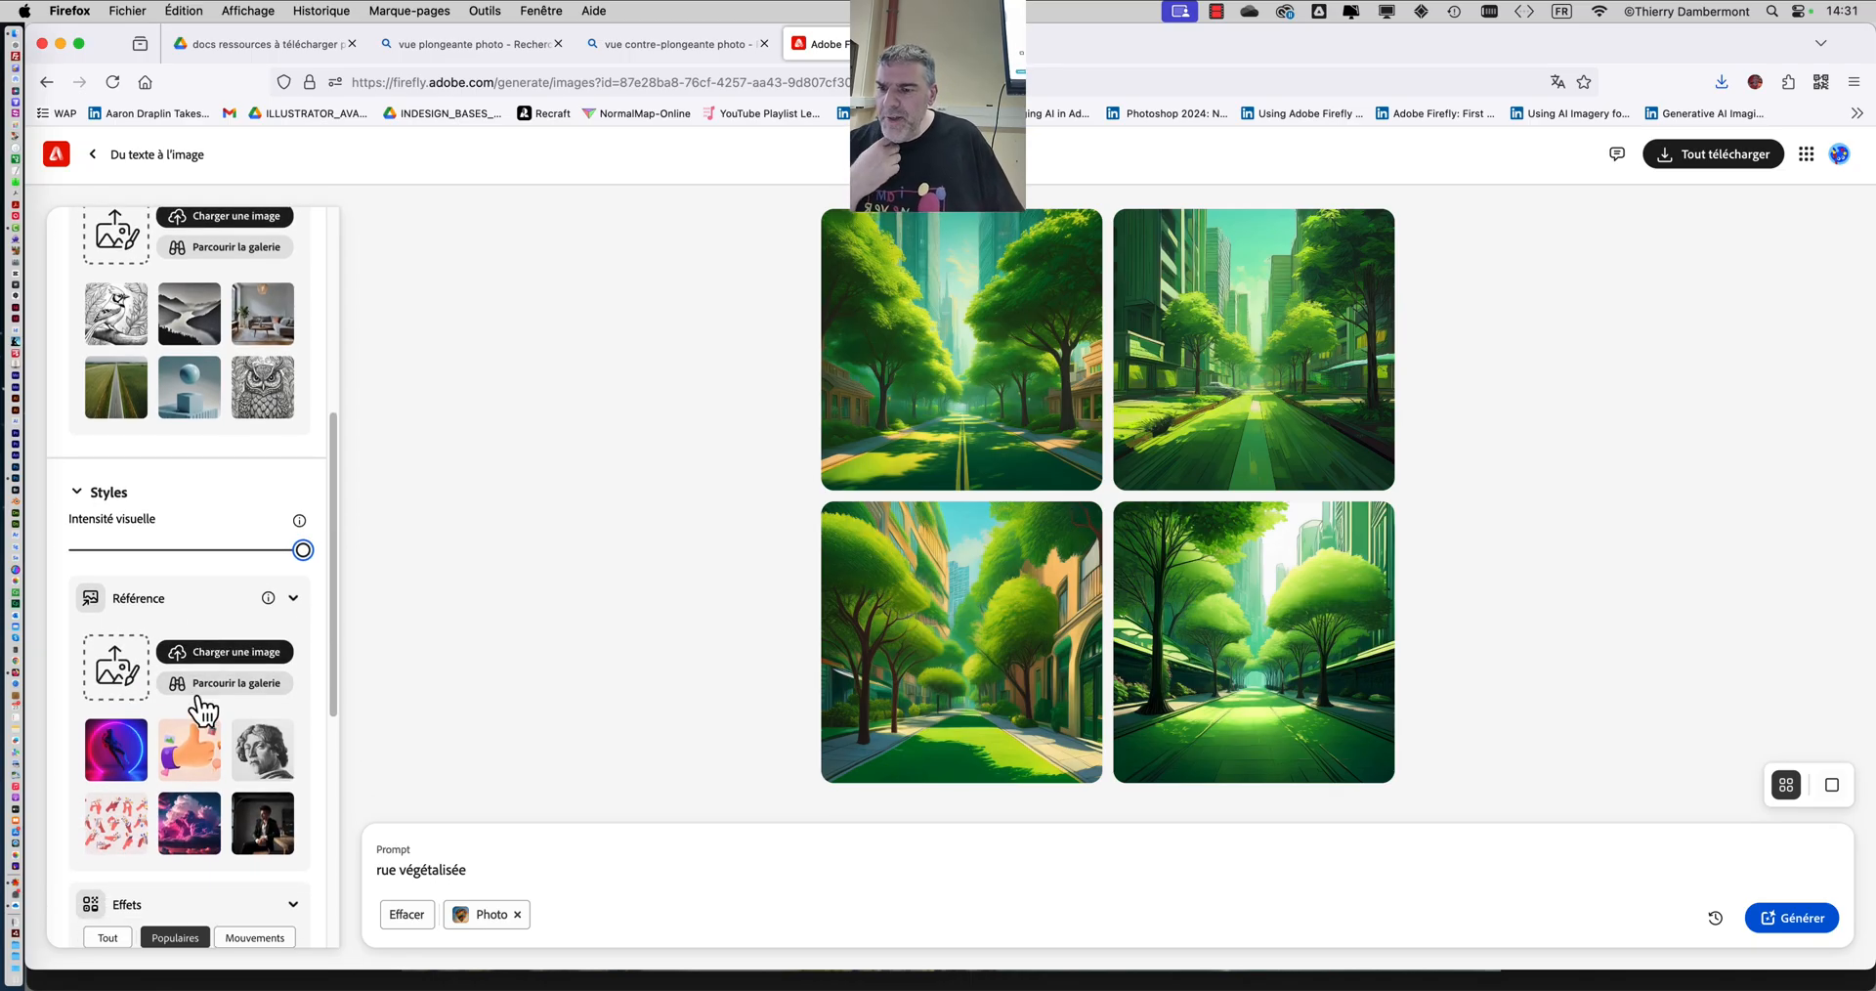
pyautogui.scroll(-3, 220, 714)
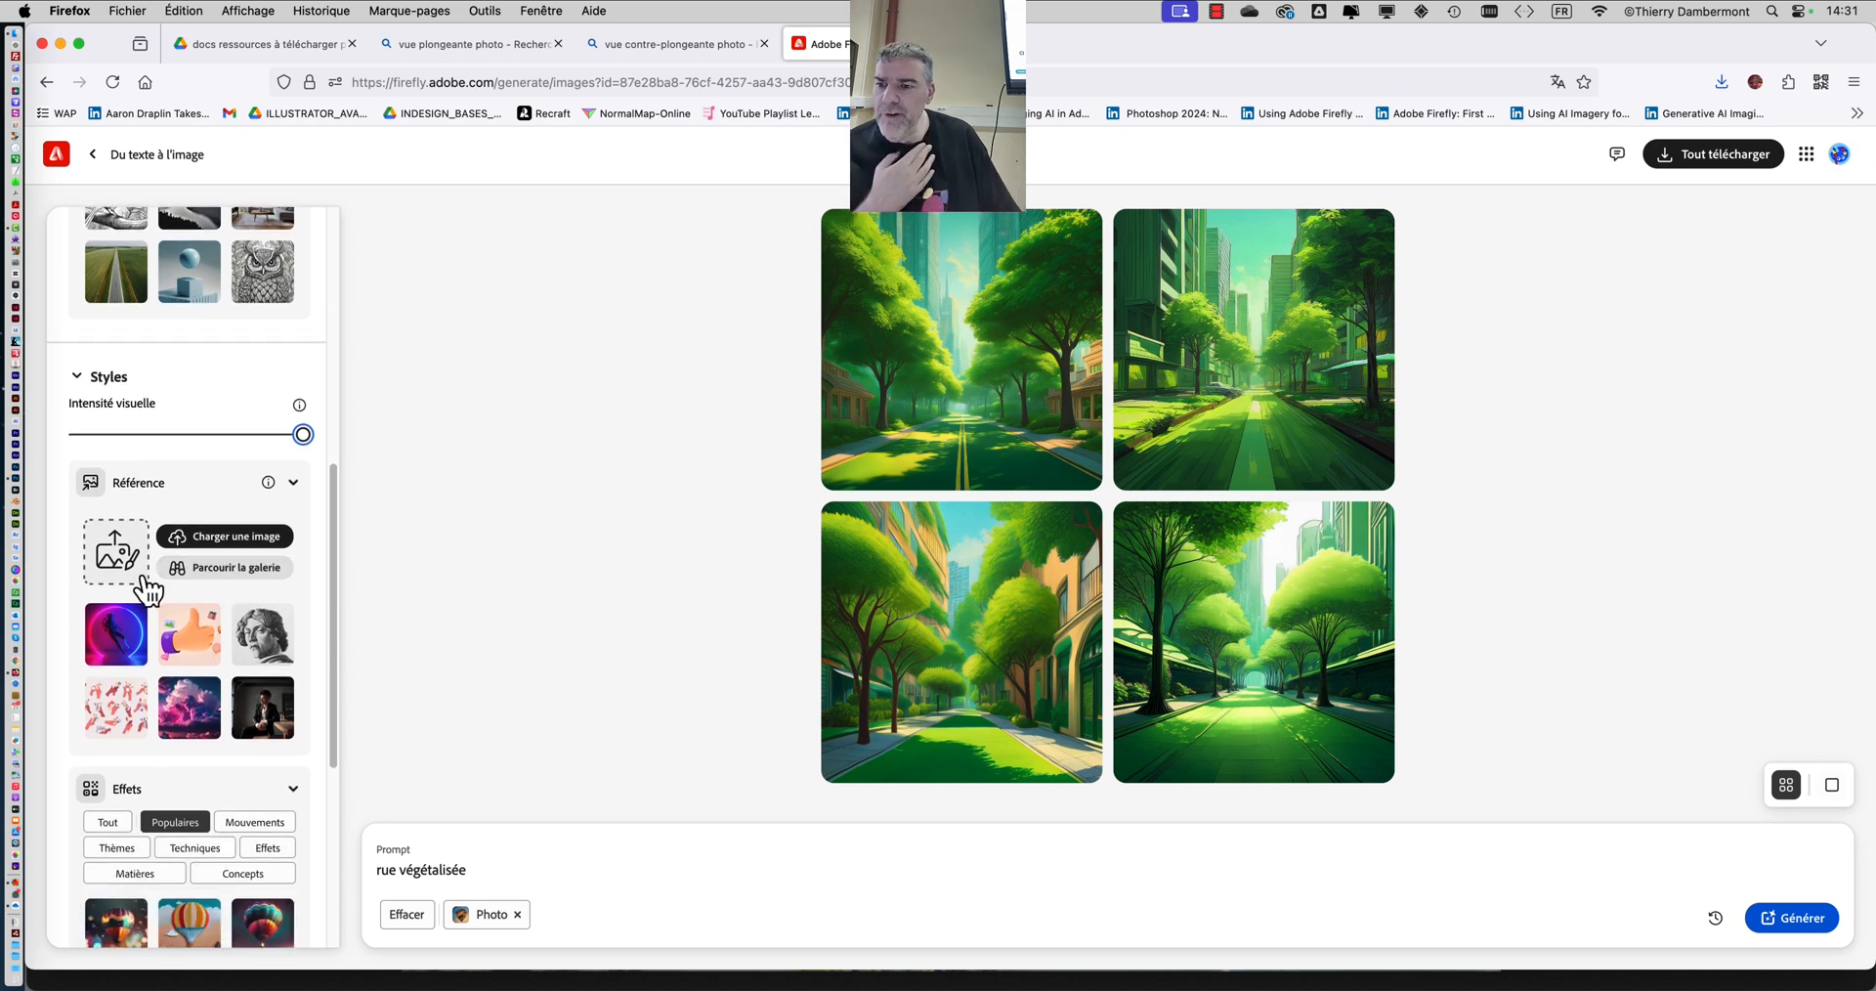
pyautogui.scroll(-3, 186, 586)
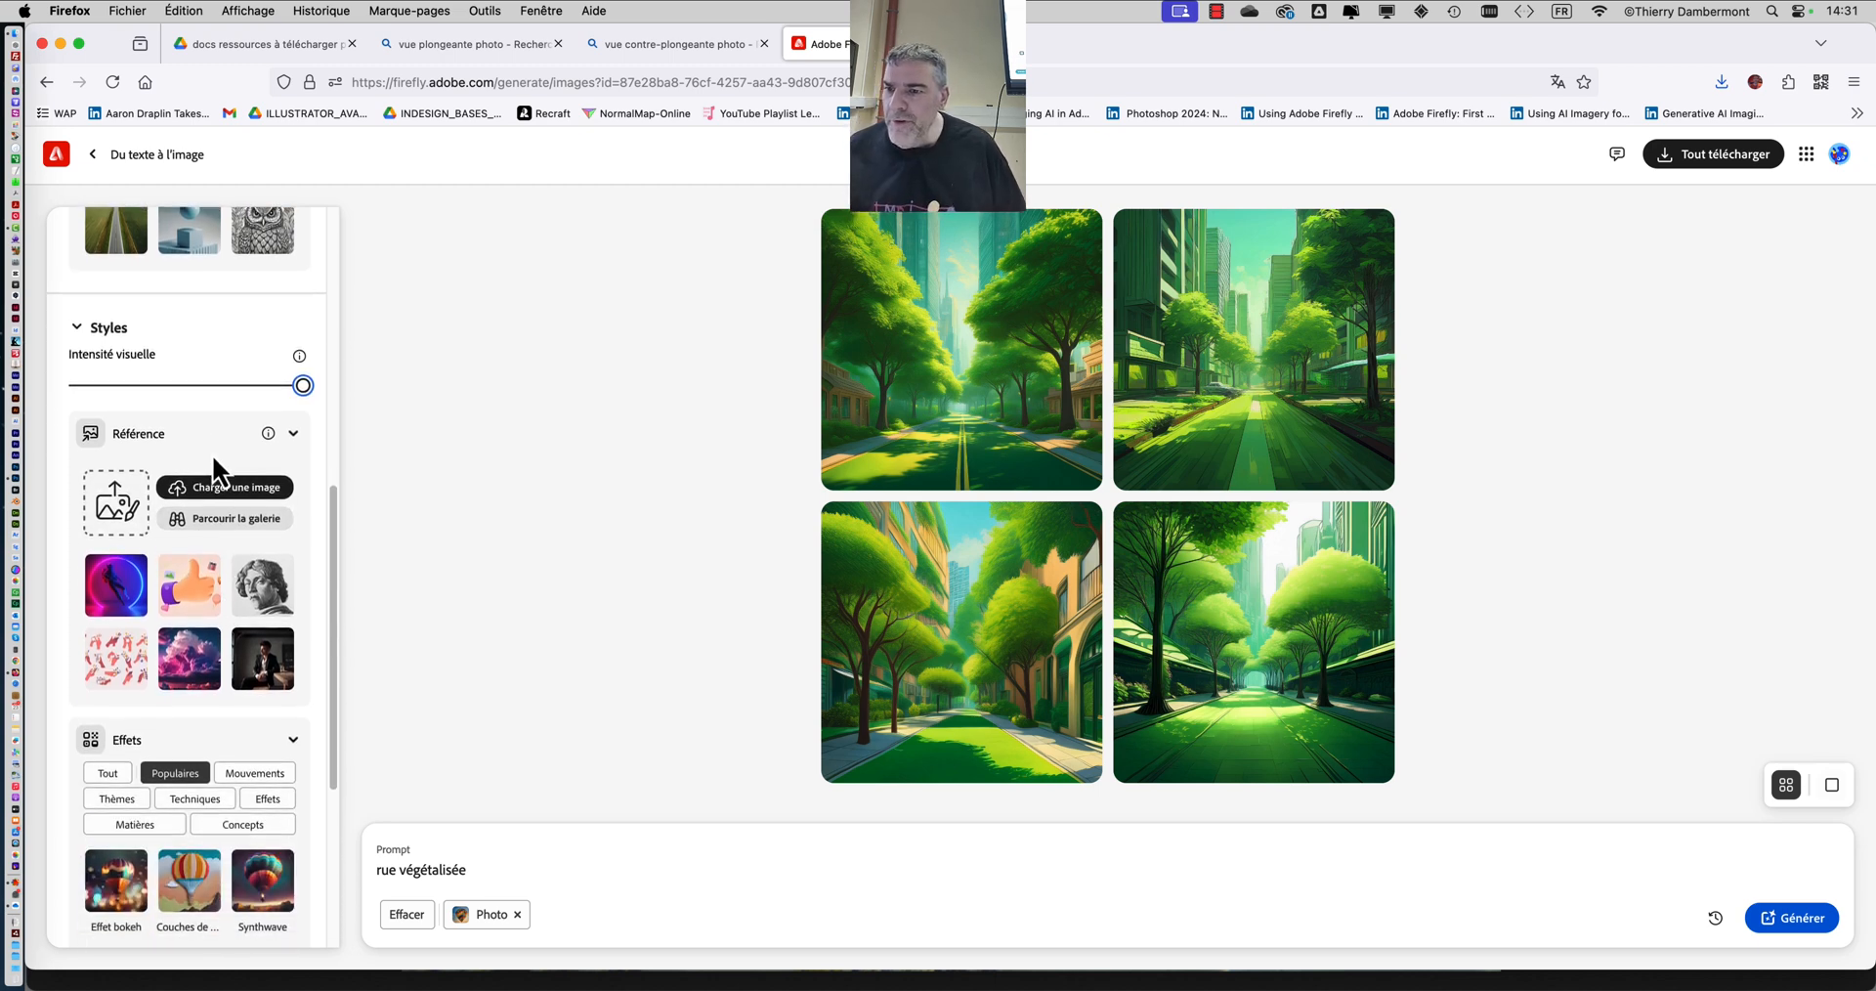
pyautogui.scroll(-5, 174, 650)
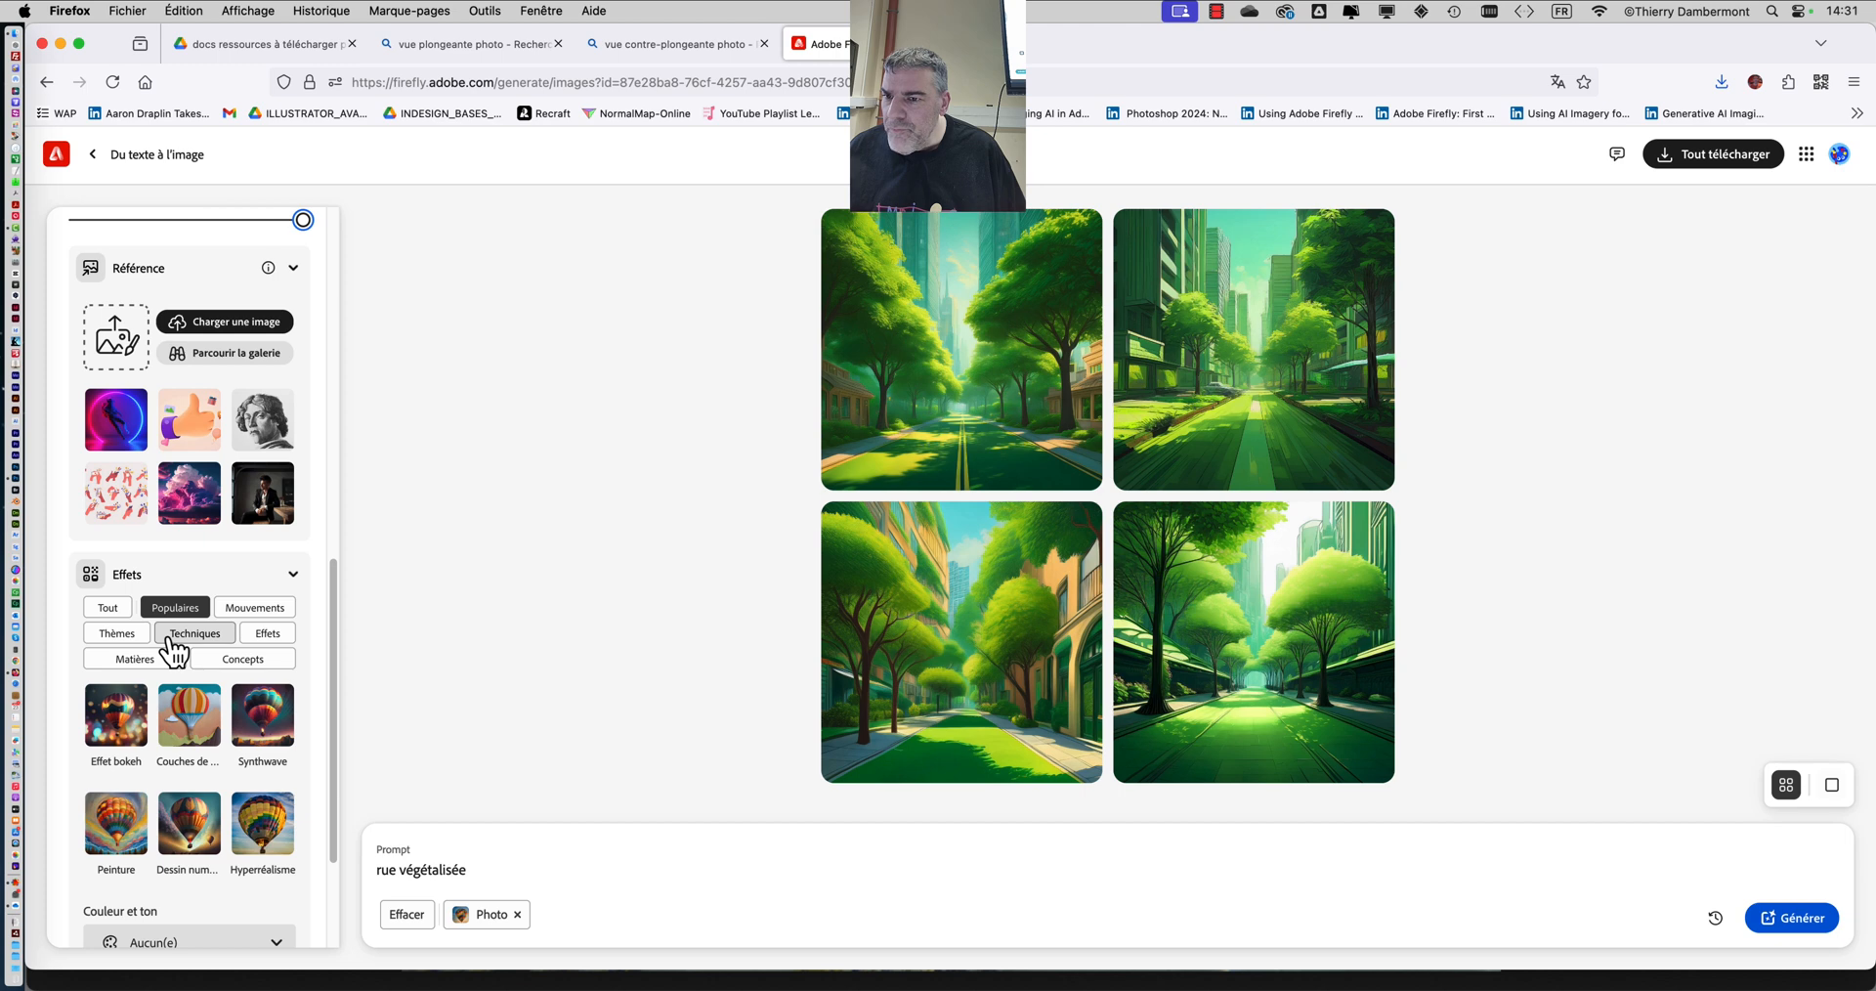
pyautogui.scroll(-4, 174, 656)
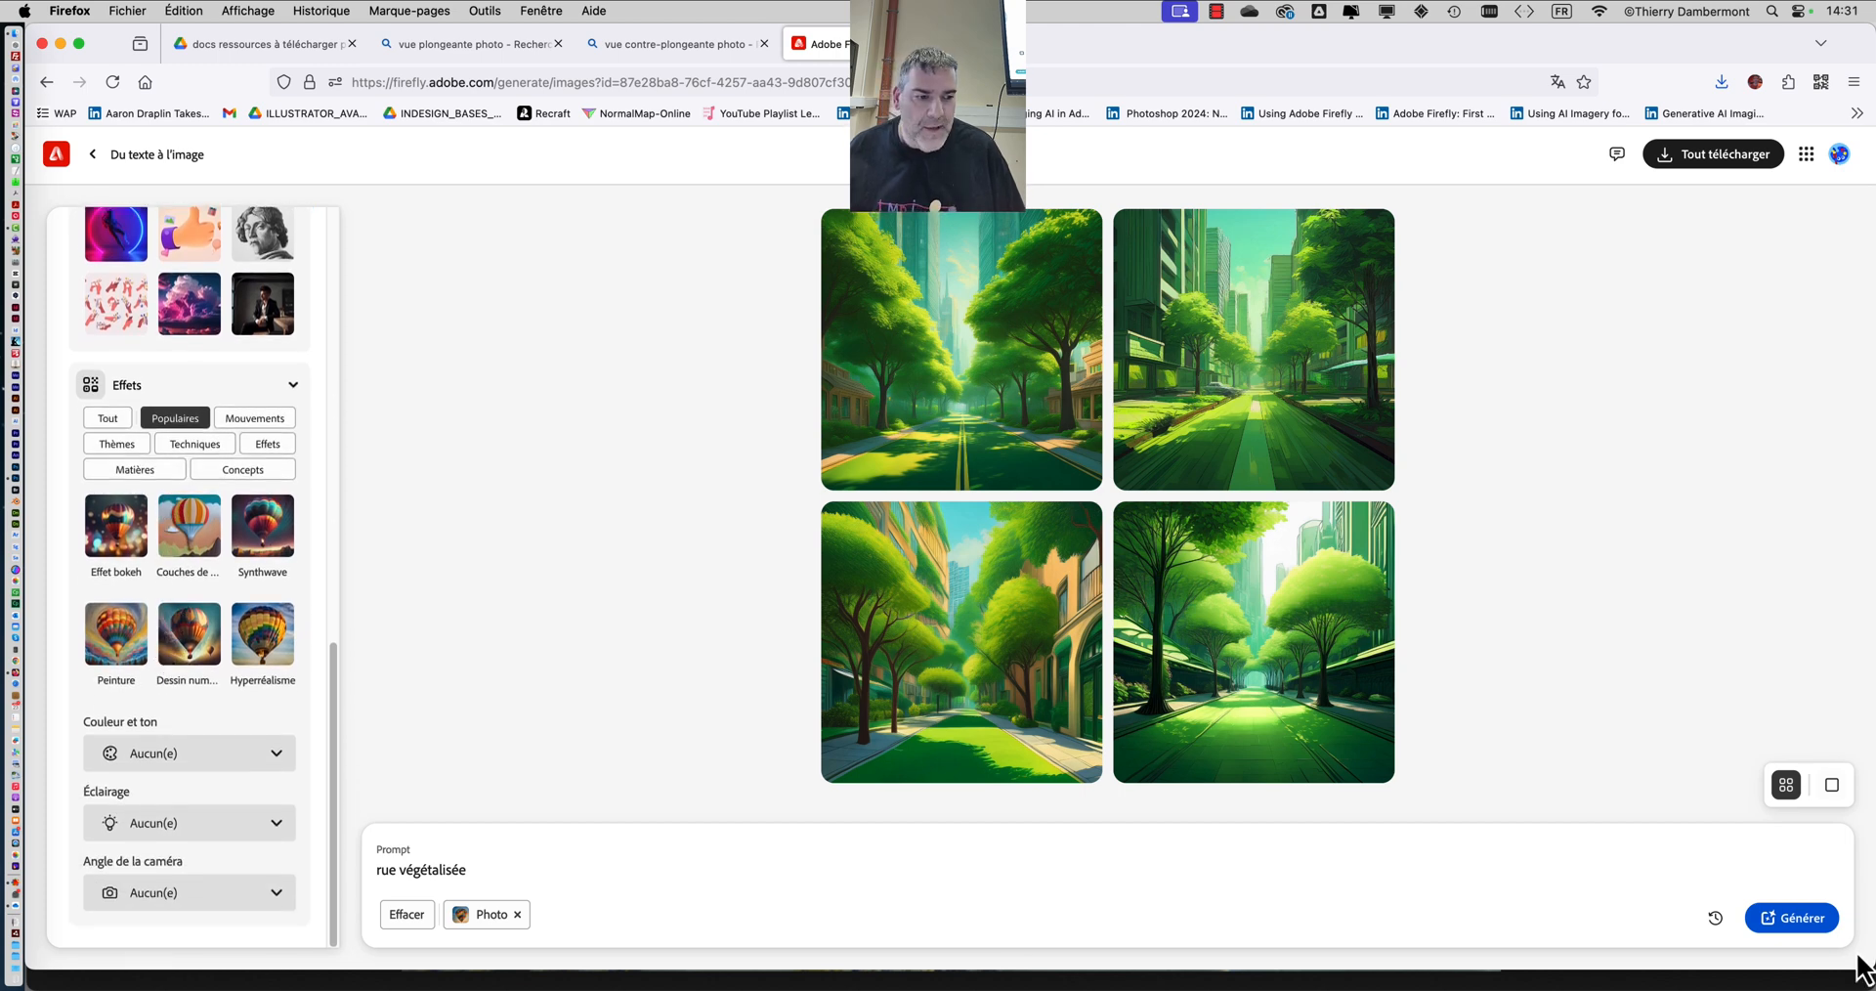
pyautogui.scroll(20, 244, 540)
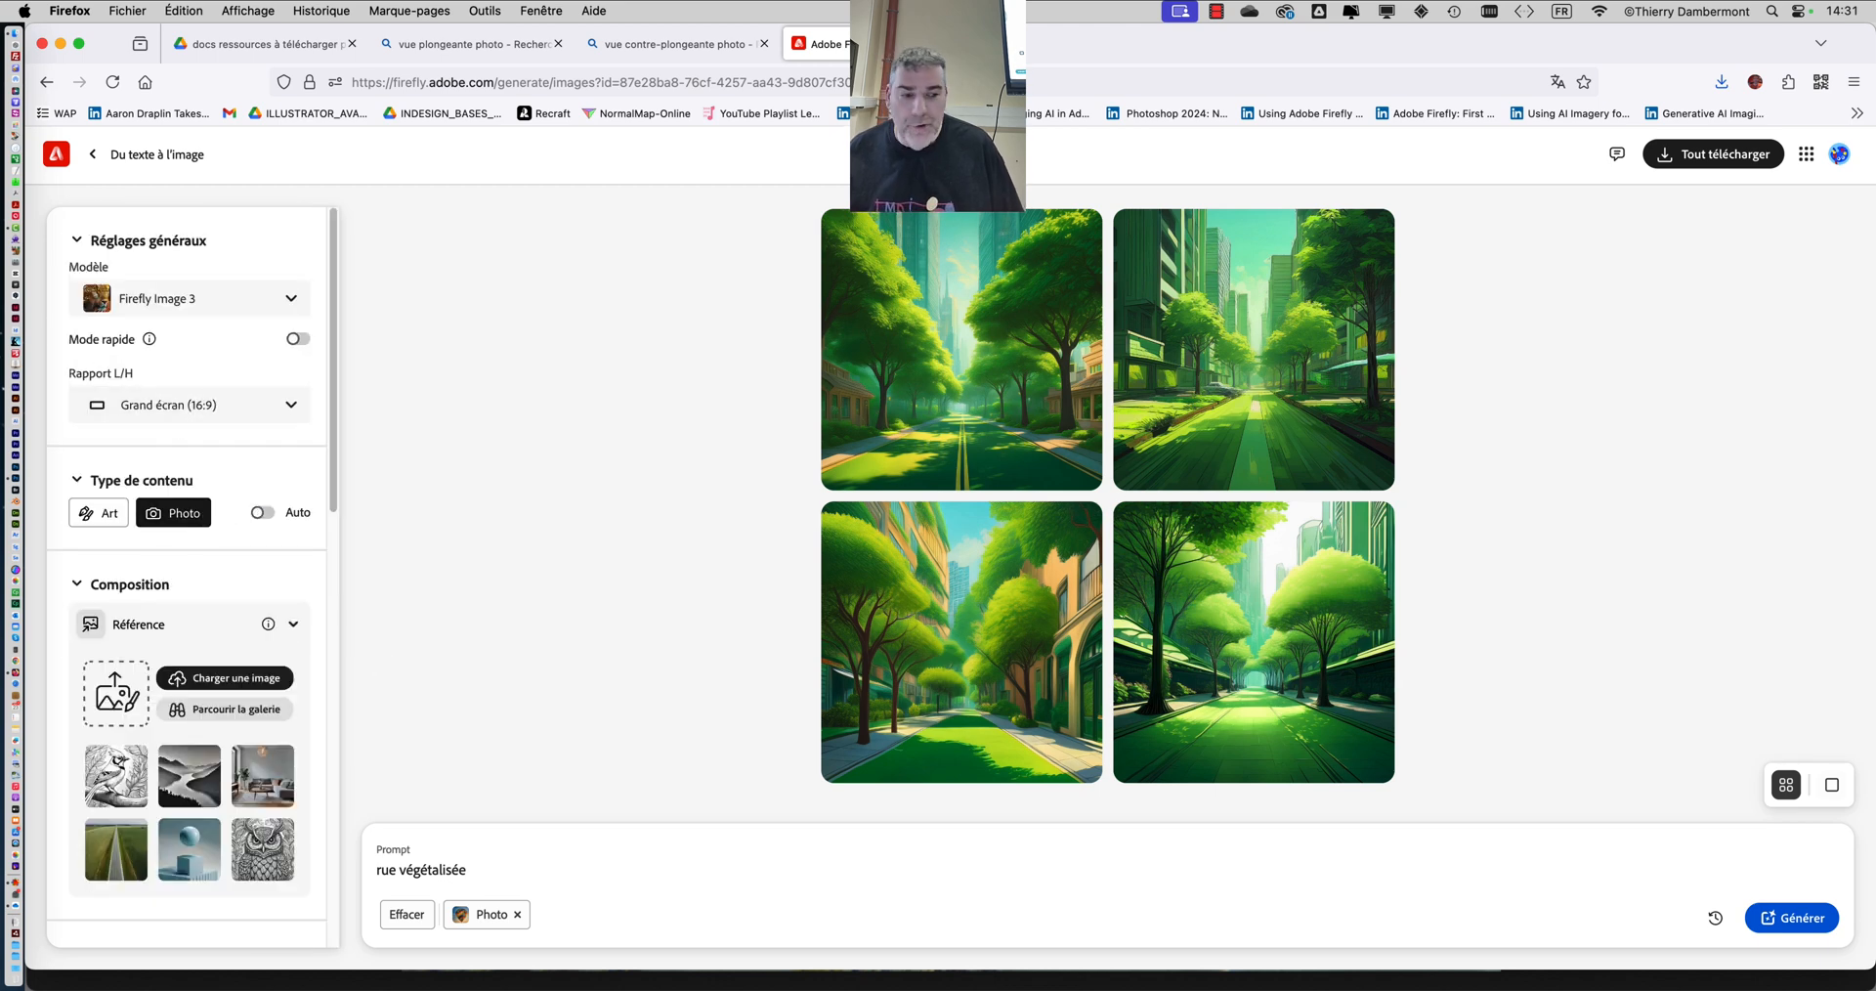
# - Regenerate the "rue végétalisée" images with the new settings, and generate another set from the prompt "rue de new york"
pyautogui.click(1814, 928)
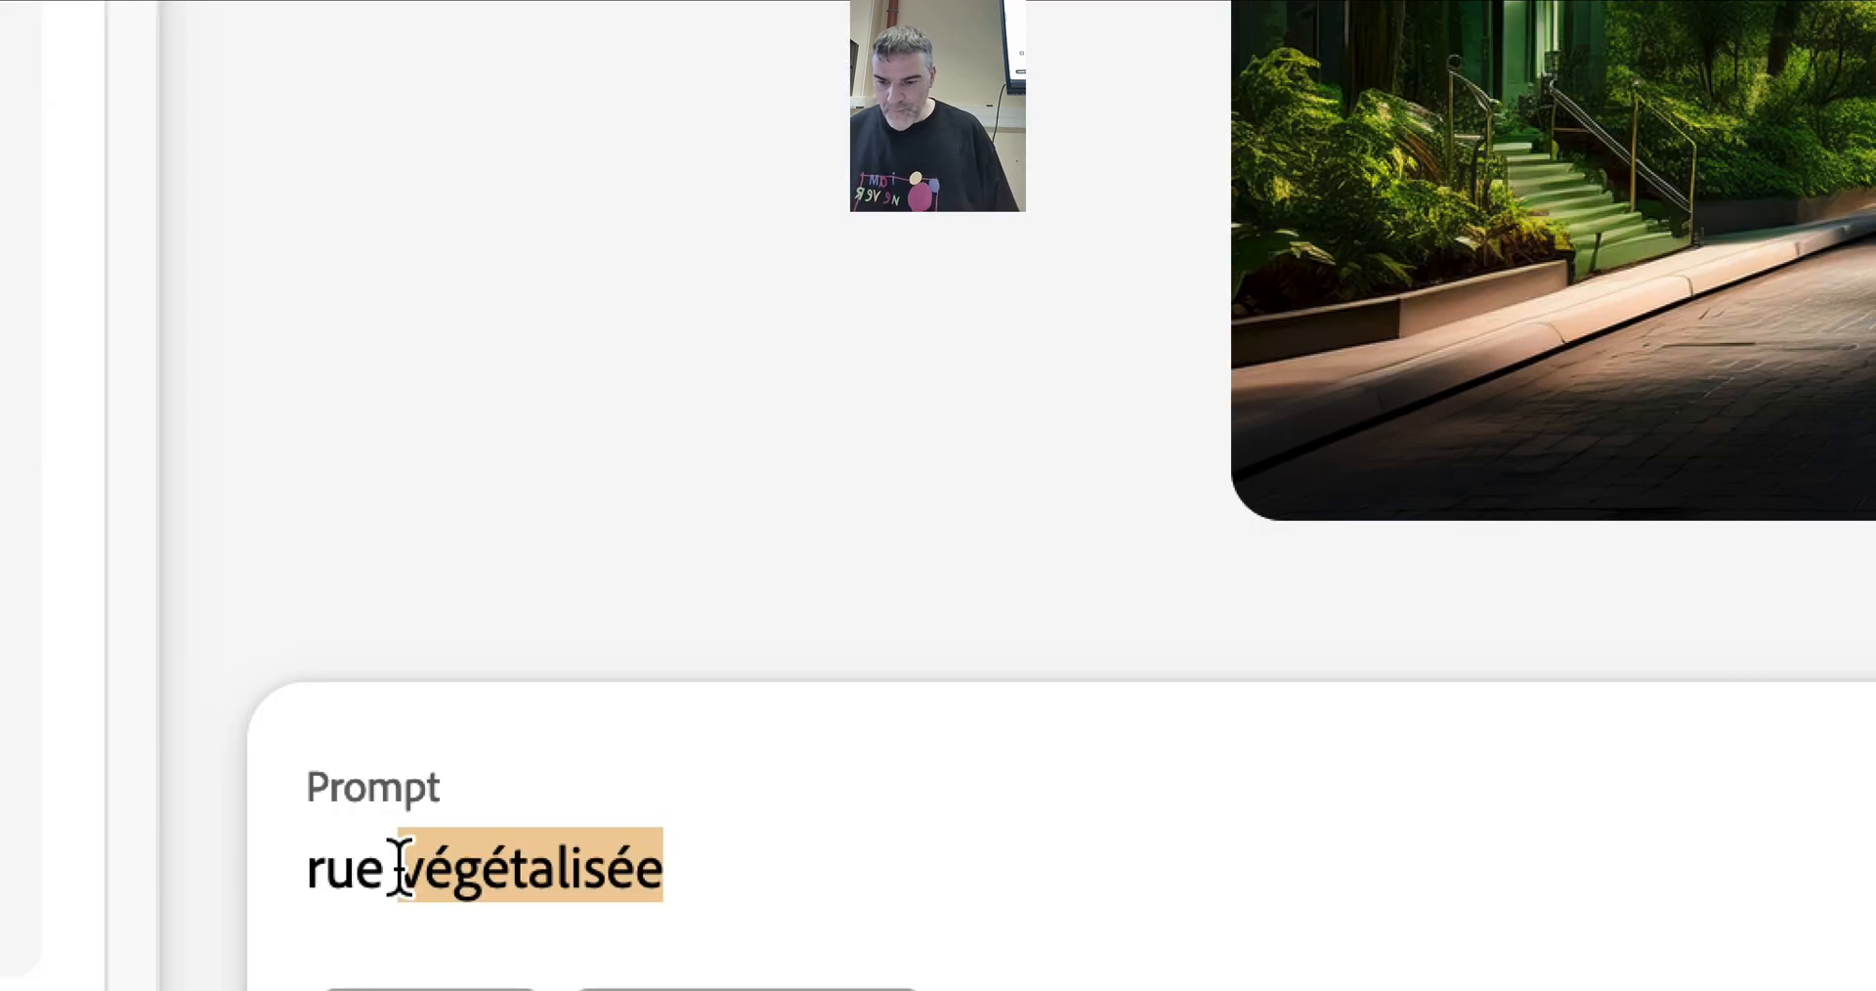
pyautogui.write('de new york')
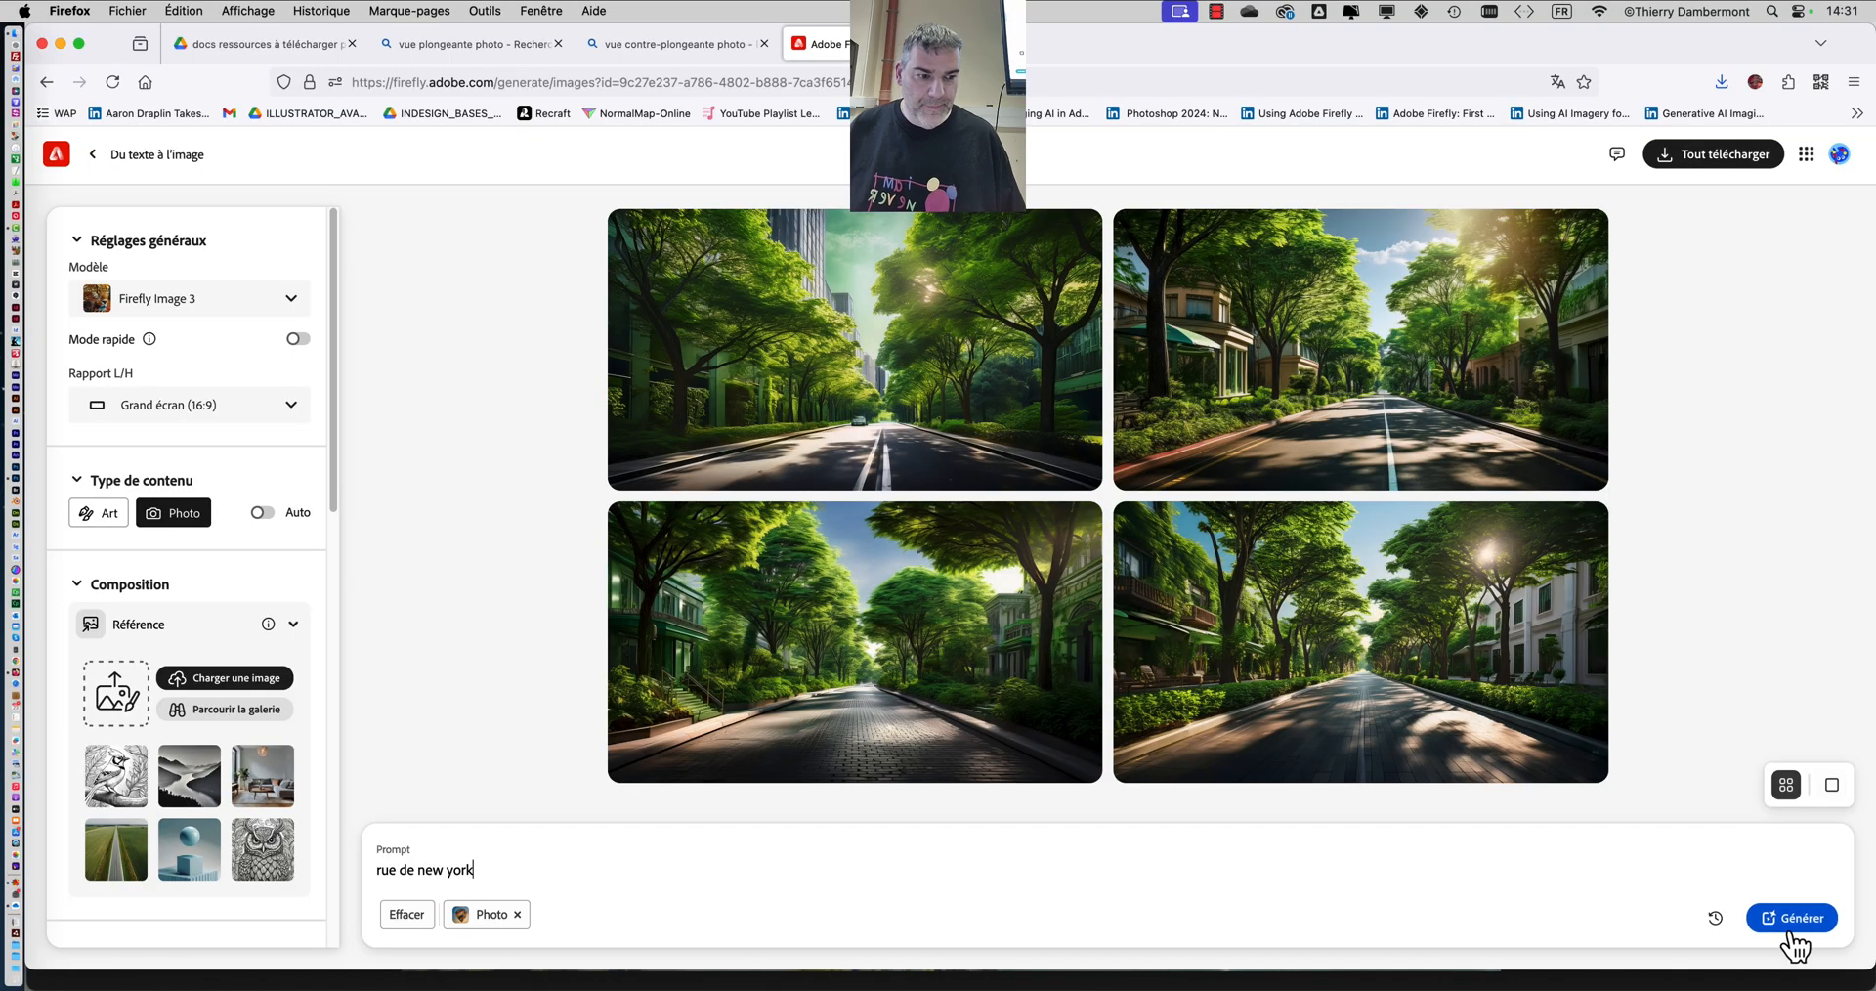
pyautogui.click(1798, 923)
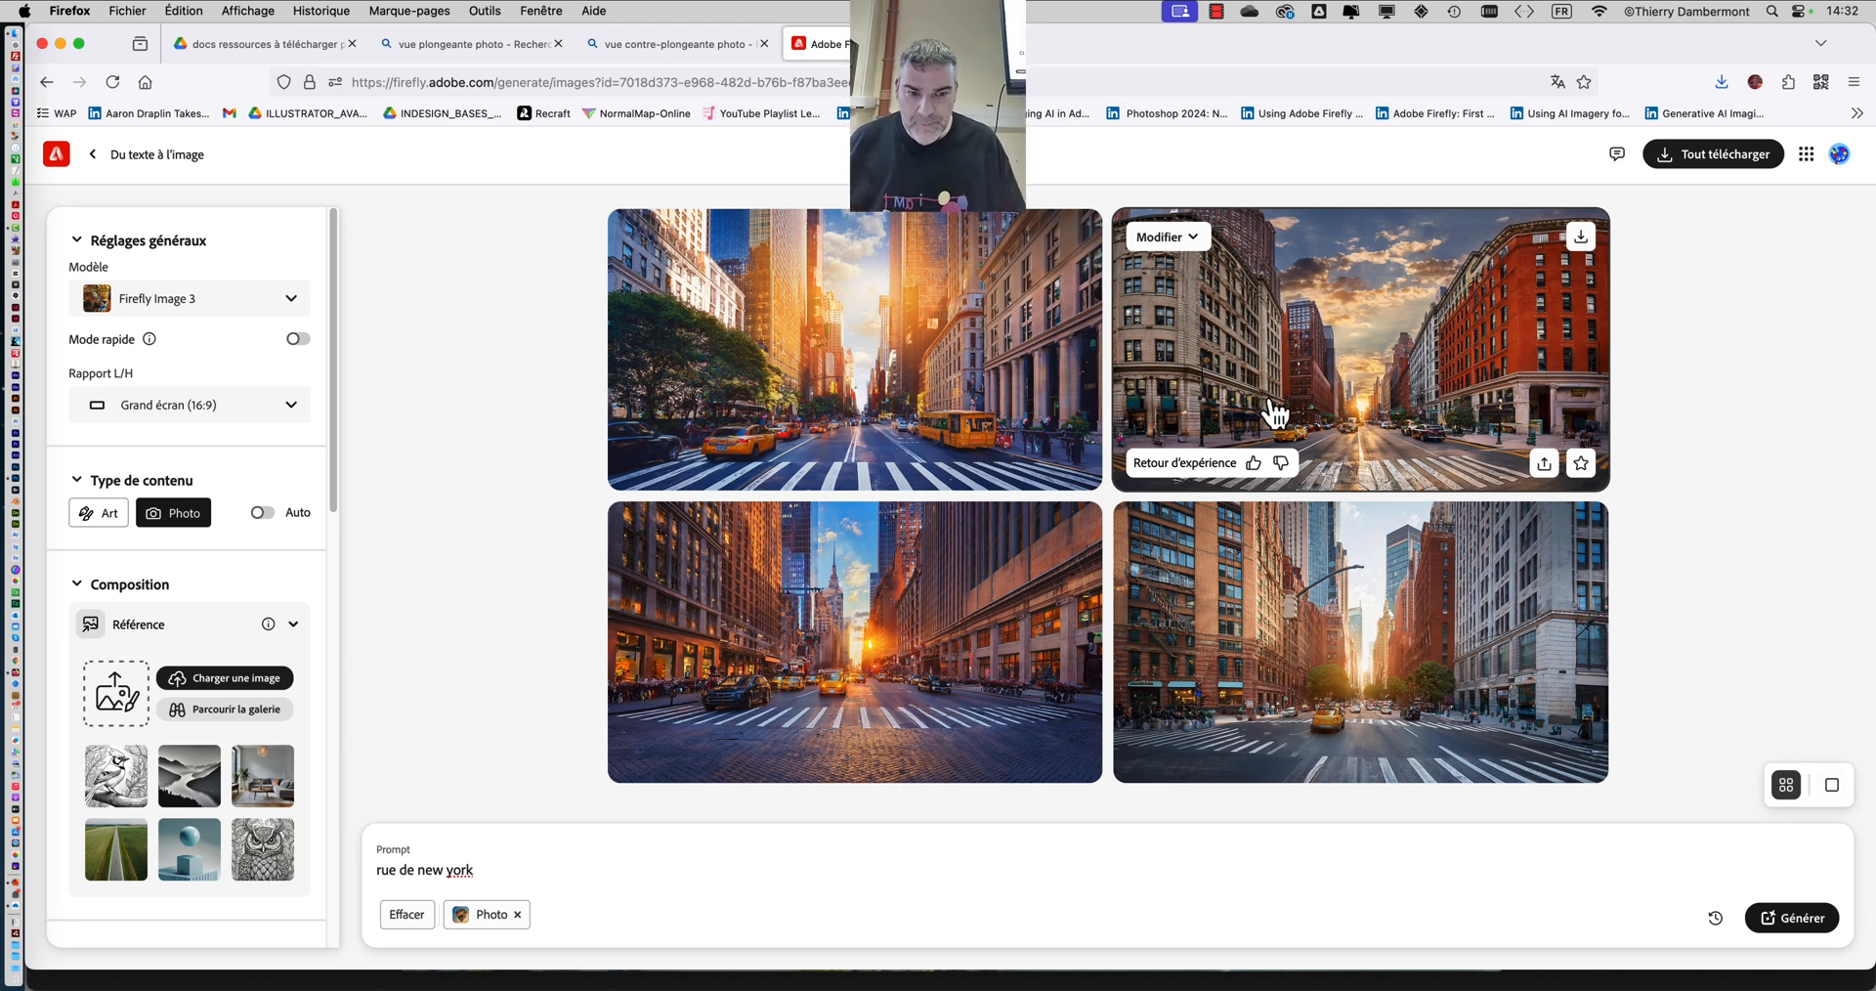
# - Download the New York image with the overhanging street lamp into the folder "m11j23 - docs CGR2 cours 03 (4 heures)" and close its enlarged view
pyautogui.click(1353, 625)
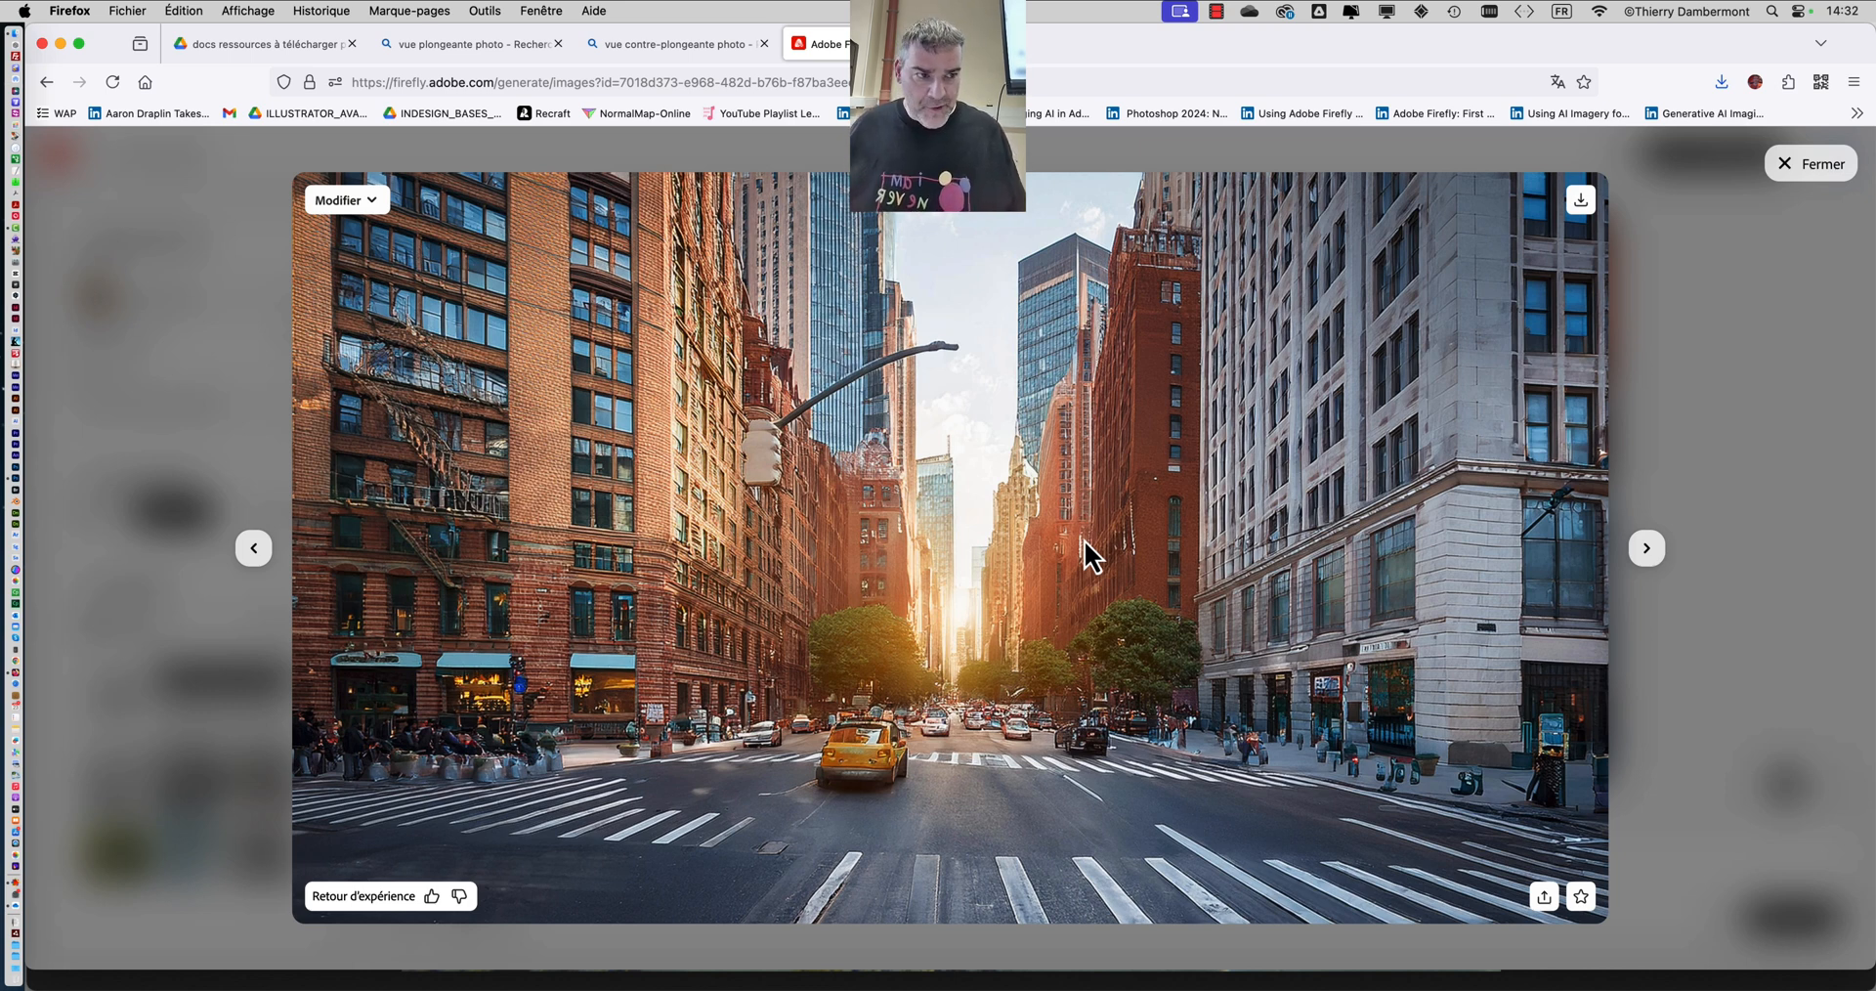
pyautogui.moveTo(1585, 207)
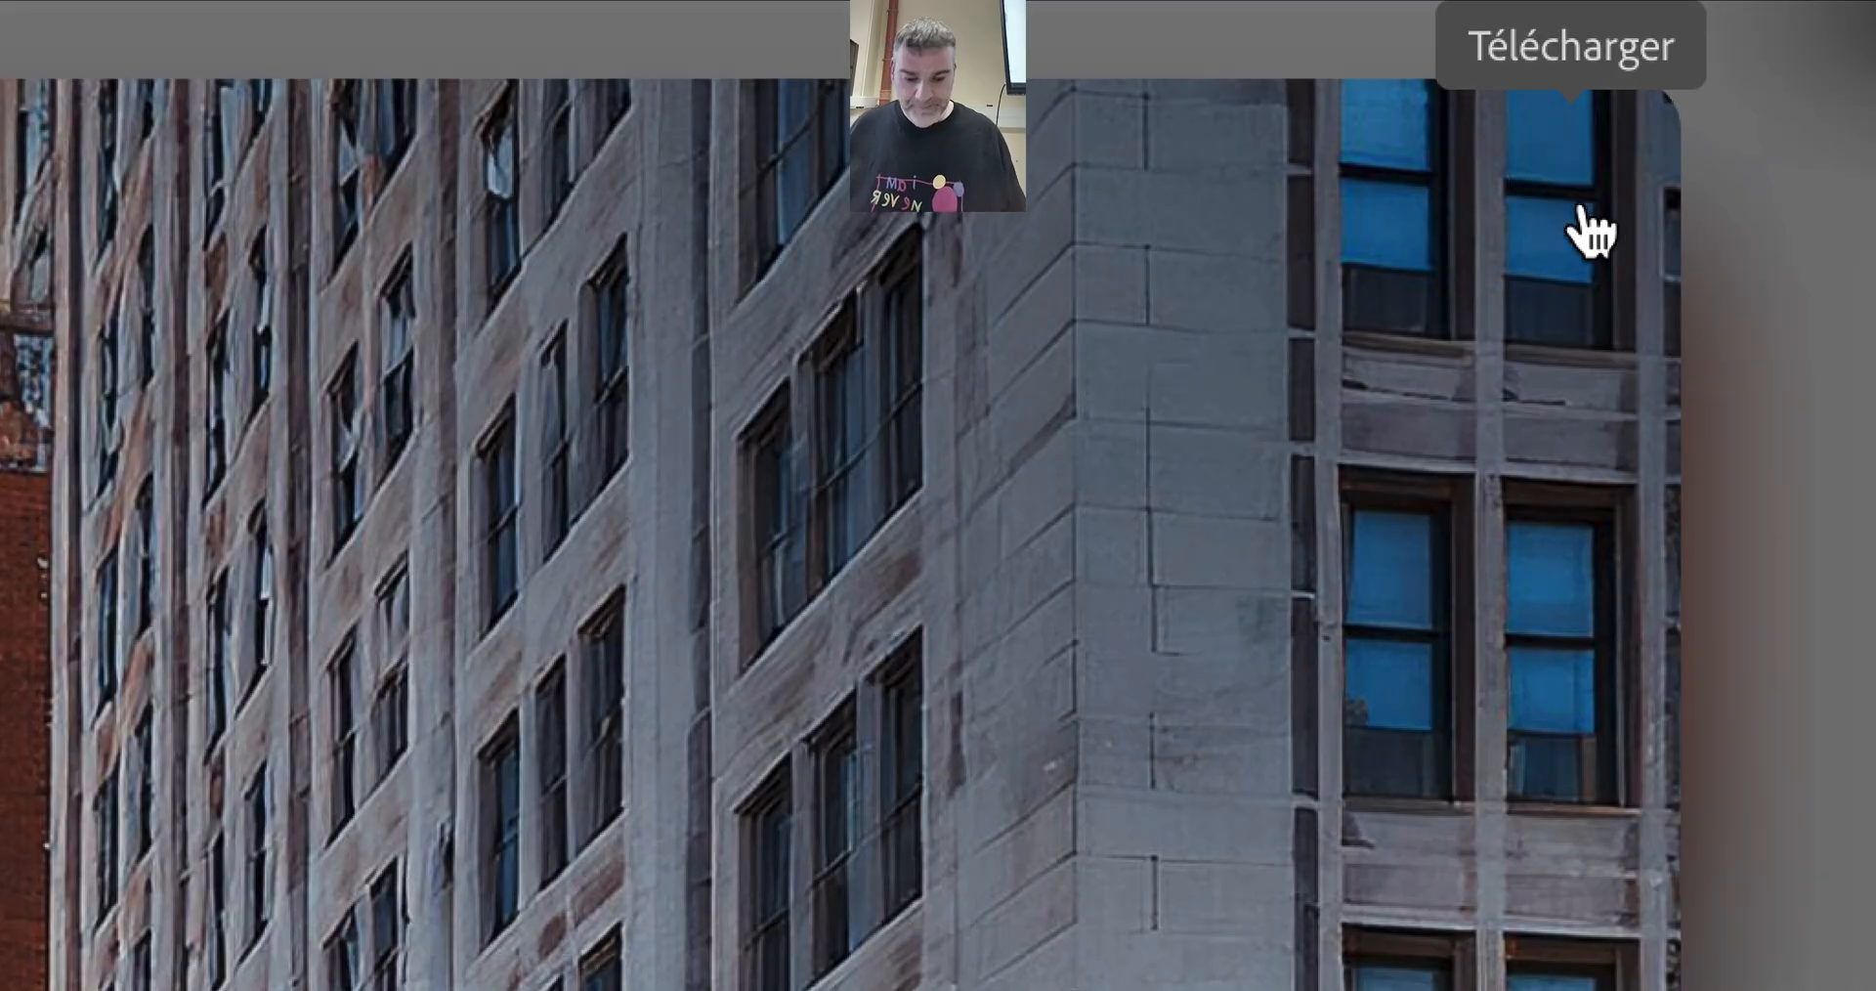
pyautogui.click(1575, 195)
pyautogui.click(349, 279)
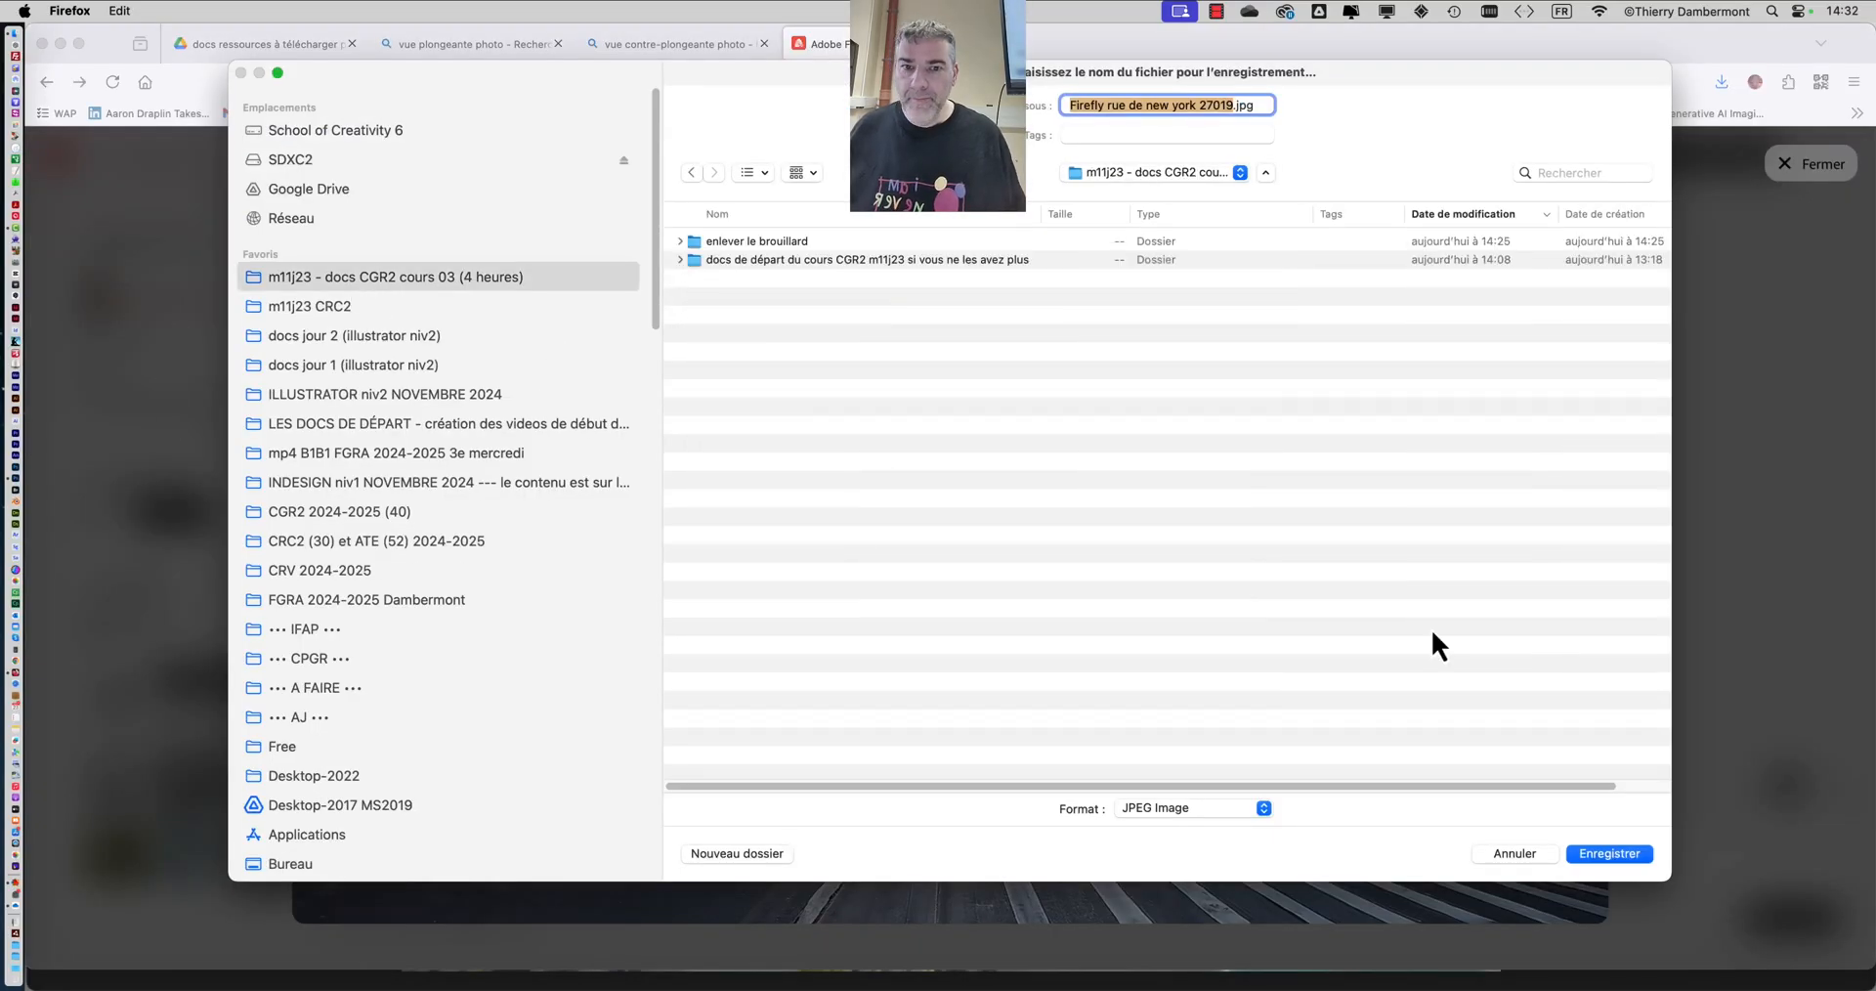
pyautogui.click(1610, 850)
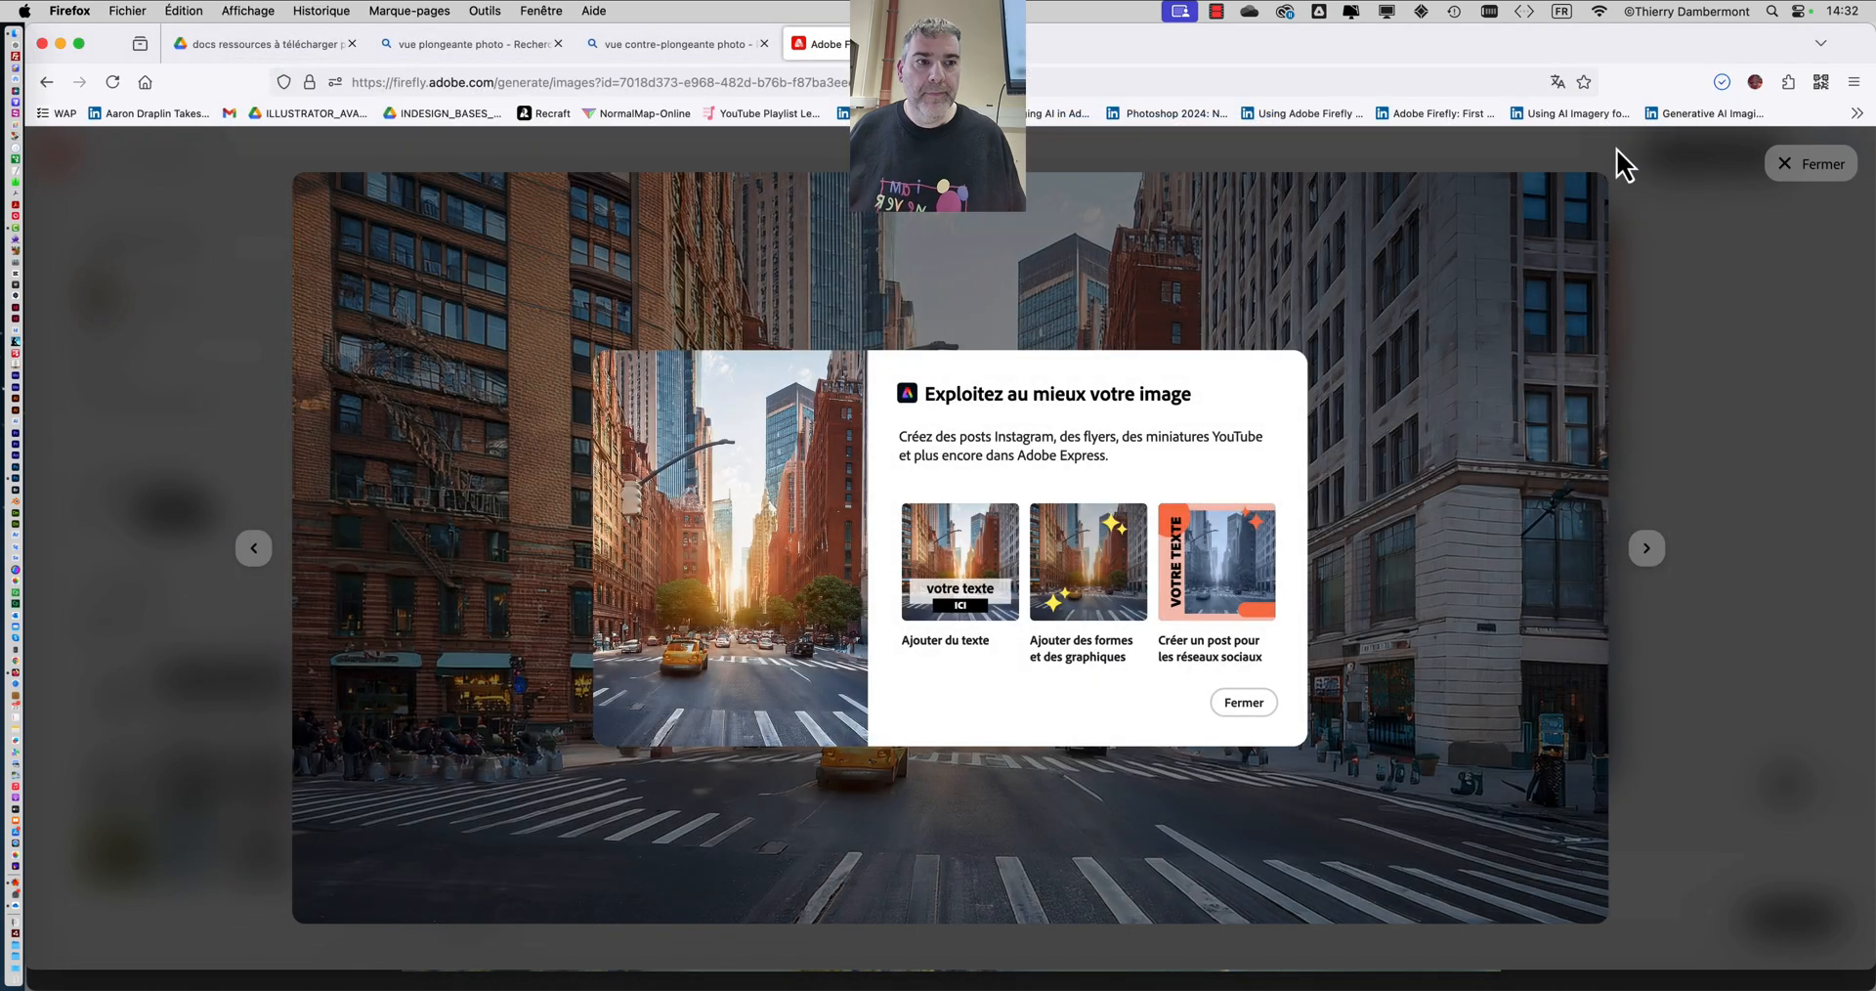
pyautogui.click(1787, 164)
pyautogui.click(1788, 166)
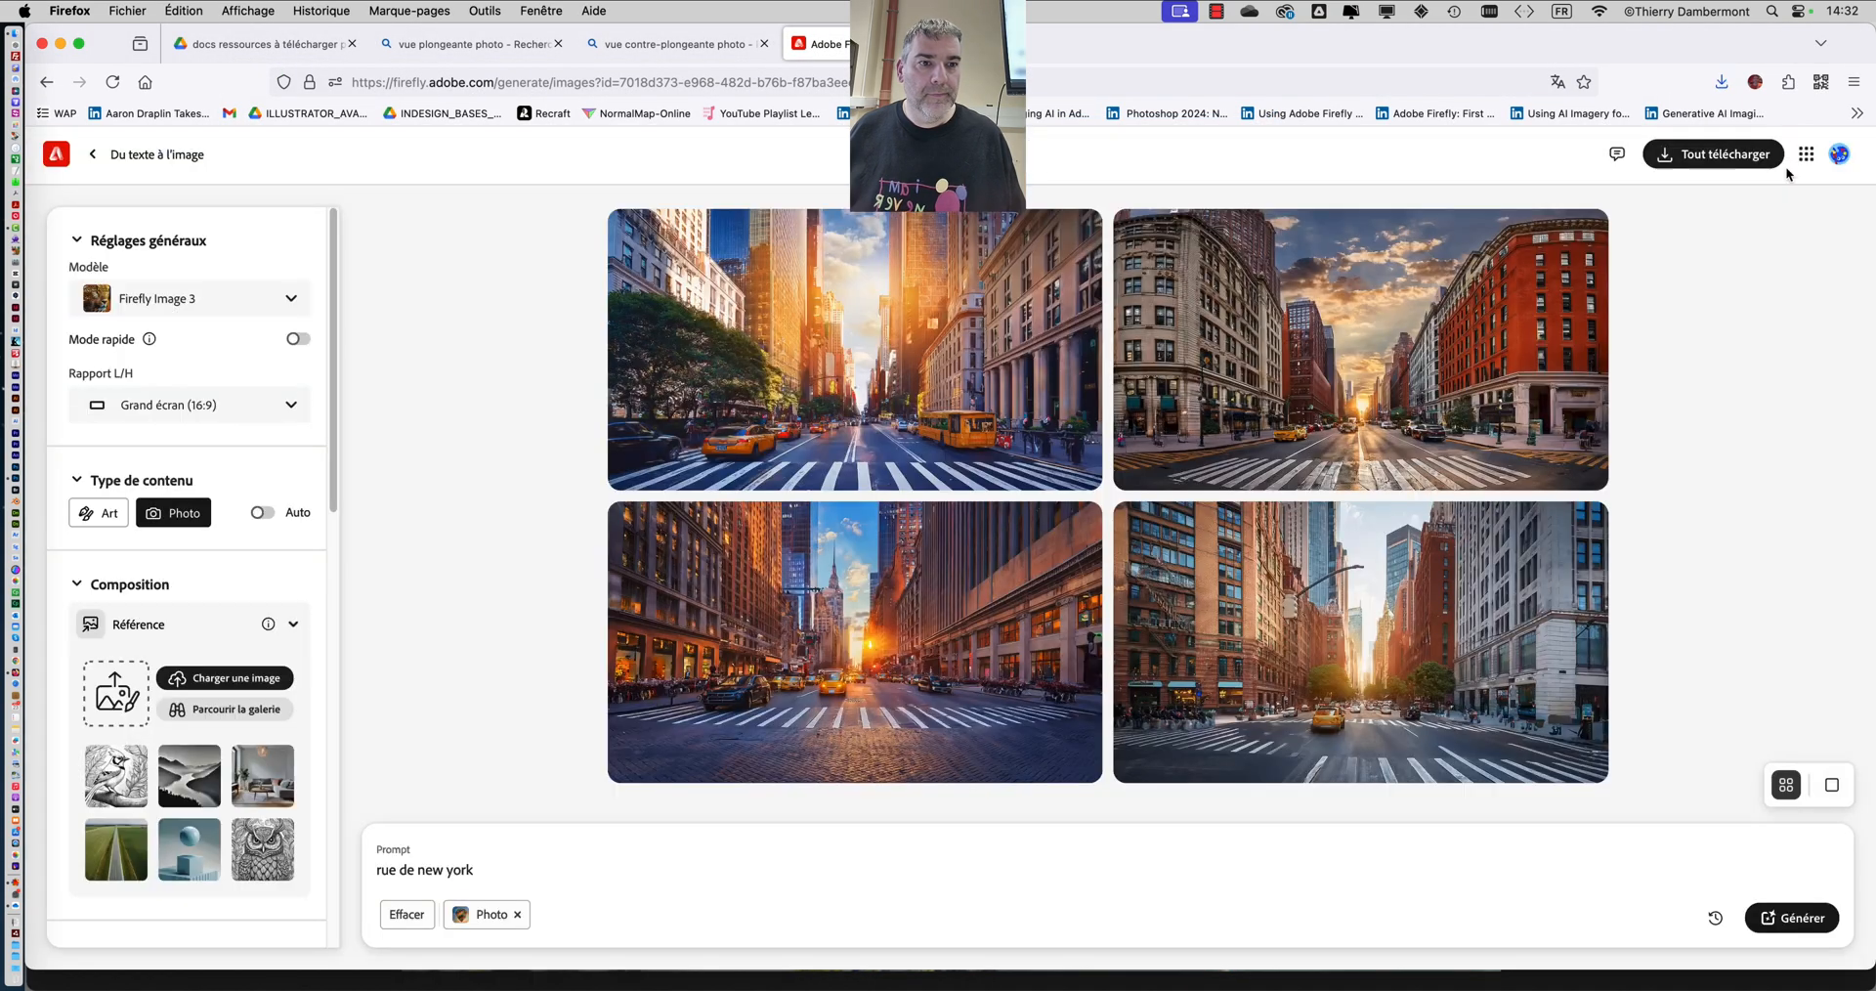
# - Download the New York image with the distant spire and dark car as a JPEG into the course folder and close its enlarged view
pyautogui.click(855, 672)
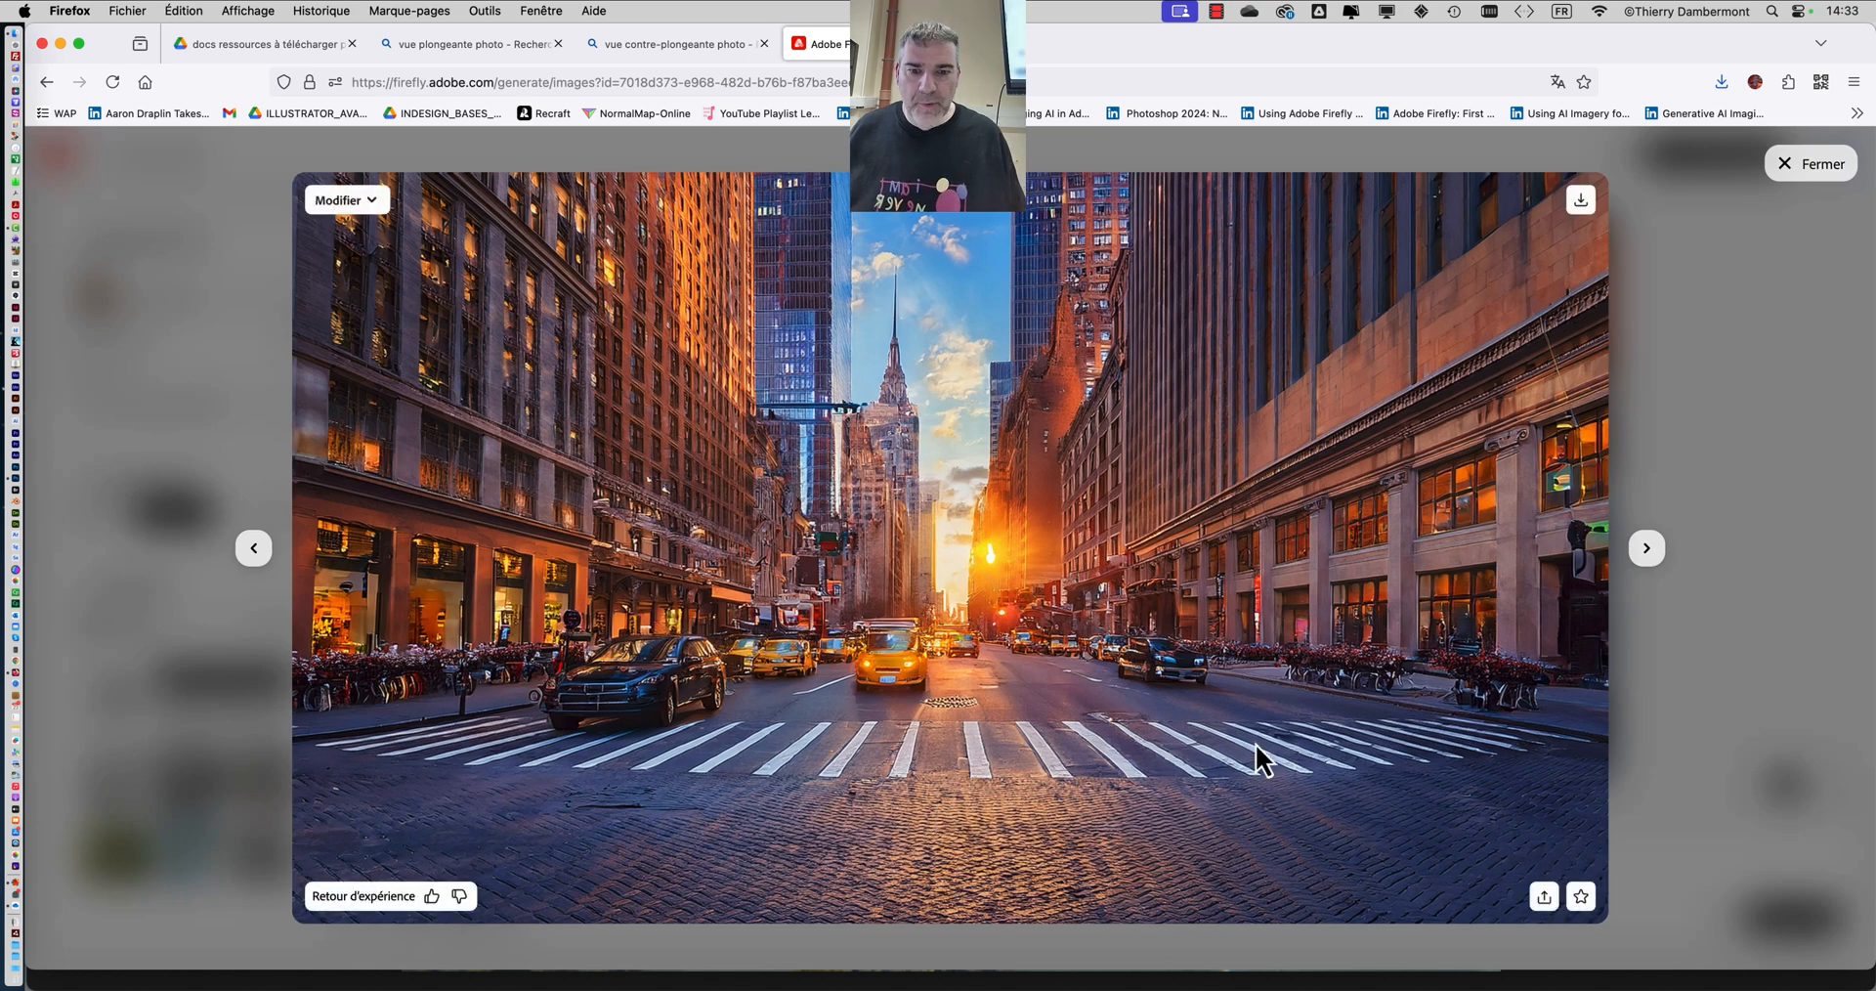
pyautogui.click(1581, 199)
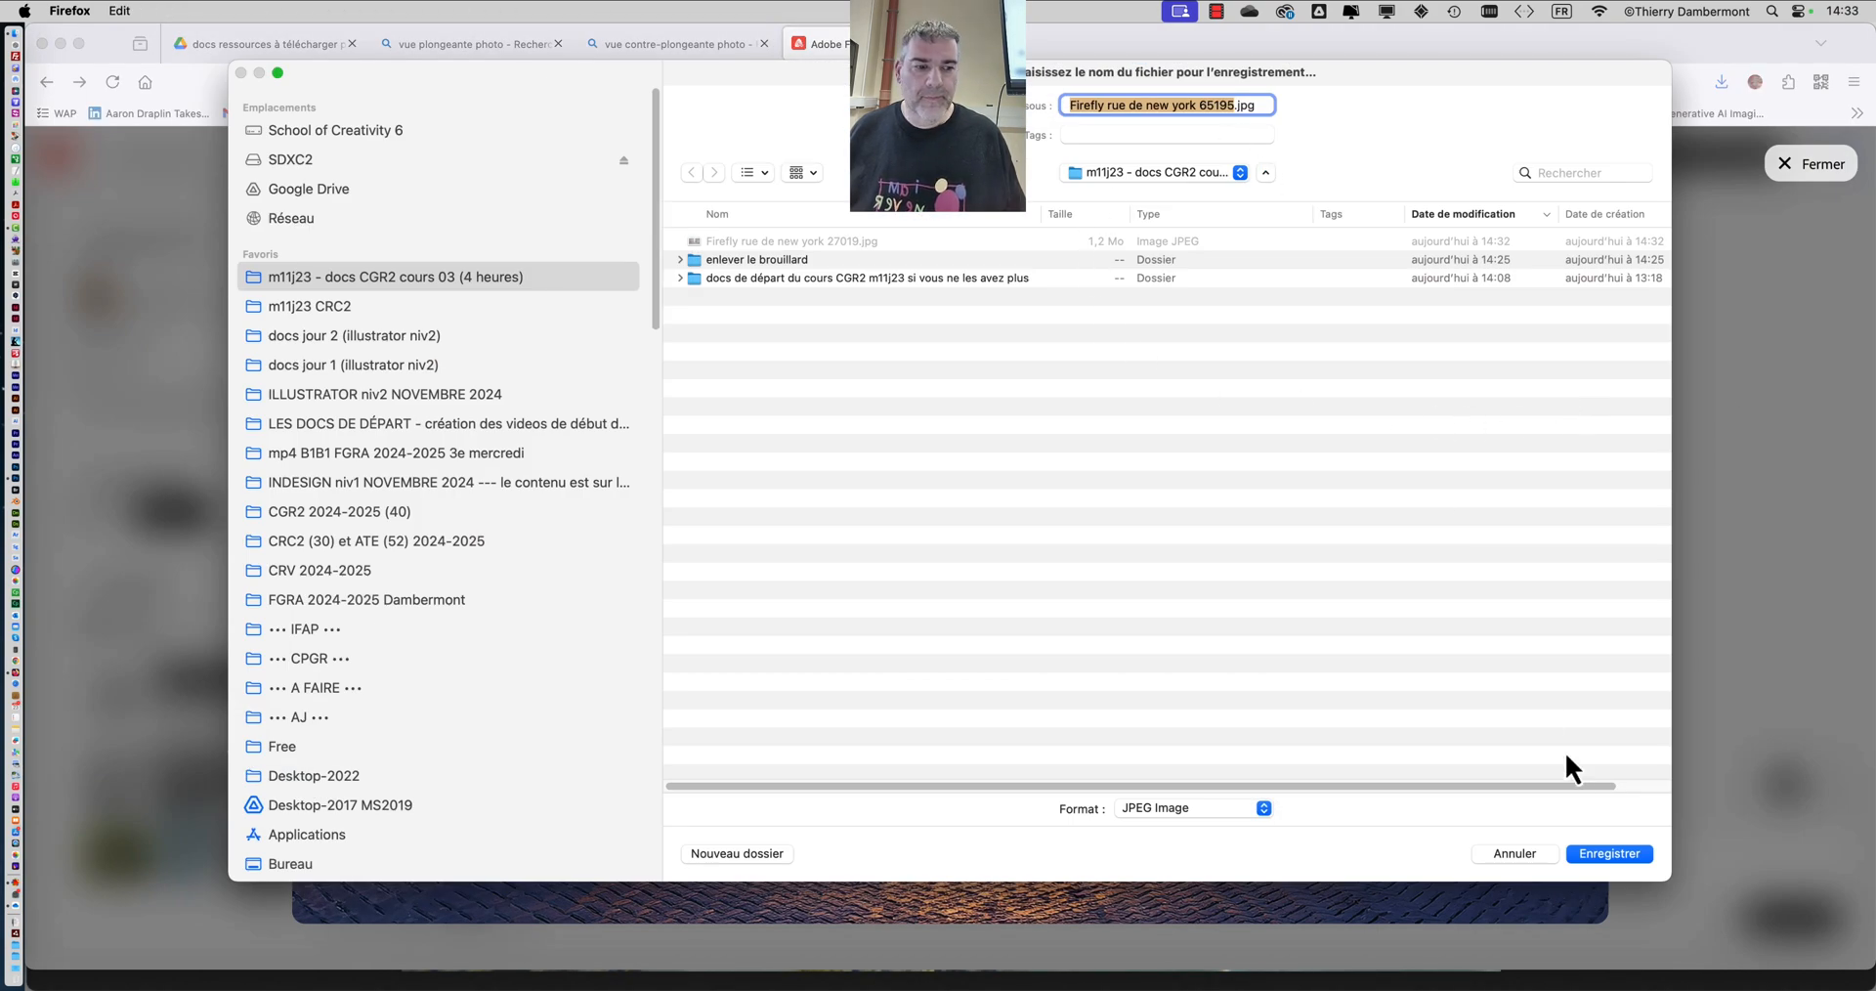
pyautogui.click(1614, 853)
pyautogui.click(1793, 168)
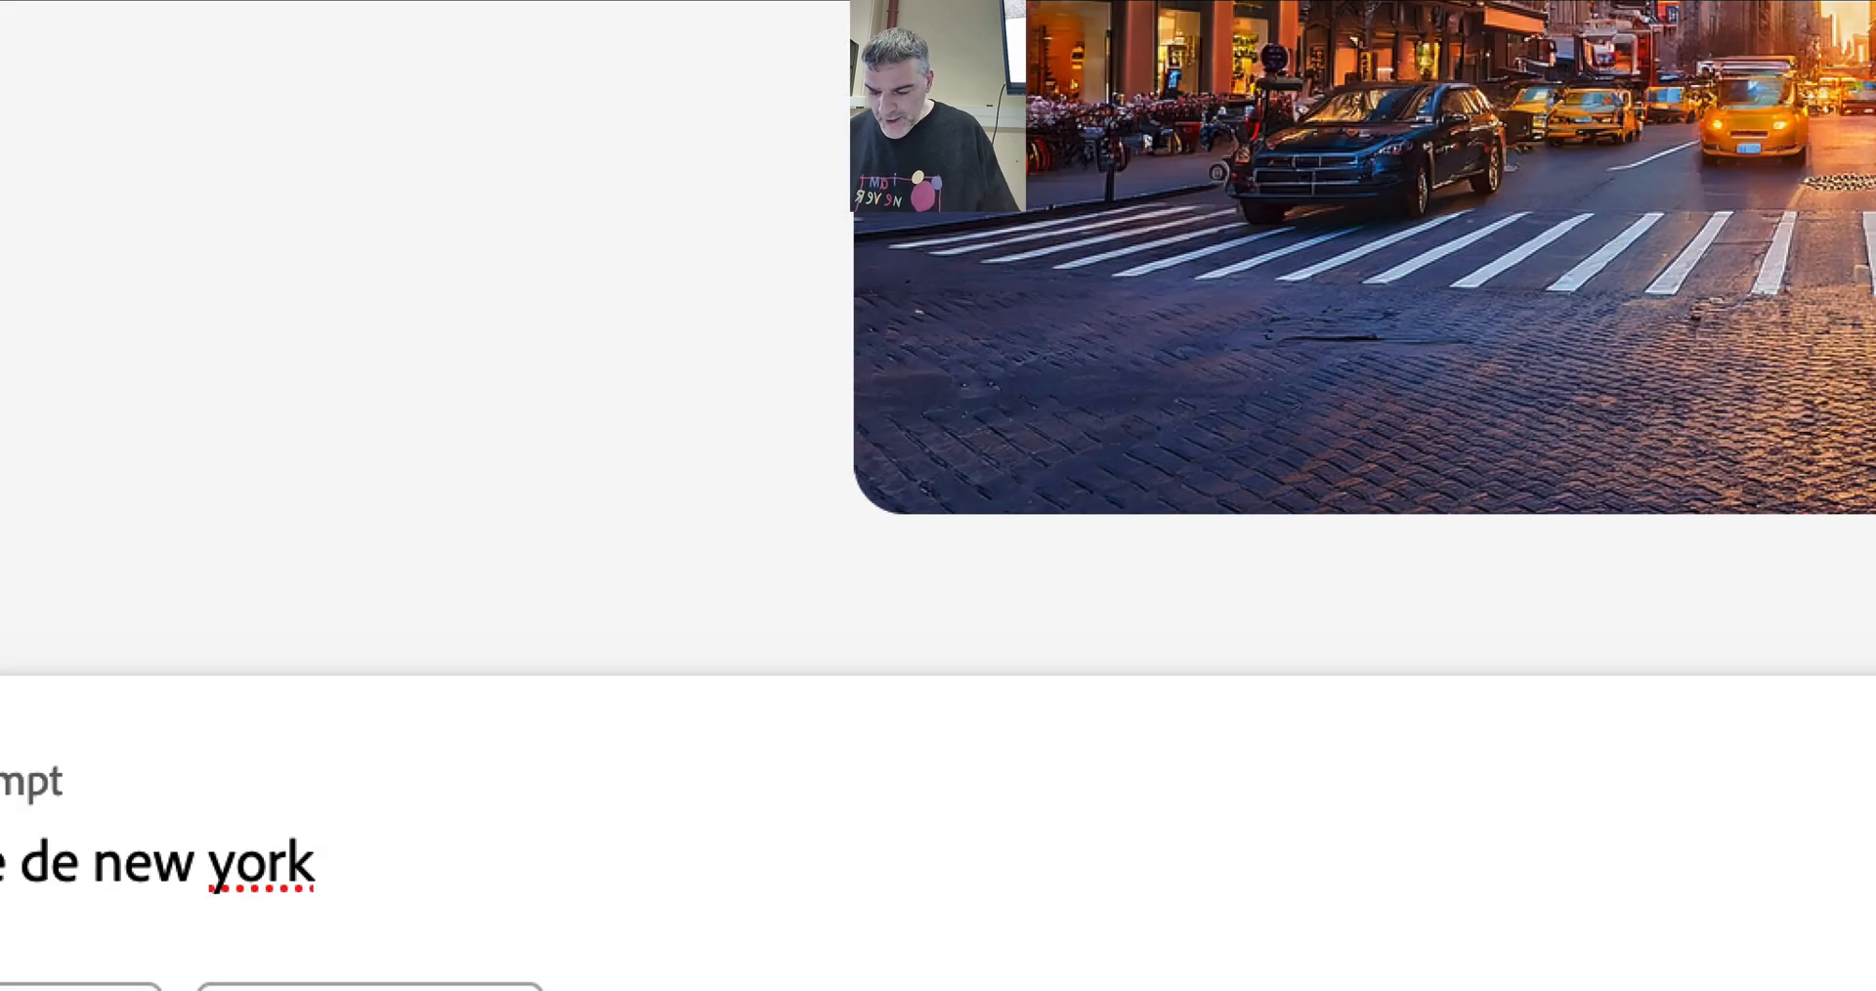
# - Extend the prompt to "rue de new york couché de soleil" and generate a new set of images
pyautogui.write('uché de ')
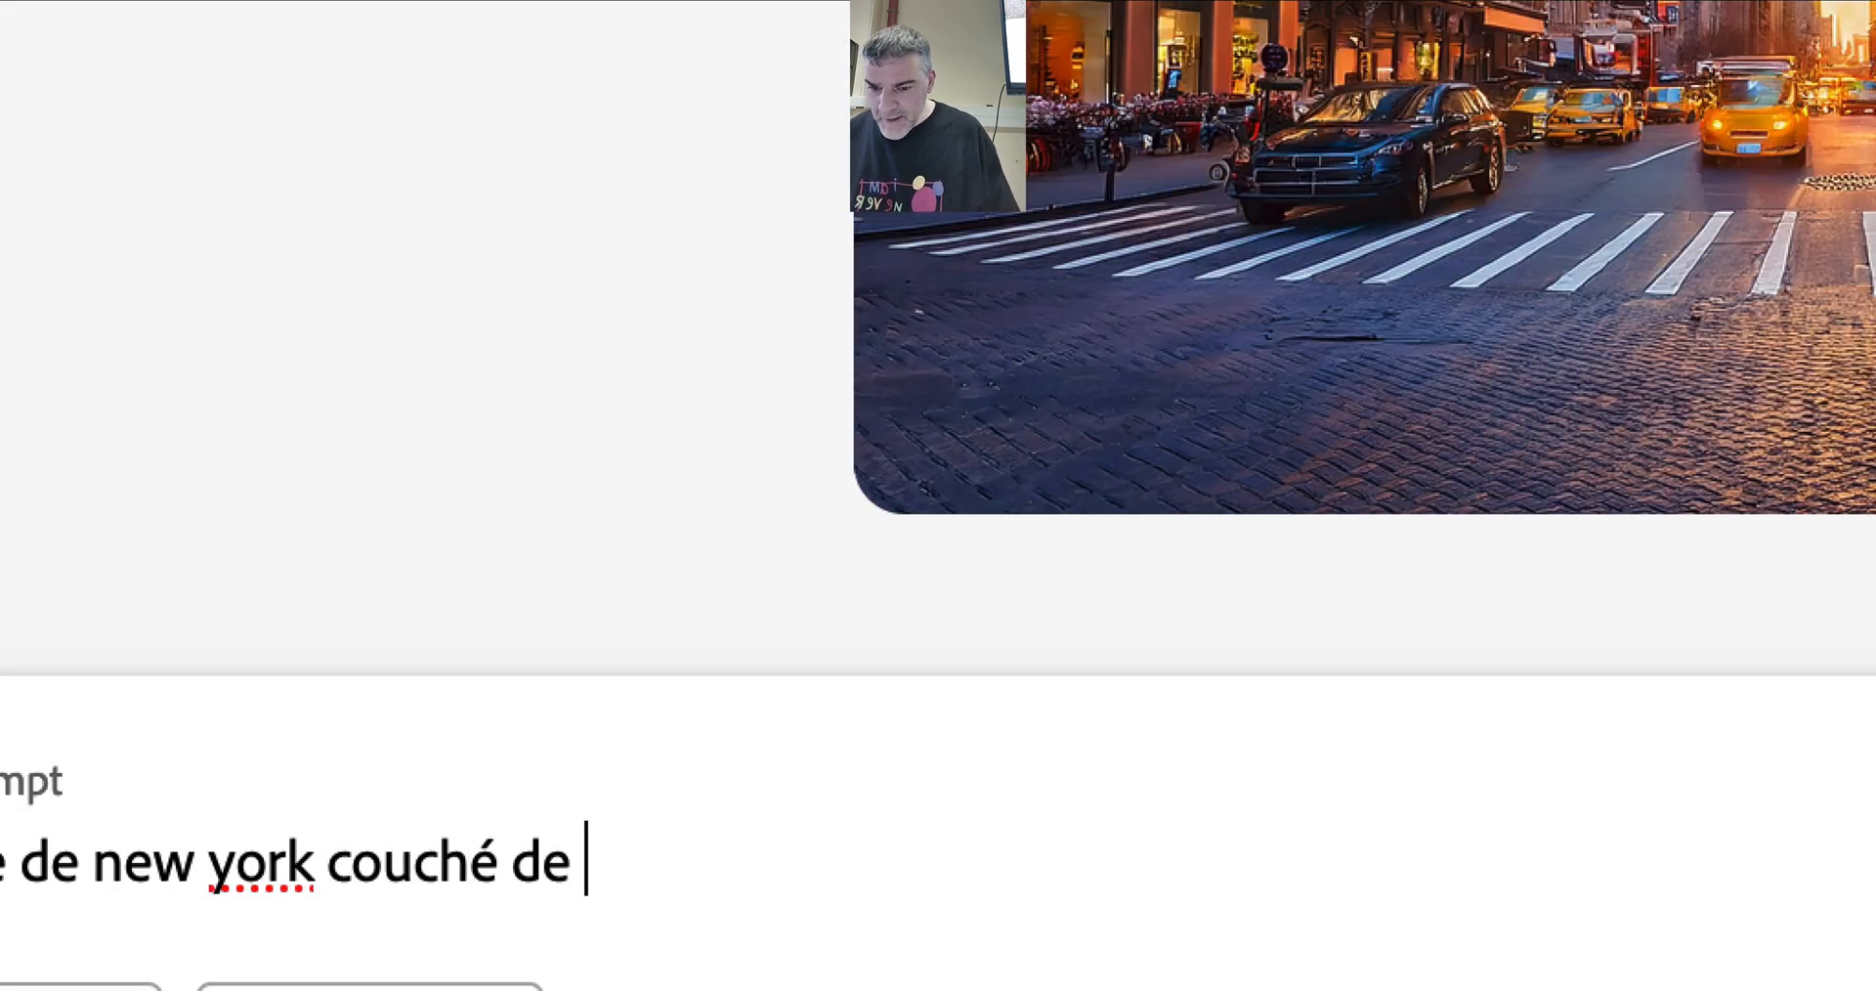
pyautogui.write('soleil')
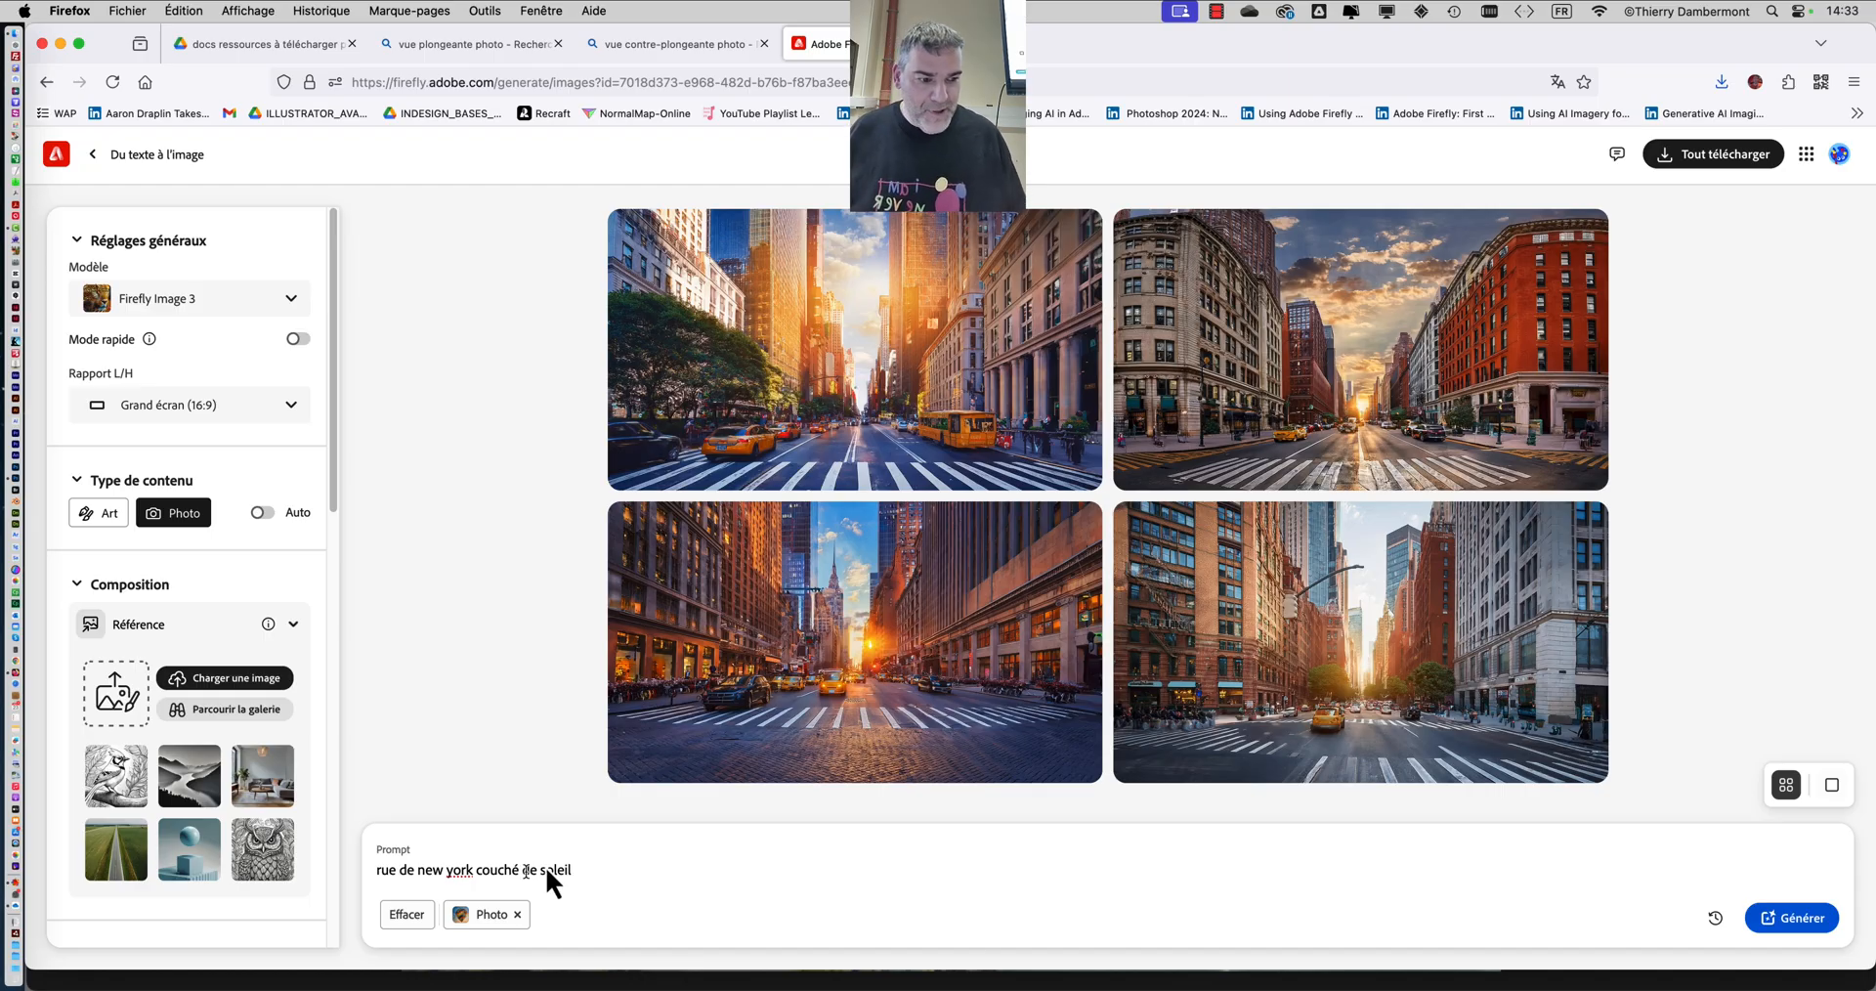
pyautogui.click(1824, 927)
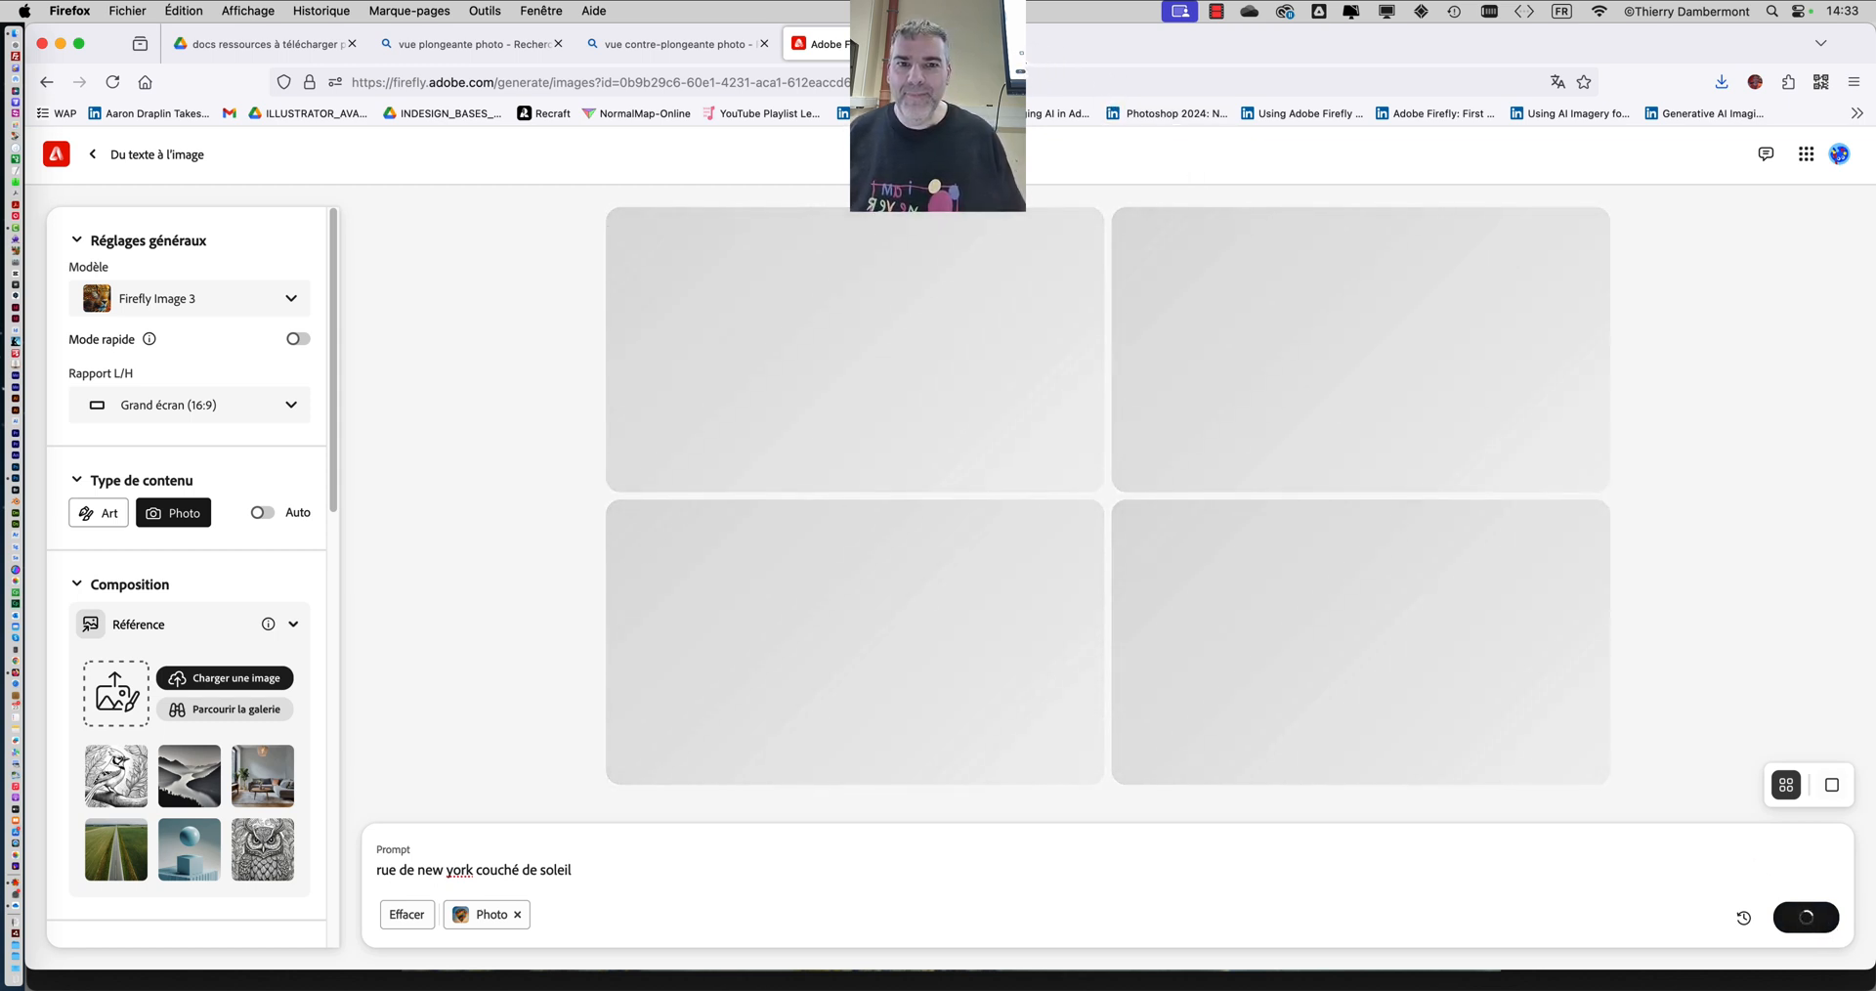
# - Search the web for "golden hour" in a new browser tab and show the image results
pyautogui.click(1013, 43)
pyautogui.write('g')
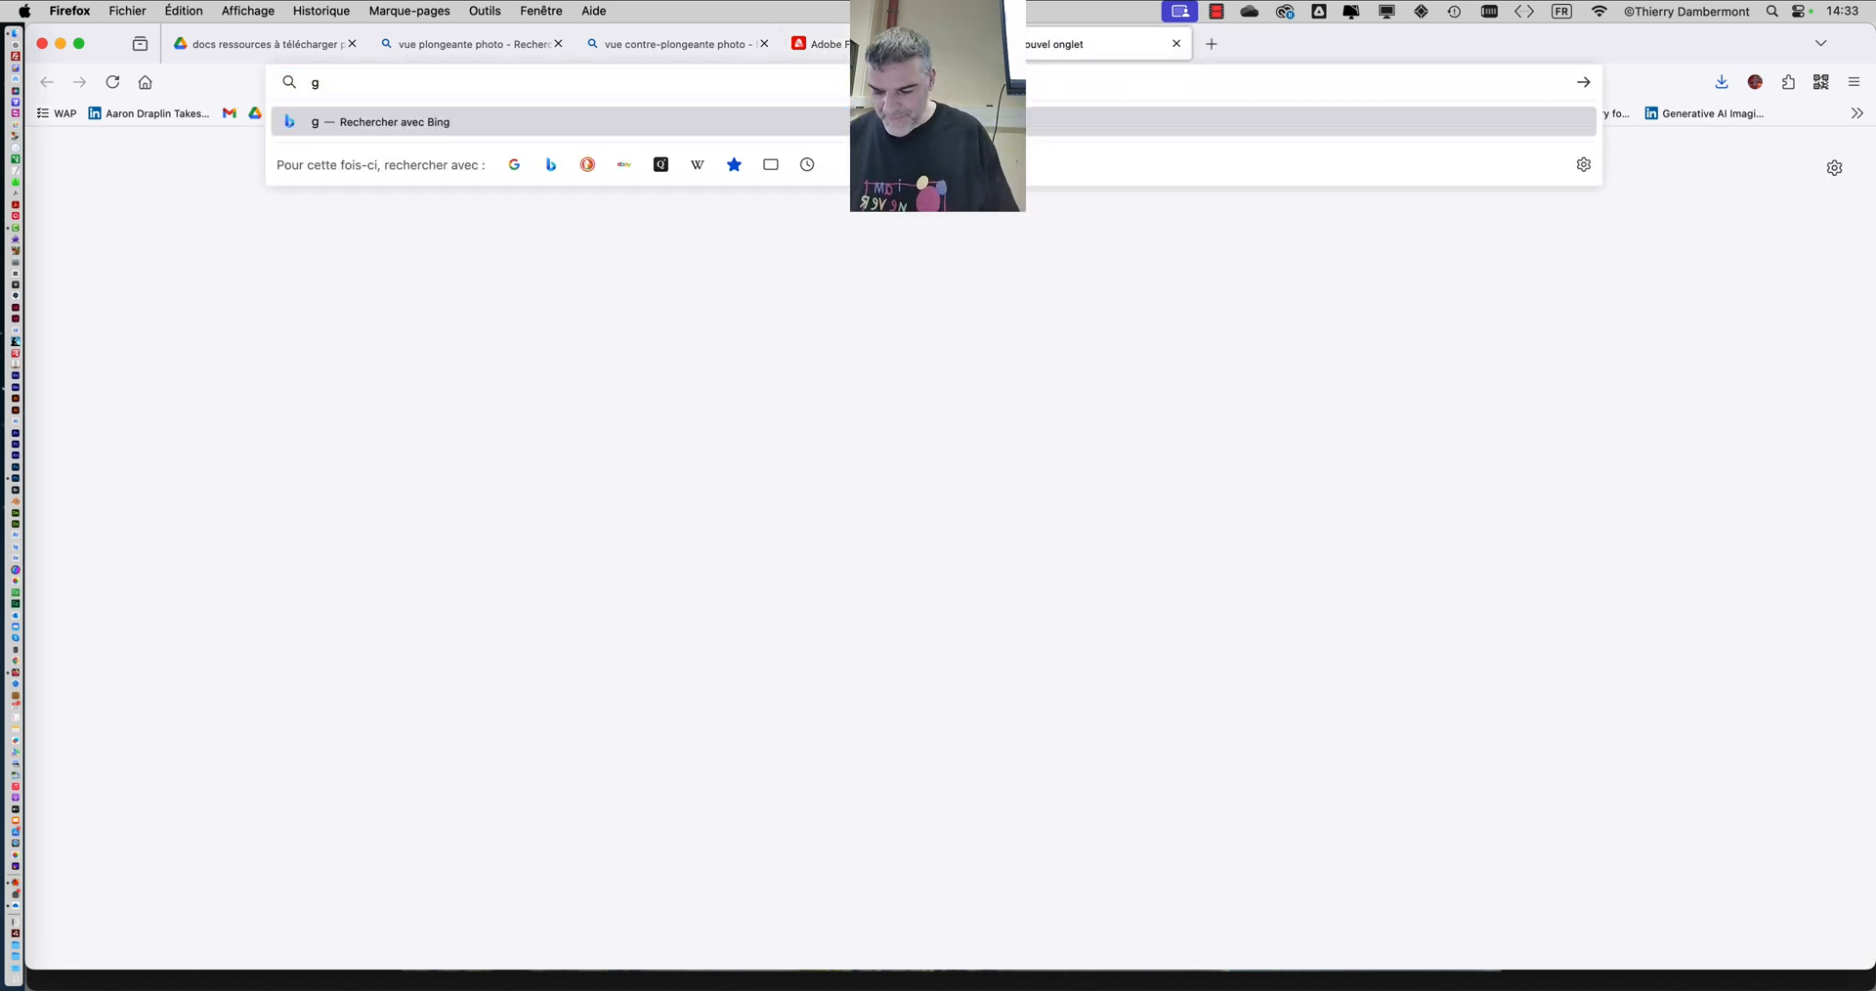
pyautogui.write('olden hour')
pyautogui.press('Return')
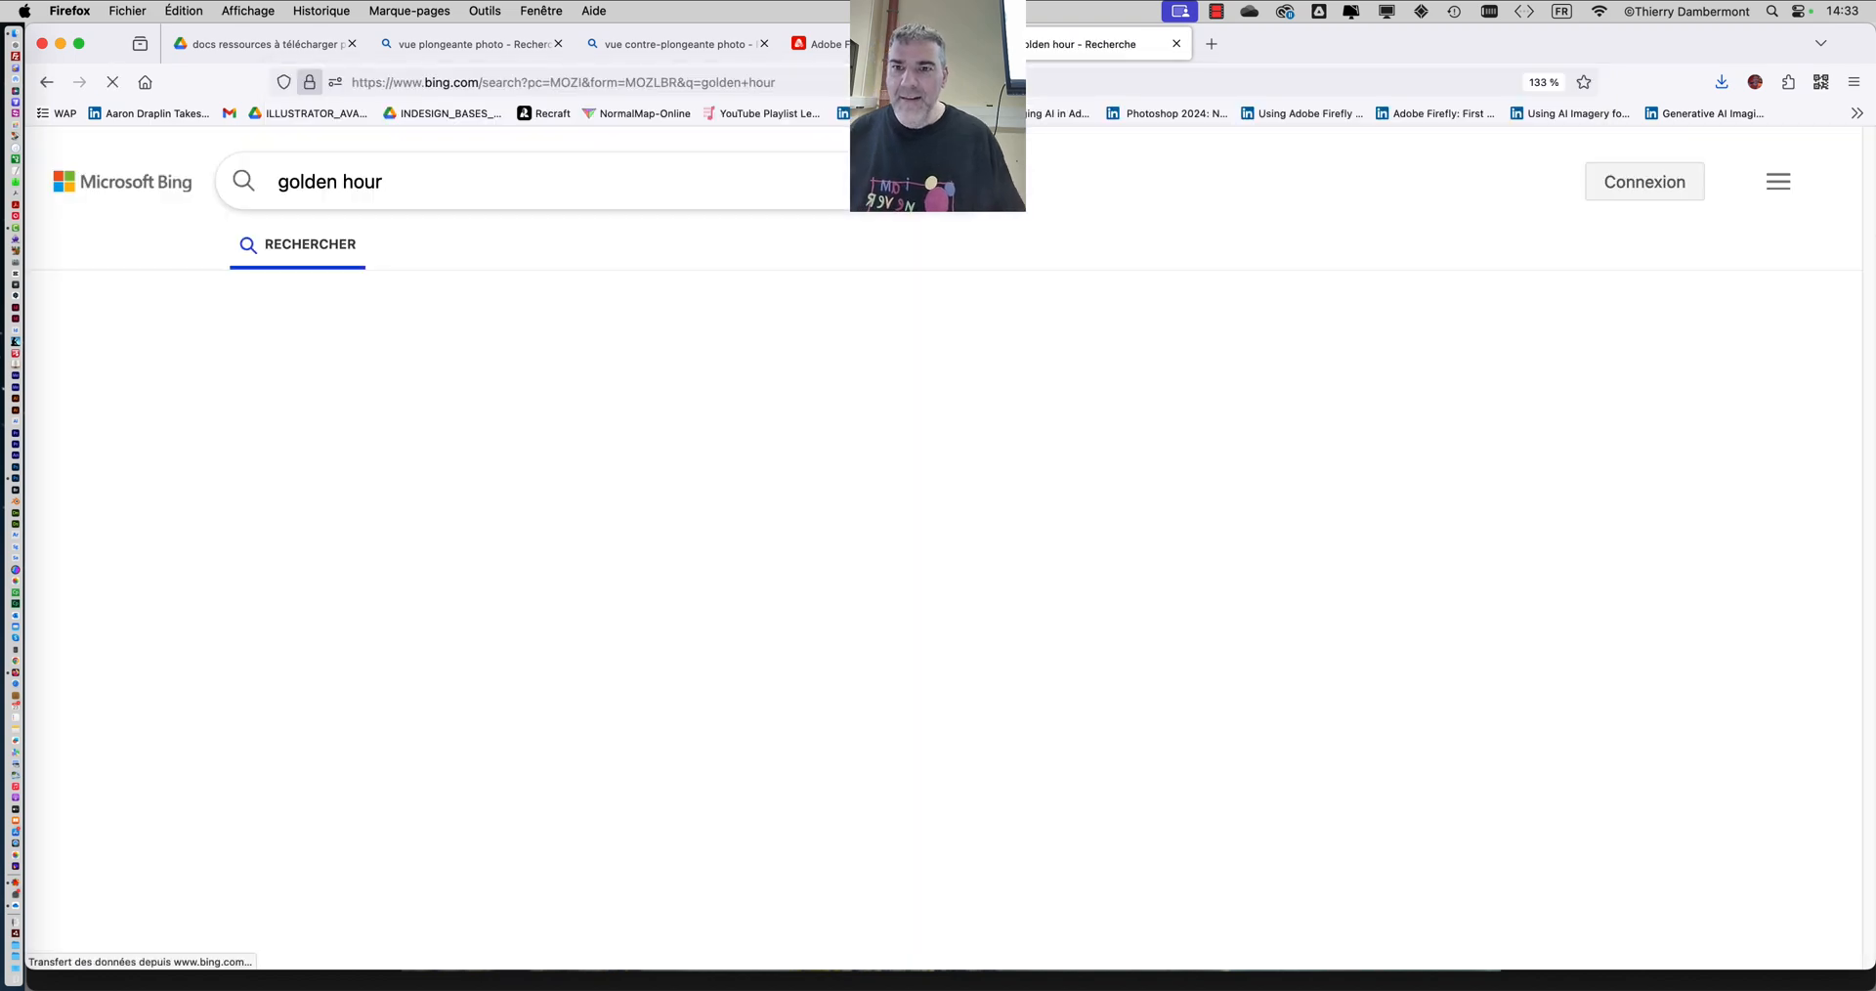
pyautogui.click(629, 254)
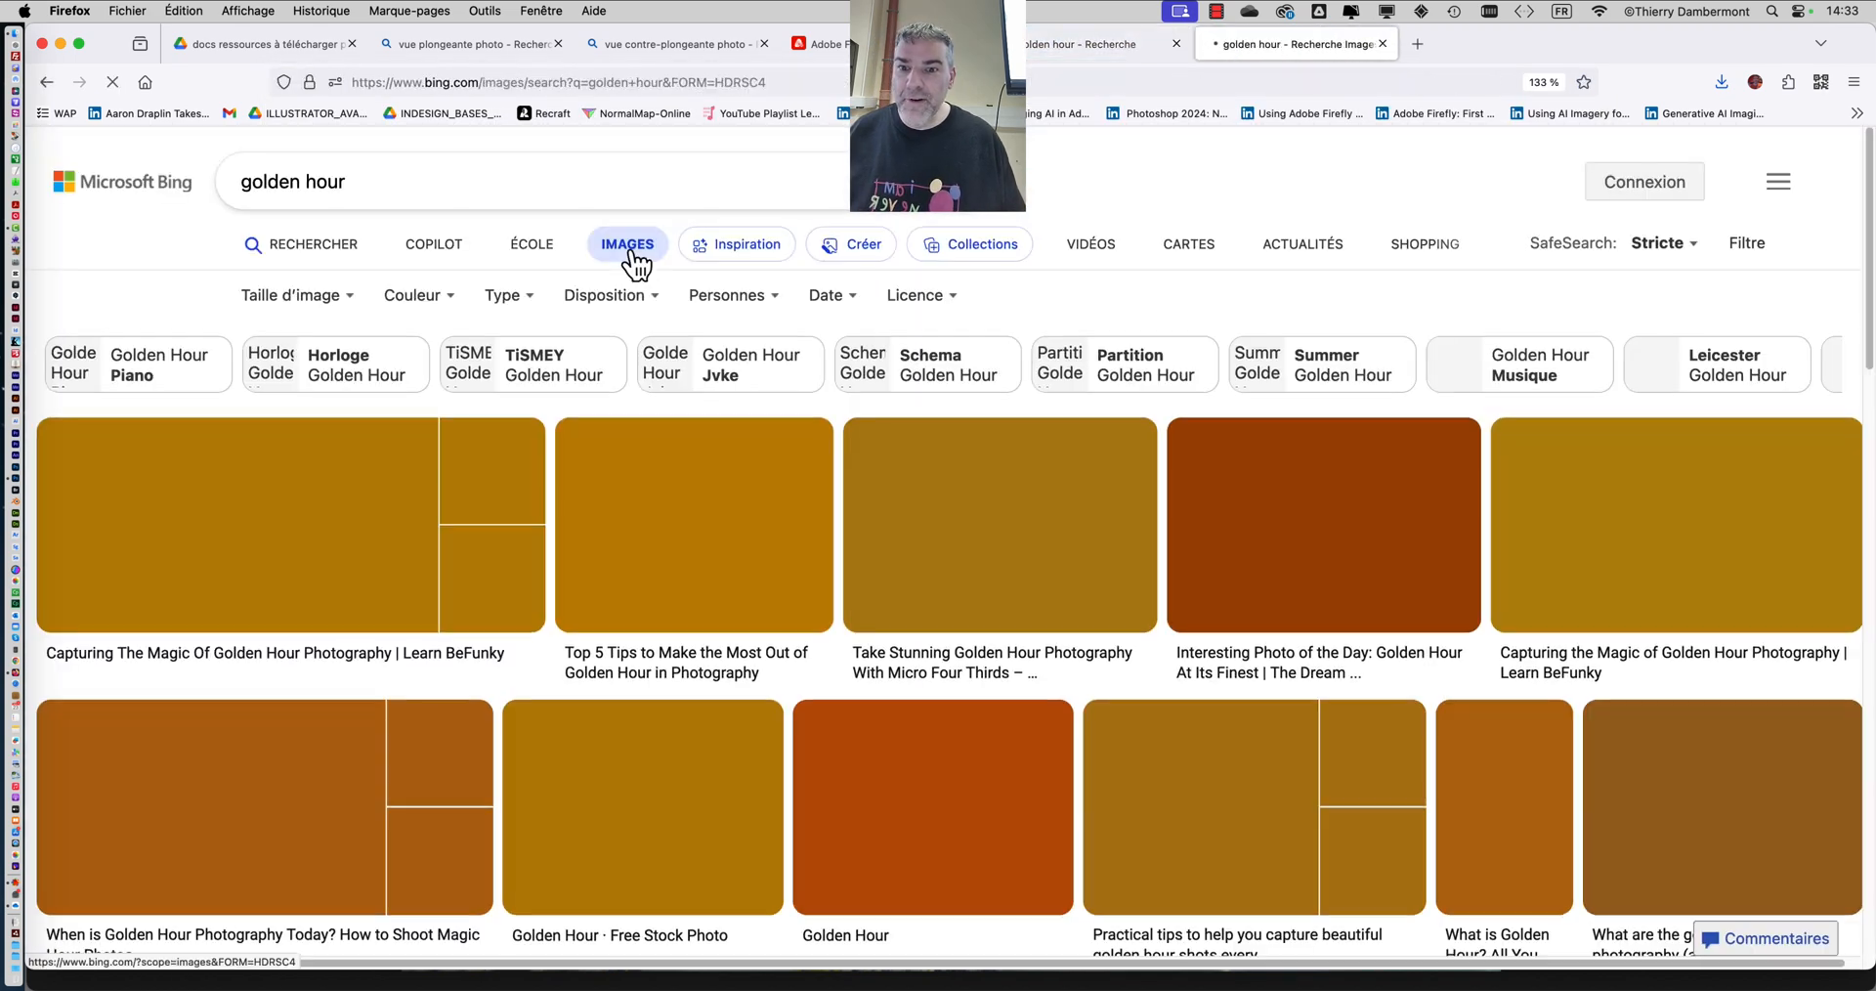
# - Enlarge the golden hour photo of sun rays passing through a tree in a meadow, and close it
pyautogui.scroll(-5, 1187, 719)
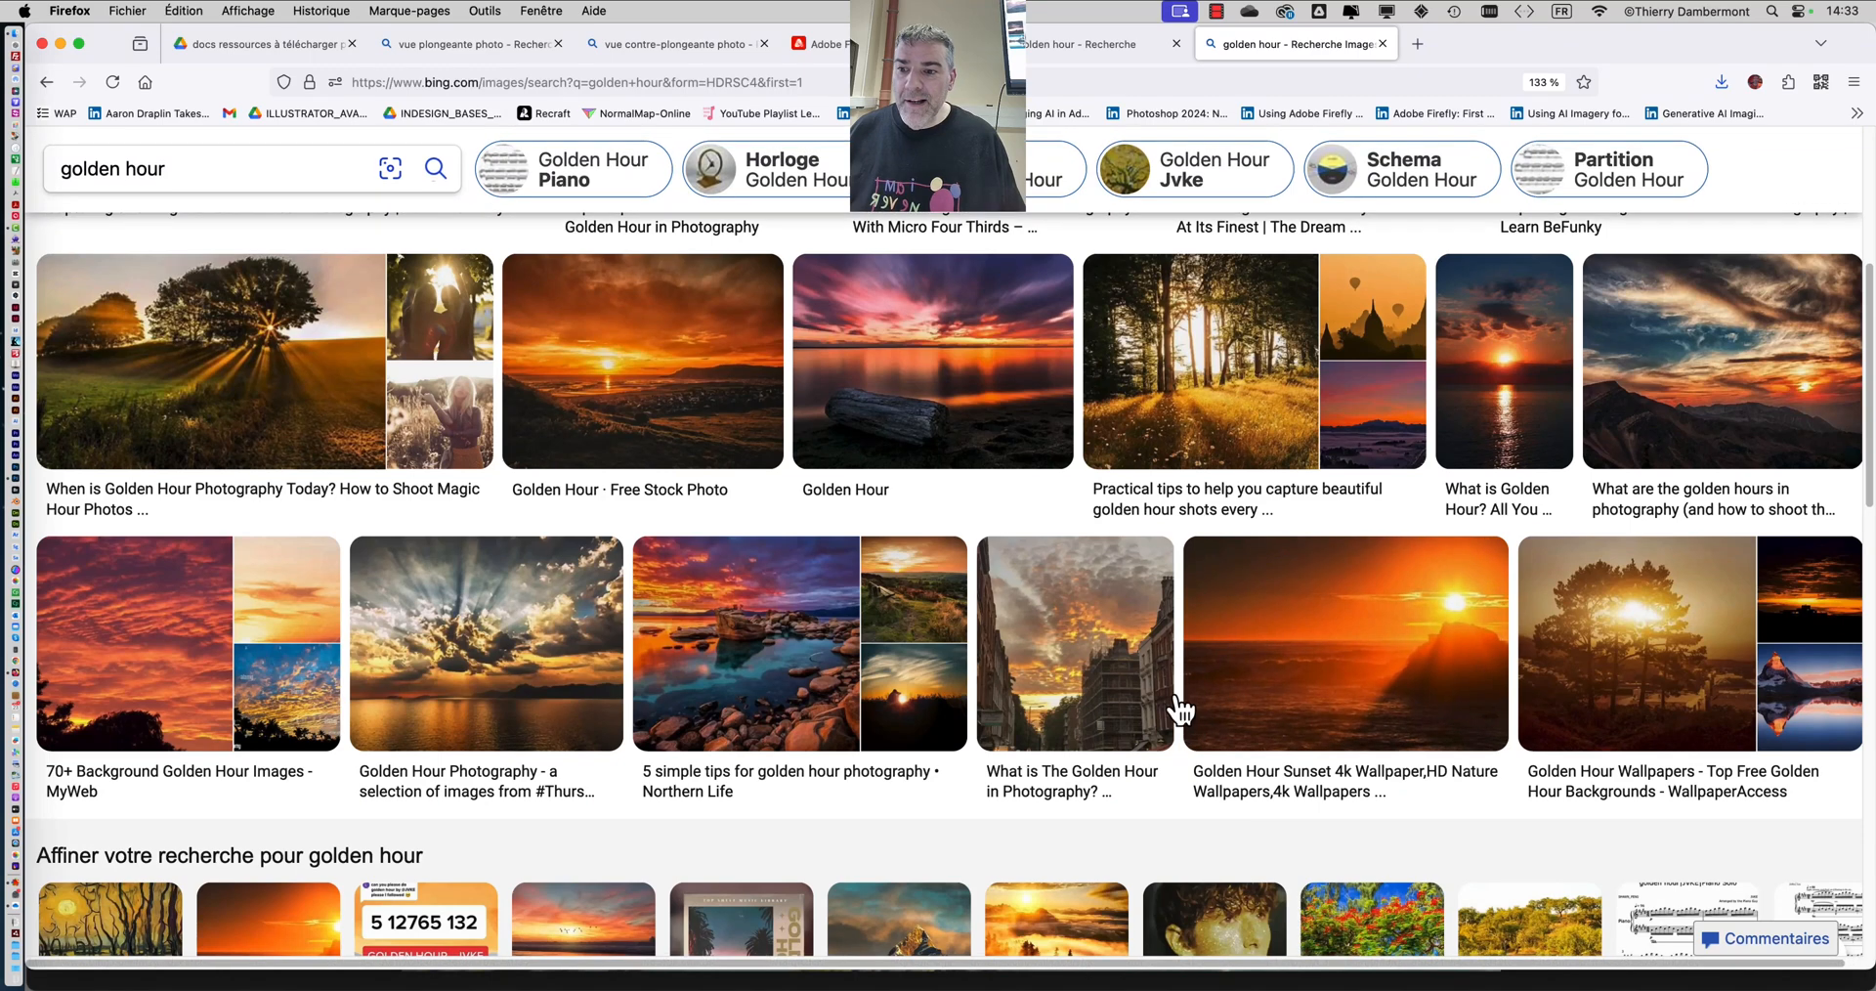
pyautogui.moveTo(343, 407)
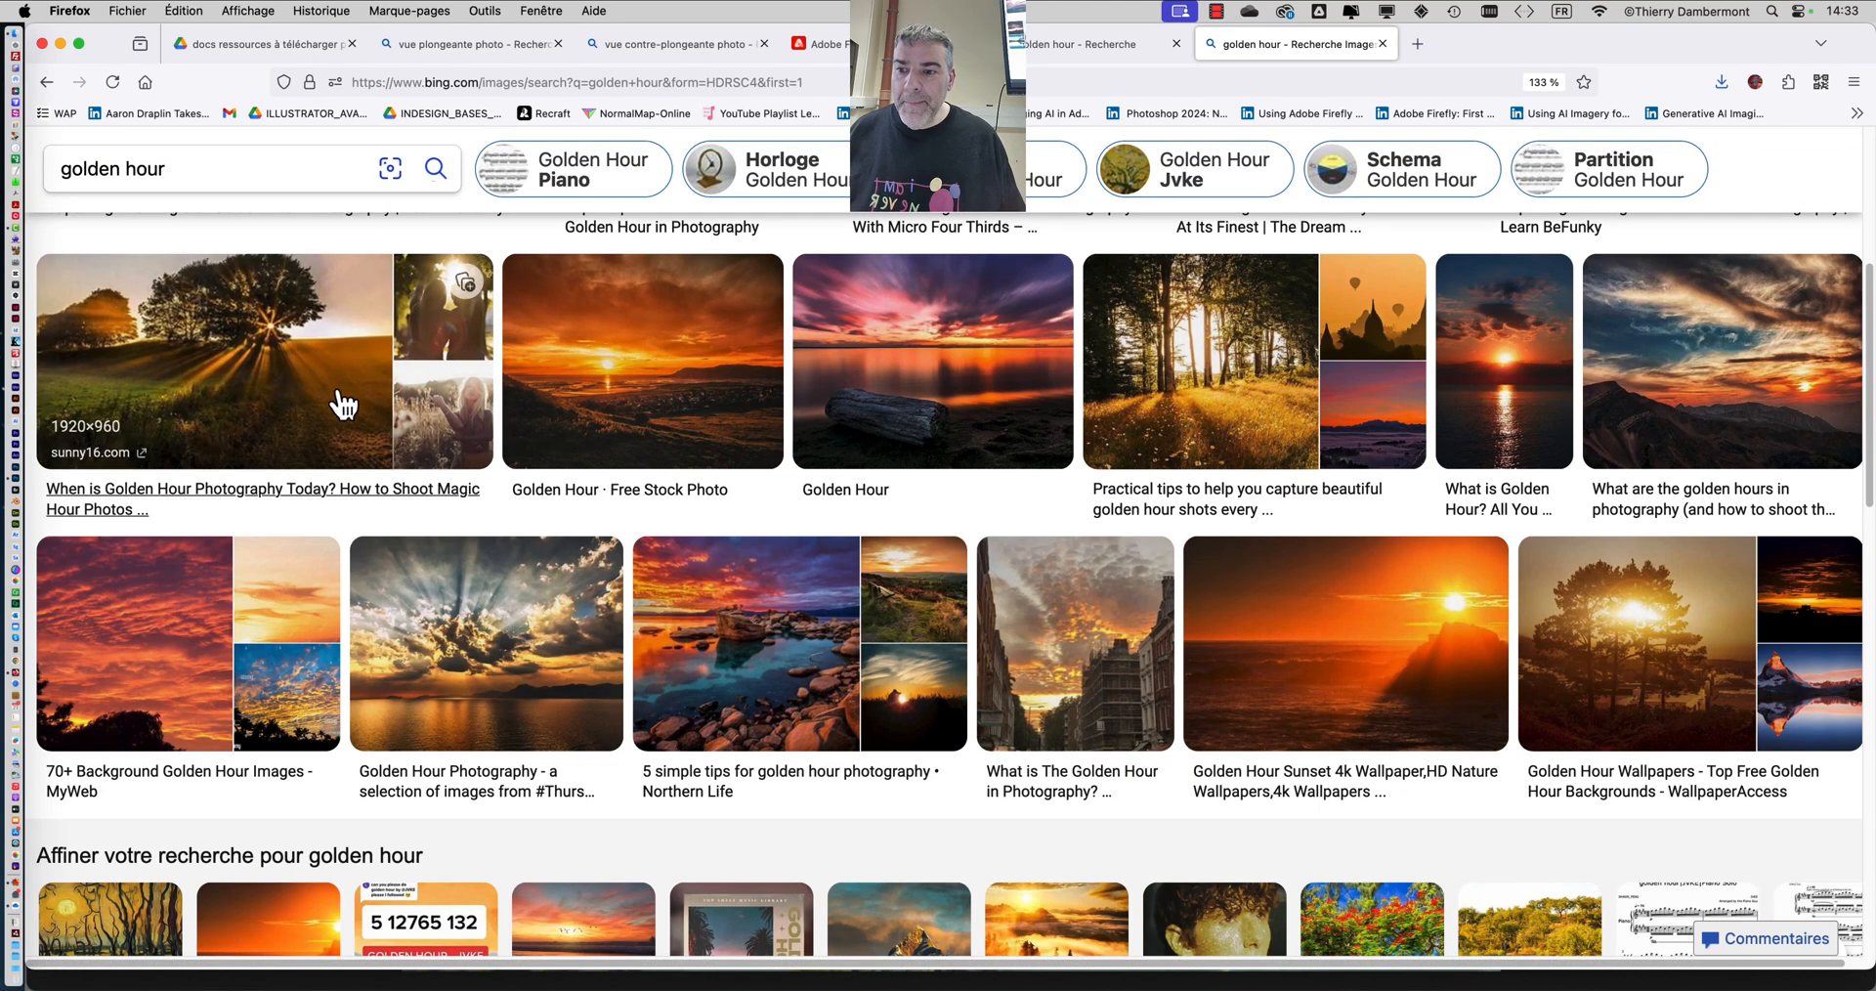
pyautogui.click(127, 440)
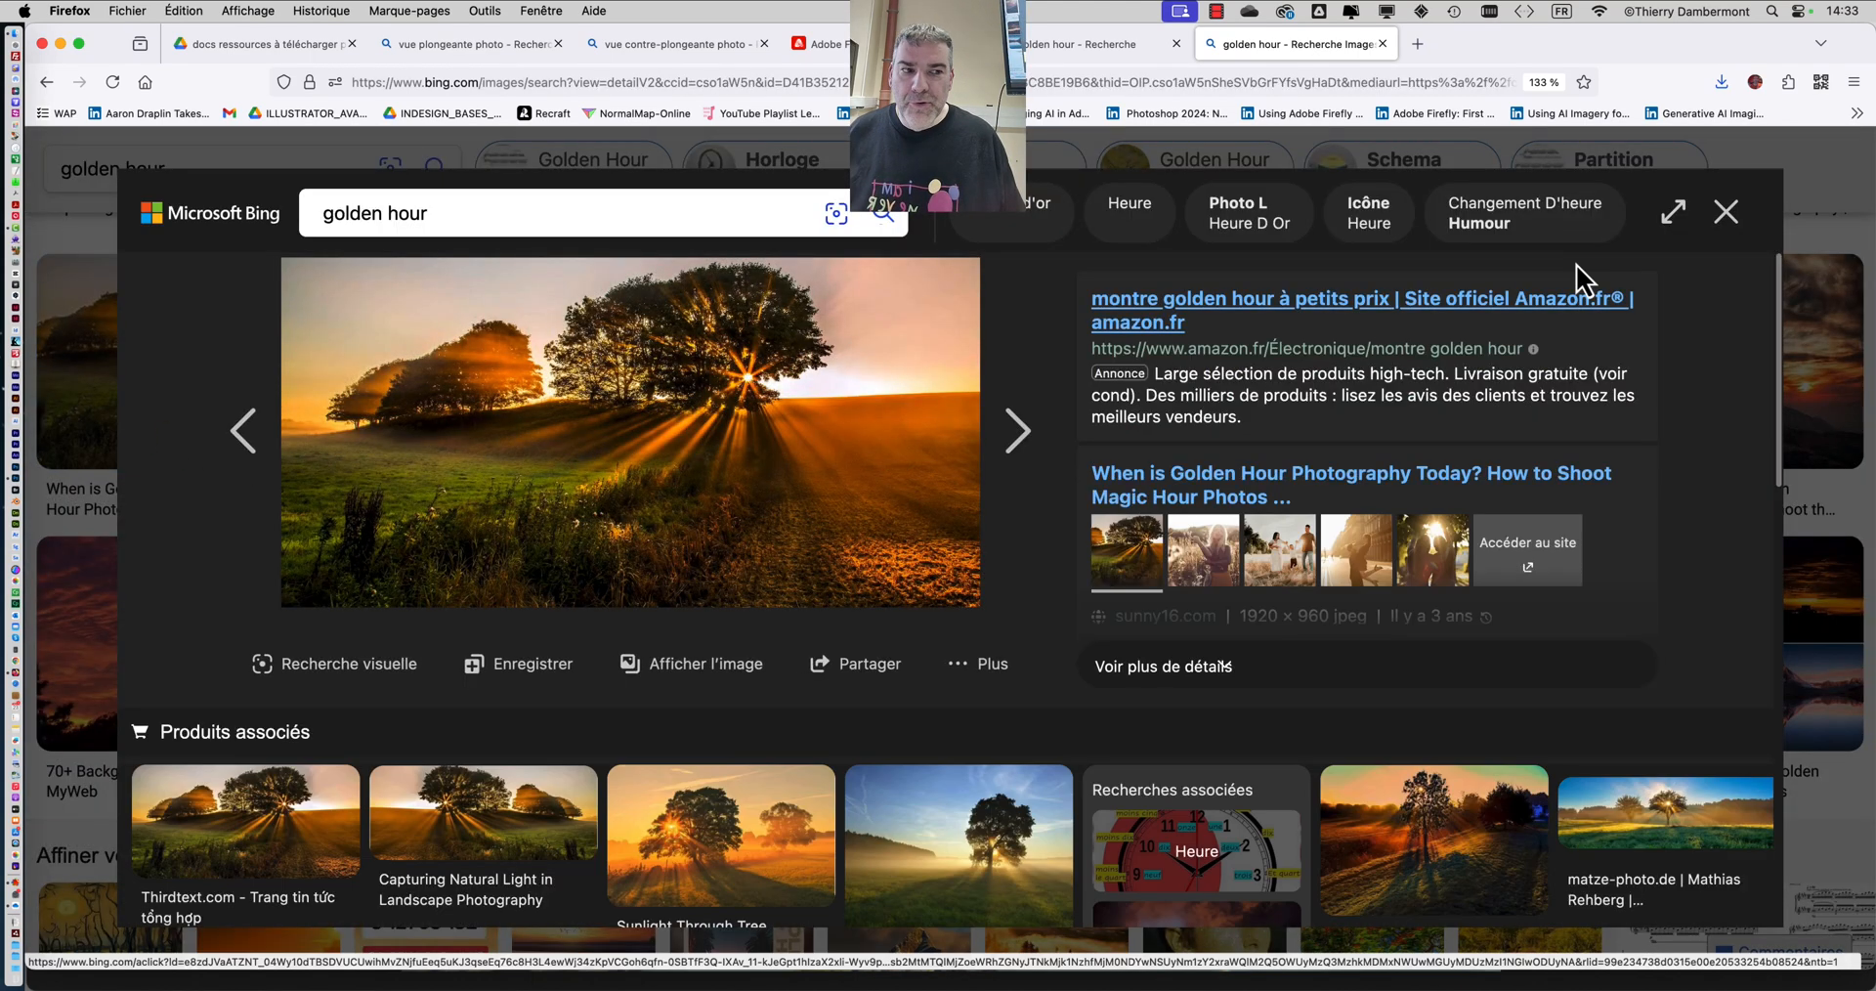
pyautogui.click(1728, 213)
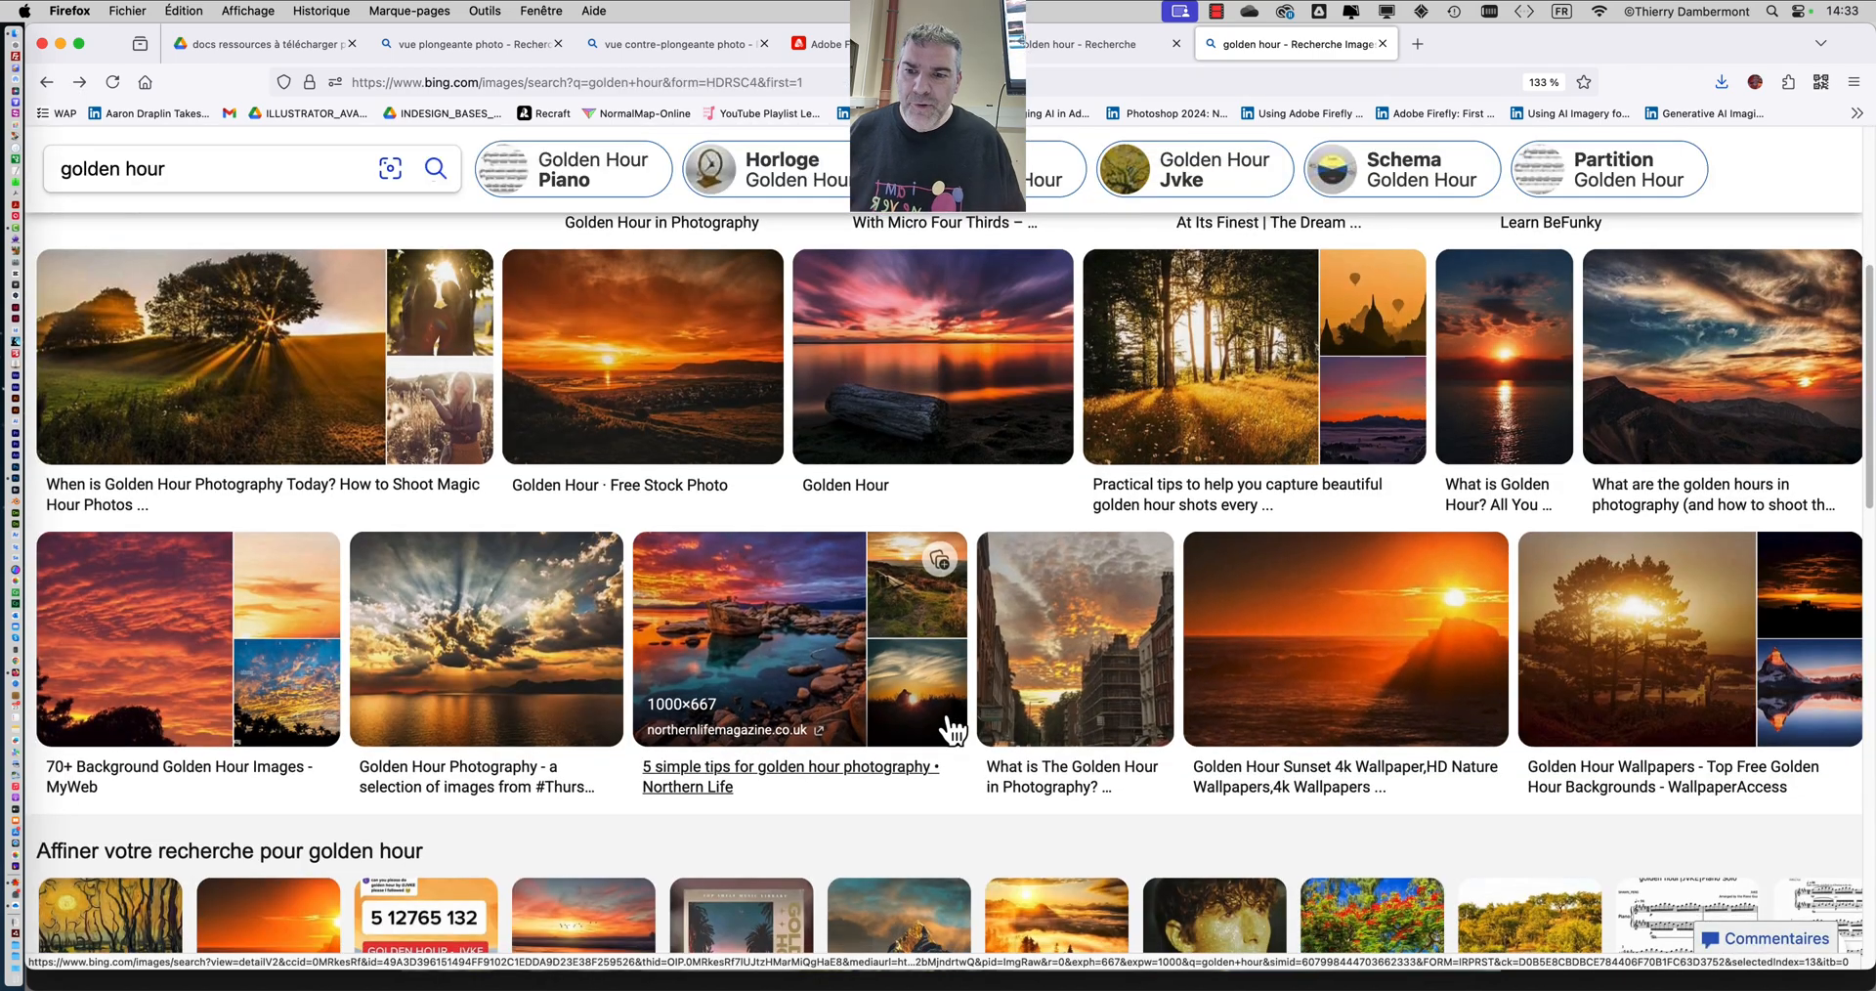
# - Look further through the golden hour photos, enlarge the one of city towers in warm light, and close it
pyautogui.scroll(-5, 952, 728)
pyautogui.scroll(-5, 952, 728)
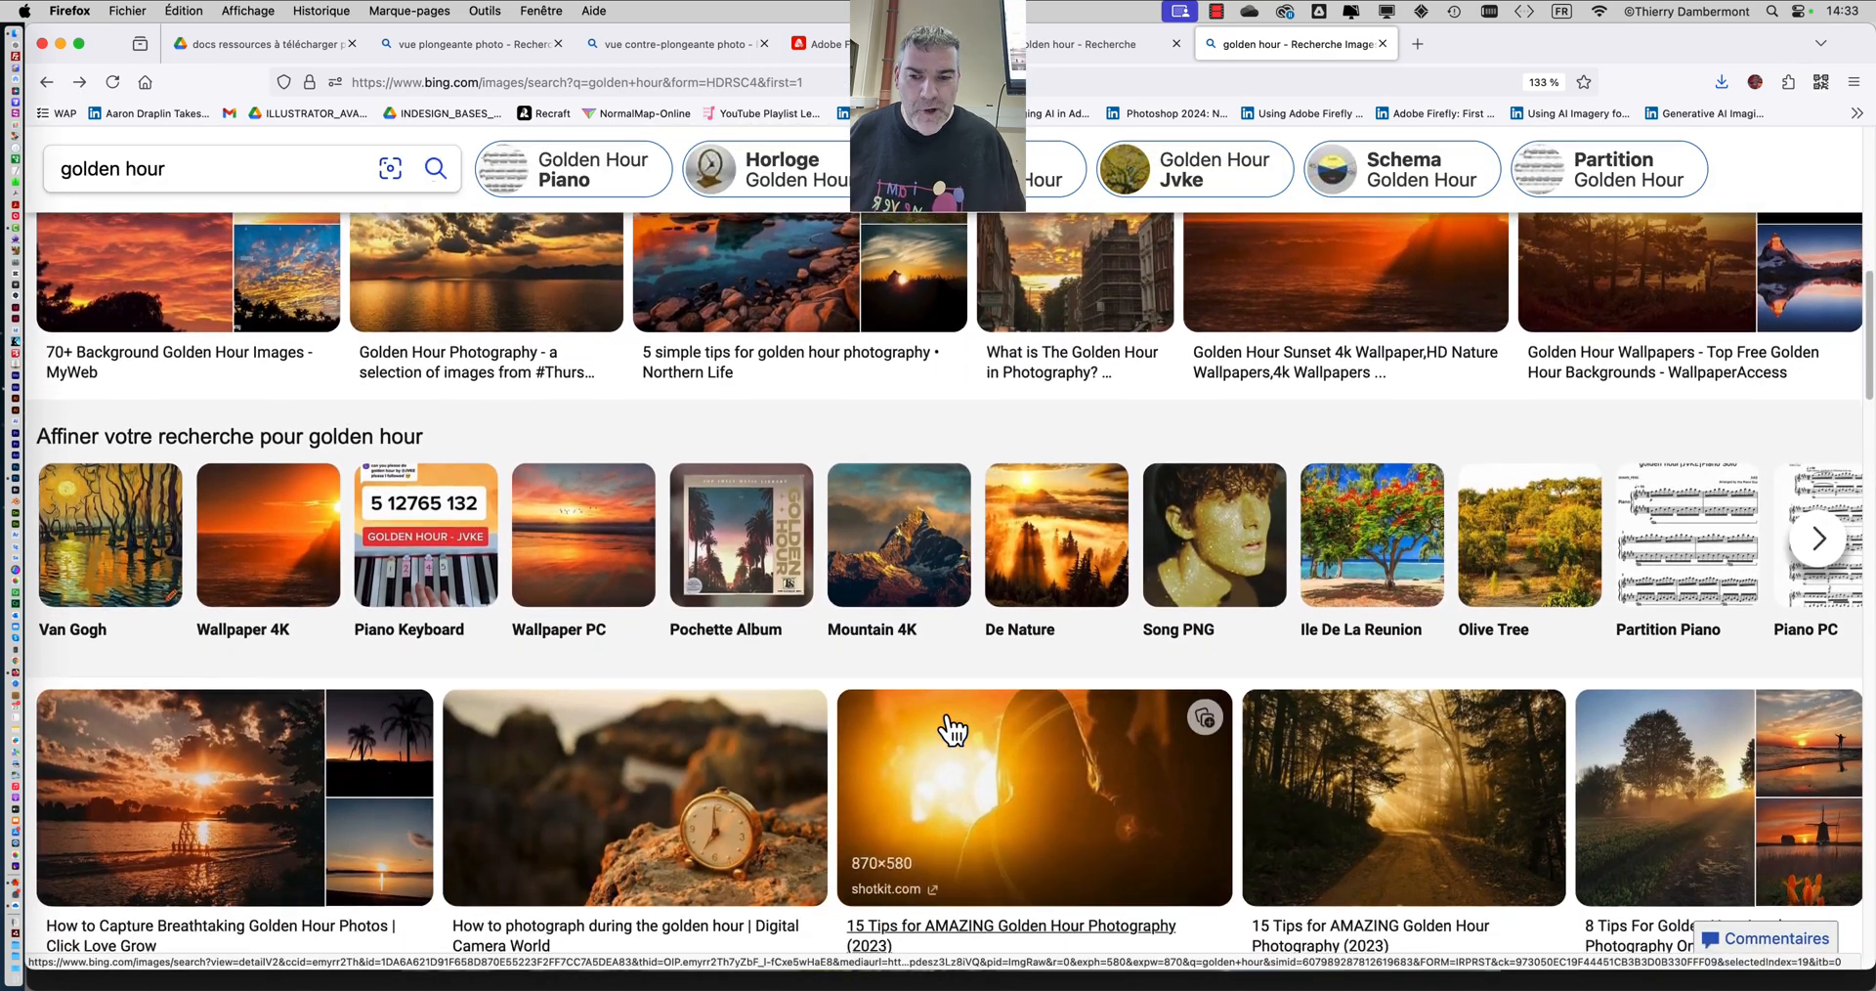
pyautogui.scroll(-5, 953, 731)
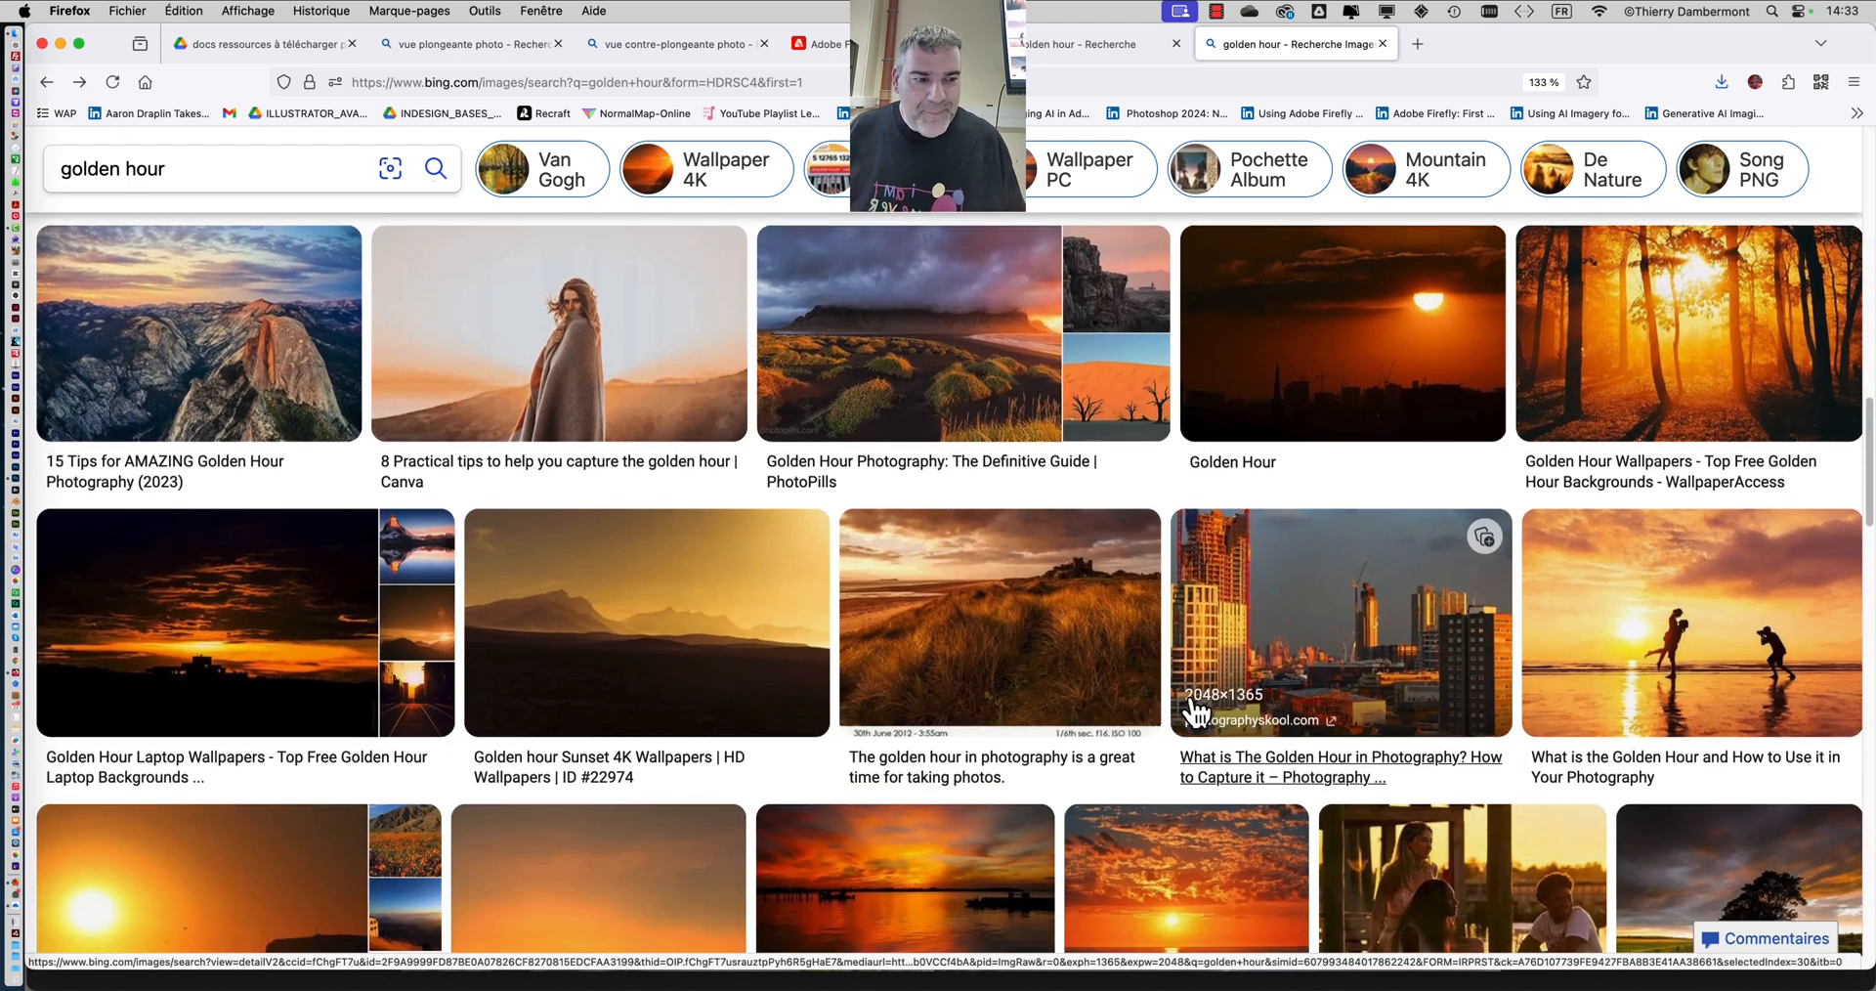
pyautogui.scroll(-3, 1124, 704)
pyautogui.click(1293, 584)
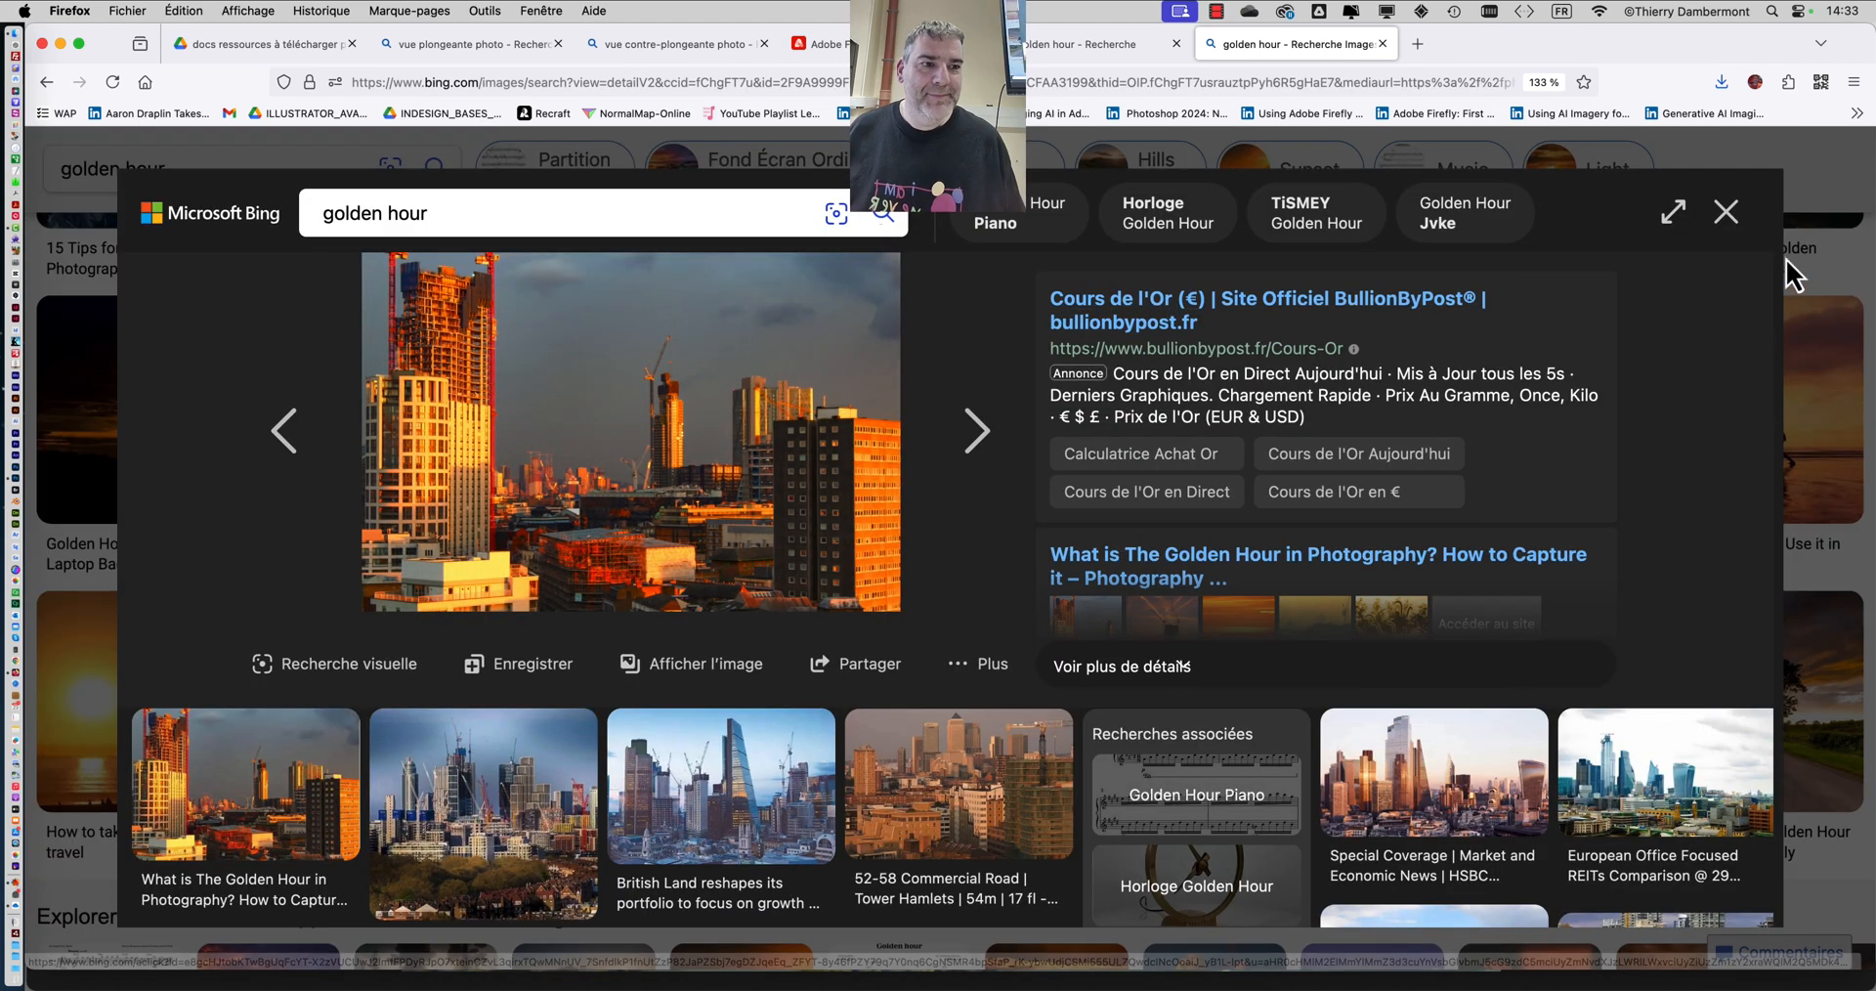
pyautogui.click(1726, 212)
# - Search the images for "golden minute" and look through the results for photography examples
pyautogui.scroll(10, 1251, 577)
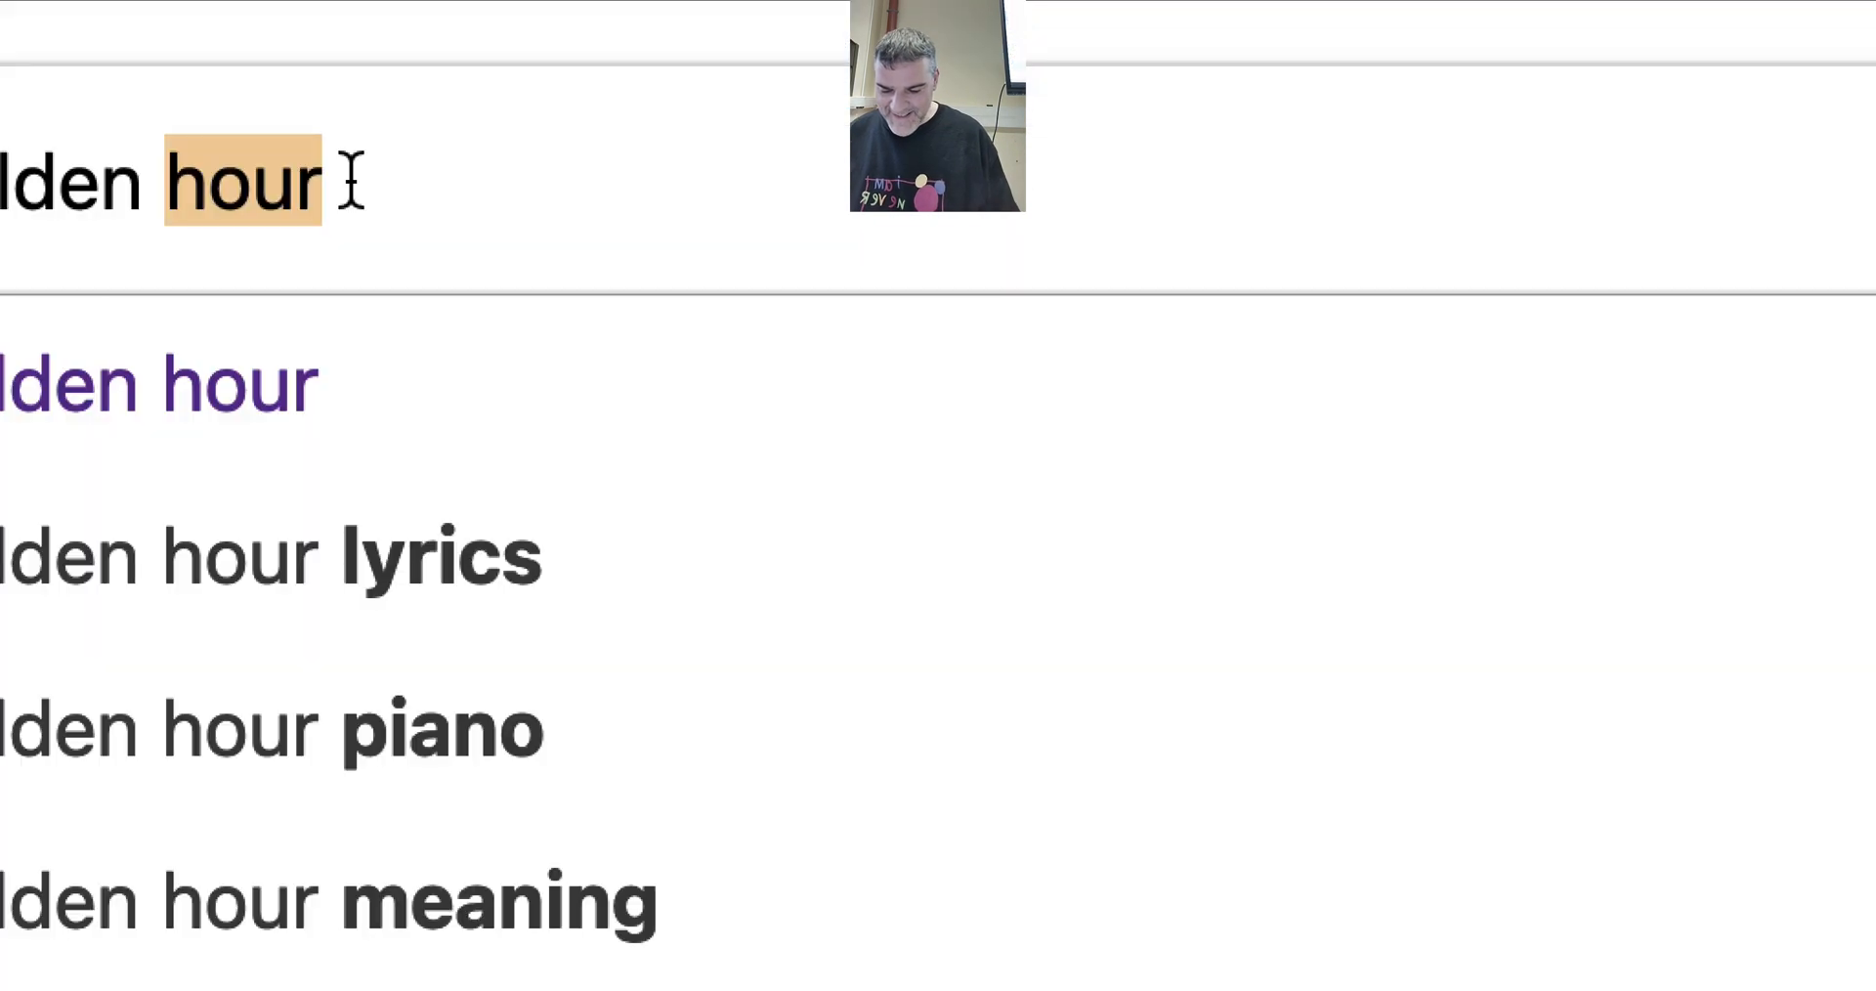
pyautogui.write('minute')
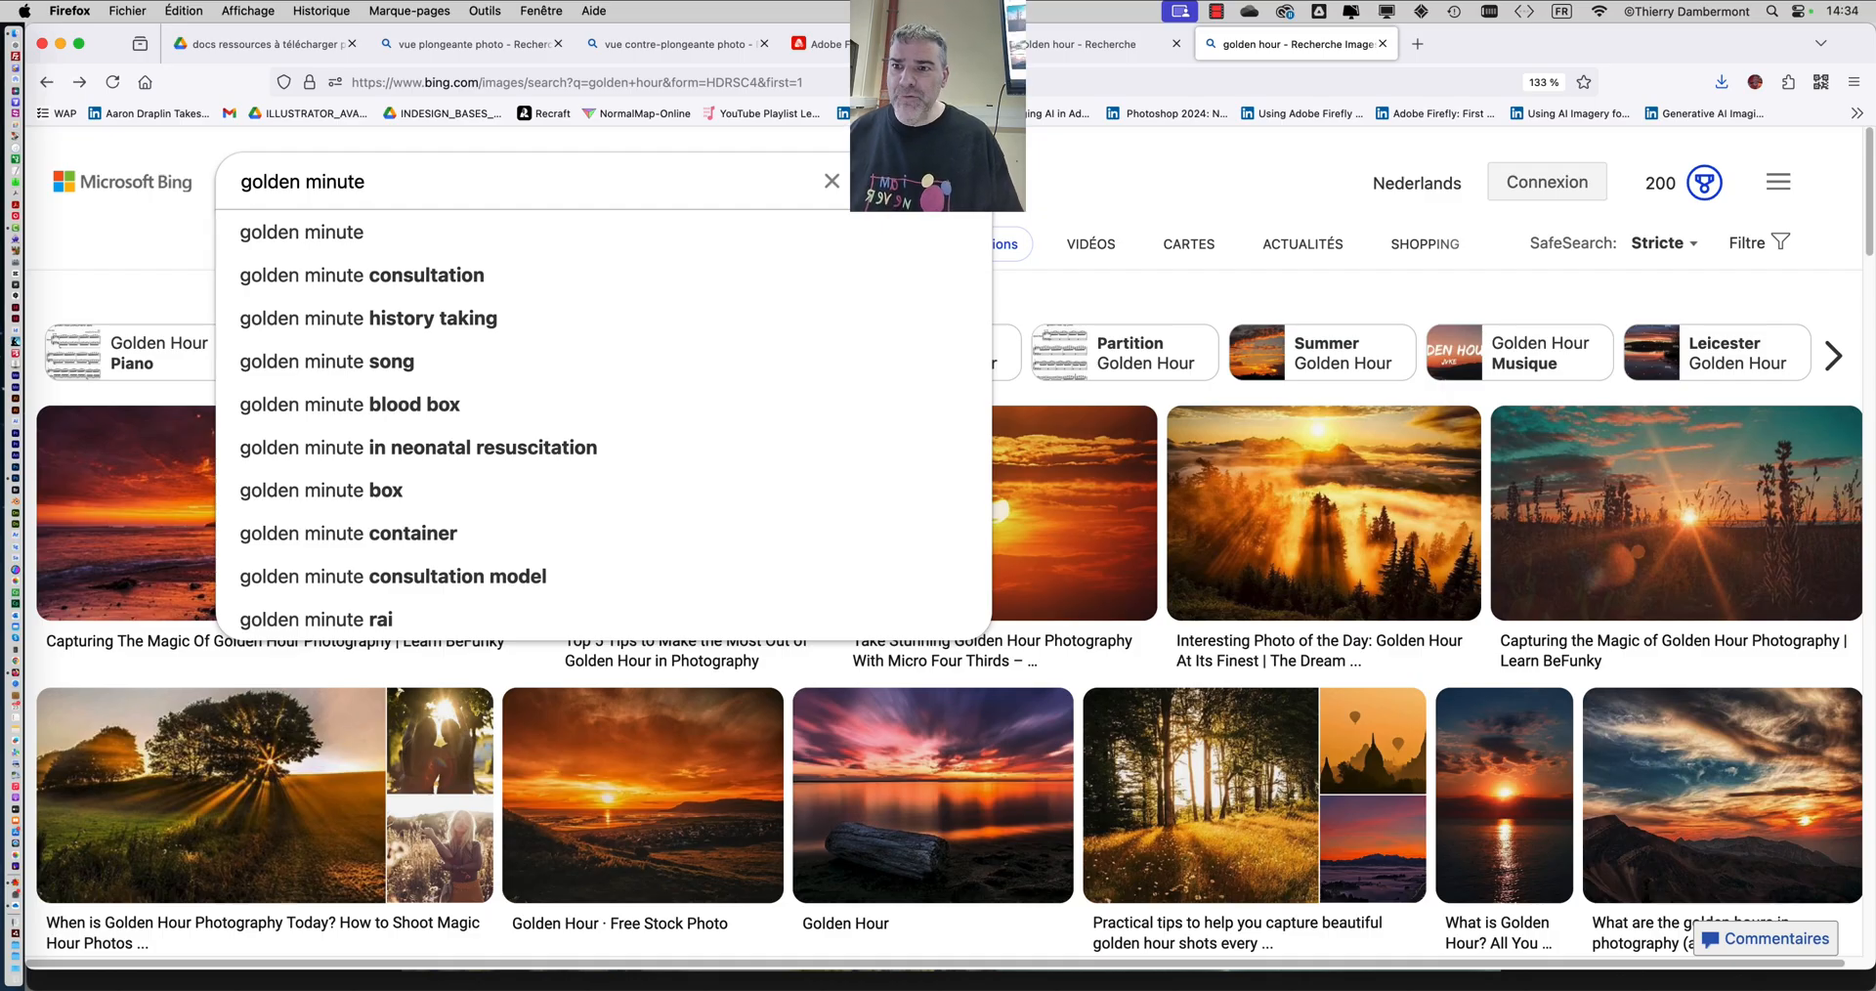
pyautogui.press('Return')
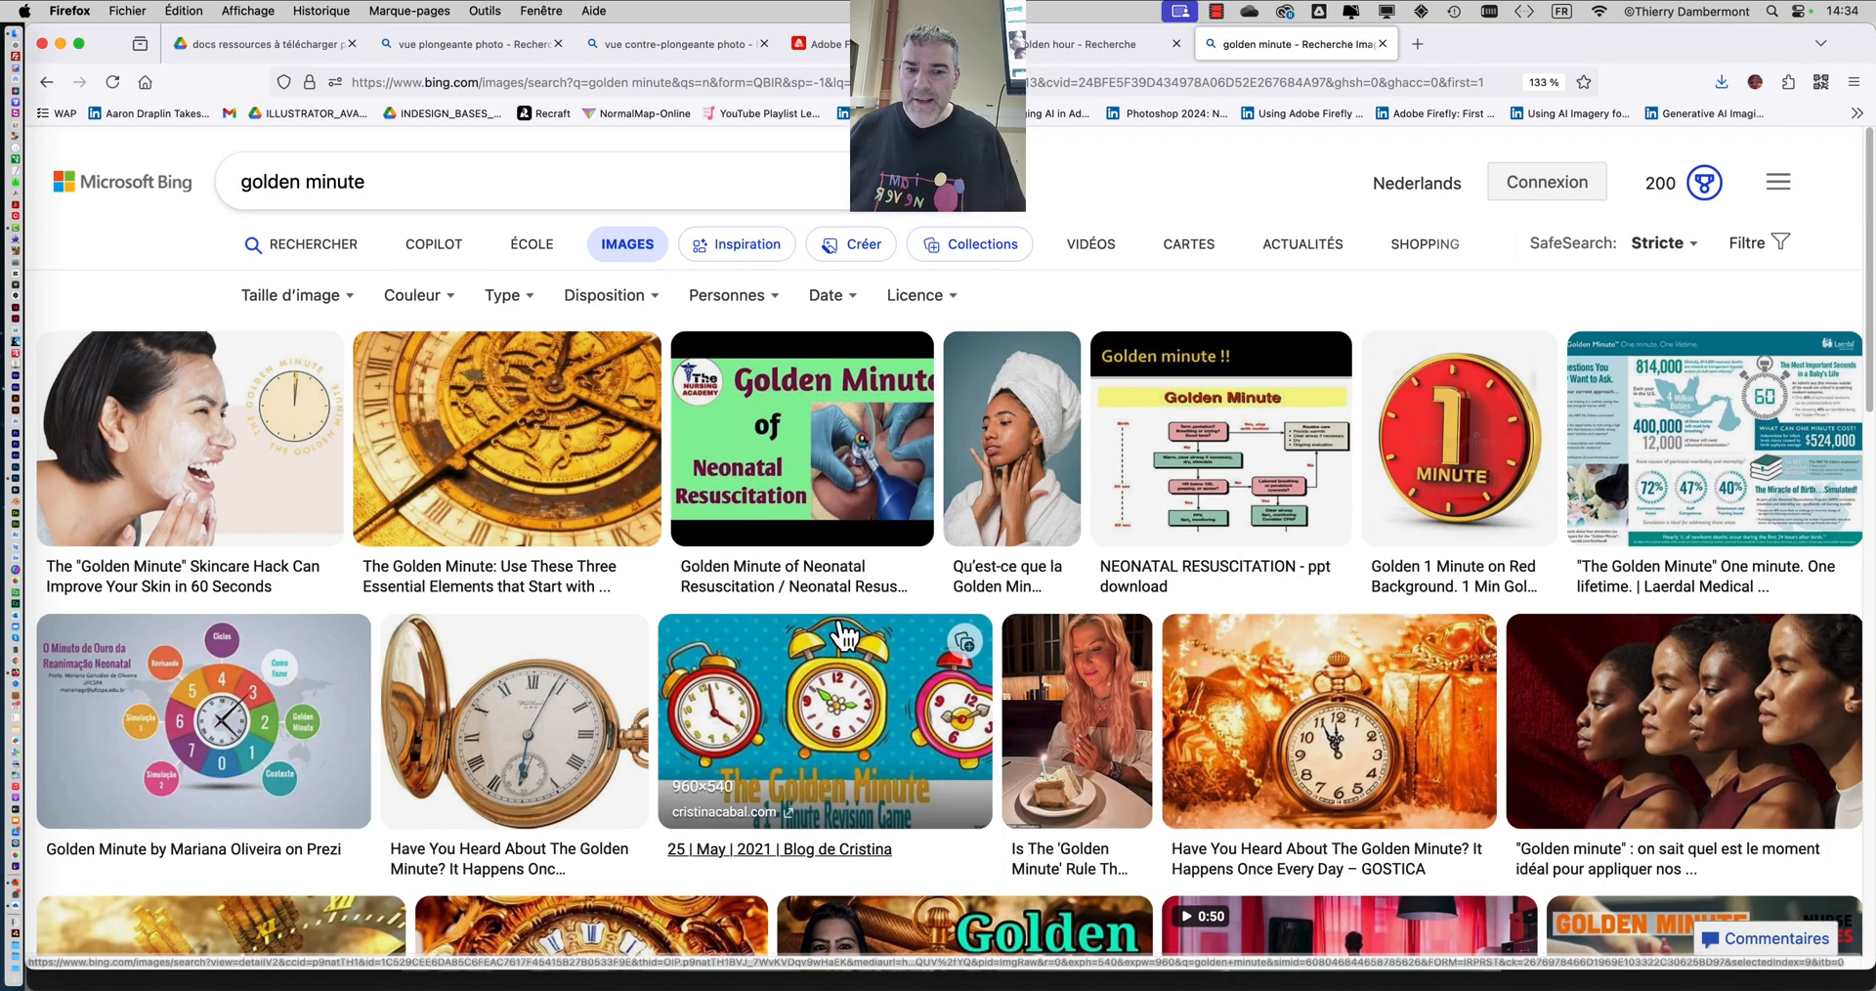
pyautogui.scroll(-5, 842, 635)
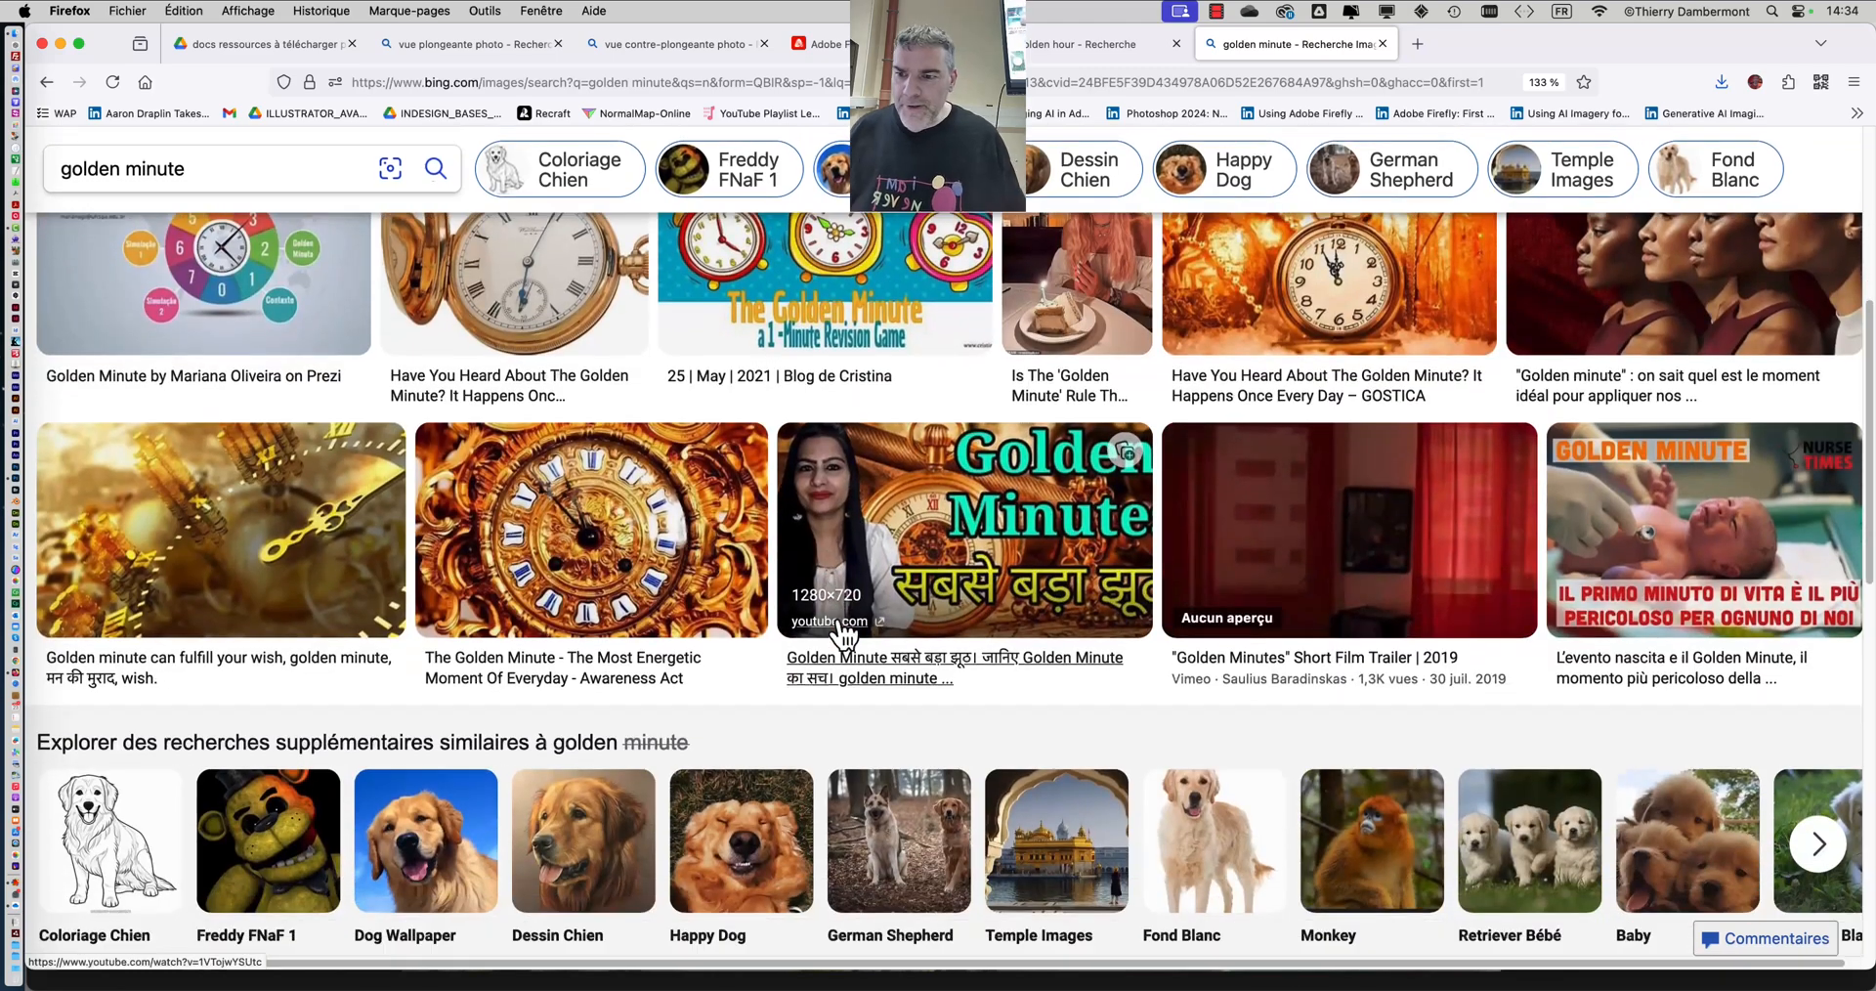
pyautogui.scroll(-5, 843, 635)
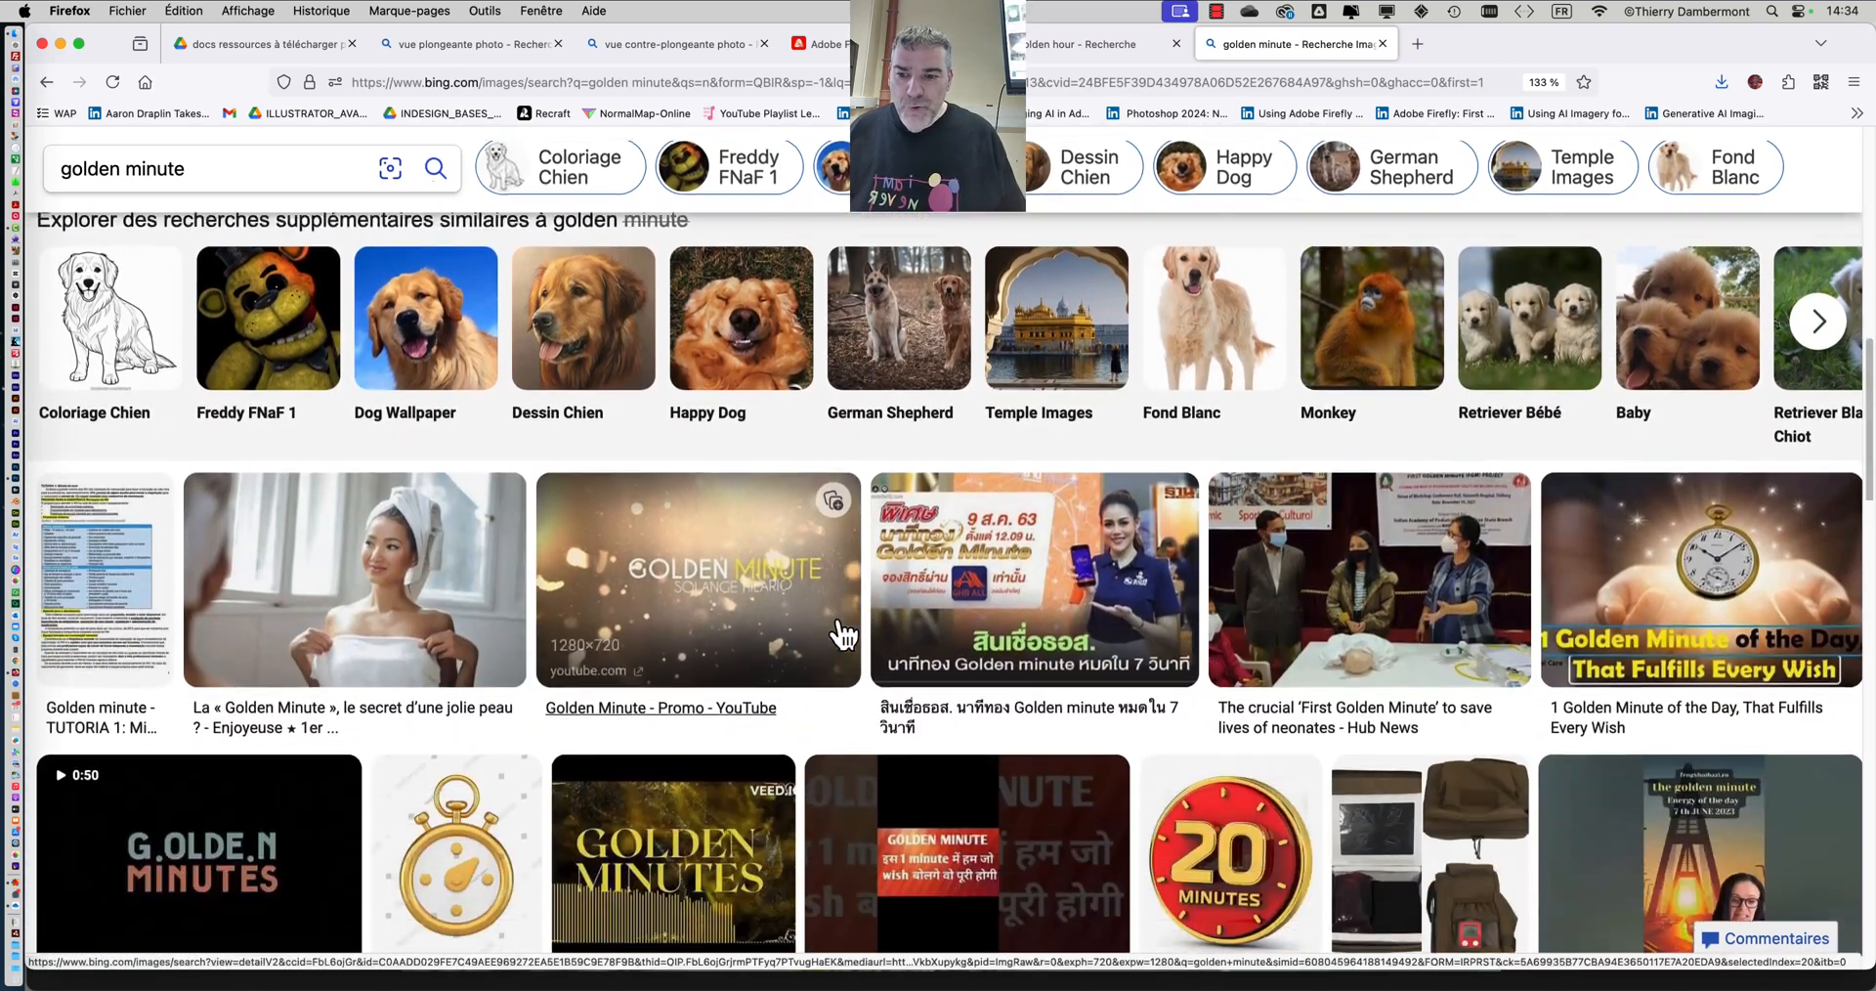
pyautogui.scroll(-4, 843, 635)
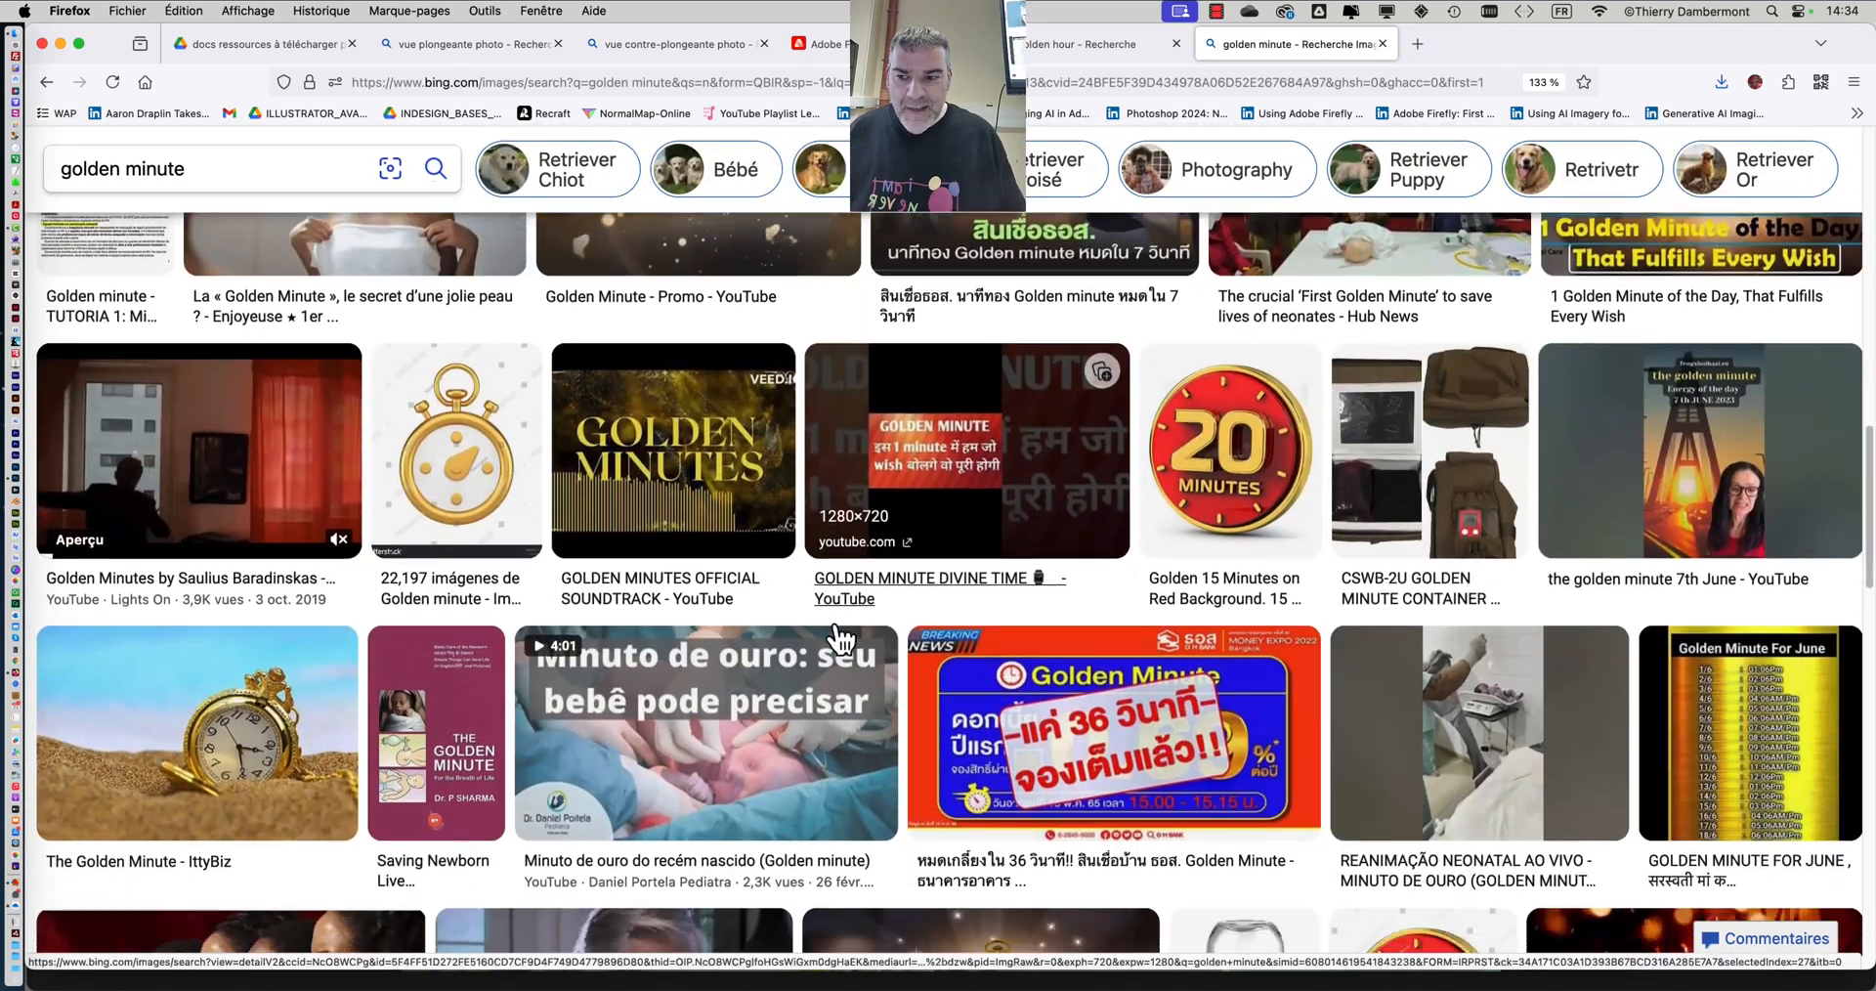
pyautogui.scroll(-5, 841, 637)
# - Refine the image search to "golden minute photo" and look over the results
pyautogui.scroll(20, 840, 637)
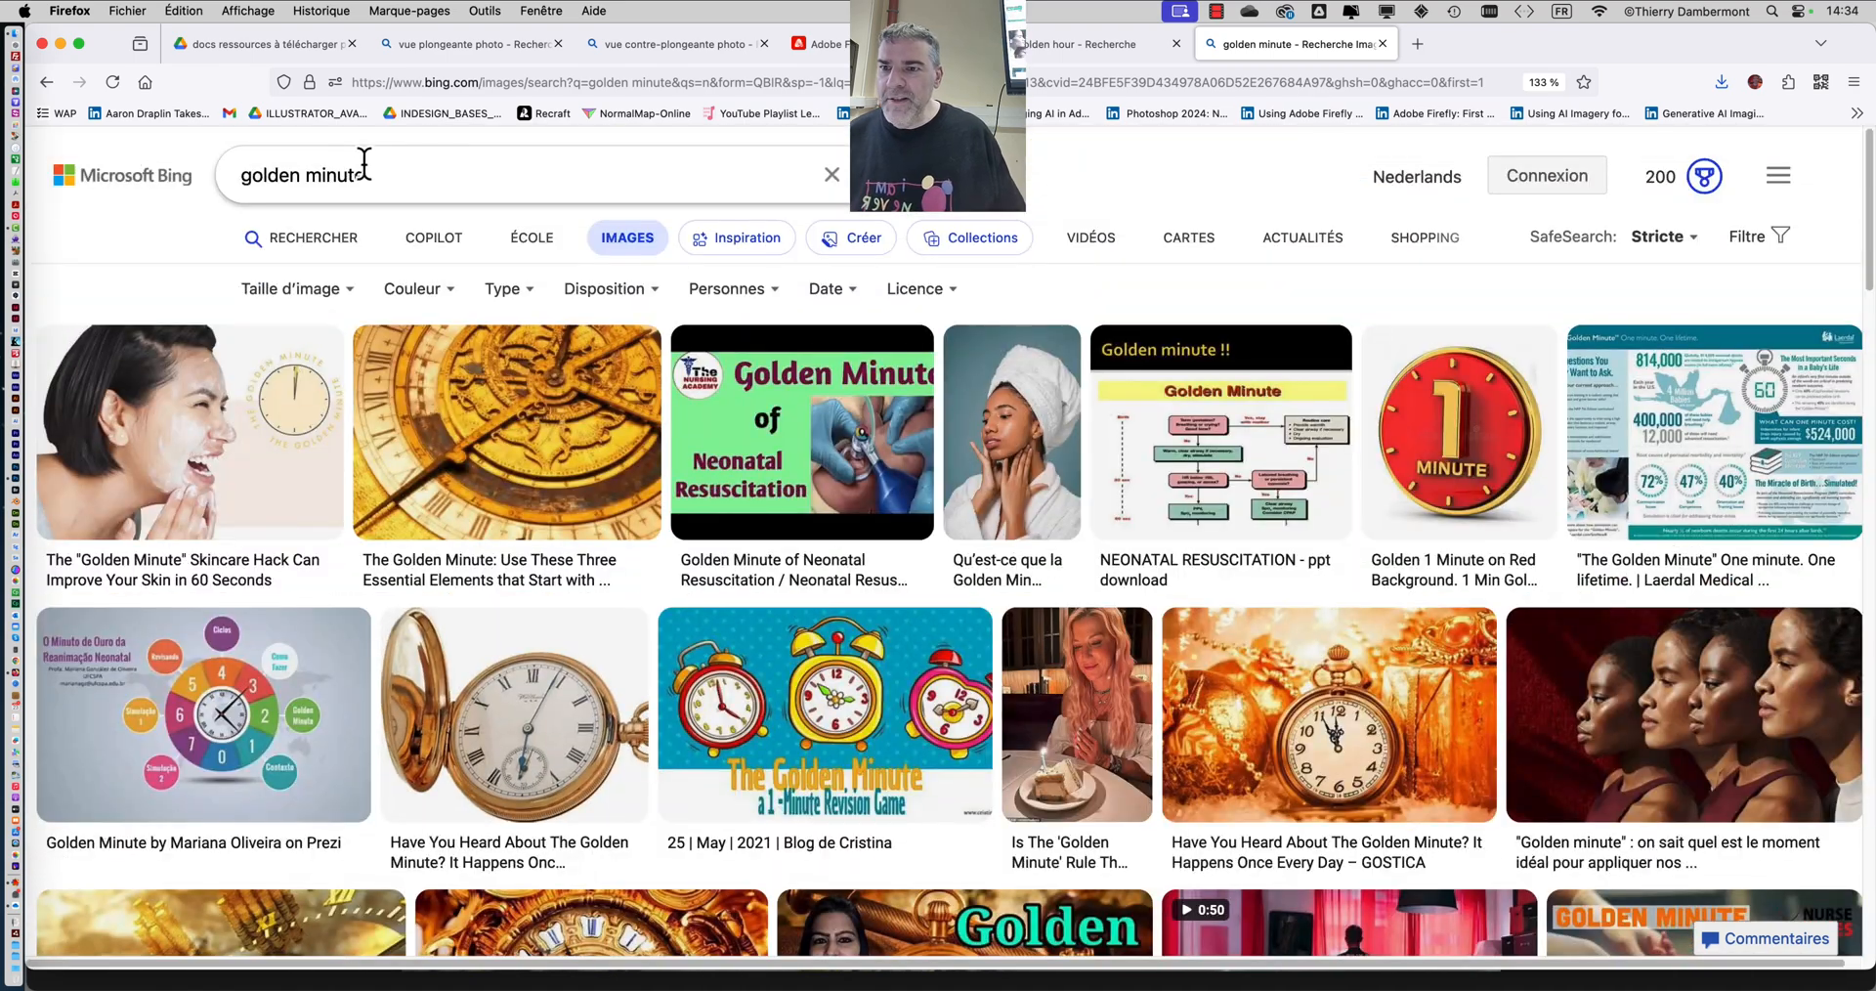
pyautogui.write('photo')
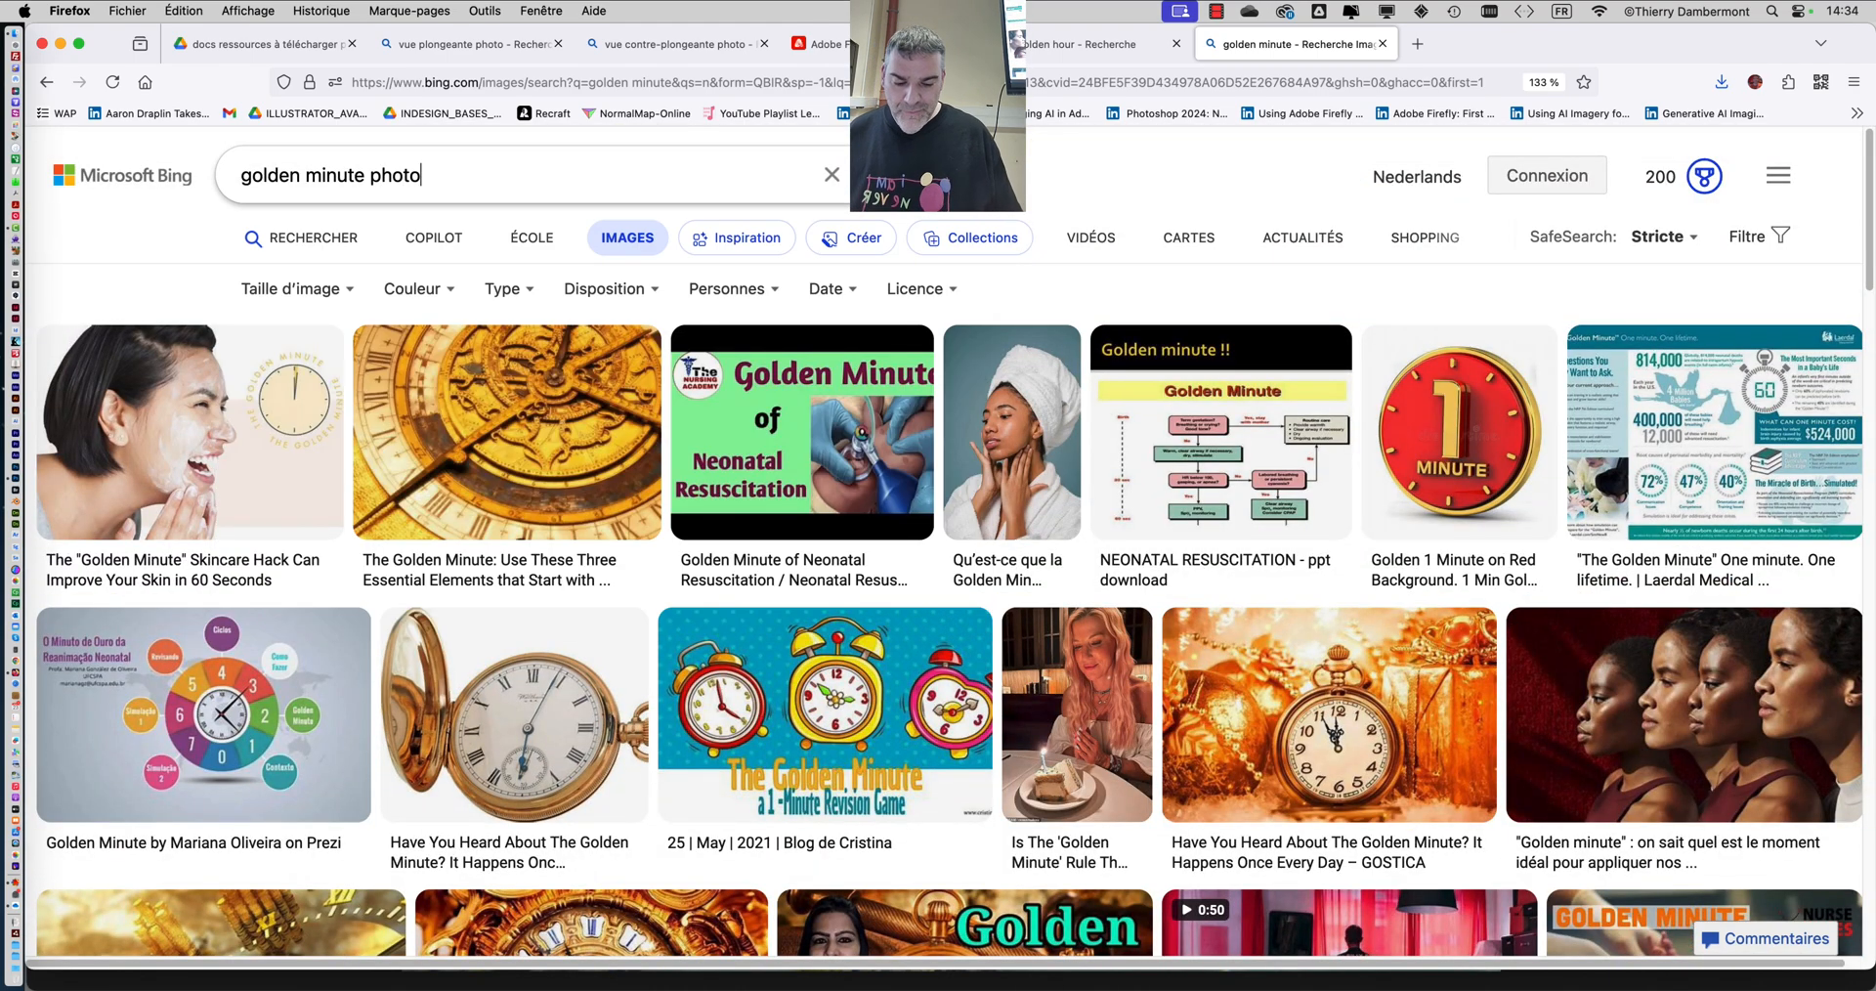
pyautogui.press('Return')
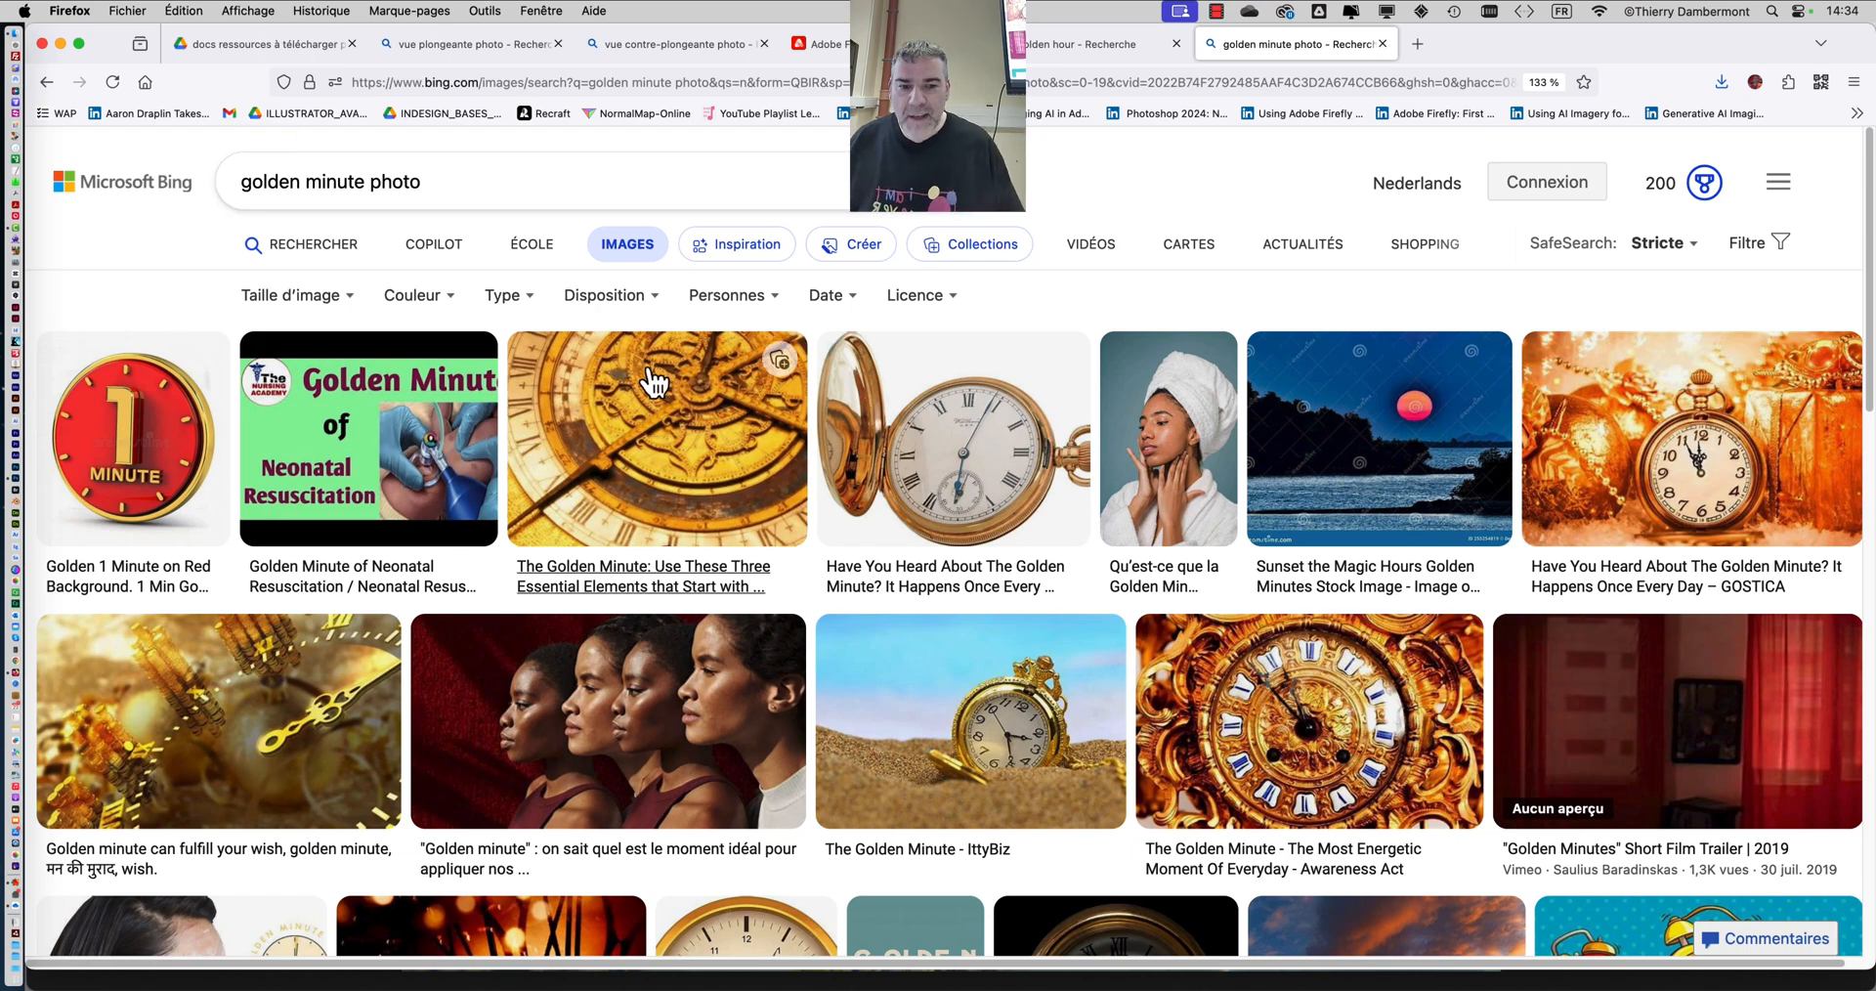
pyautogui.scroll(-4, 723, 442)
# - Refine the image search to "golden minute photo examples" and browse the results for pictures of the golden light
pyautogui.scroll(5, 724, 442)
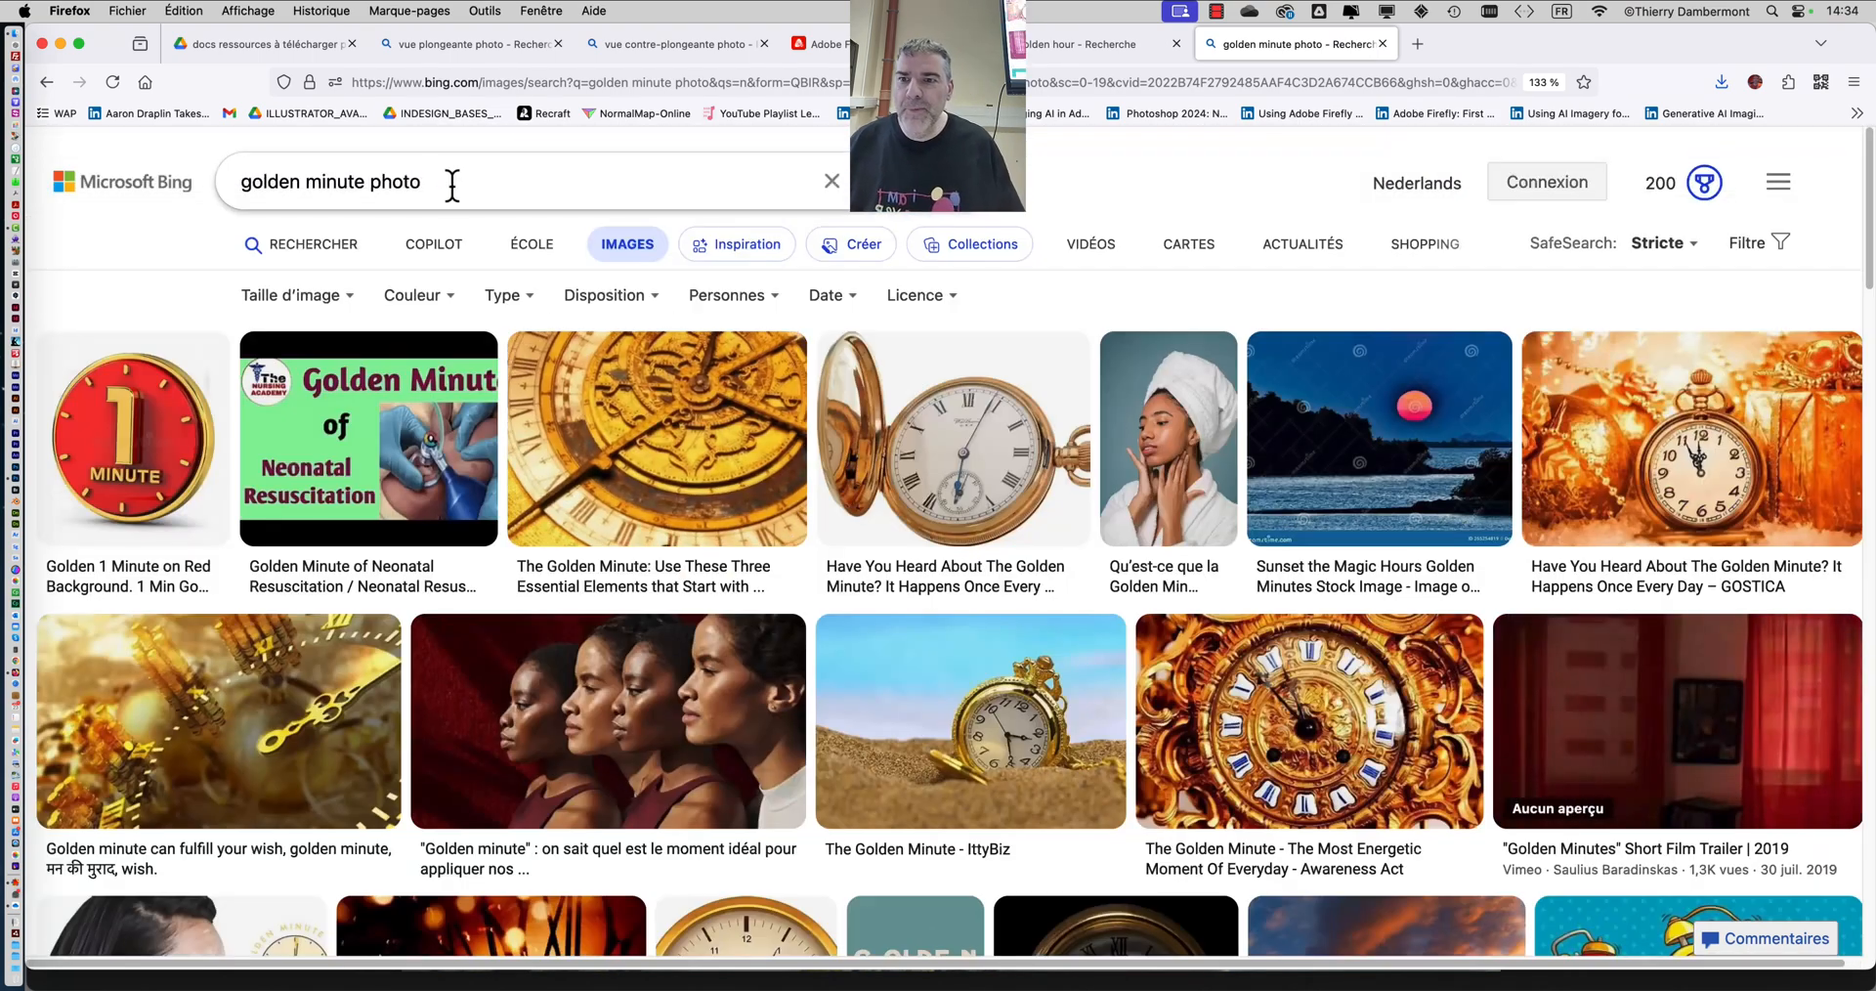
pyautogui.write('examples')
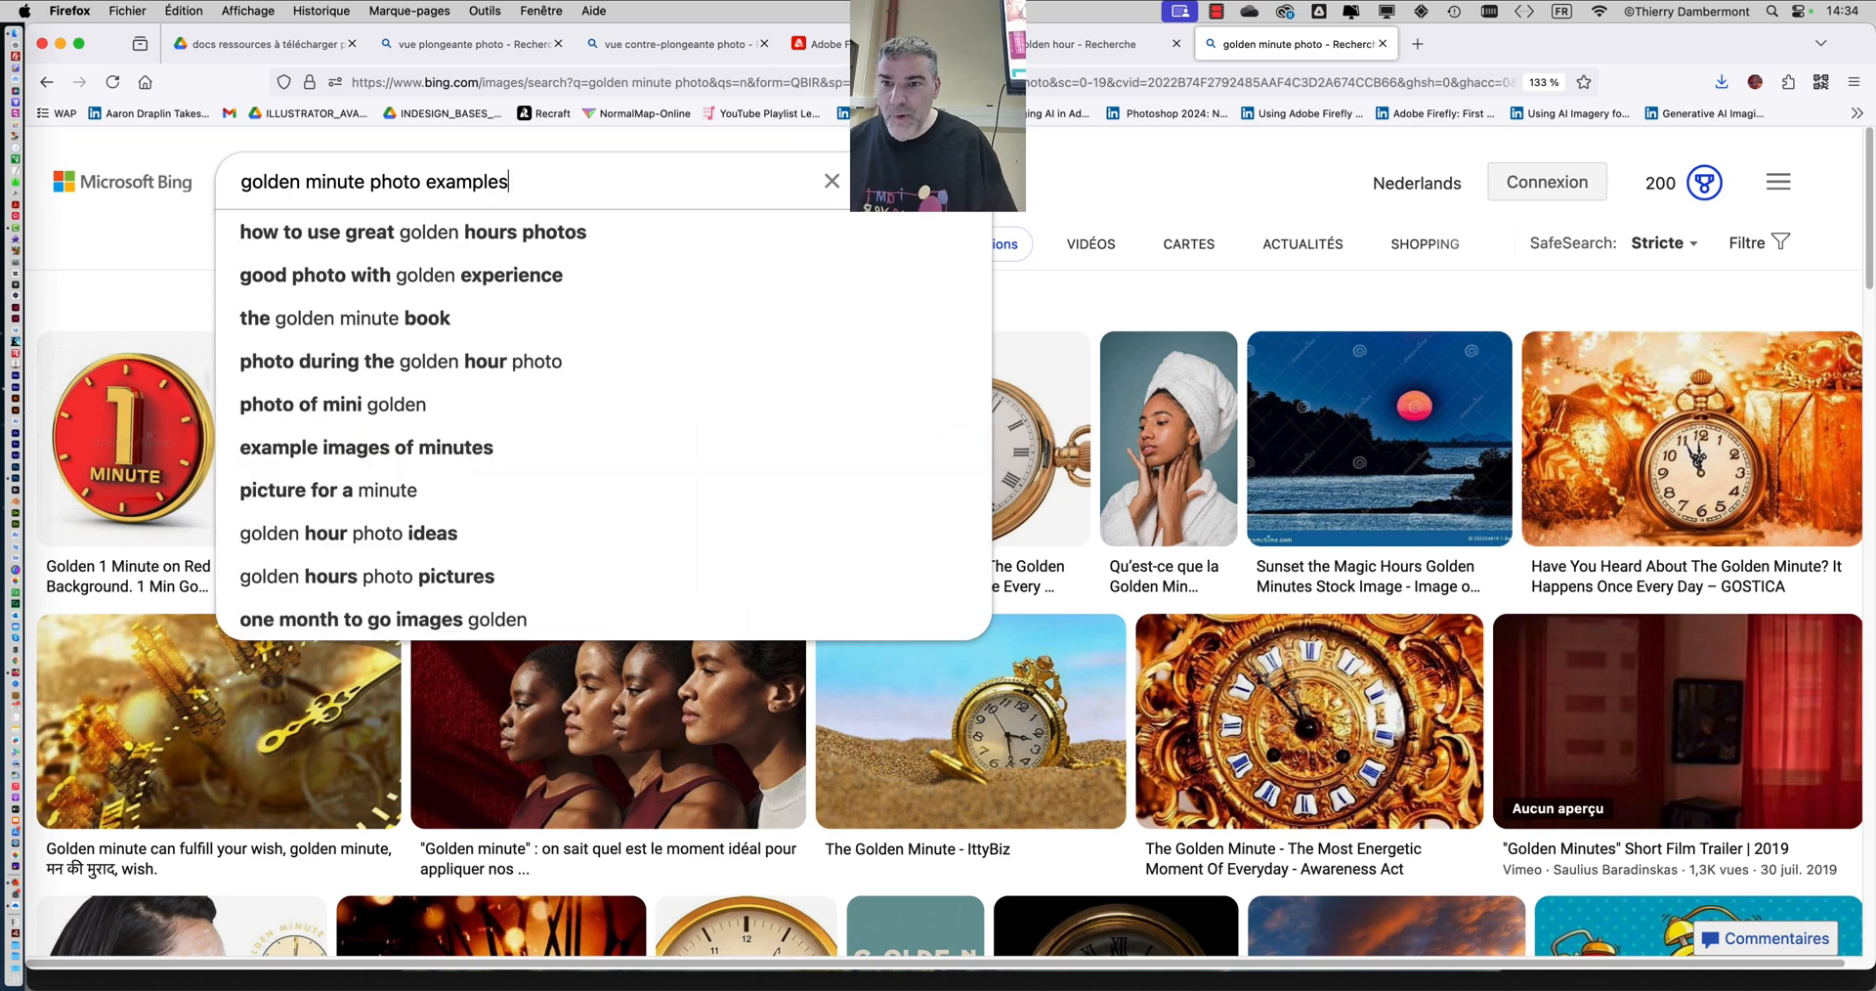
pyautogui.press('Return')
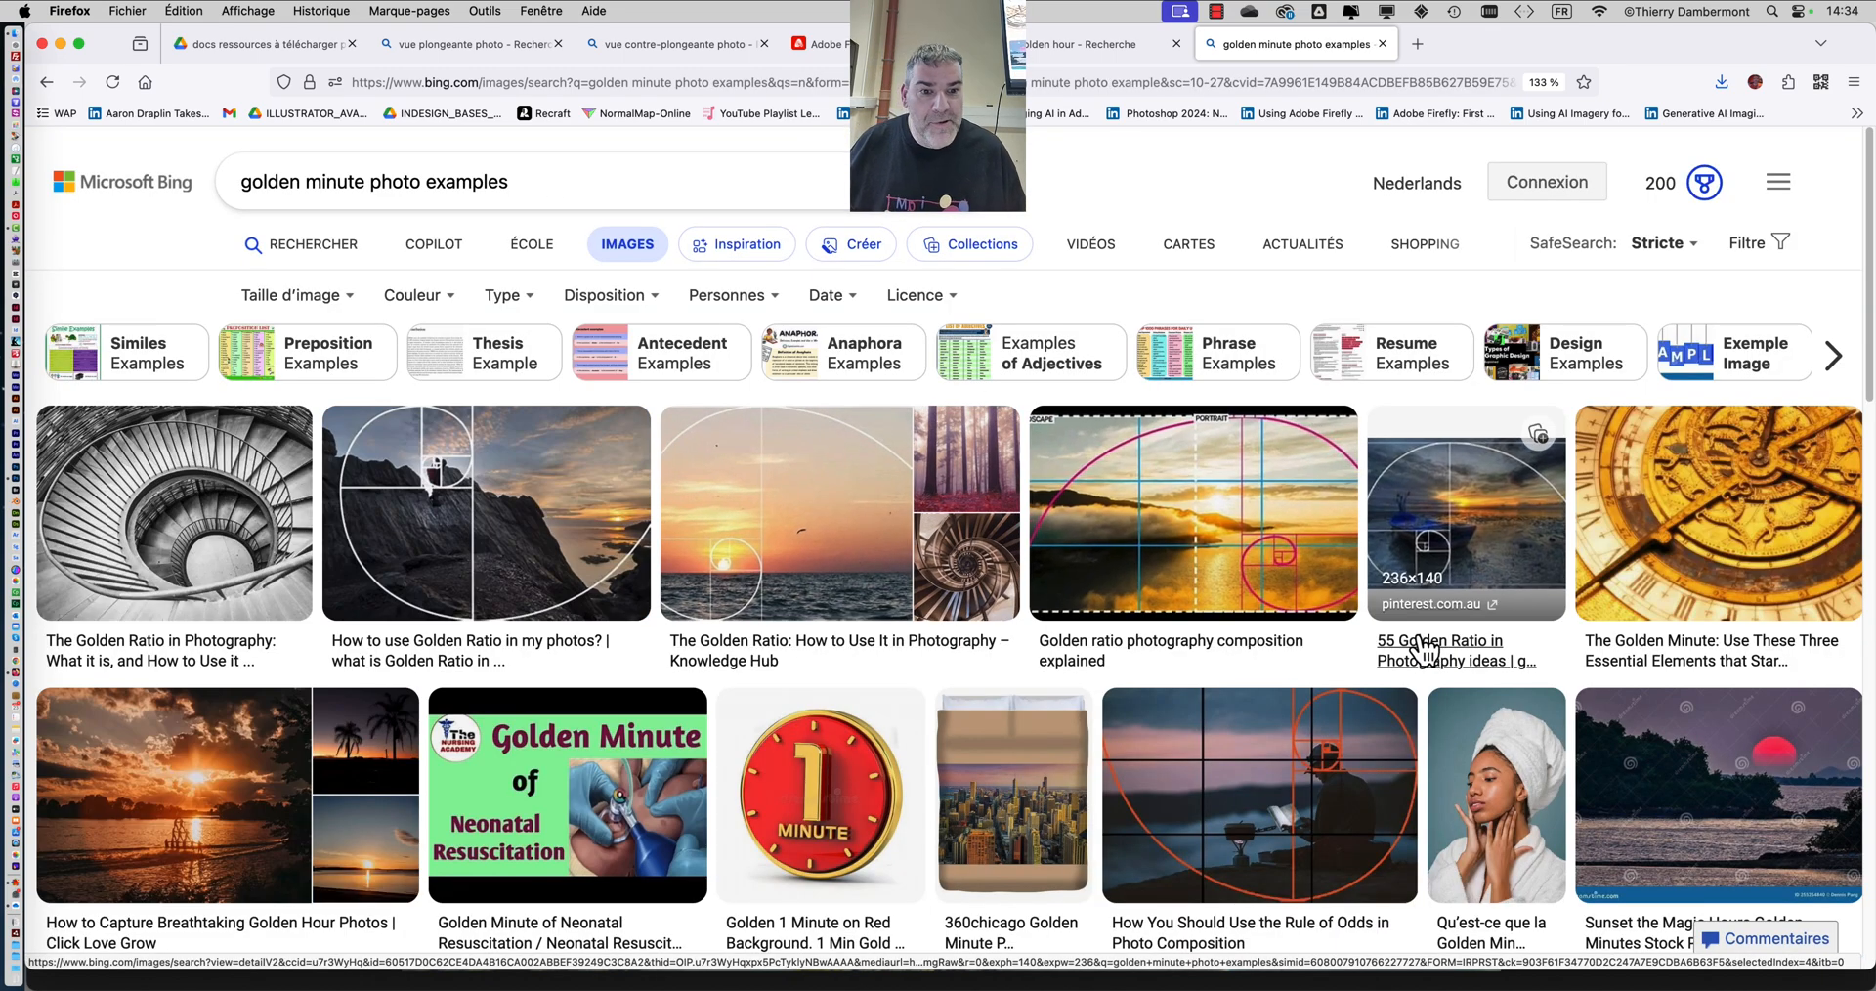
pyautogui.scroll(-5, 1424, 649)
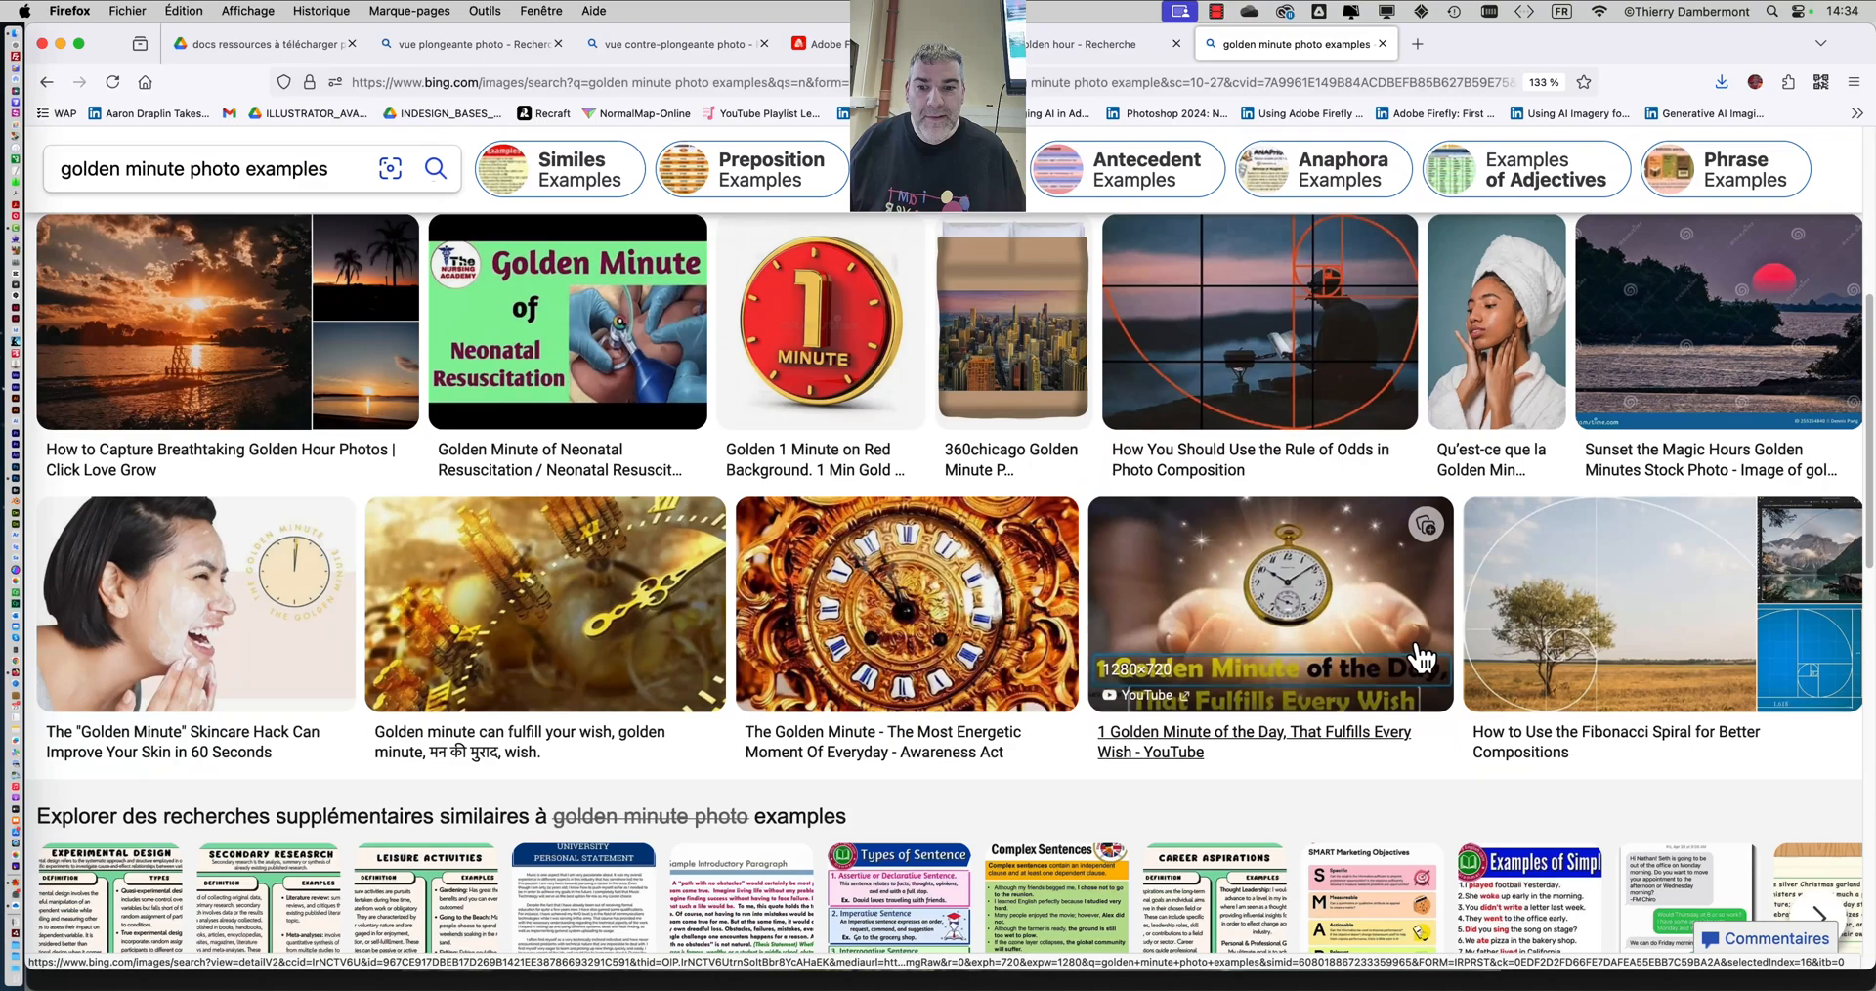
pyautogui.scroll(-8, 1422, 660)
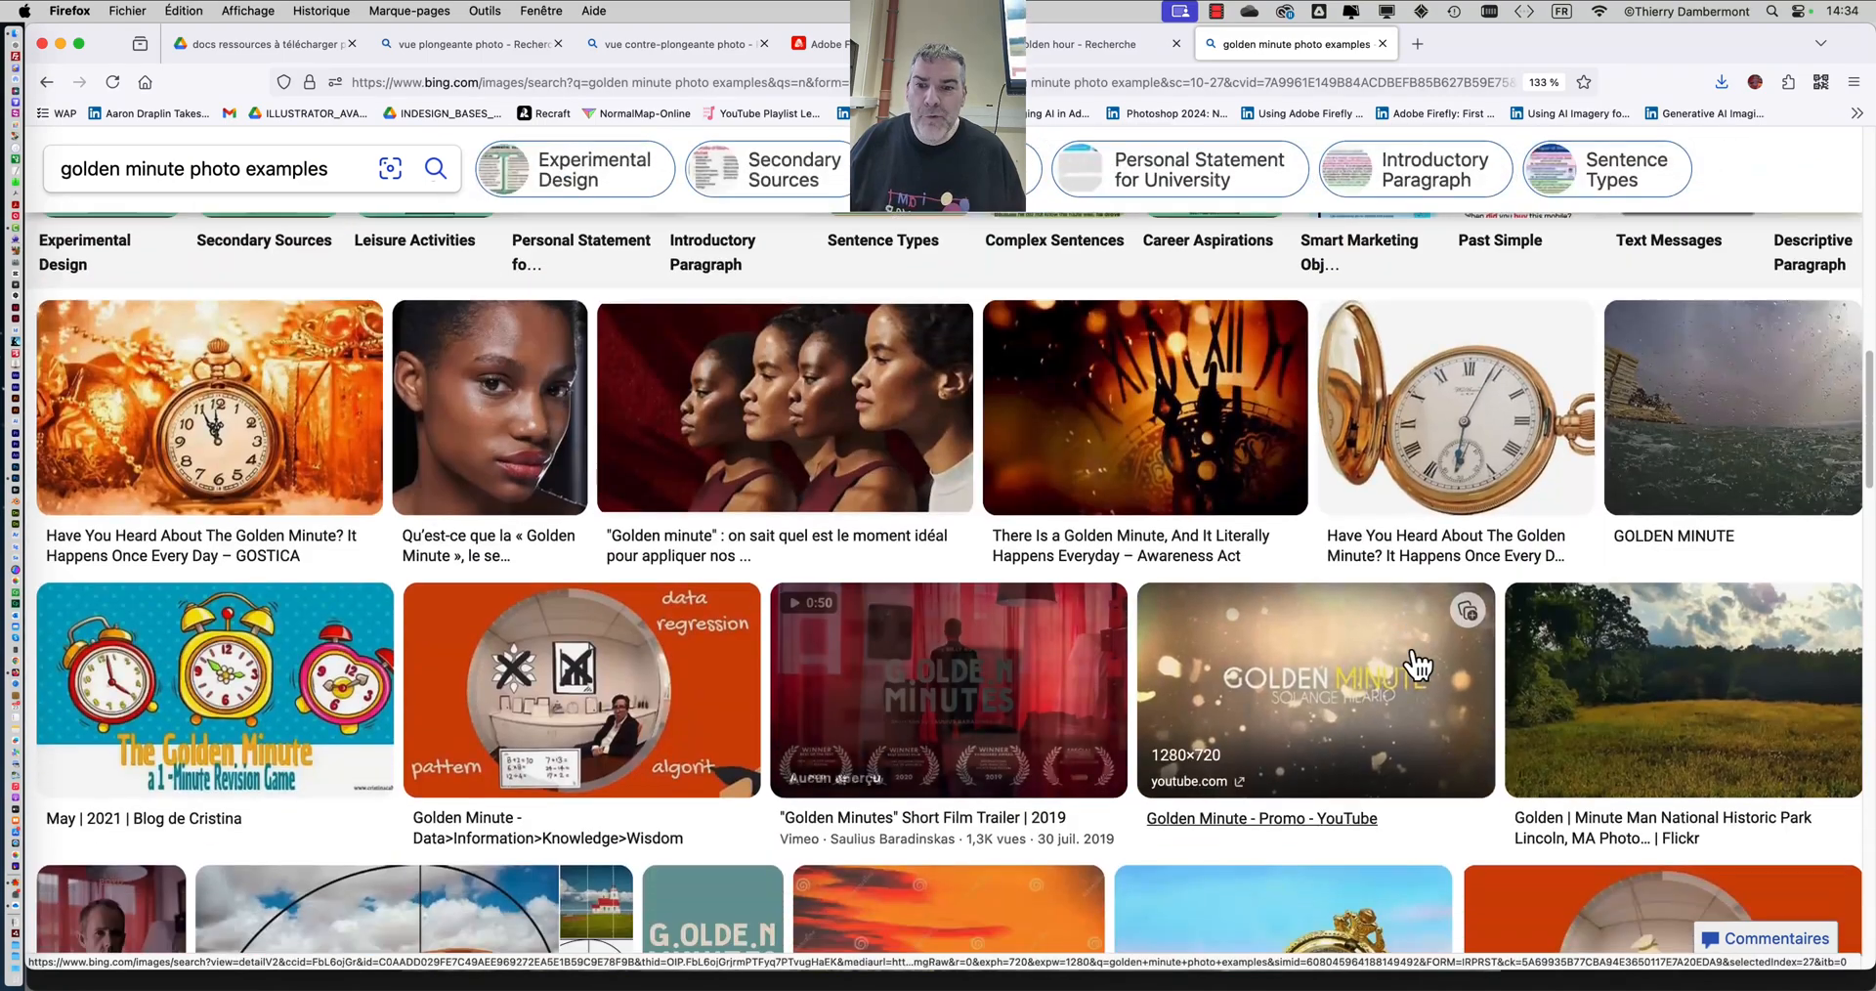
pyautogui.scroll(-3, 1417, 665)
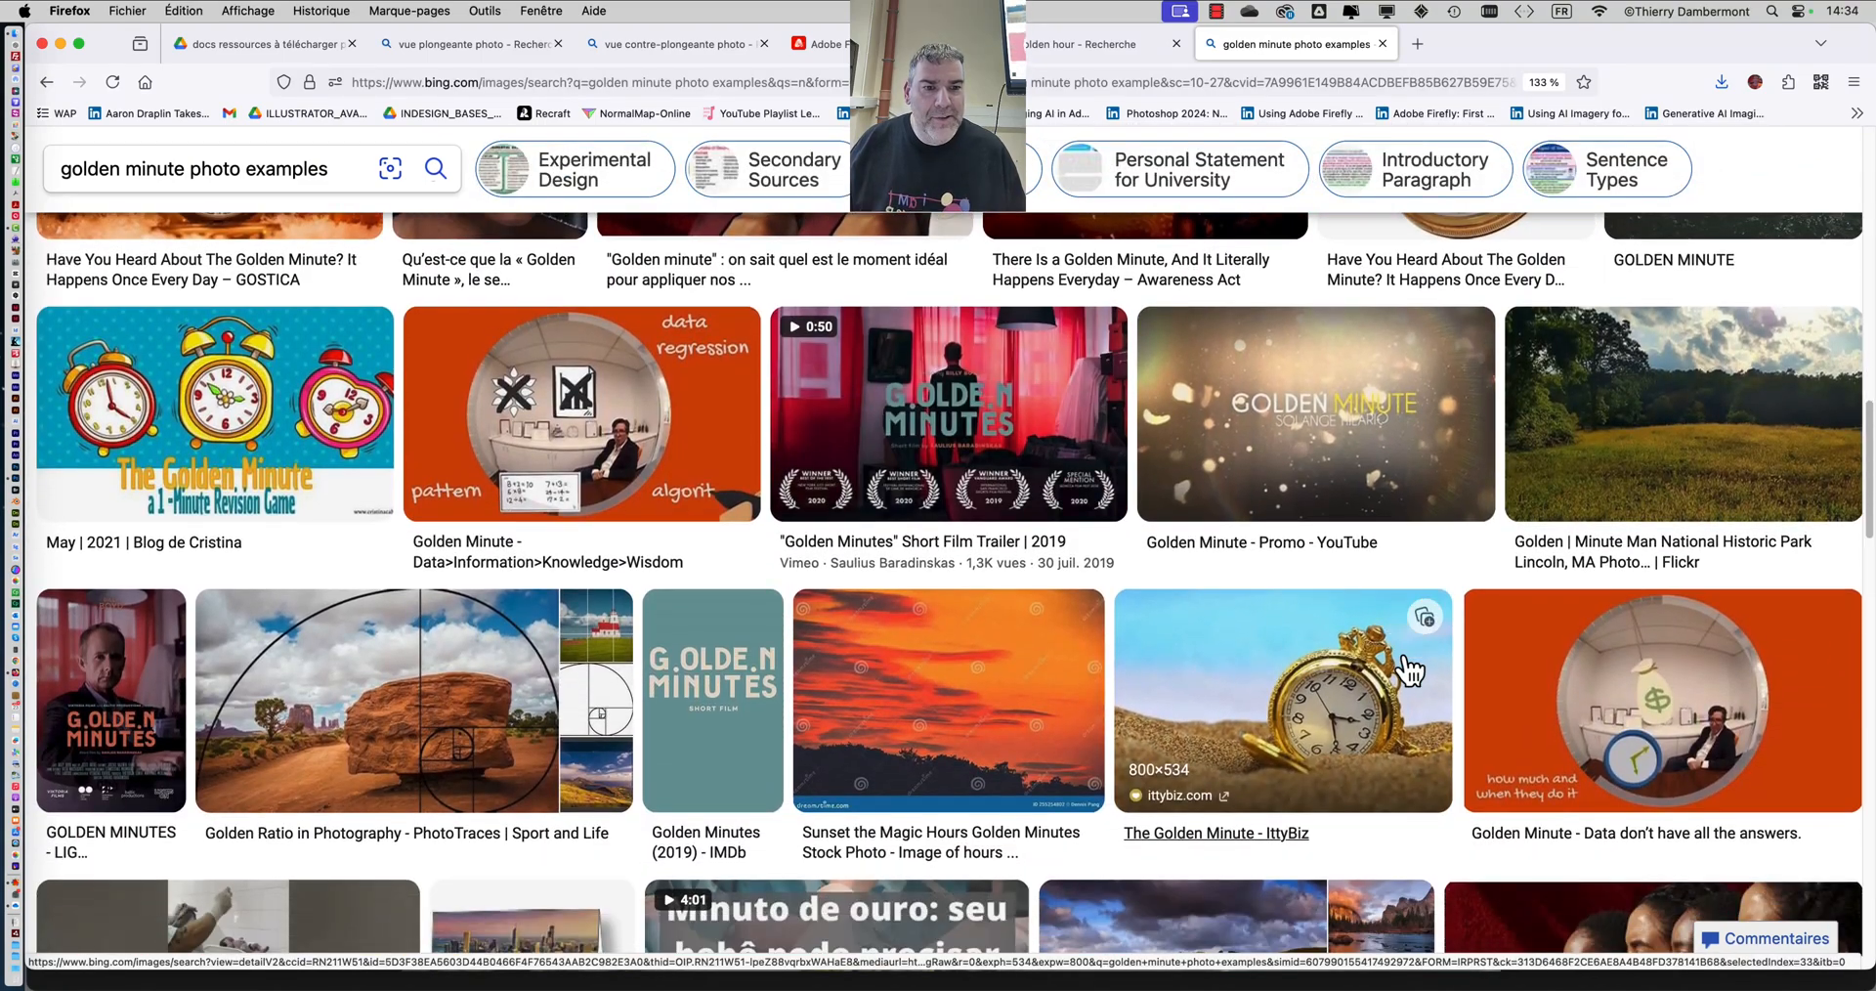
pyautogui.scroll(-1, 1198, 706)
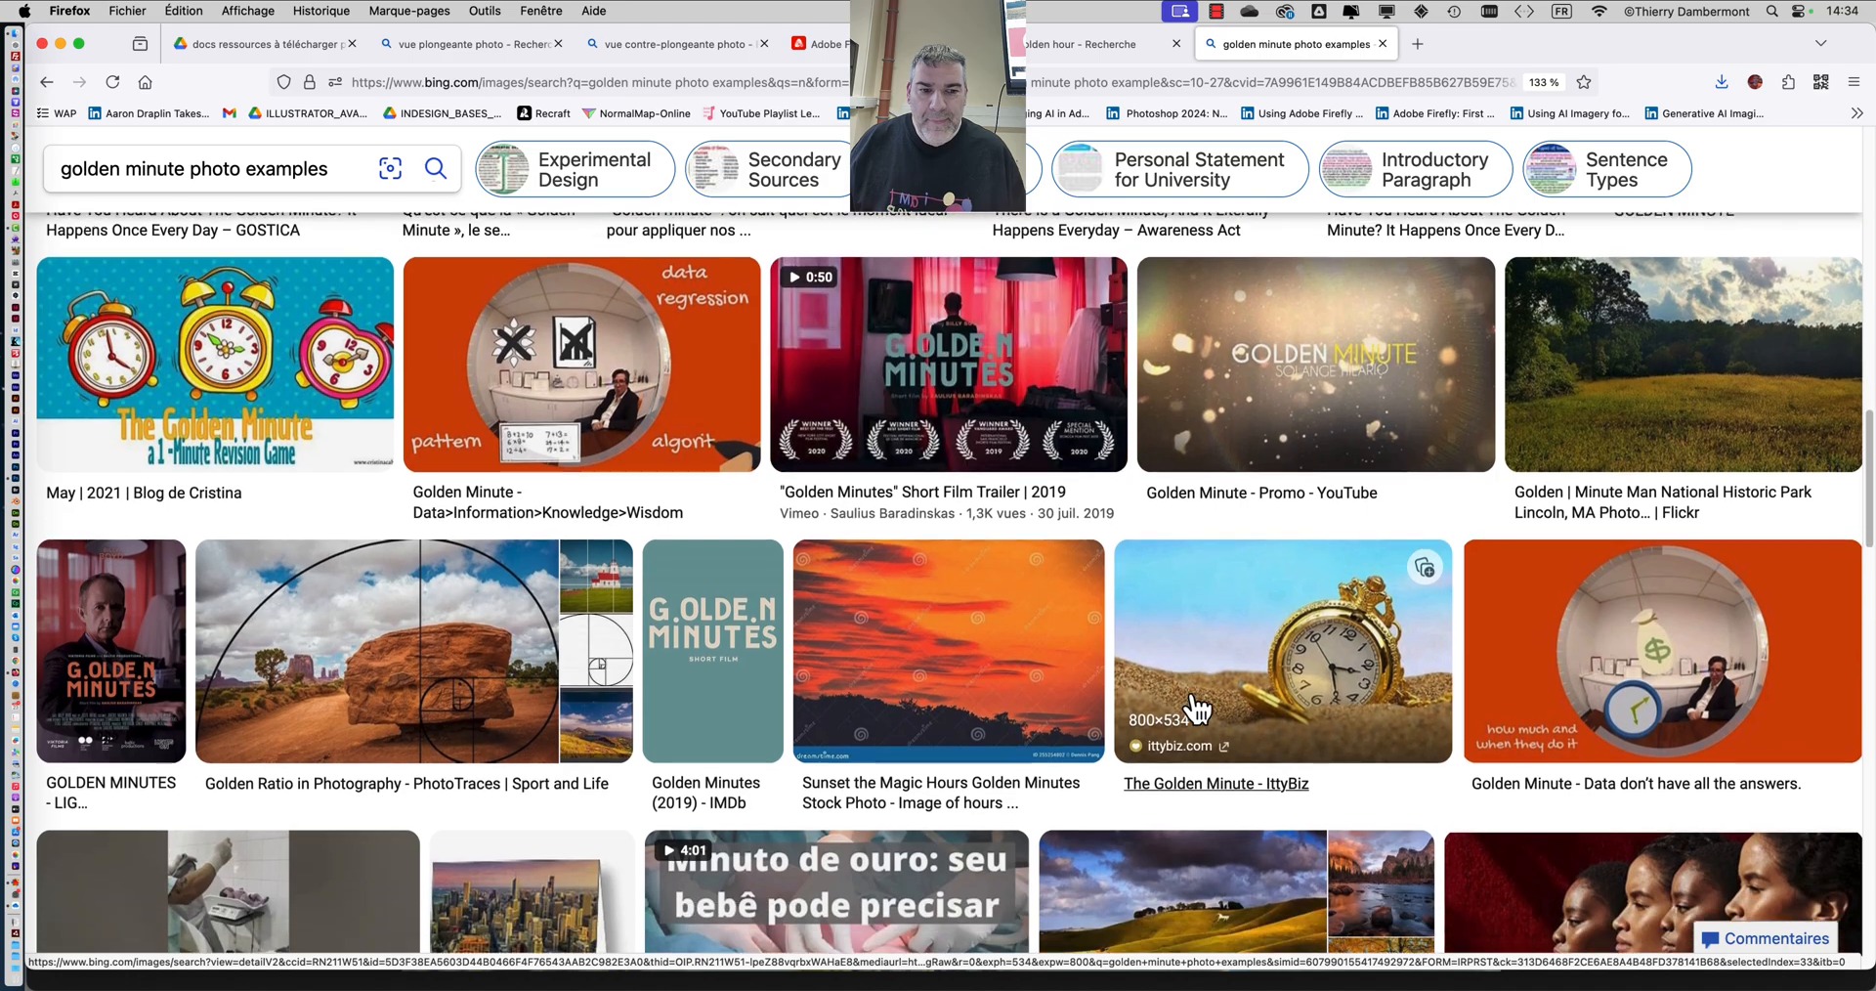
pyautogui.scroll(-8, 1197, 705)
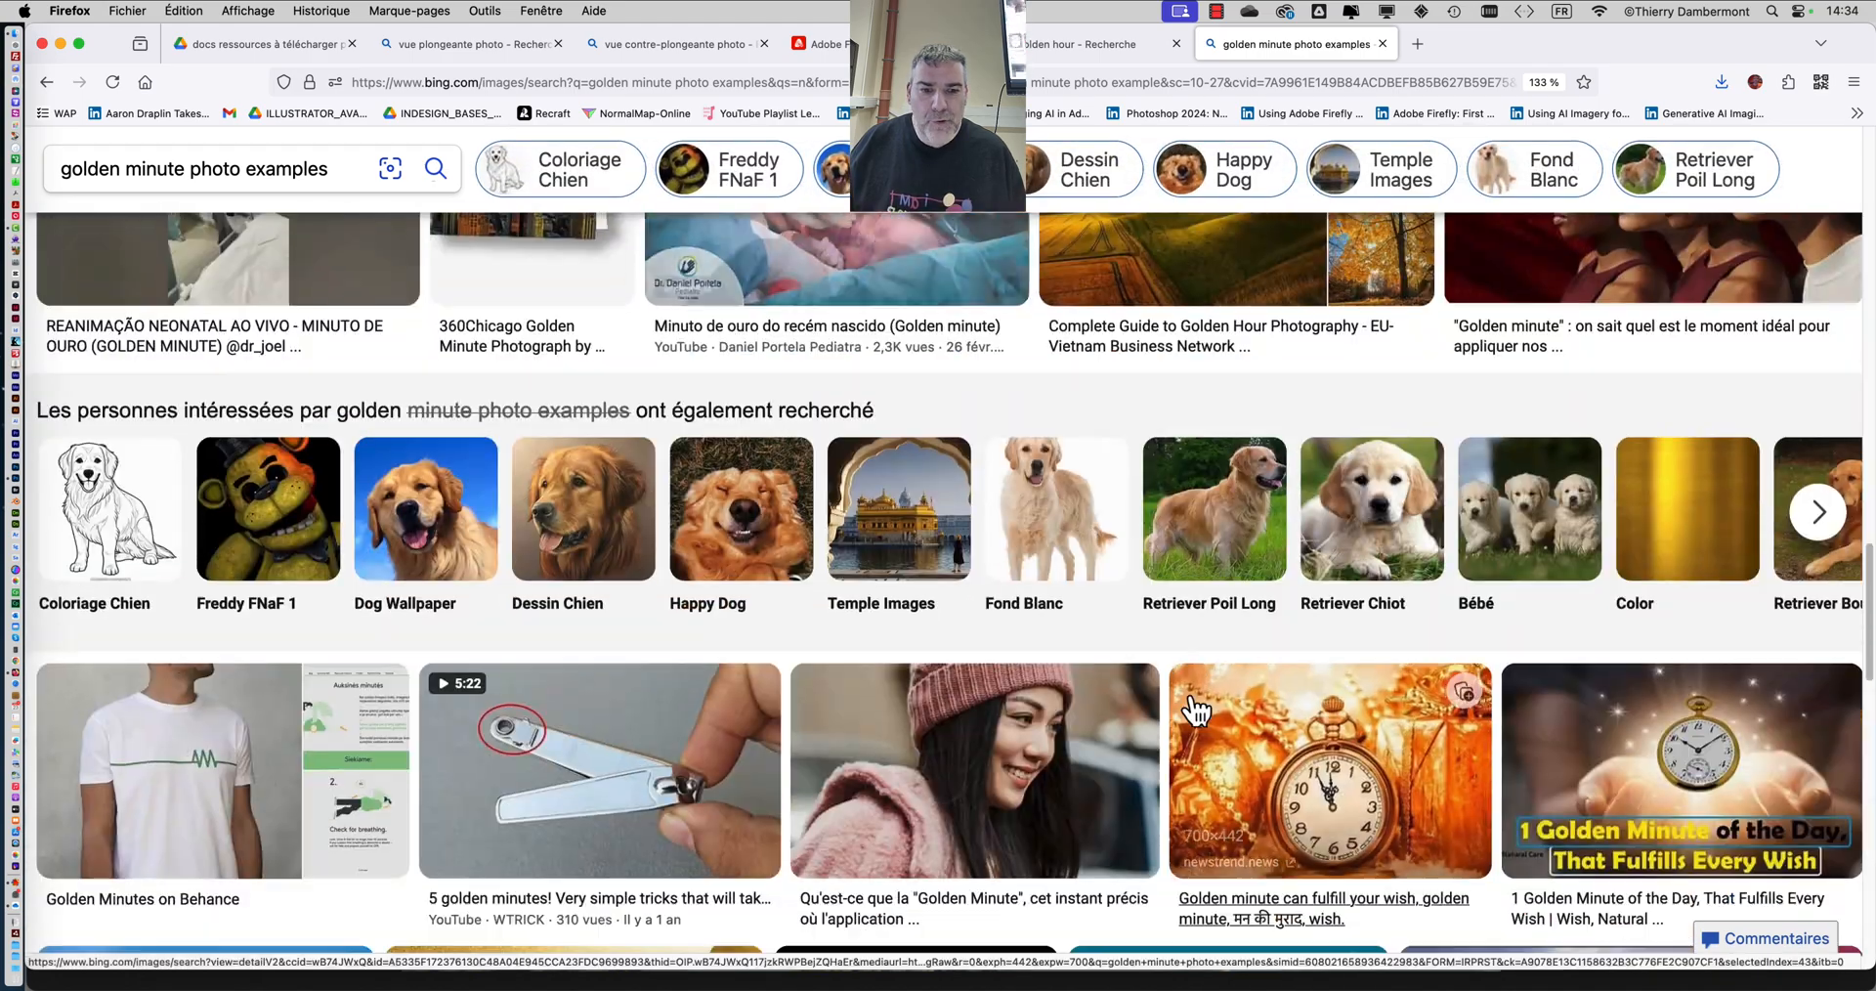
pyautogui.scroll(-10, 1195, 711)
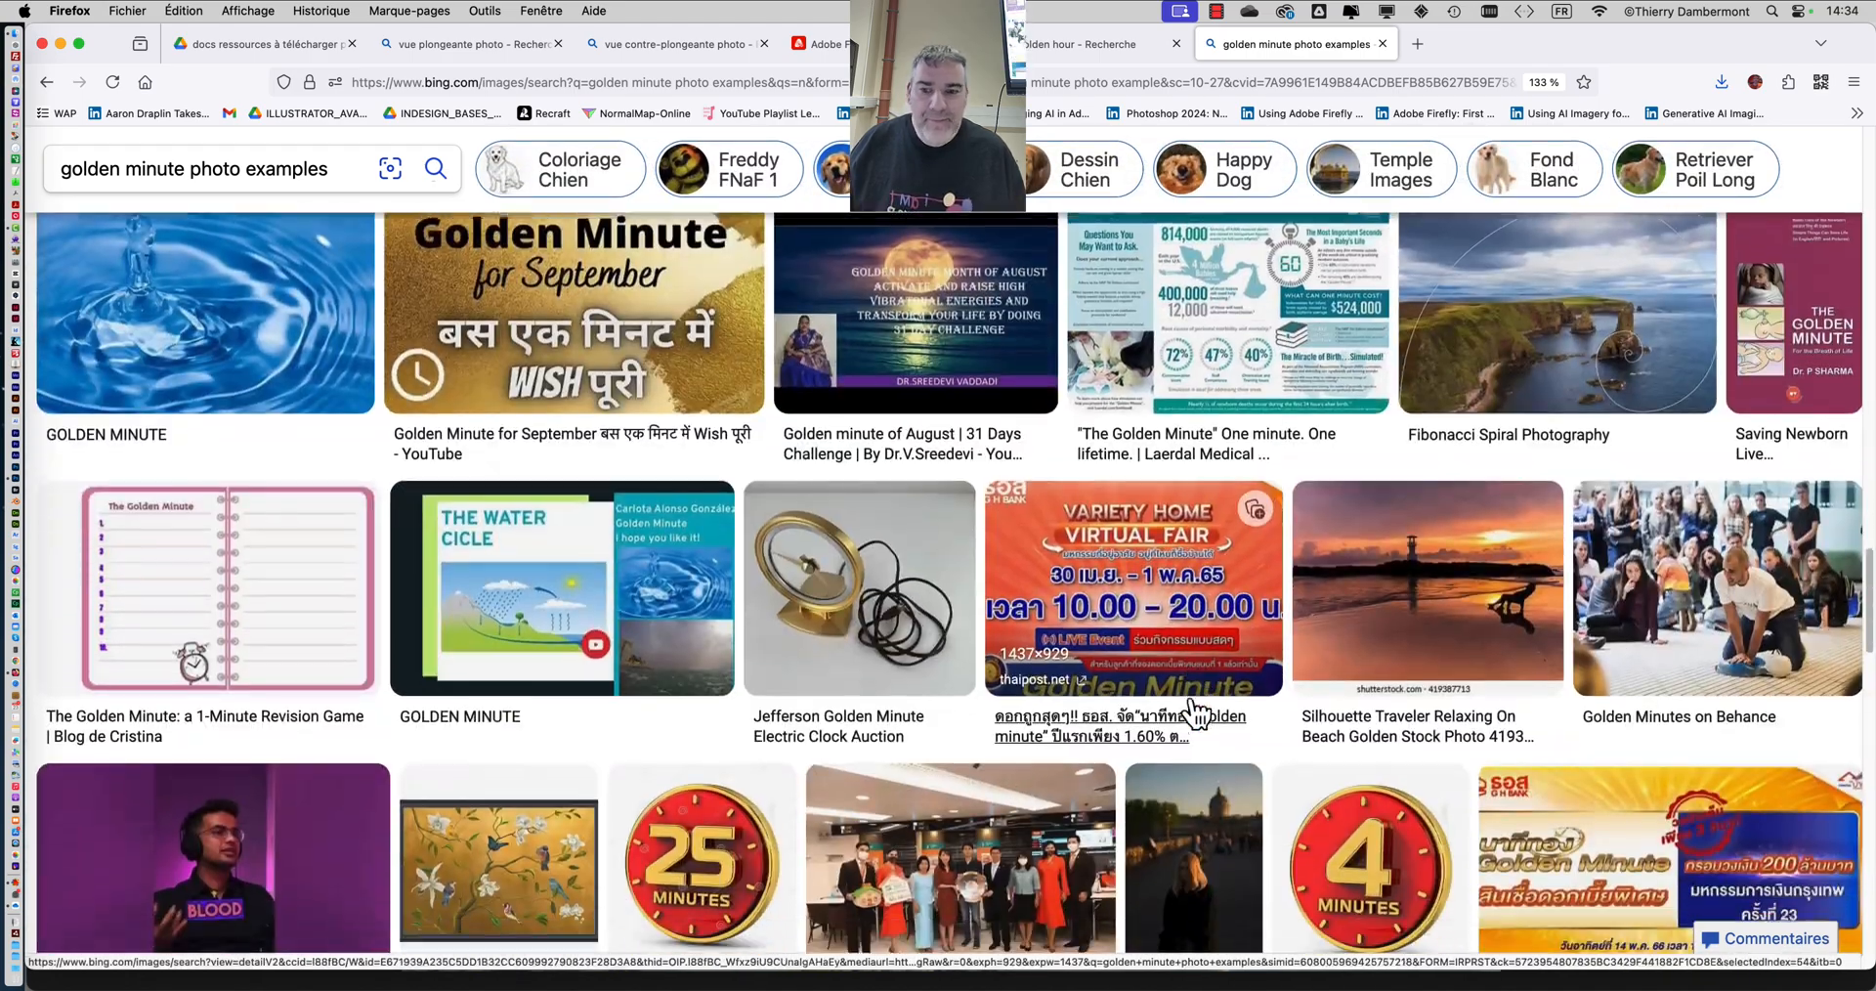
pyautogui.scroll(-15, 1195, 711)
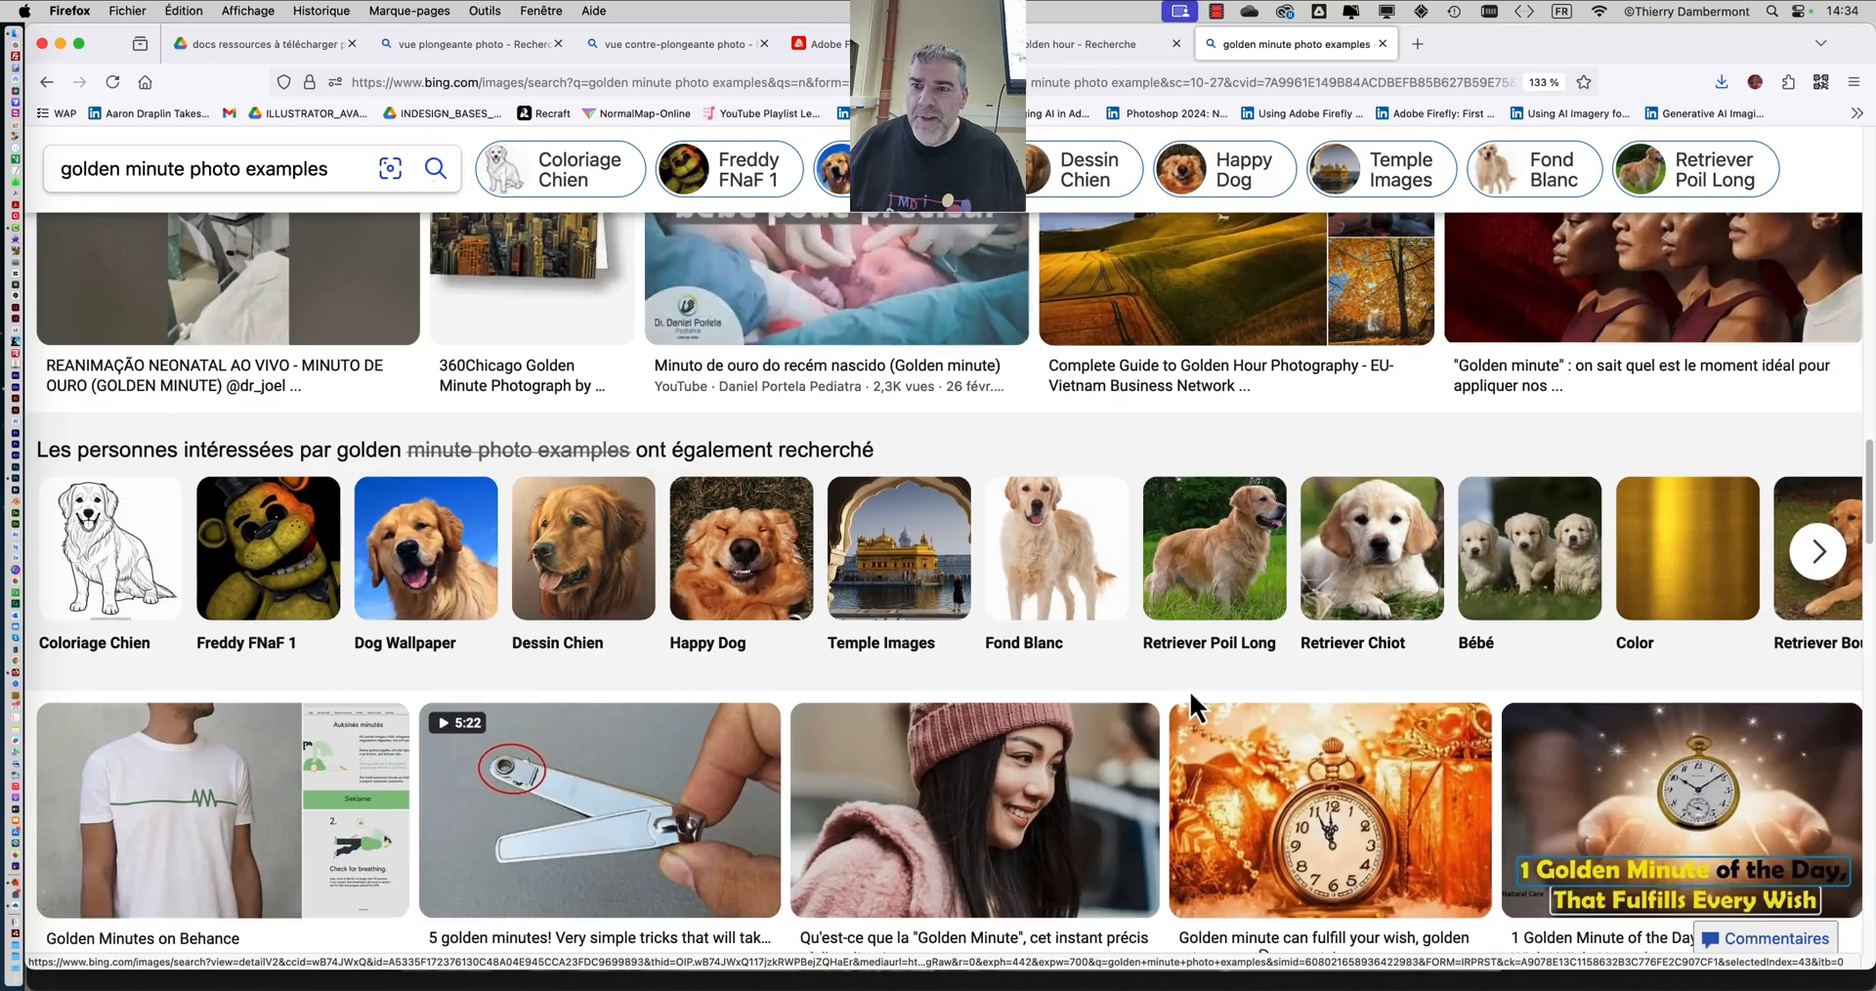
# - Copy the query "golden minute photo examples" and run it as a web search in a new browser tab
pyautogui.click(317, 175)
pyautogui.press('super+c')
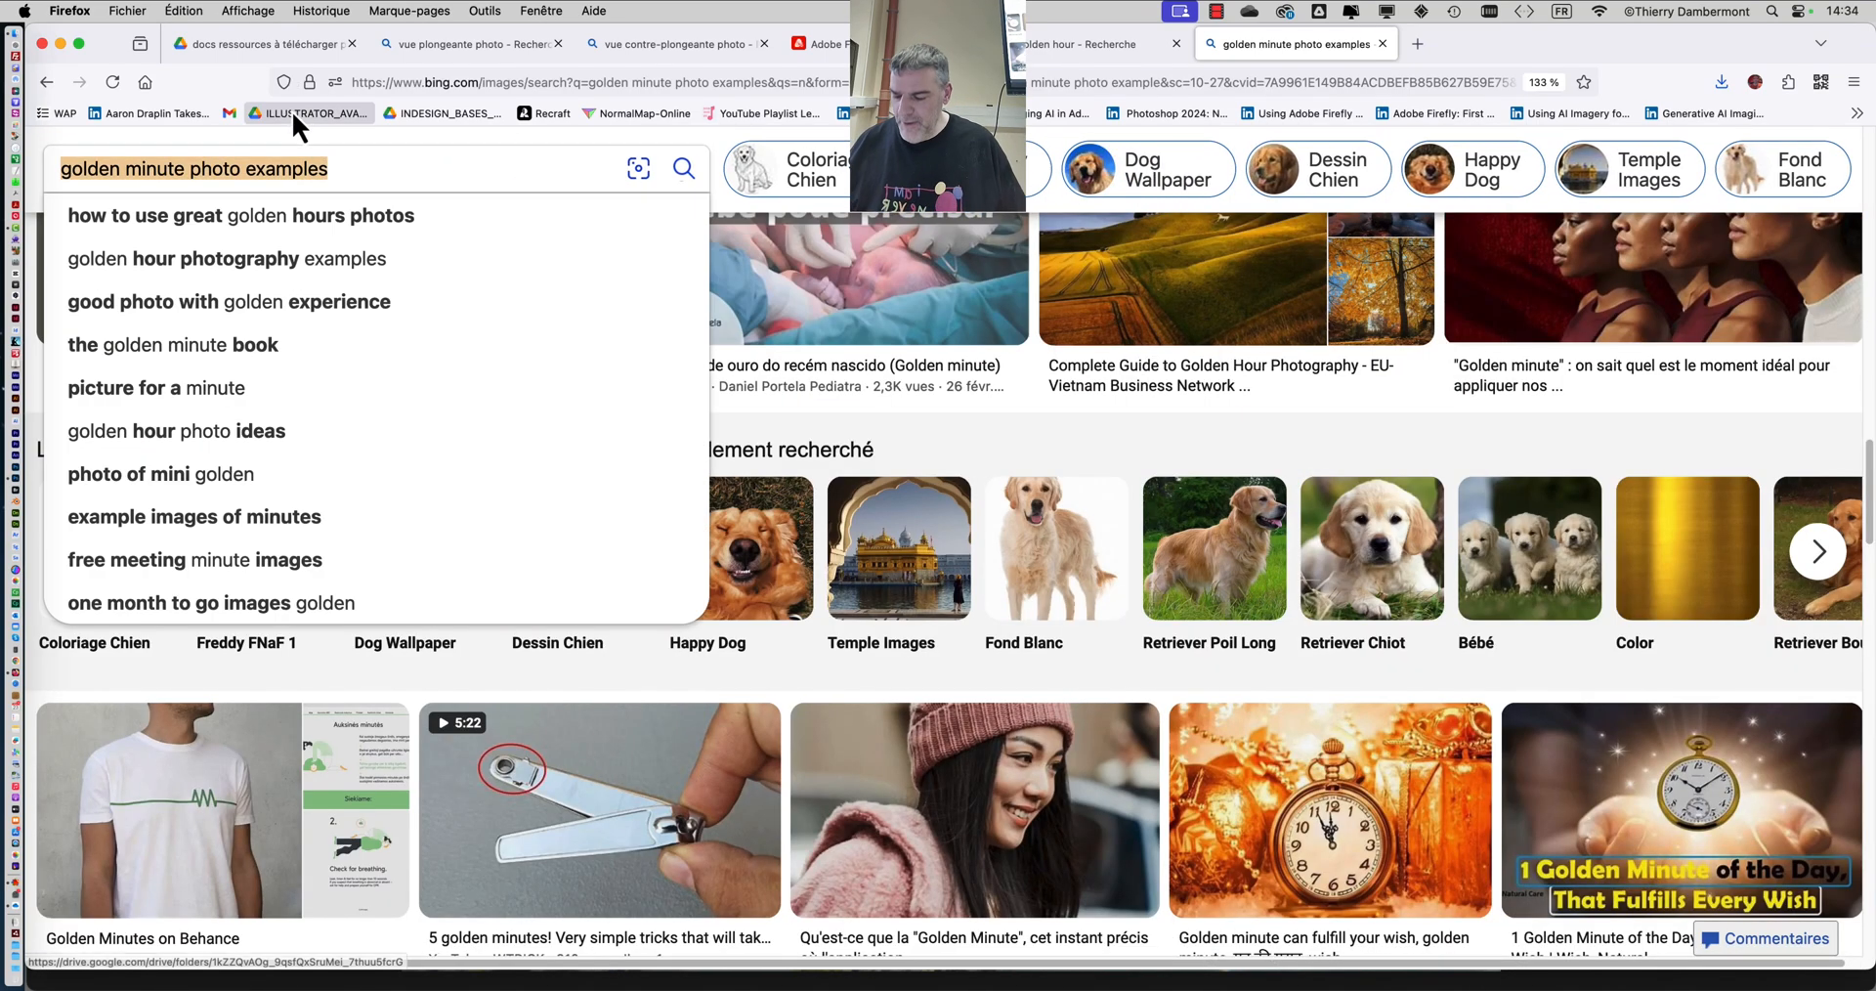
pyautogui.click(1414, 44)
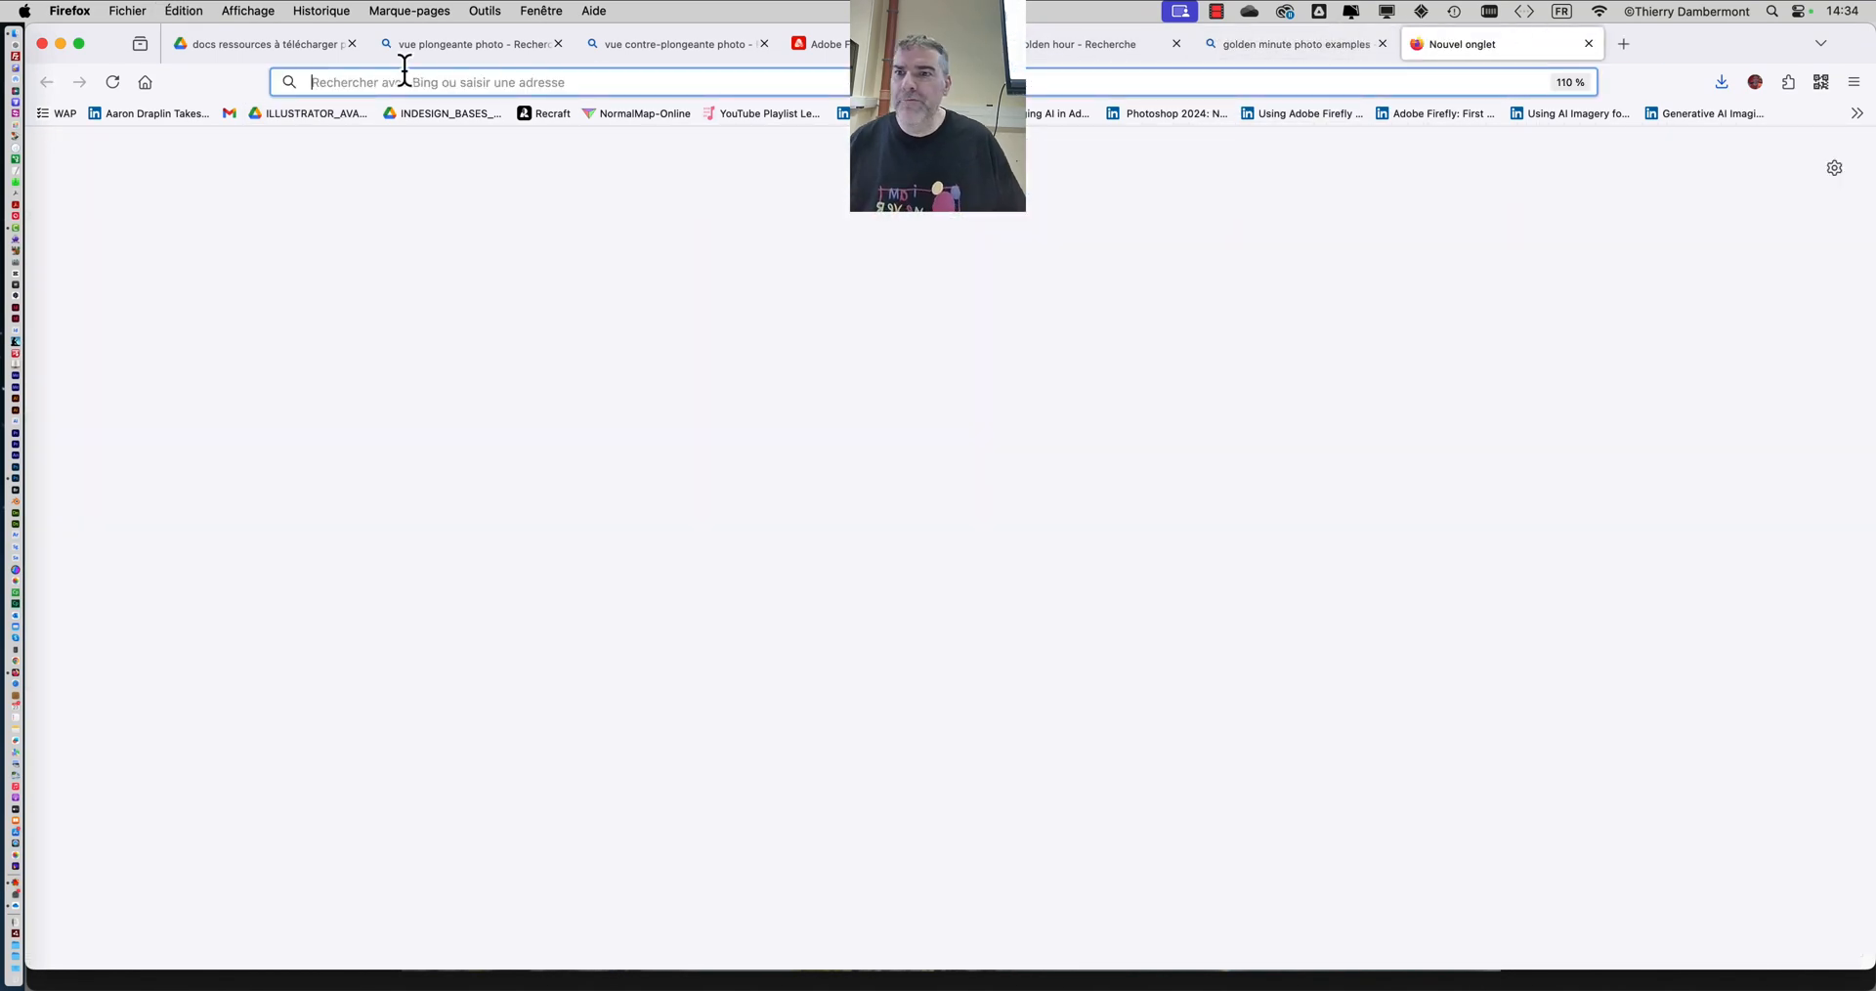
pyautogui.write('google')
pyautogui.press('Return')
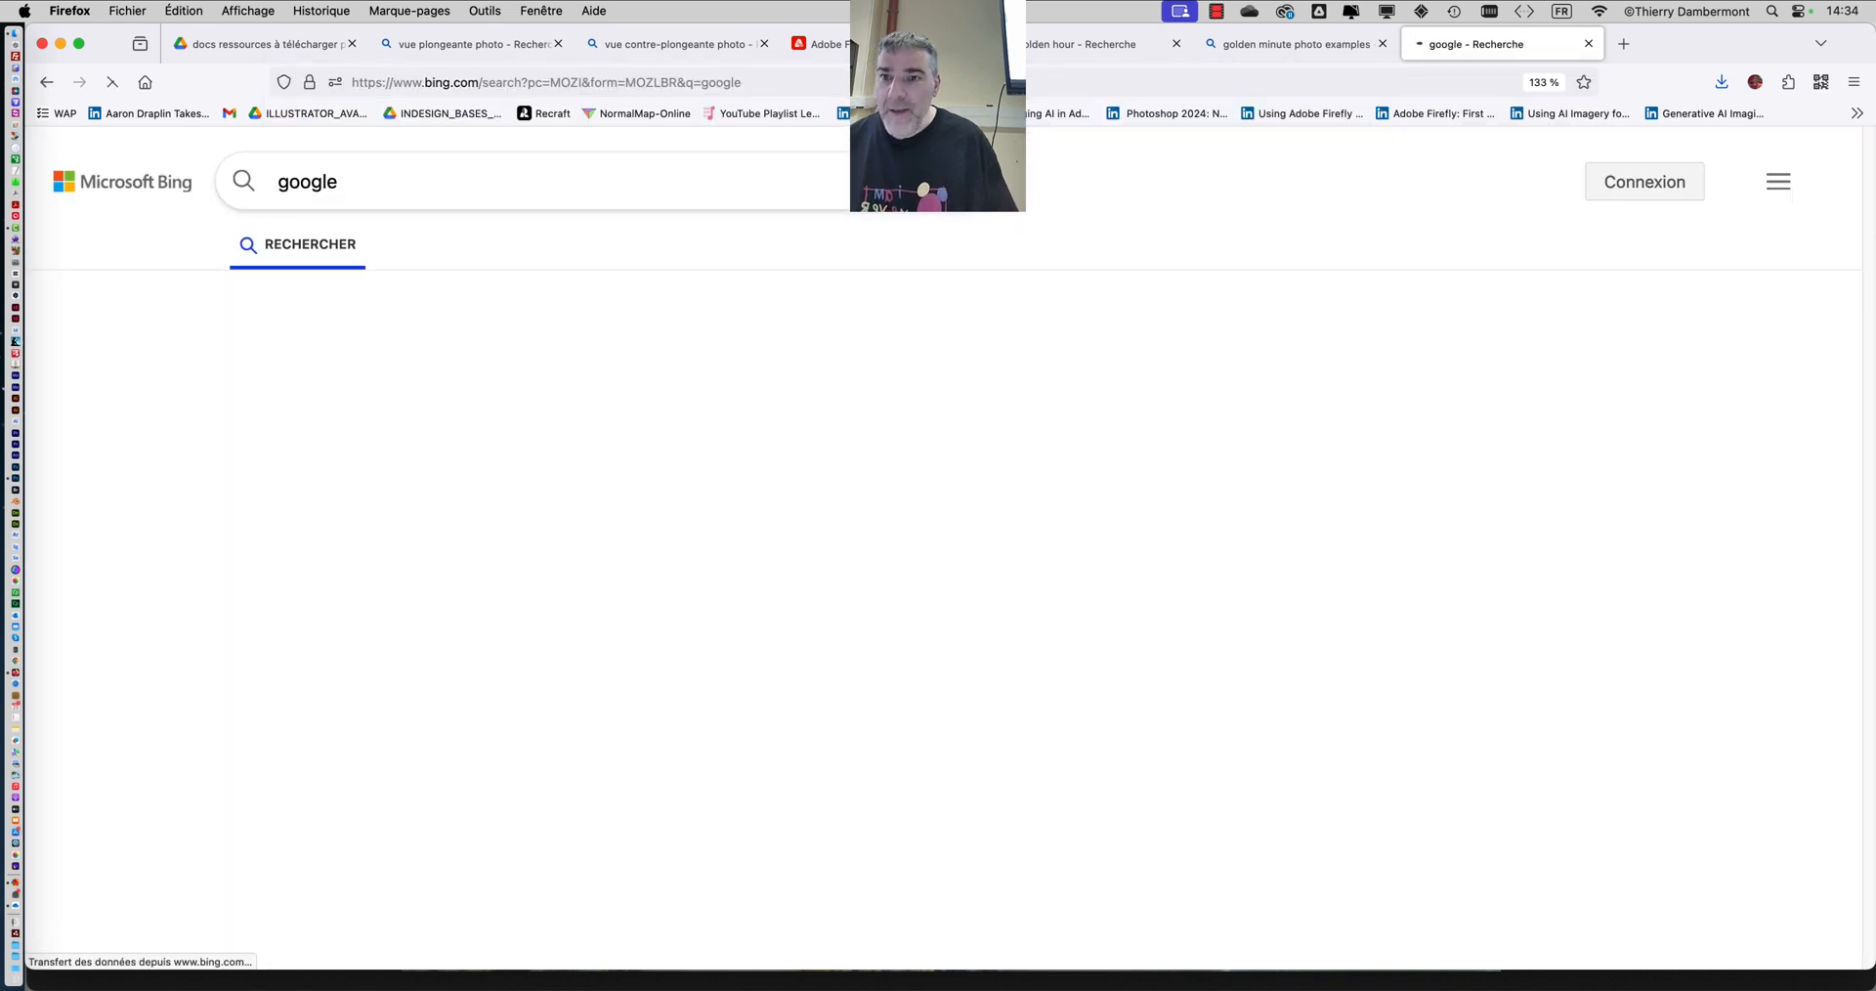
pyautogui.press('super+v')
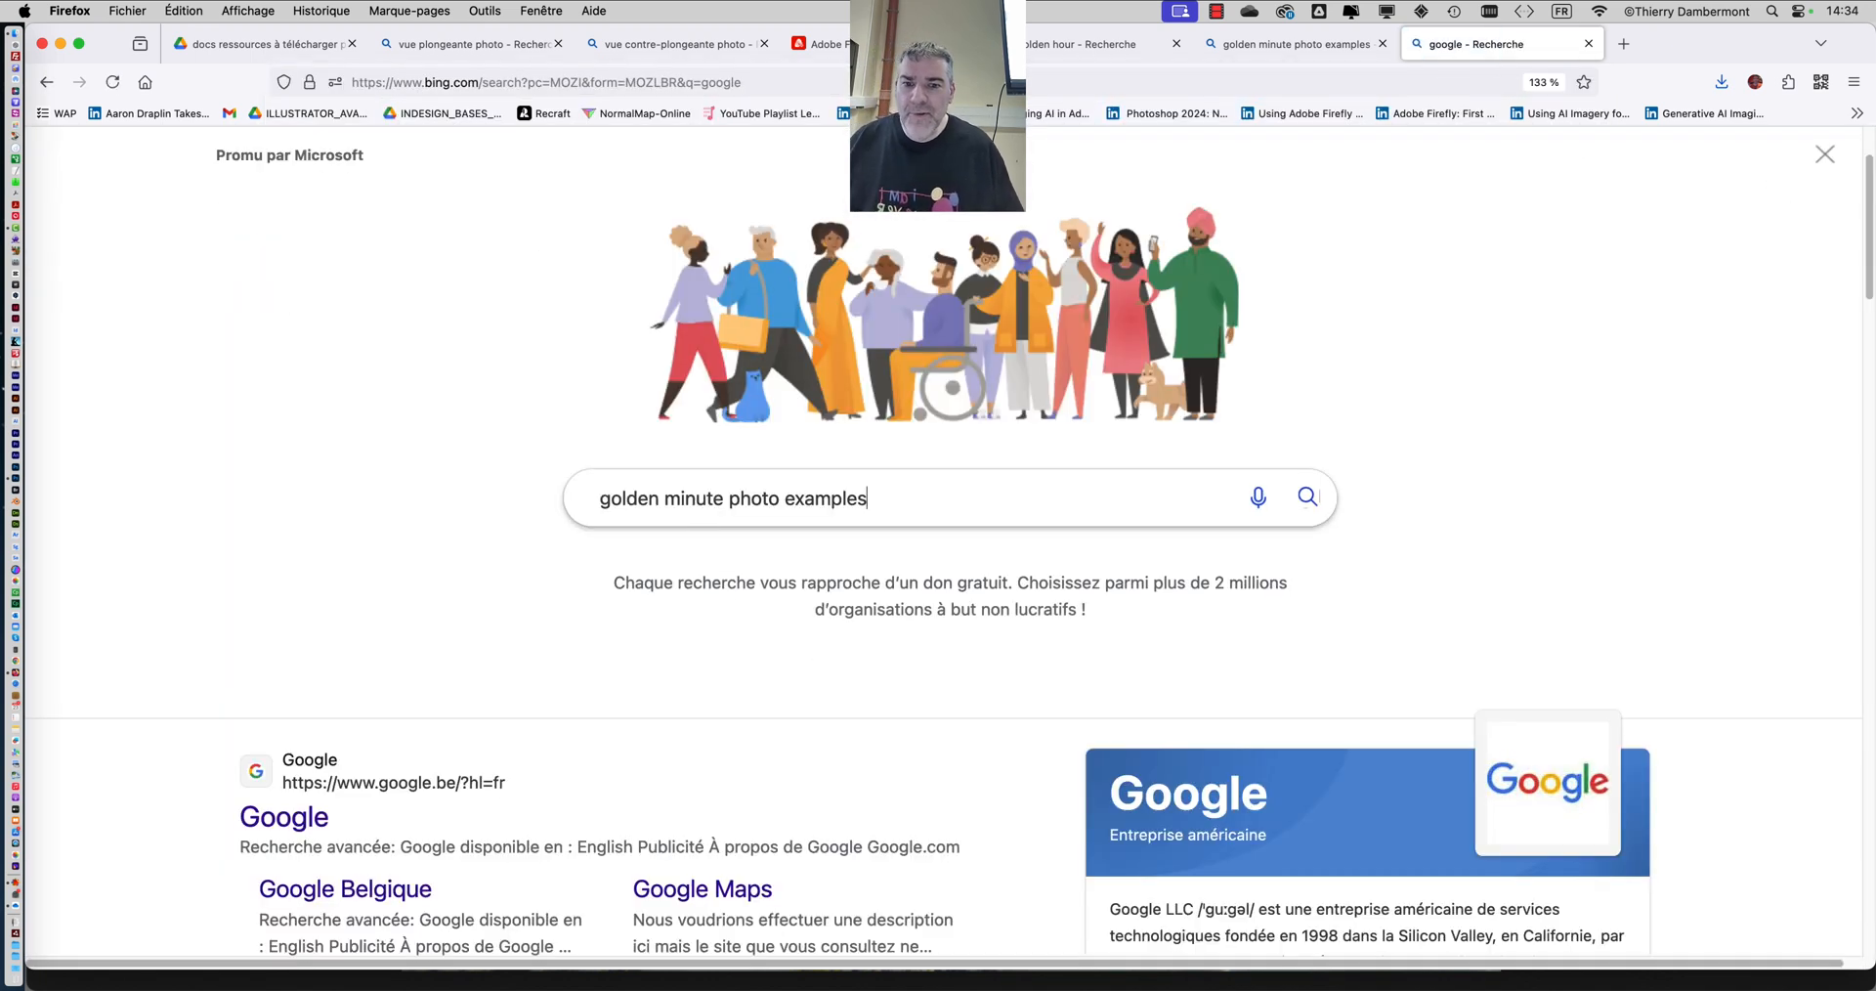
pyautogui.press('Return')
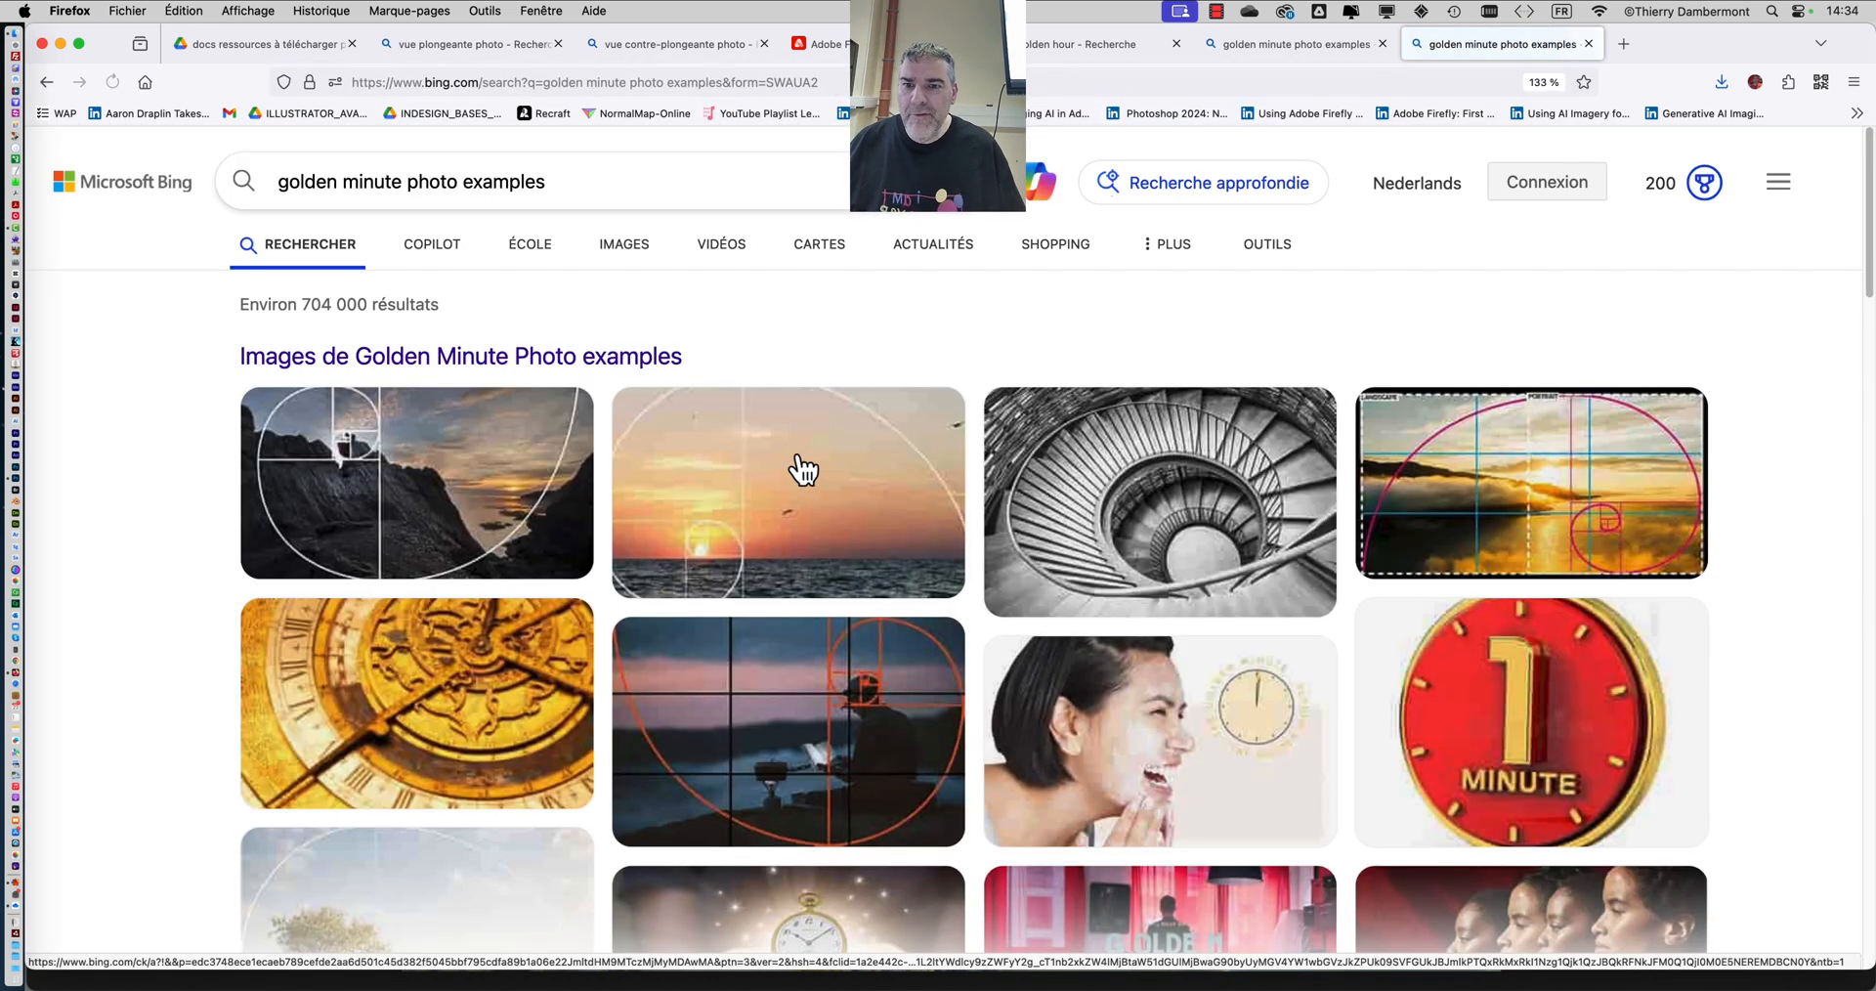
# - Show only the image results for "golden minute photo examples" and look through them for golden-light photos
pyautogui.click(625, 244)
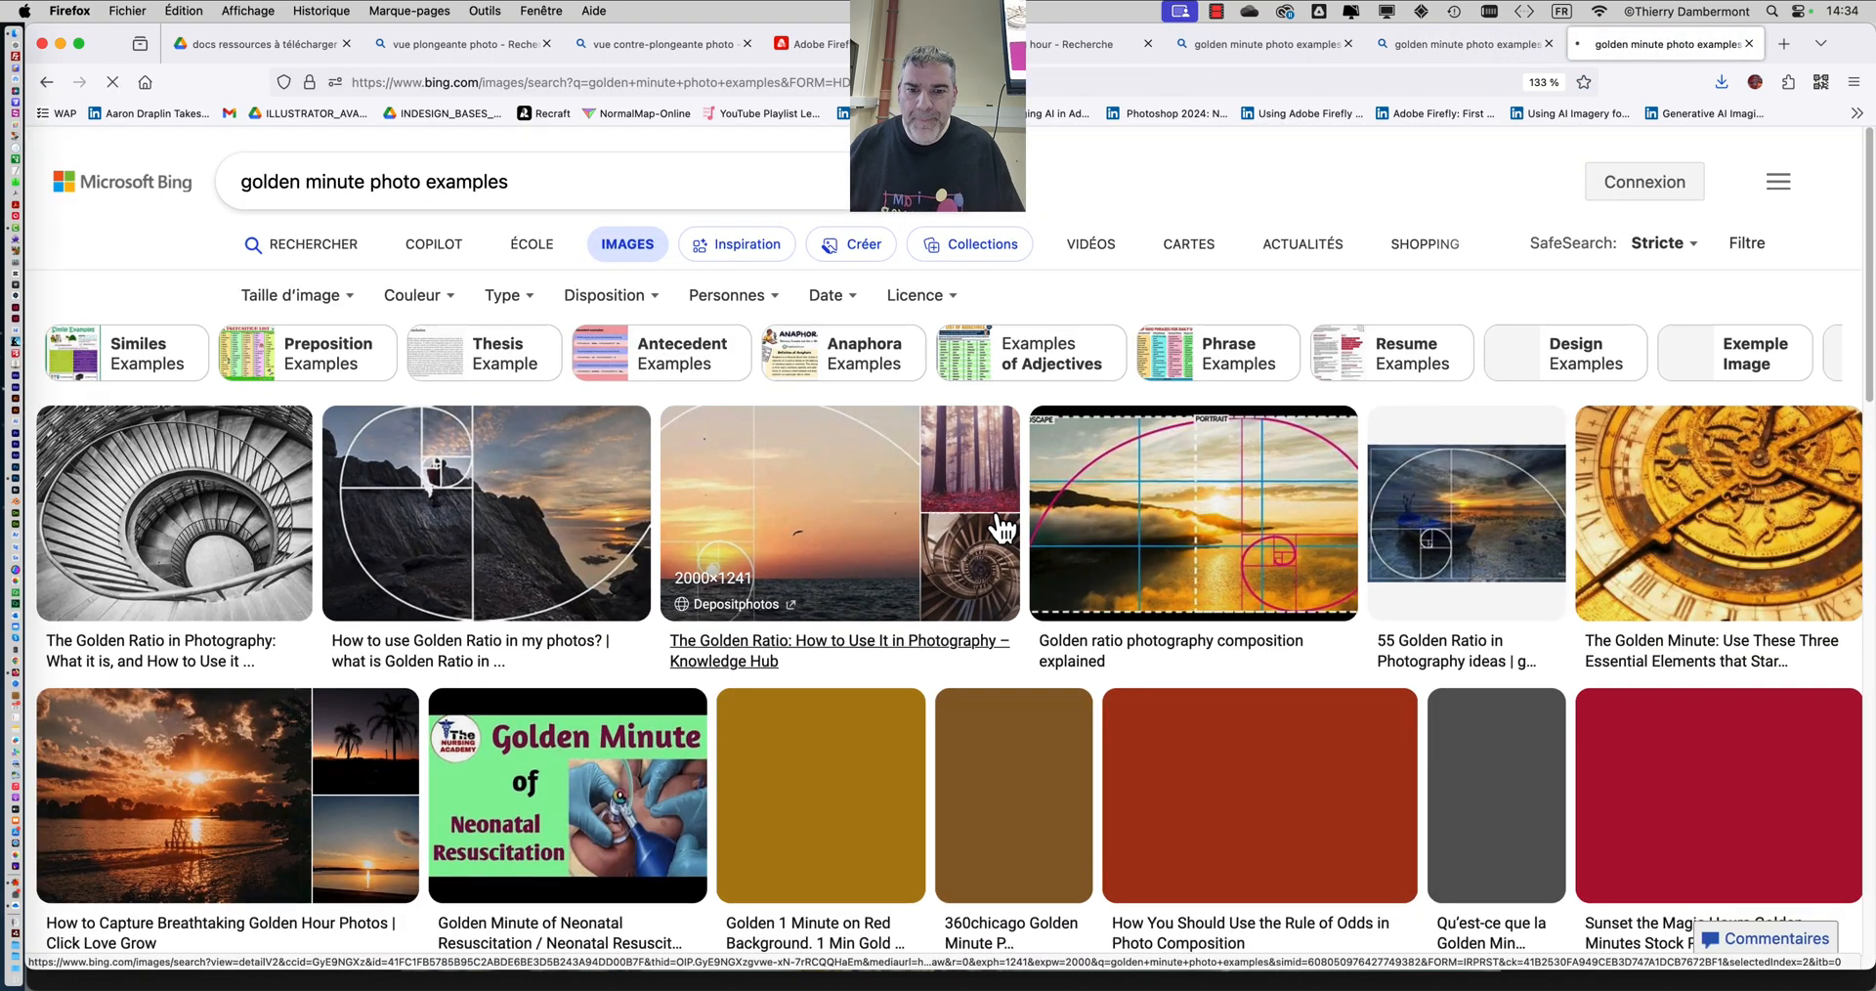
pyautogui.scroll(-5, 1002, 528)
pyautogui.scroll(-12, 1002, 528)
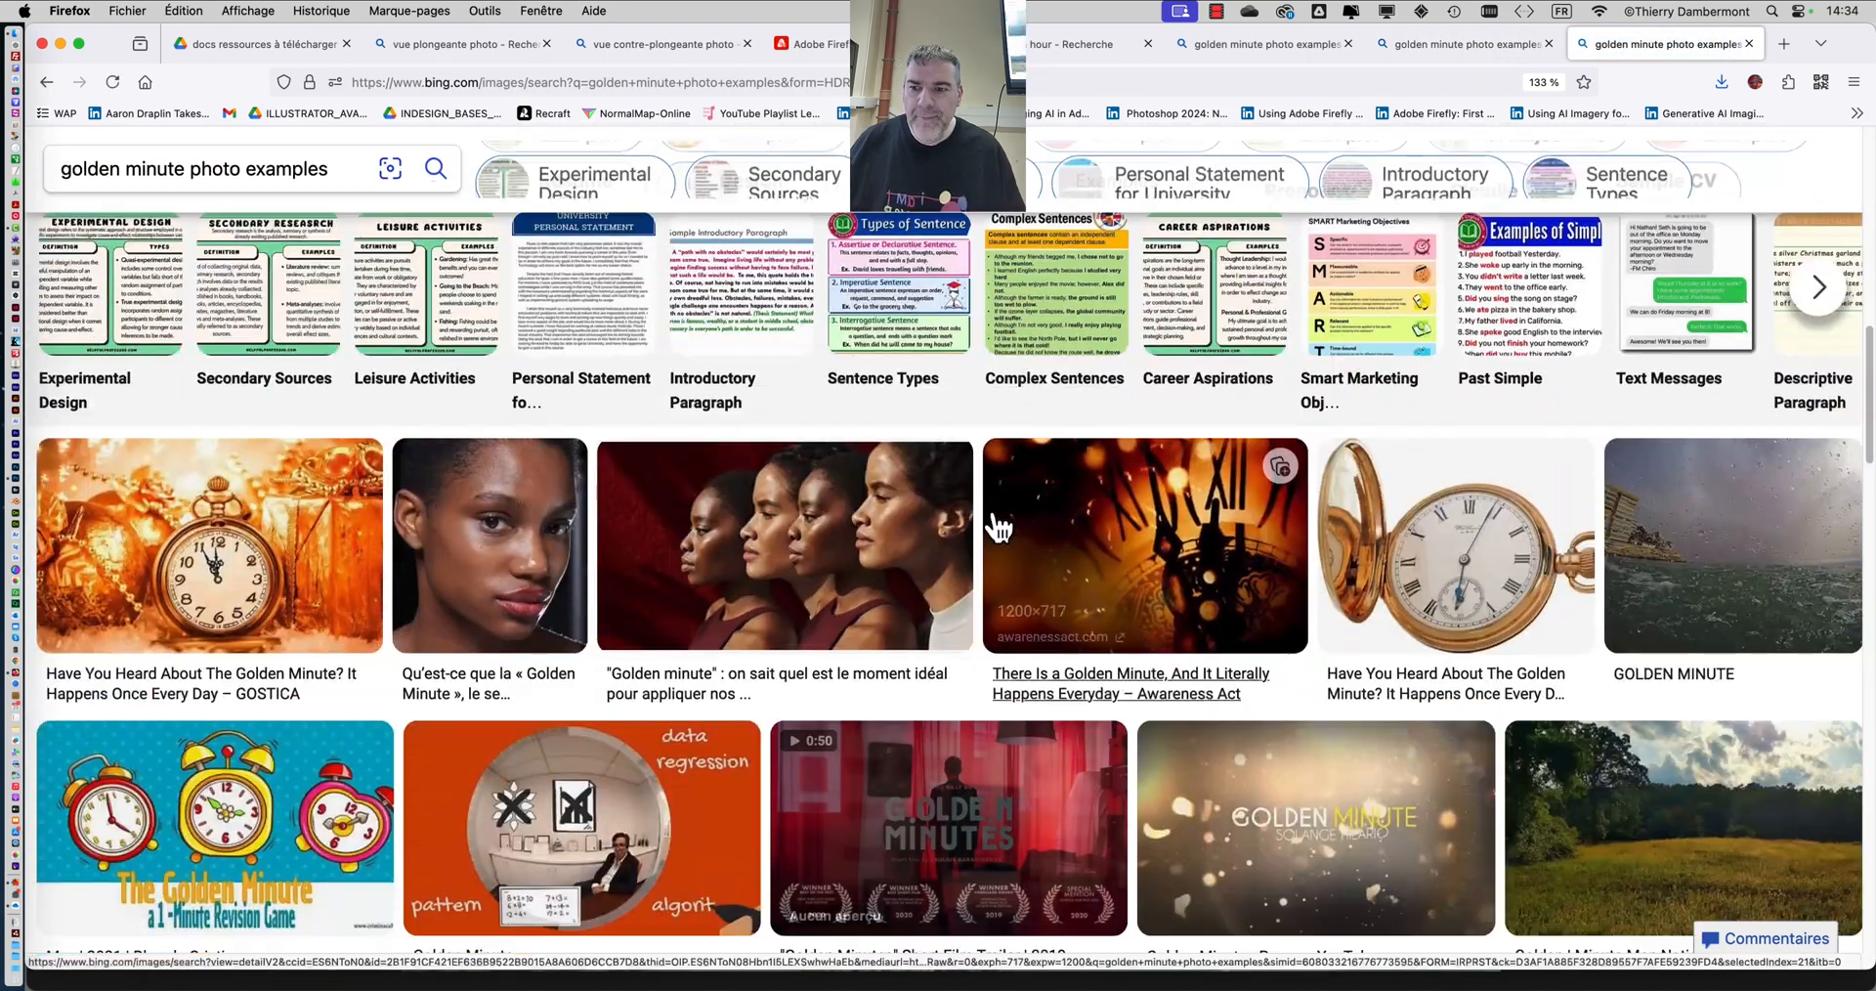
pyautogui.scroll(-6, 995, 528)
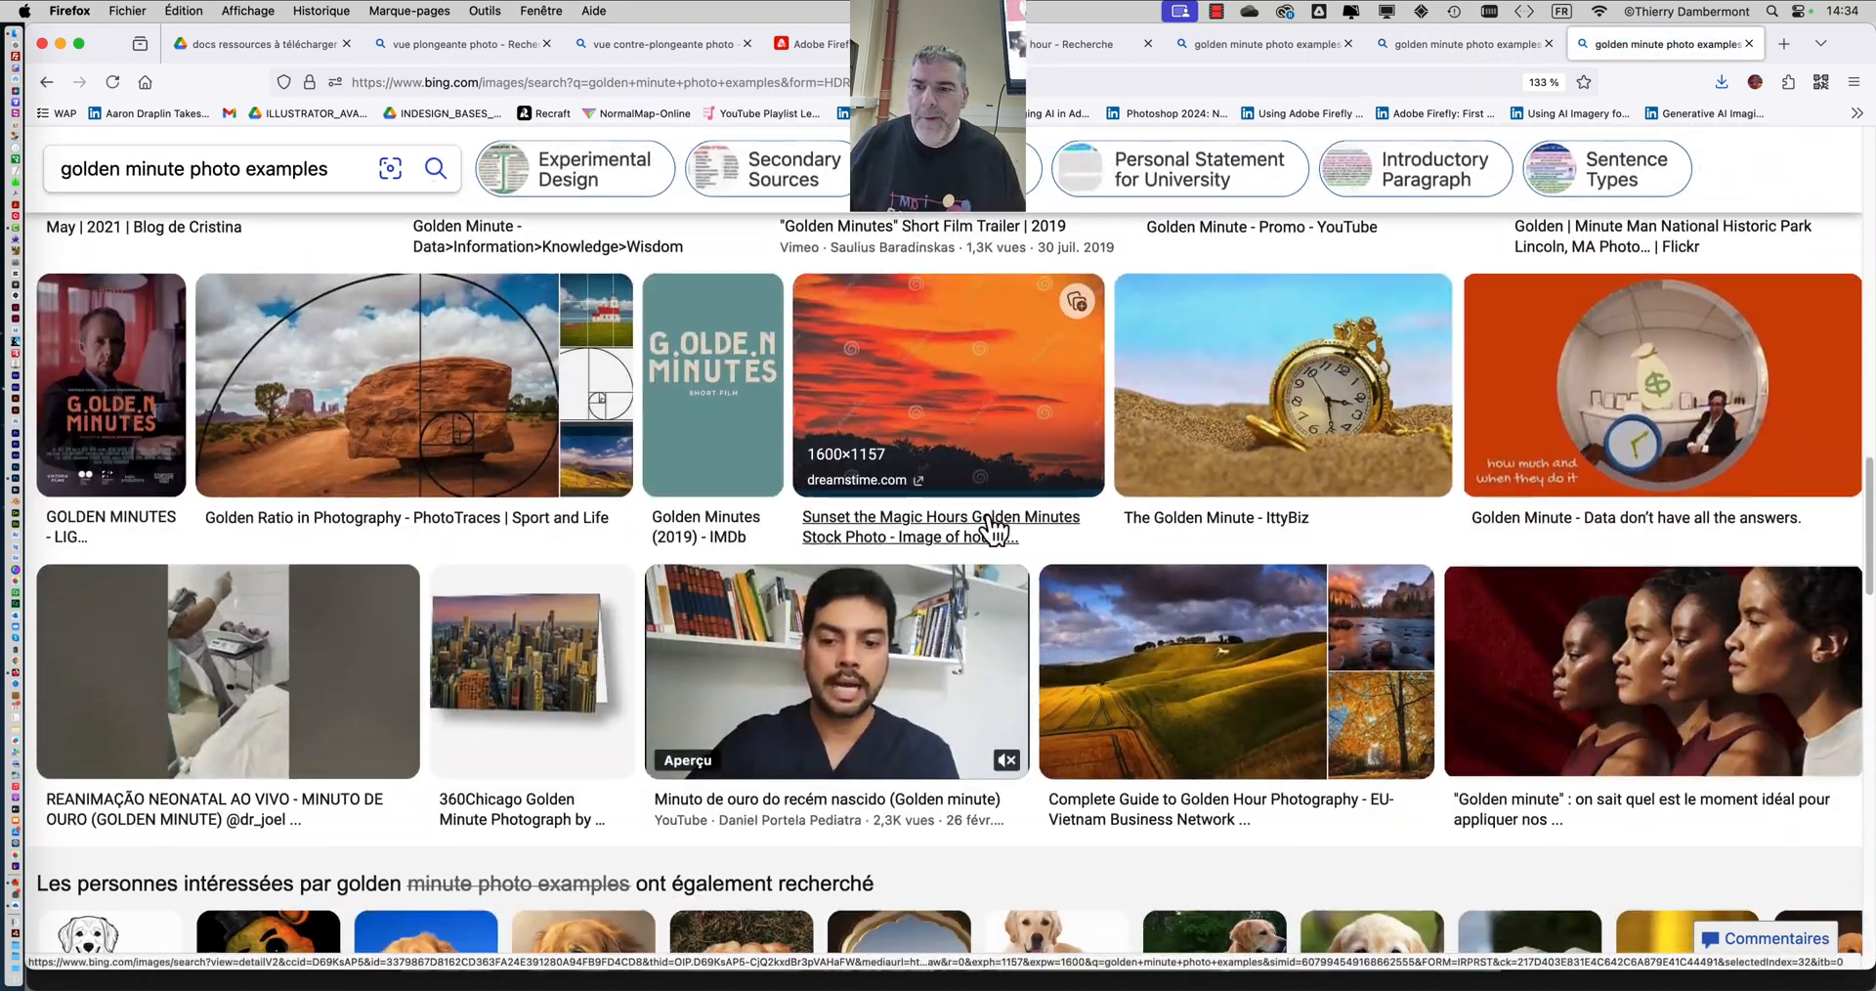
pyautogui.scroll(-1, 994, 531)
pyautogui.scroll(-2, 995, 533)
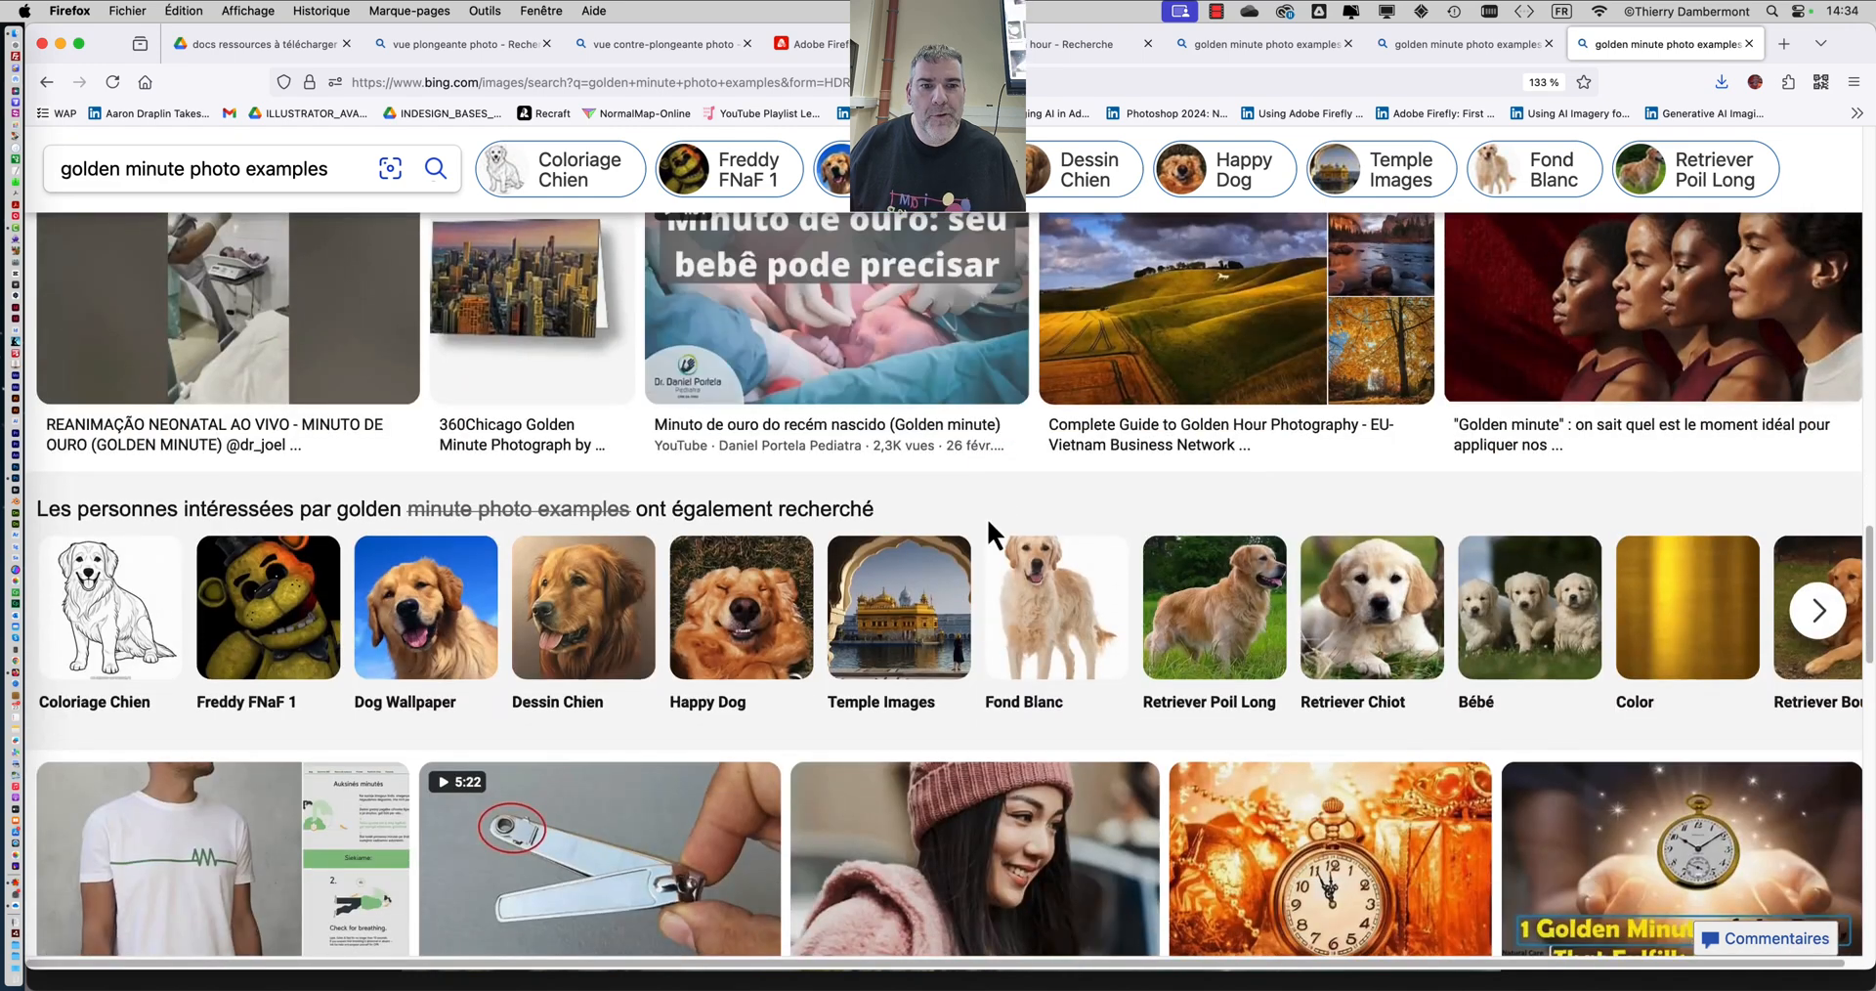
pyautogui.scroll(1, 1241, 408)
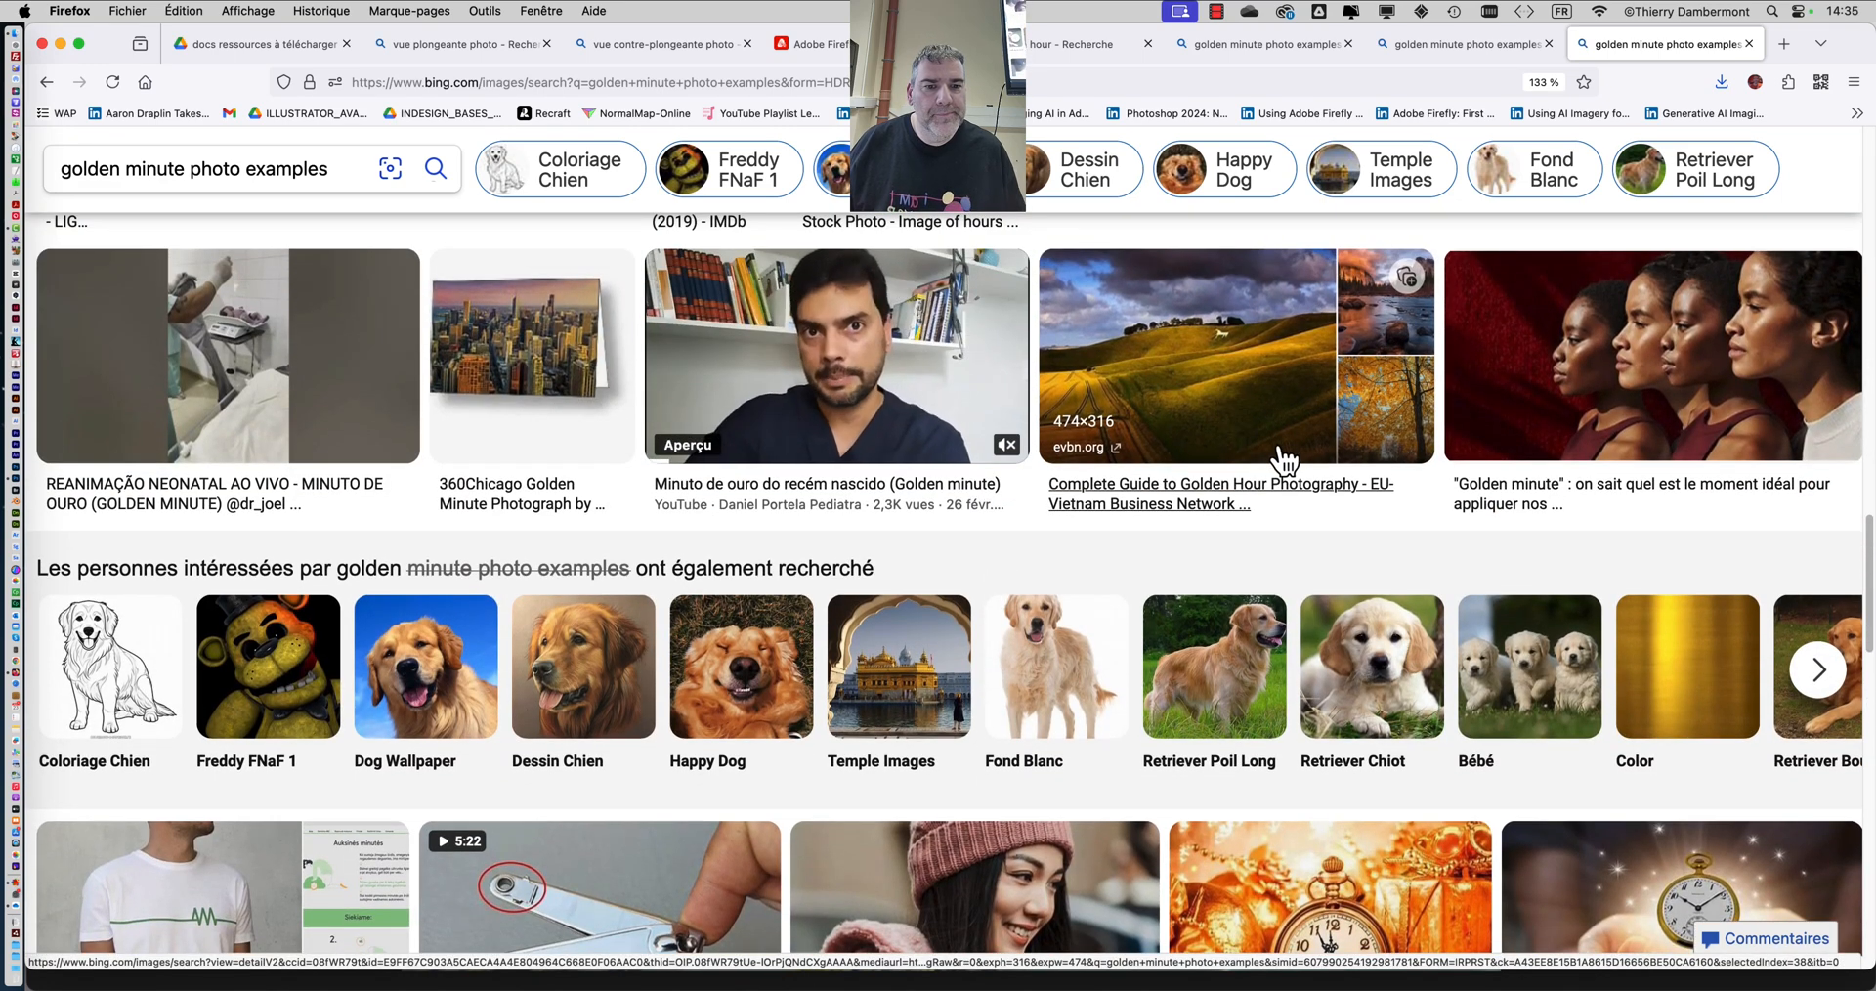
pyautogui.scroll(-12, 1283, 459)
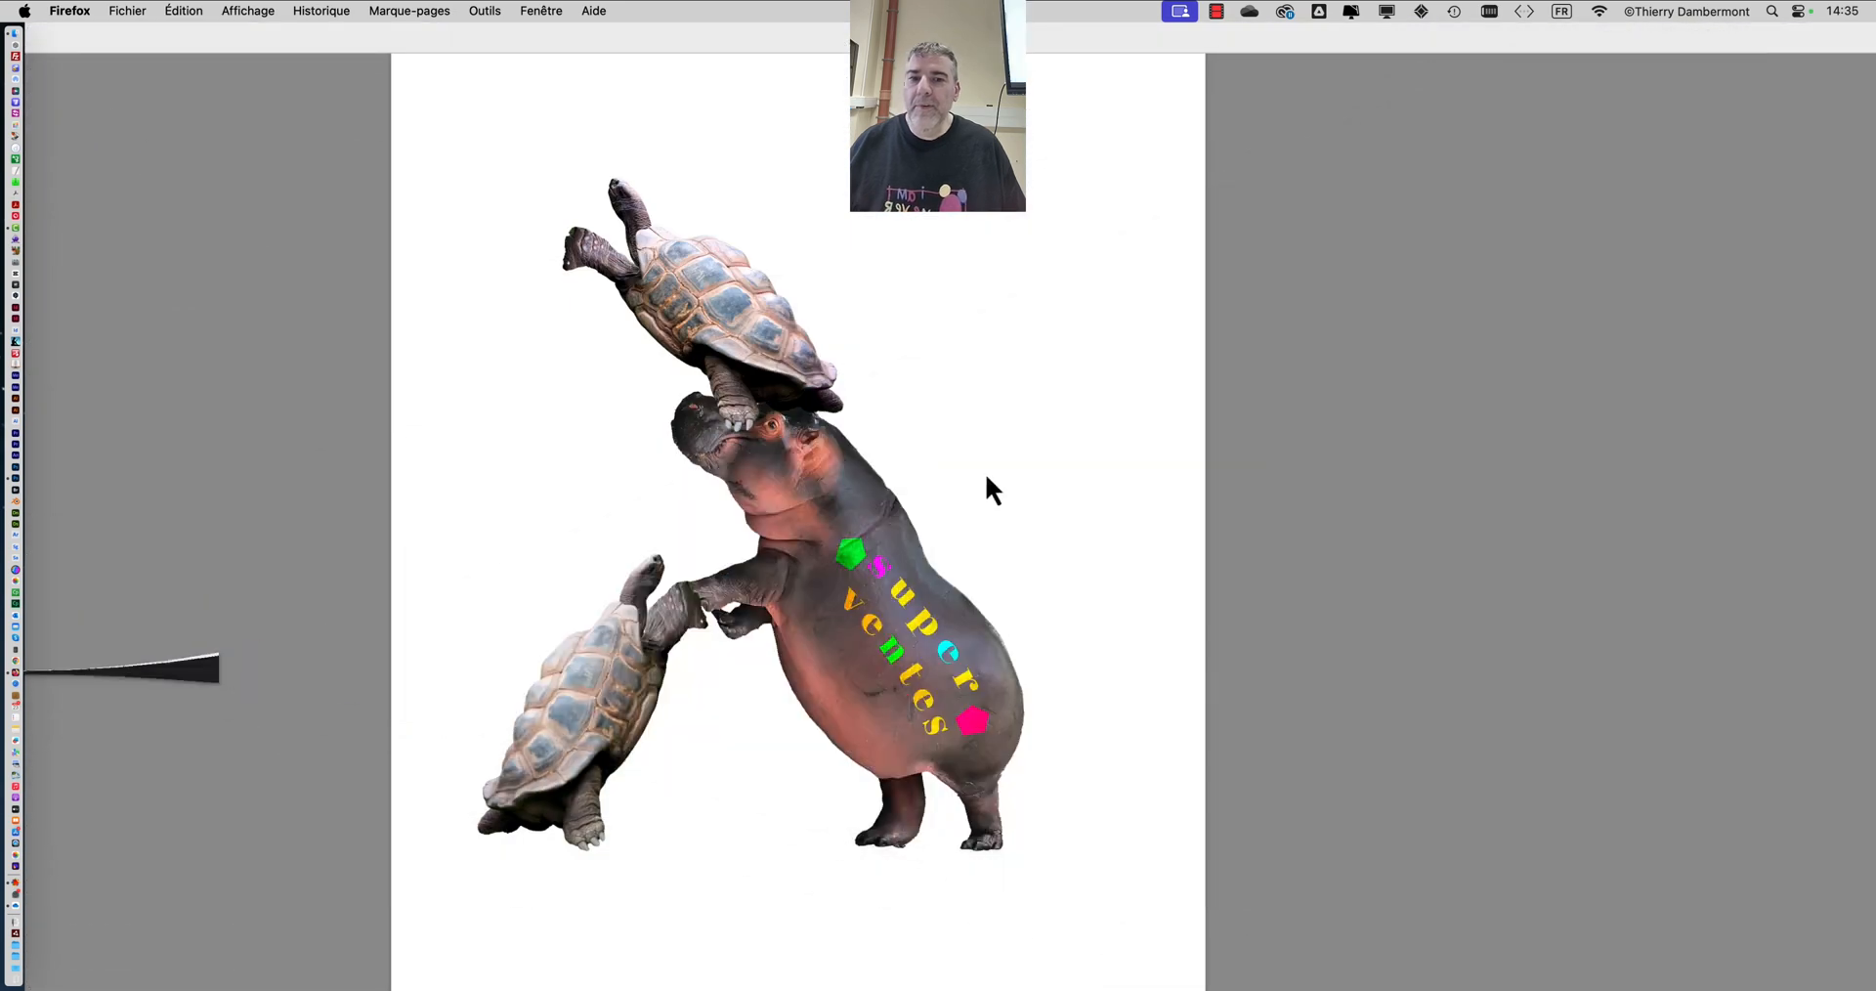
# - Return to the Adobe Firefly page in Firefox and generate a new set for "rue de new york couché de soleil"
pyautogui.press('super+Tab')
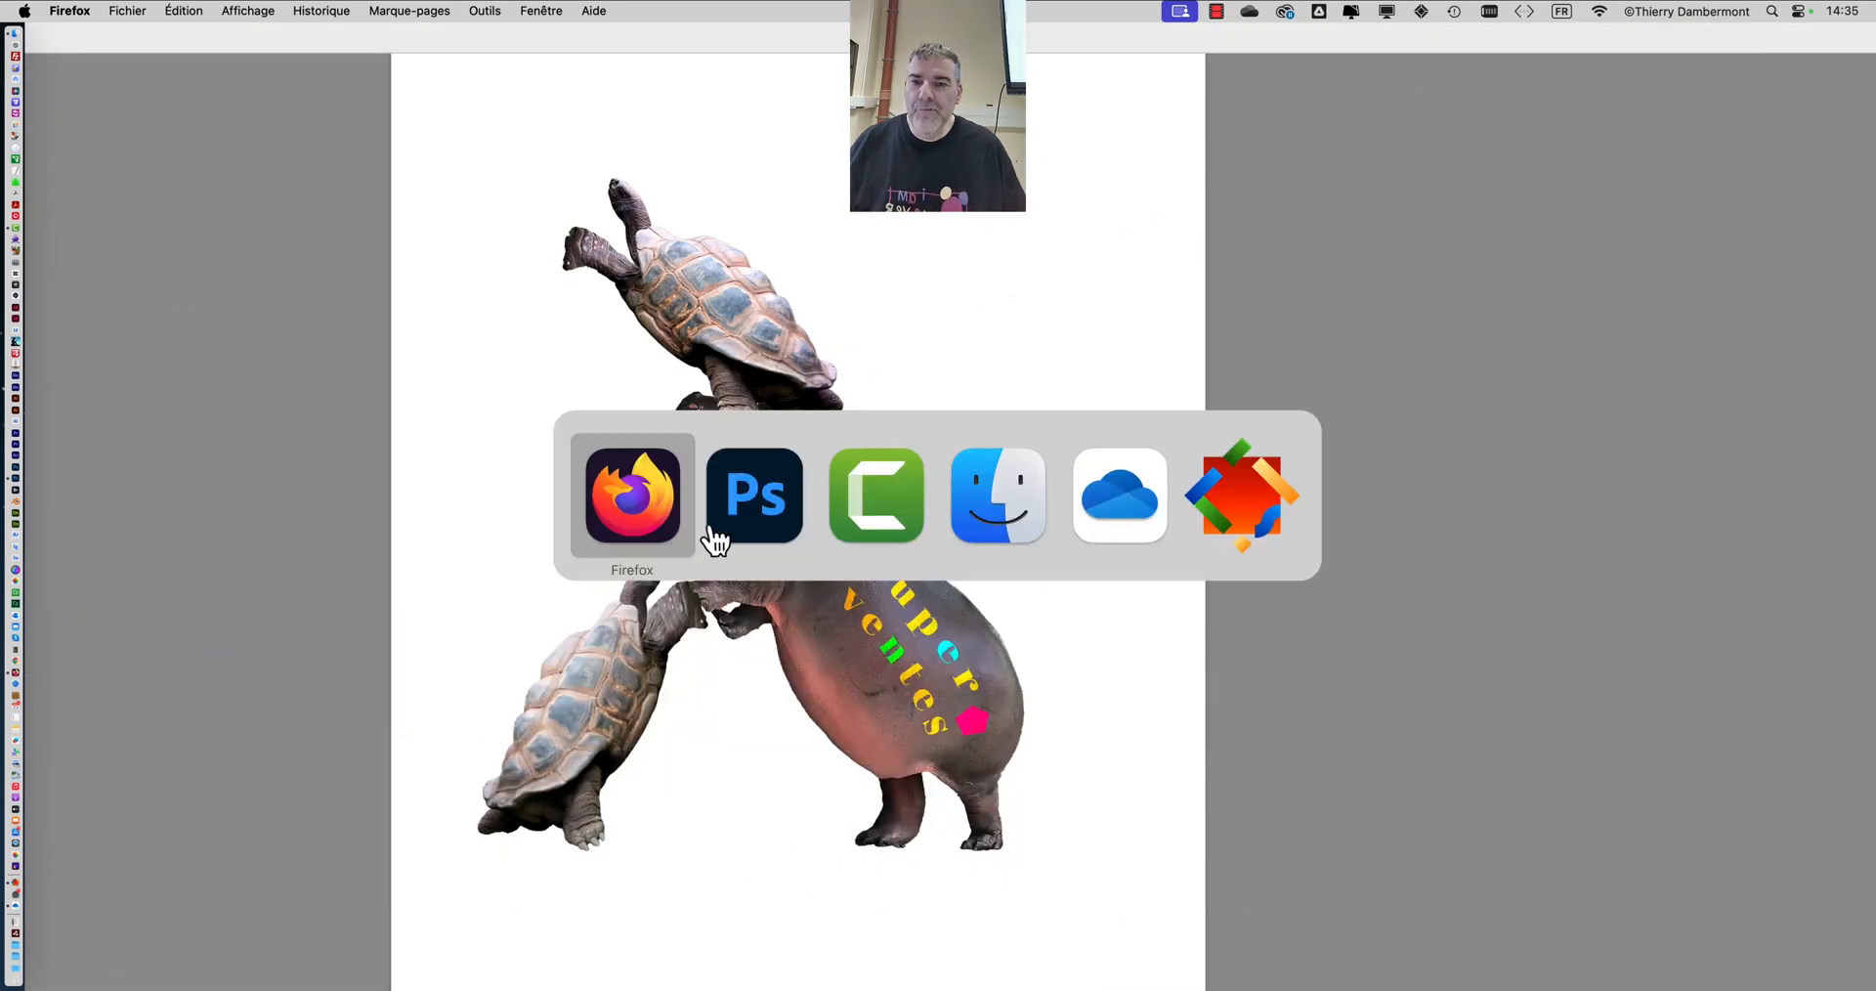
pyautogui.click(543, 12)
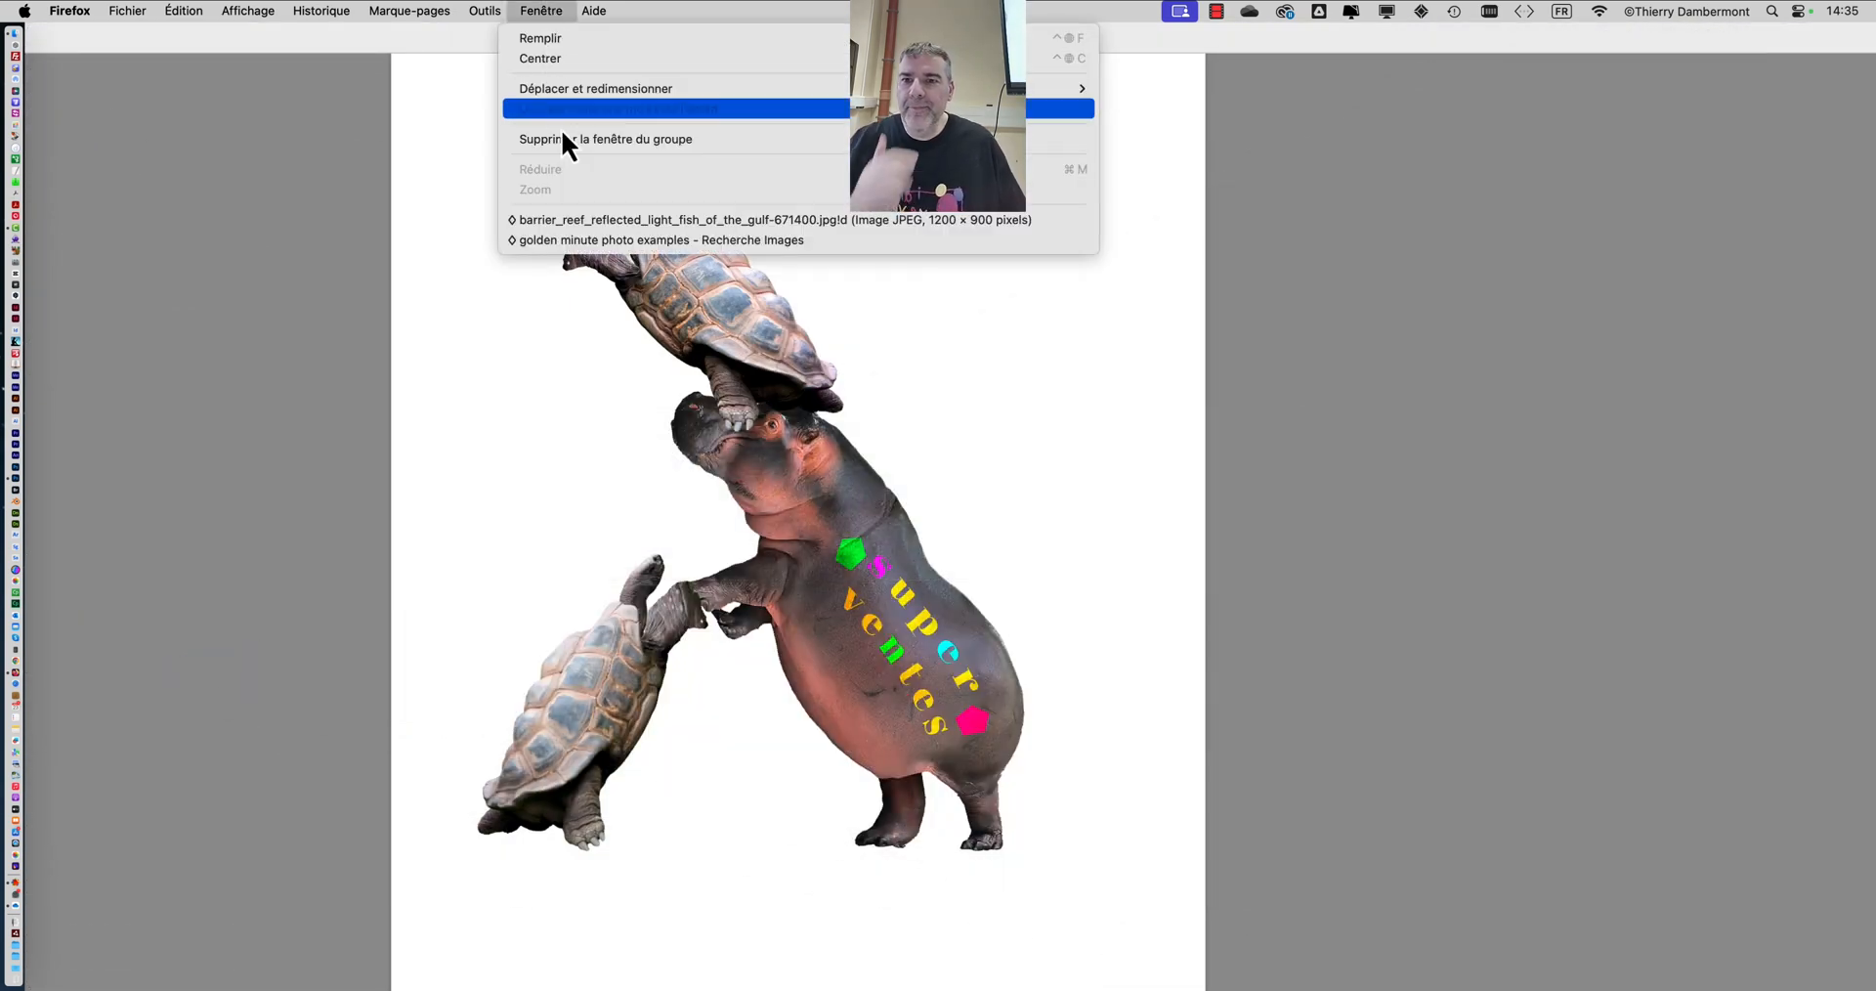
pyautogui.click(623, 240)
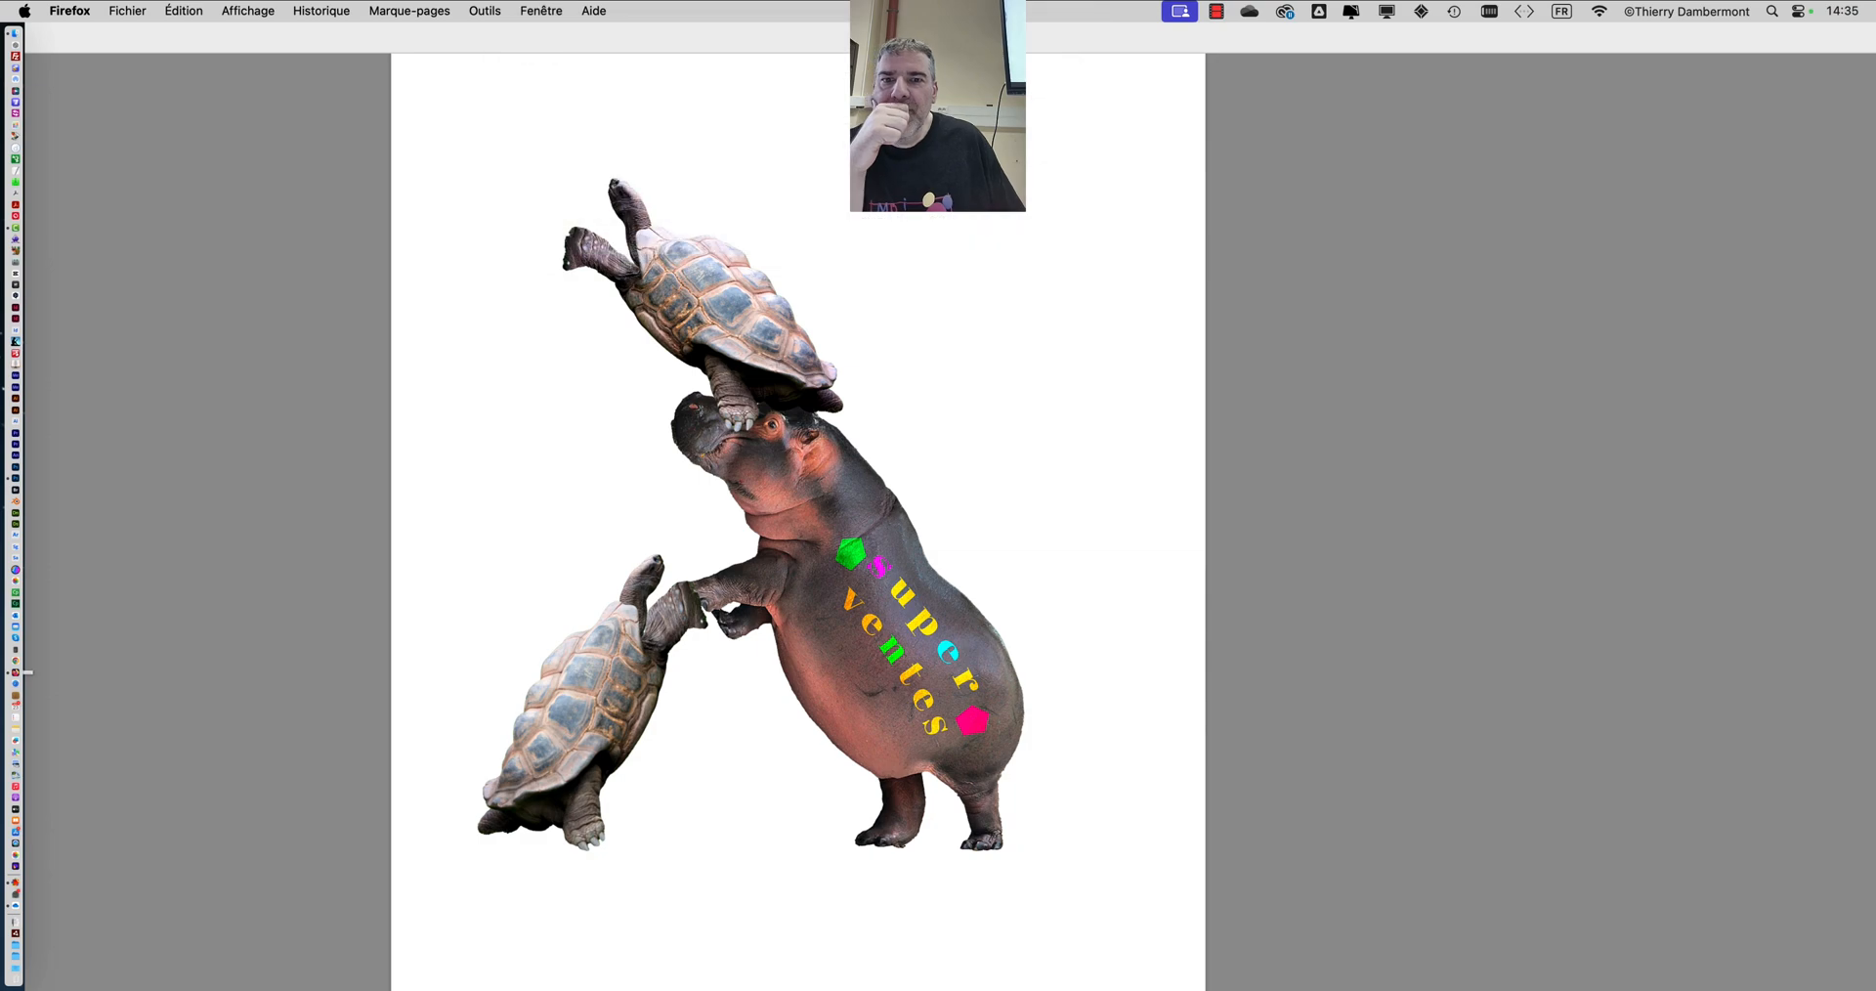
pyautogui.click(806, 44)
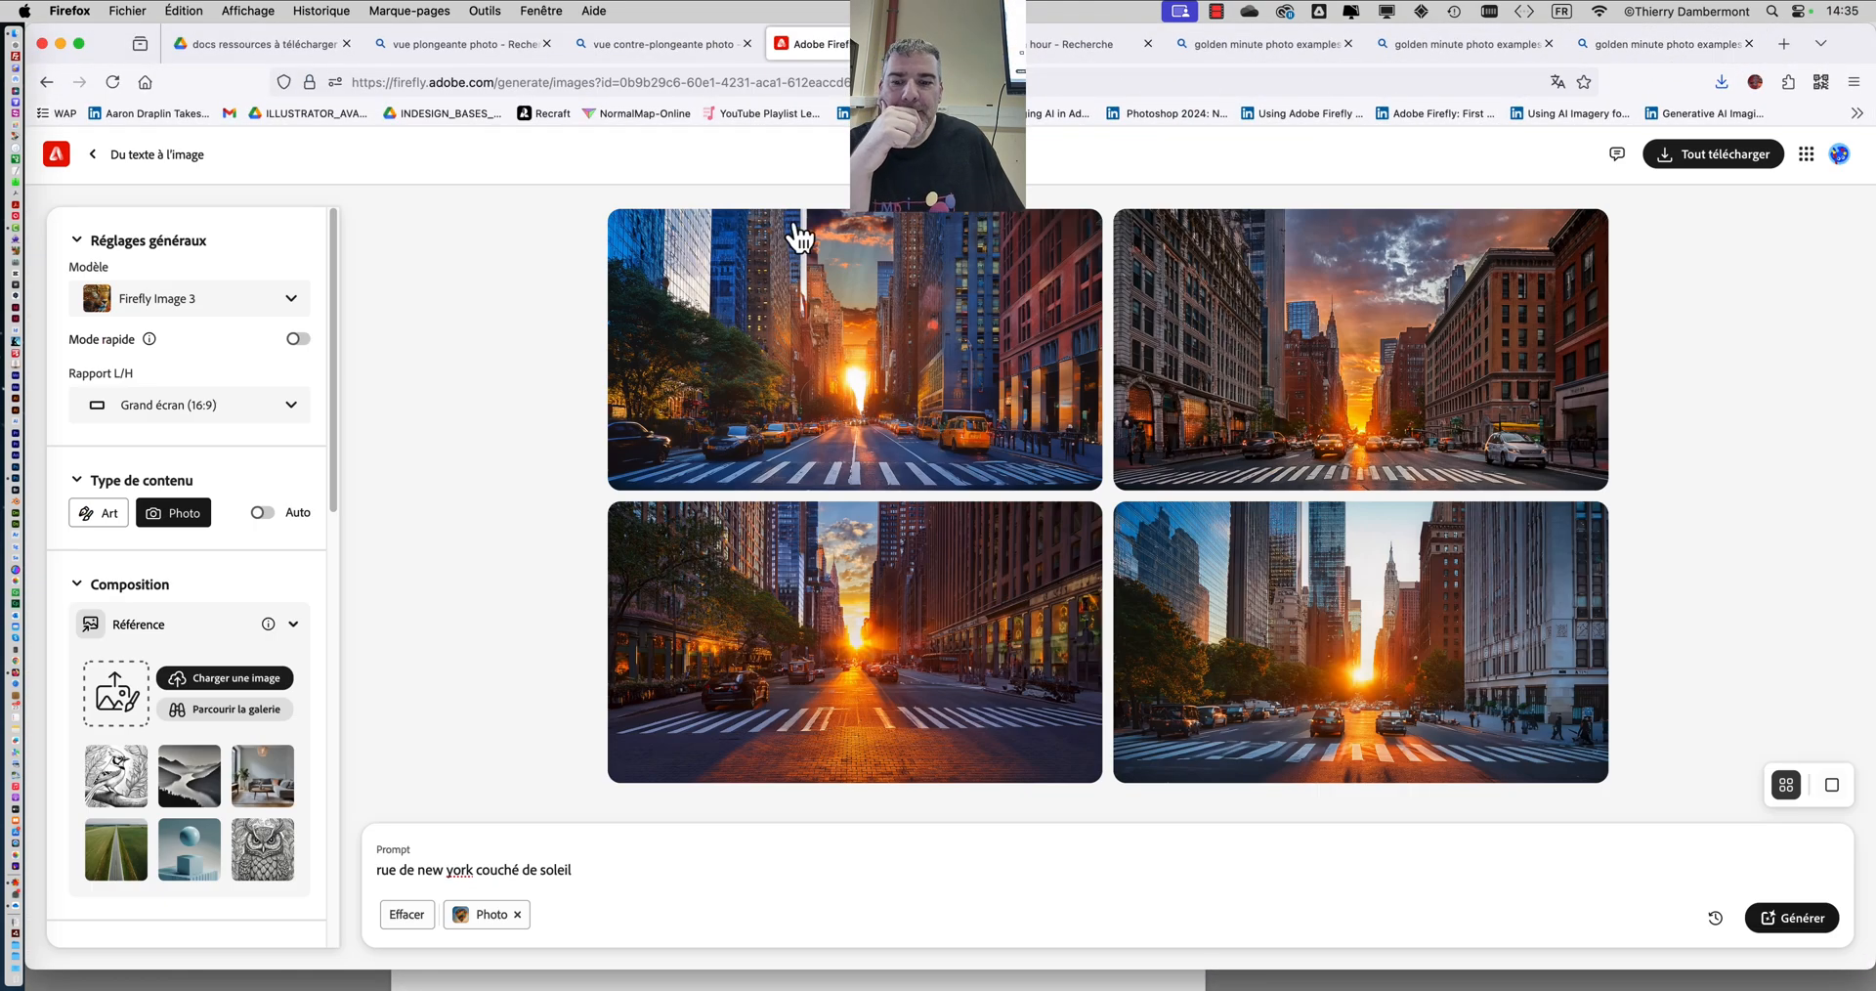
pyautogui.click(1801, 928)
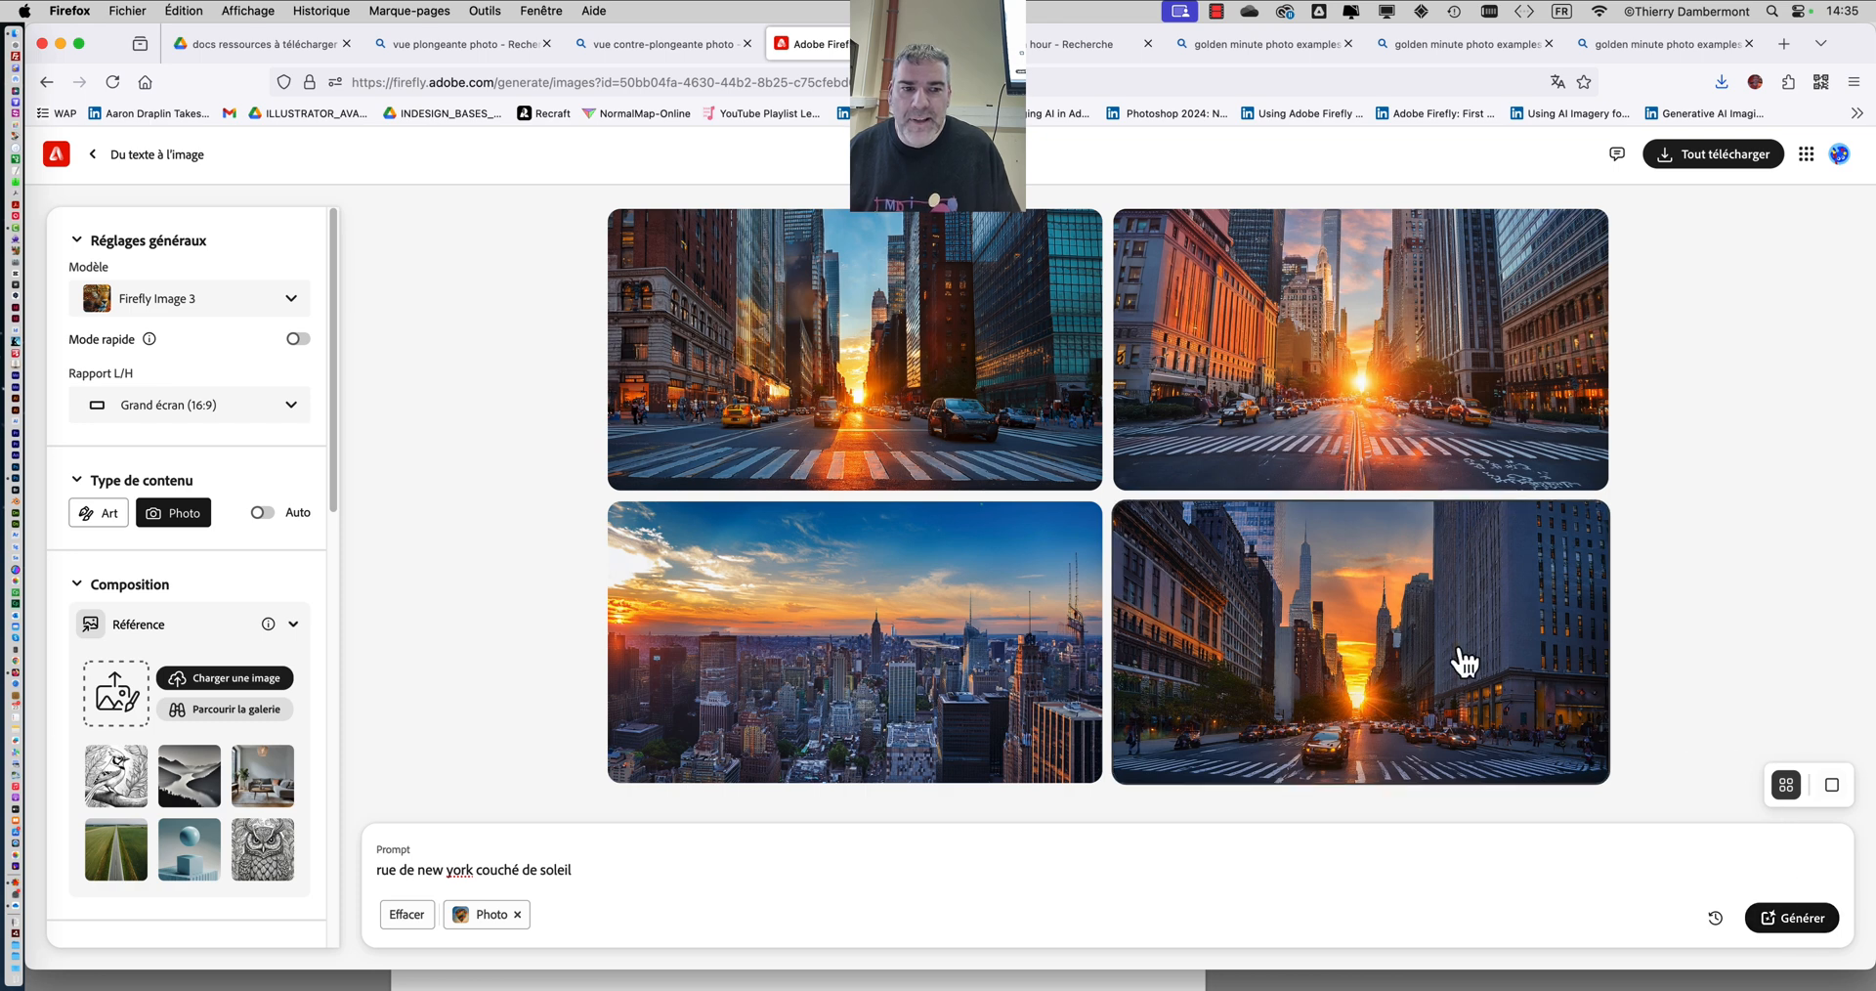
pyautogui.moveTo(1417, 665)
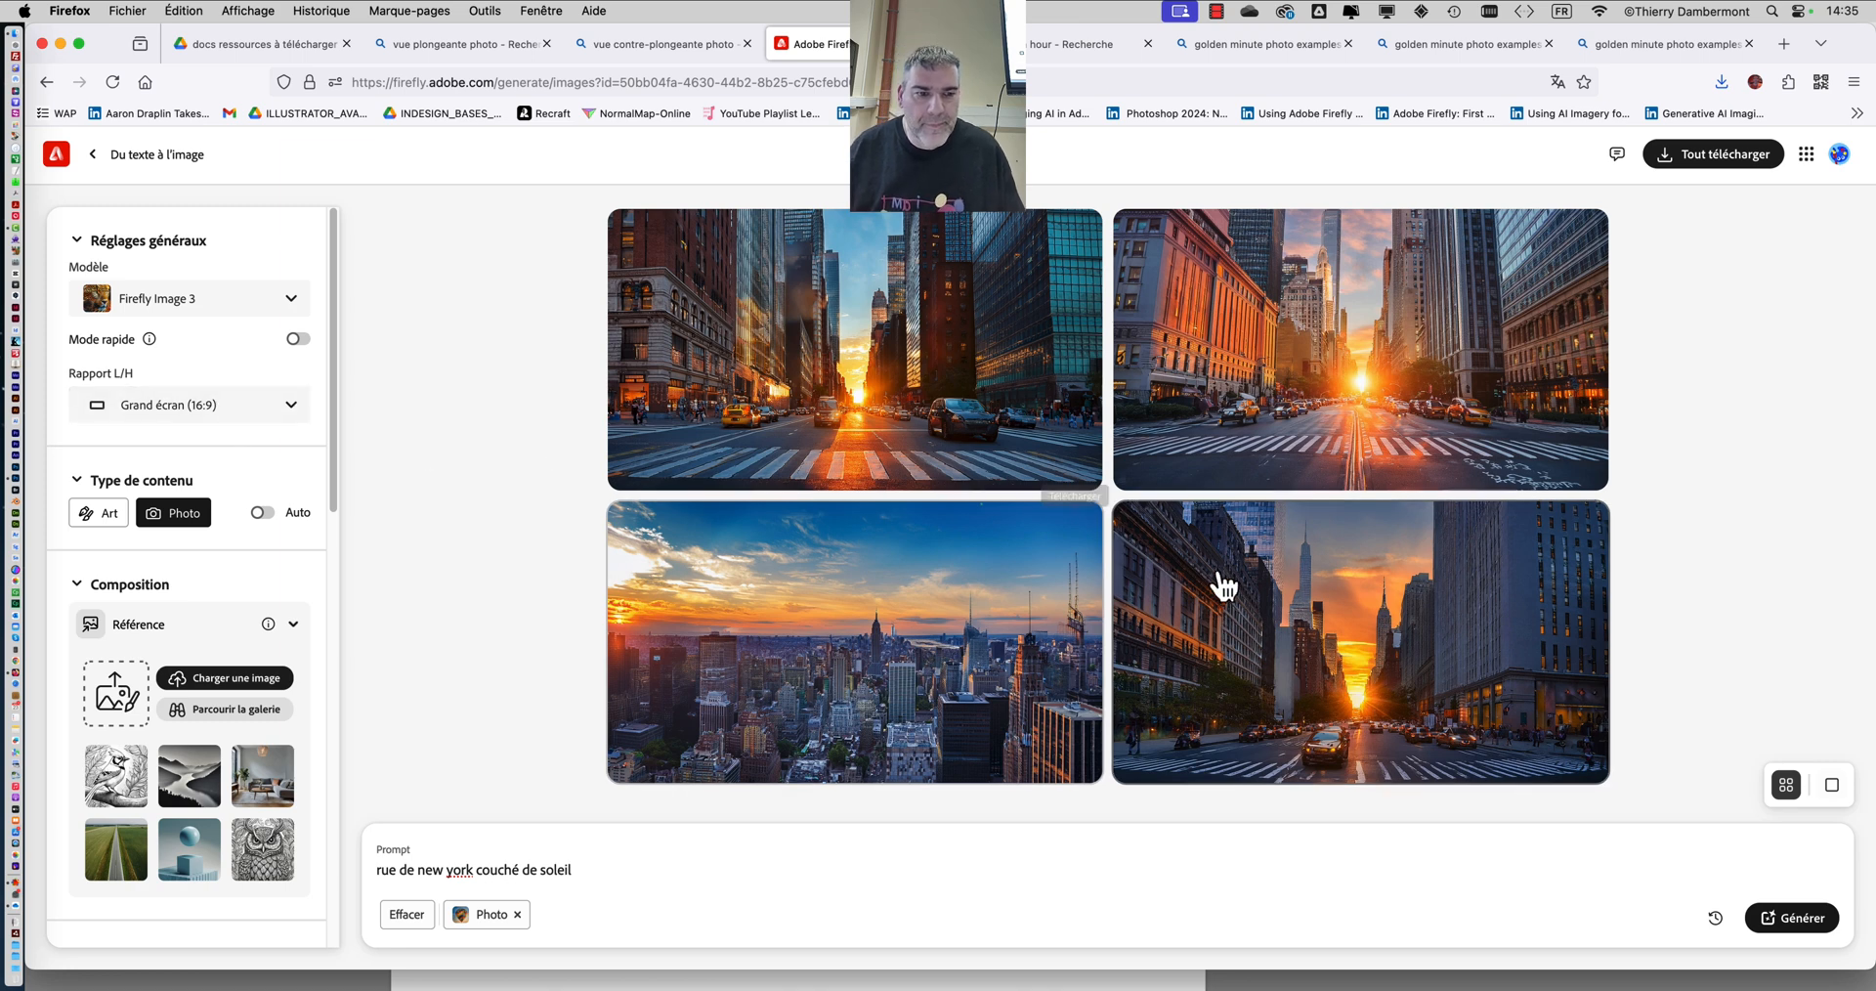
pyautogui.moveTo(1364, 629)
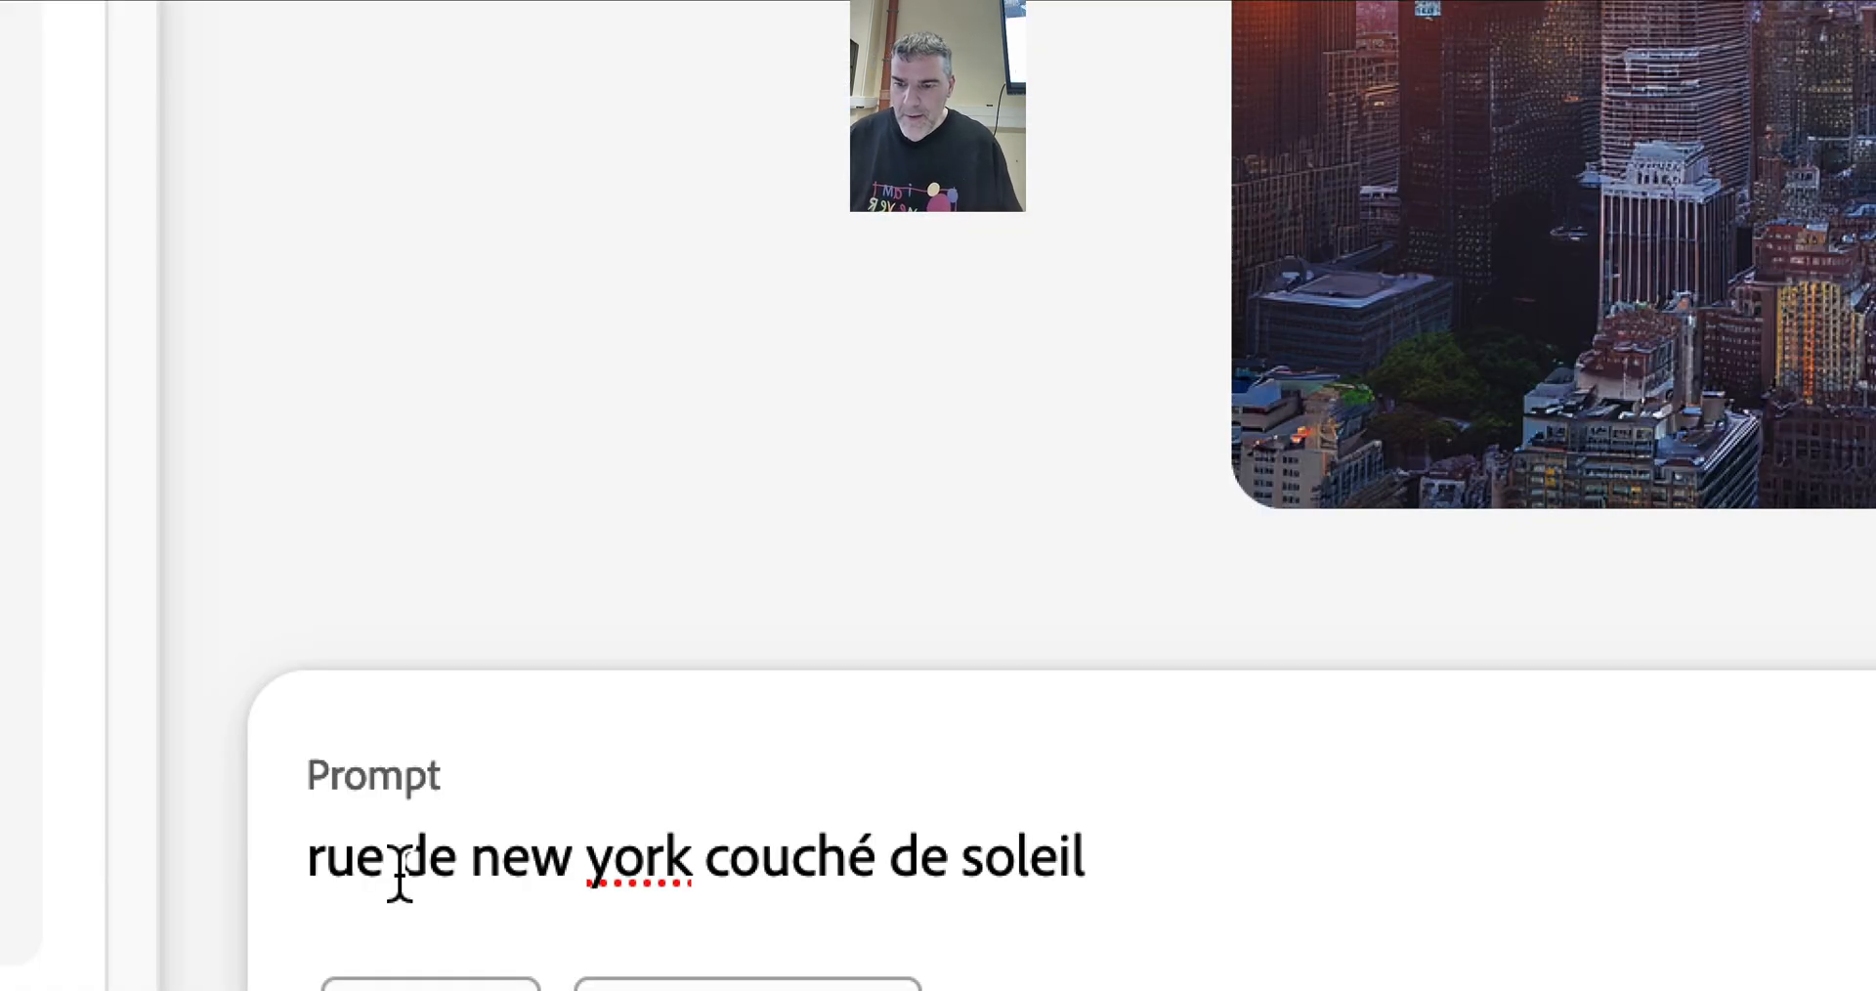
# - Insert "cul de sac" after "rue" in the prompt and generate new images
pyautogui.moveTo(400, 870); pyautogui.dragTo(311, 870)
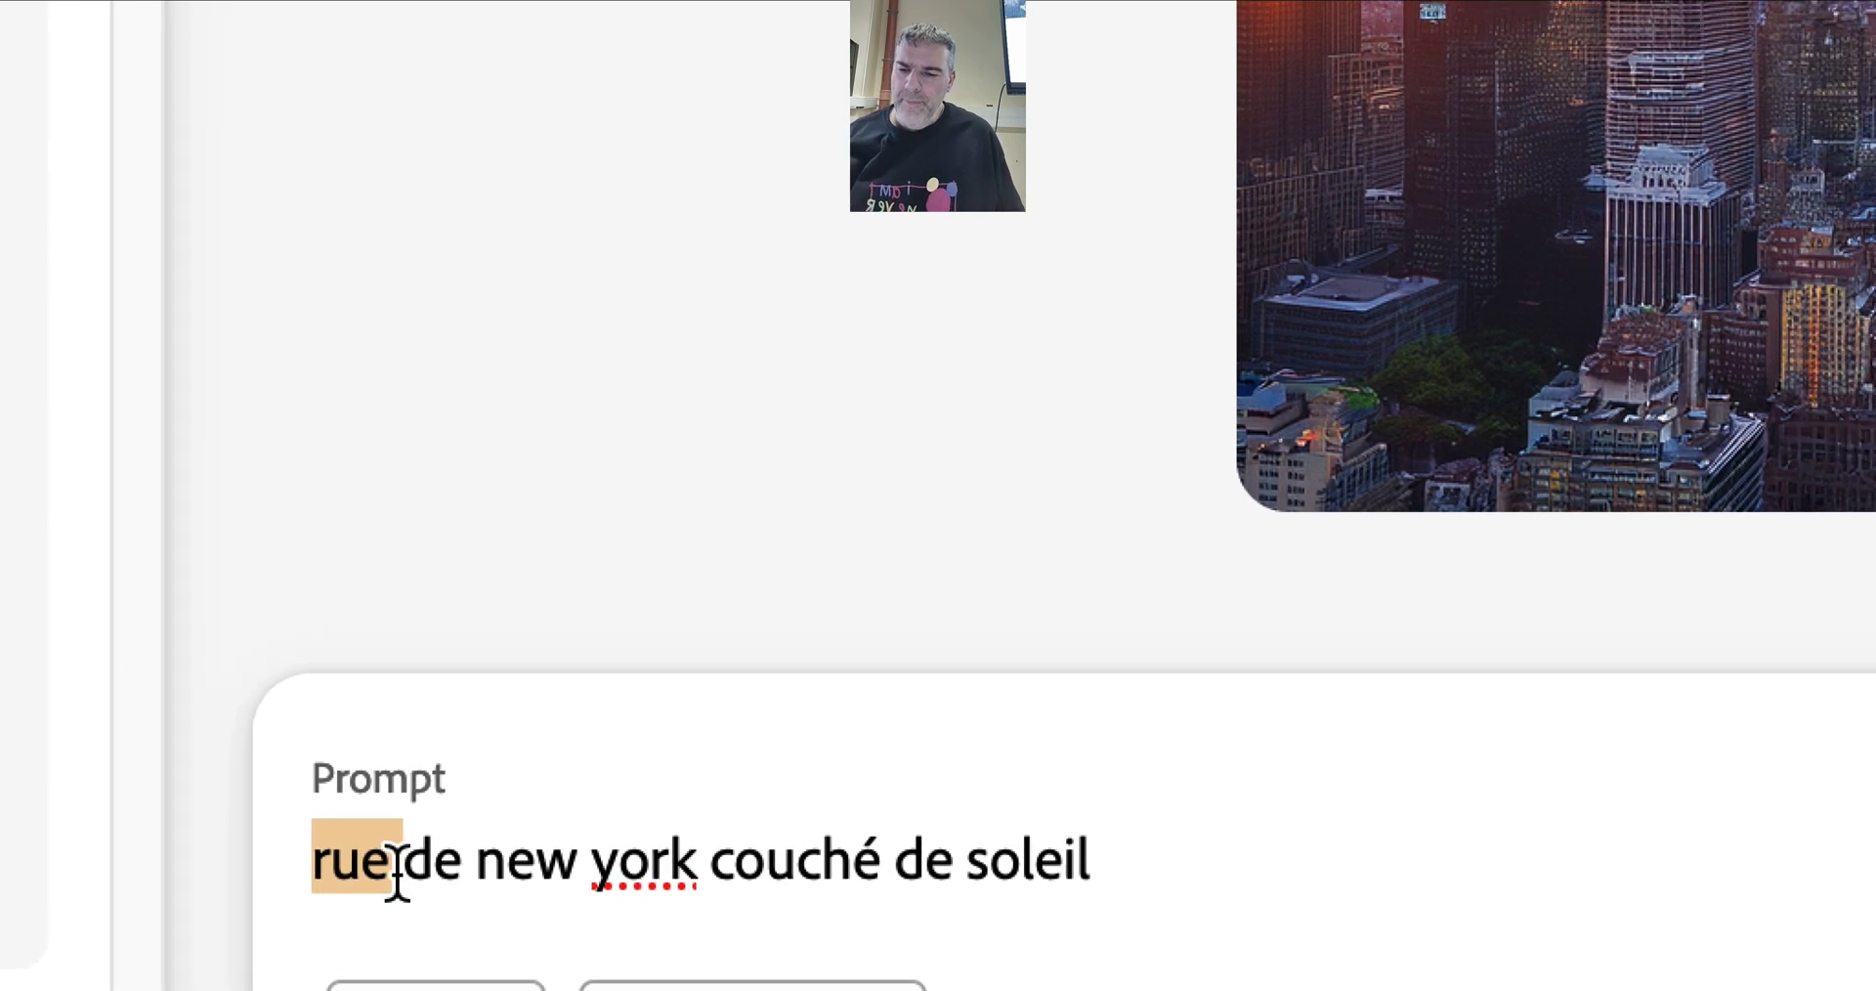
pyautogui.click(398, 873)
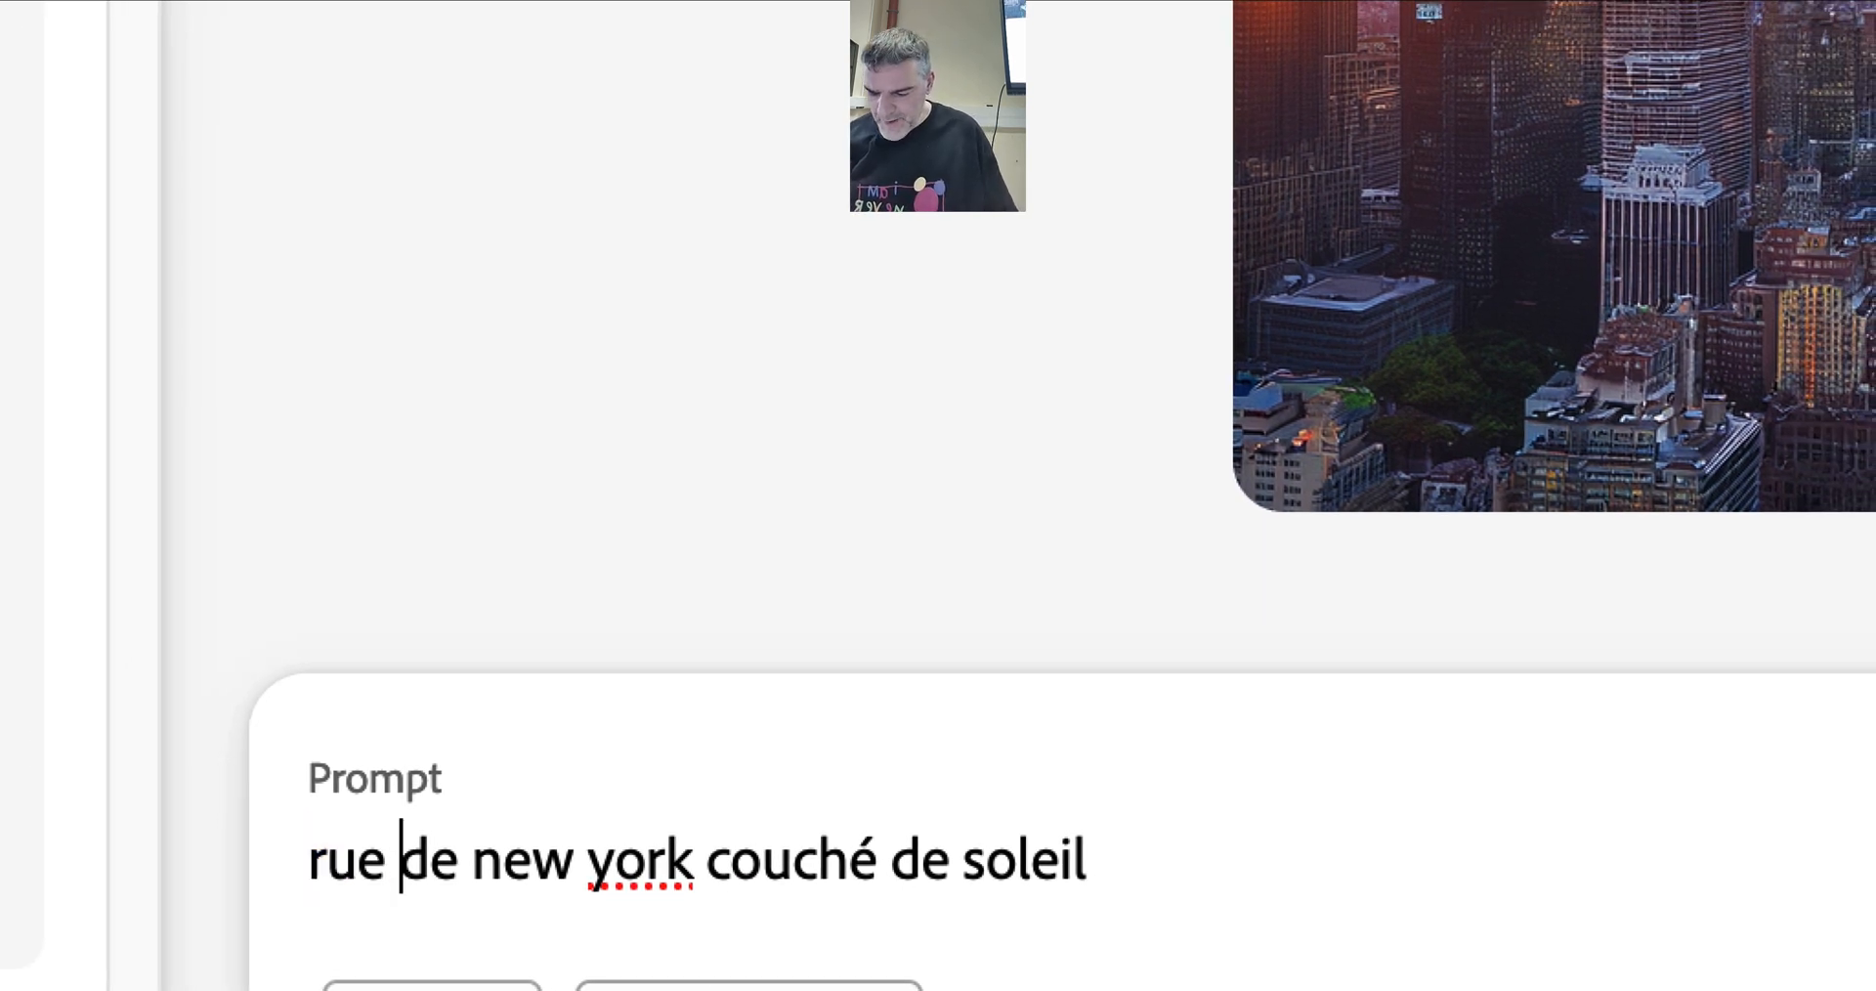
pyautogui.write('cul de sac')
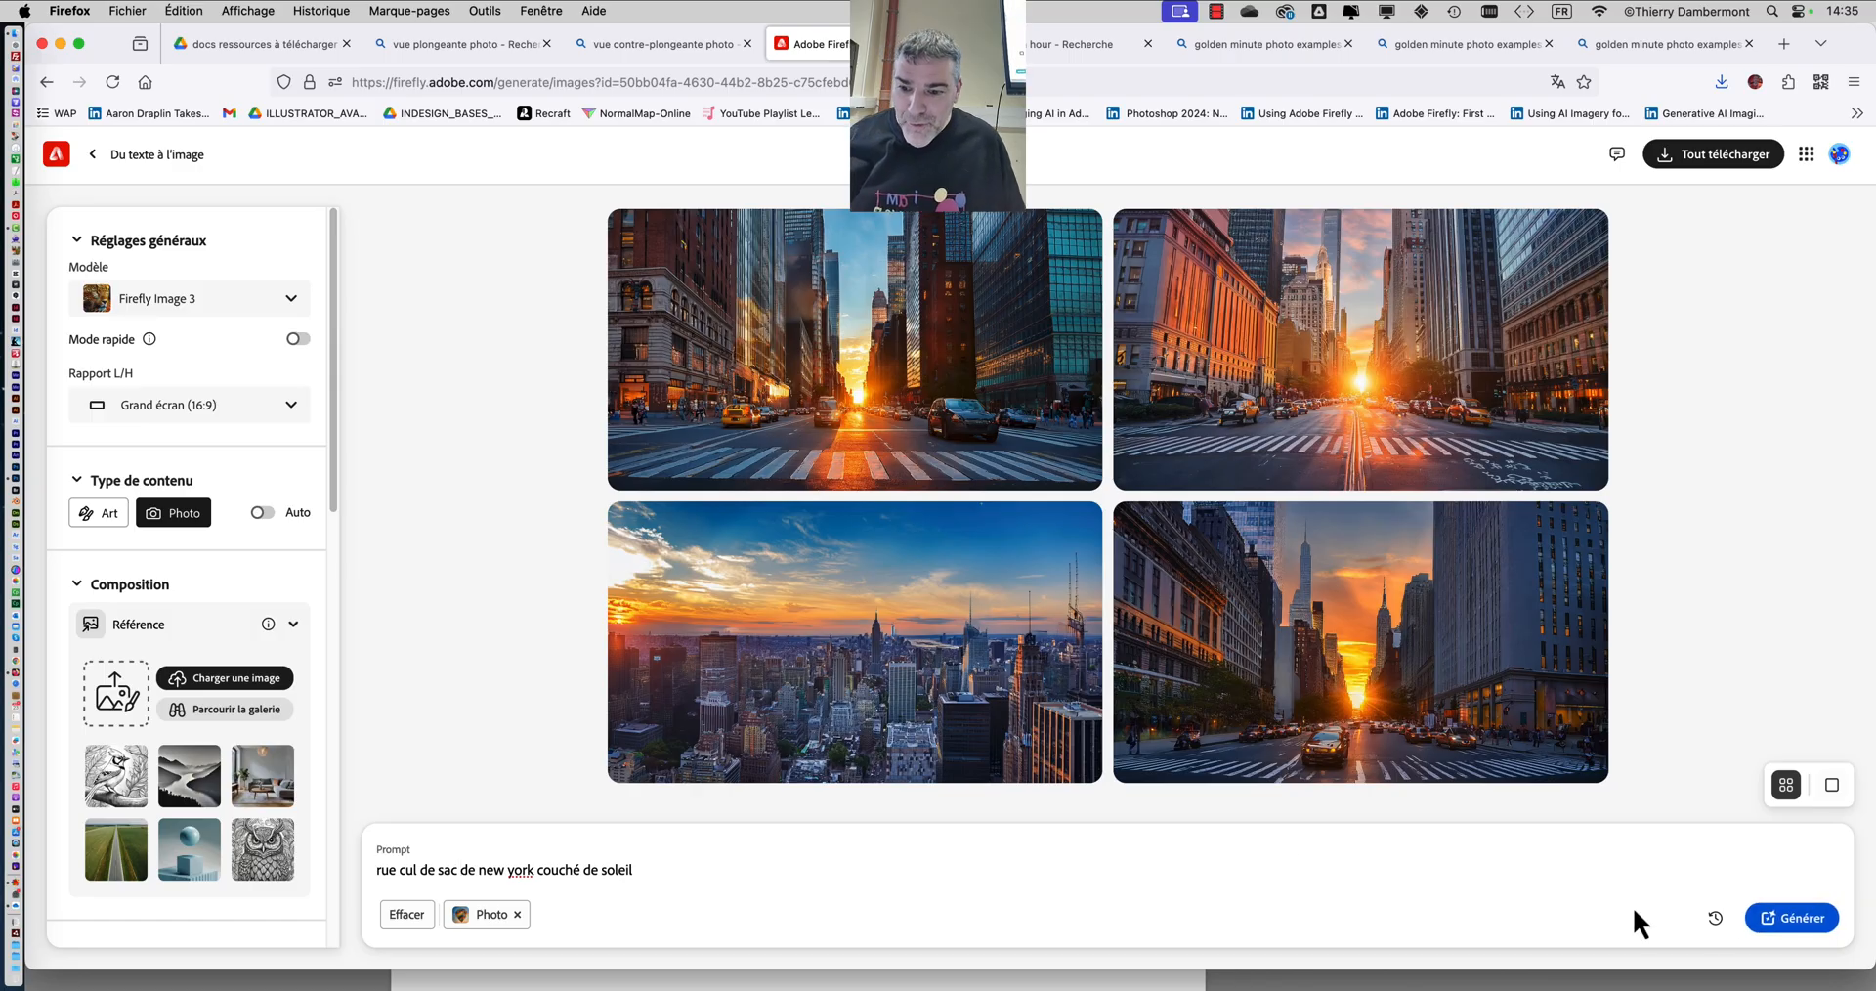
pyautogui.click(1823, 921)
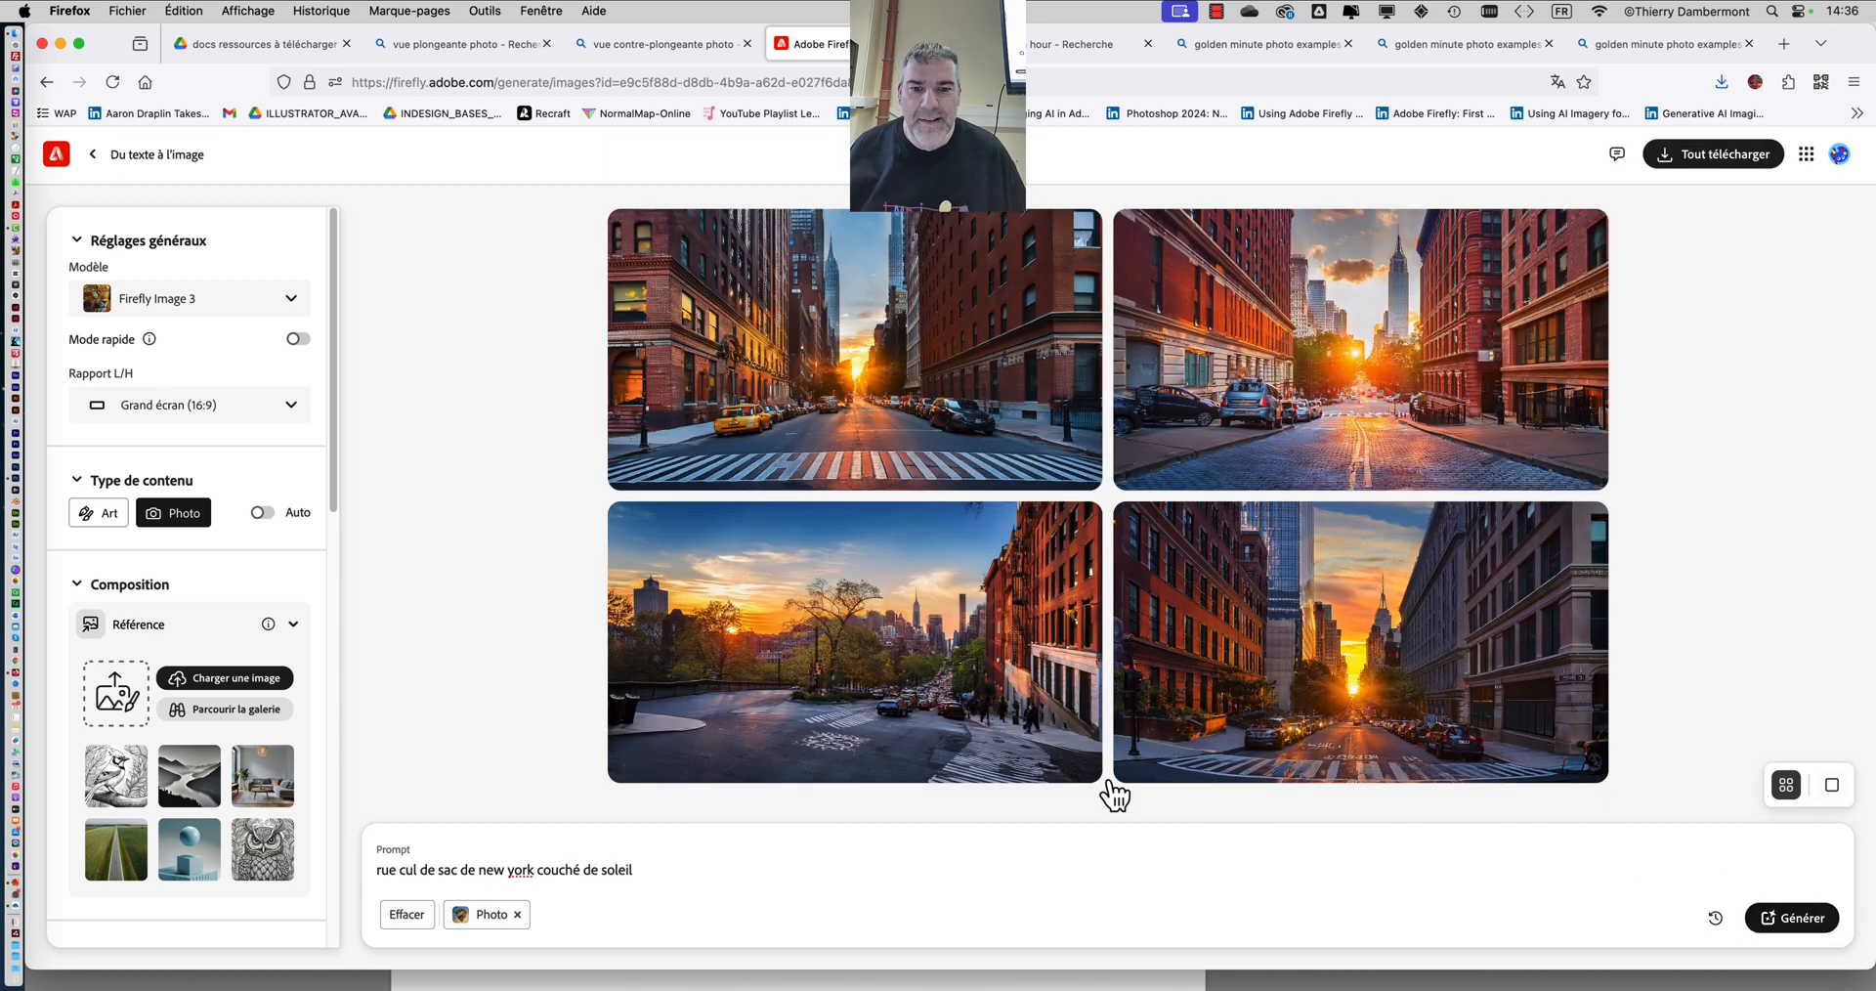
# - Download the generated sunset image of the curved street with trees as a JPEG into the "m11j23 - docs CGR2 cours 03 (4 heures)" folder
pyautogui.moveTo(972, 767)
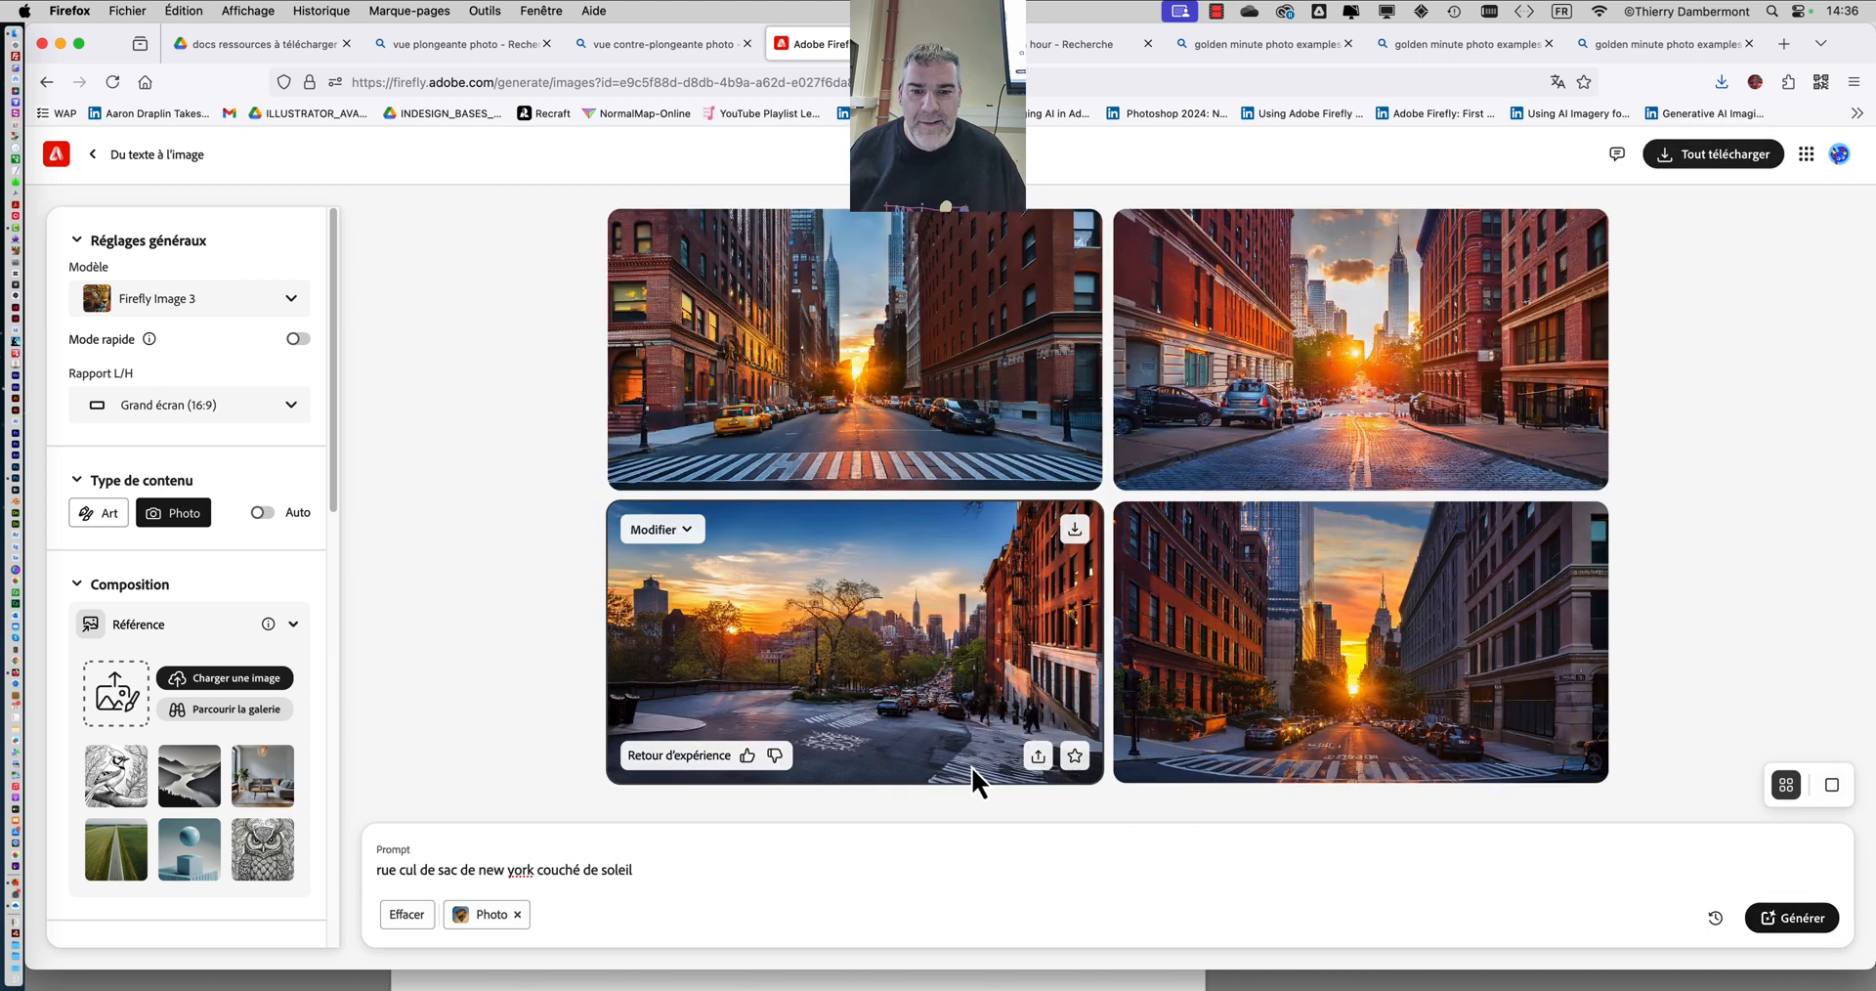
pyautogui.click(1075, 528)
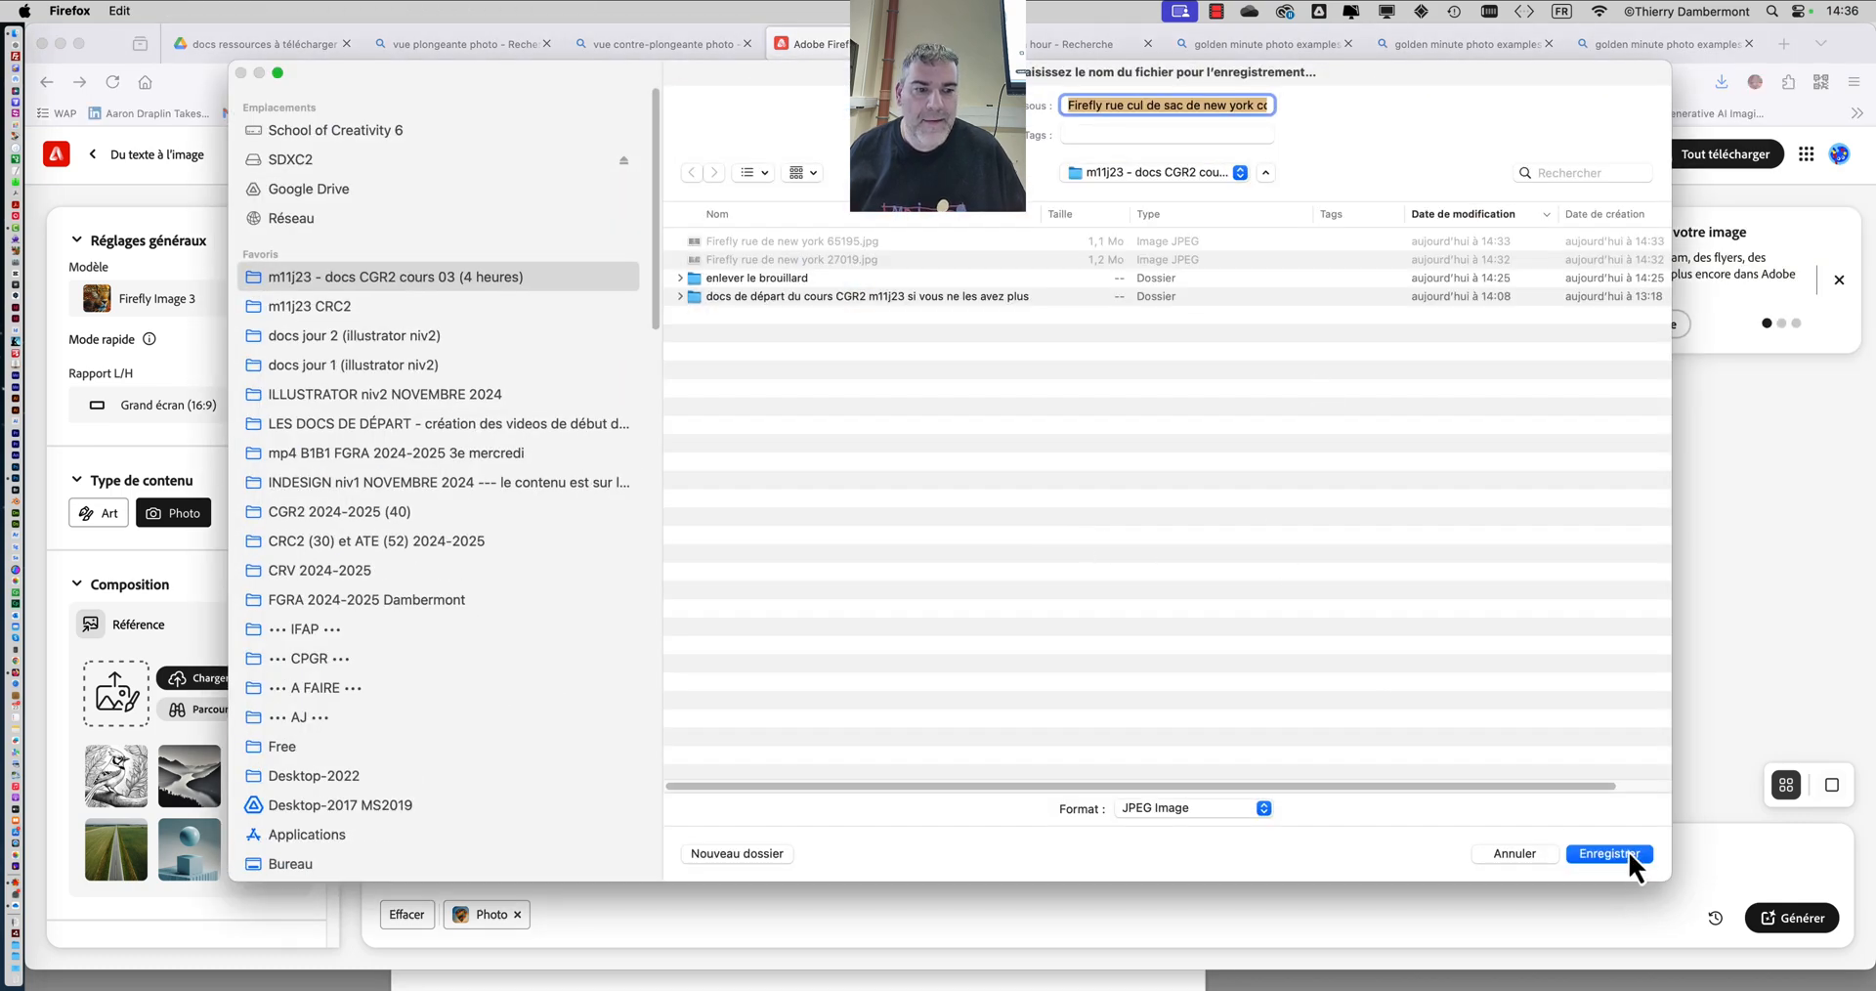
pyautogui.click(1608, 854)
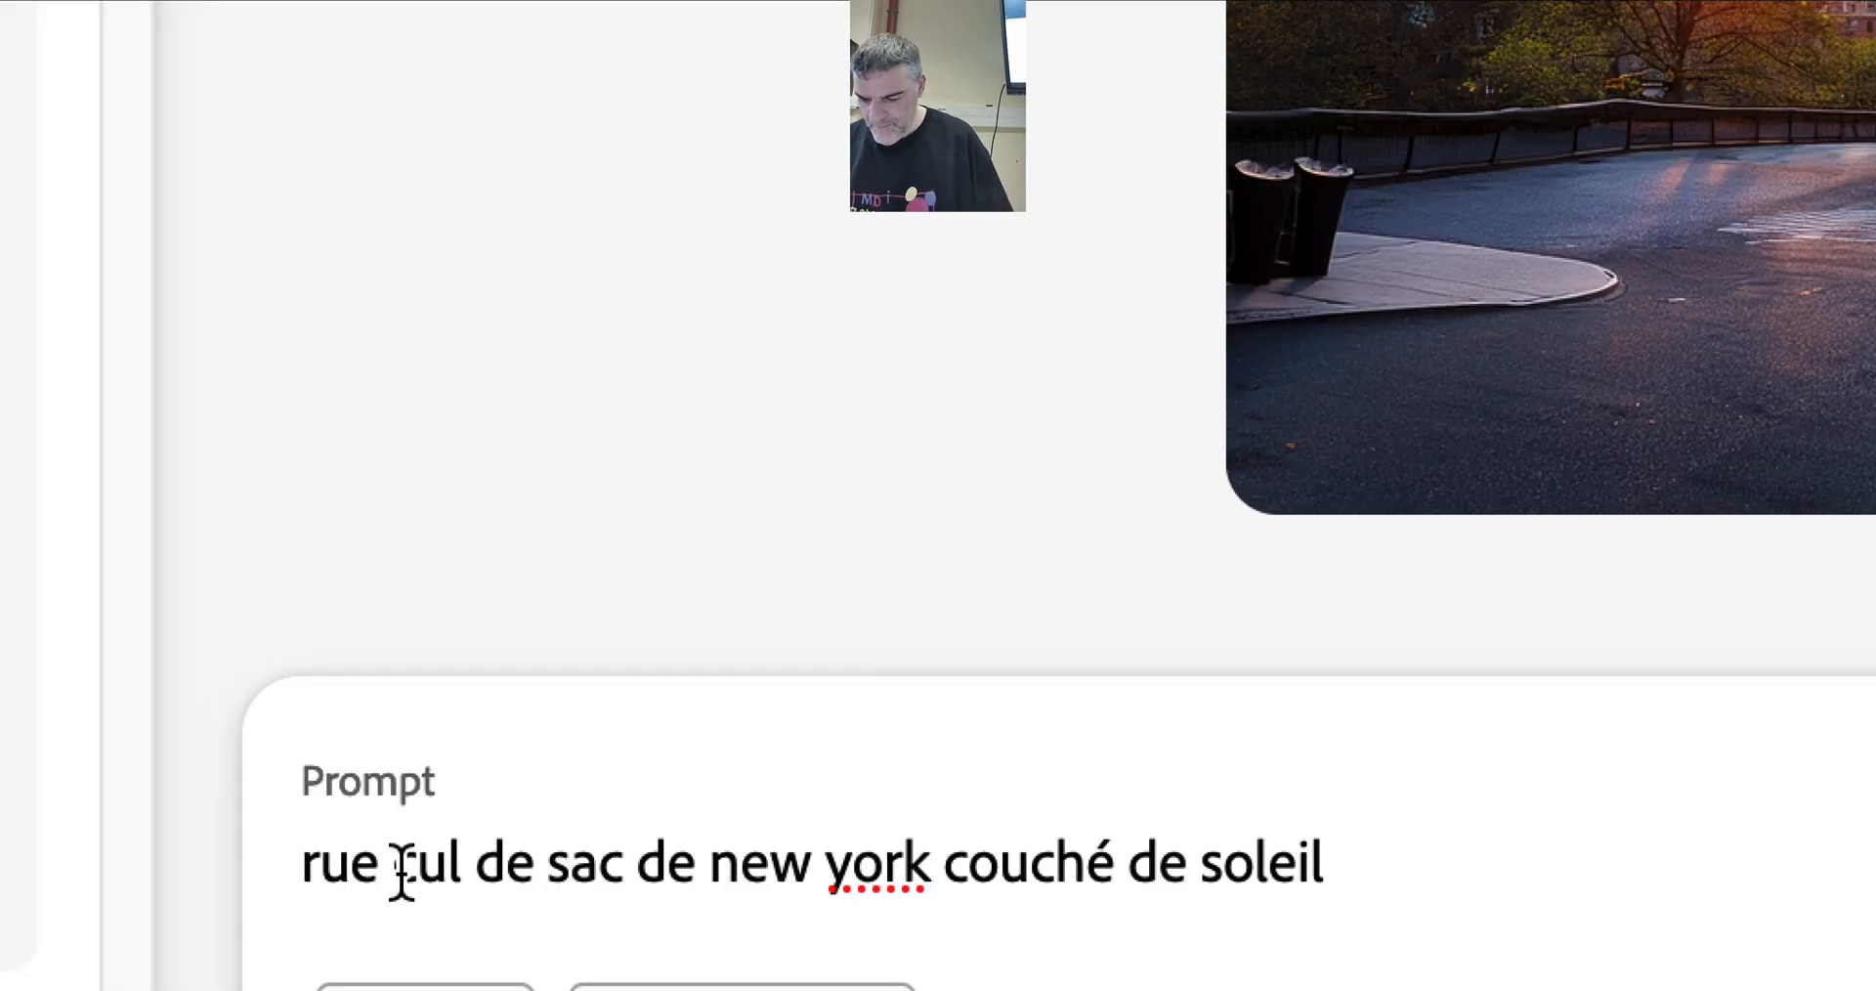
# - Replace the prompt with "dead end street in new york sundown" and generate the images
pyautogui.press('super+a')
pyautogui.write('dea')
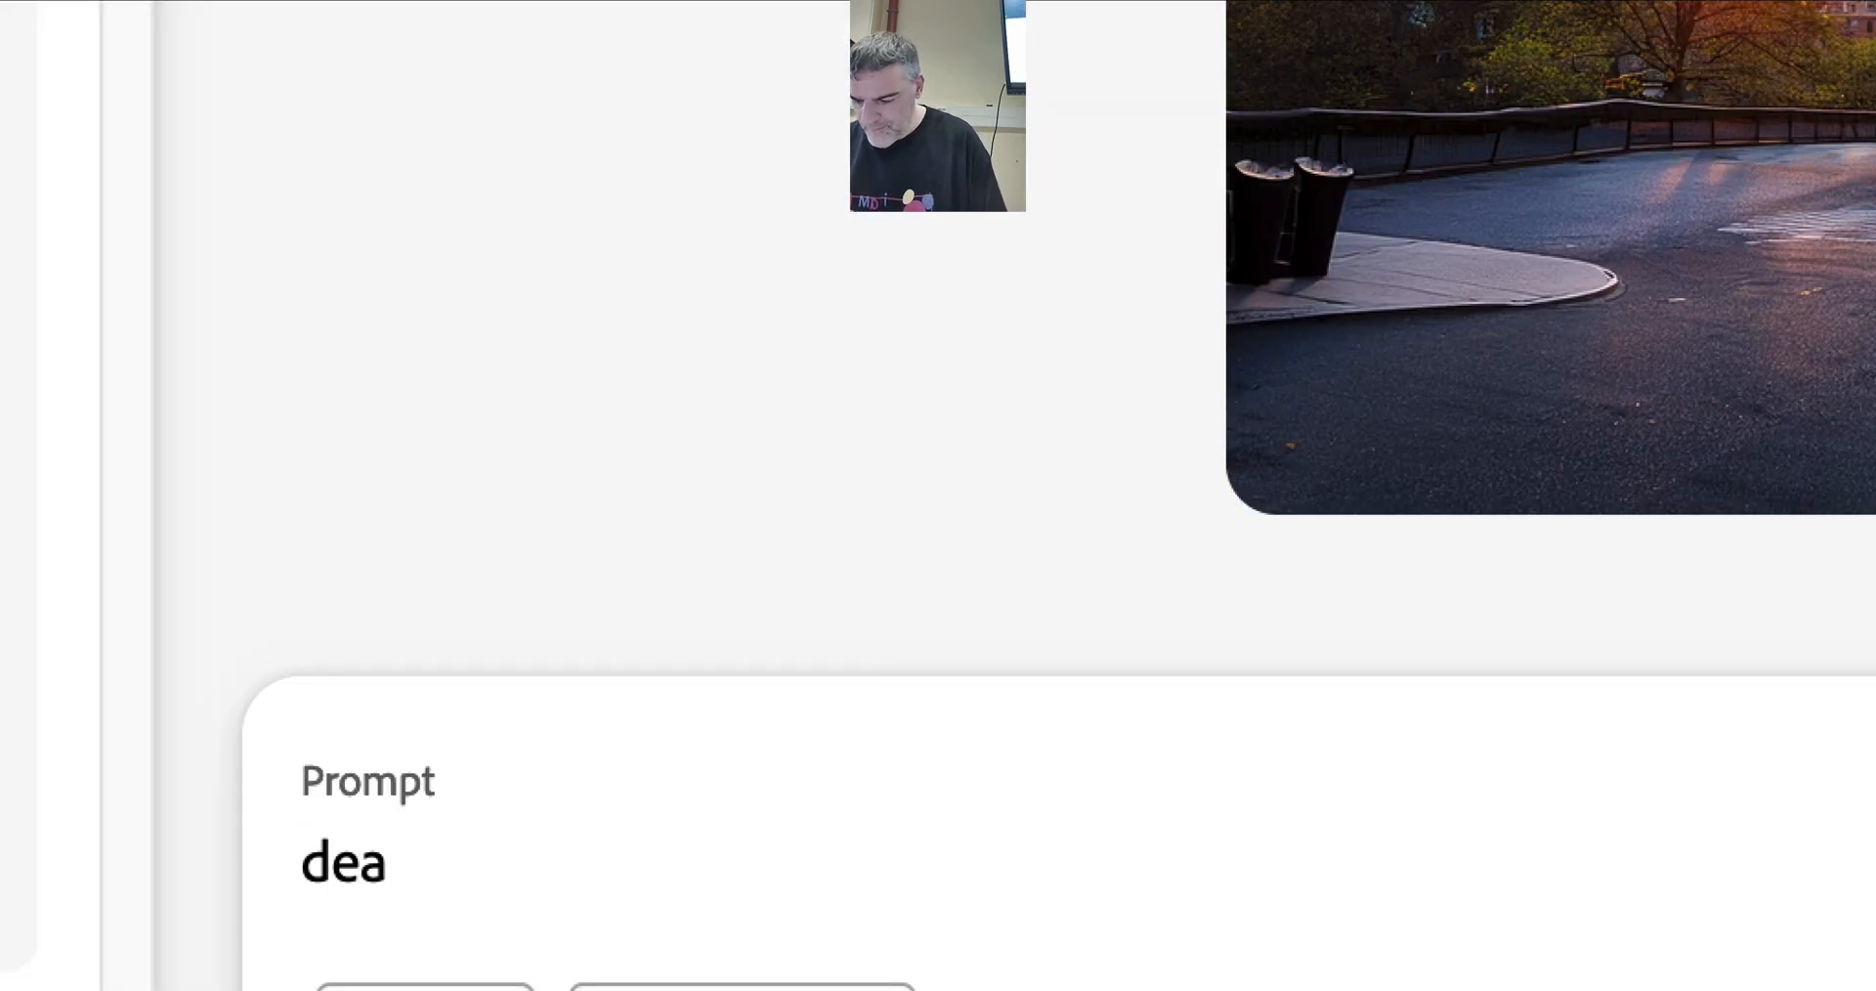
pyautogui.write('d end street in new yor')
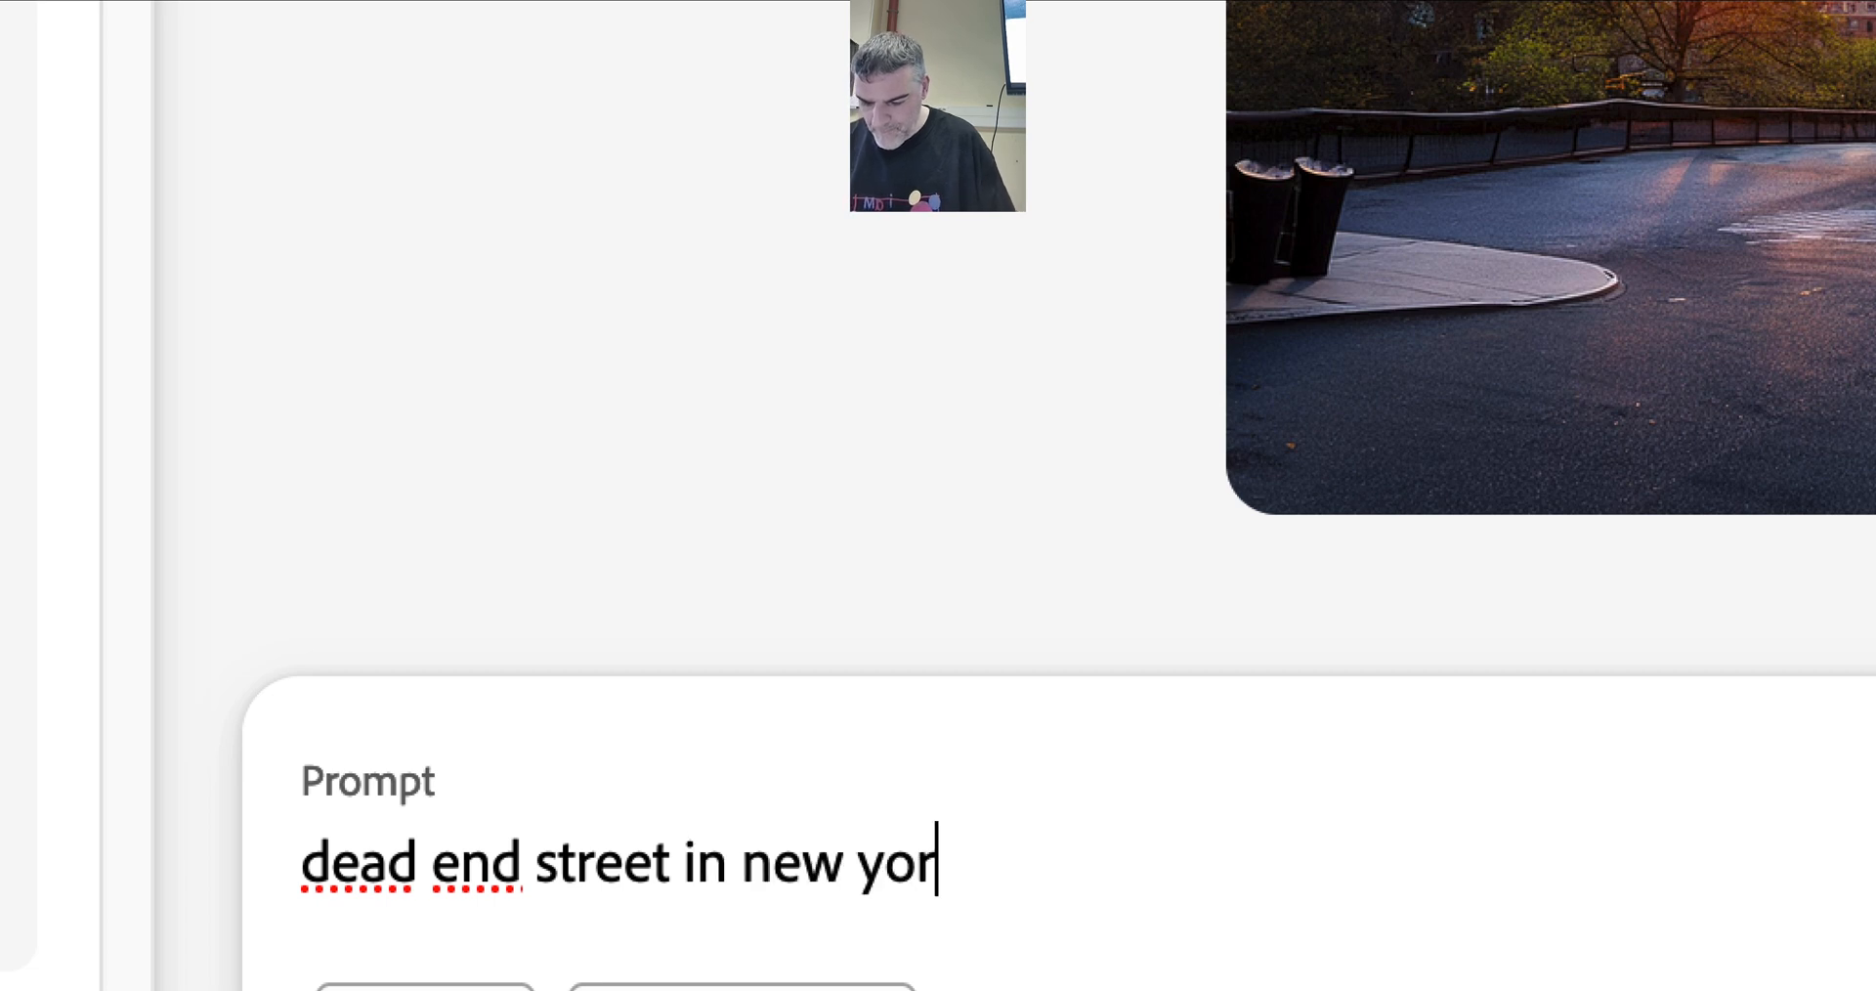
pyautogui.write('k sundown')
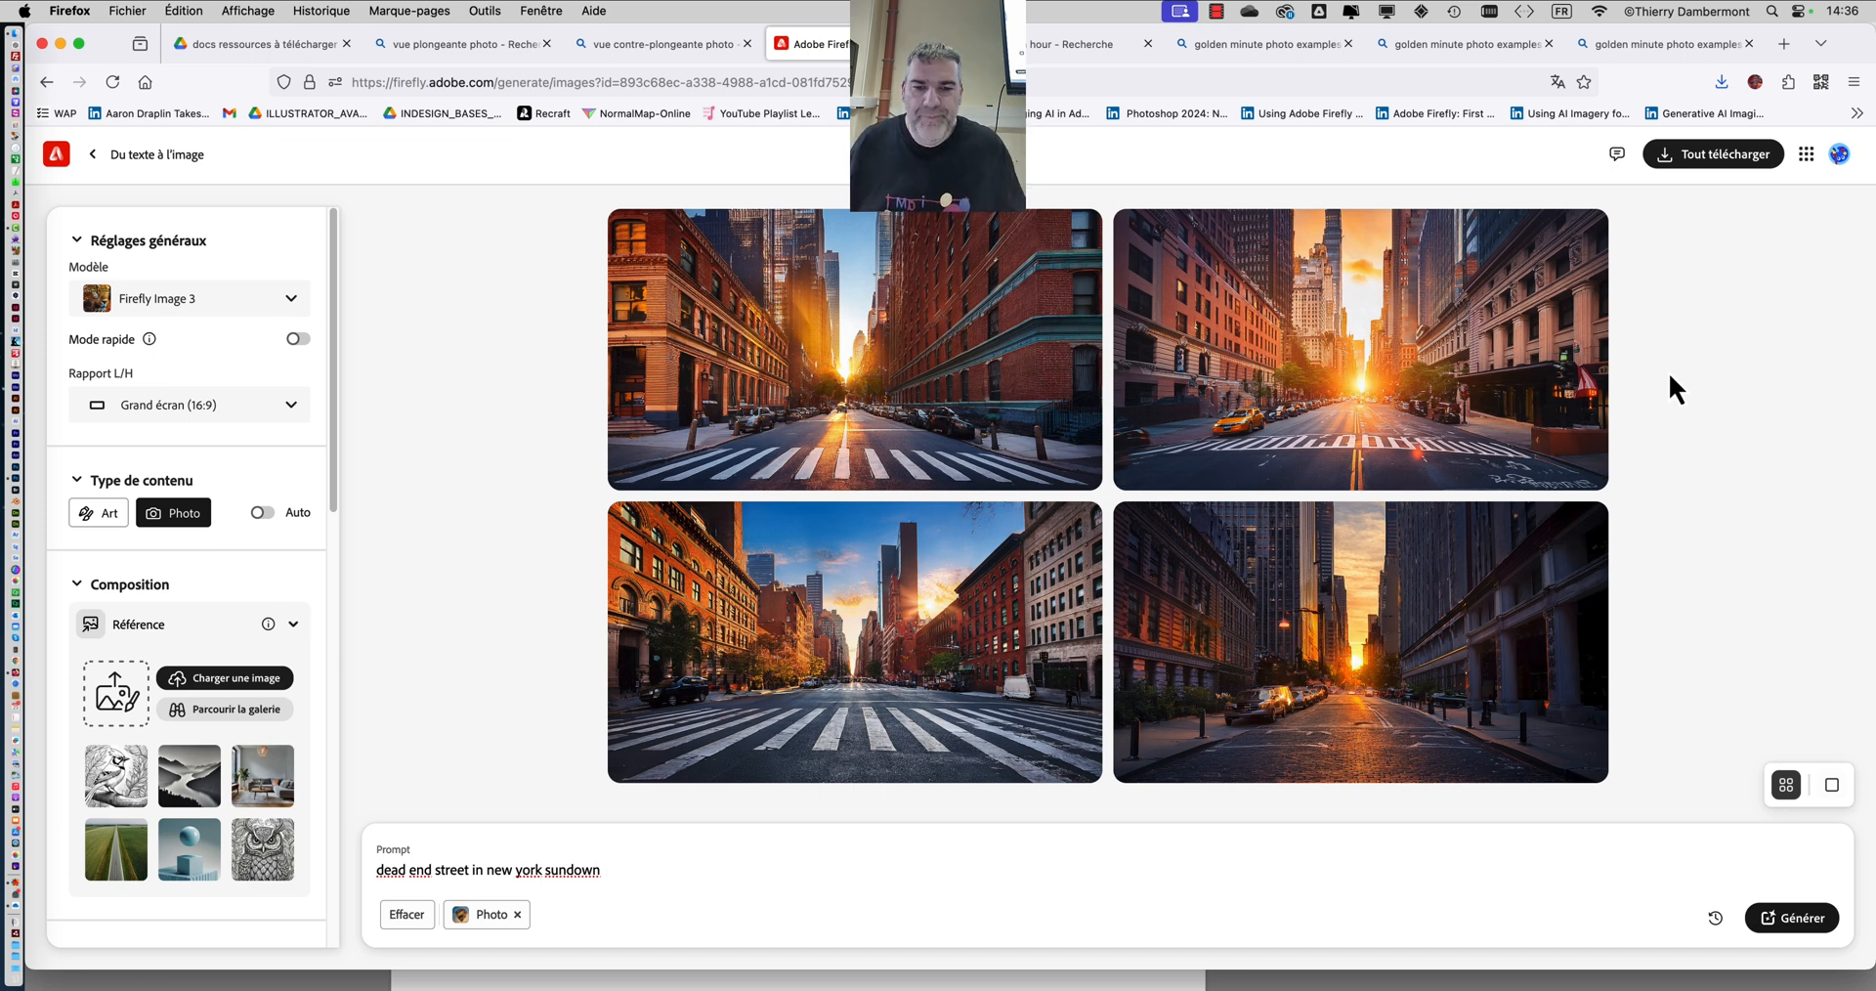
# - Enlarge the generated street image with the wide crosswalk and blue sky, download it as a JPEG, and close the enlarged view
pyautogui.click(940, 700)
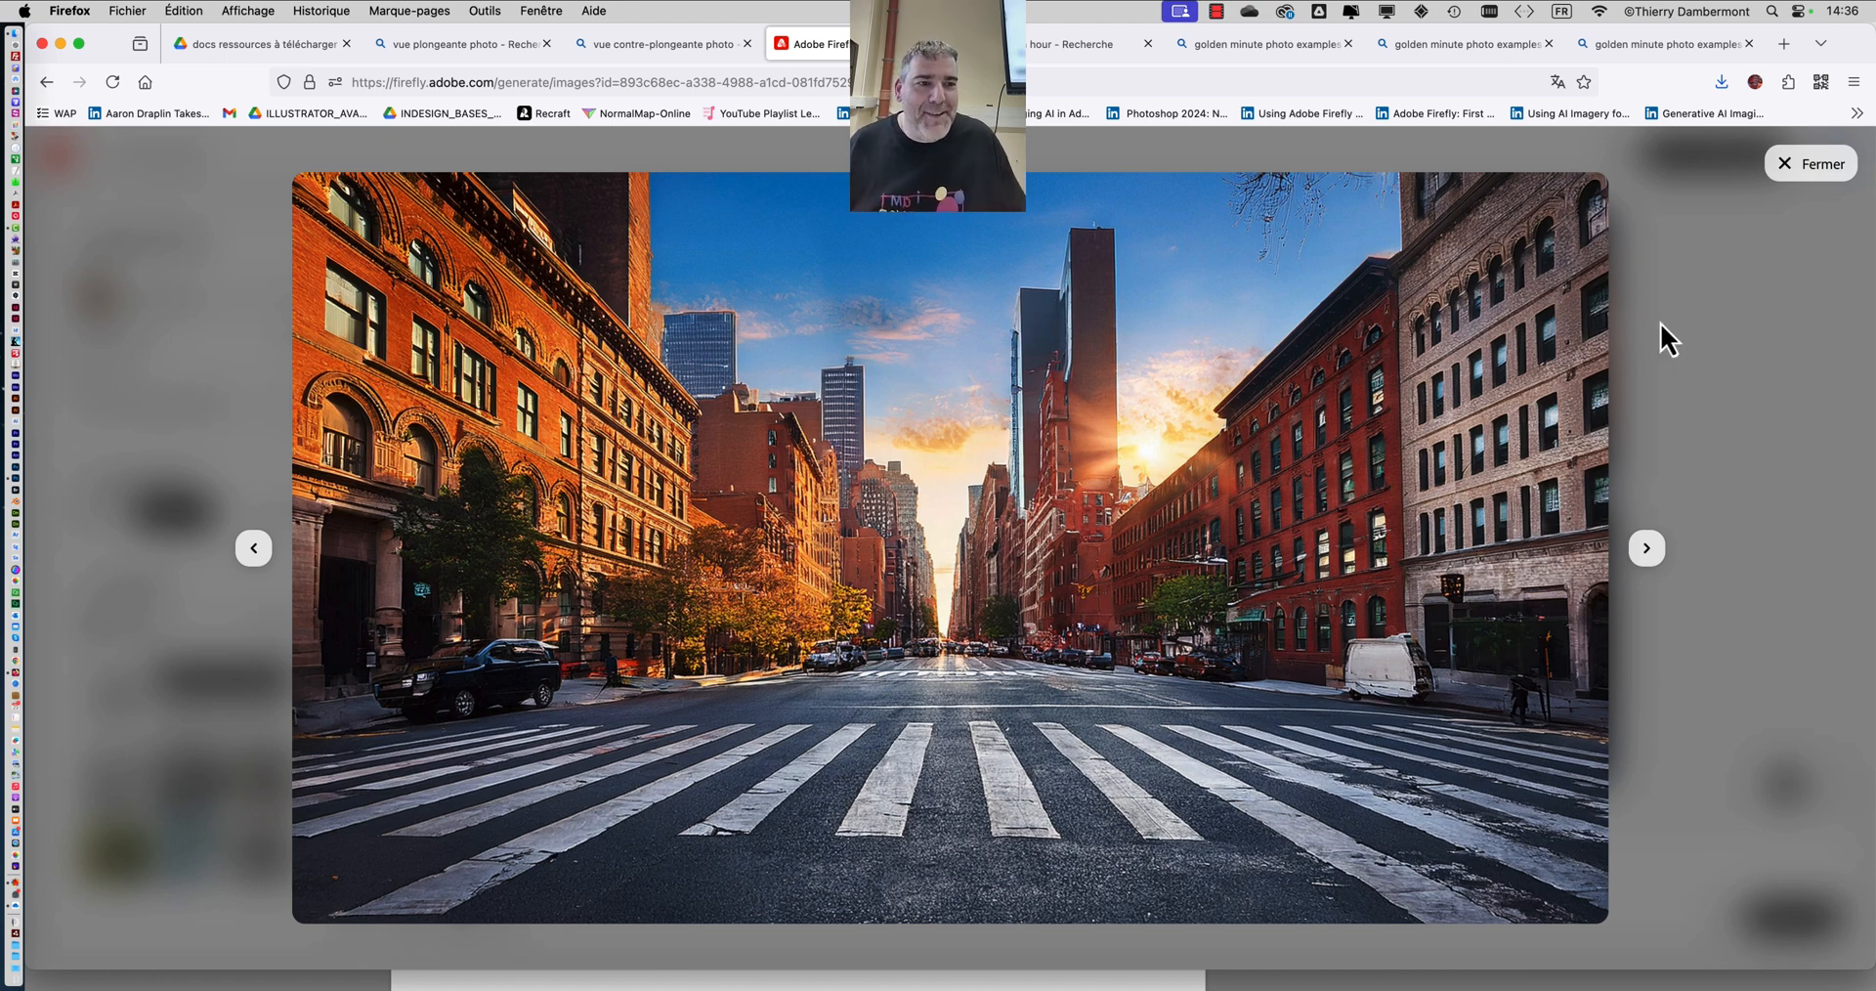
pyautogui.click(1577, 202)
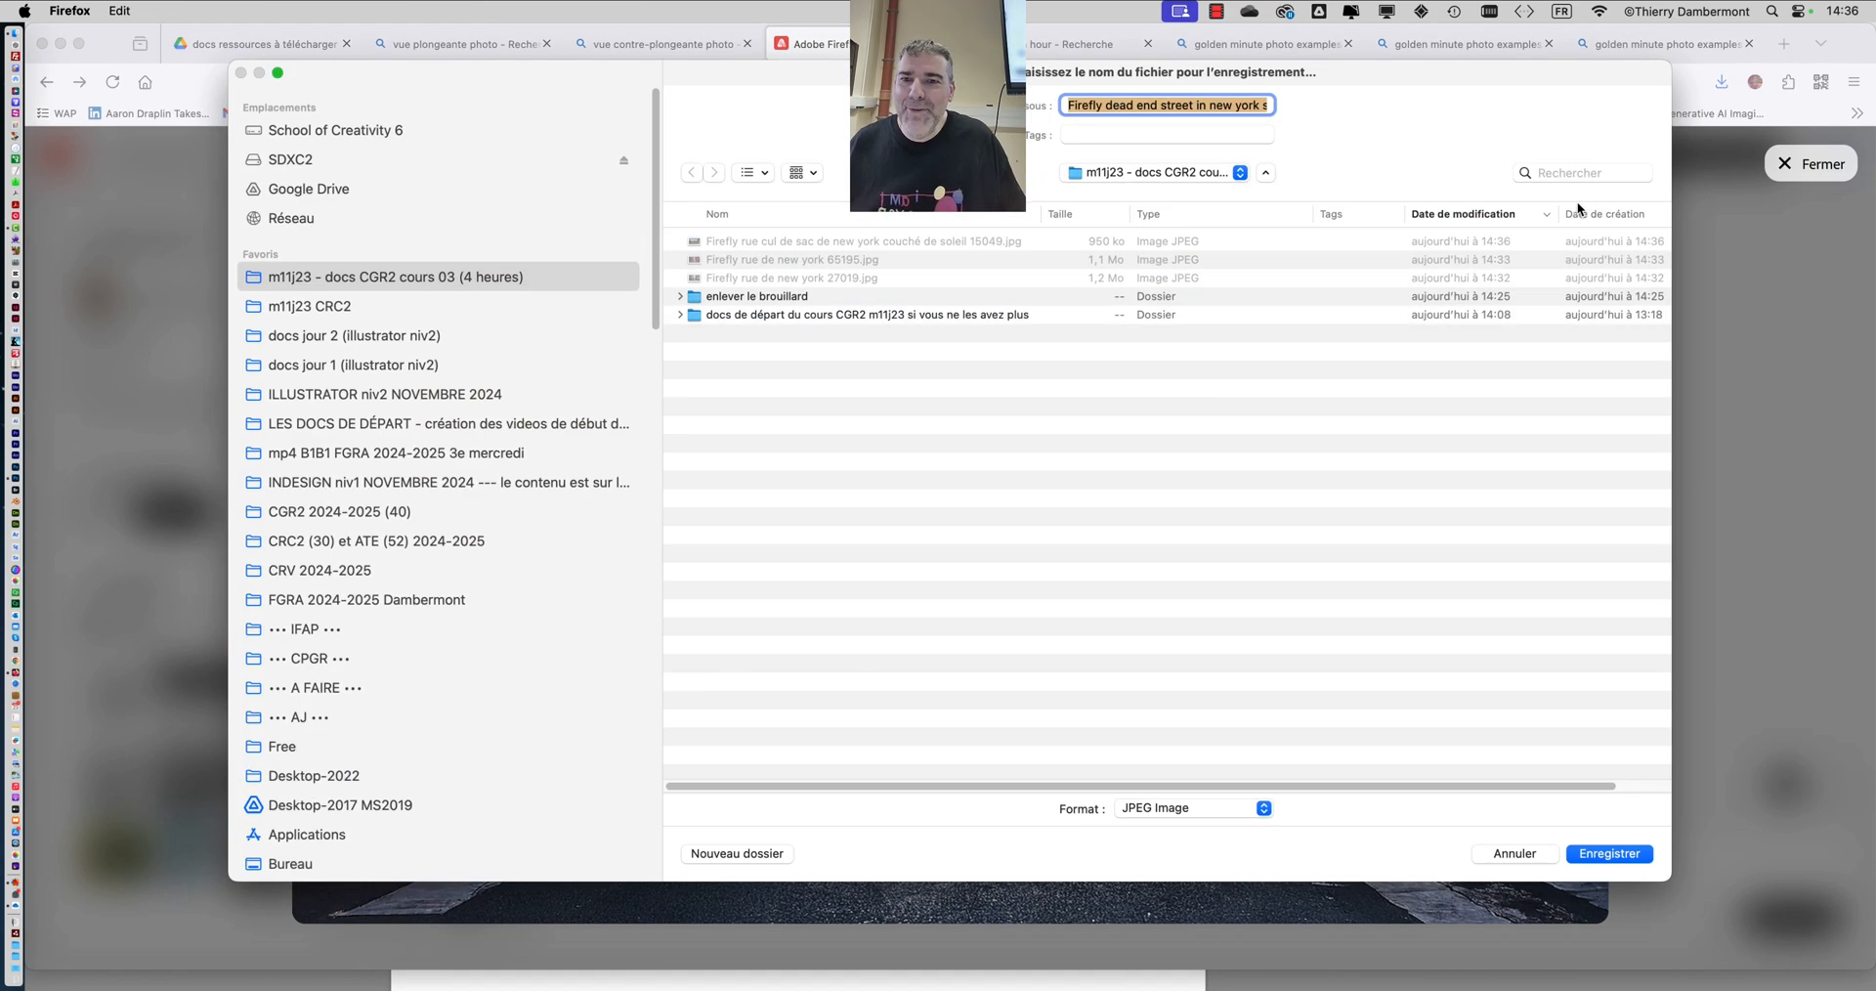
pyautogui.click(1610, 854)
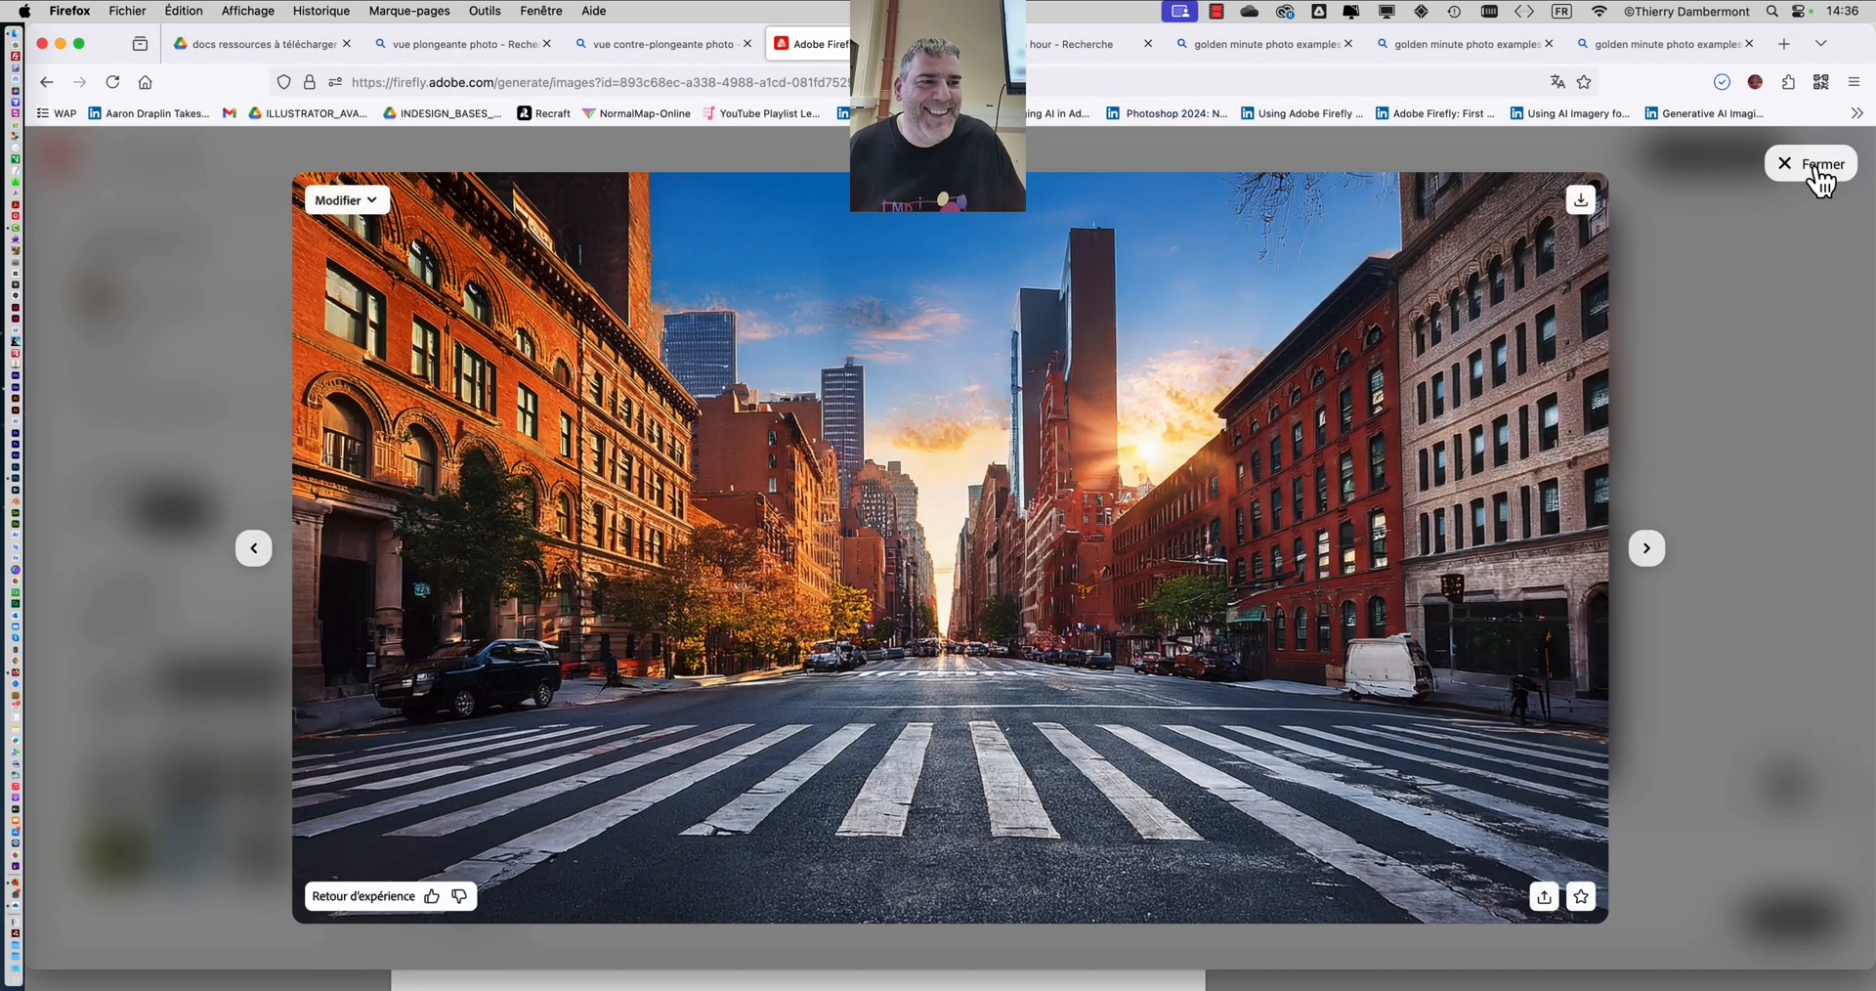
pyautogui.click(1817, 164)
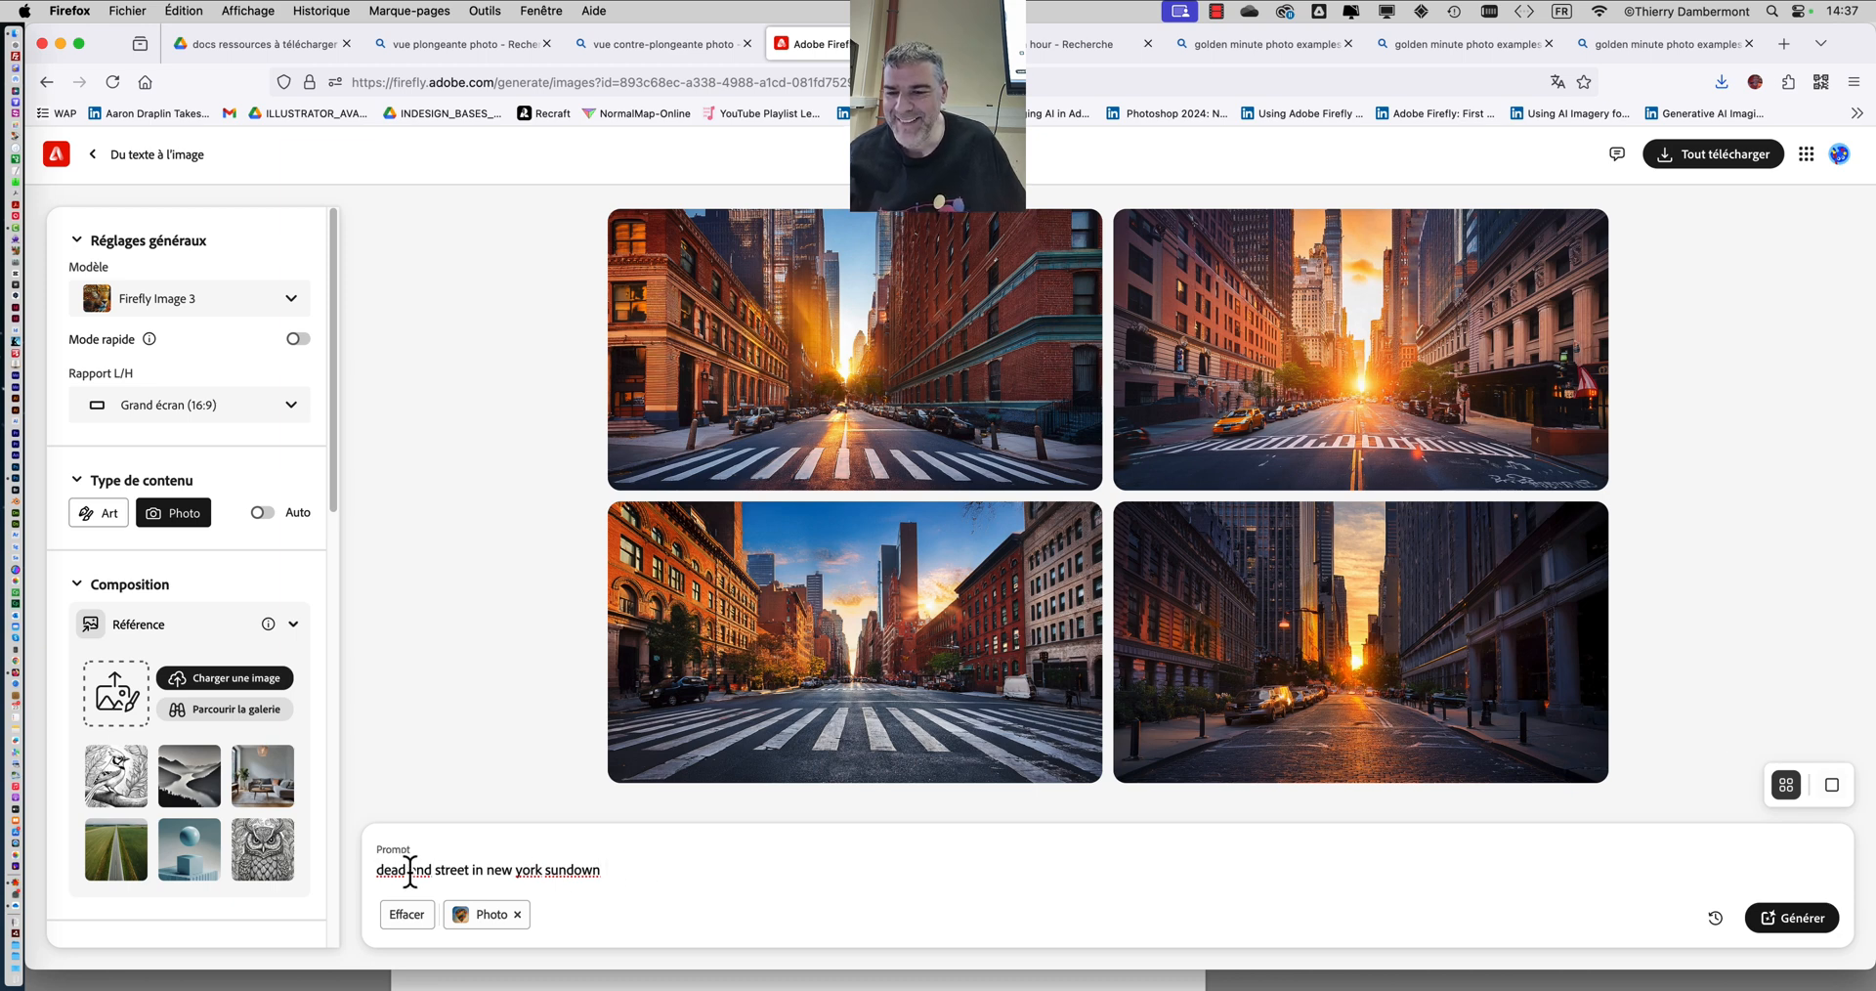
# - Shorten the prompt to "dead end street sundown", generate the images, and enlarge the one of the street lined with wooden houses
pyautogui.moveTo(473, 869); pyautogui.dragTo(529, 860)
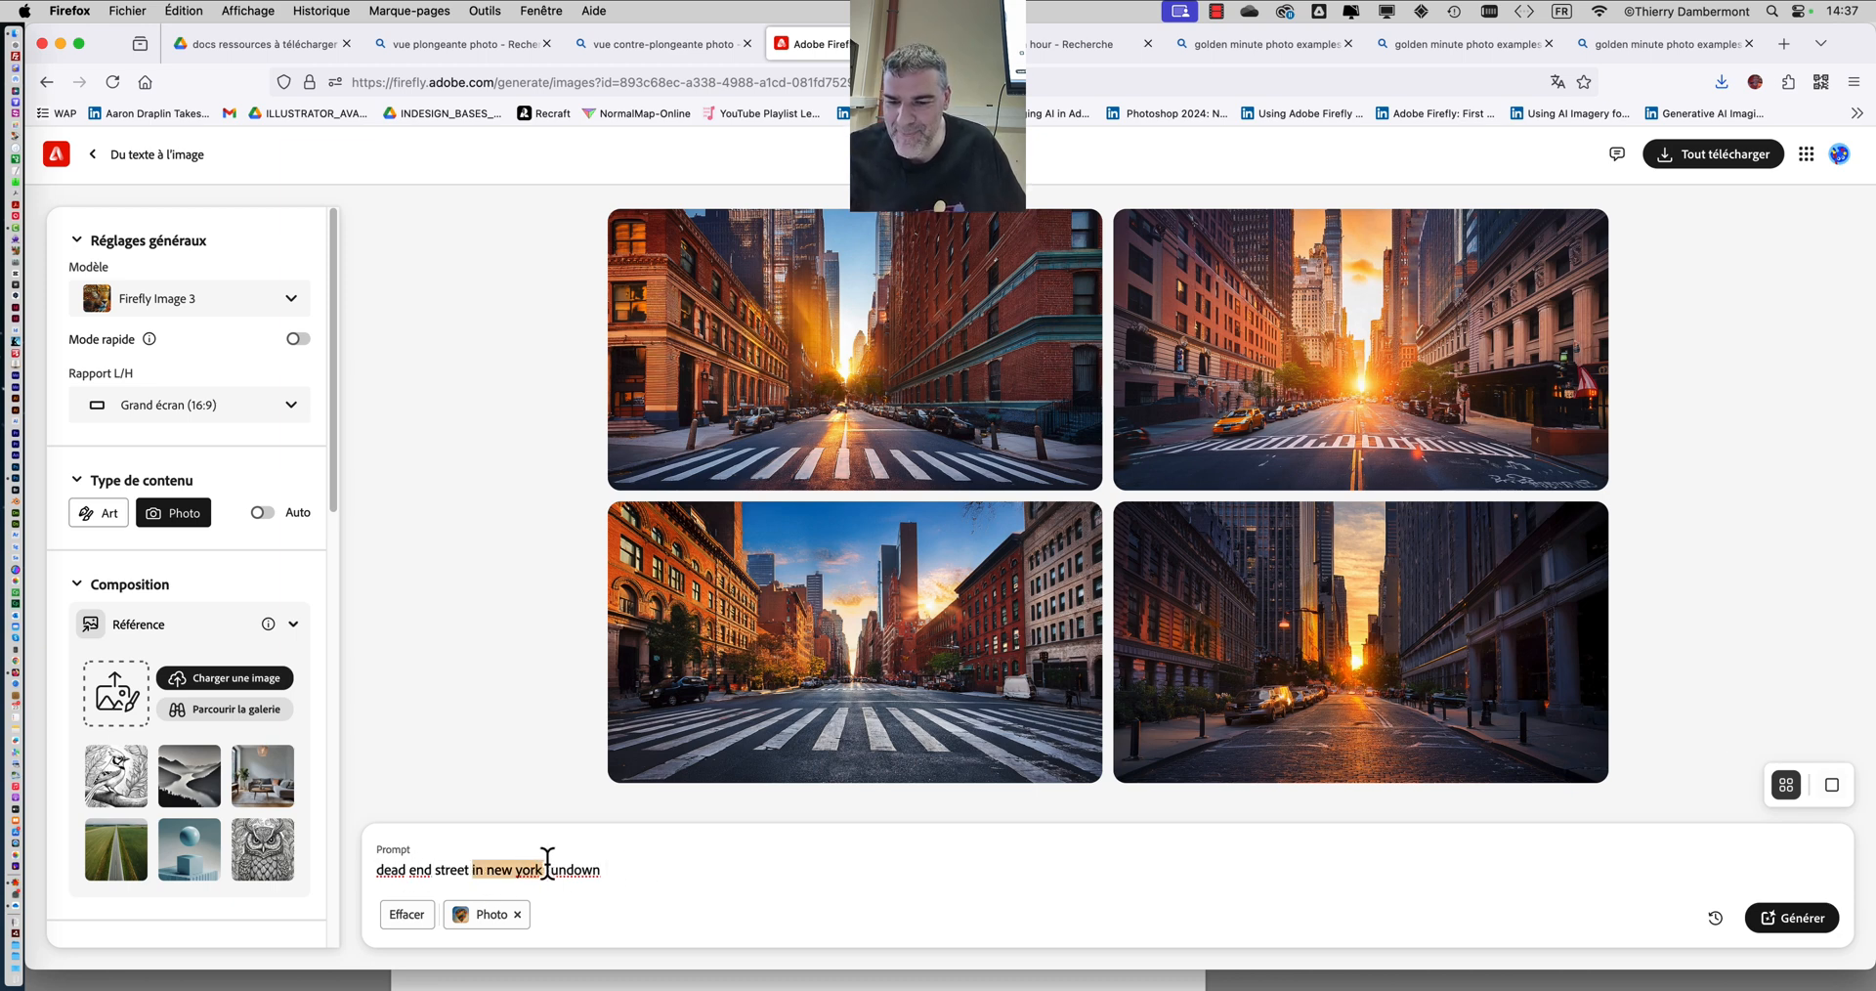
pyautogui.write('s')
pyautogui.press('Return')
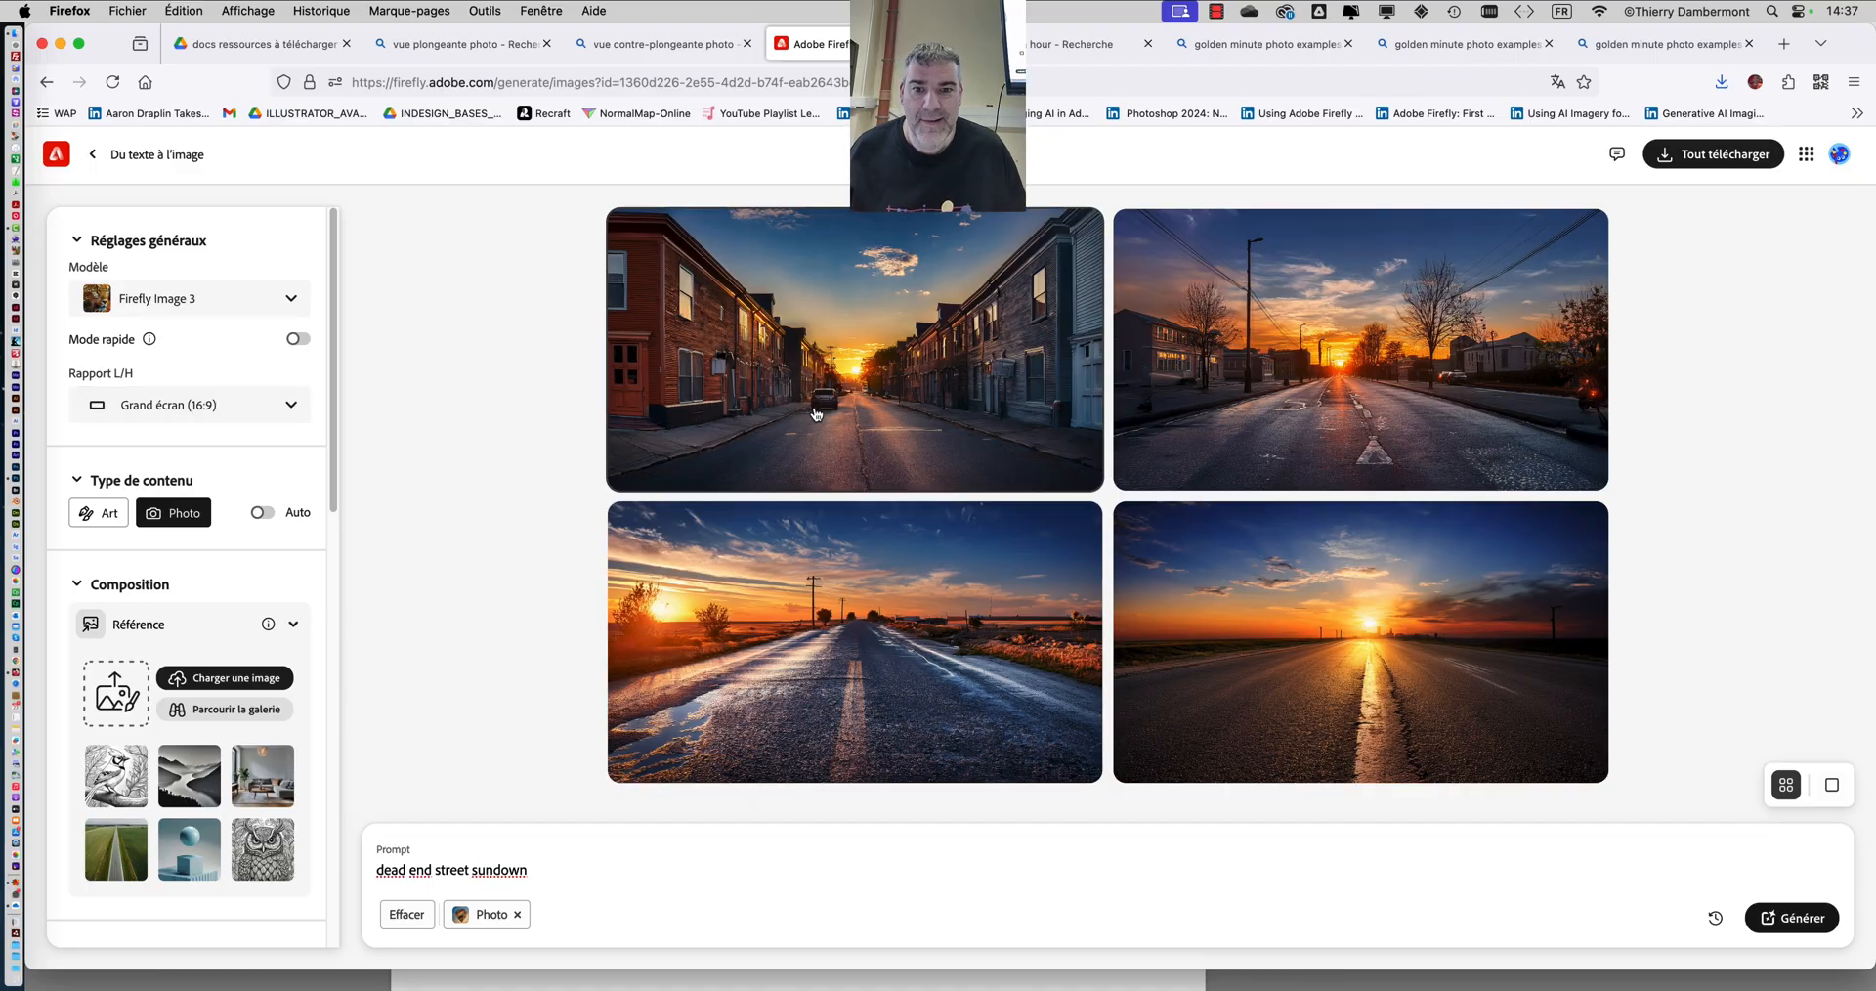
pyautogui.click(889, 422)
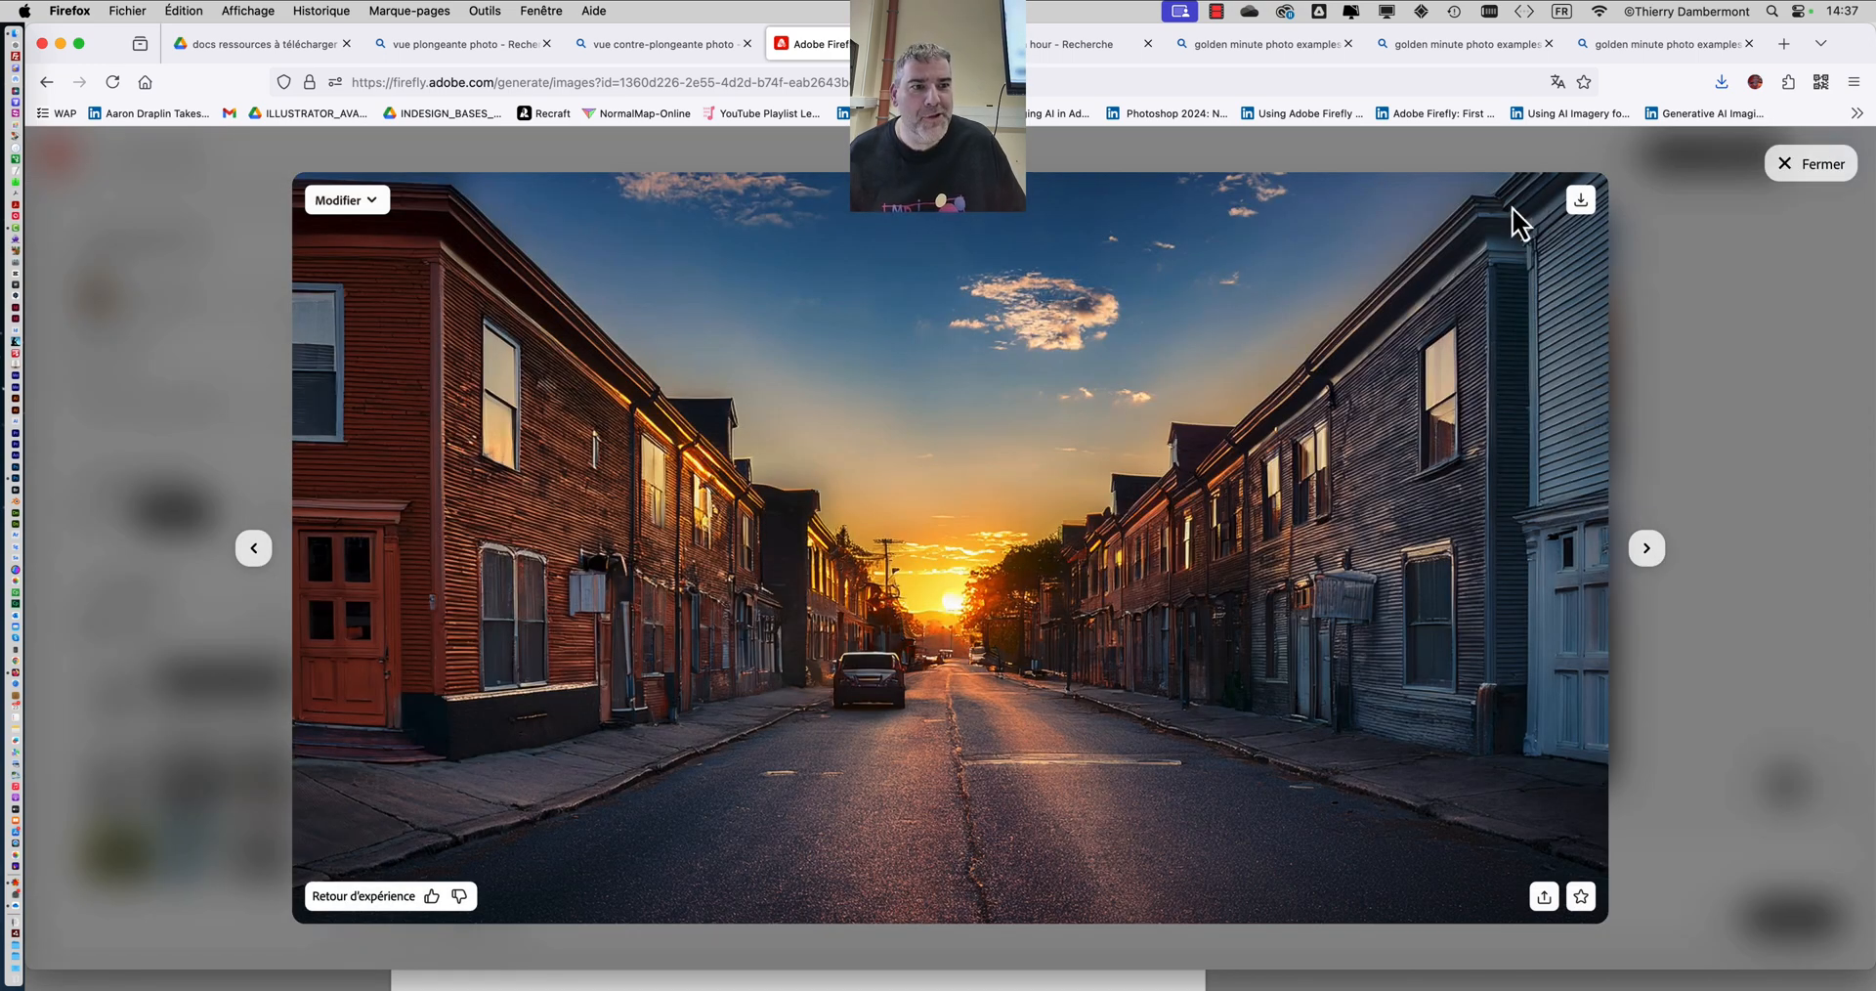
# - Download the enlarged sunset image of the street lined with wooden houses as a JPEG, and close the enlarged view
pyautogui.click(1582, 202)
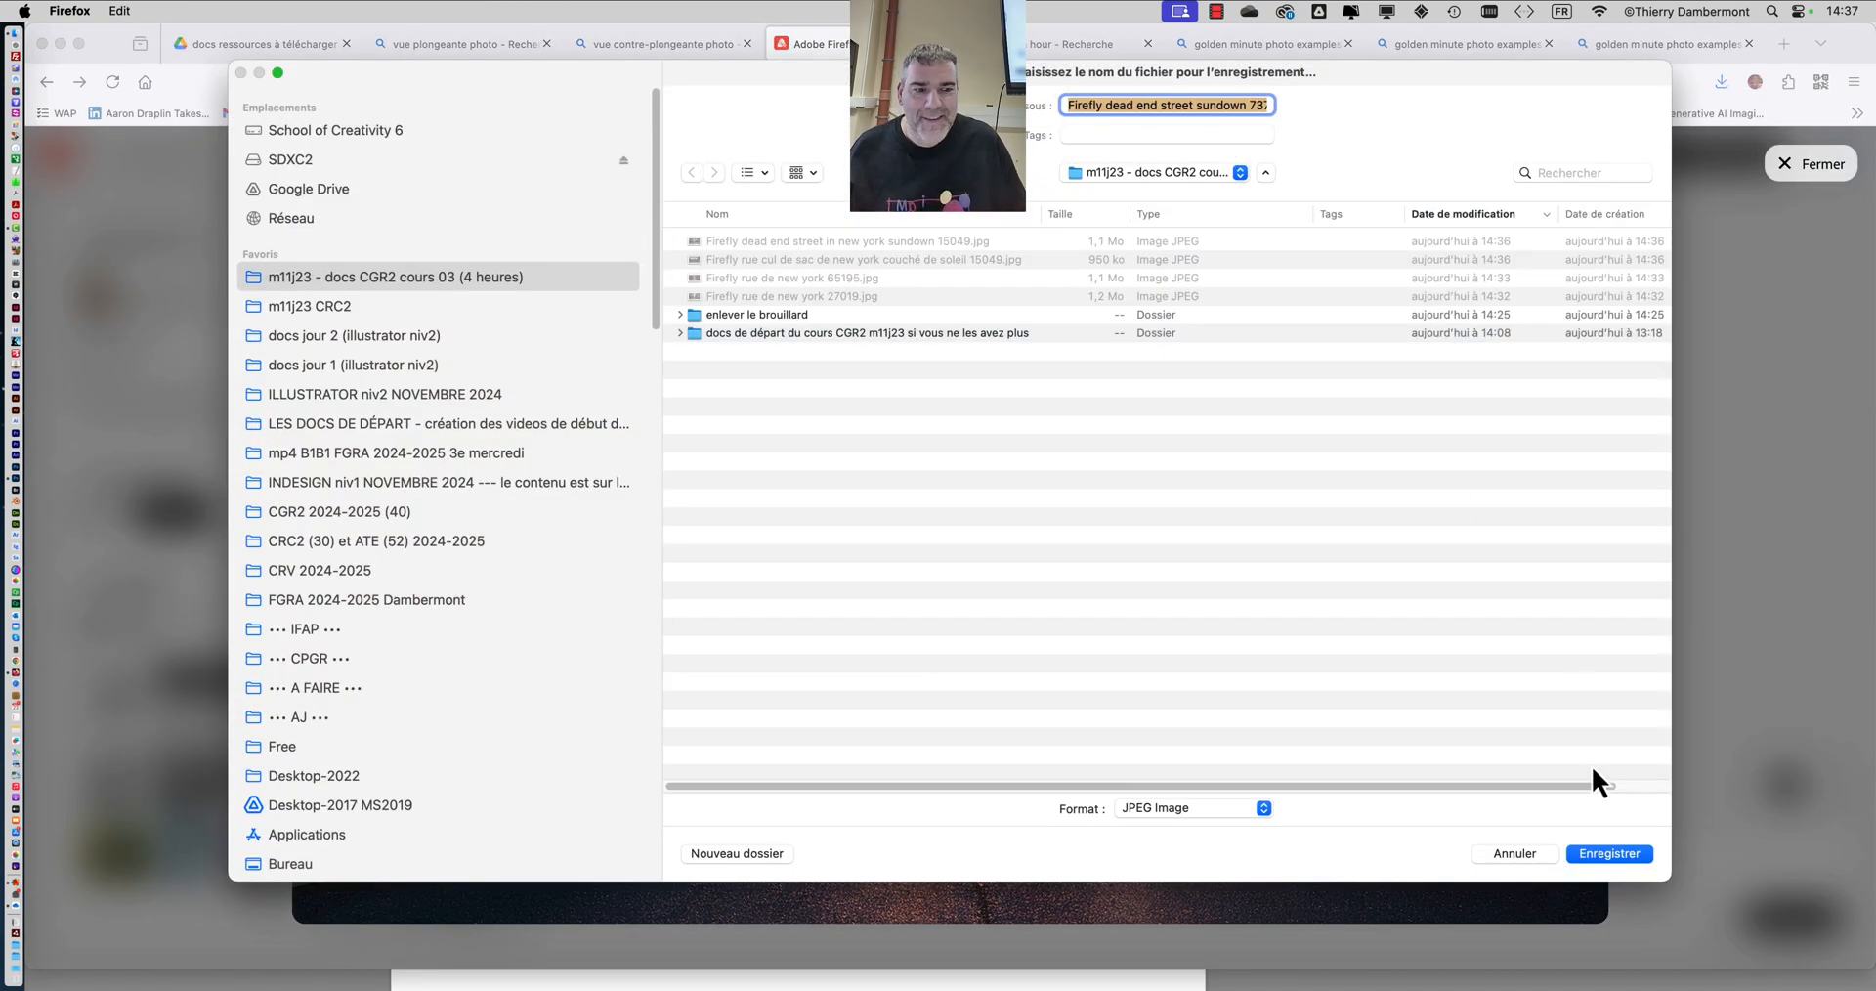
pyautogui.click(1609, 854)
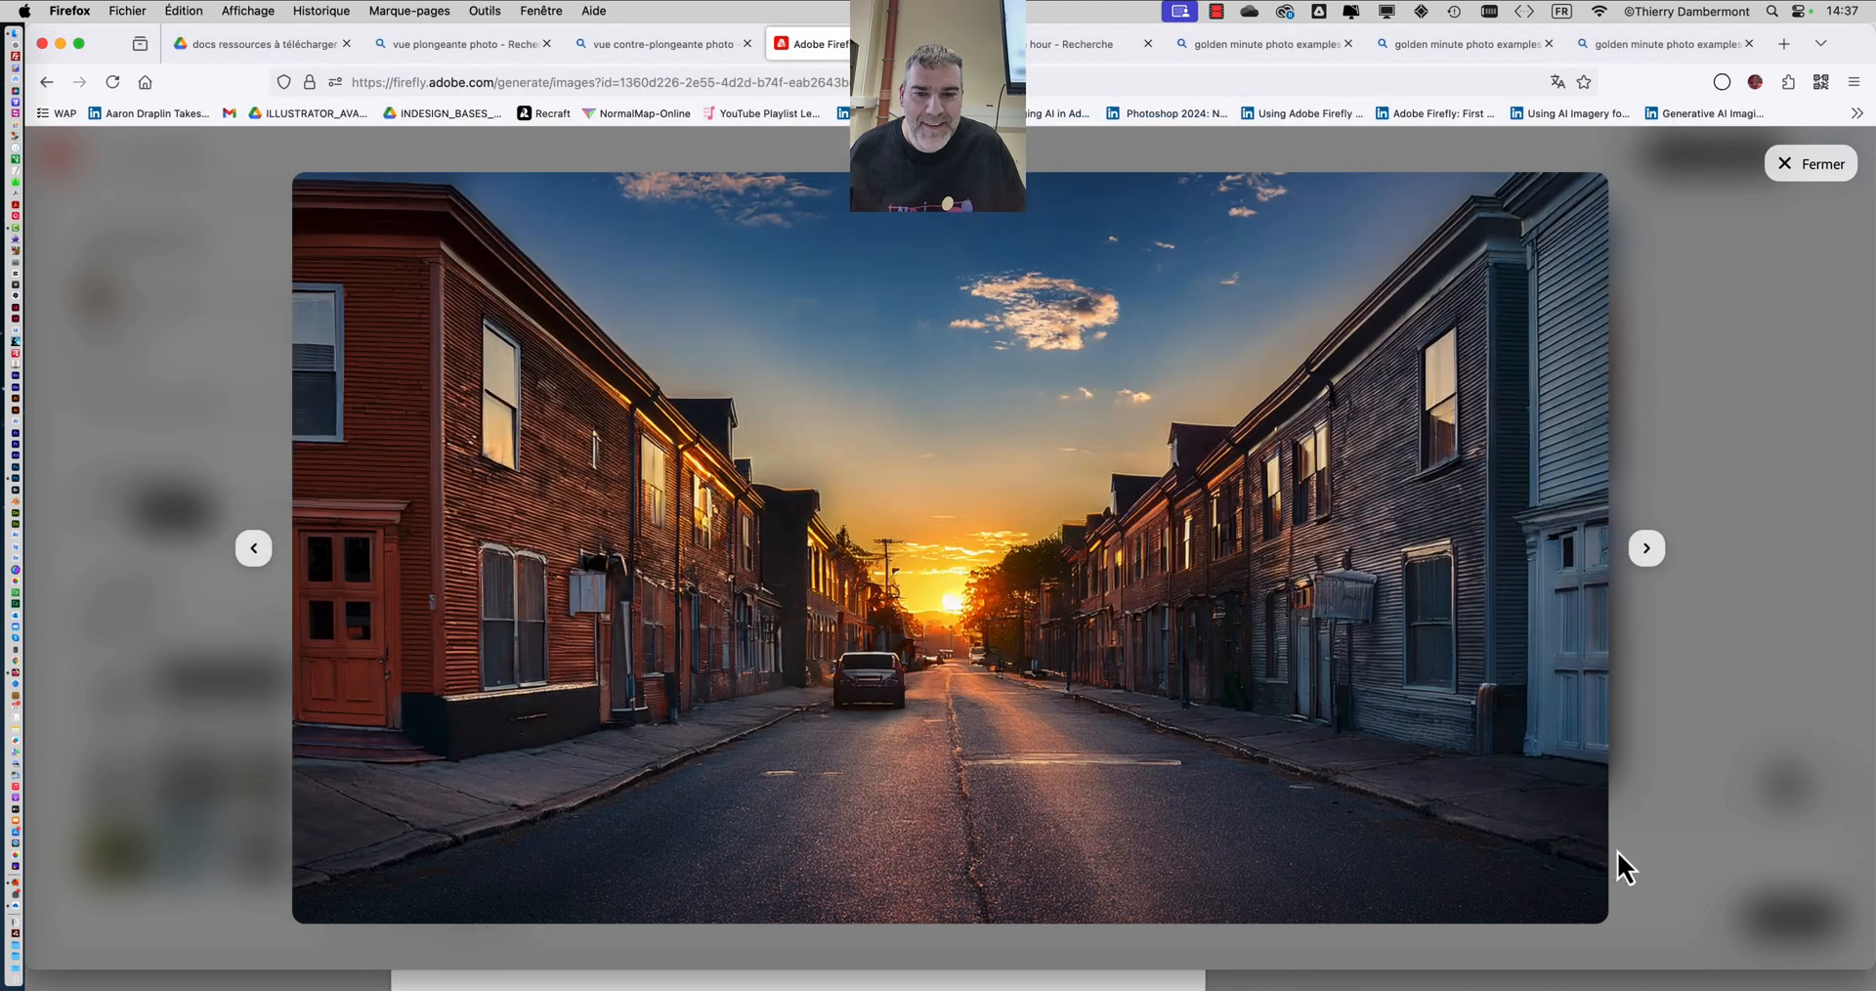
pyautogui.click(1810, 164)
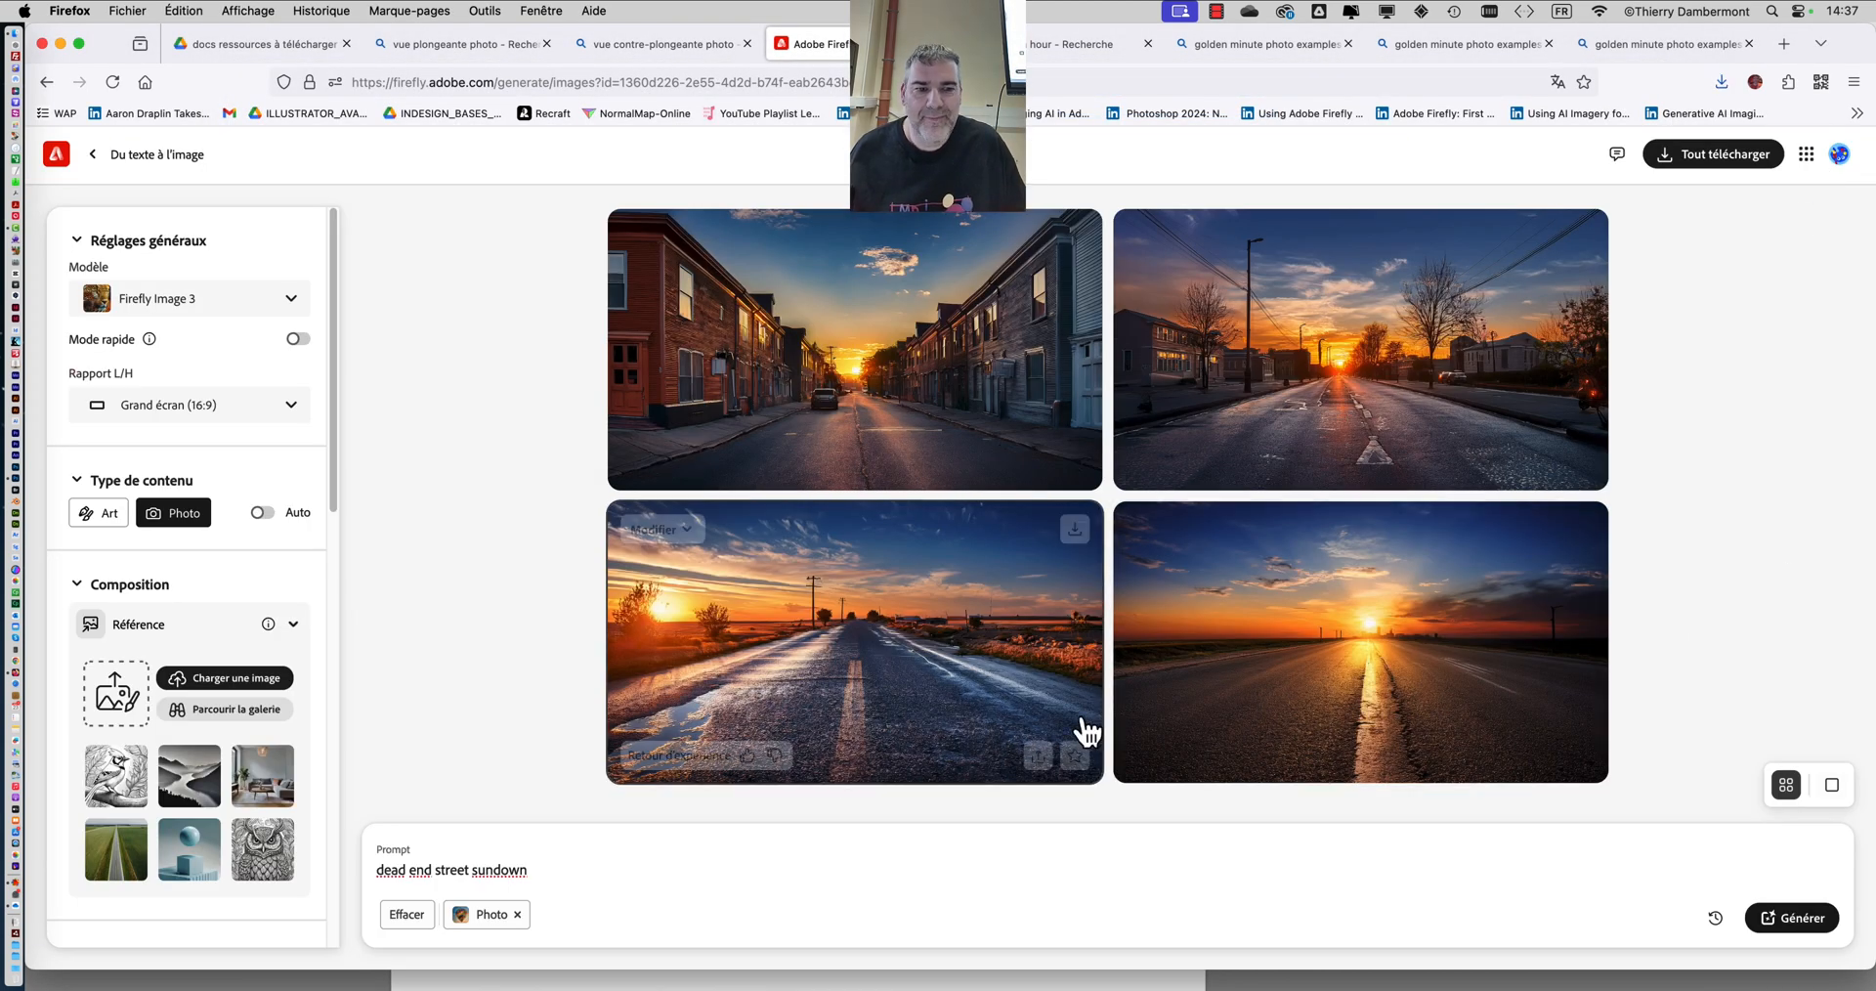
# - Enlarge the generated street image with the lamp post and bare trees, download it as a JPEG, and close the enlarged view
pyautogui.moveTo(1298, 700)
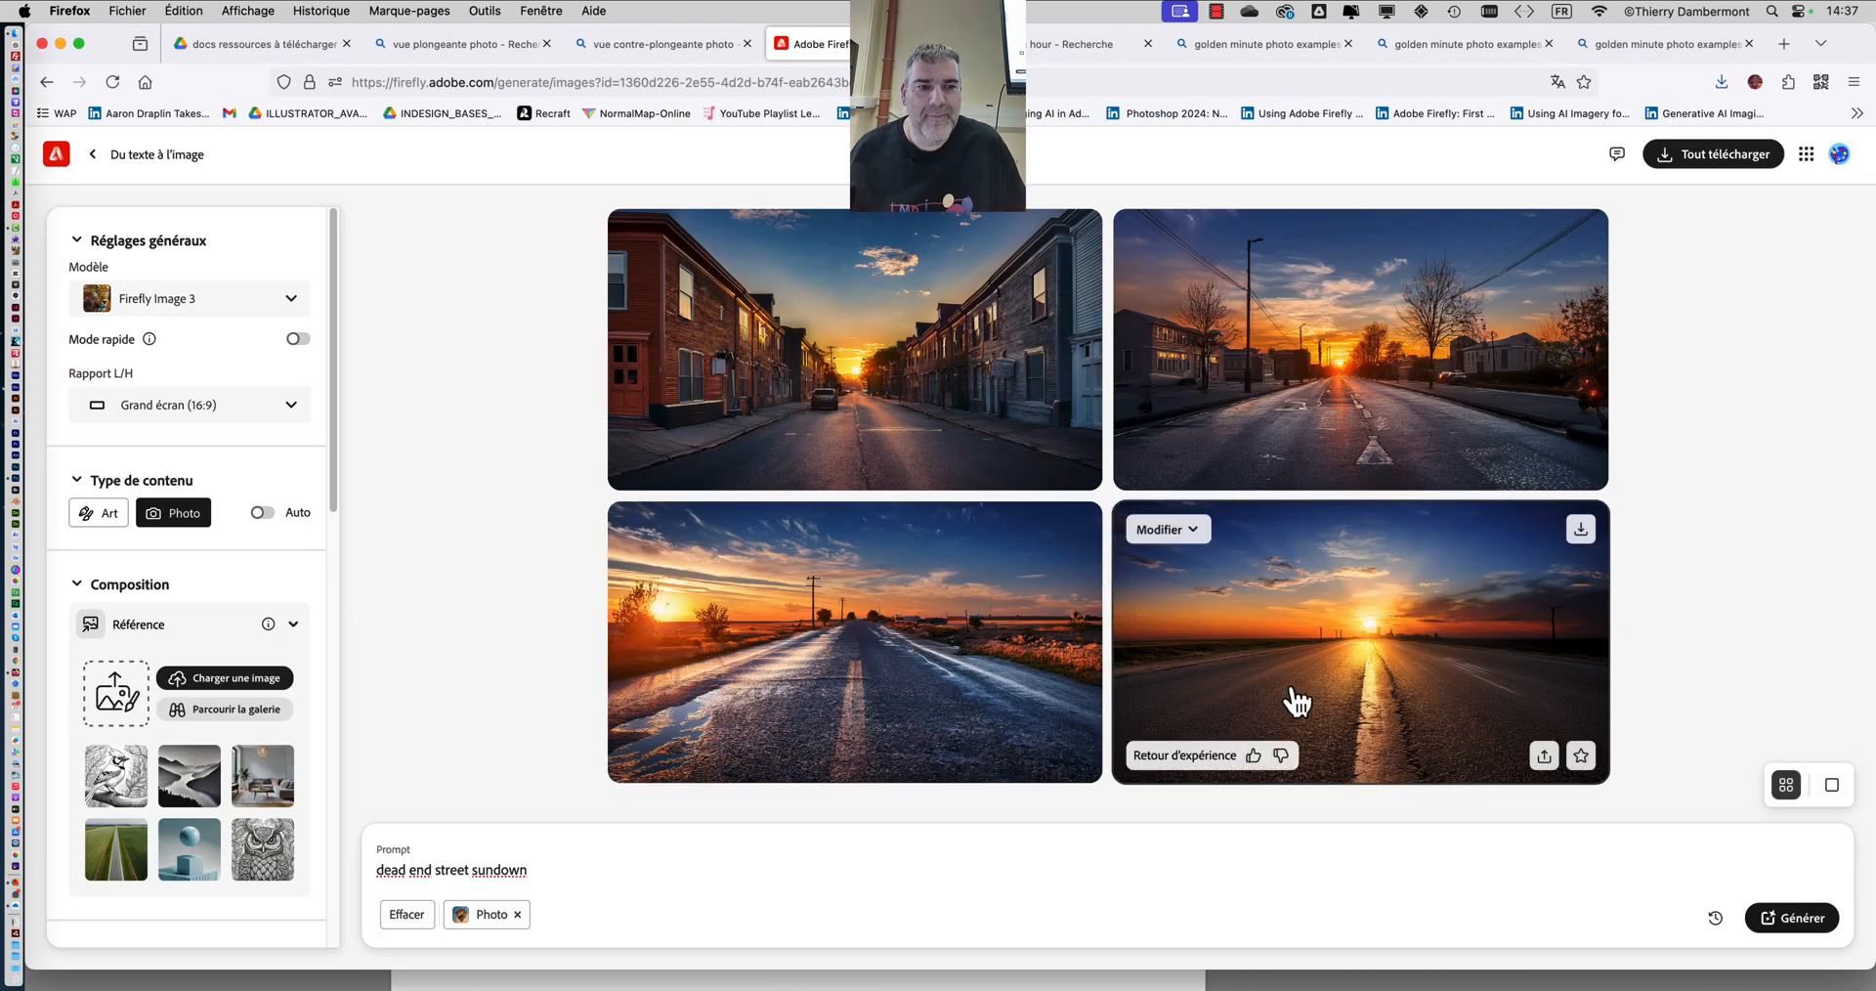
pyautogui.click(1378, 423)
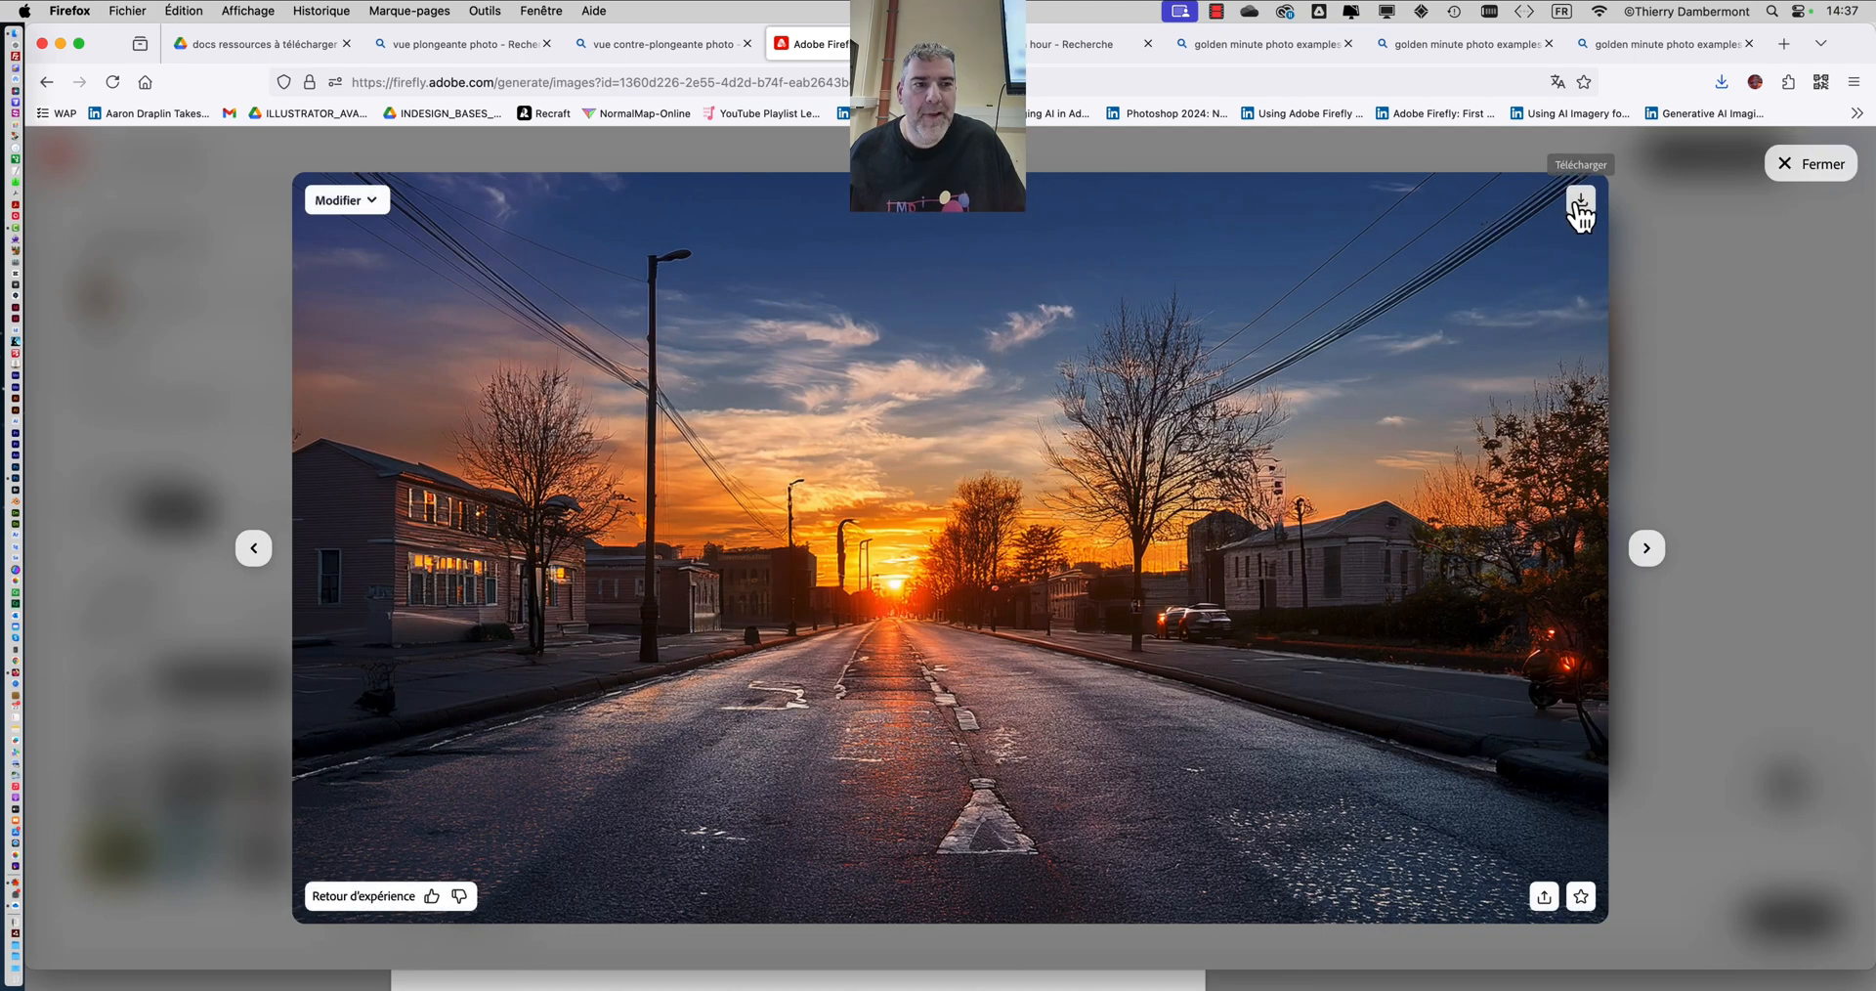
pyautogui.click(1578, 205)
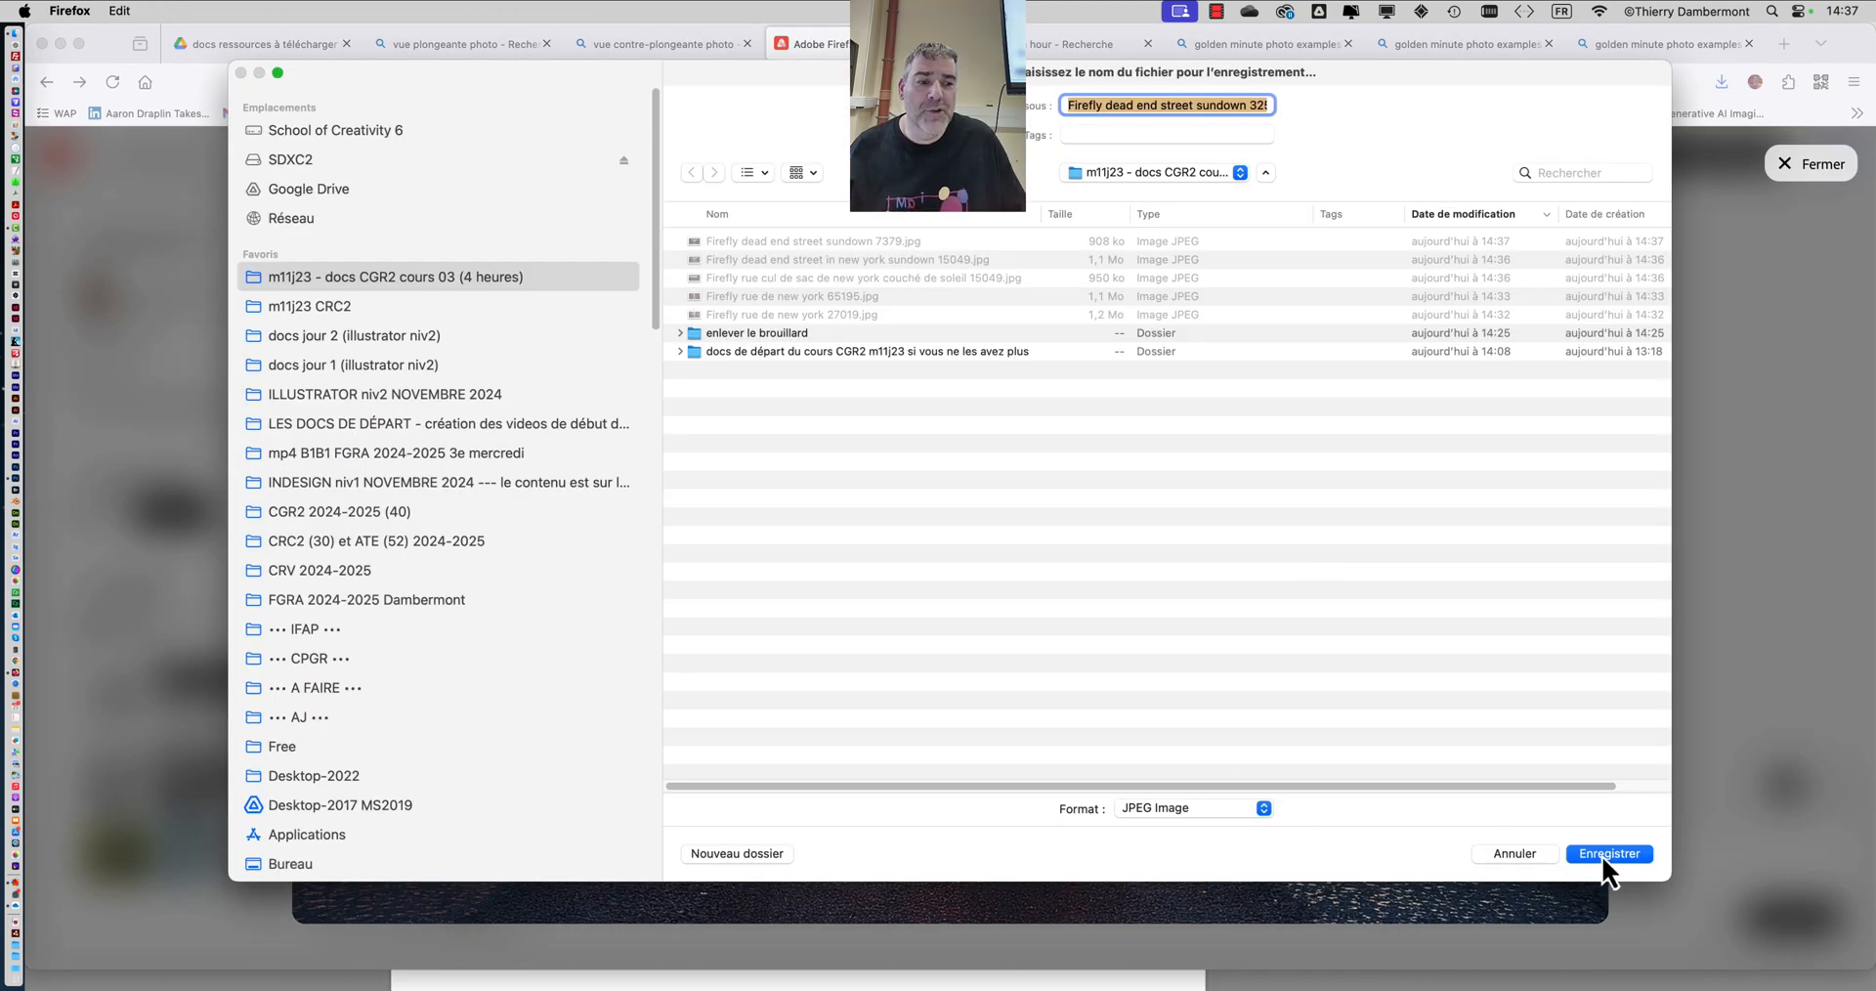
pyautogui.click(1603, 854)
pyautogui.click(1818, 164)
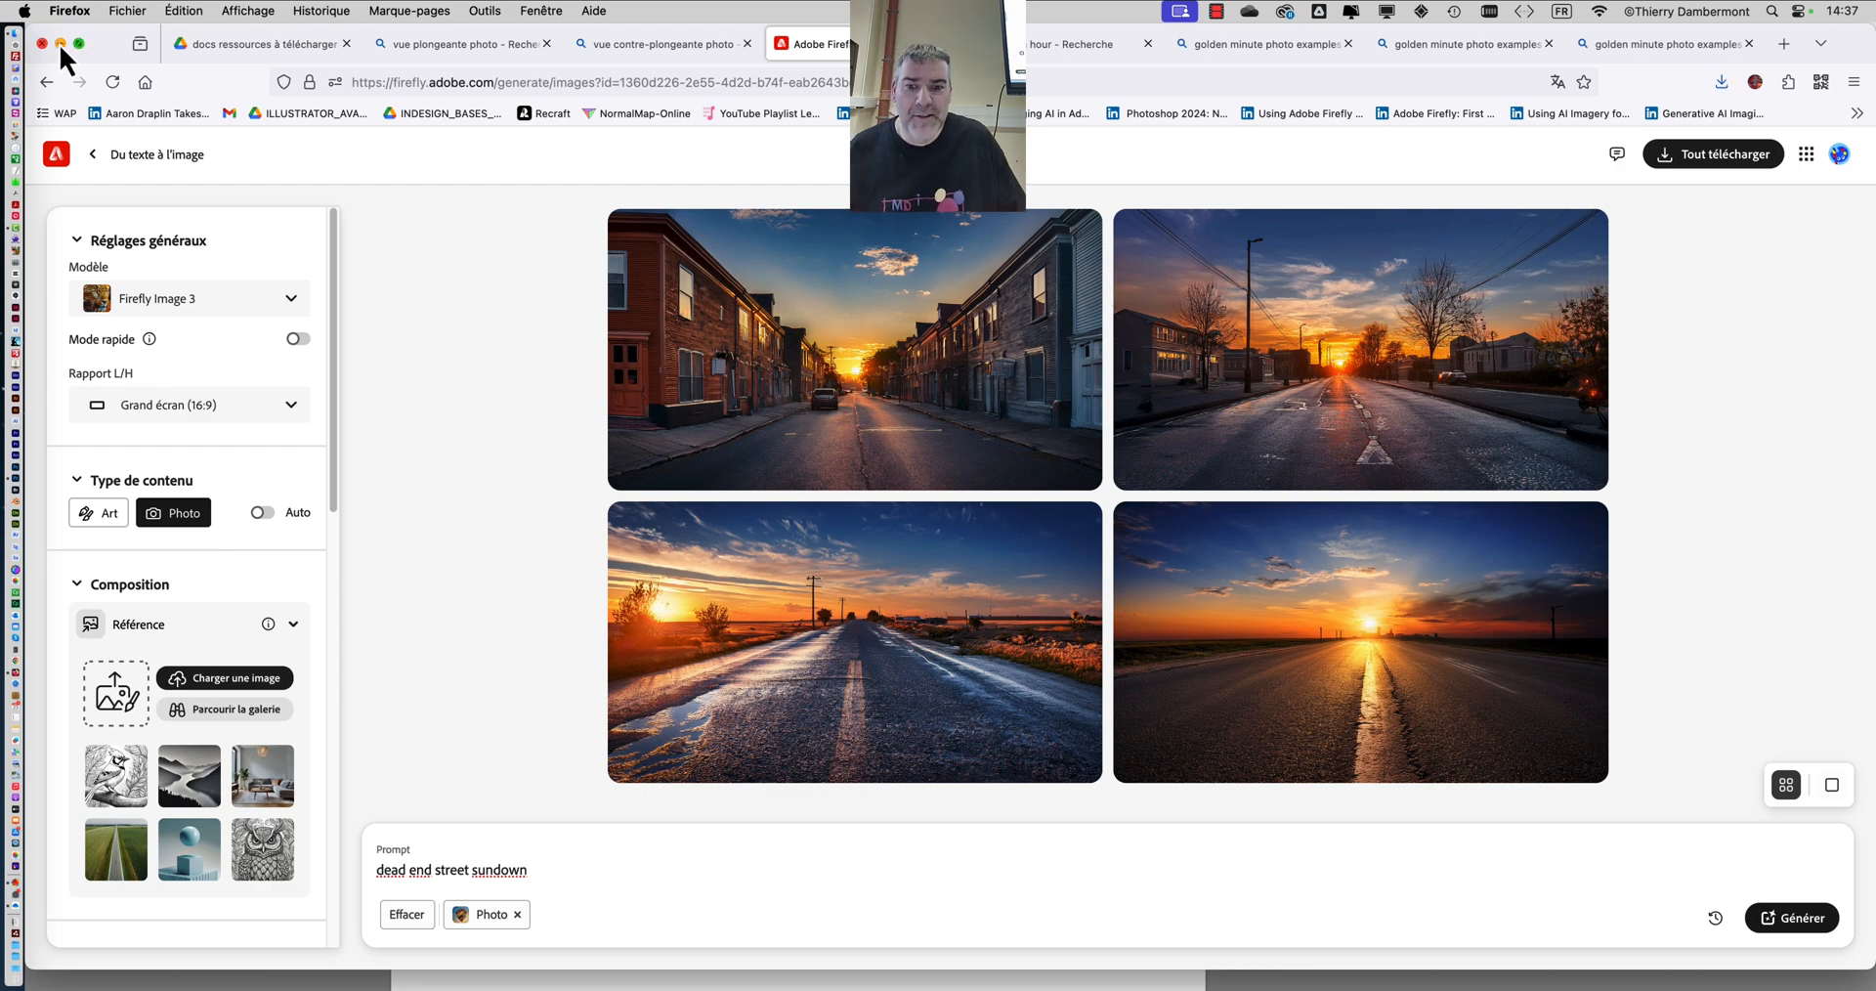
# - Minimize the browser window and switch to the Finder window showing the "m11j23 - docs CGR2 cours 03 (4 heures)" folder
pyautogui.click(59, 43)
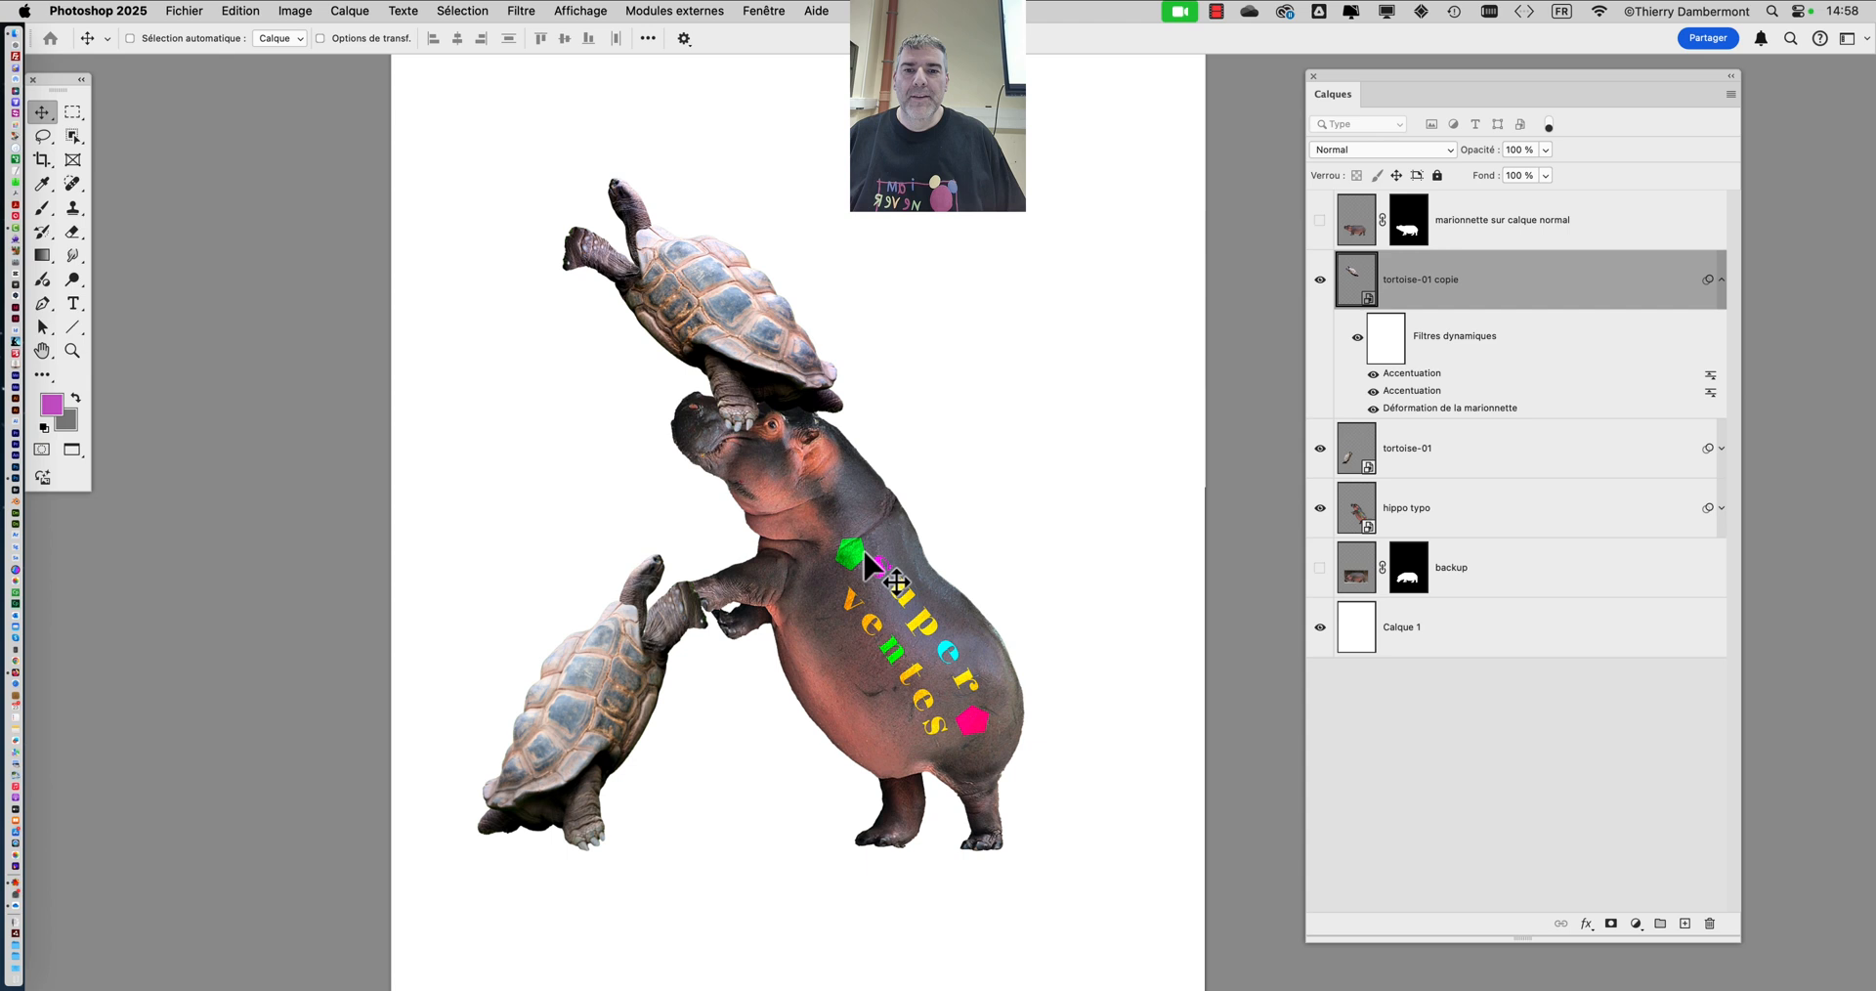
pyautogui.press('super+Tab')
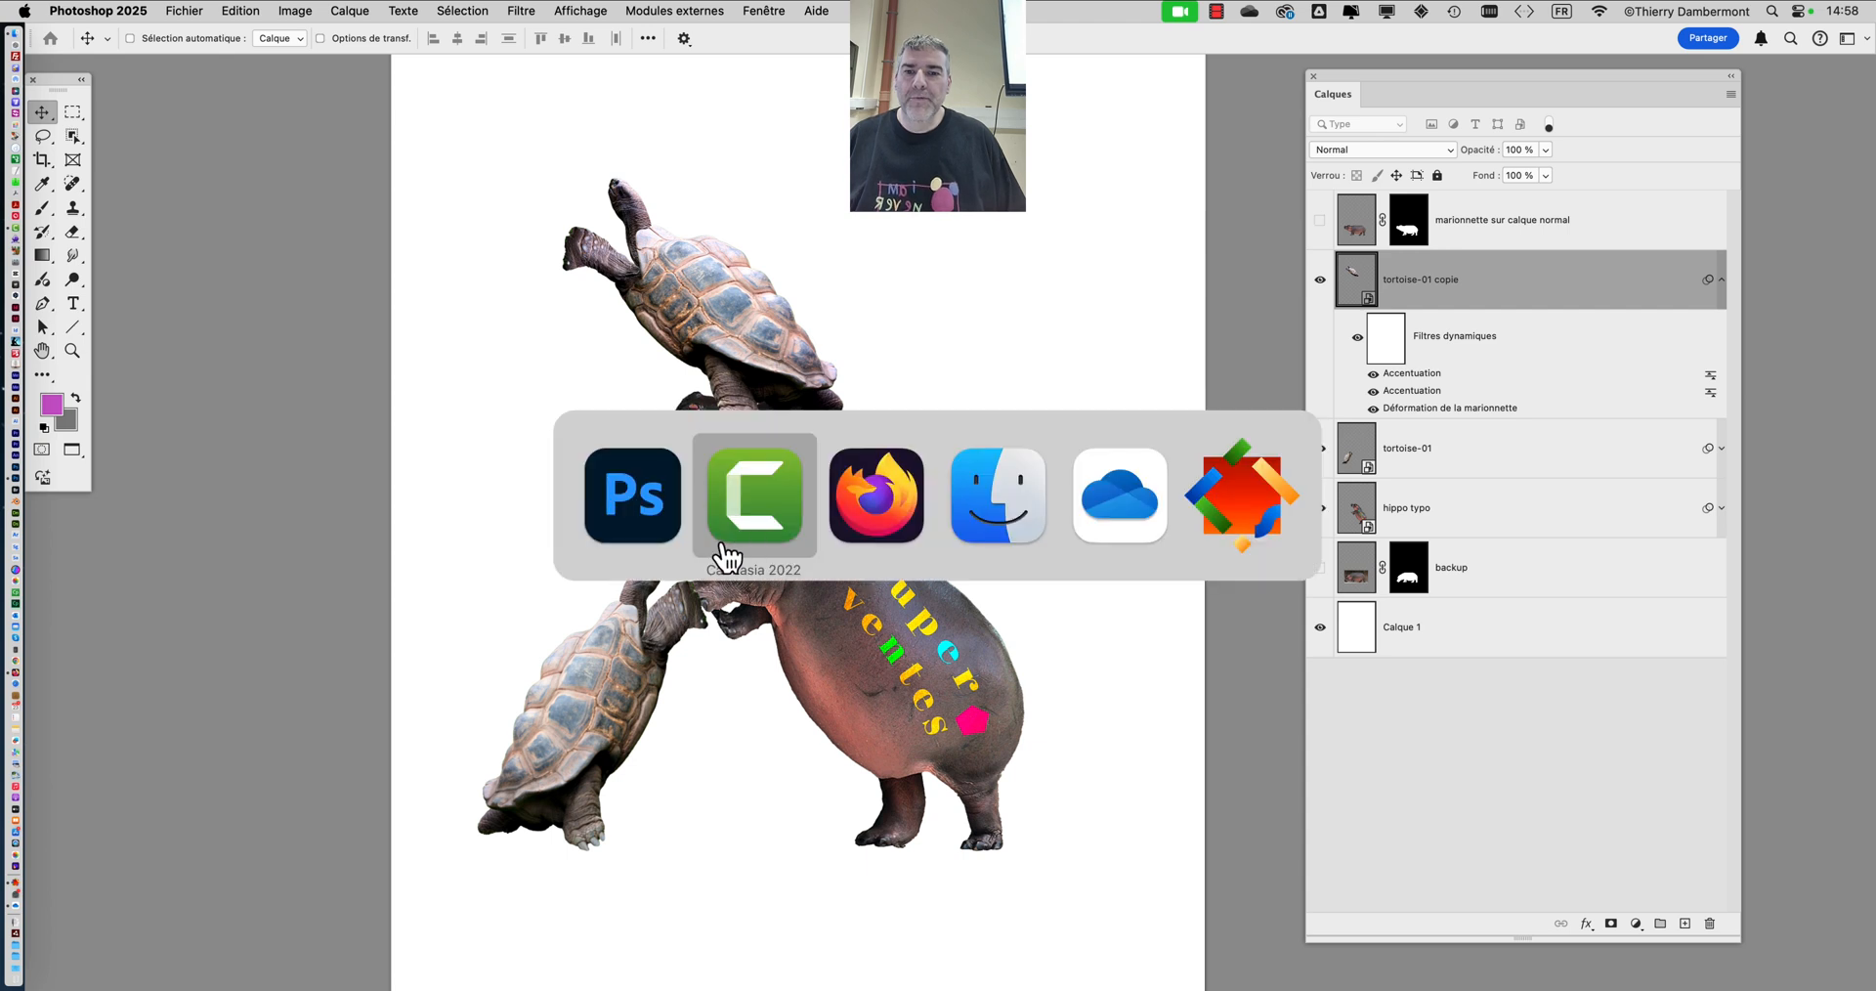
pyautogui.click(1004, 474)
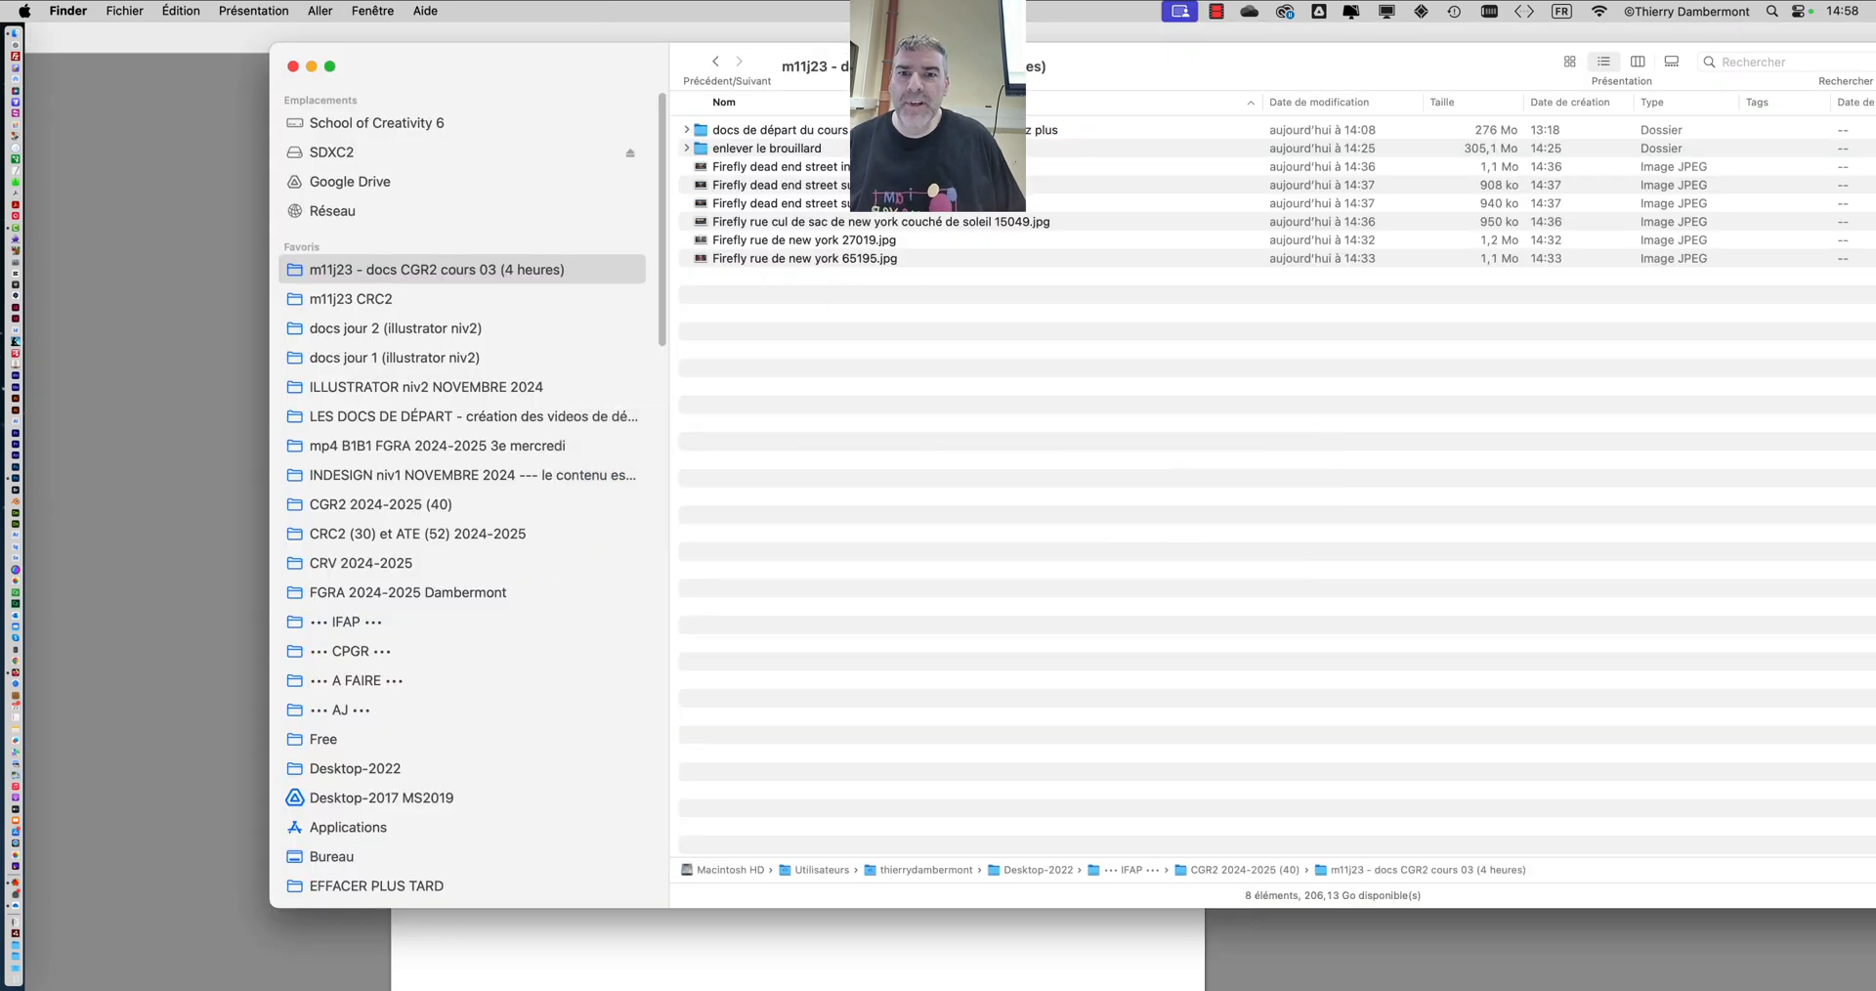
# - Group the six Firefly street JPEGs into a new folder named "images de rues par Firefly"
pyautogui.click(811, 166)
pyautogui.keyDown('shift'); pyautogui.click(805, 262); pyautogui.keyUp('shift')
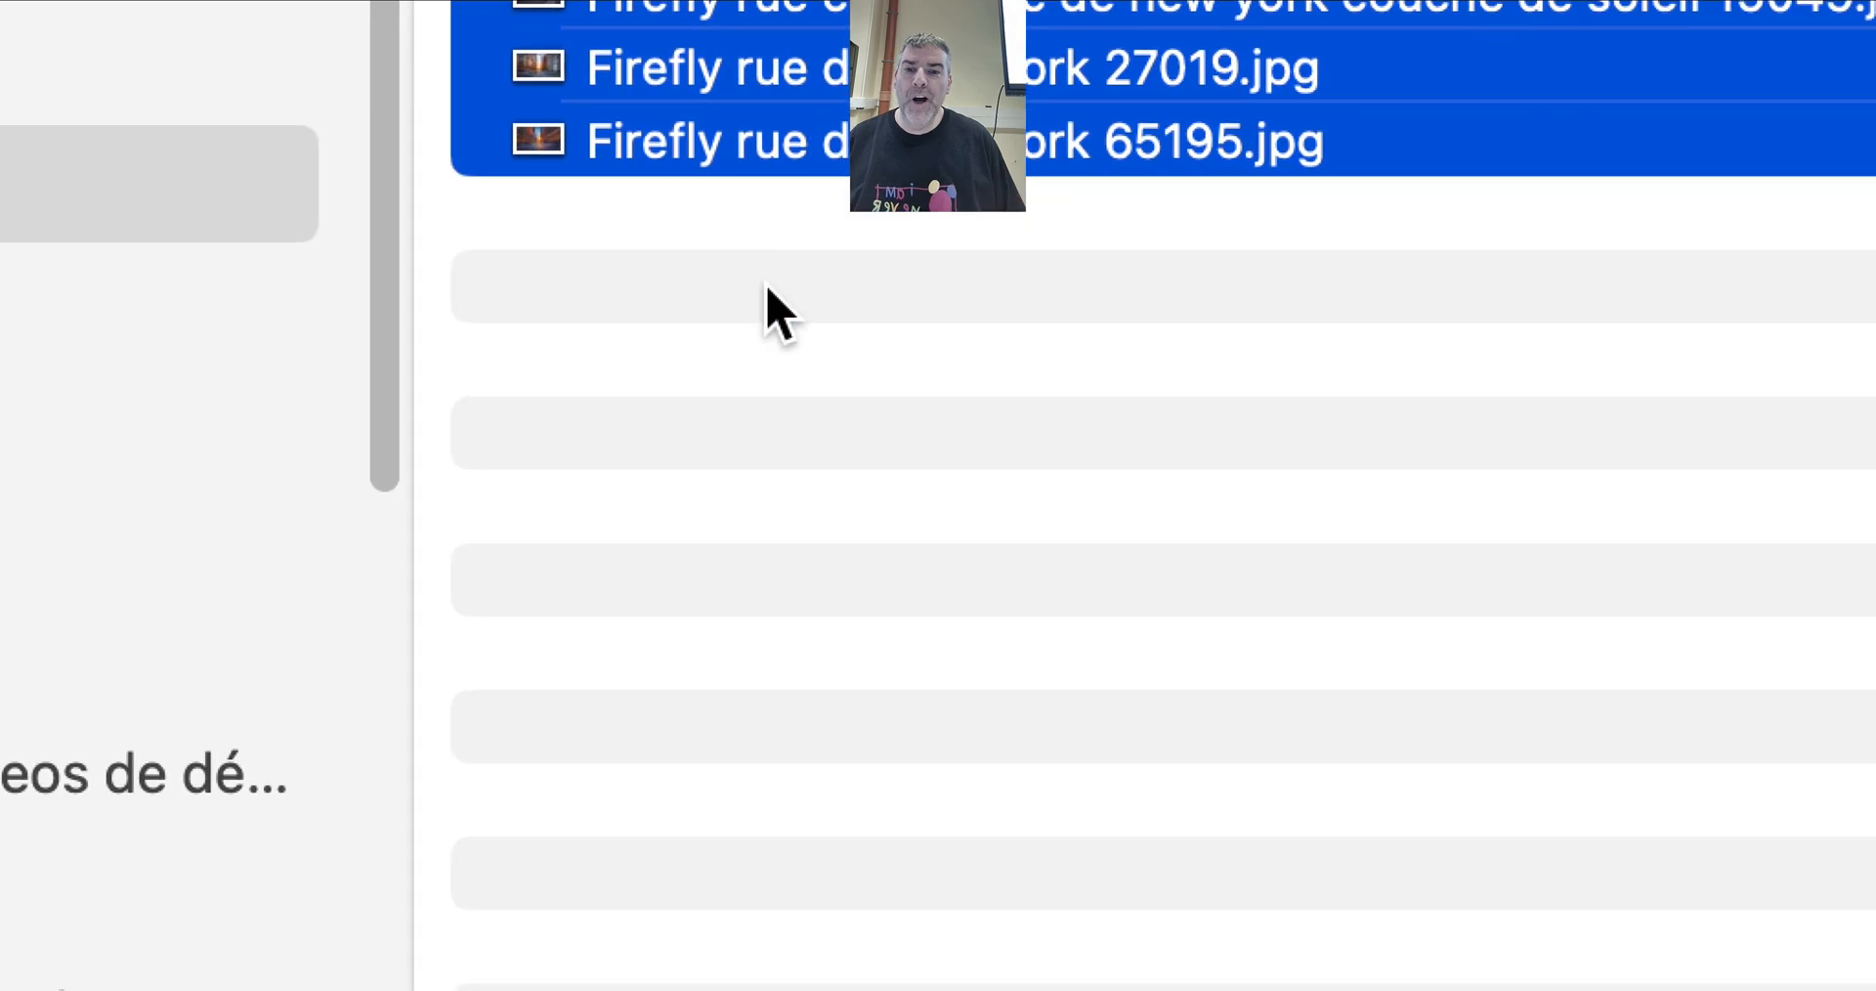
pyautogui.click(772, 311)
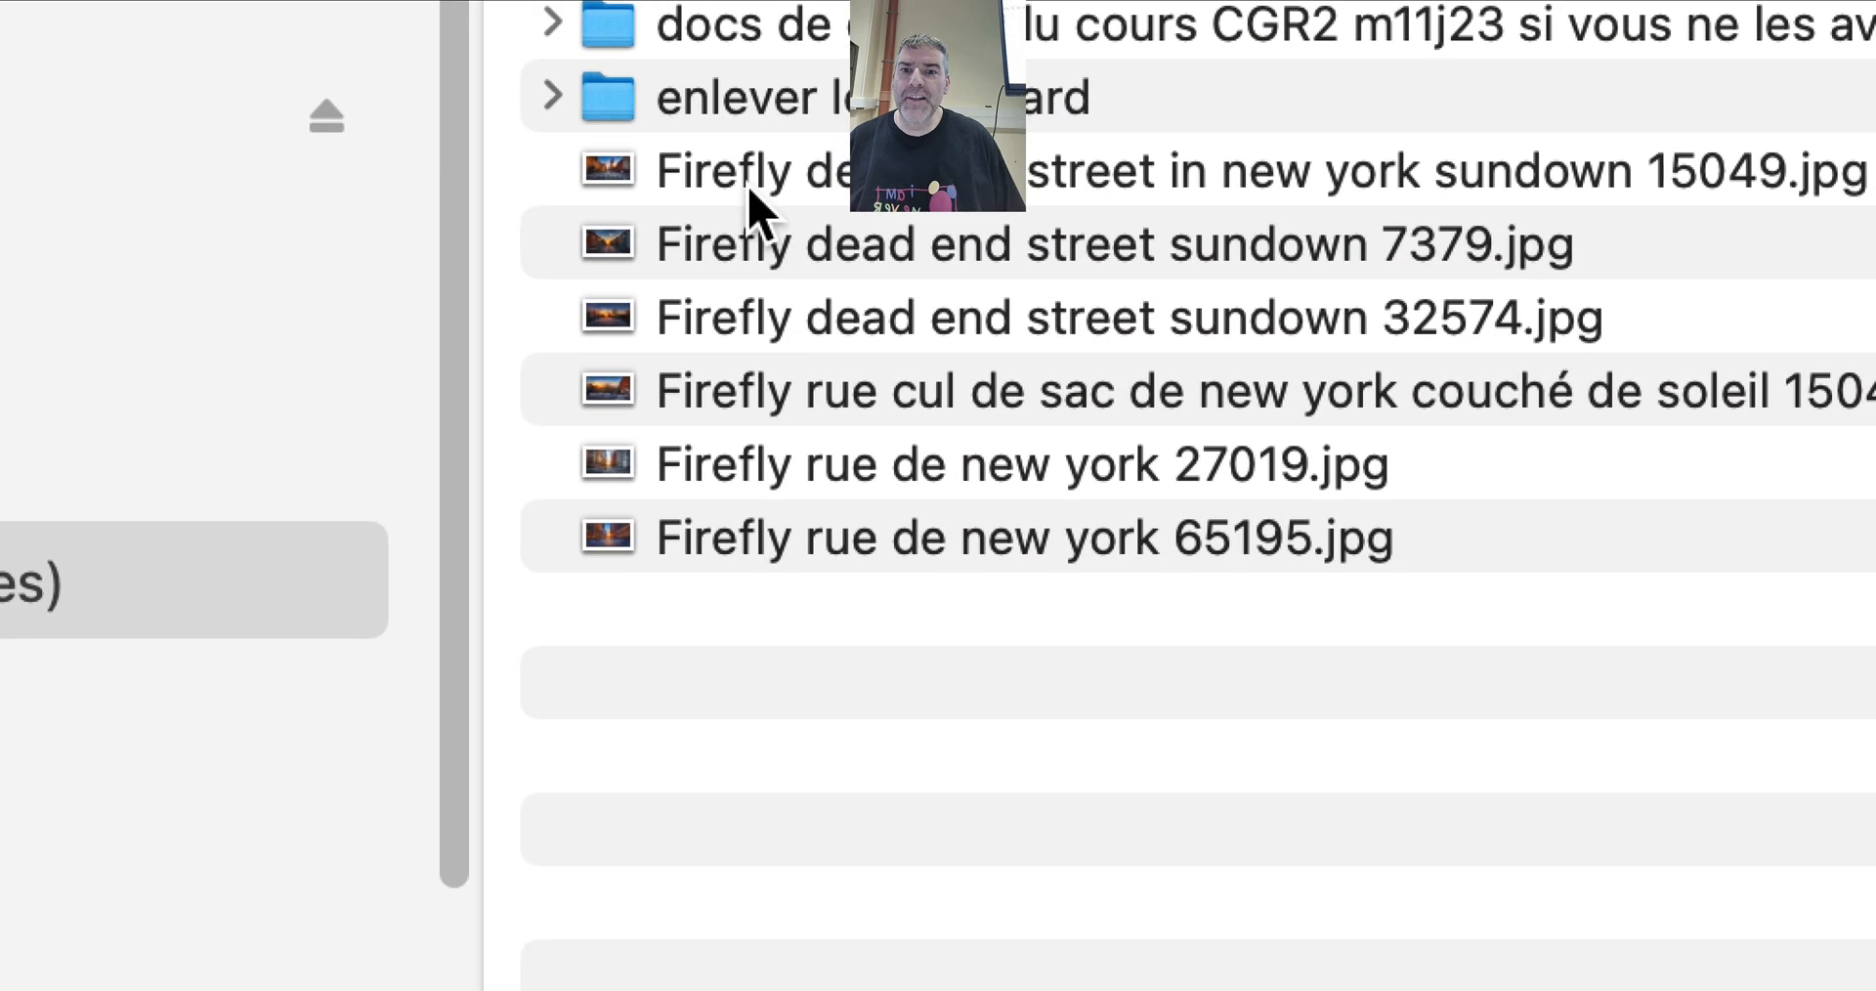
pyautogui.click(754, 206)
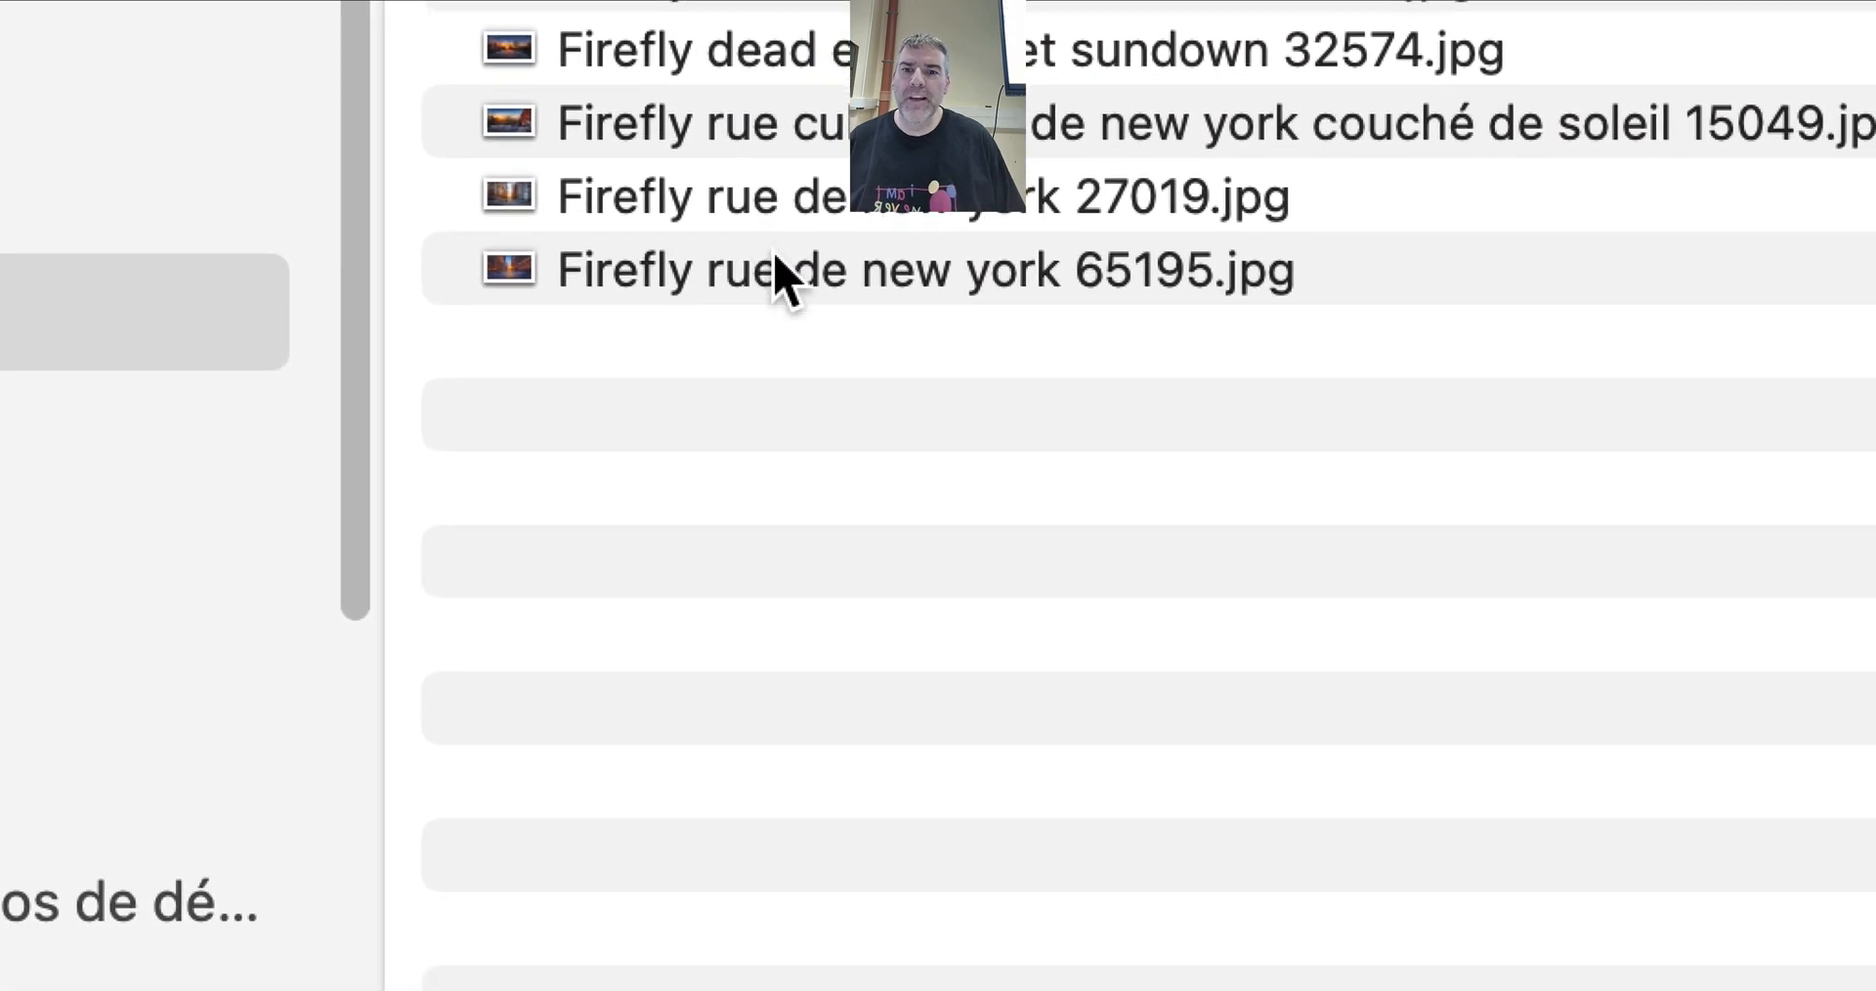
pyautogui.keyDown('shift'); pyautogui.click(870, 533); pyautogui.keyUp('shift')
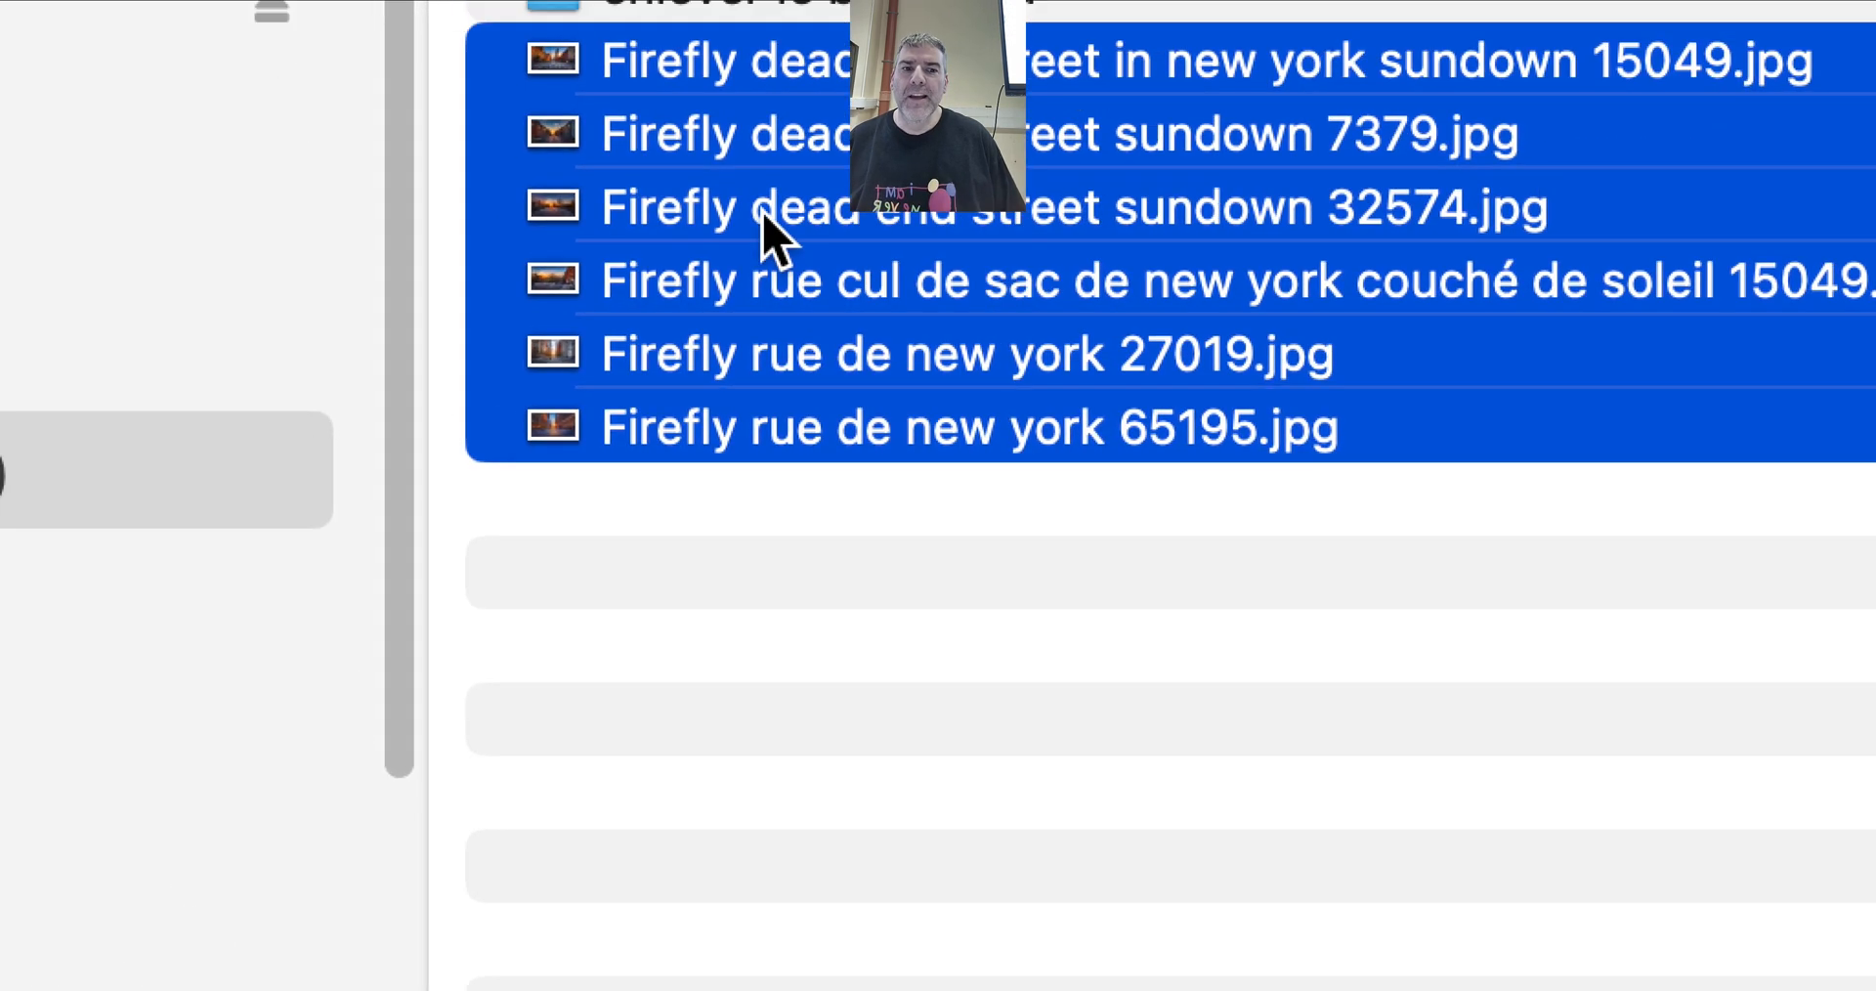
pyautogui.rightClick(772, 73)
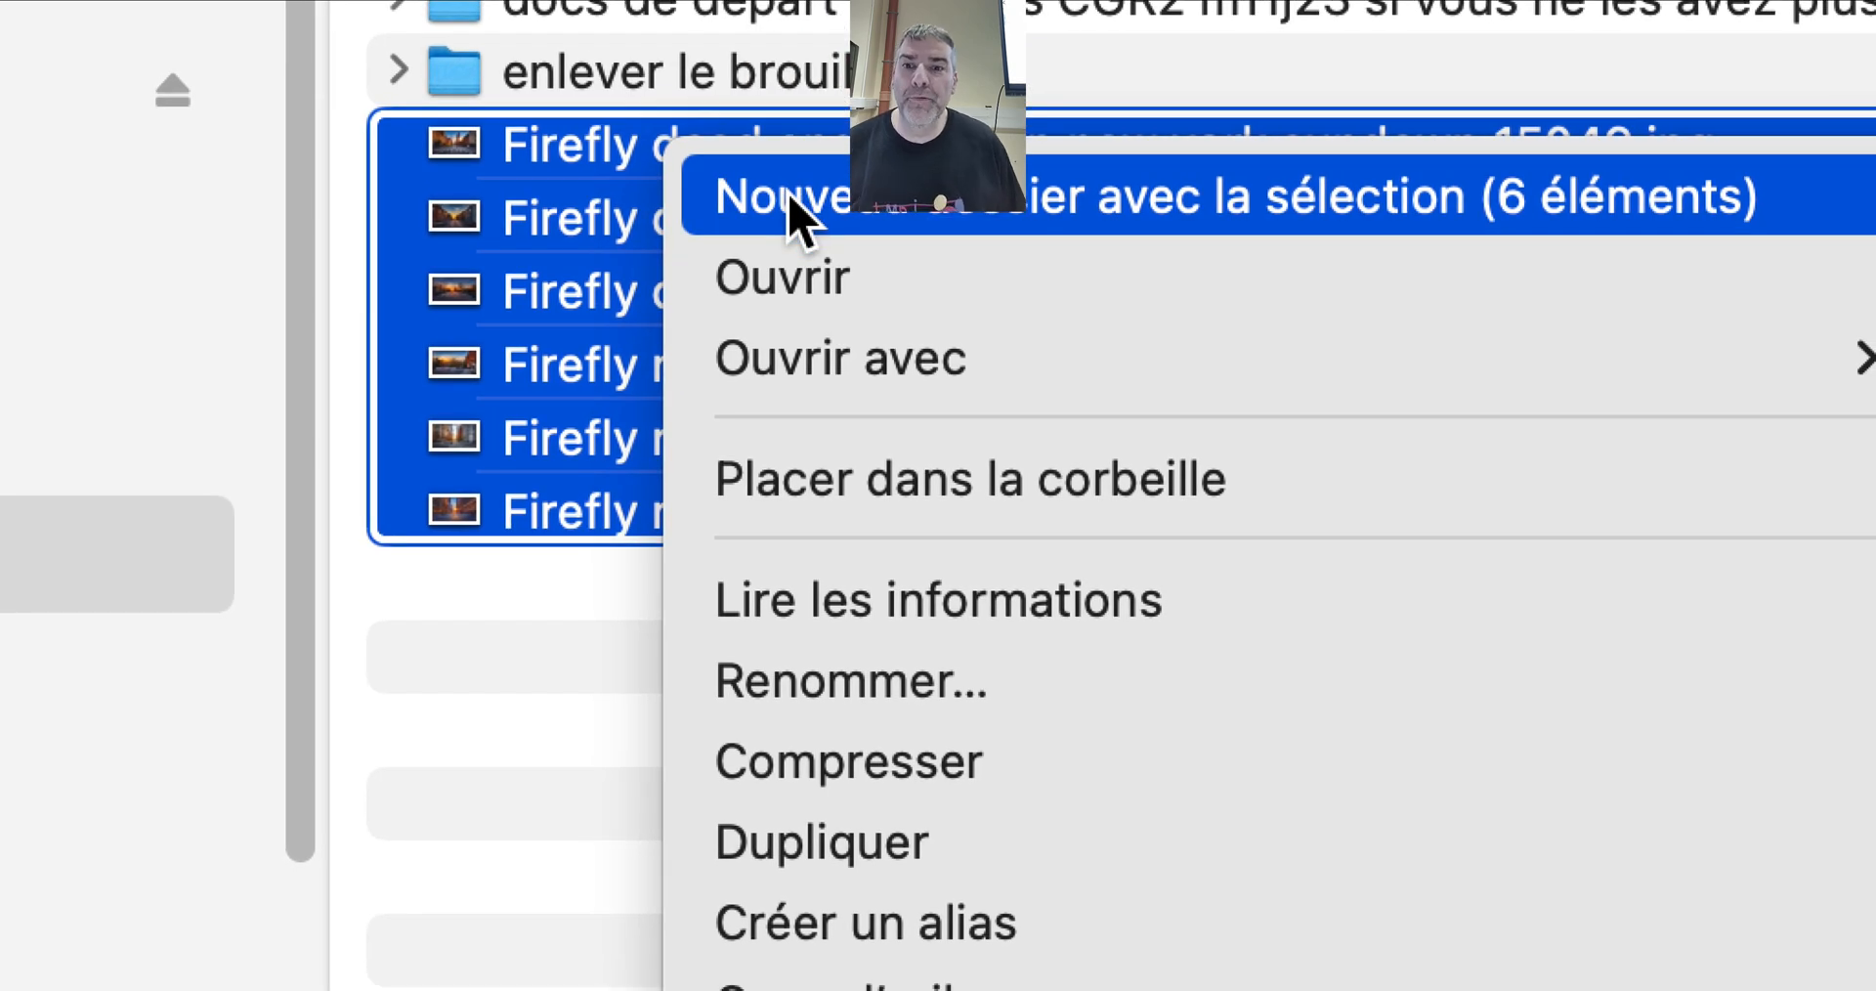
pyautogui.click(792, 200)
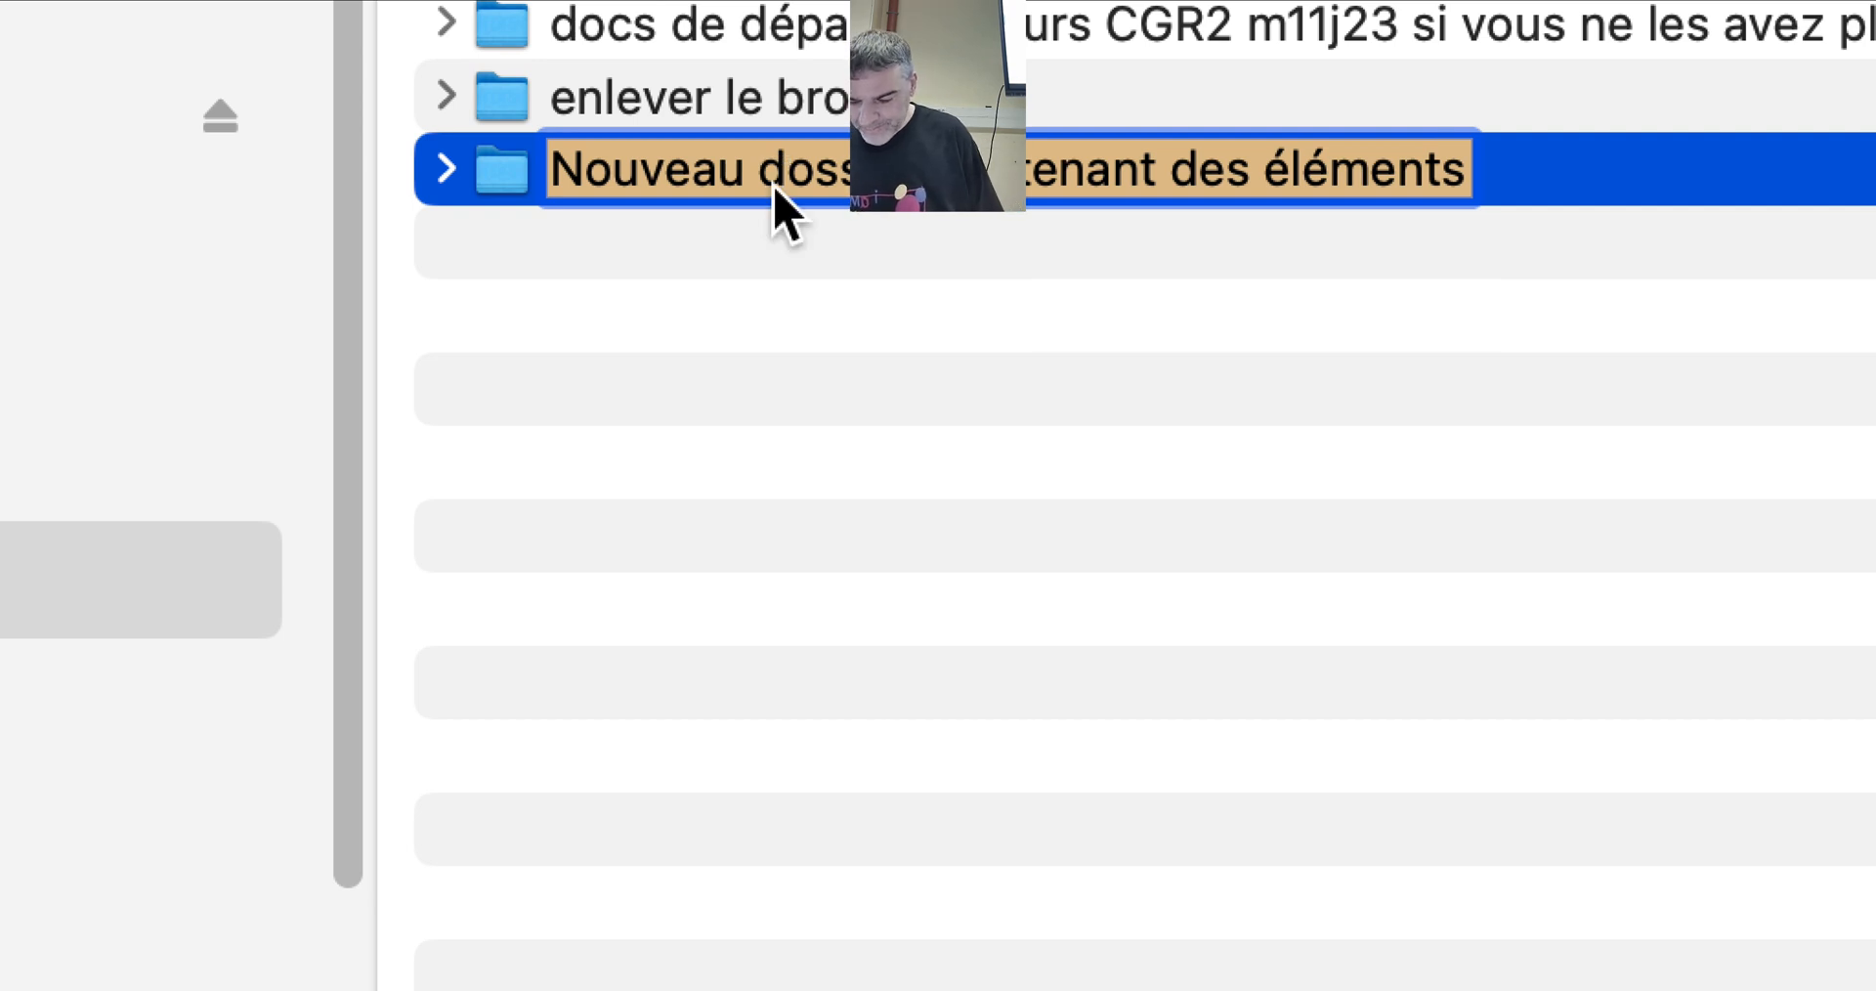
pyautogui.write('images d')
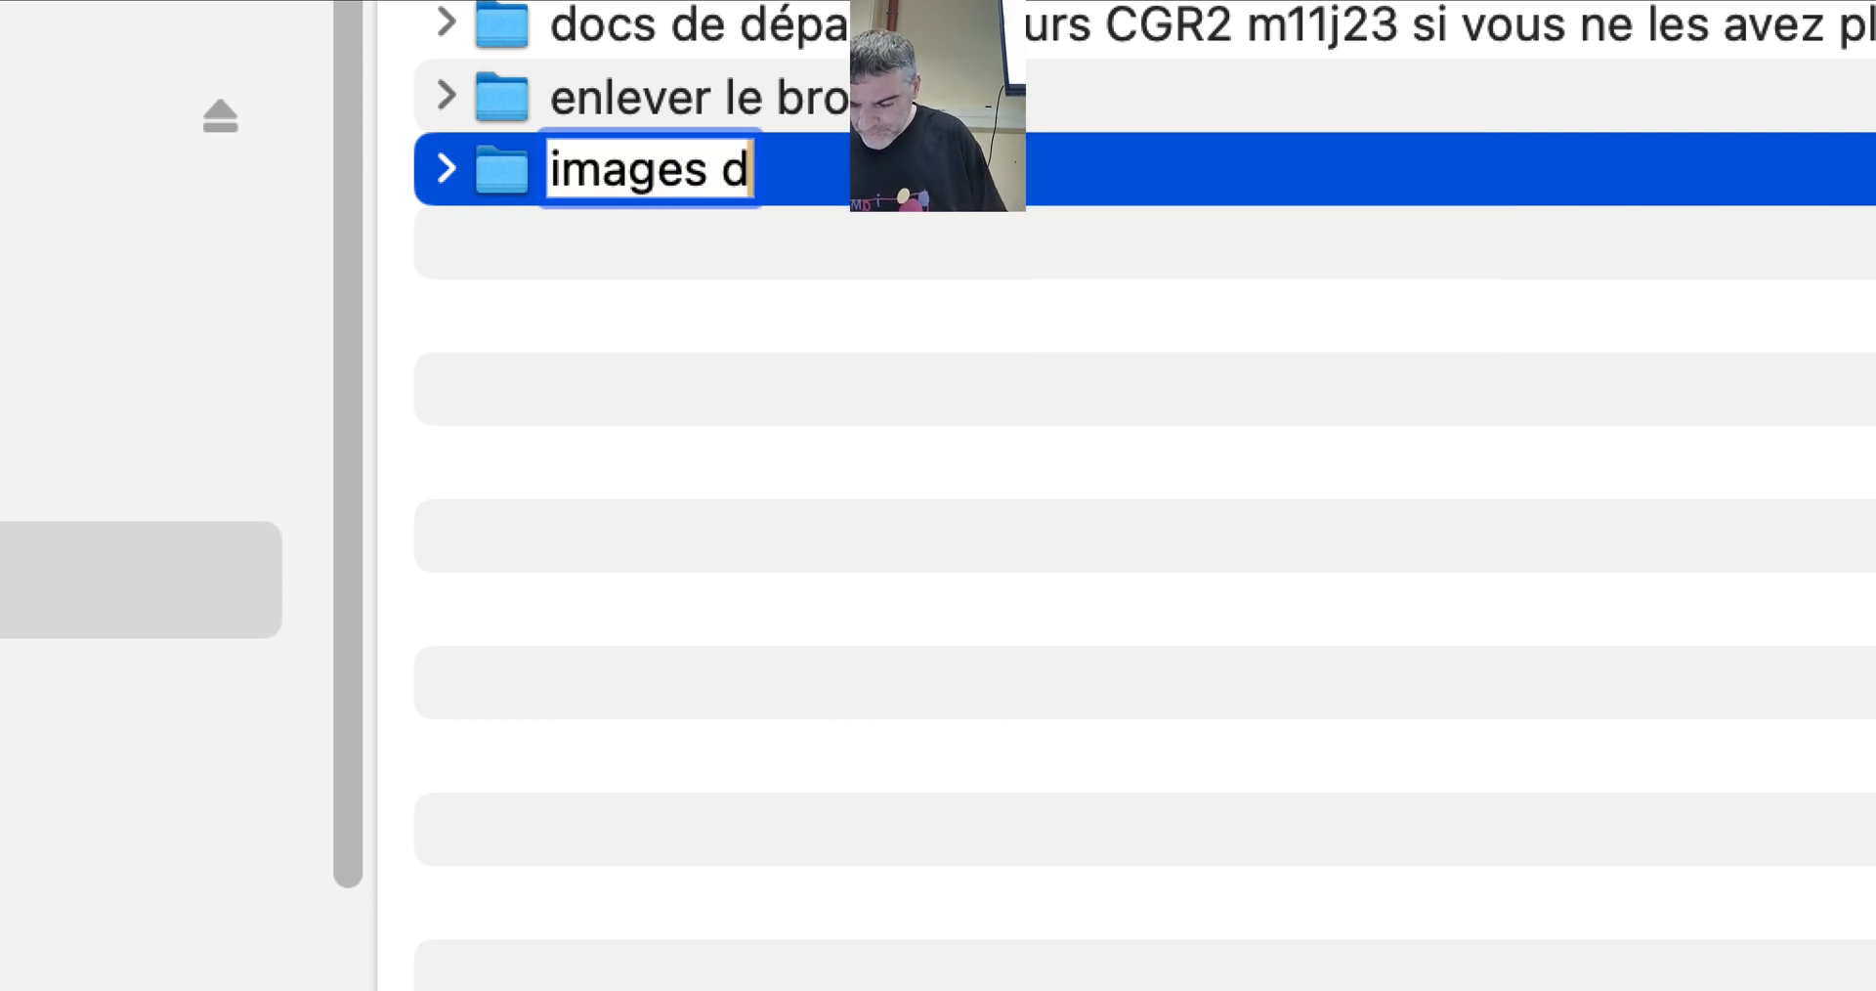
pyautogui.write('e rue fire')
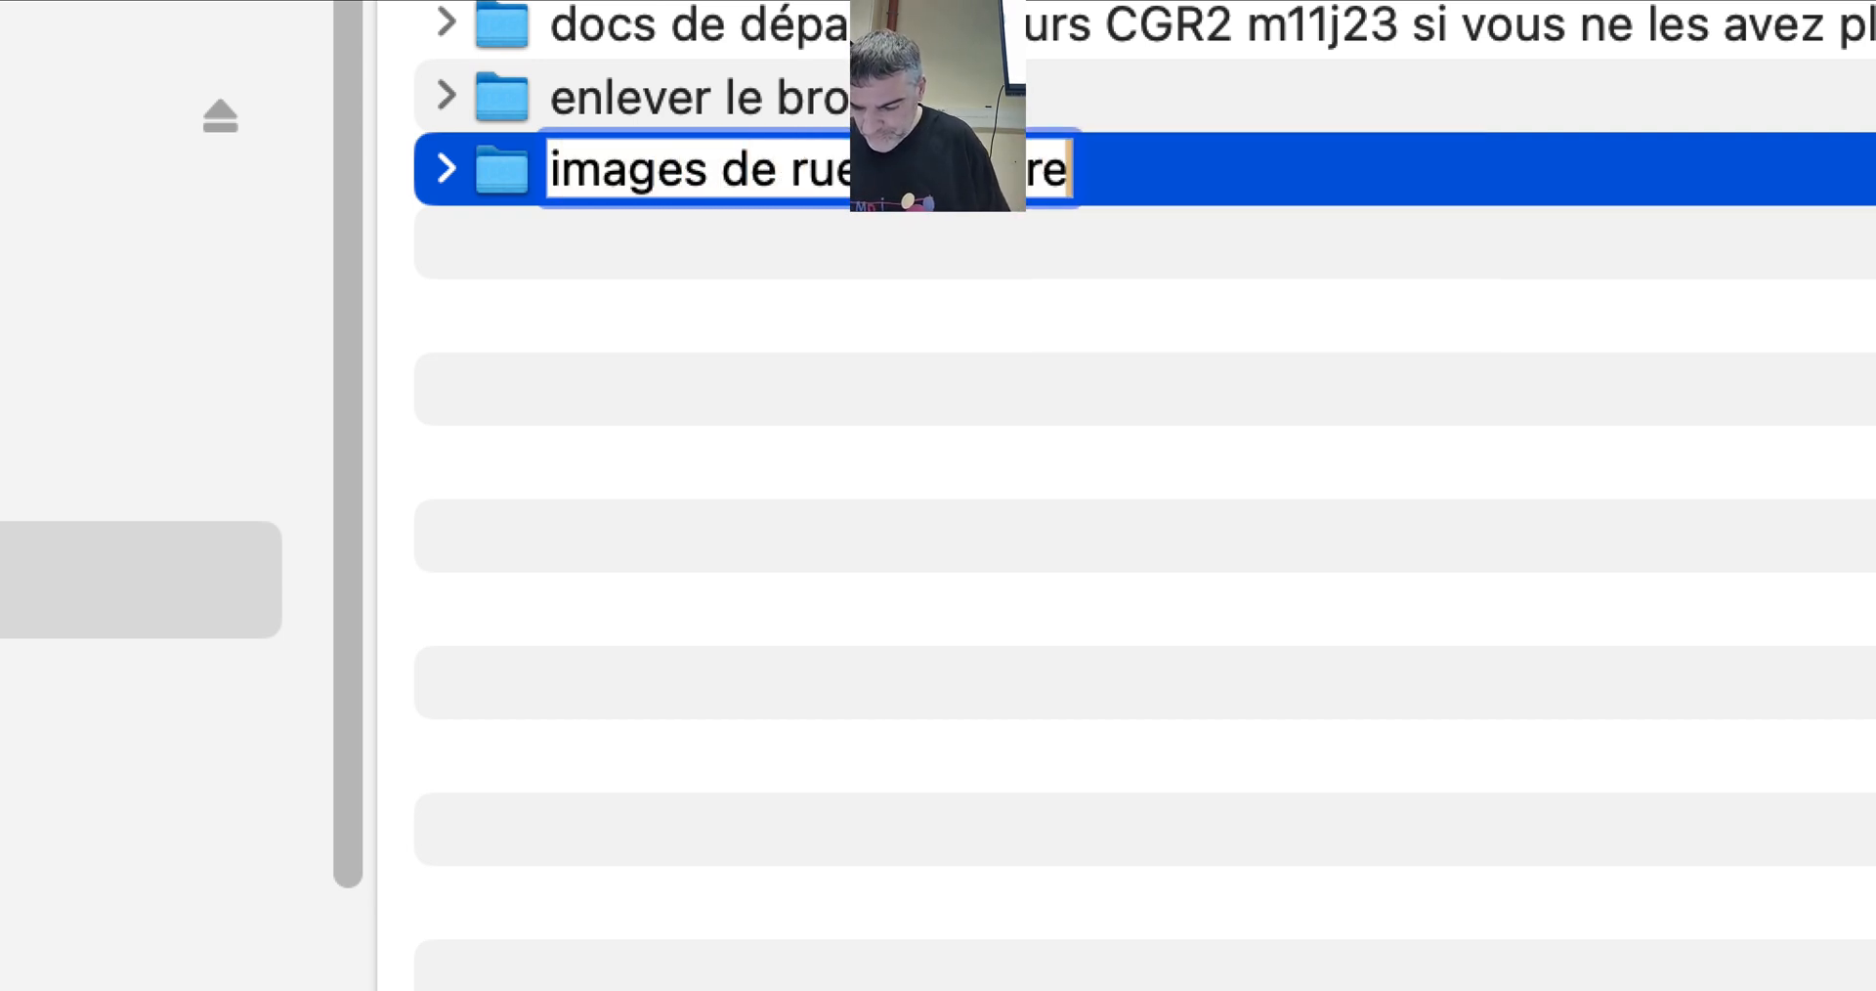
pyautogui.write('fly')
pyautogui.press('Return')
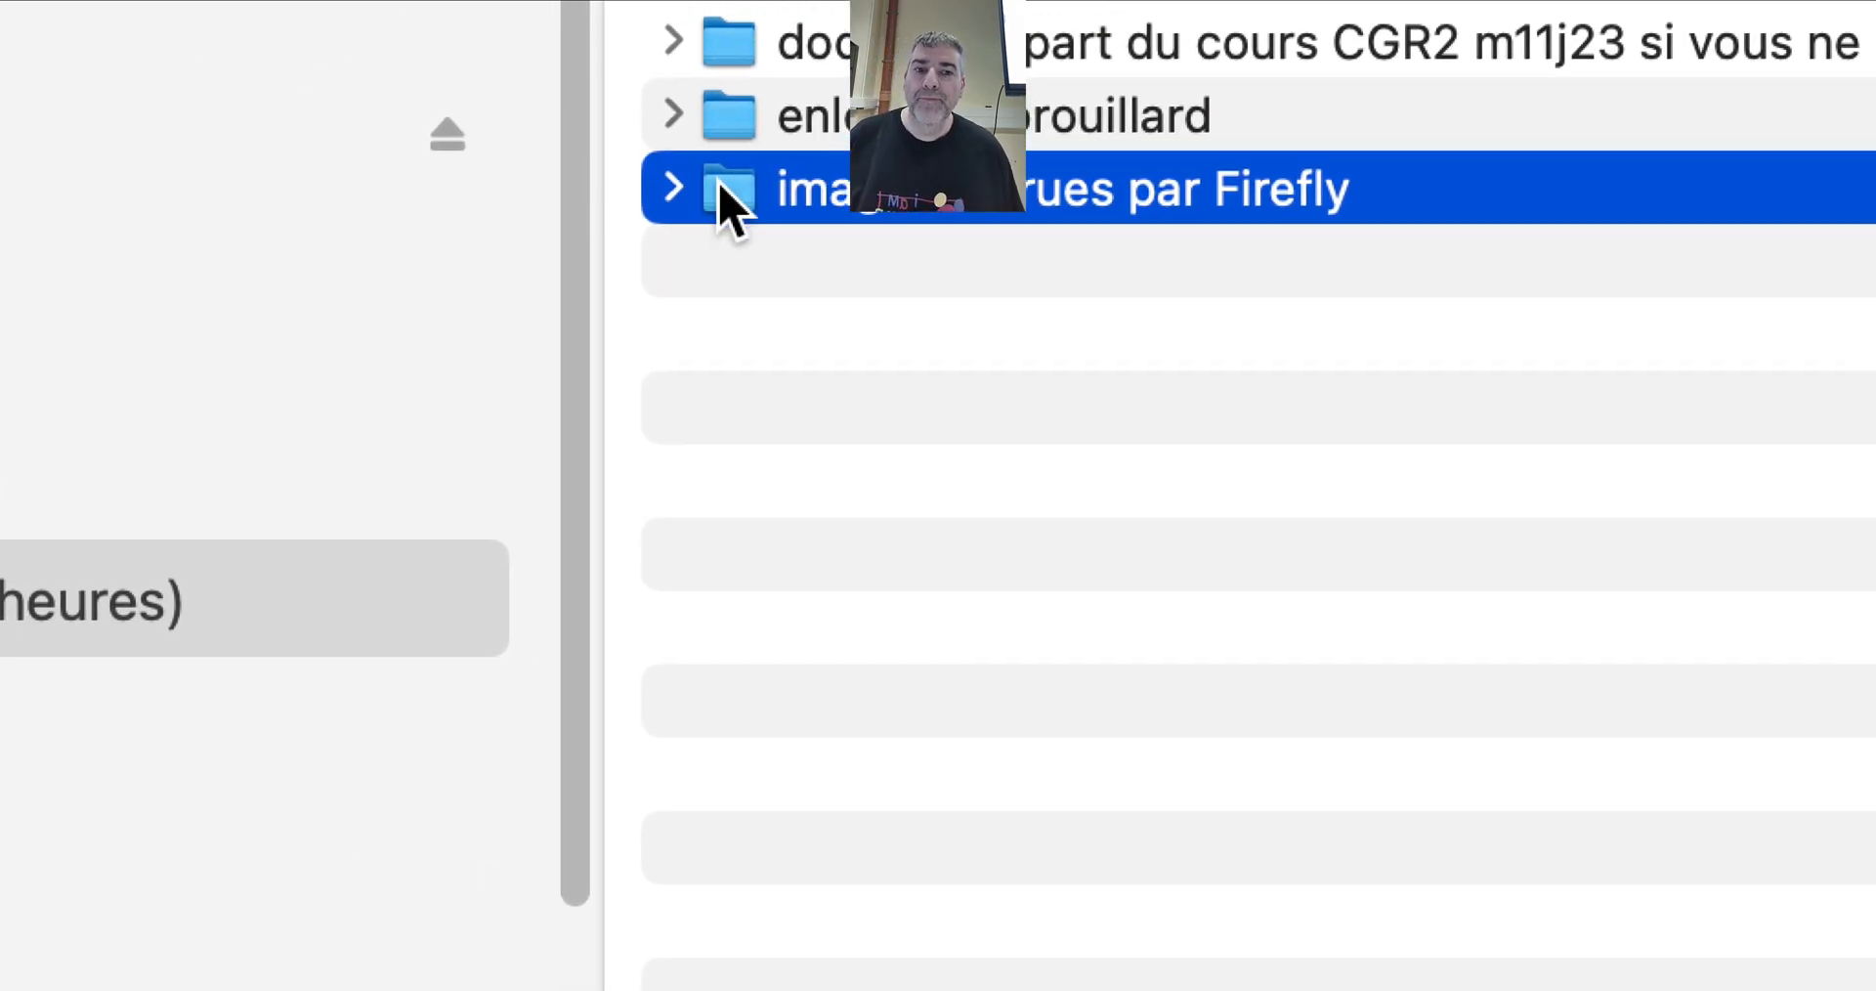
# - Open the "images de rues par Firefly" folder and display its images as large icon thumbnails
pyautogui.doubleClick(728, 200)
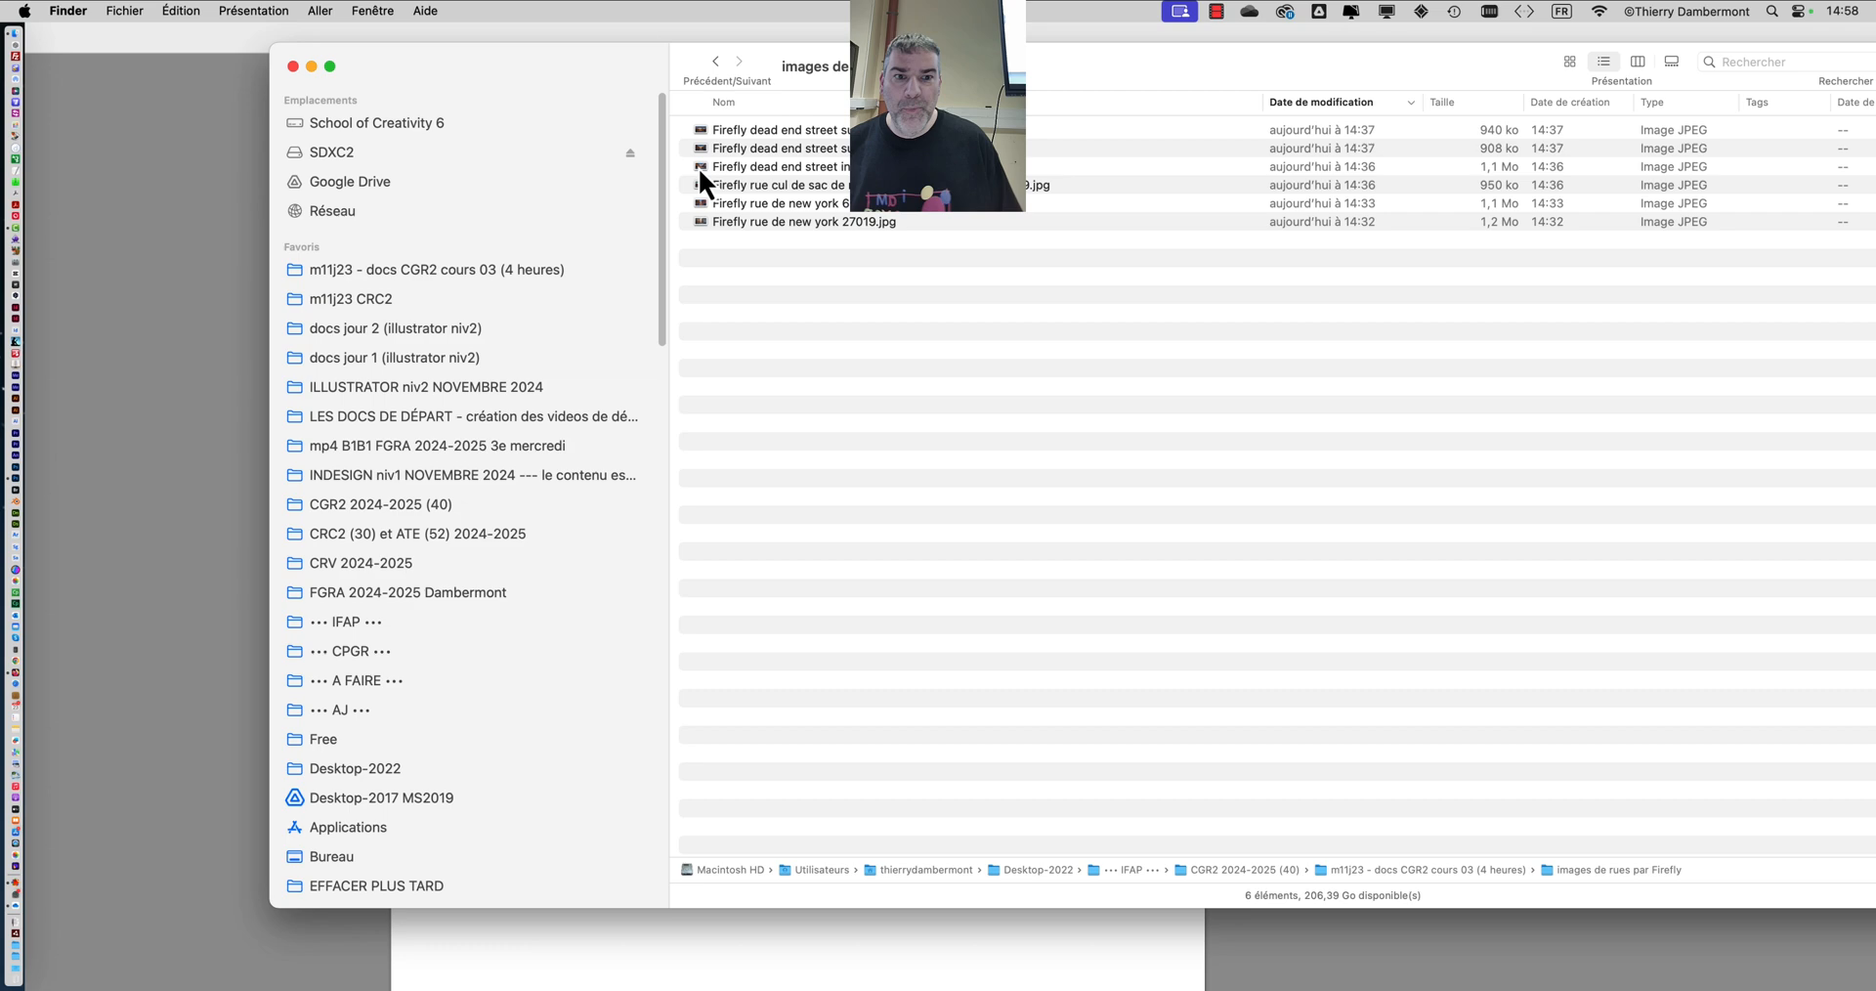
pyautogui.moveTo(1436, 63); pyautogui.dragTo(1341, 86)
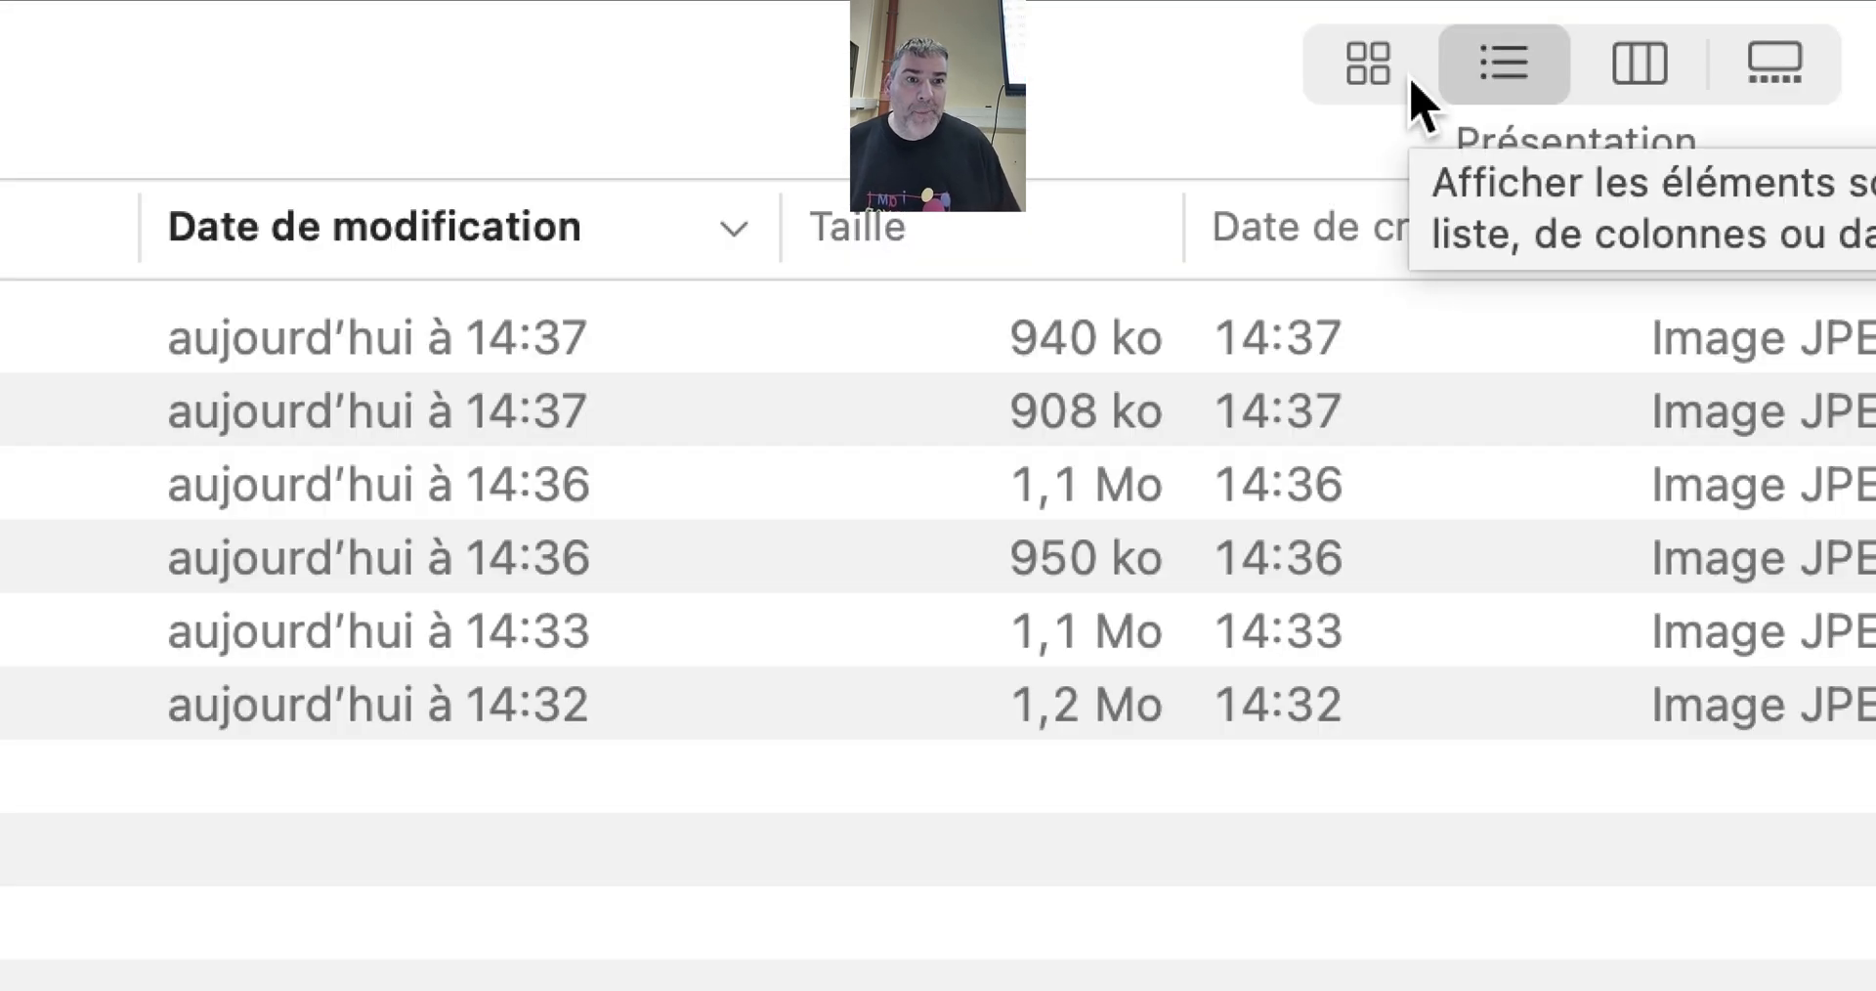
pyautogui.click(1409, 80)
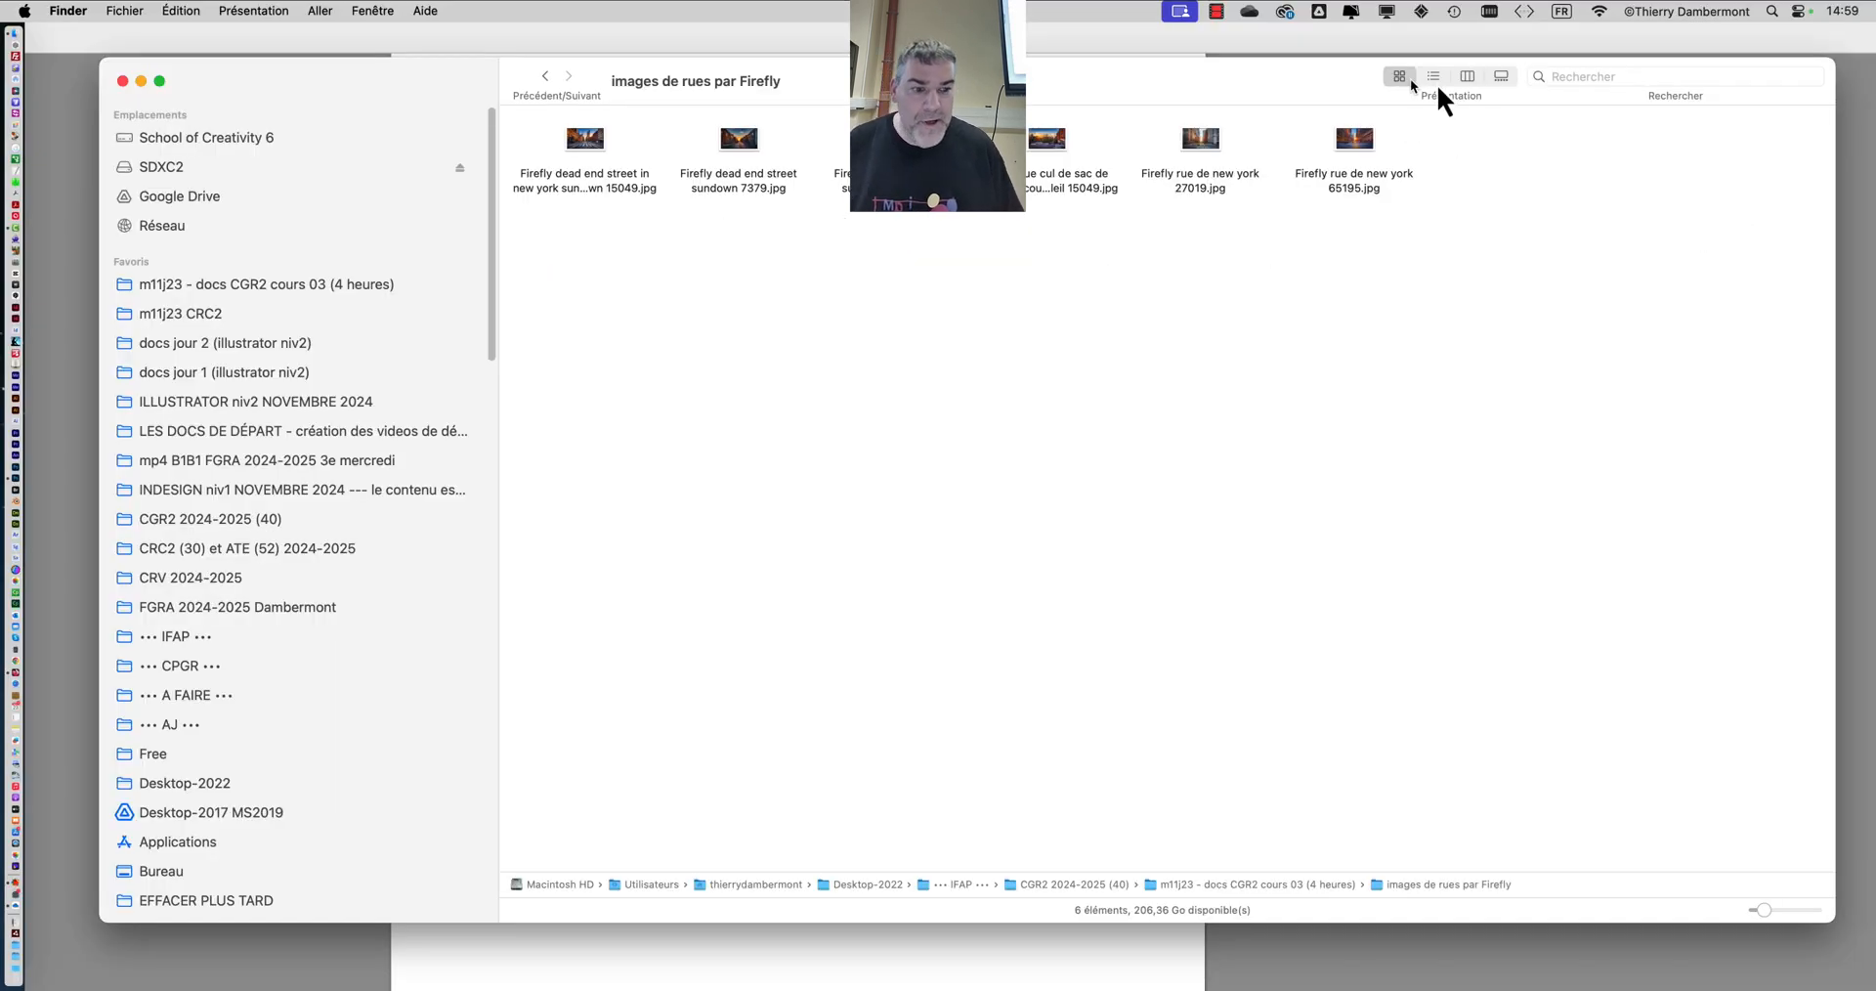
pyautogui.moveTo(1765, 911); pyautogui.dragTo(1809, 910)
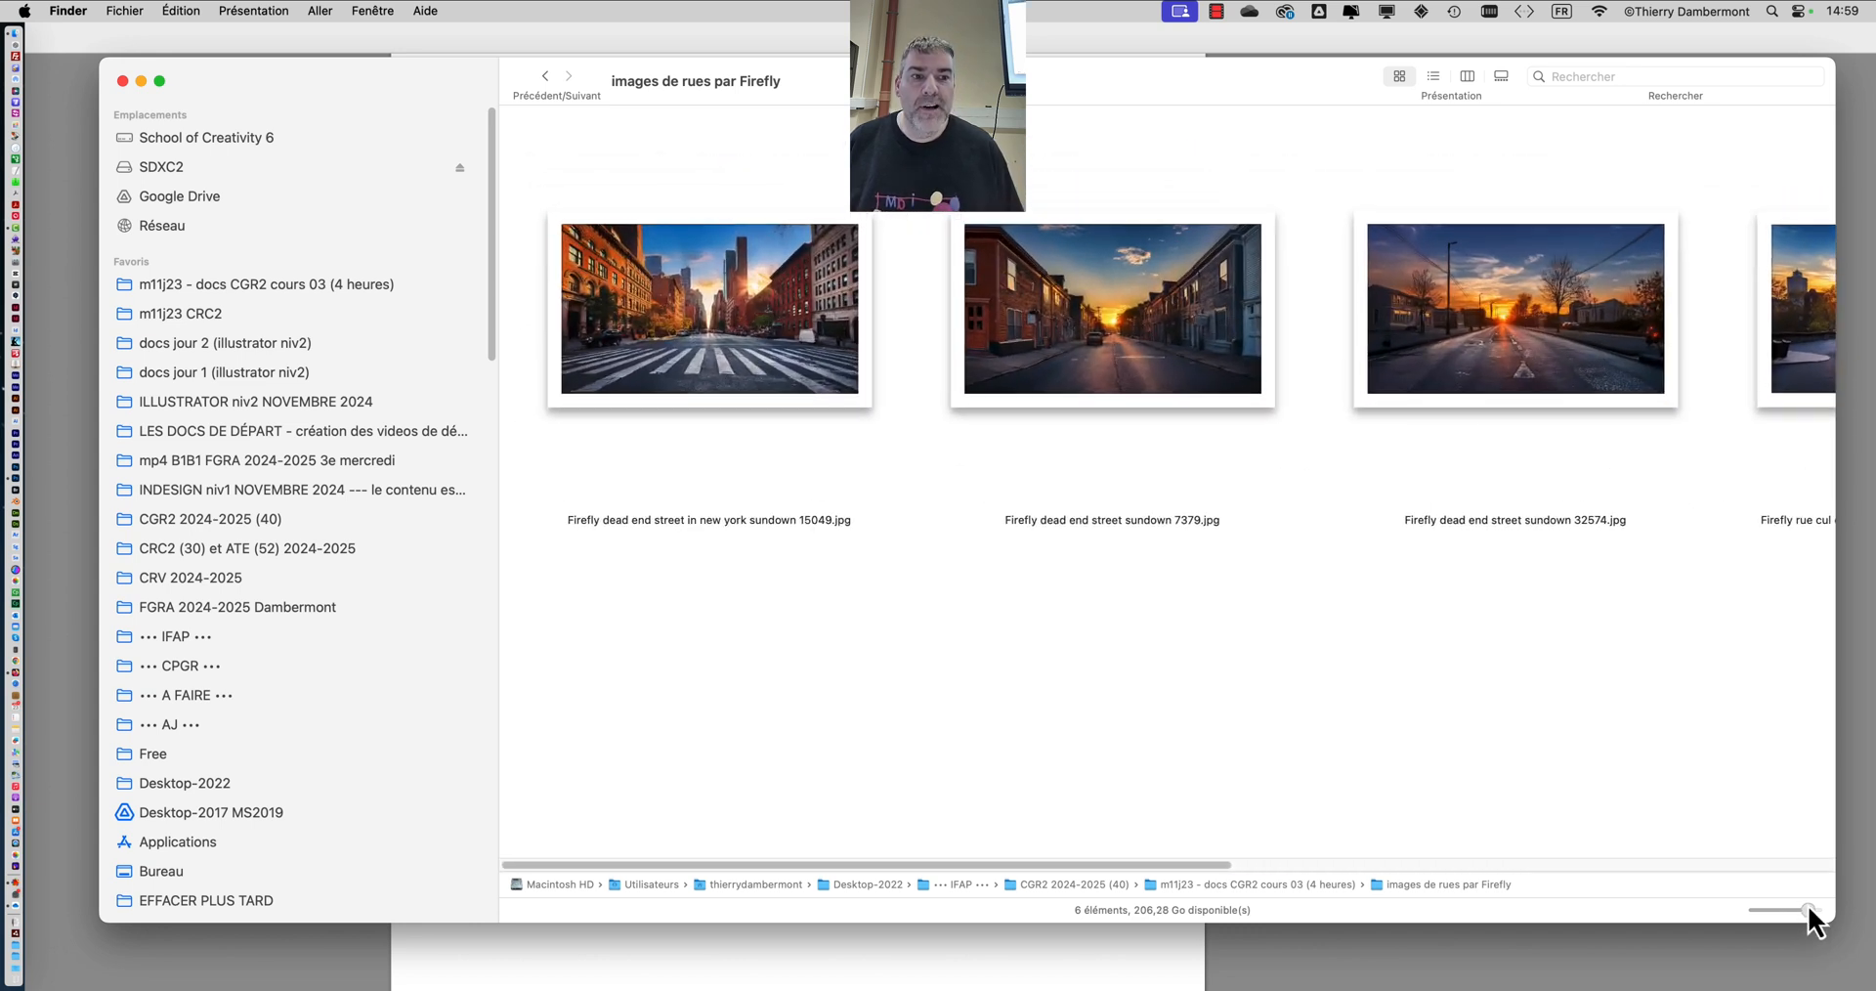
# - Arrange the thumbnails in an aligned grid with Aligner par, and look up the option that shows or hides the status bar
pyautogui.click(264, 7)
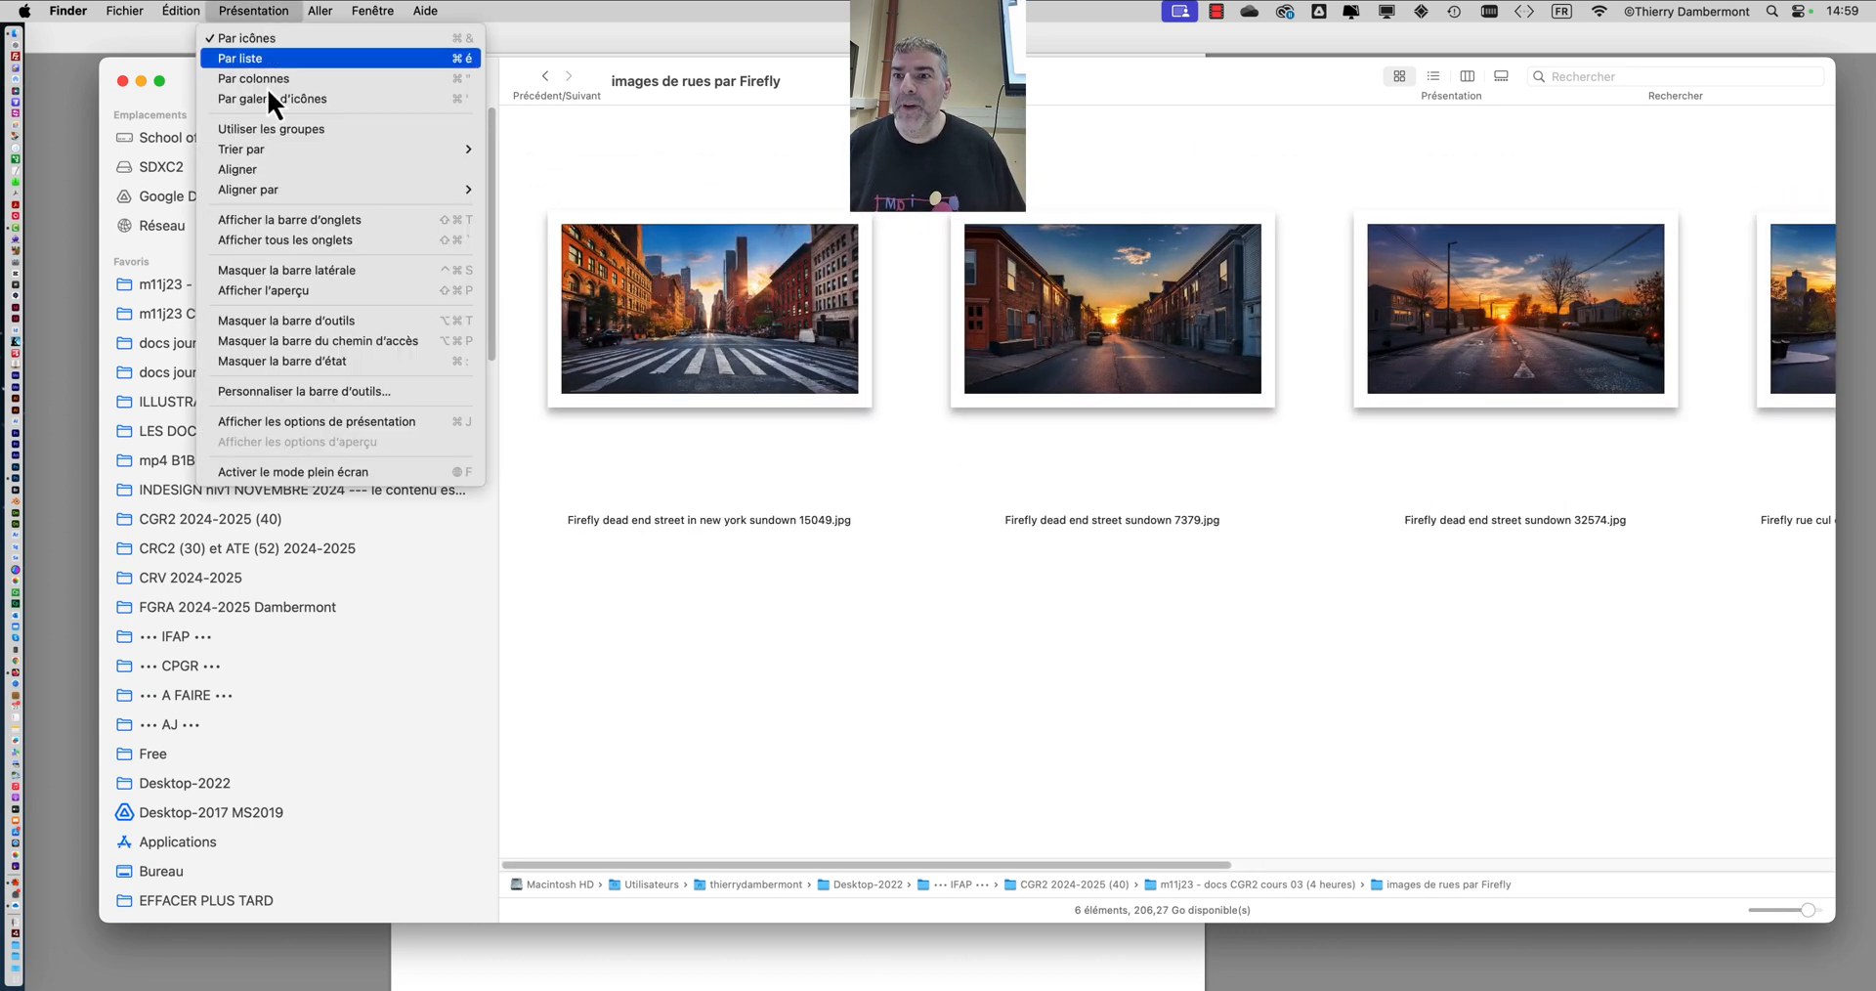
pyautogui.moveTo(267, 189)
pyautogui.click(569, 194)
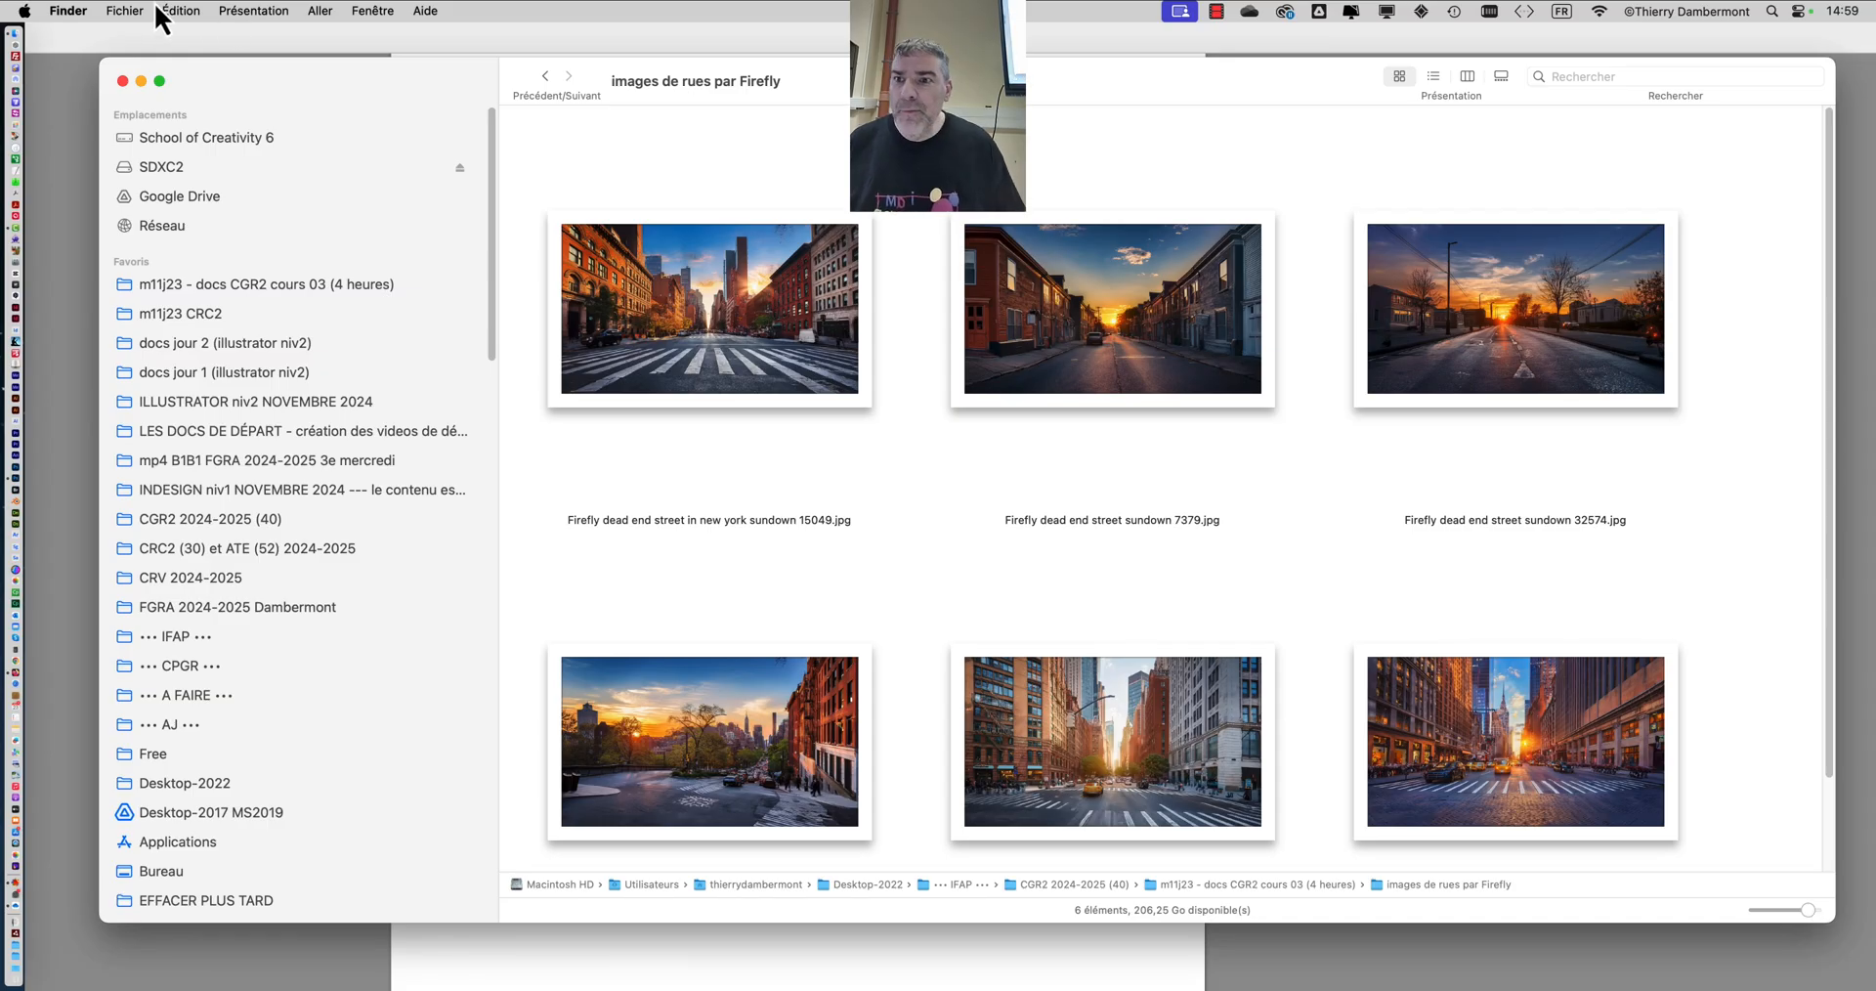
pyautogui.click(232, 8)
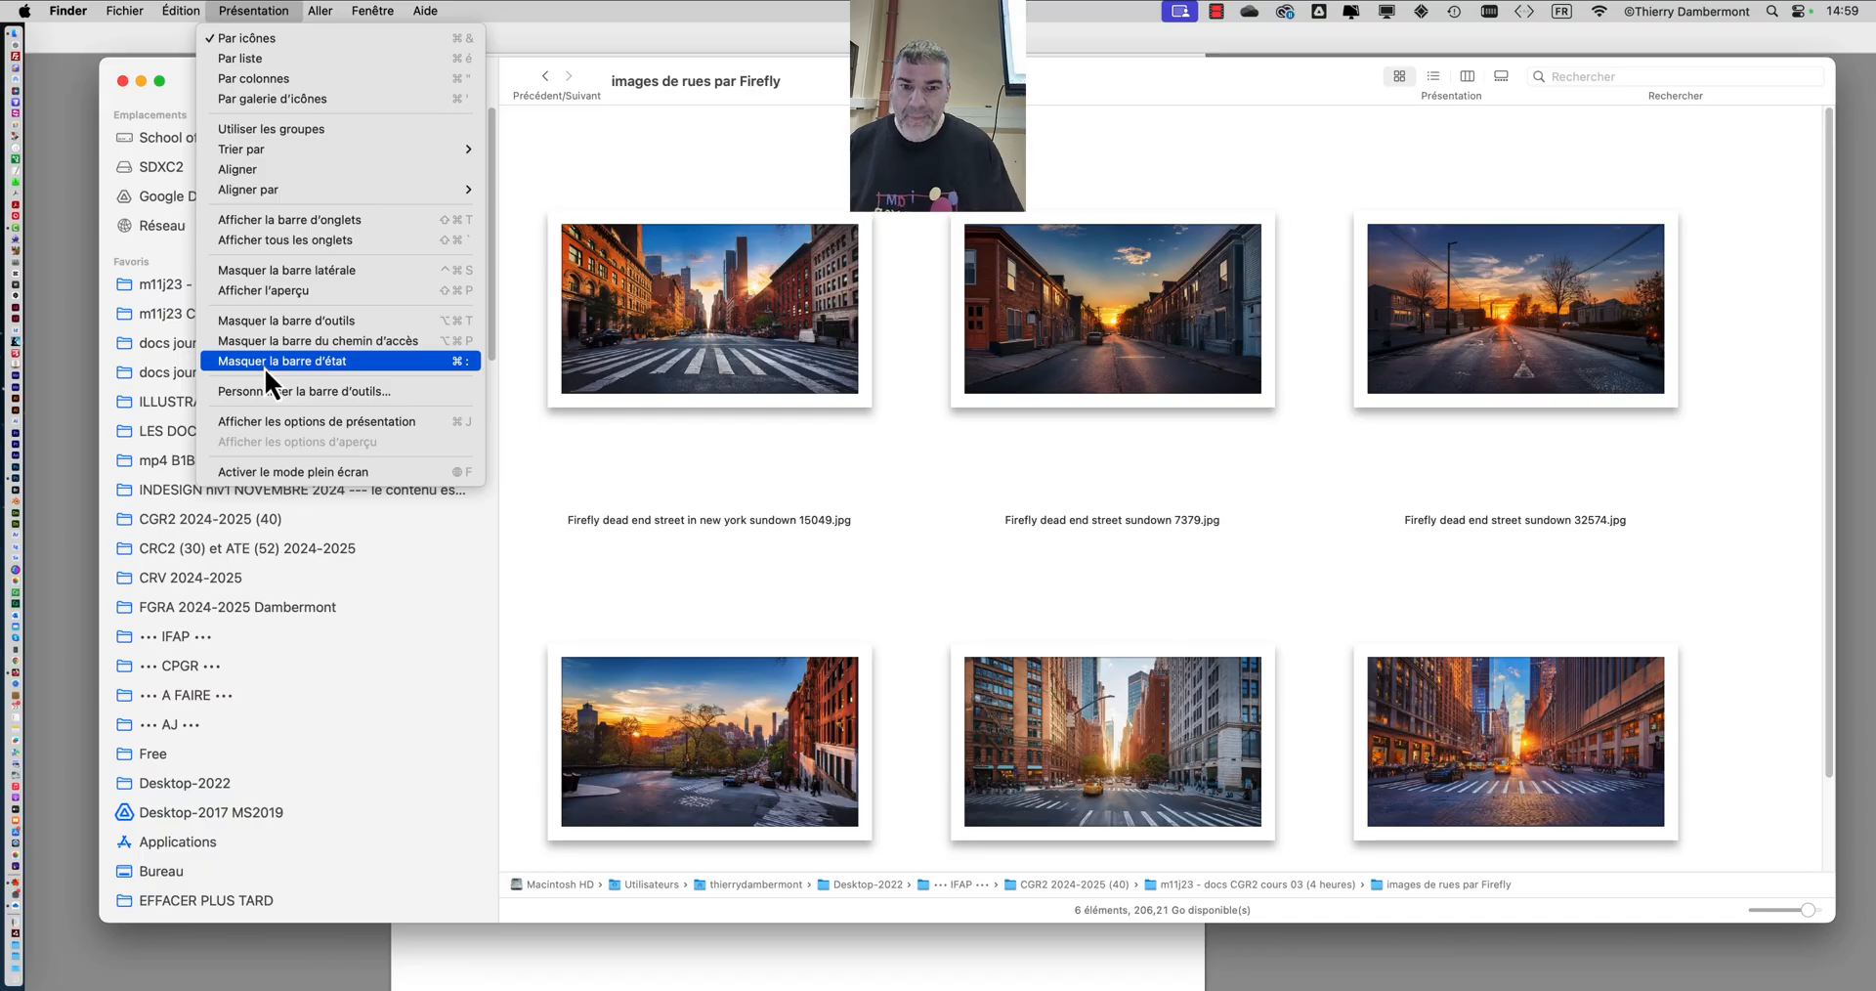
pyautogui.click(266, 362)
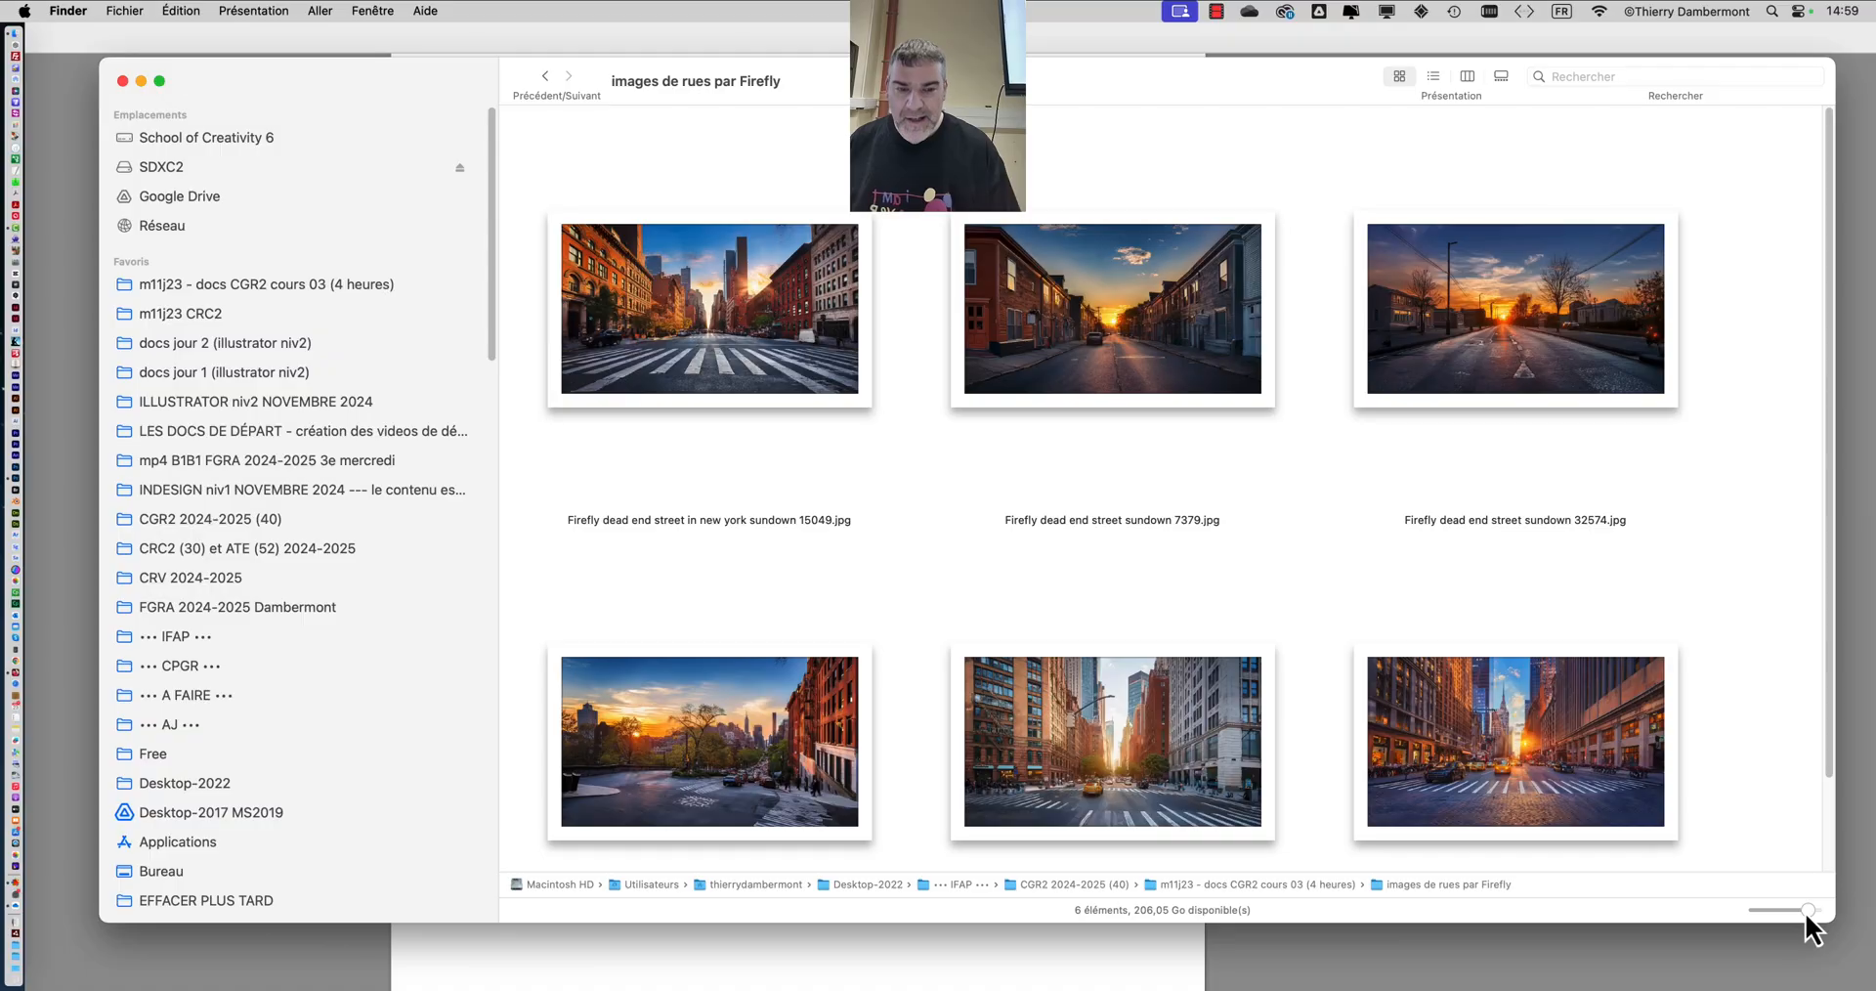
# - Select all six street images, enlarge the Finder window to fit both rows of thumbnails, and clear the selection
pyautogui.moveTo(1756, 729); pyautogui.dragTo(735, 704)
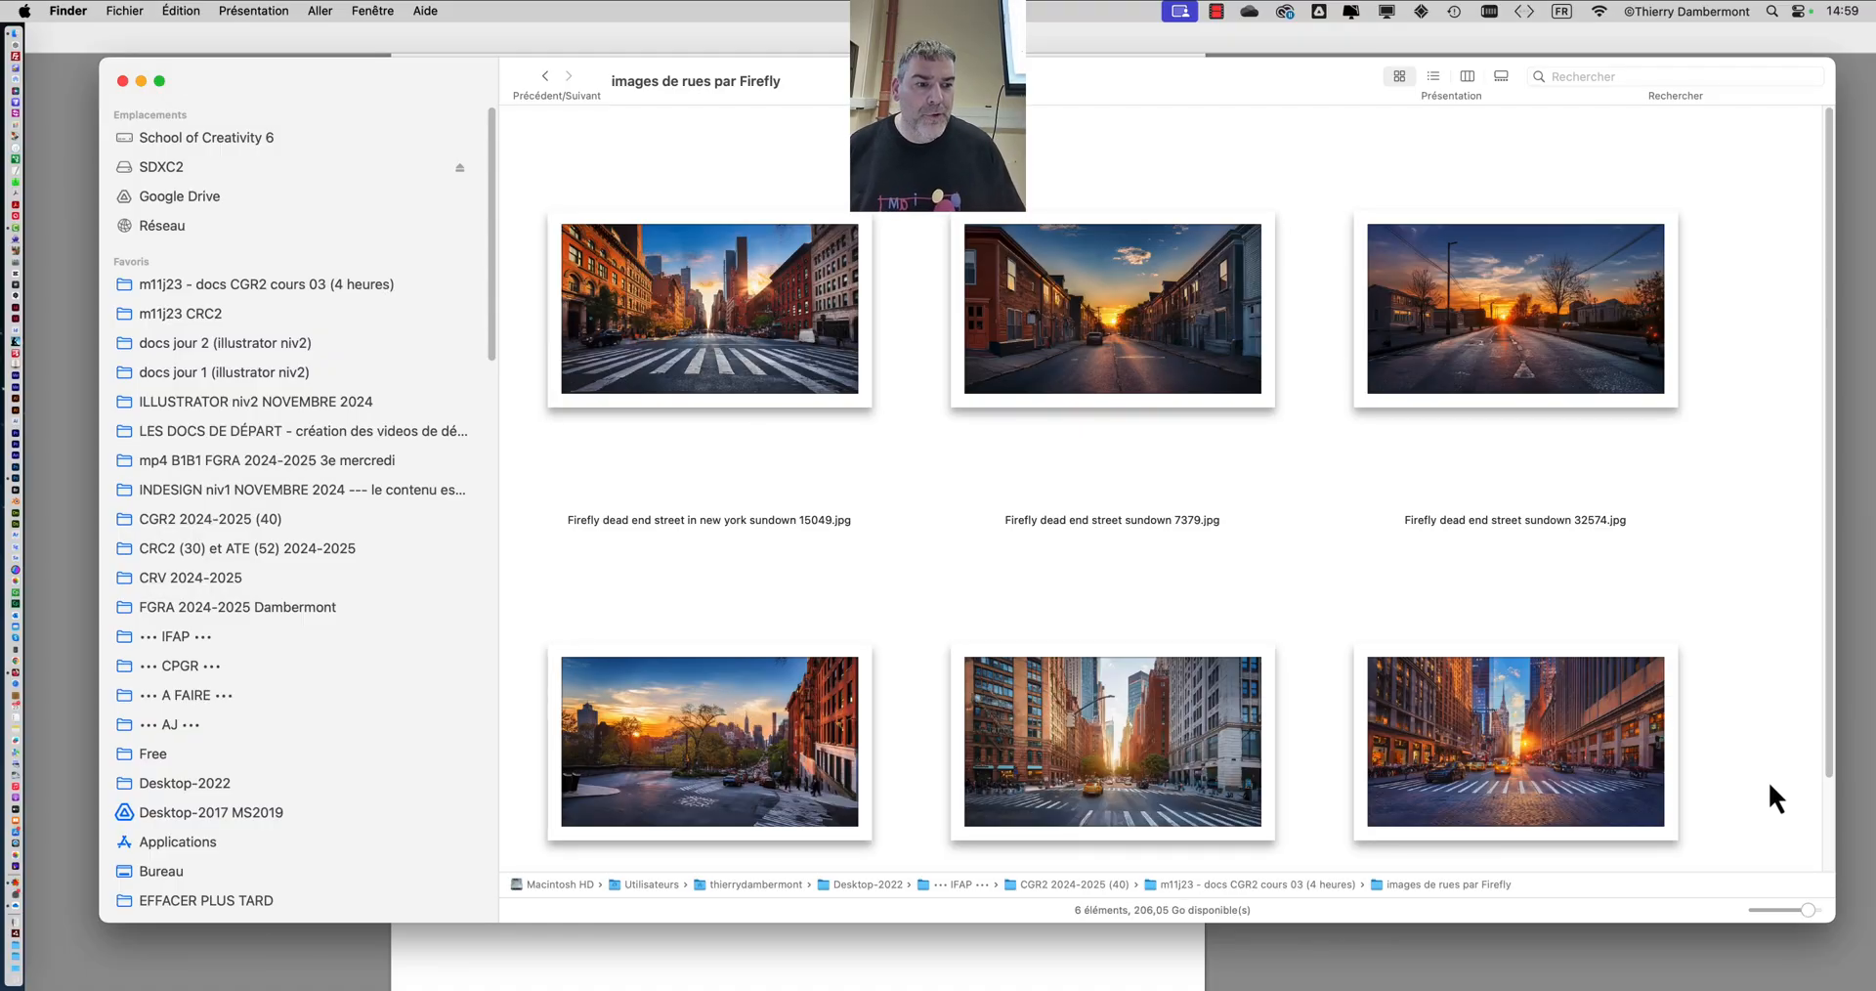
pyautogui.moveTo(1769, 781); pyautogui.dragTo(780, 245)
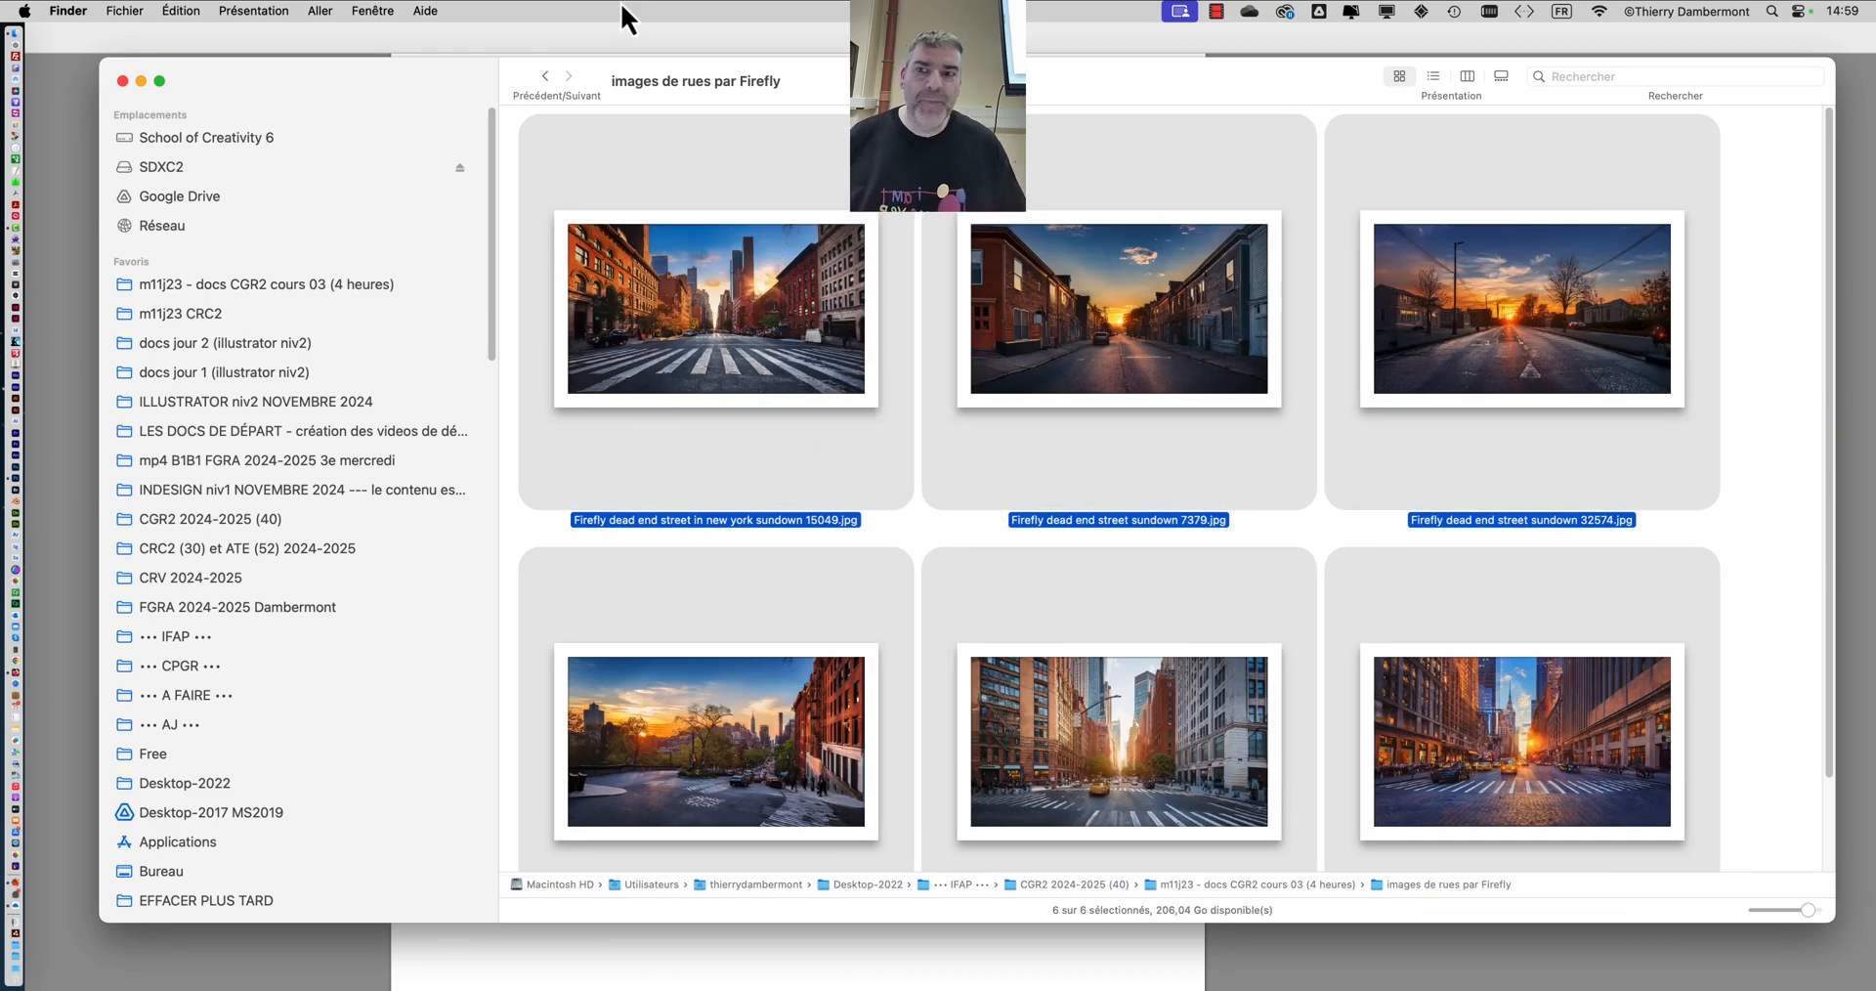
pyautogui.moveTo(388, 75); pyautogui.dragTo(318, 33)
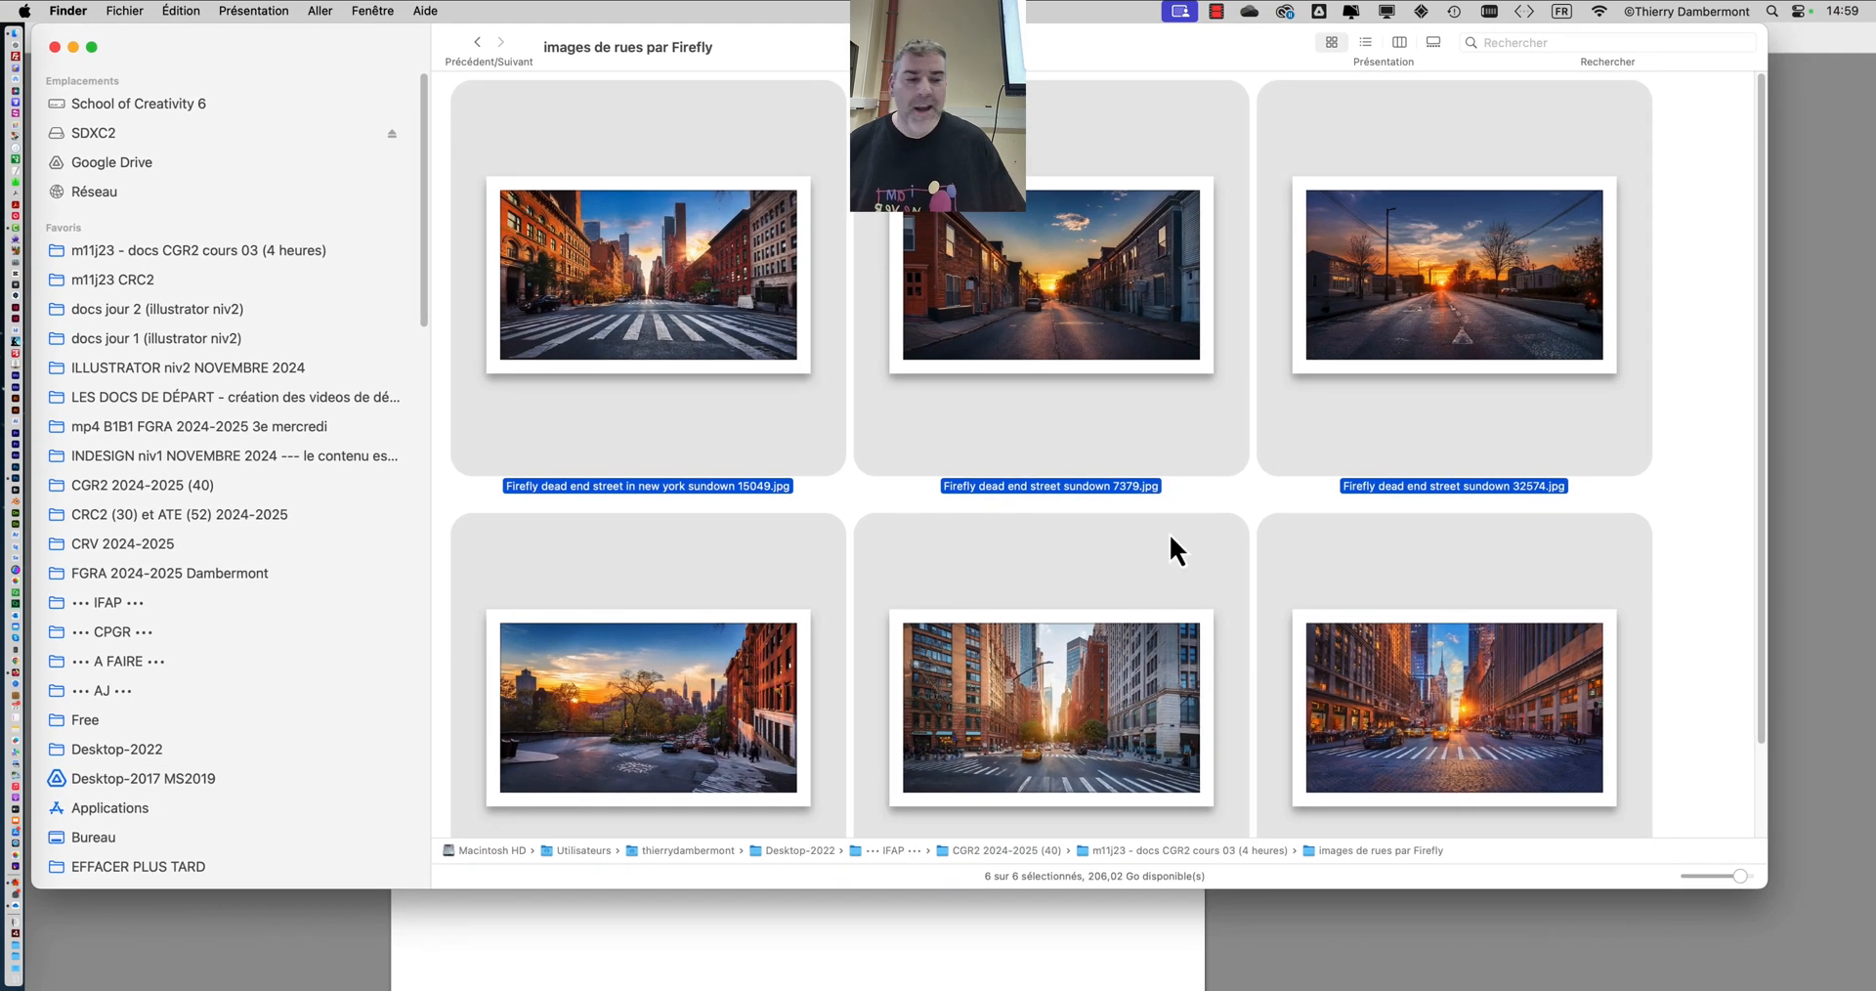
pyautogui.moveTo(1765, 890); pyautogui.dragTo(1872, 987)
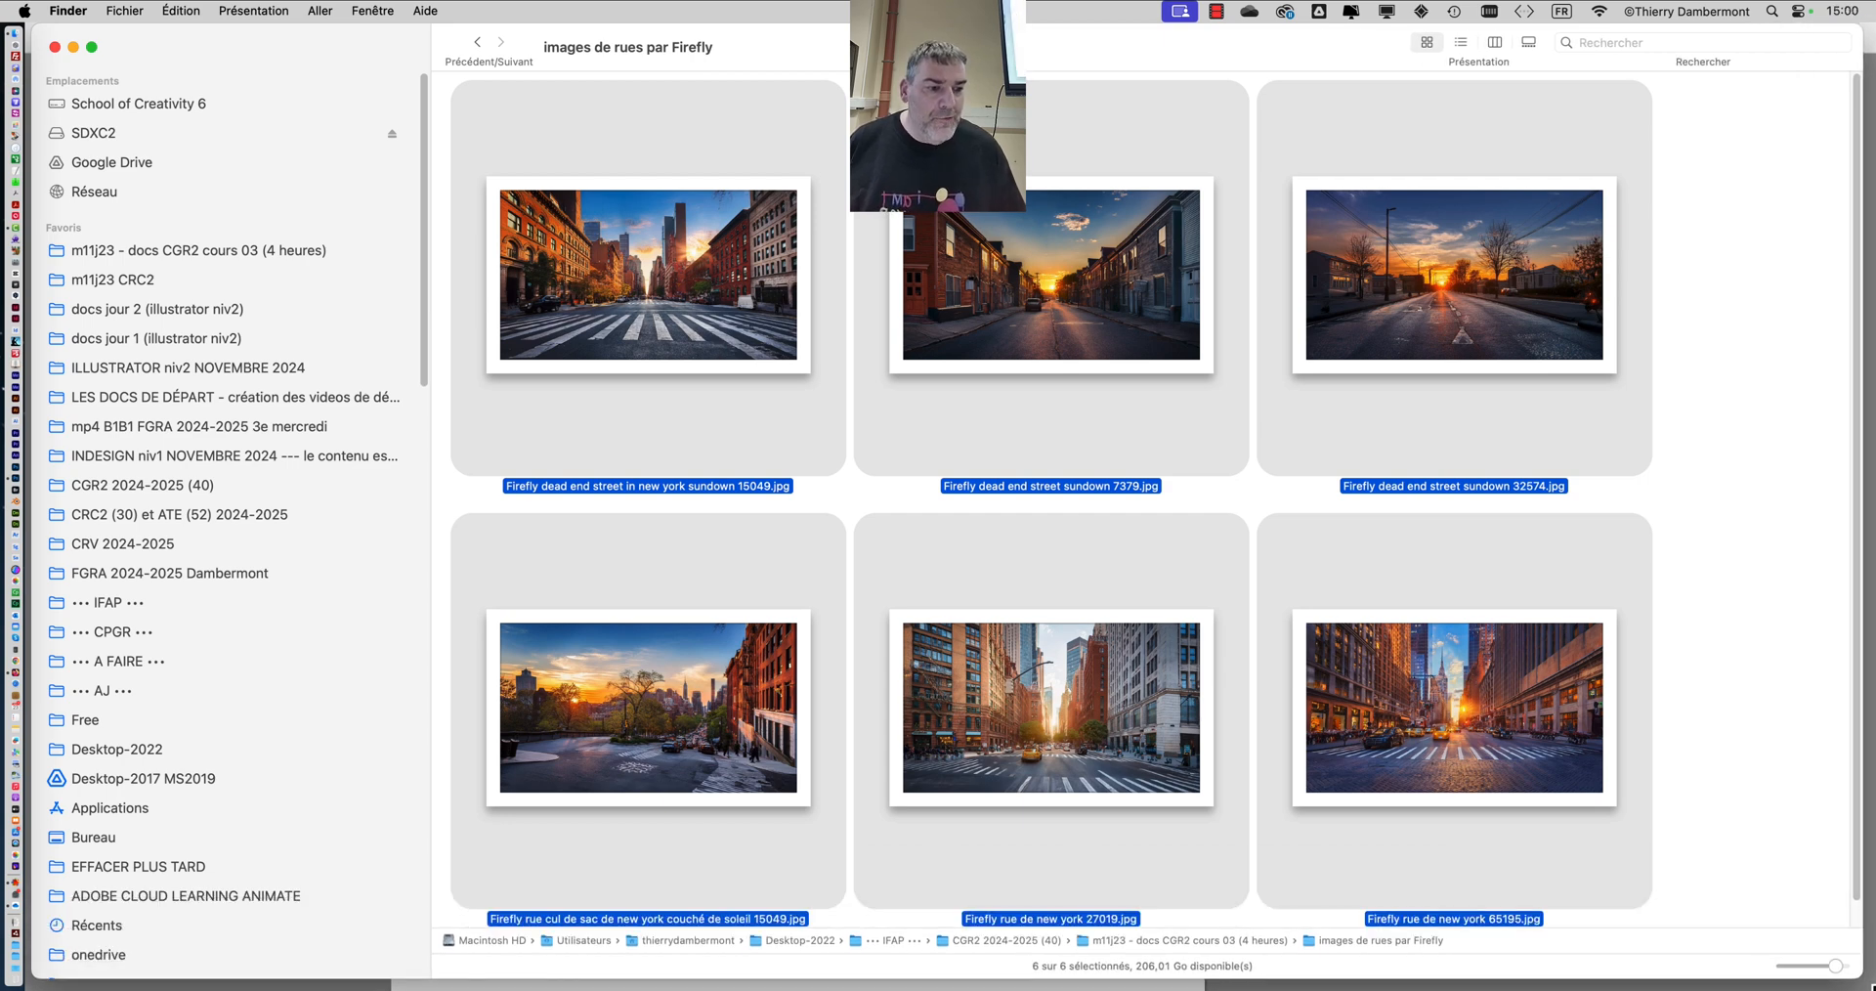
pyautogui.click(1765, 850)
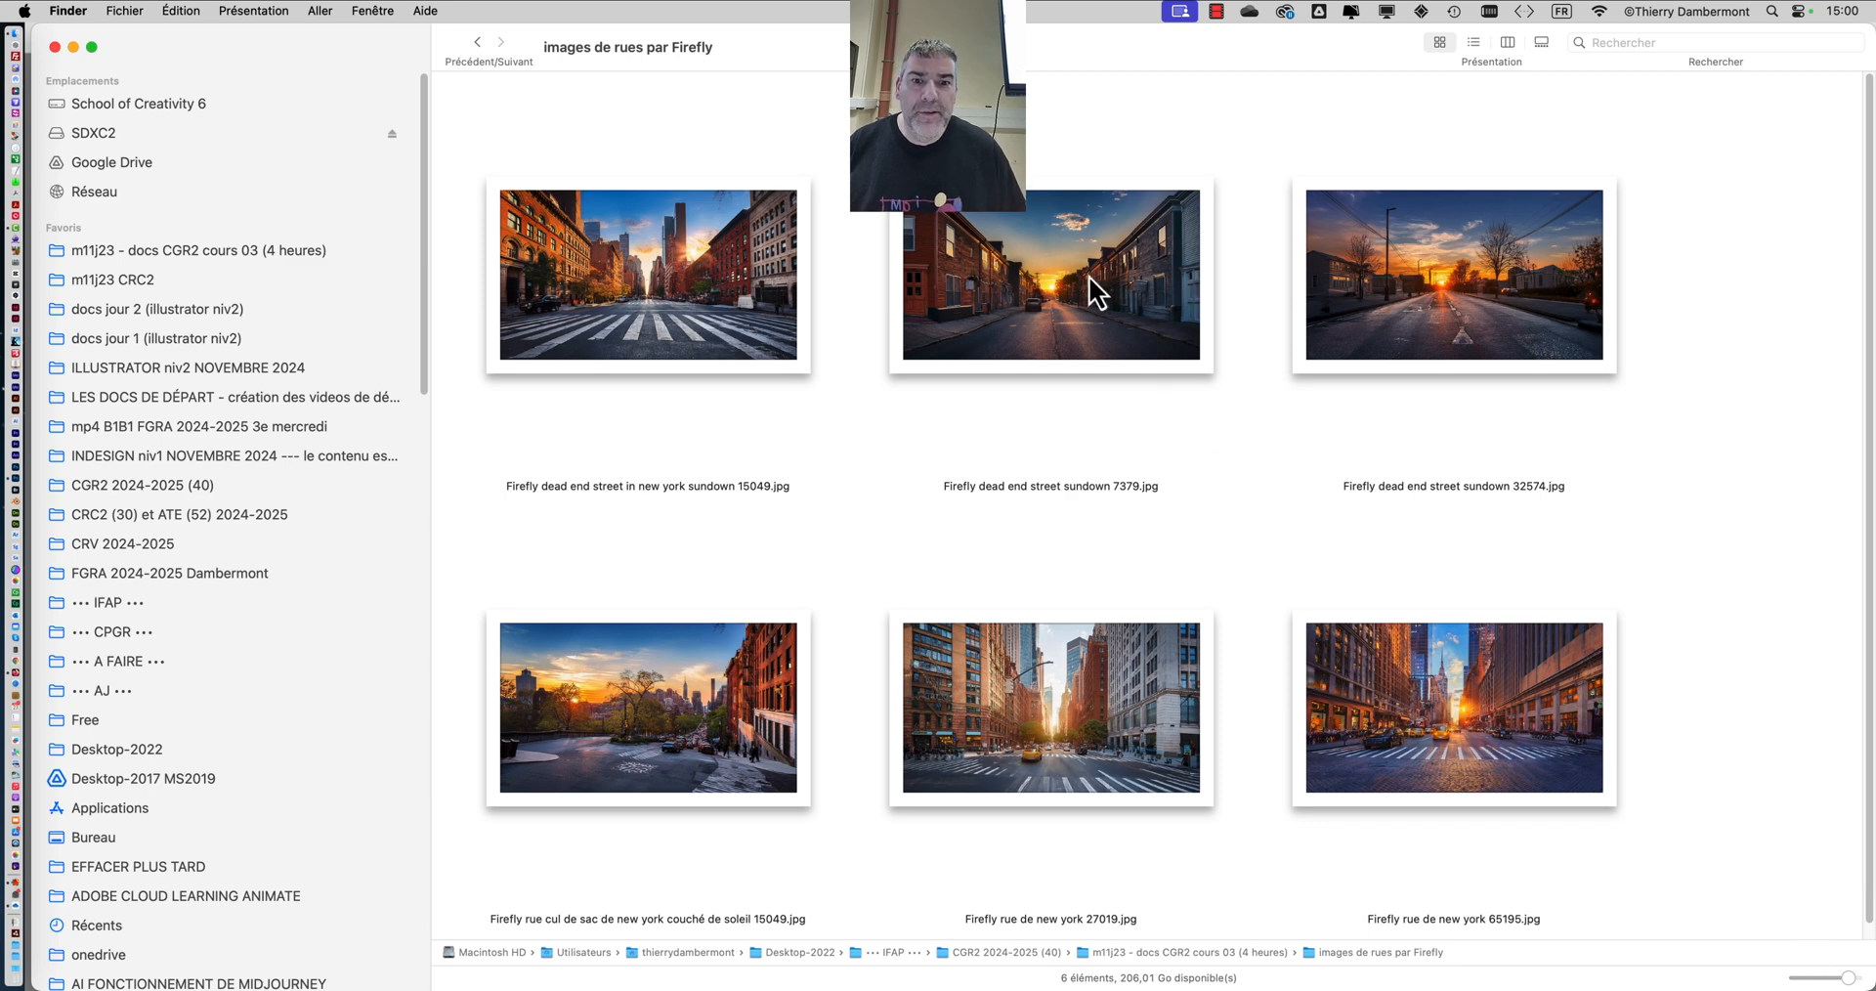
# - Open "Firefly dead end street sundown 7379.jpg" in Photoshop, and shrink the Layers panel to uncover the picture with the Zoom tool active
pyautogui.moveTo(1097, 294); pyautogui.dragTo(41, 480)
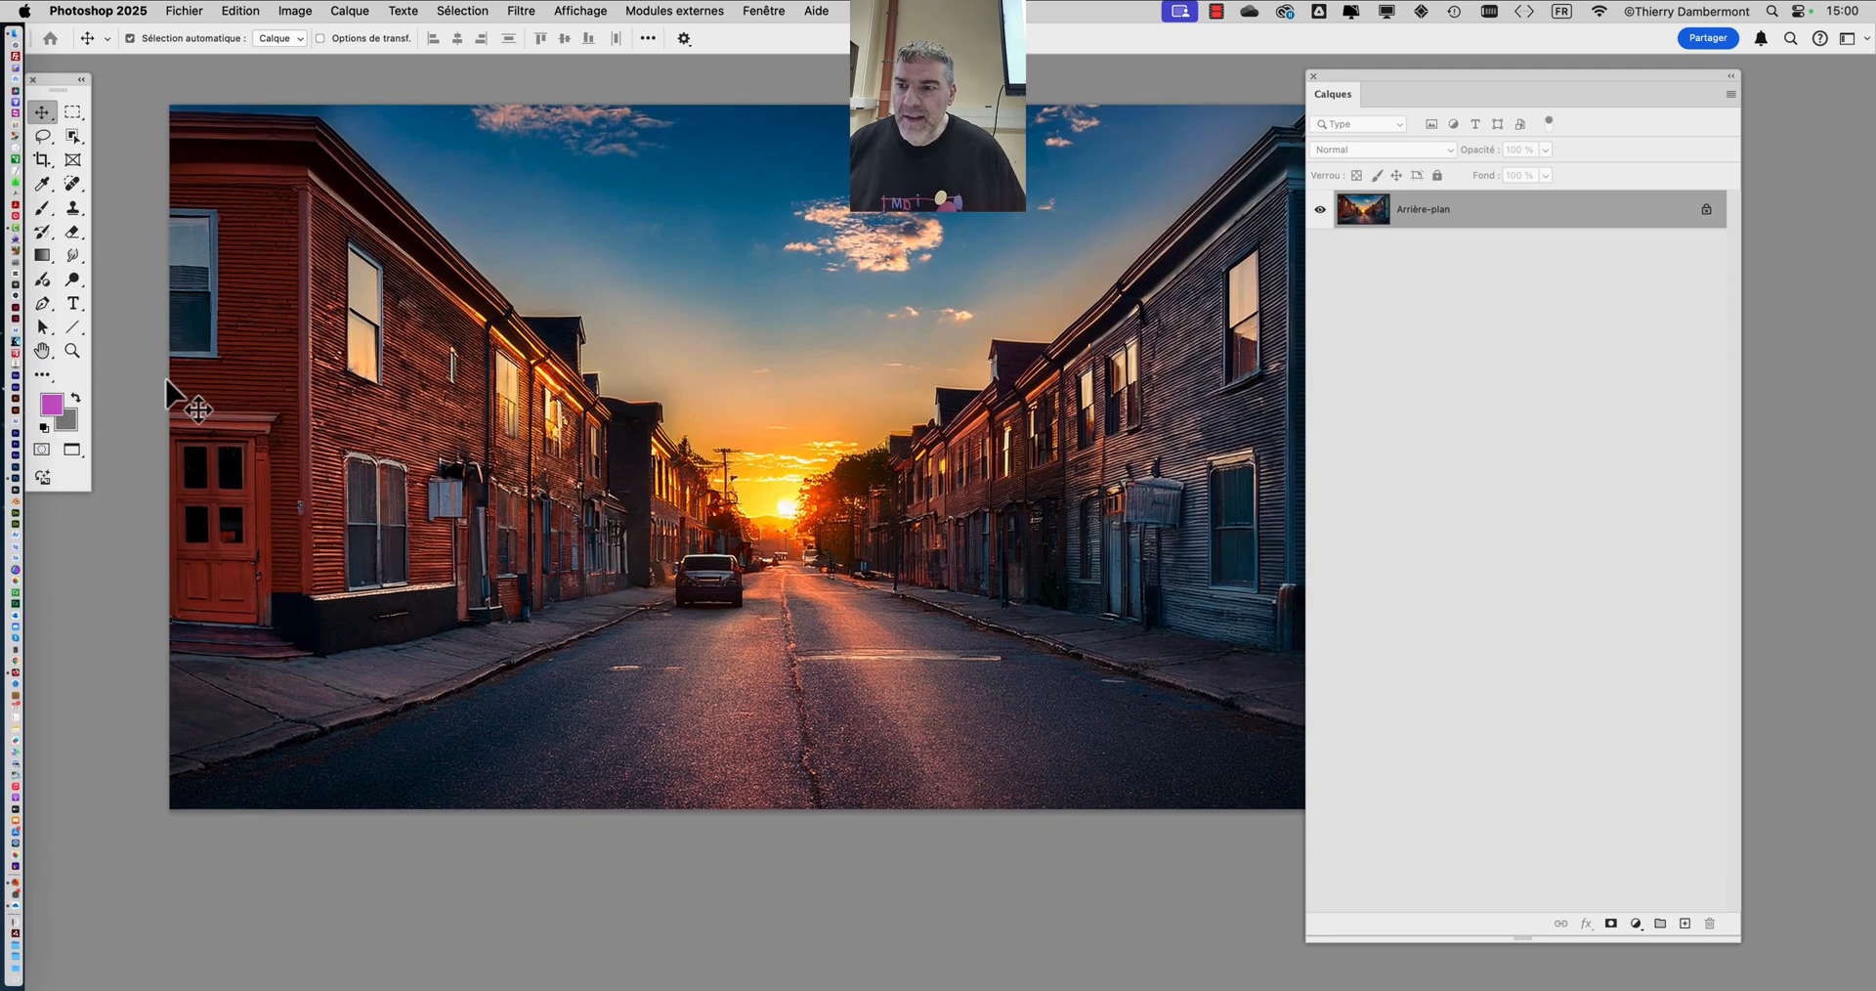
pyautogui.click(73, 356)
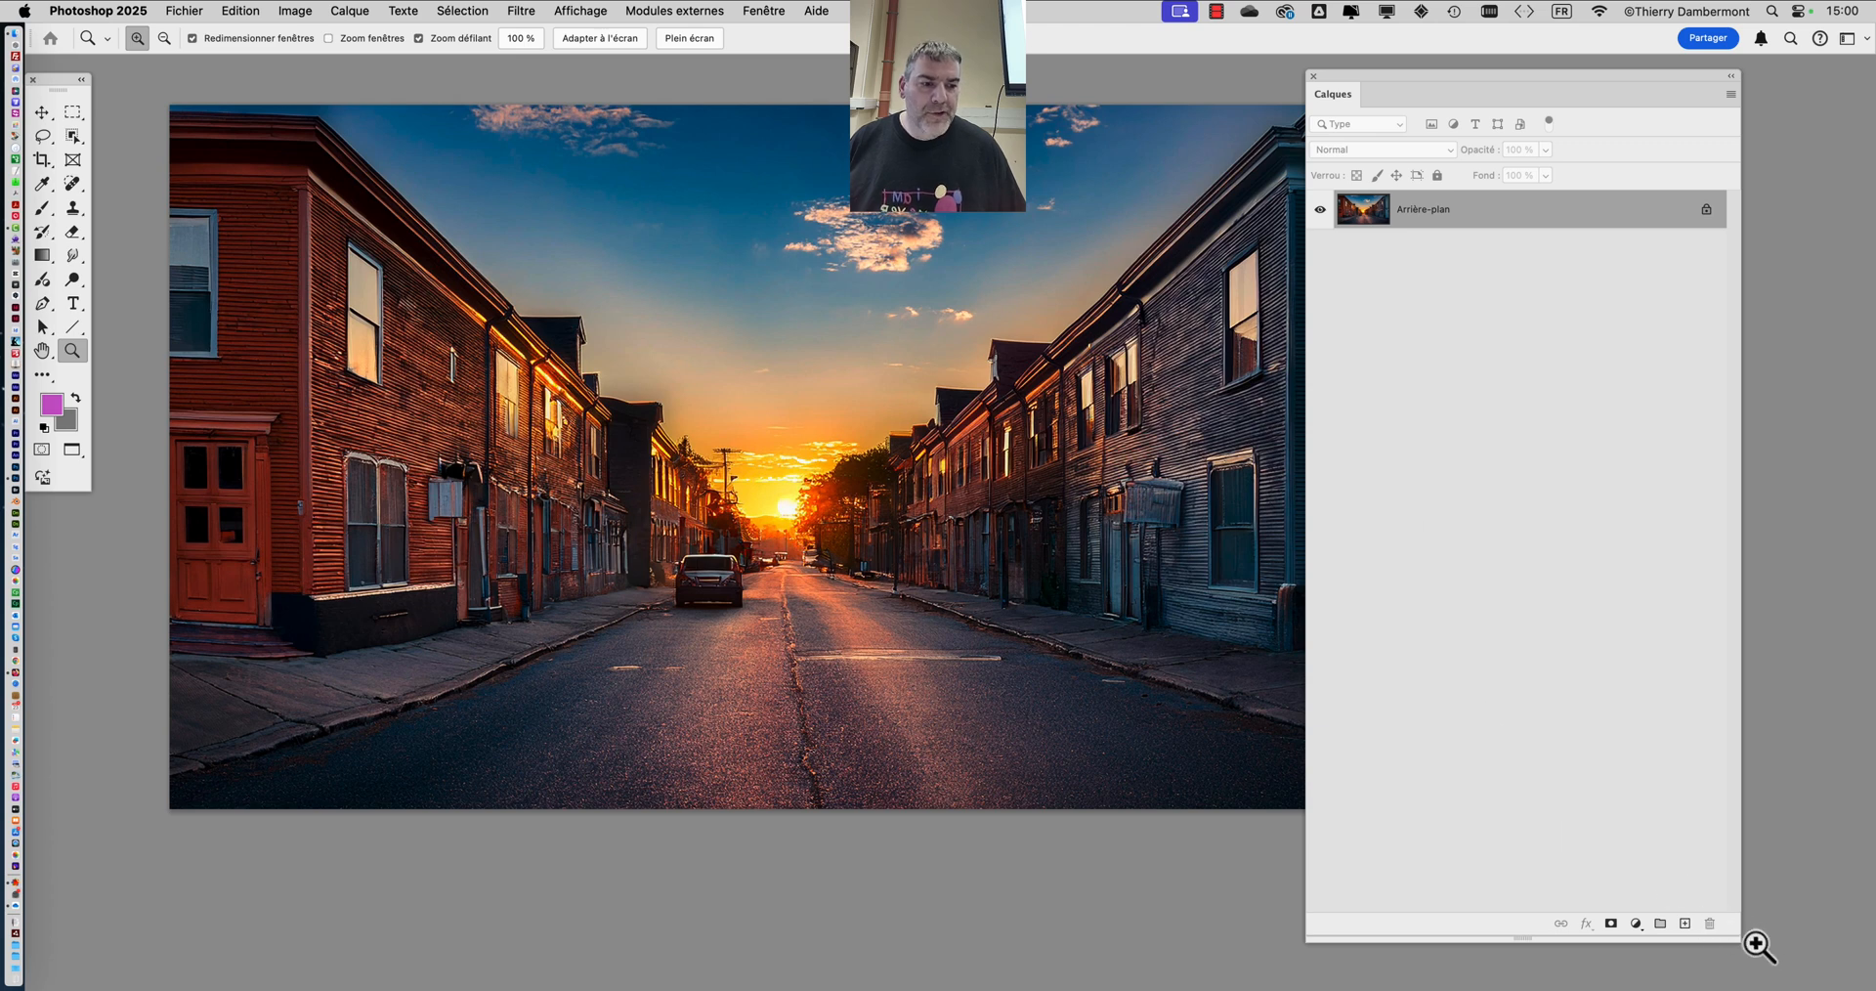
pyautogui.moveTo(1739, 941); pyautogui.dragTo(1570, 495)
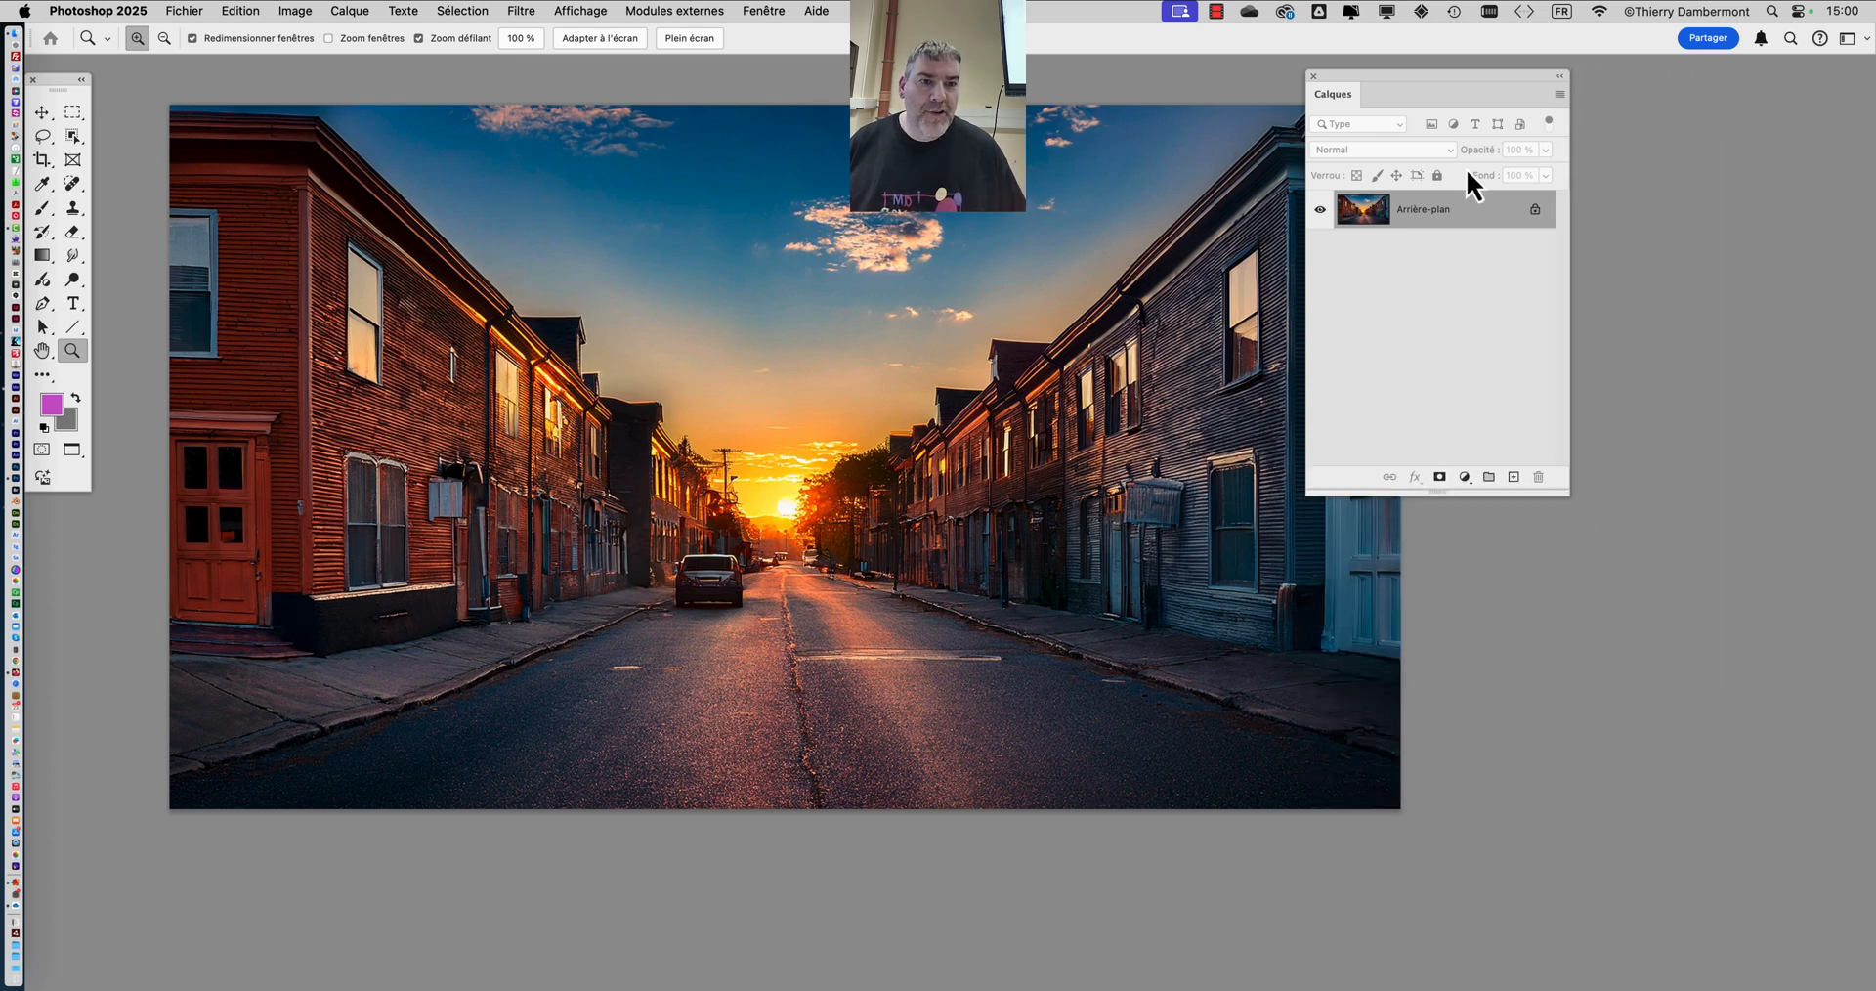
# - Move the Layers panel clear of the street picture, and return to the windowed screen mode with all other applications hidden
pyautogui.moveTo(1369, 80); pyautogui.dragTo(1559, 180)
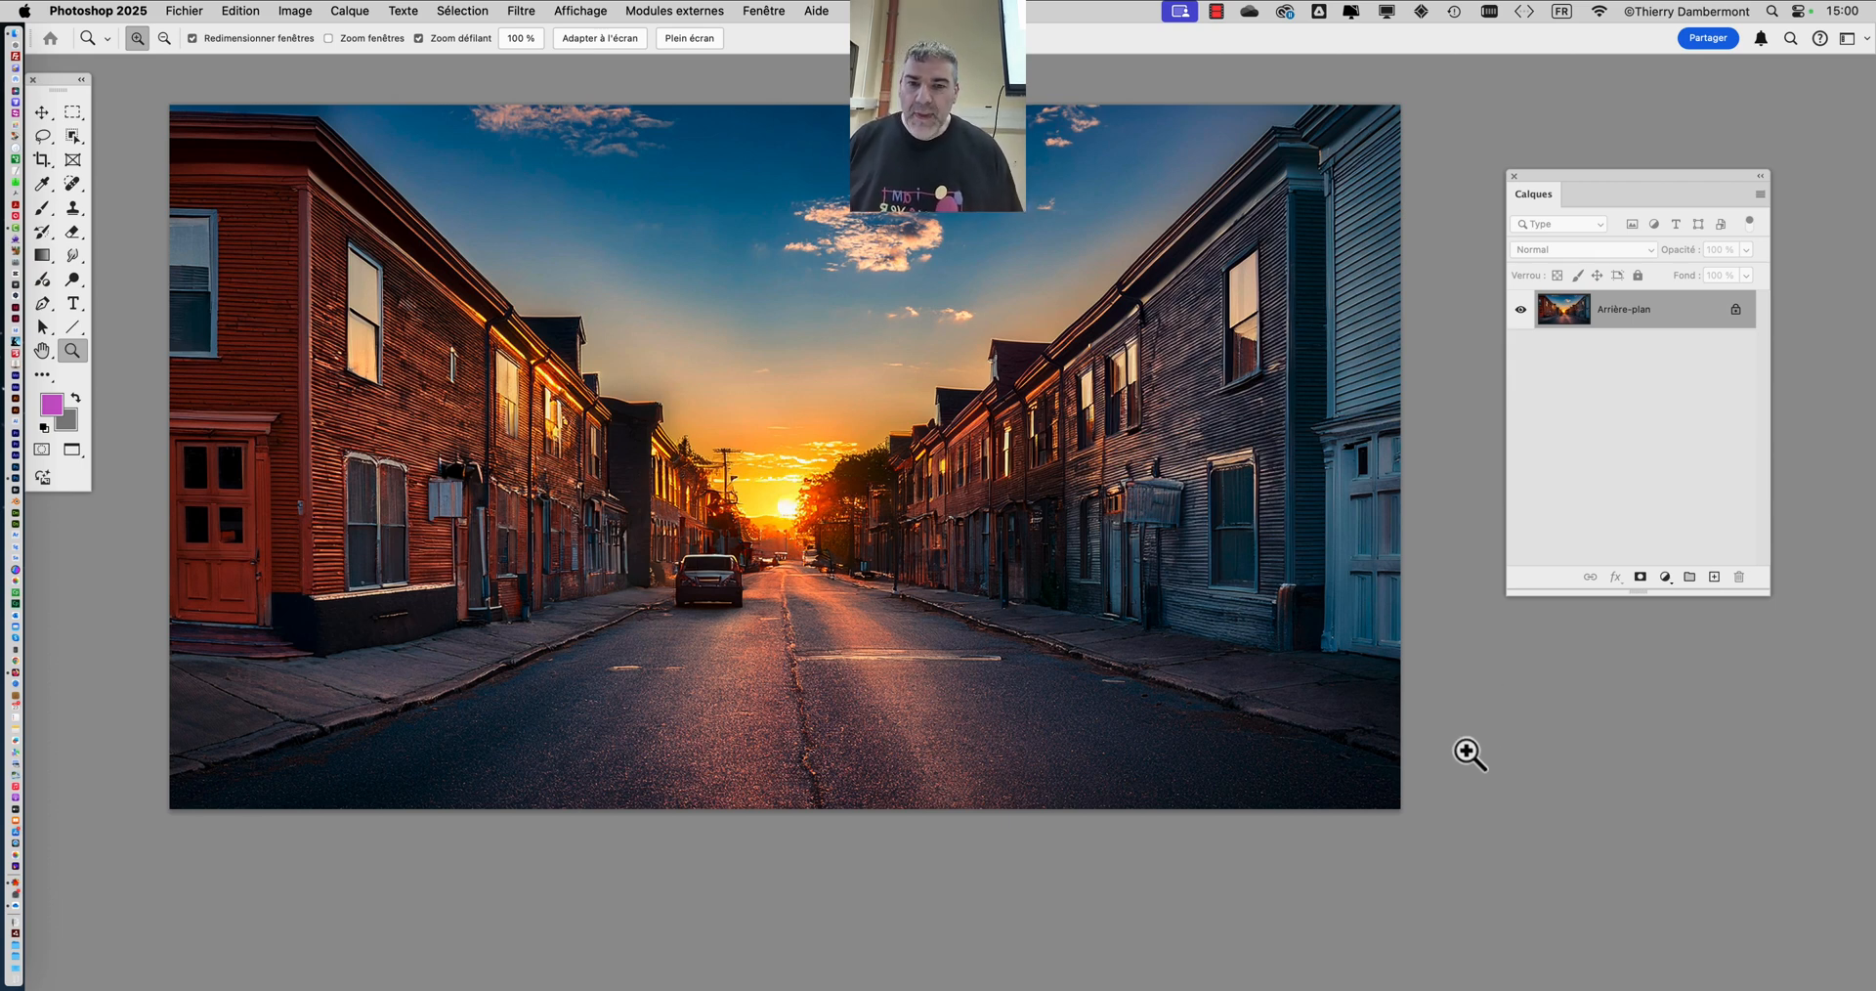
pyautogui.press('f')
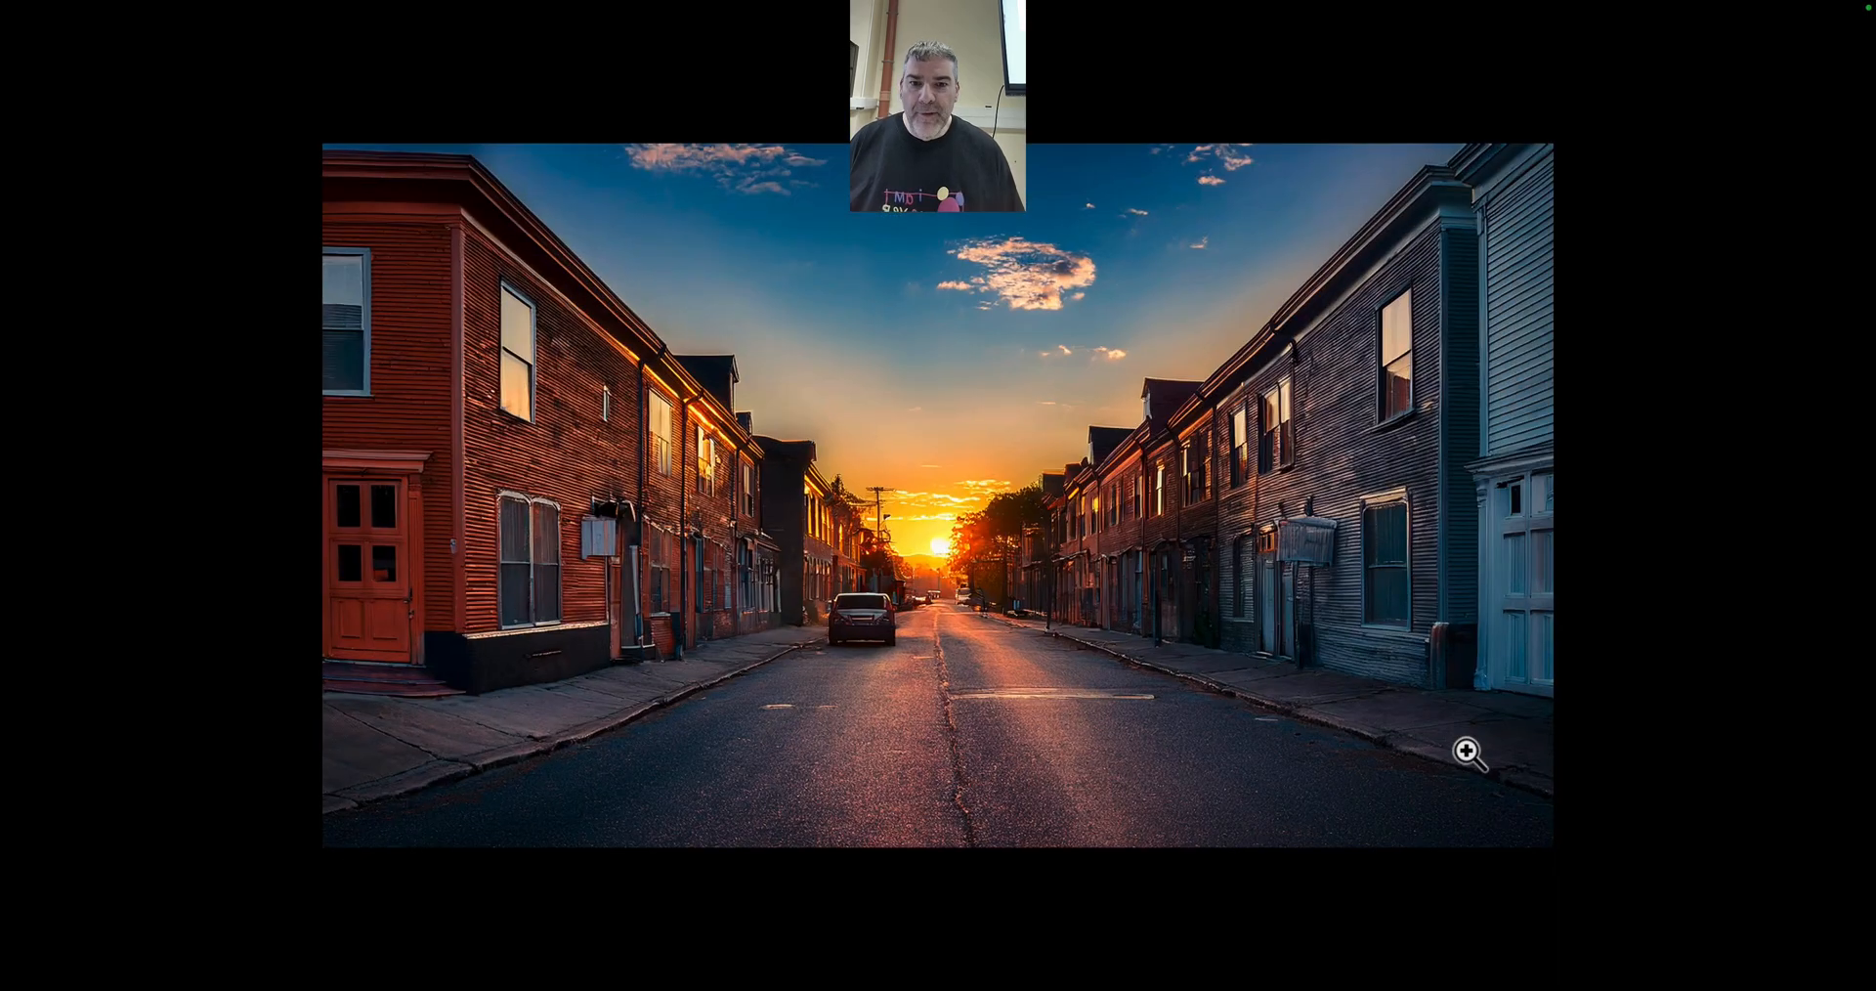
pyautogui.press('f')
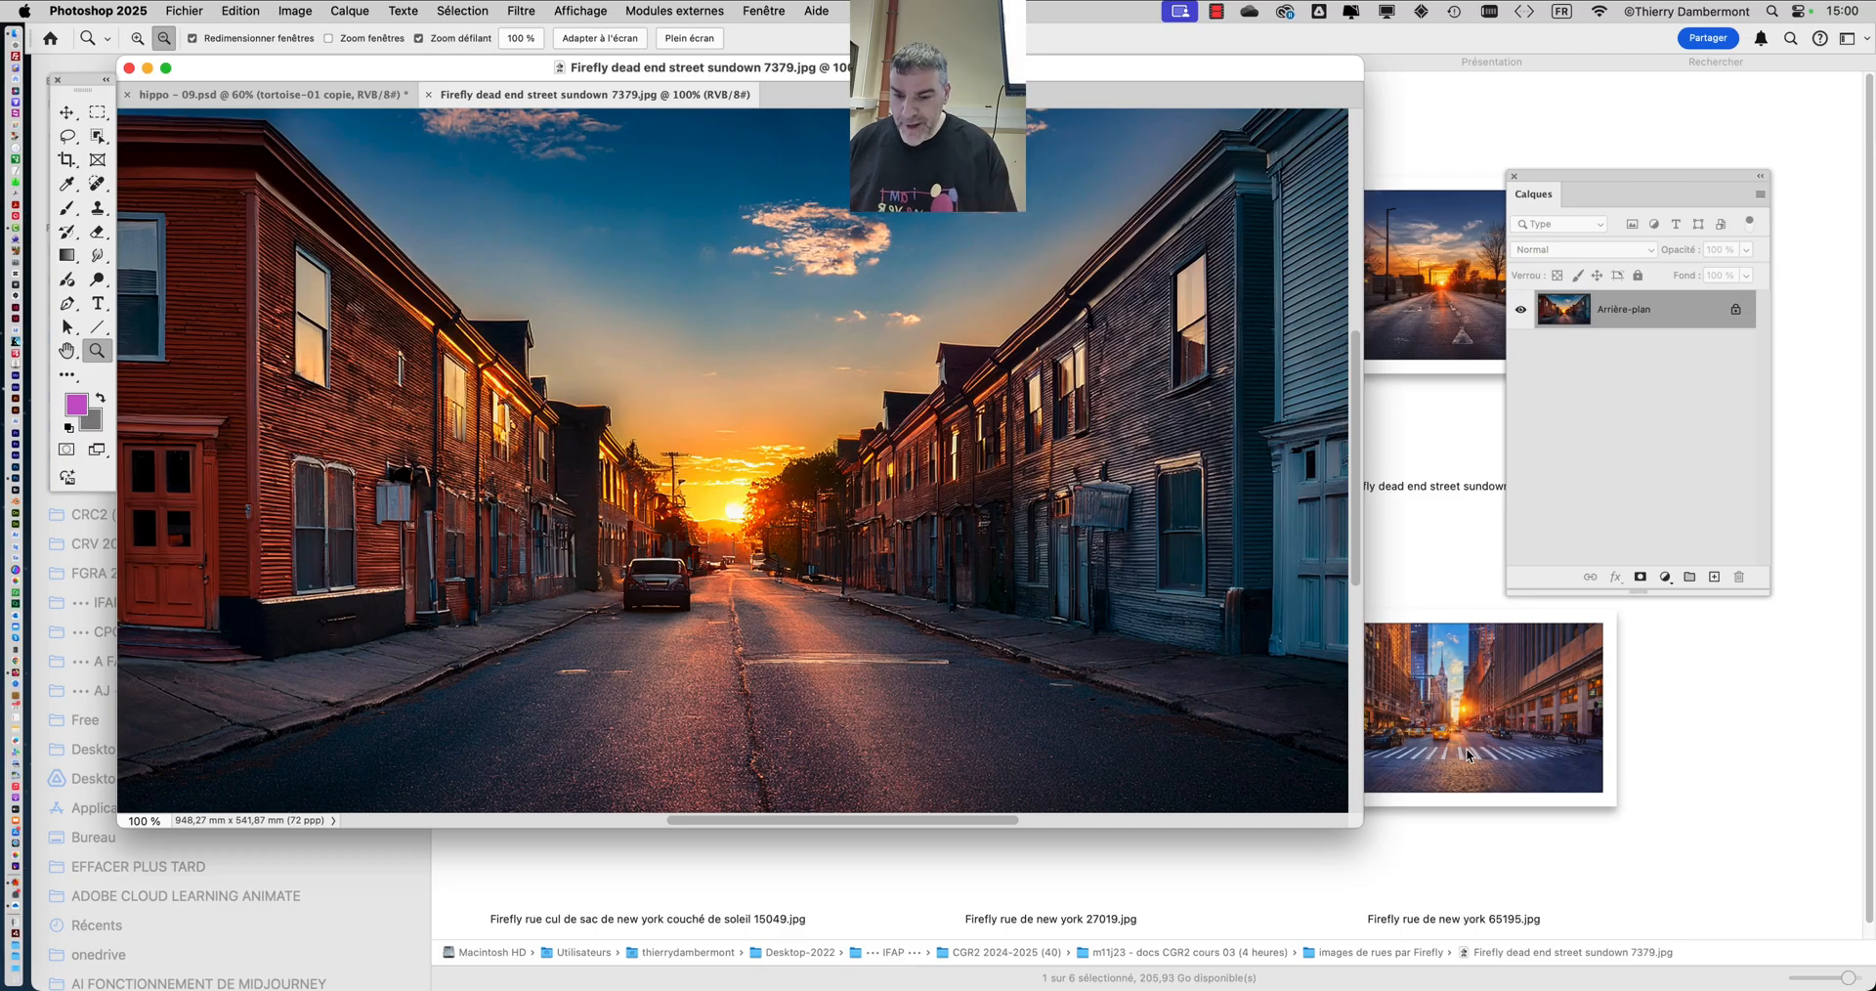
pyautogui.press('alt+super+h')
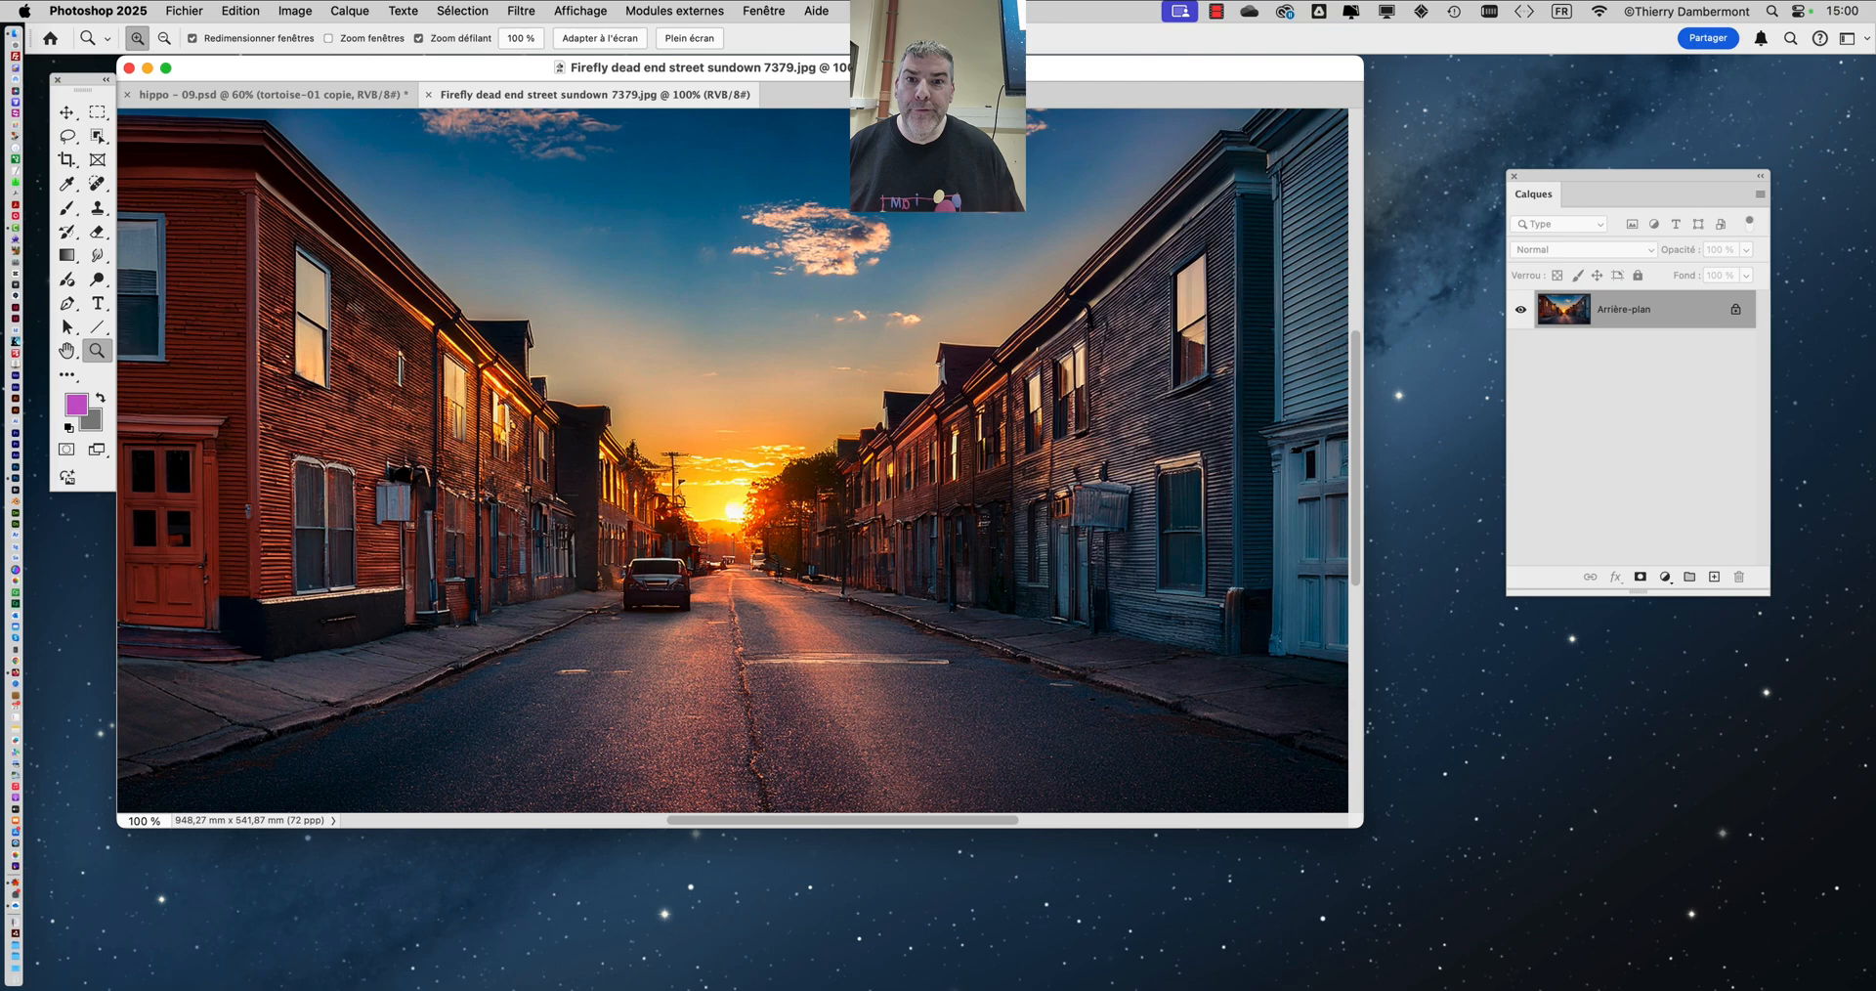
pyautogui.moveTo(860, 71); pyautogui.dragTo(933, 86)
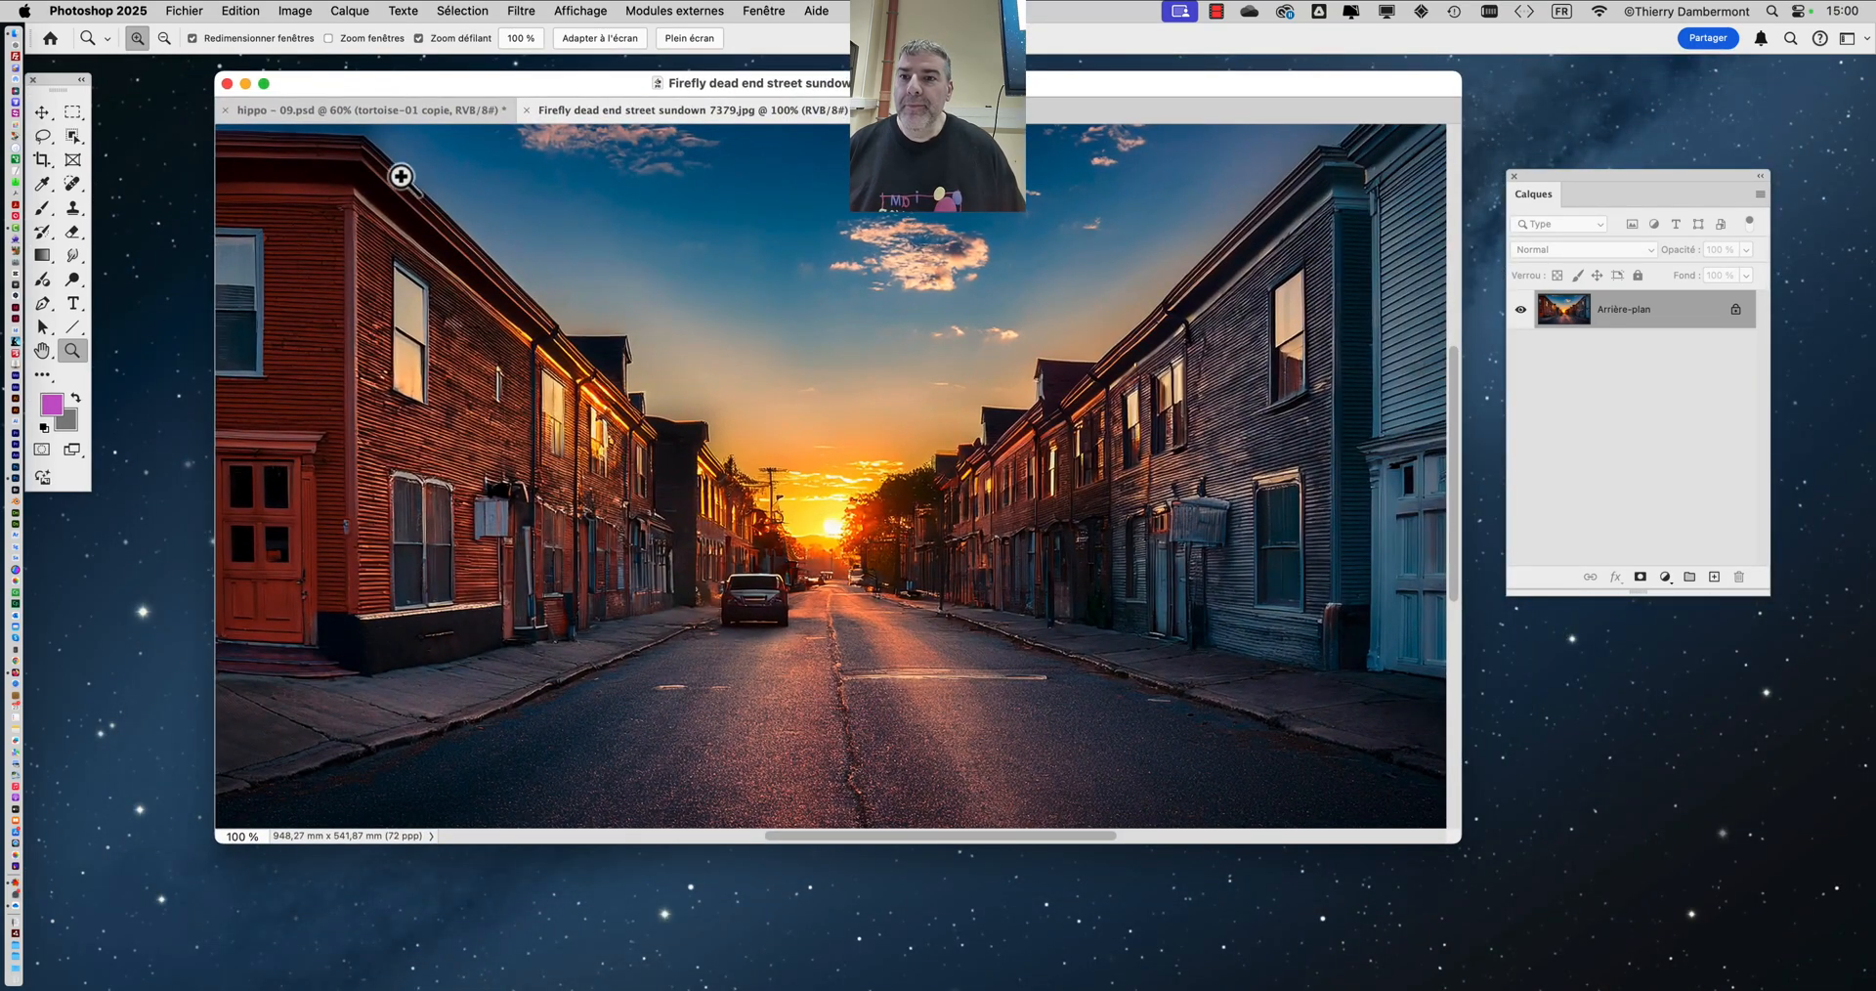
# - Compare the hippo - 09.psd and Firefly dead end street sundown 7379.jpg documents by alternating between them
pyautogui.click(336, 111)
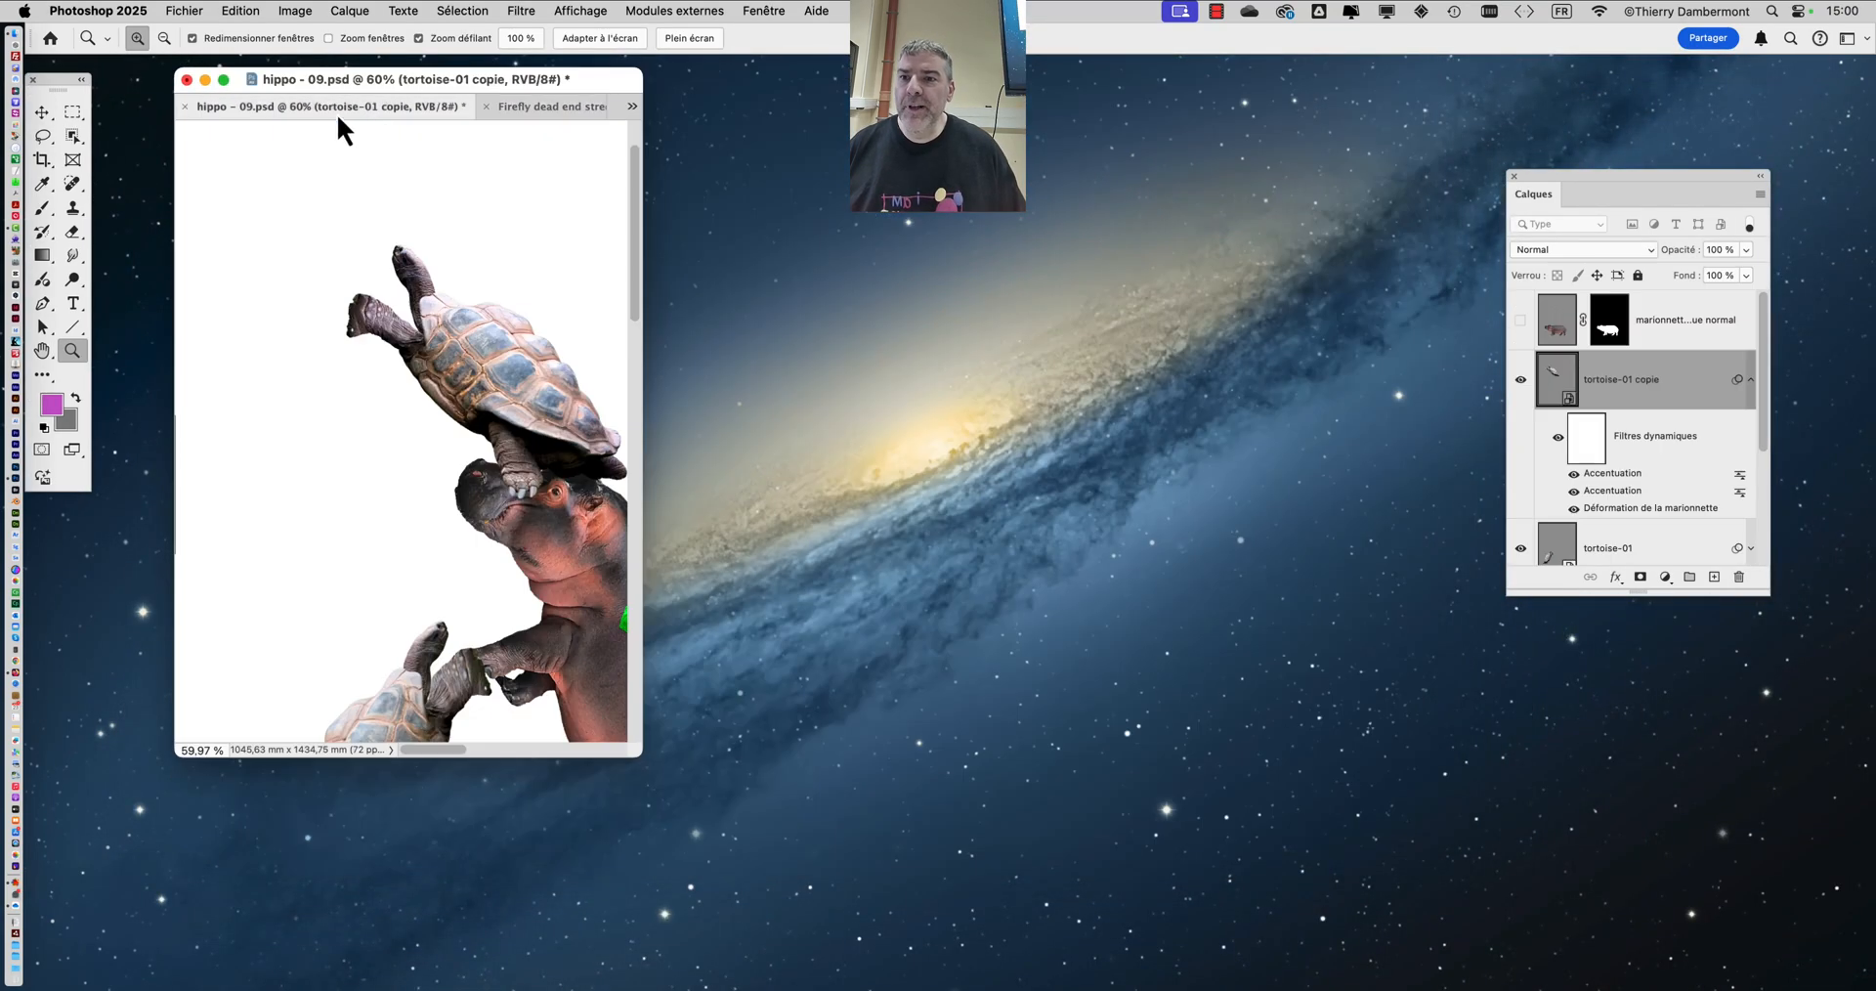
pyautogui.click(557, 110)
pyautogui.click(432, 118)
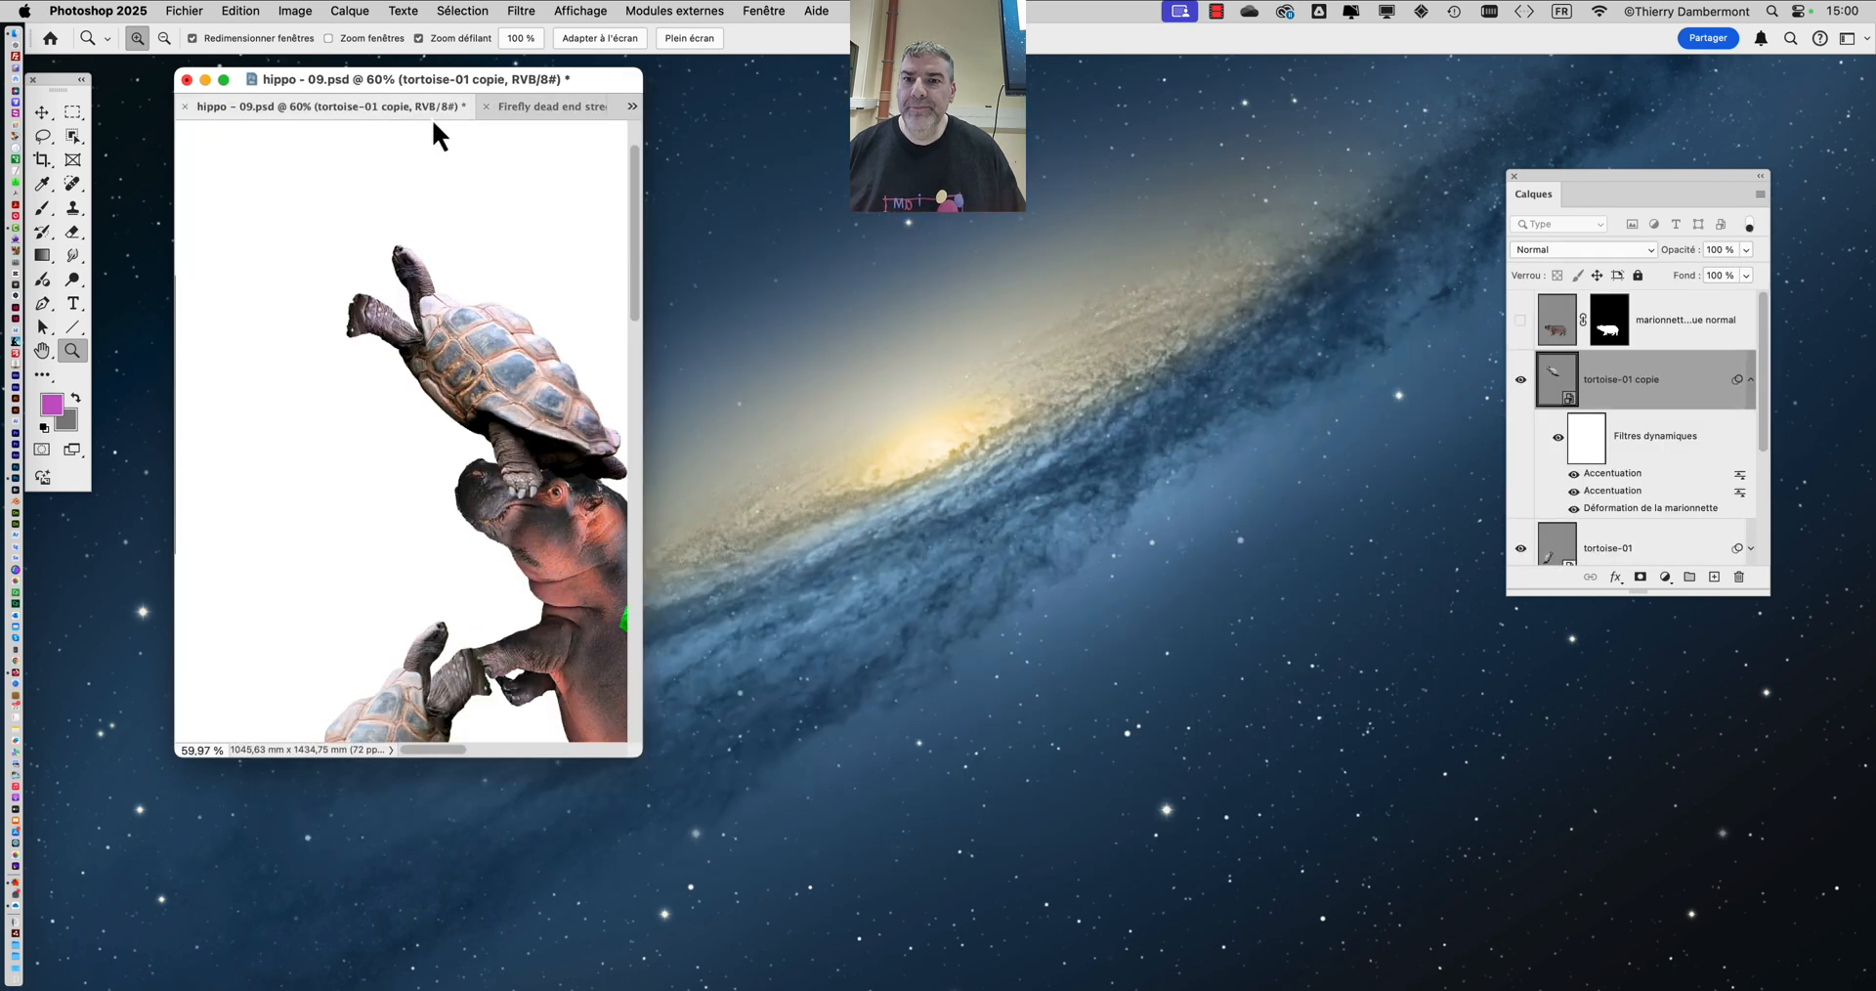
pyautogui.click(506, 110)
pyautogui.click(290, 110)
pyautogui.click(562, 107)
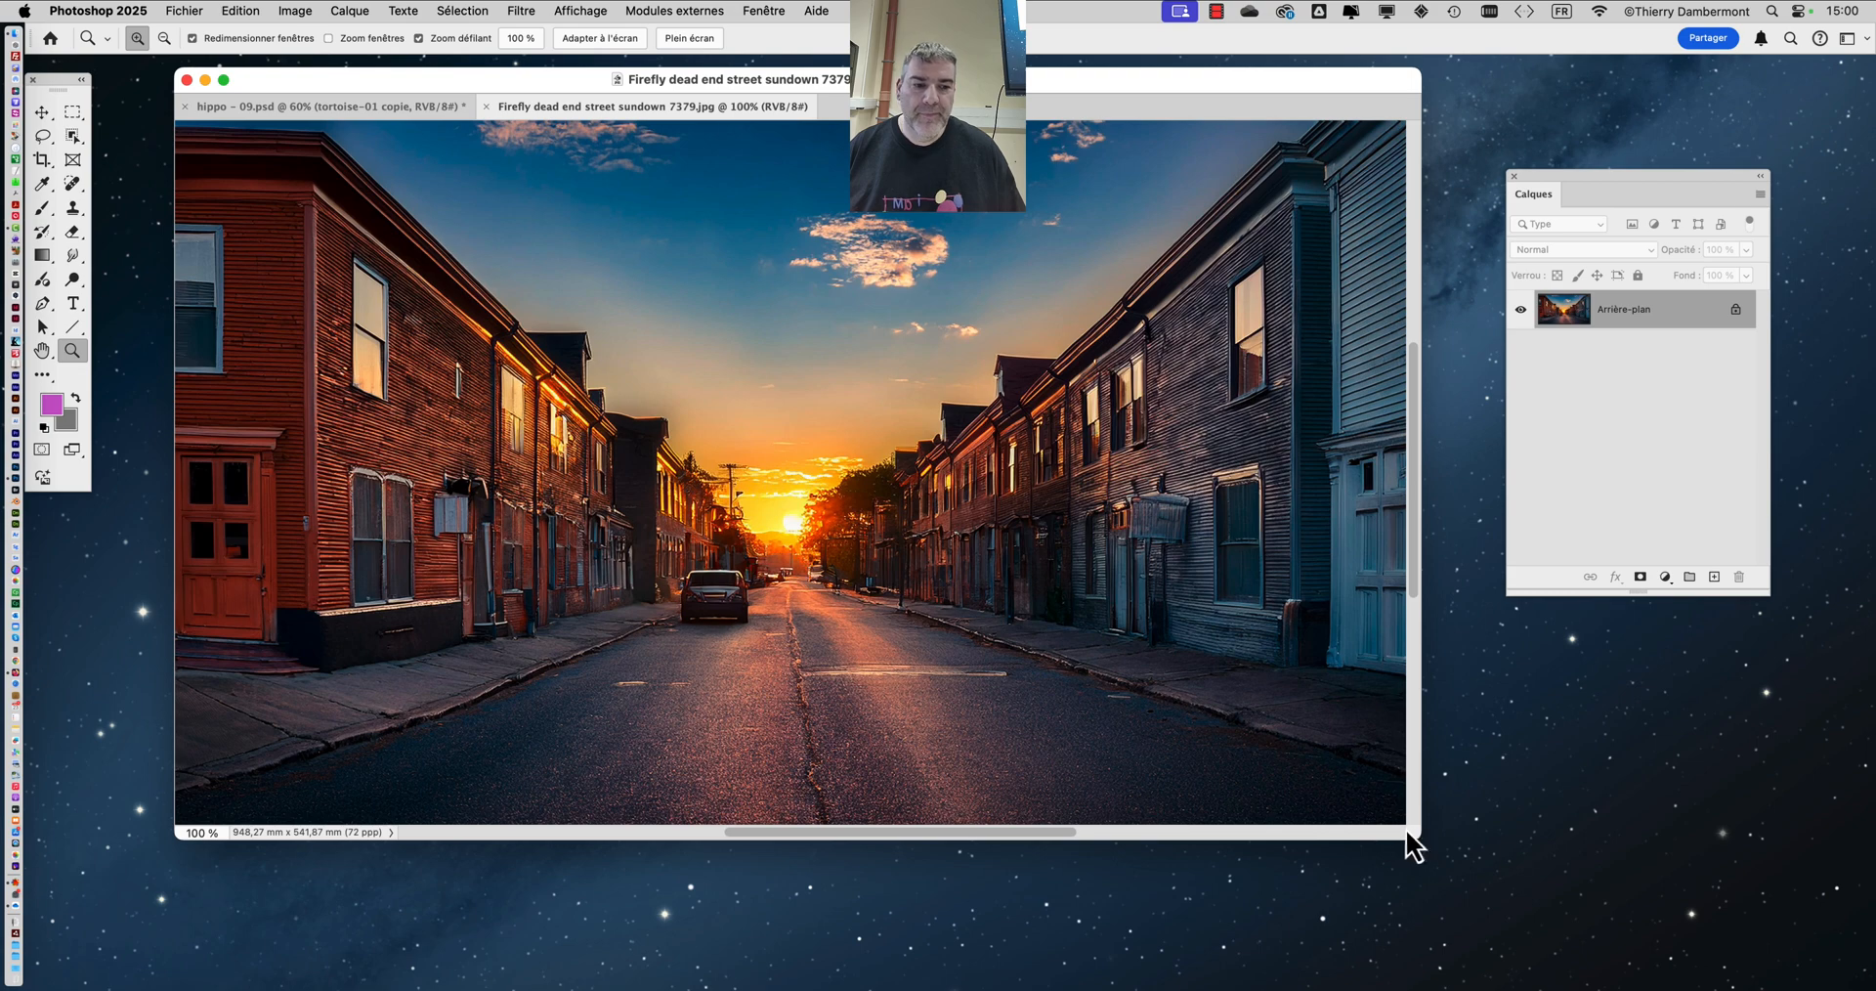
# - Bring hippo - 09.psd to the front, and enlarge and reposition its window to fit the hippo with both tortoises
pyautogui.moveTo(1411, 848); pyautogui.dragTo(1632, 917)
pyautogui.click(351, 109)
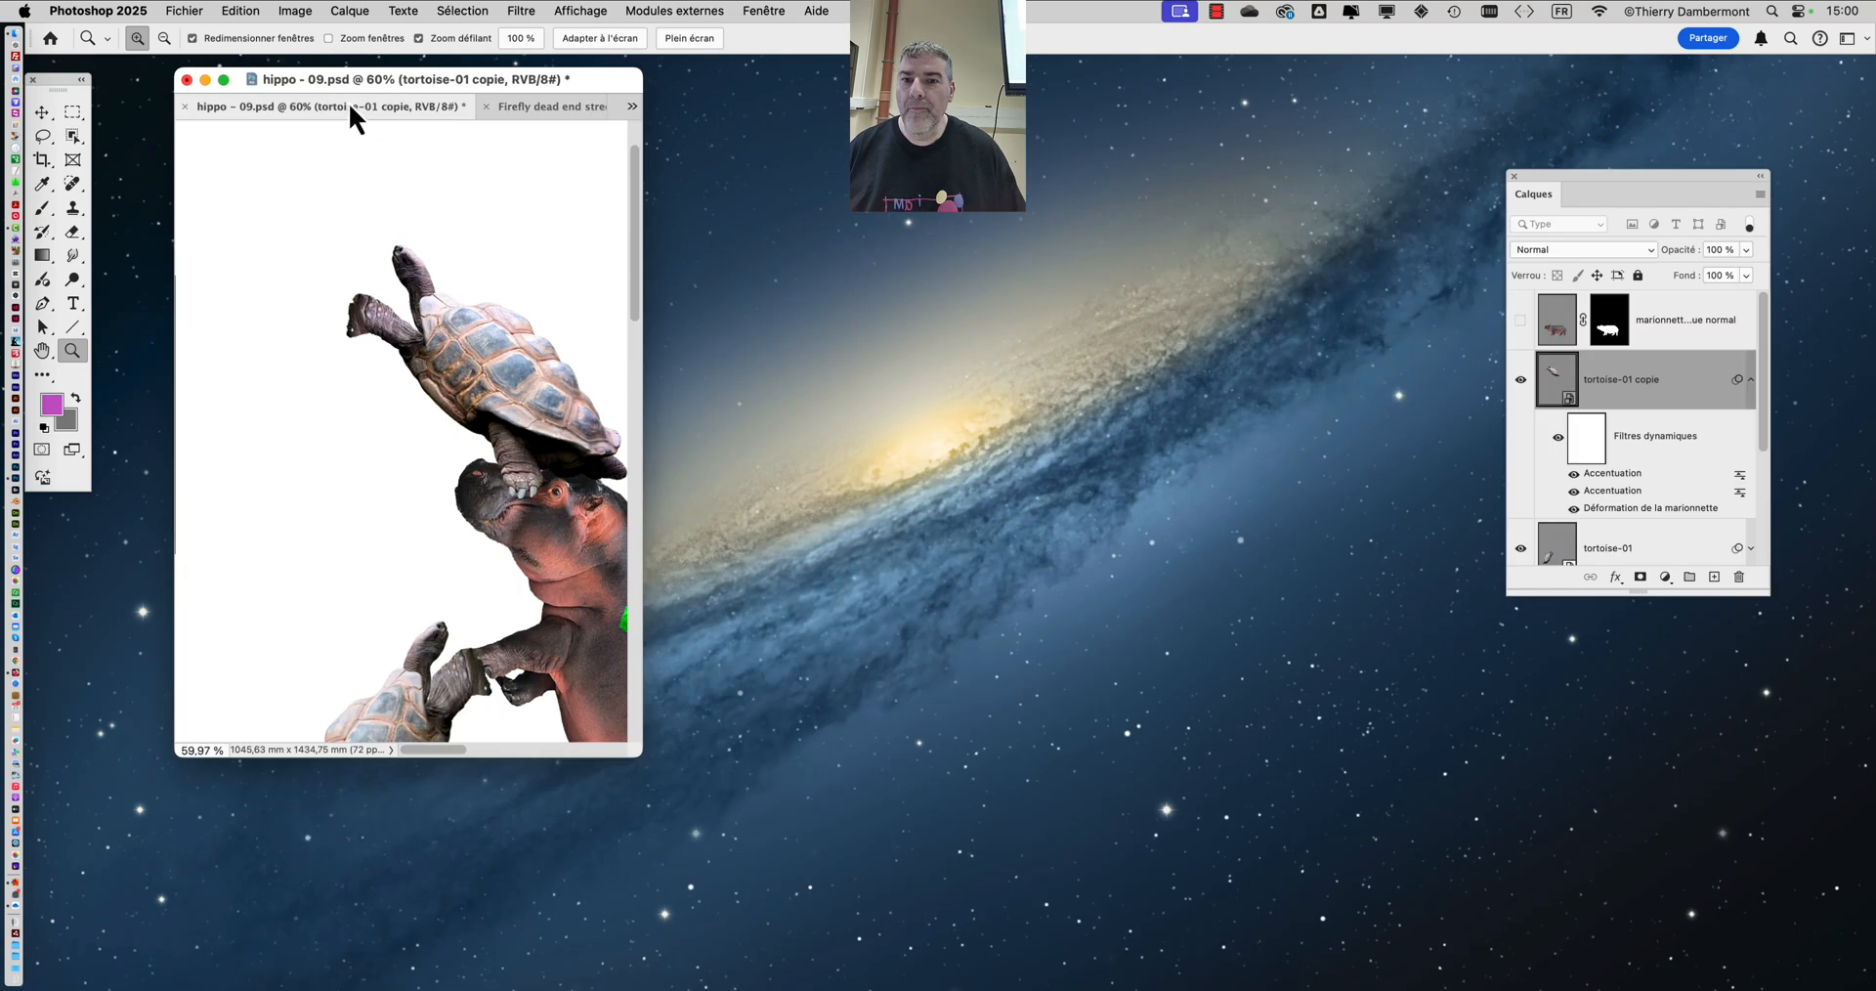
pyautogui.moveTo(641, 755); pyautogui.dragTo(1816, 980)
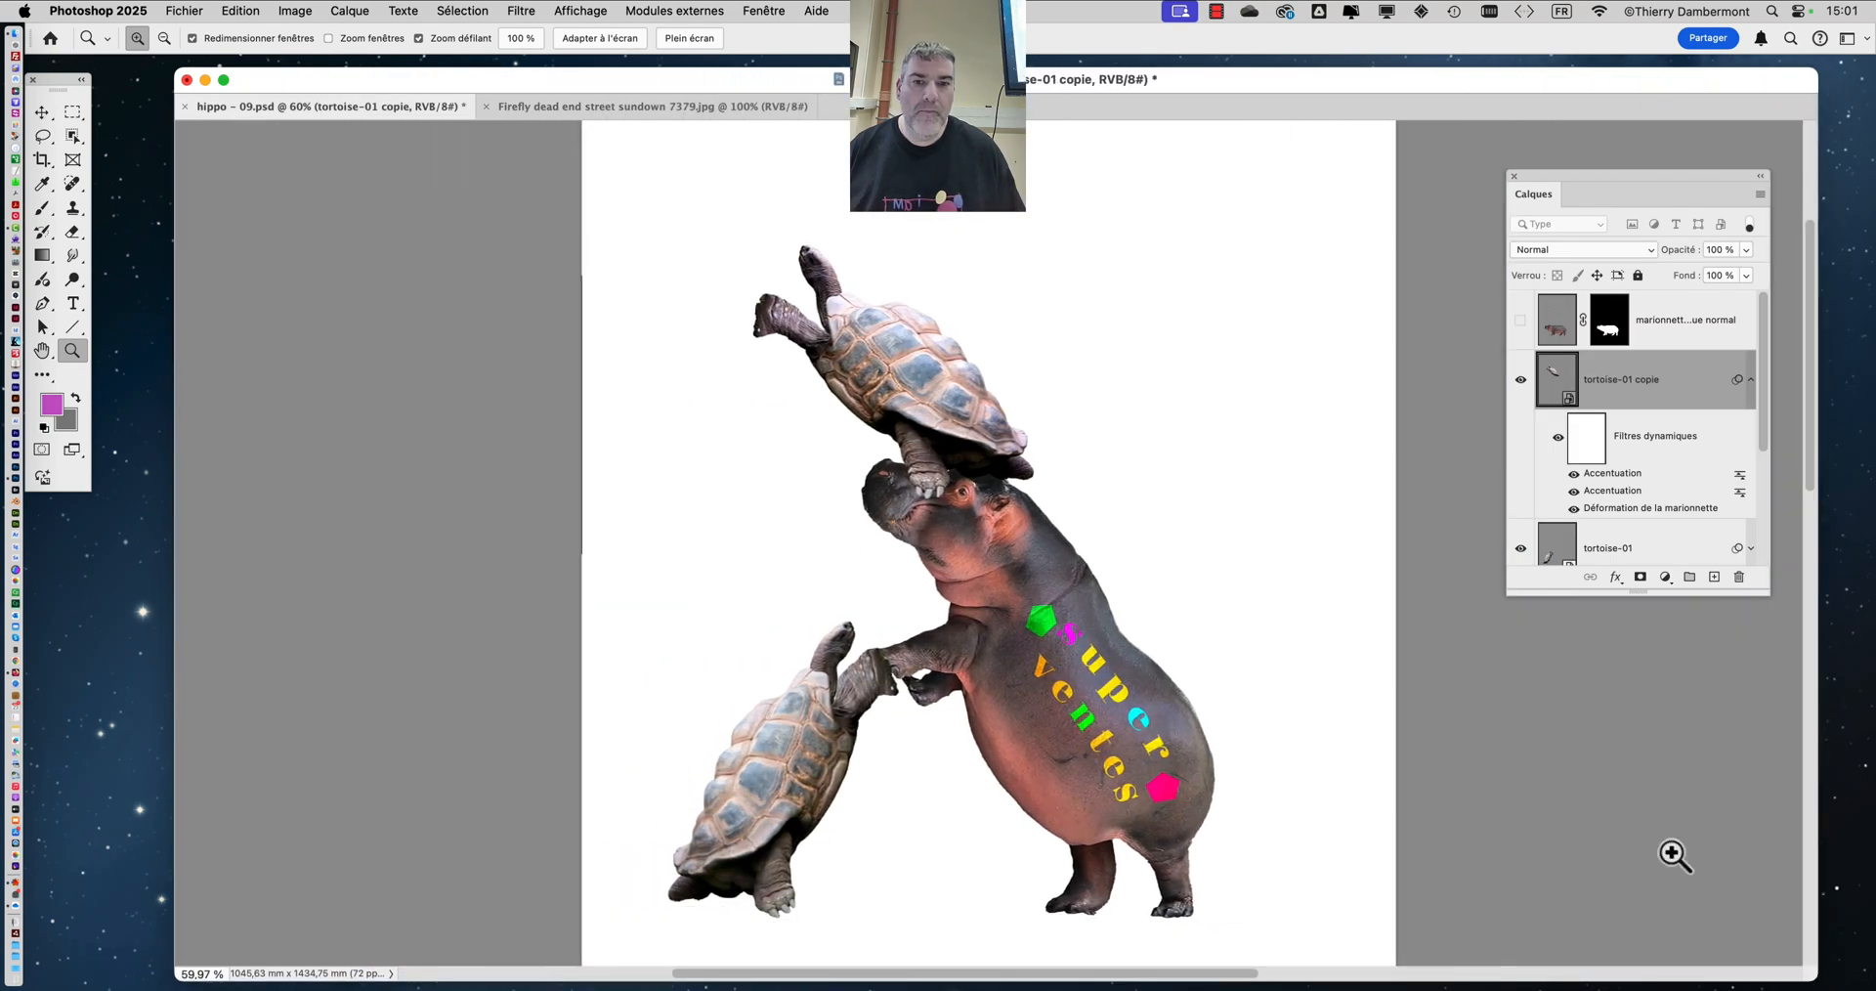
pyautogui.click(569, 104)
pyautogui.click(344, 108)
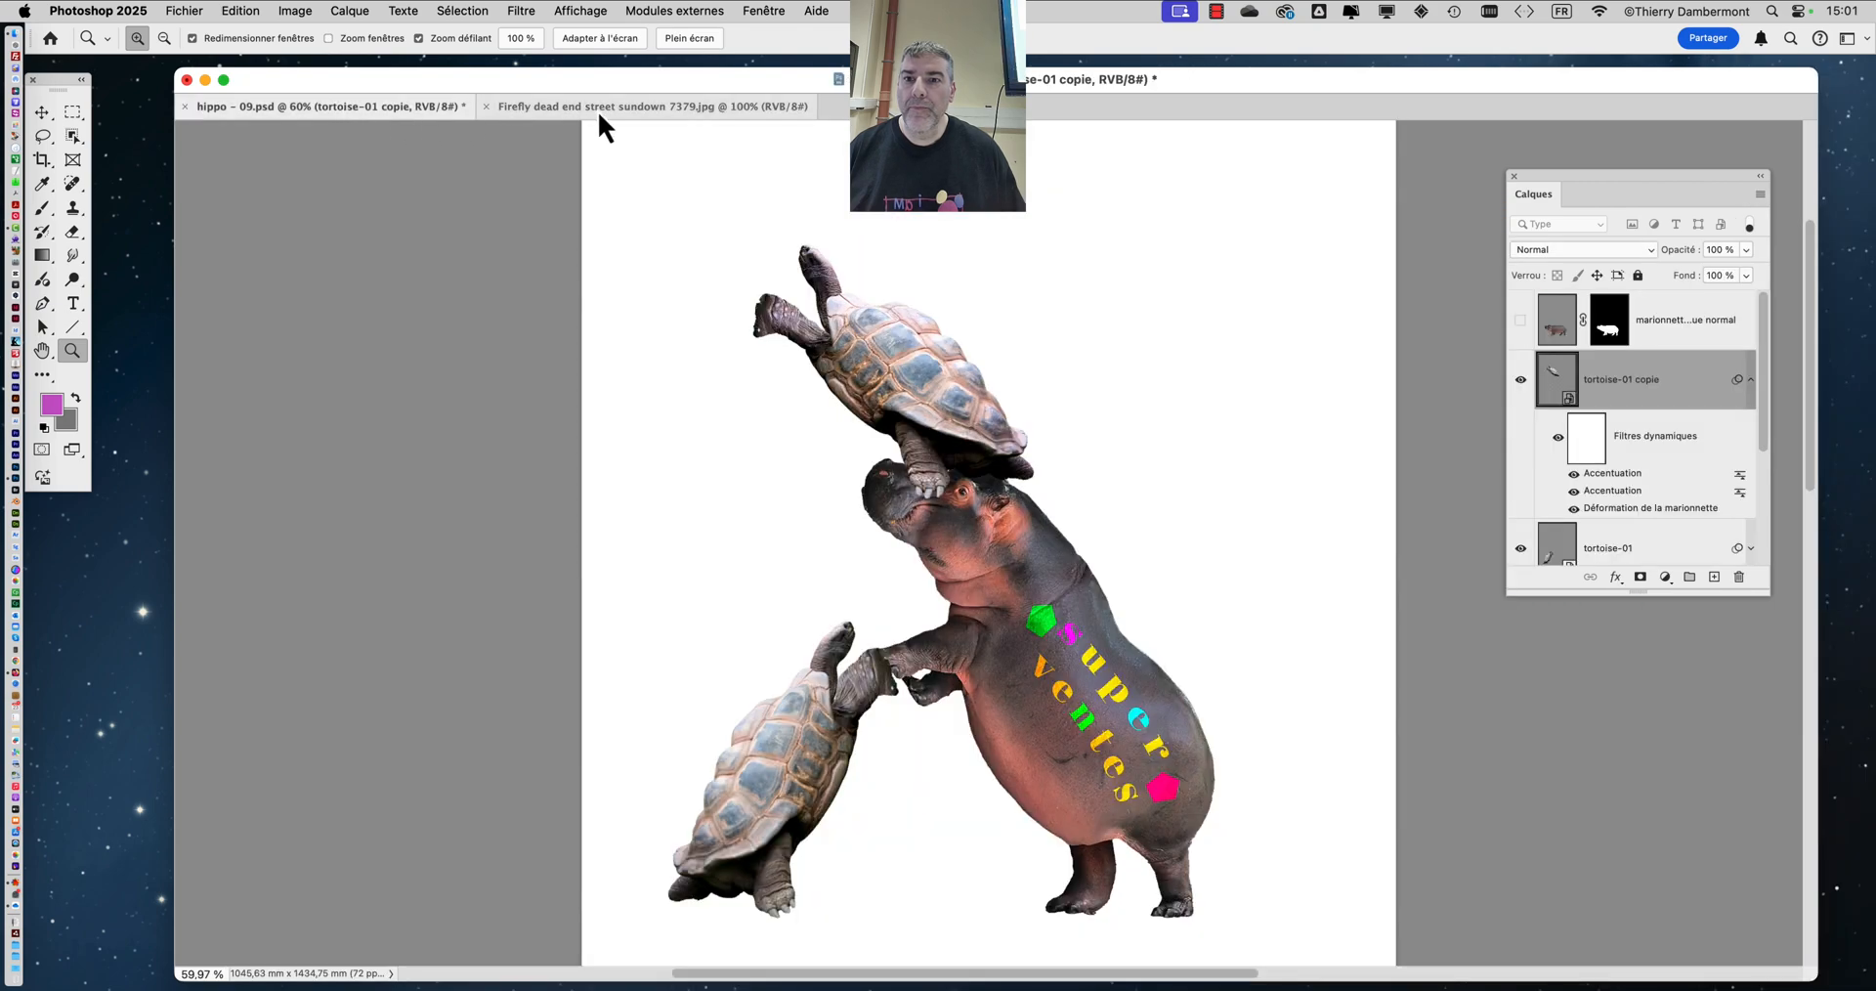
pyautogui.click(595, 110)
pyautogui.click(347, 107)
pyautogui.moveTo(347, 91); pyautogui.dragTo(291, 78)
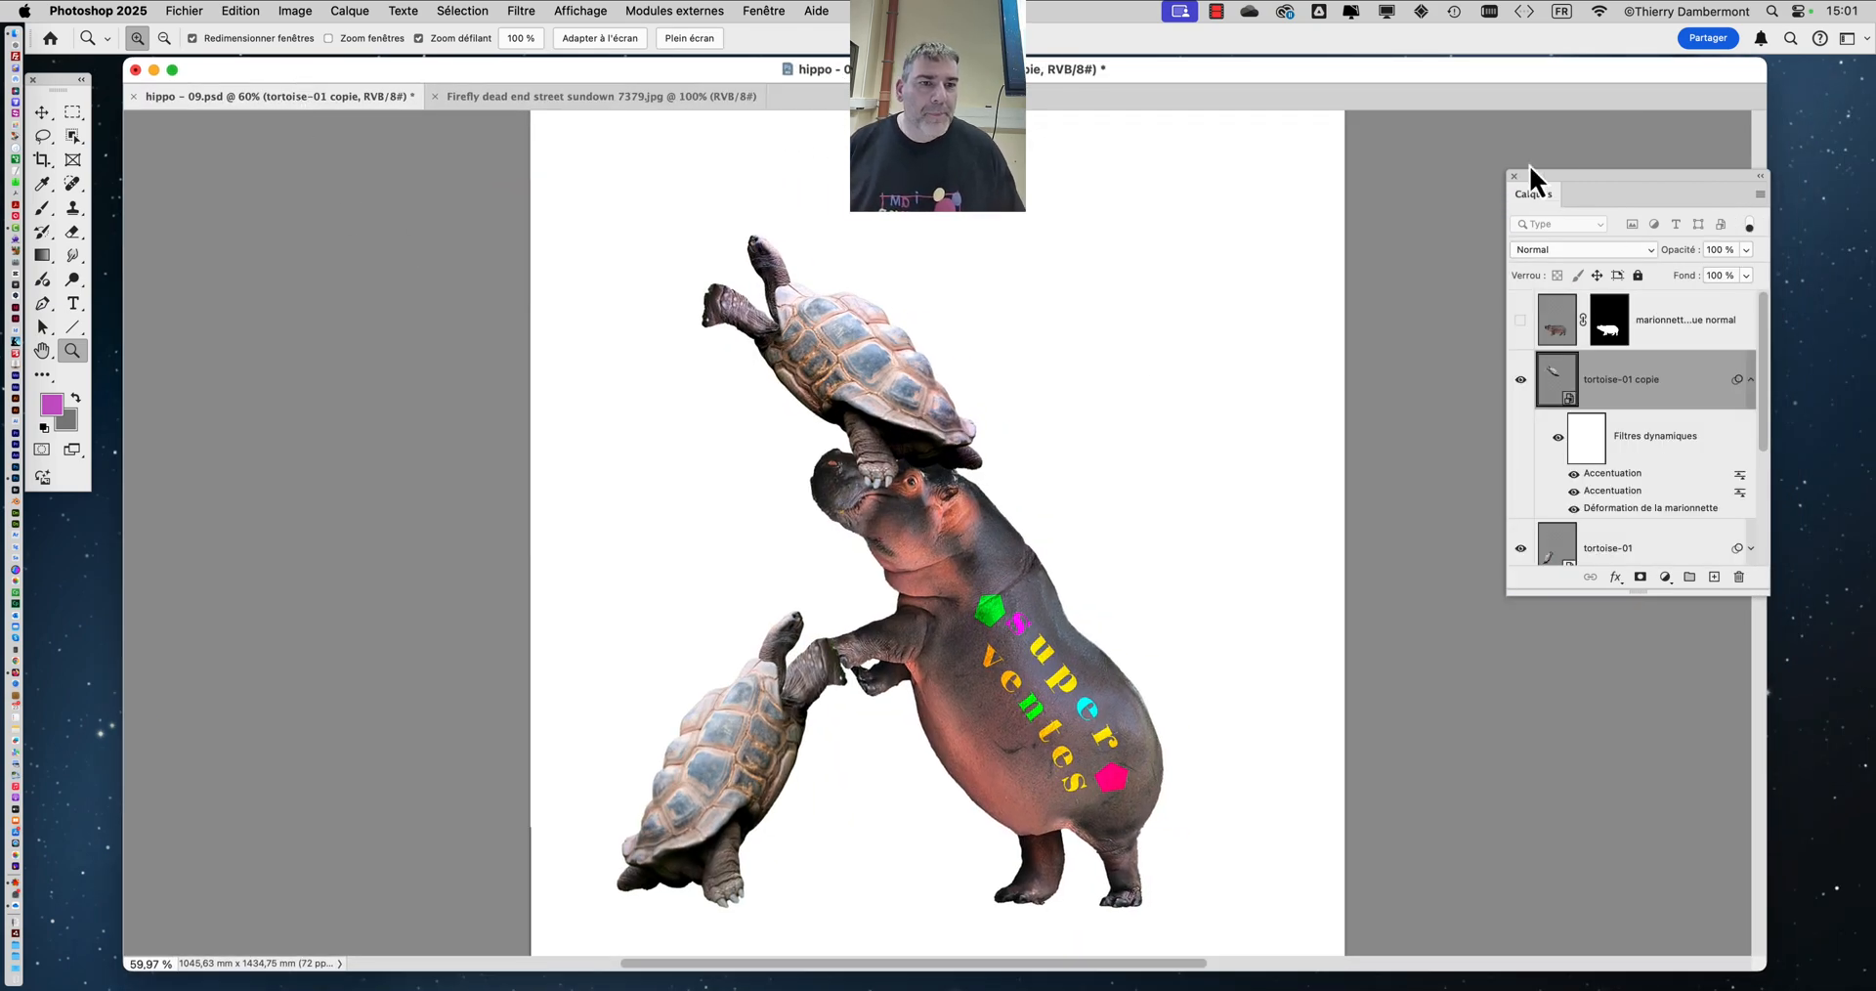
# - Enlarge the Layers panel to list every layer, and collapse the smart filters of the tortoise-01 copie layer
pyautogui.moveTo(1529, 172); pyautogui.dragTo(1423, 82)
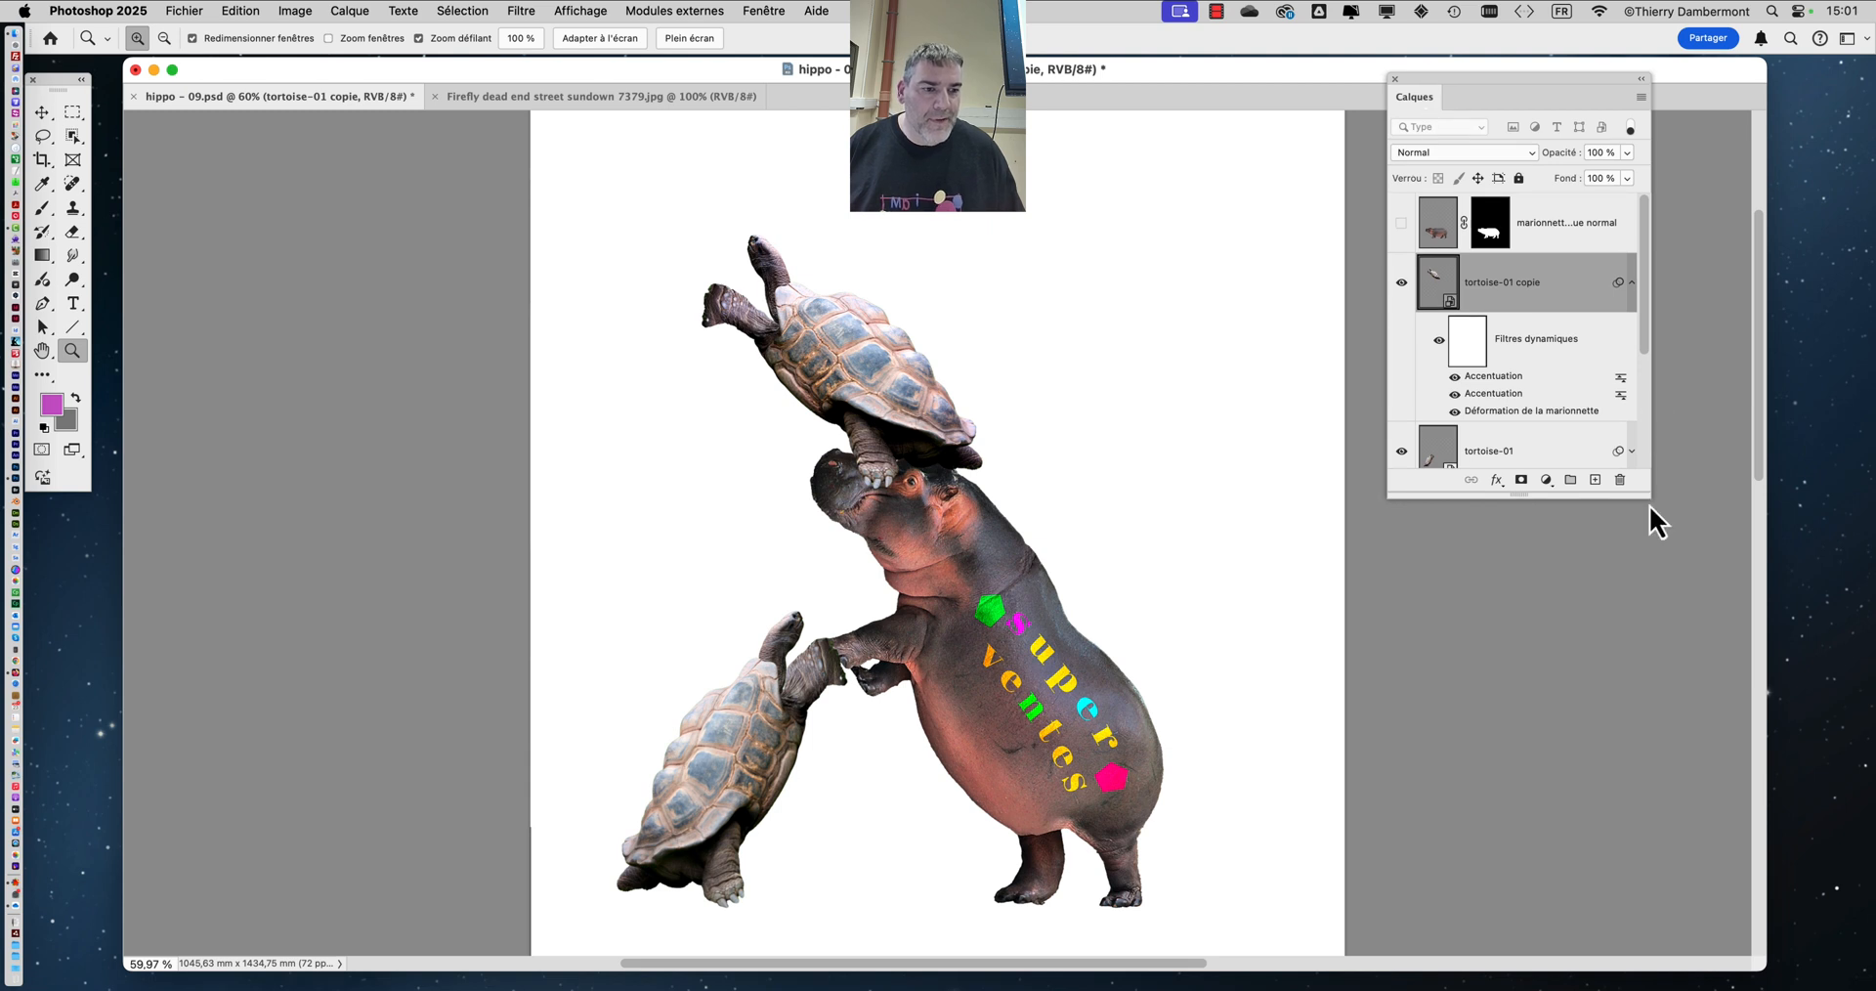
pyautogui.moveTo(1651, 500); pyautogui.dragTo(1735, 894)
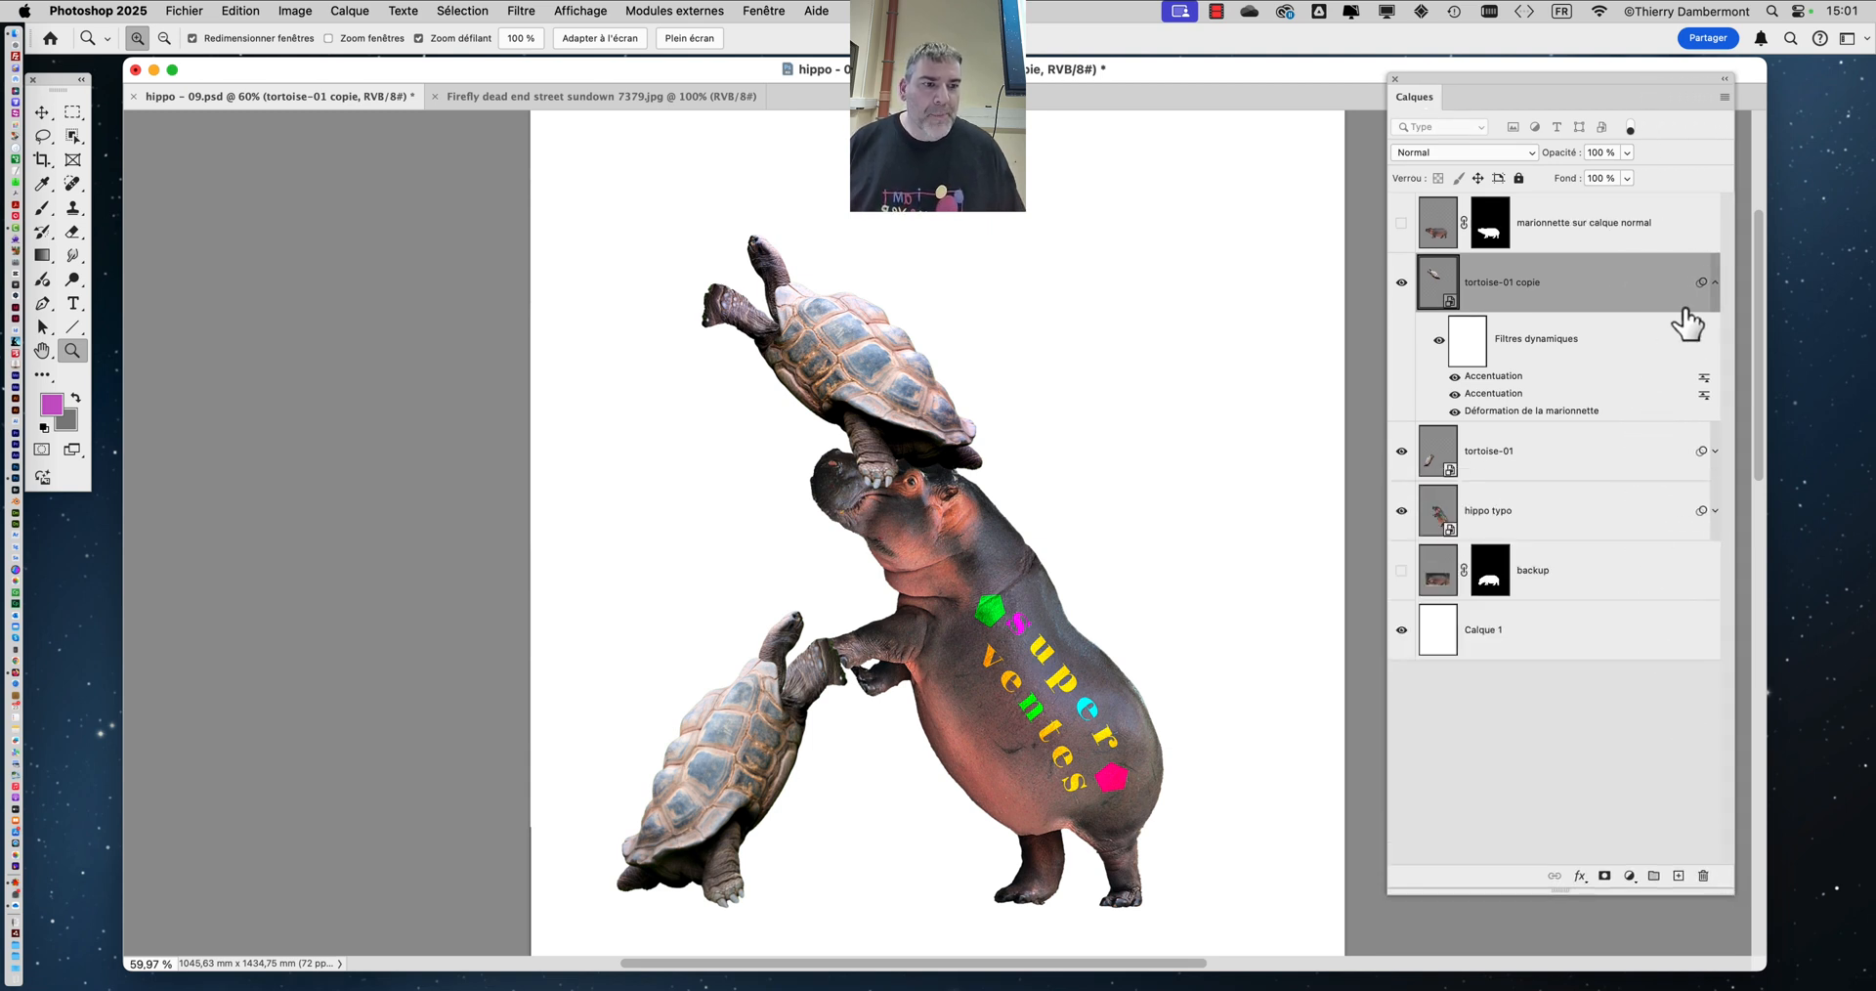
pyautogui.click(1716, 282)
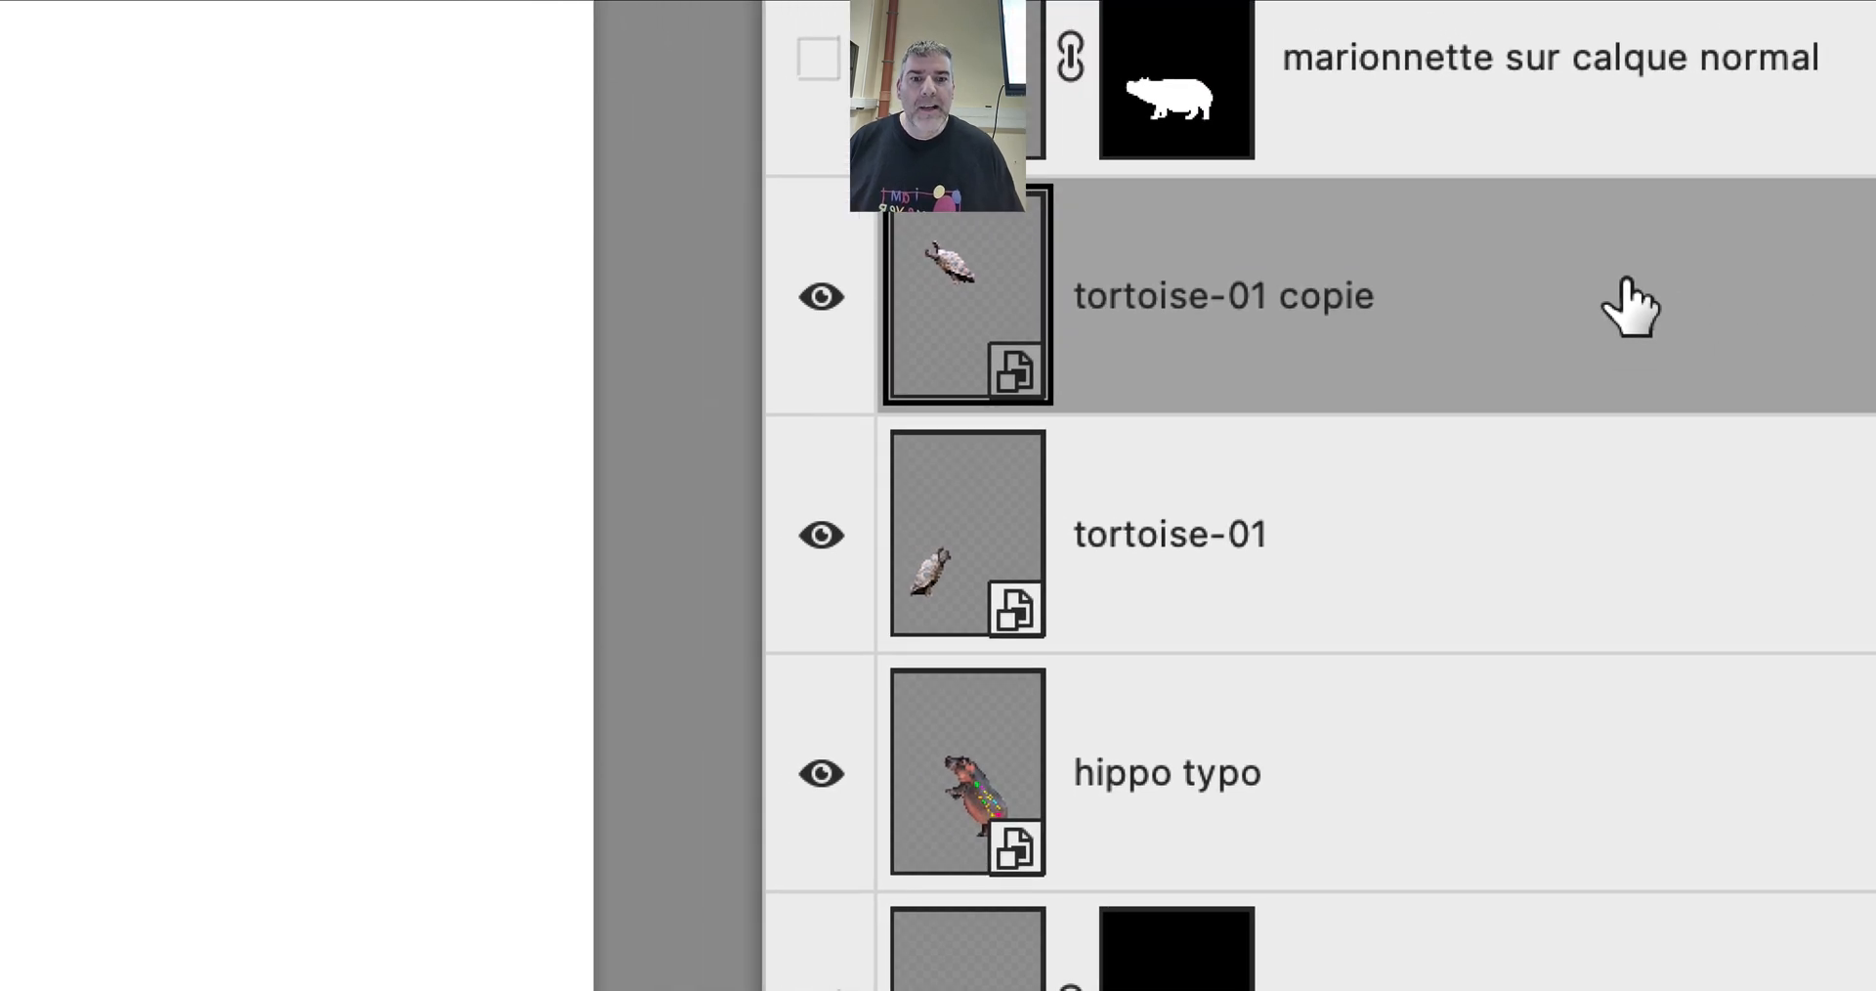
# - Select tortoise-01 together with tortoise-01 copie, and change the range to run from tortoise-01 to hippo typo
pyautogui.click(1627, 366)
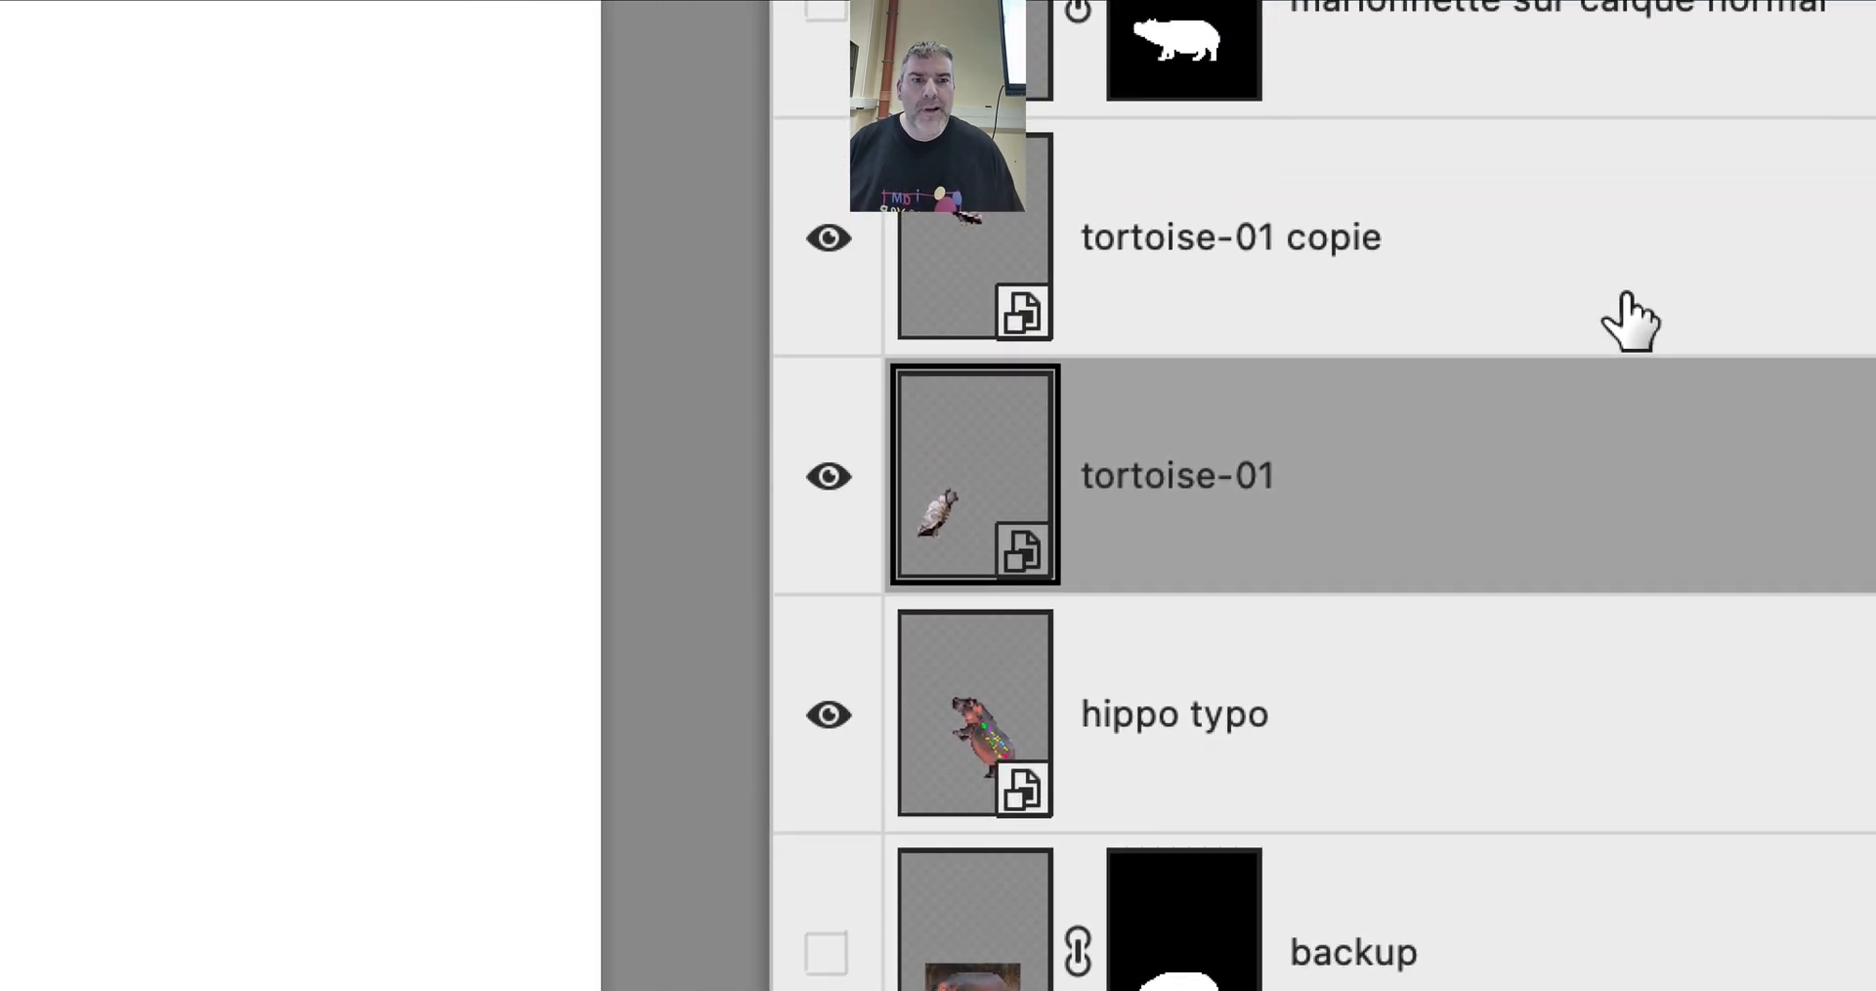
pyautogui.keyDown('shift'); pyautogui.click(1622, 294); pyautogui.keyUp('shift')
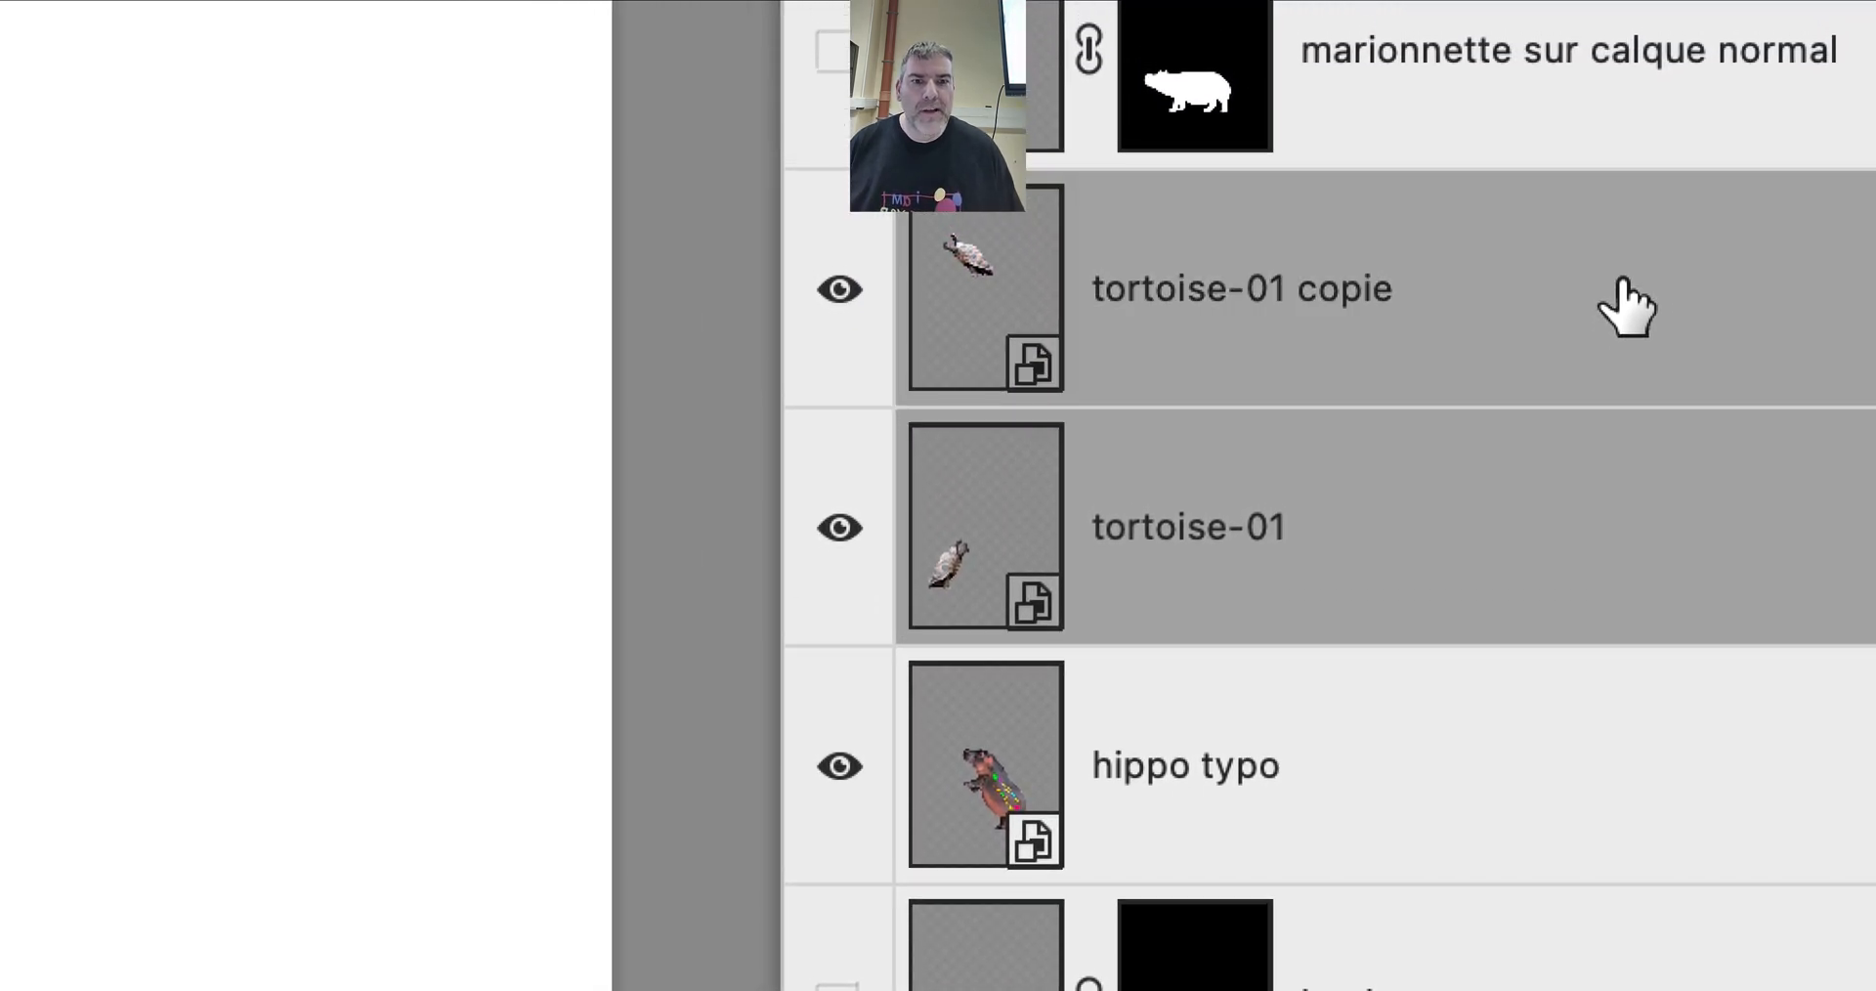
pyautogui.keyDown('shift'); pyautogui.click(1627, 271); pyautogui.keyUp('shift')
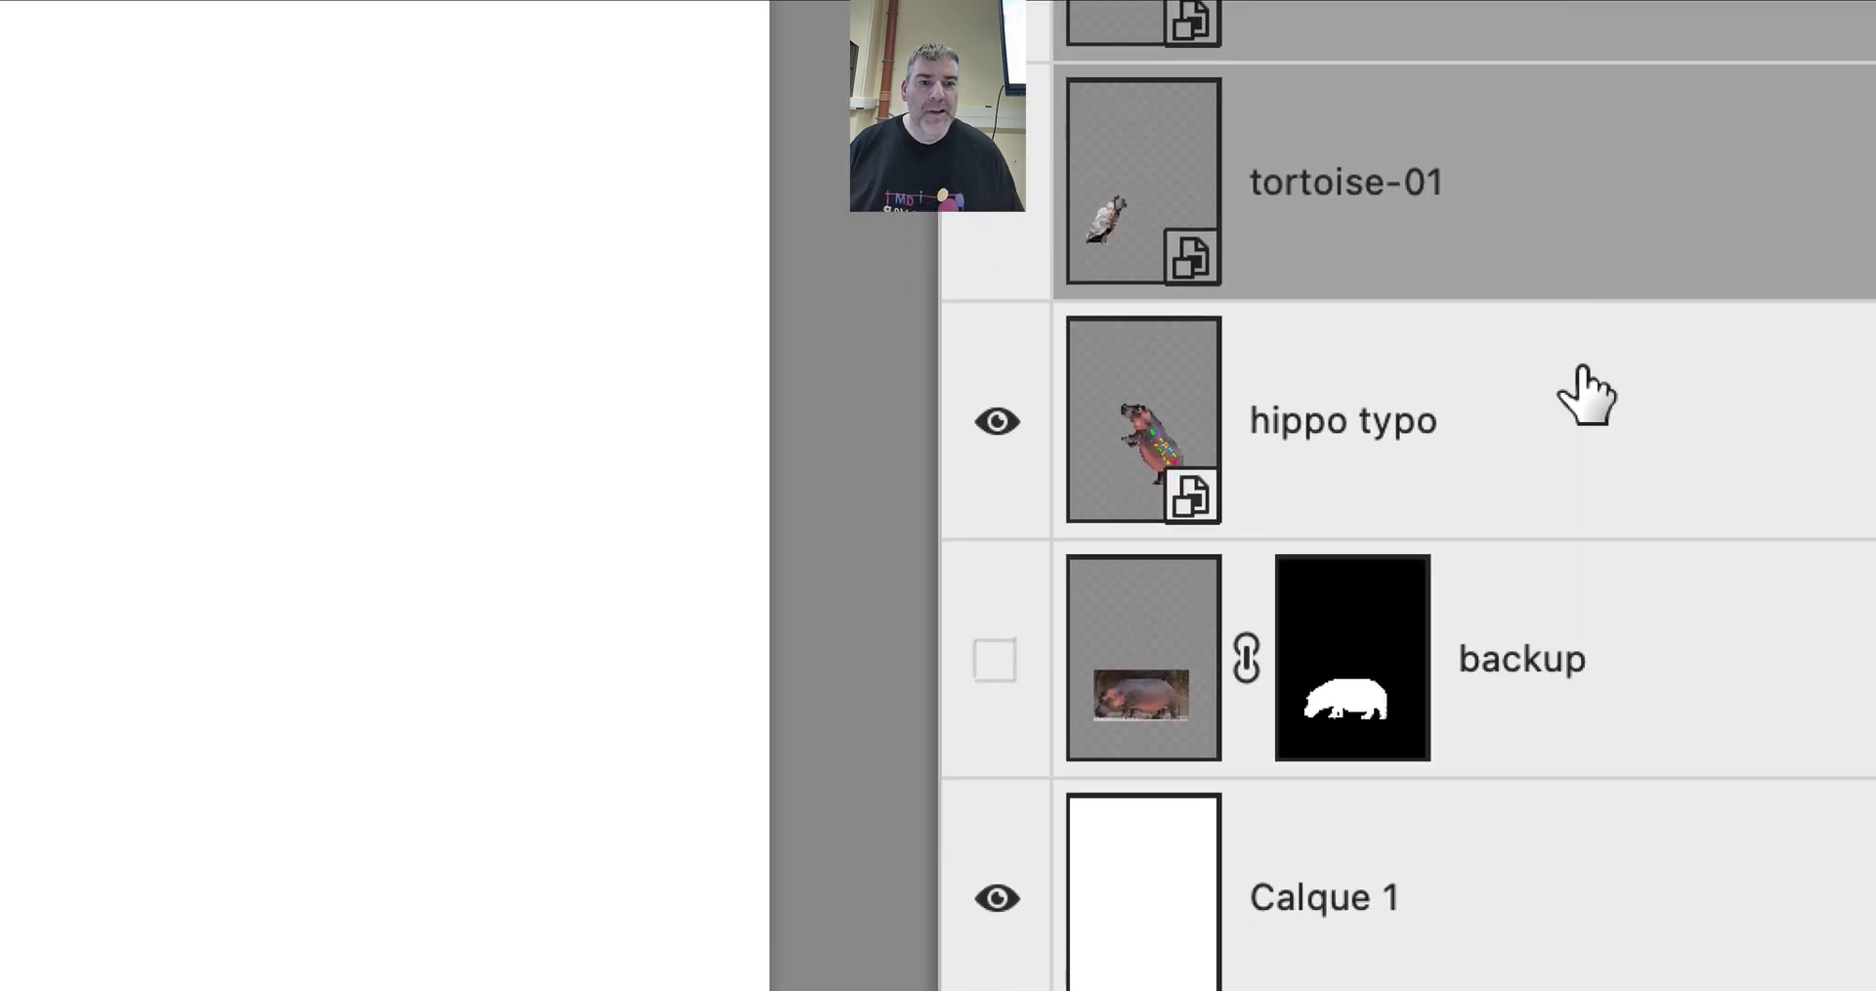
pyautogui.keyDown('shift'); pyautogui.click(1587, 401); pyautogui.keyUp('shift')
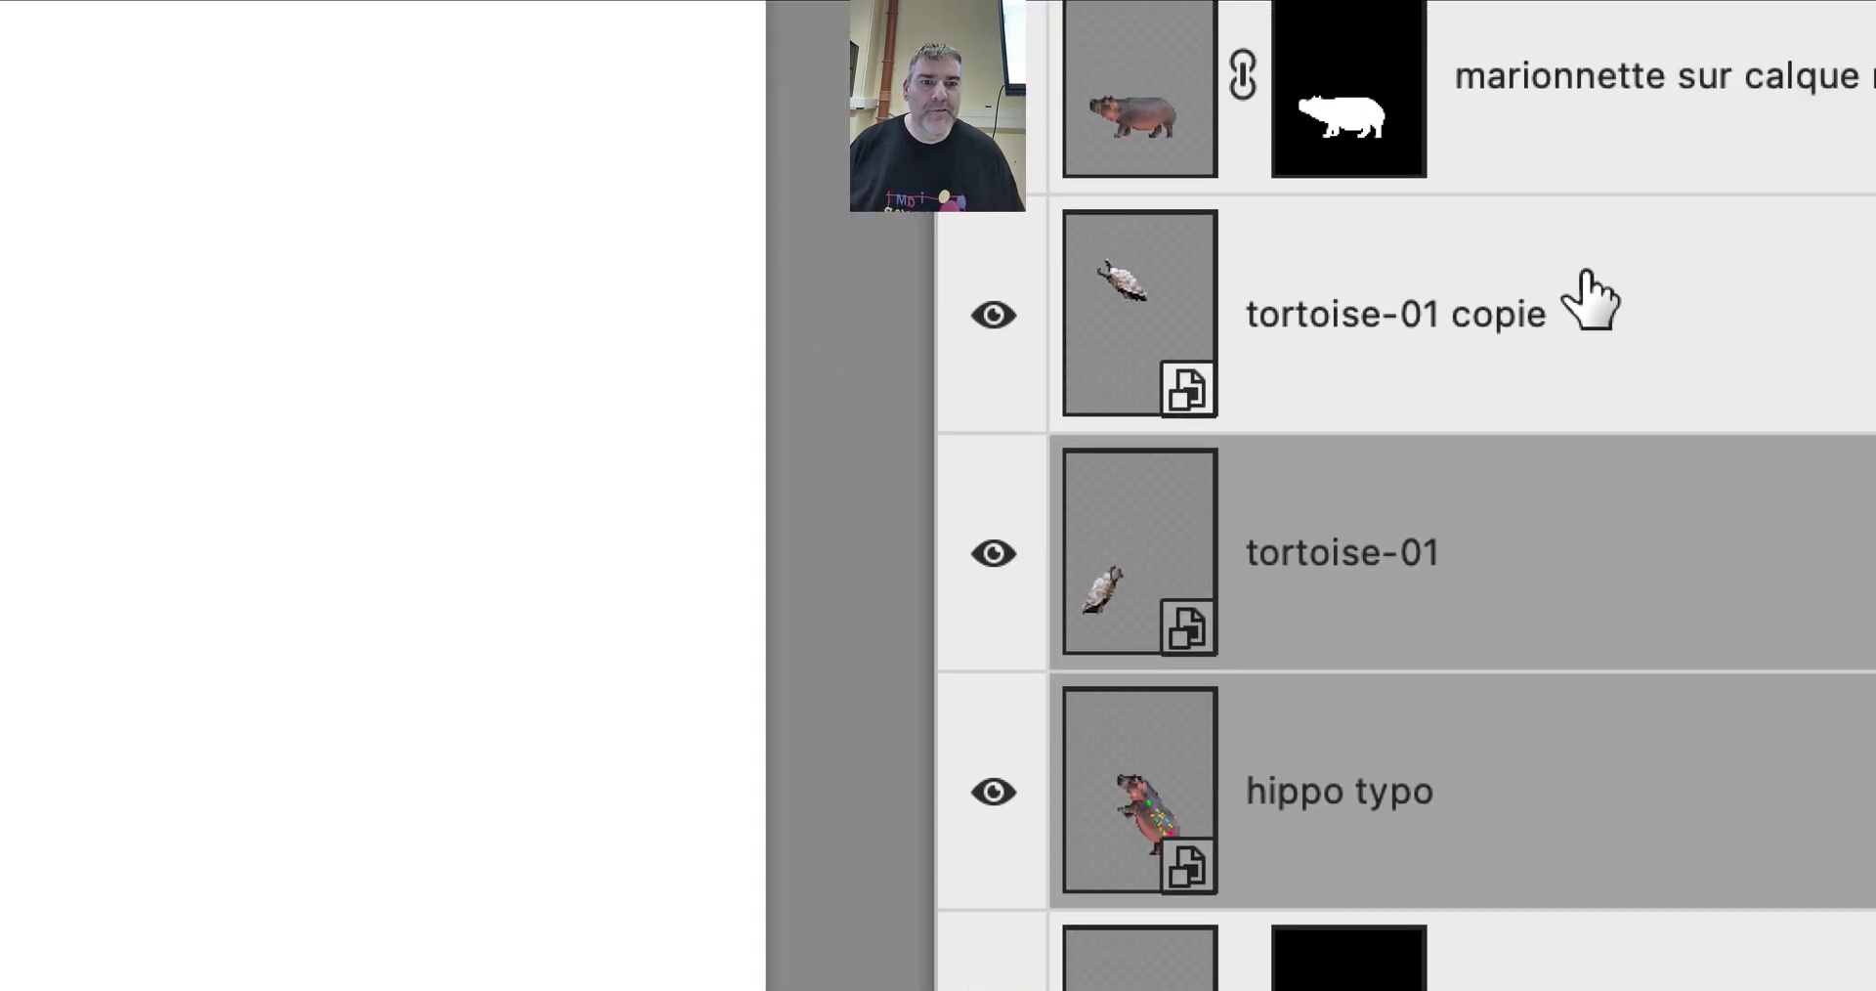
# - Practise selecting the continuous range of layers from tortoise-01 copie through hippo typo
pyautogui.click(1579, 382)
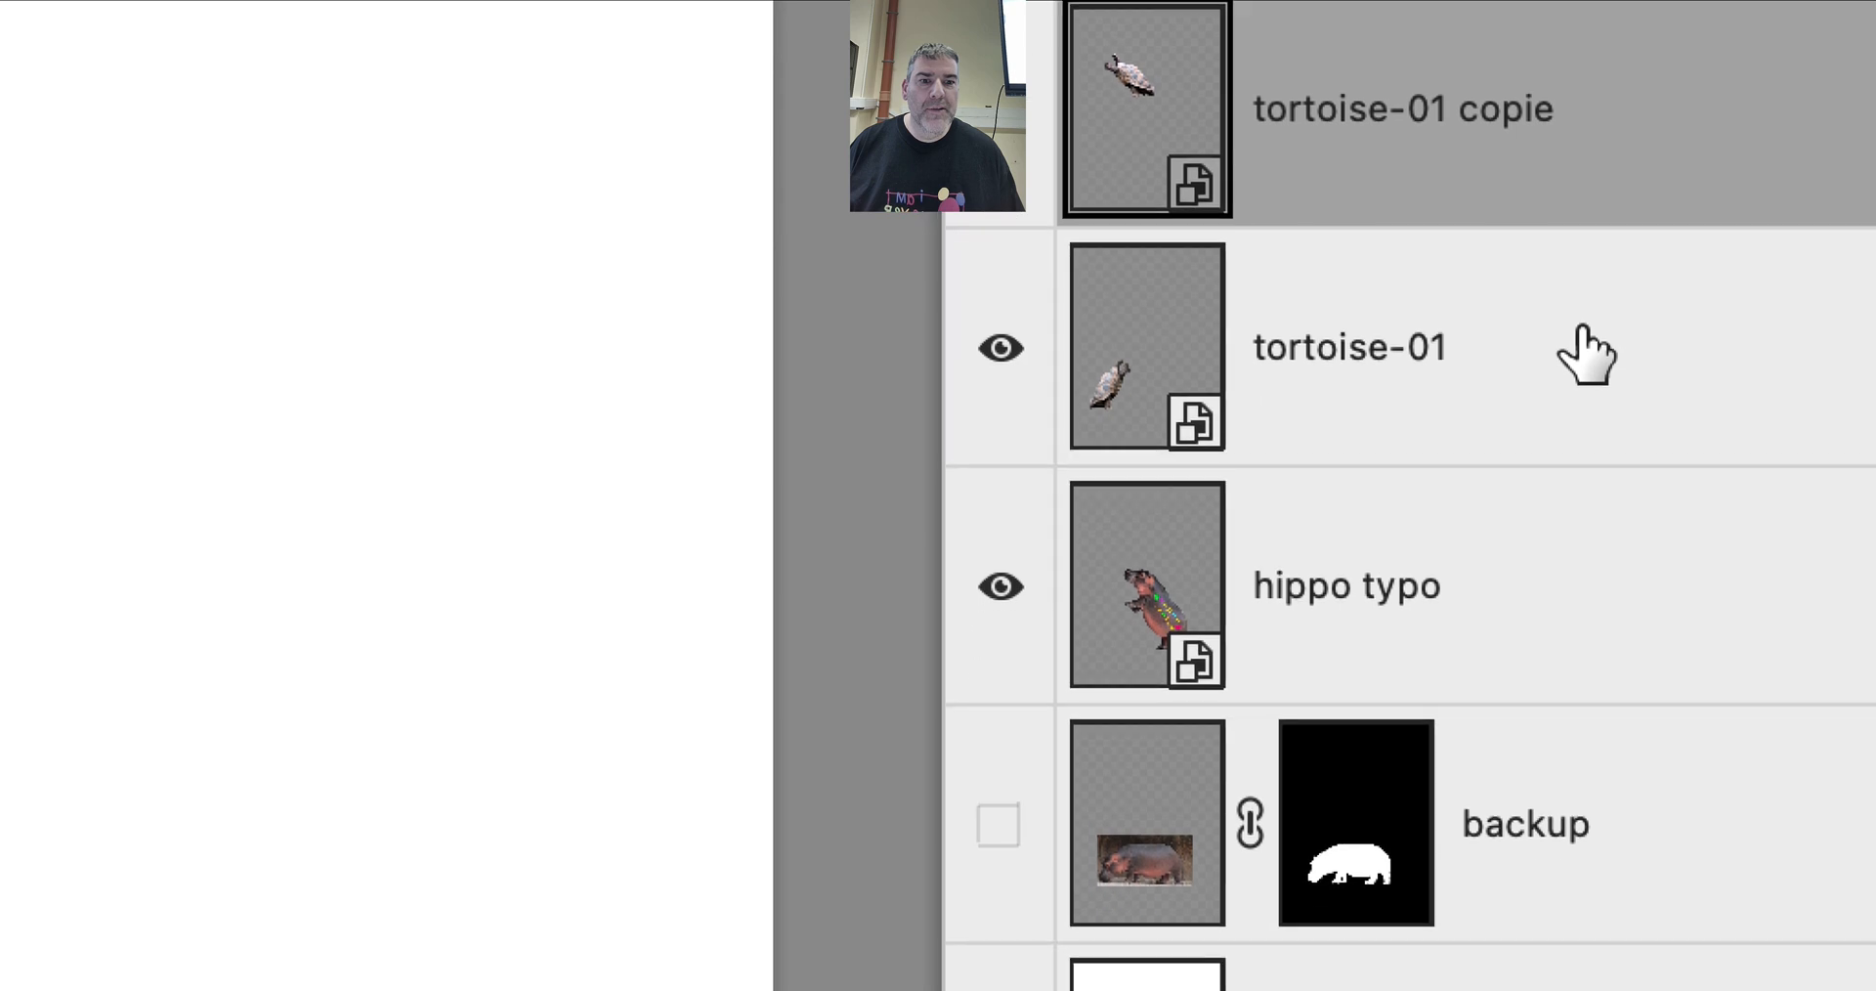
pyautogui.keyDown('shift'); pyautogui.click(1587, 354); pyautogui.keyUp('shift')
pyautogui.keyDown('shift'); pyautogui.click(1584, 560); pyautogui.keyUp('shift')
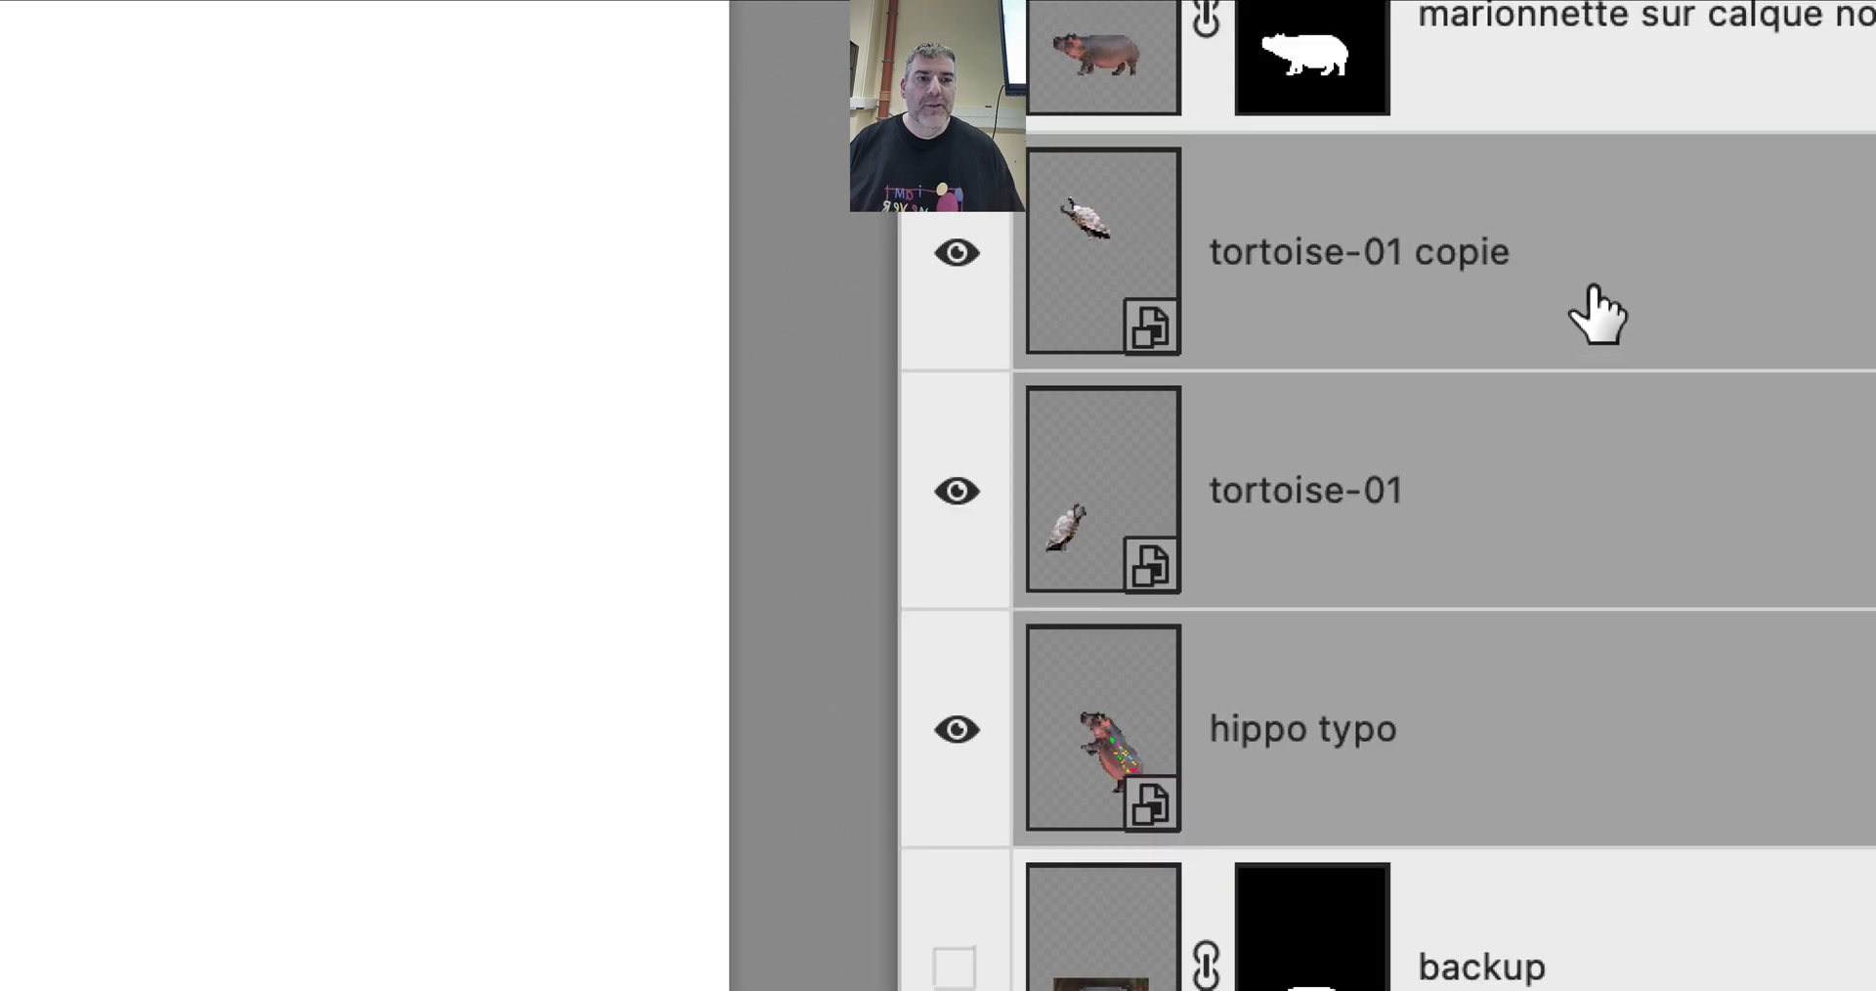
pyautogui.click(1592, 145)
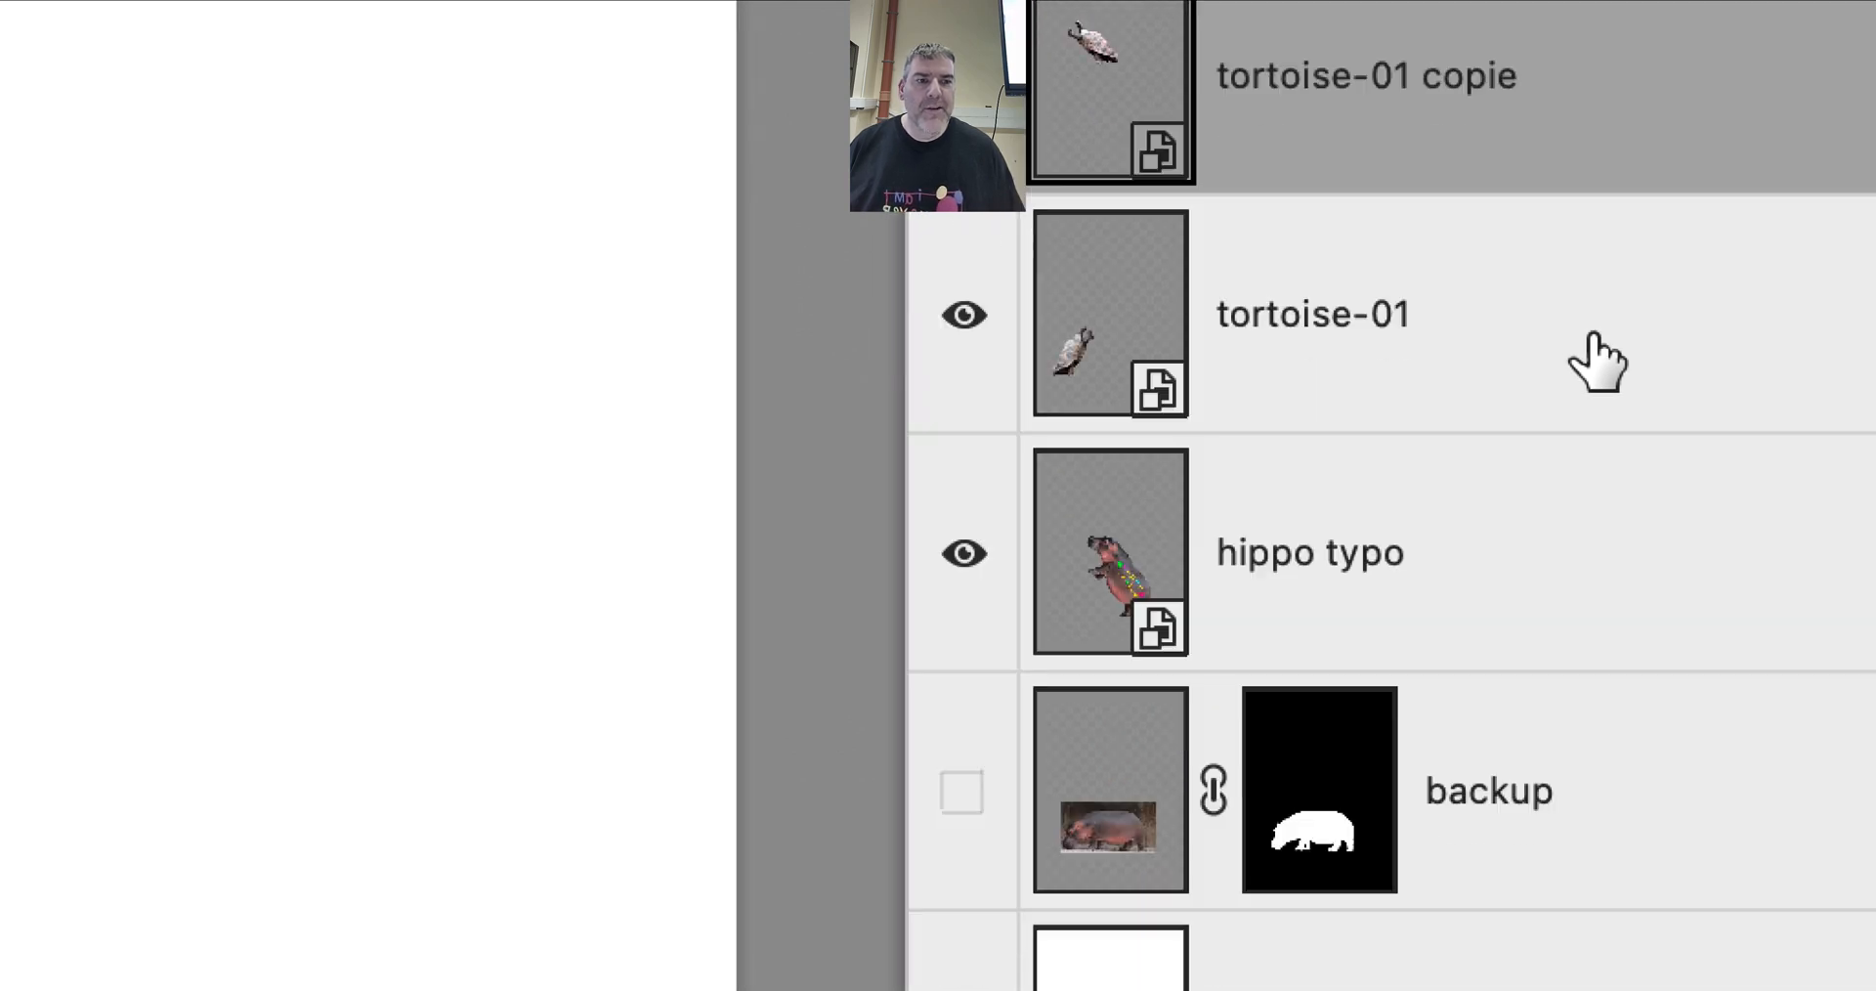
pyautogui.keyDown('shift'); pyautogui.click(1608, 404); pyautogui.keyUp('shift')
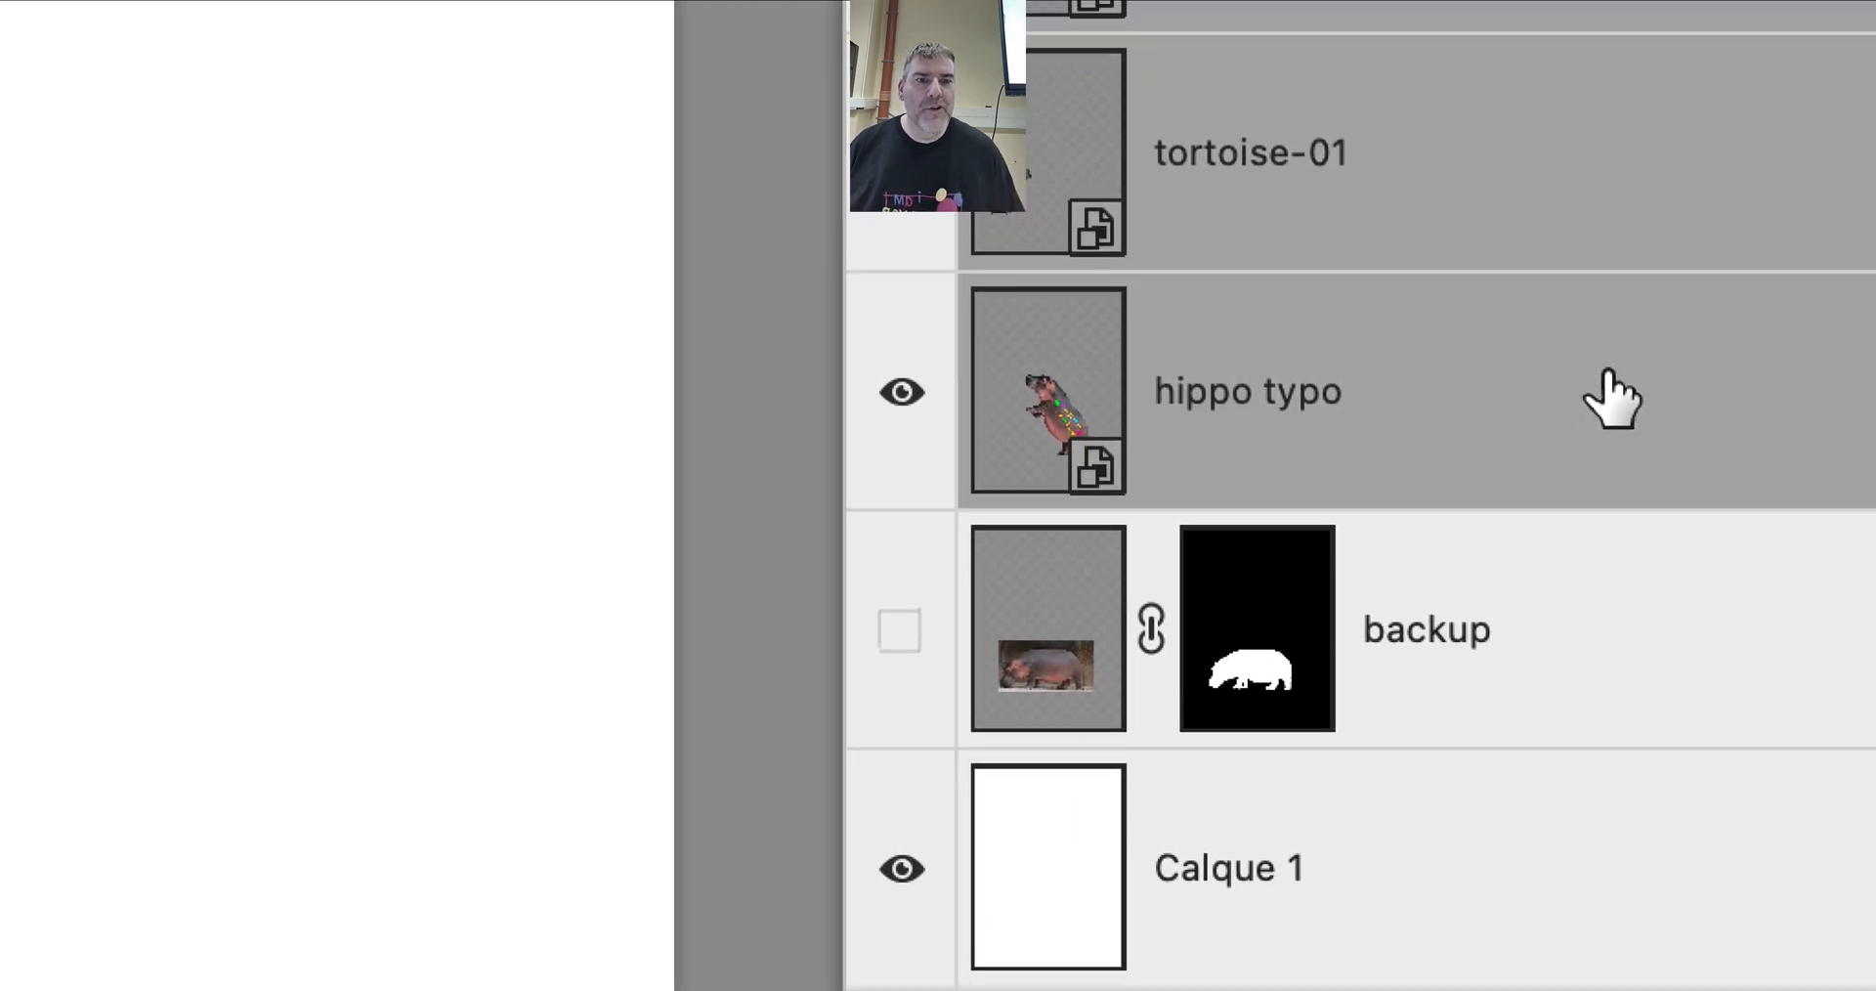
pyautogui.click(1600, 290)
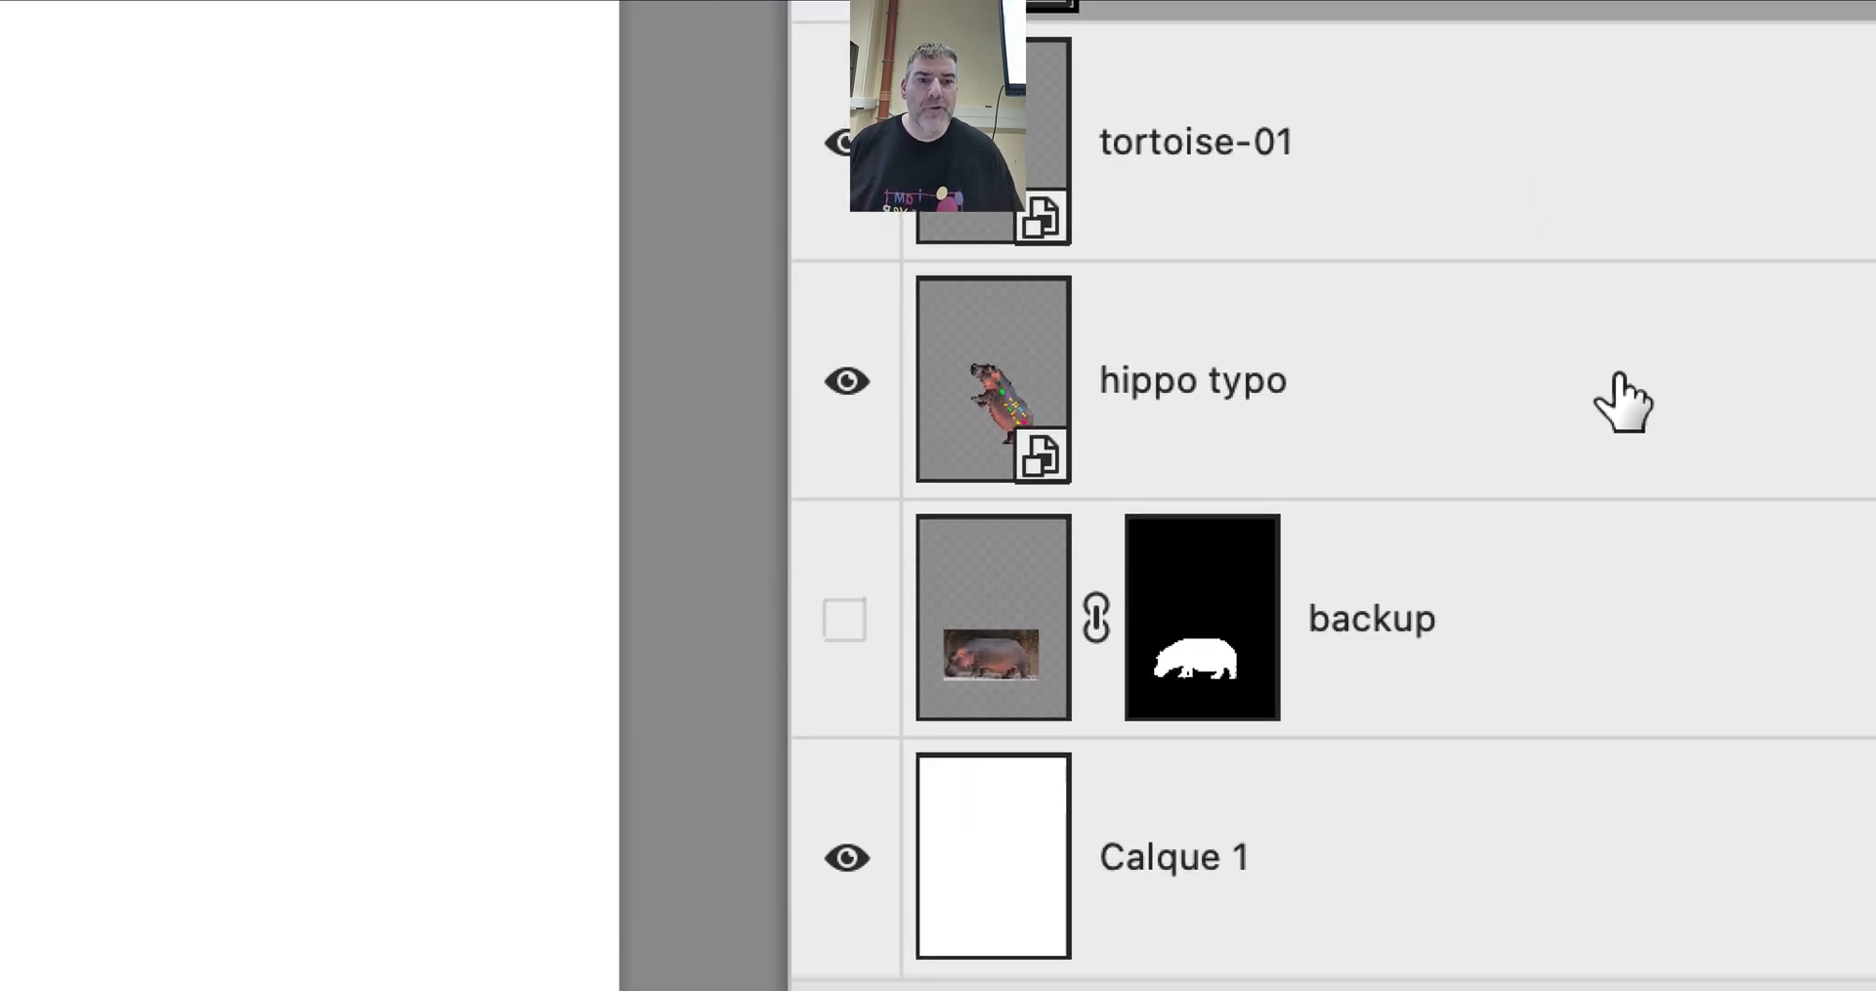
pyautogui.keyDown('shift'); pyautogui.click(1691, 690); pyautogui.keyUp('shift')
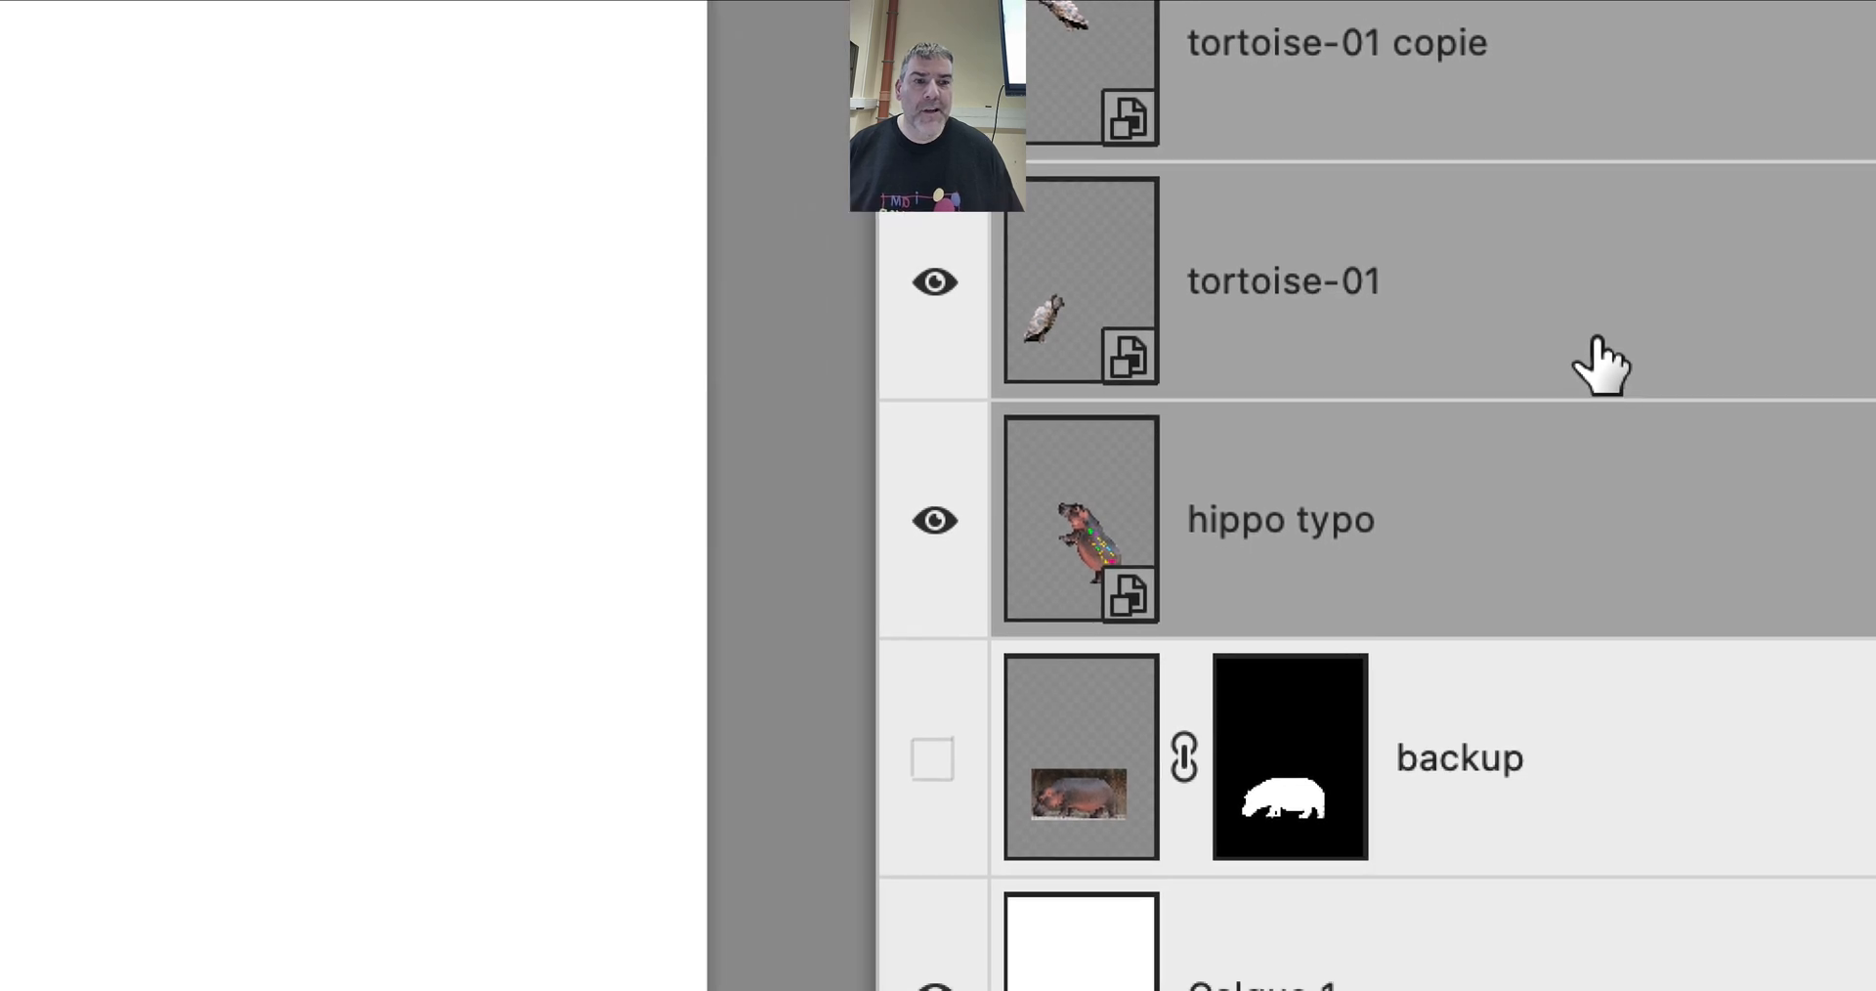
# - Select only the non-adjacent tortoise-01 copie and hippo typo layers, and reselect the full range including tortoise-01
pyautogui.click(1593, 313)
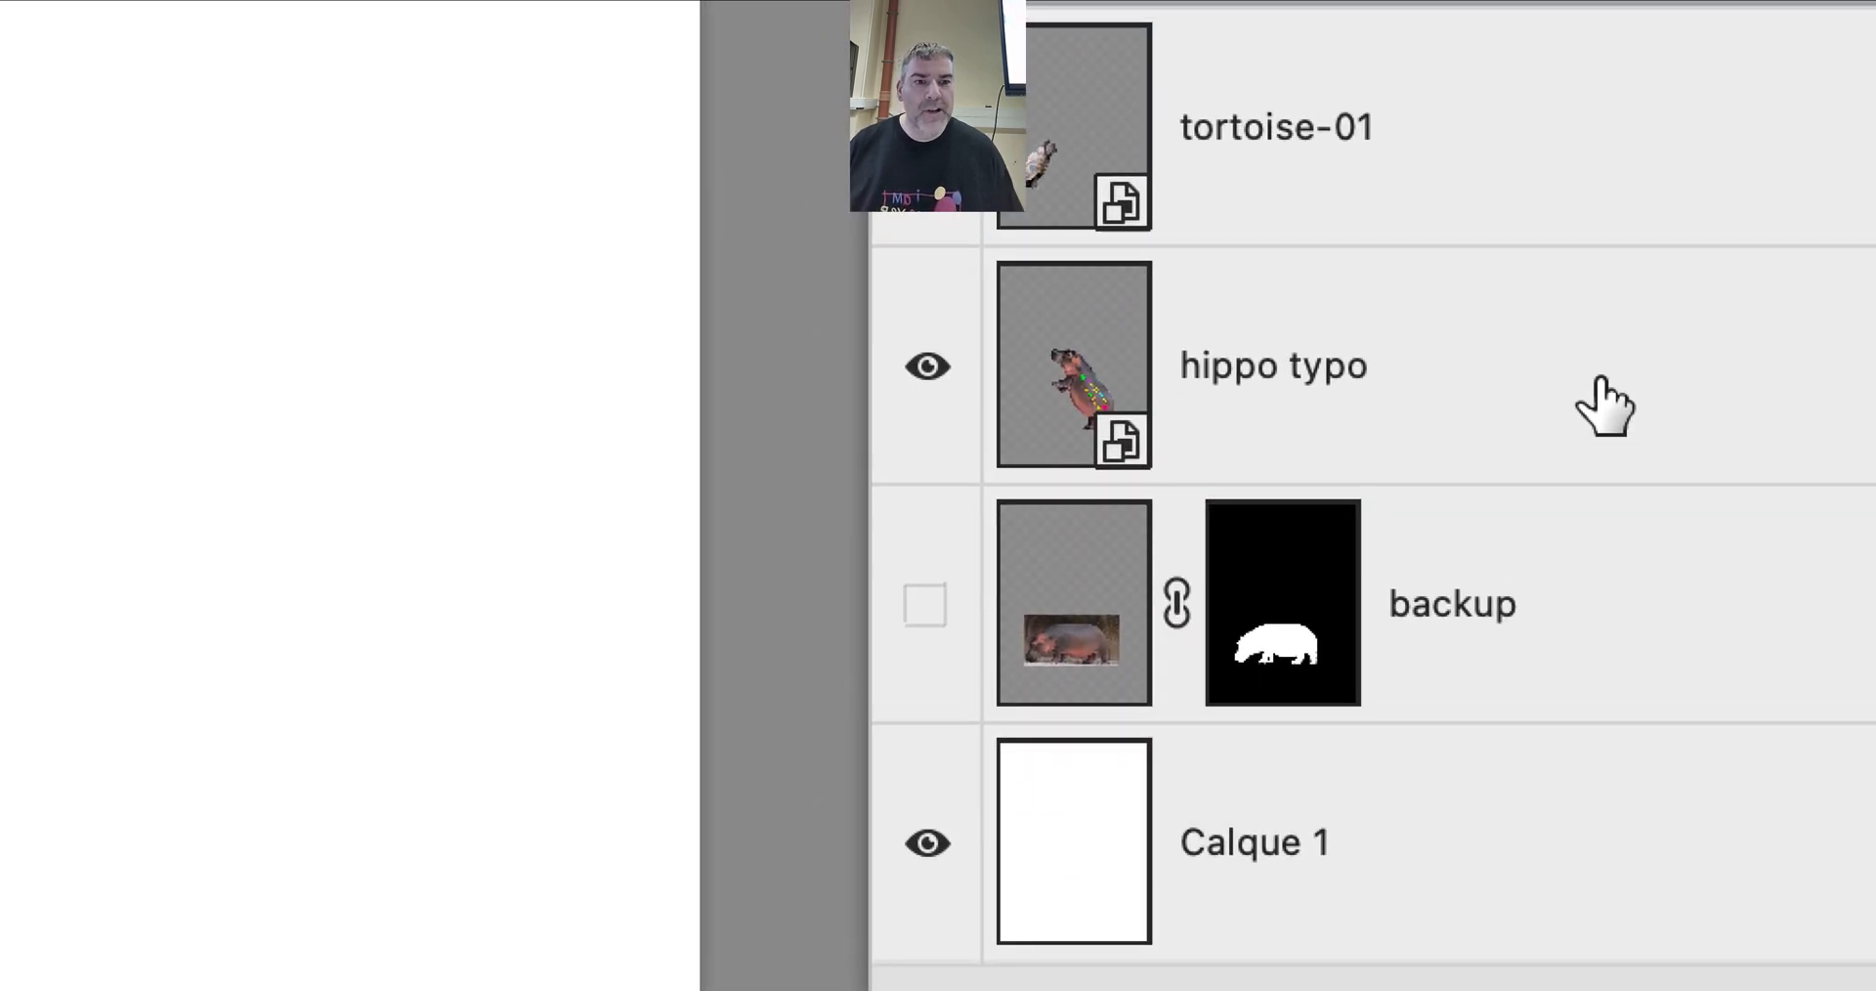
pyautogui.keyDown('super'); pyautogui.click(1636, 750); pyautogui.keyUp('super')
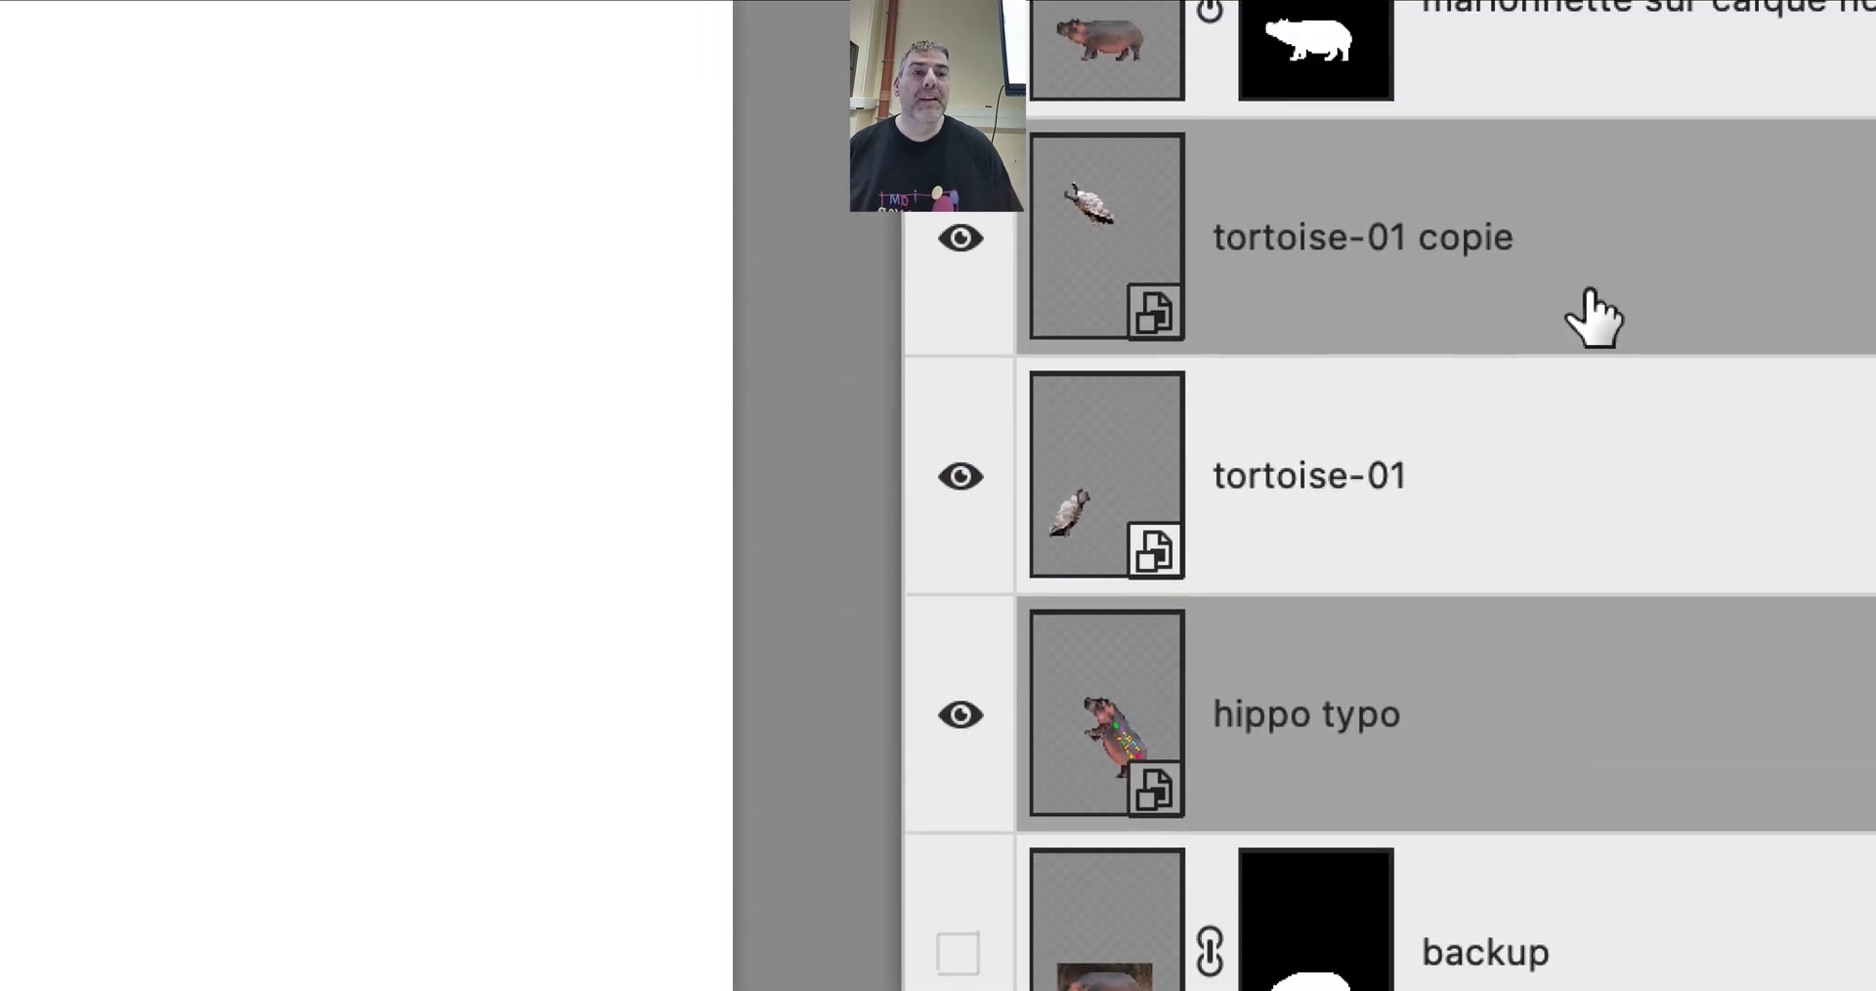
pyautogui.click(1593, 312)
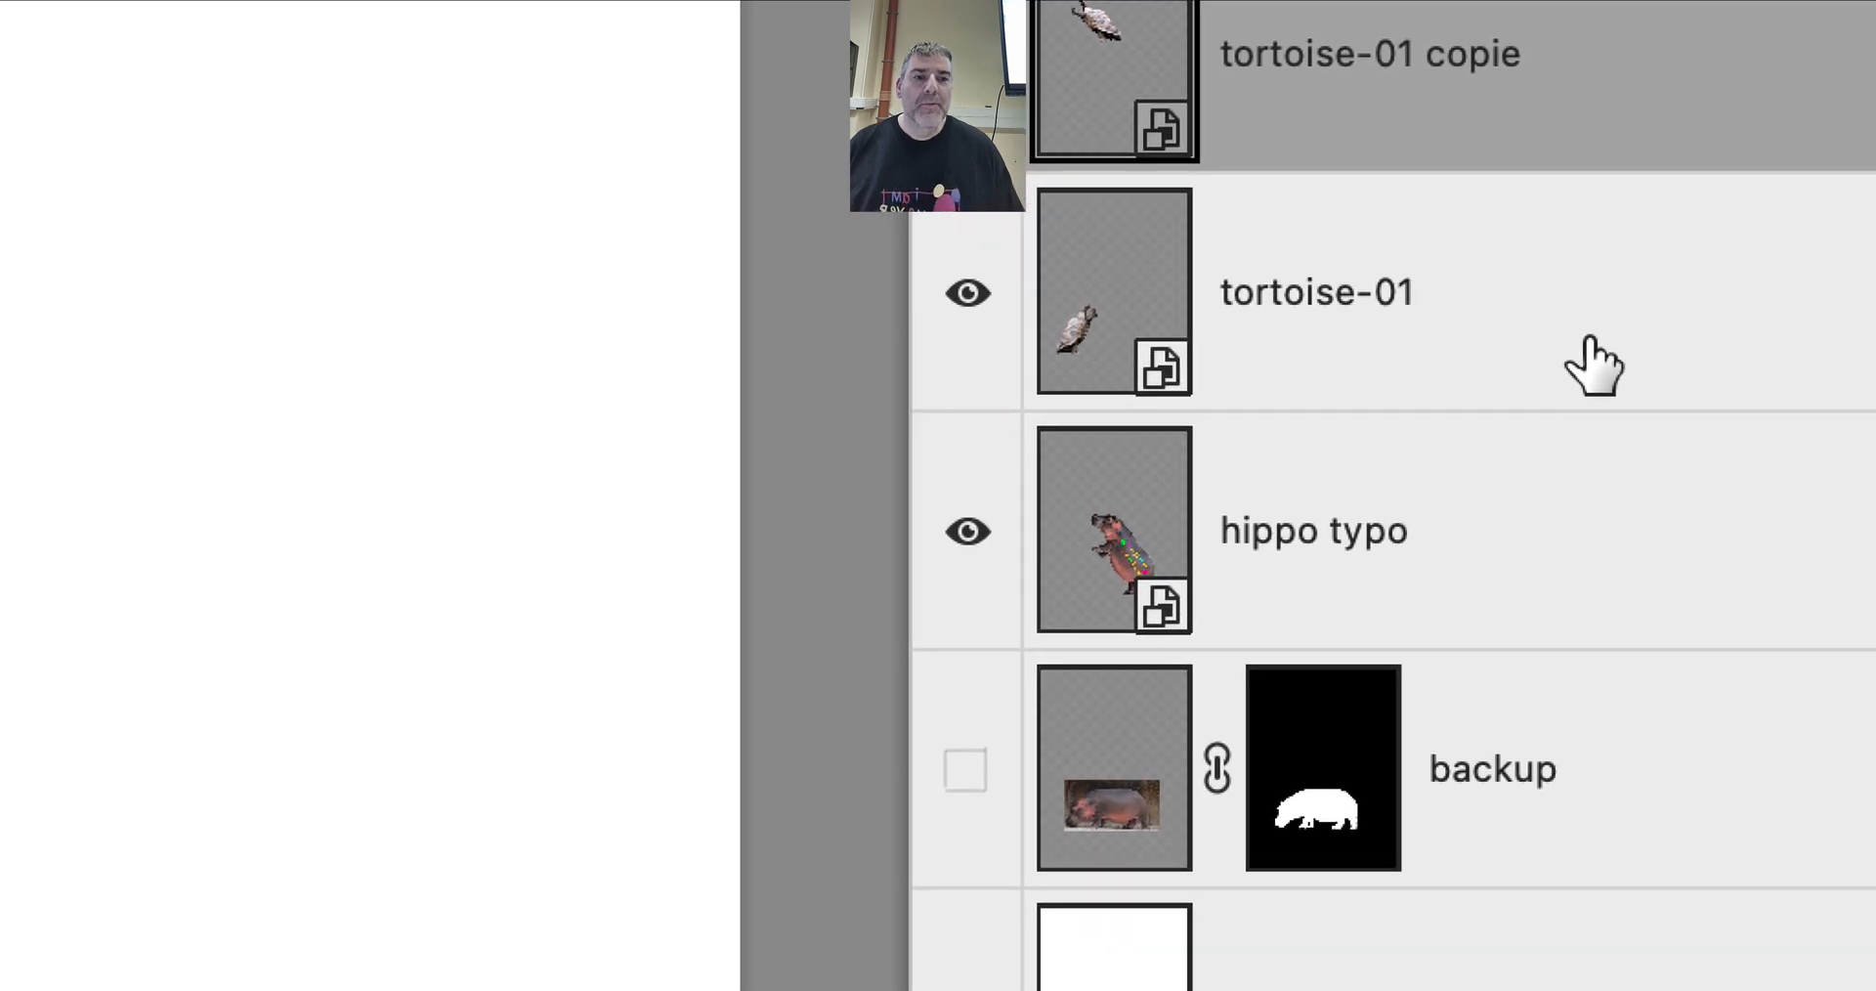
pyautogui.keyDown('shift'); pyautogui.click(1587, 576); pyautogui.keyUp('shift')
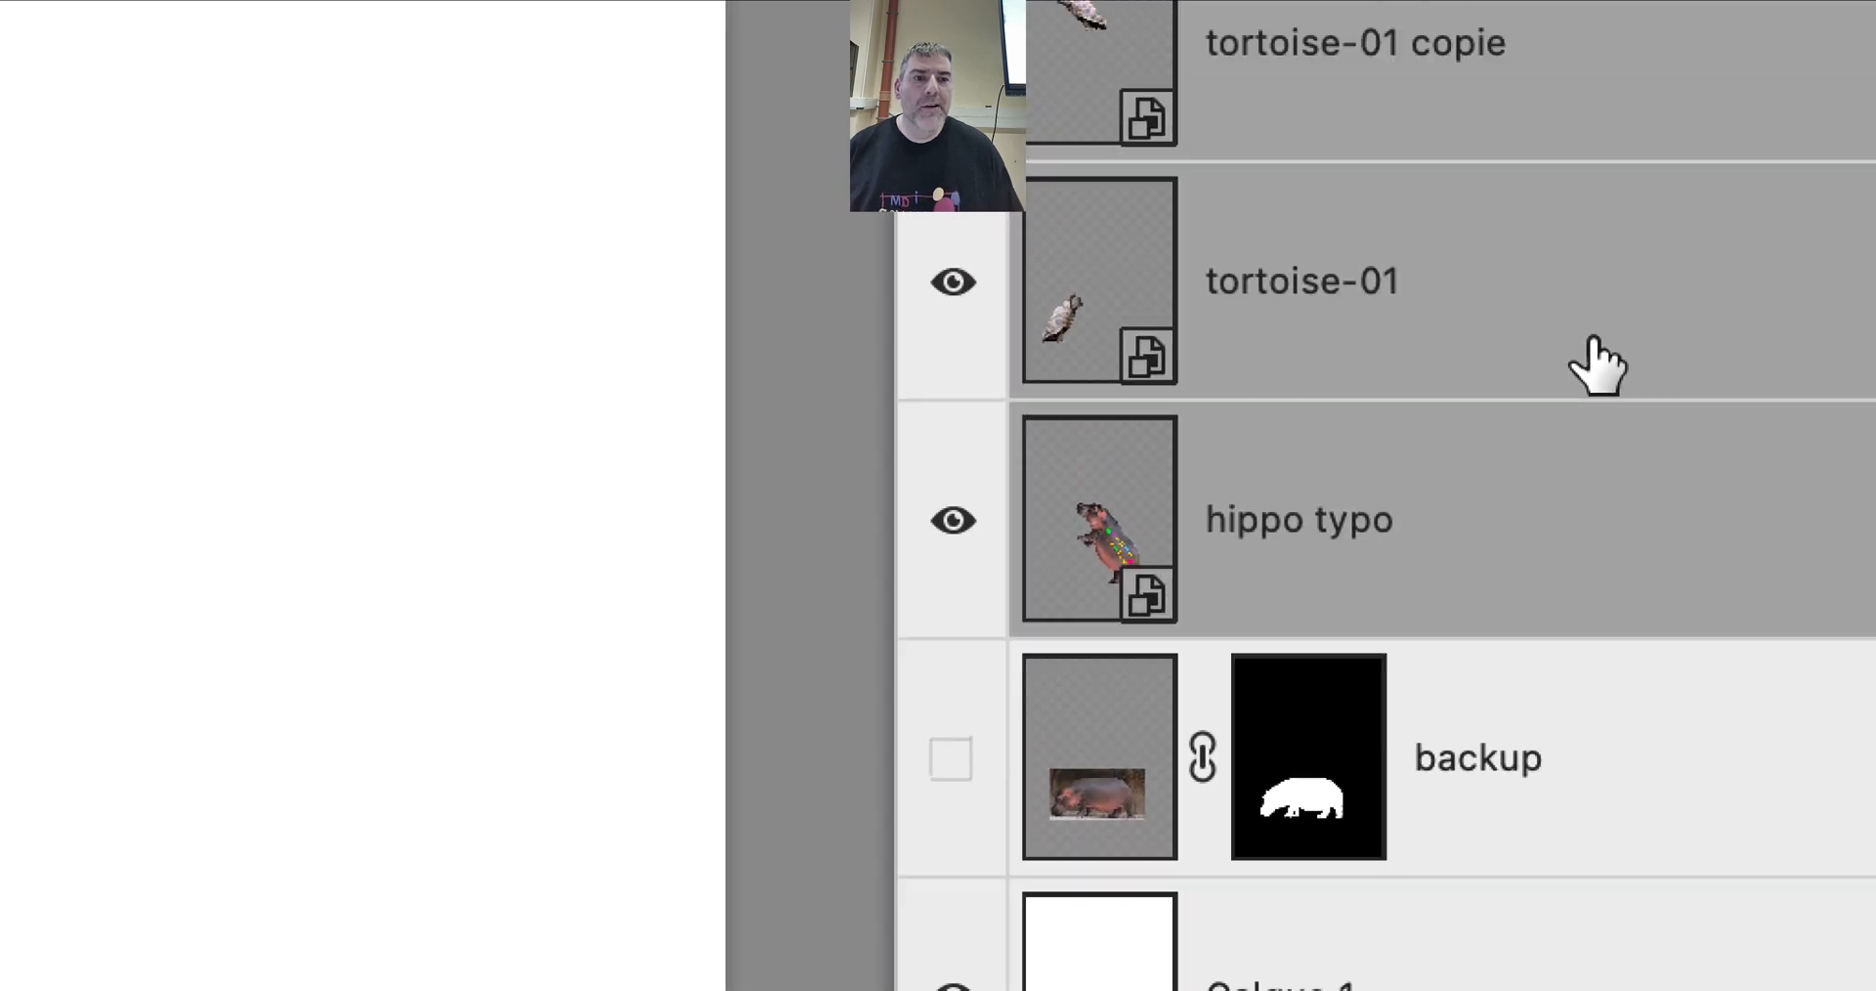
# - Reselect the tortoise-01 copie, tortoise-01 and hippo typo layers together by adding them to the selection individually
pyautogui.click(1592, 302)
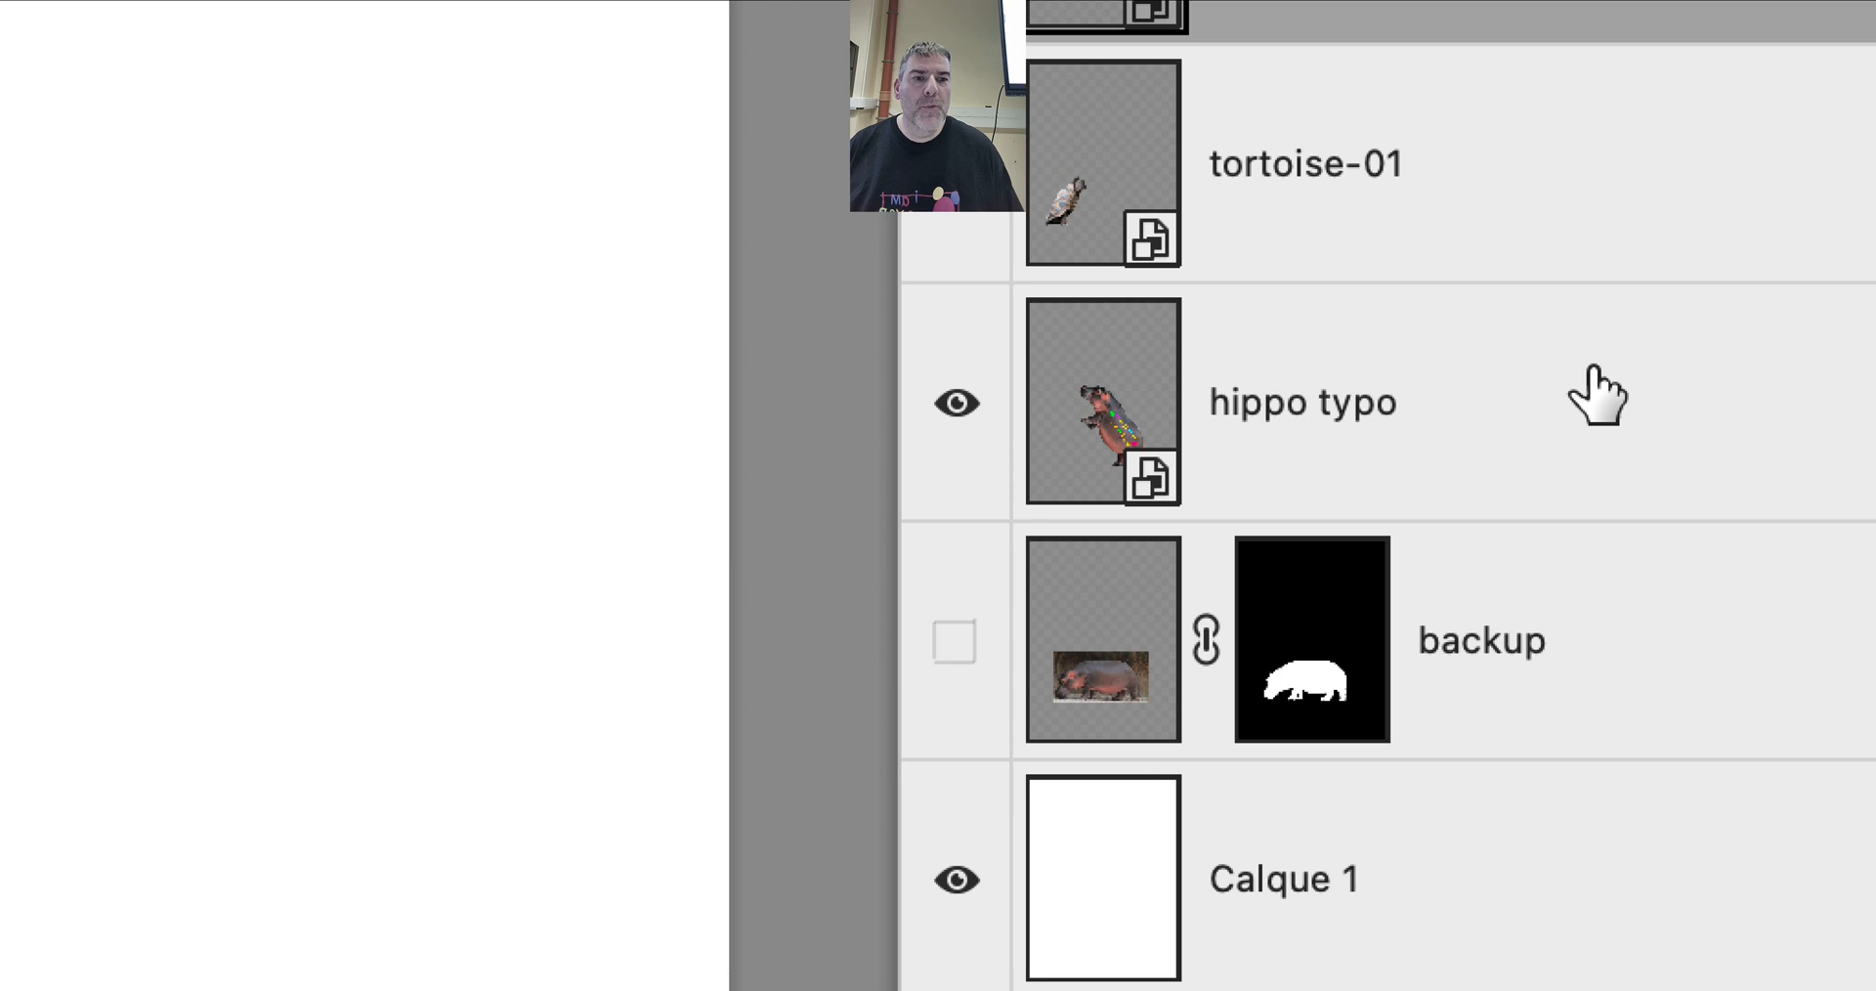
pyautogui.keyDown('super'); pyautogui.click(1598, 449); pyautogui.keyUp('super')
pyautogui.keyDown('super'); pyautogui.click(1598, 235); pyautogui.keyUp('super')
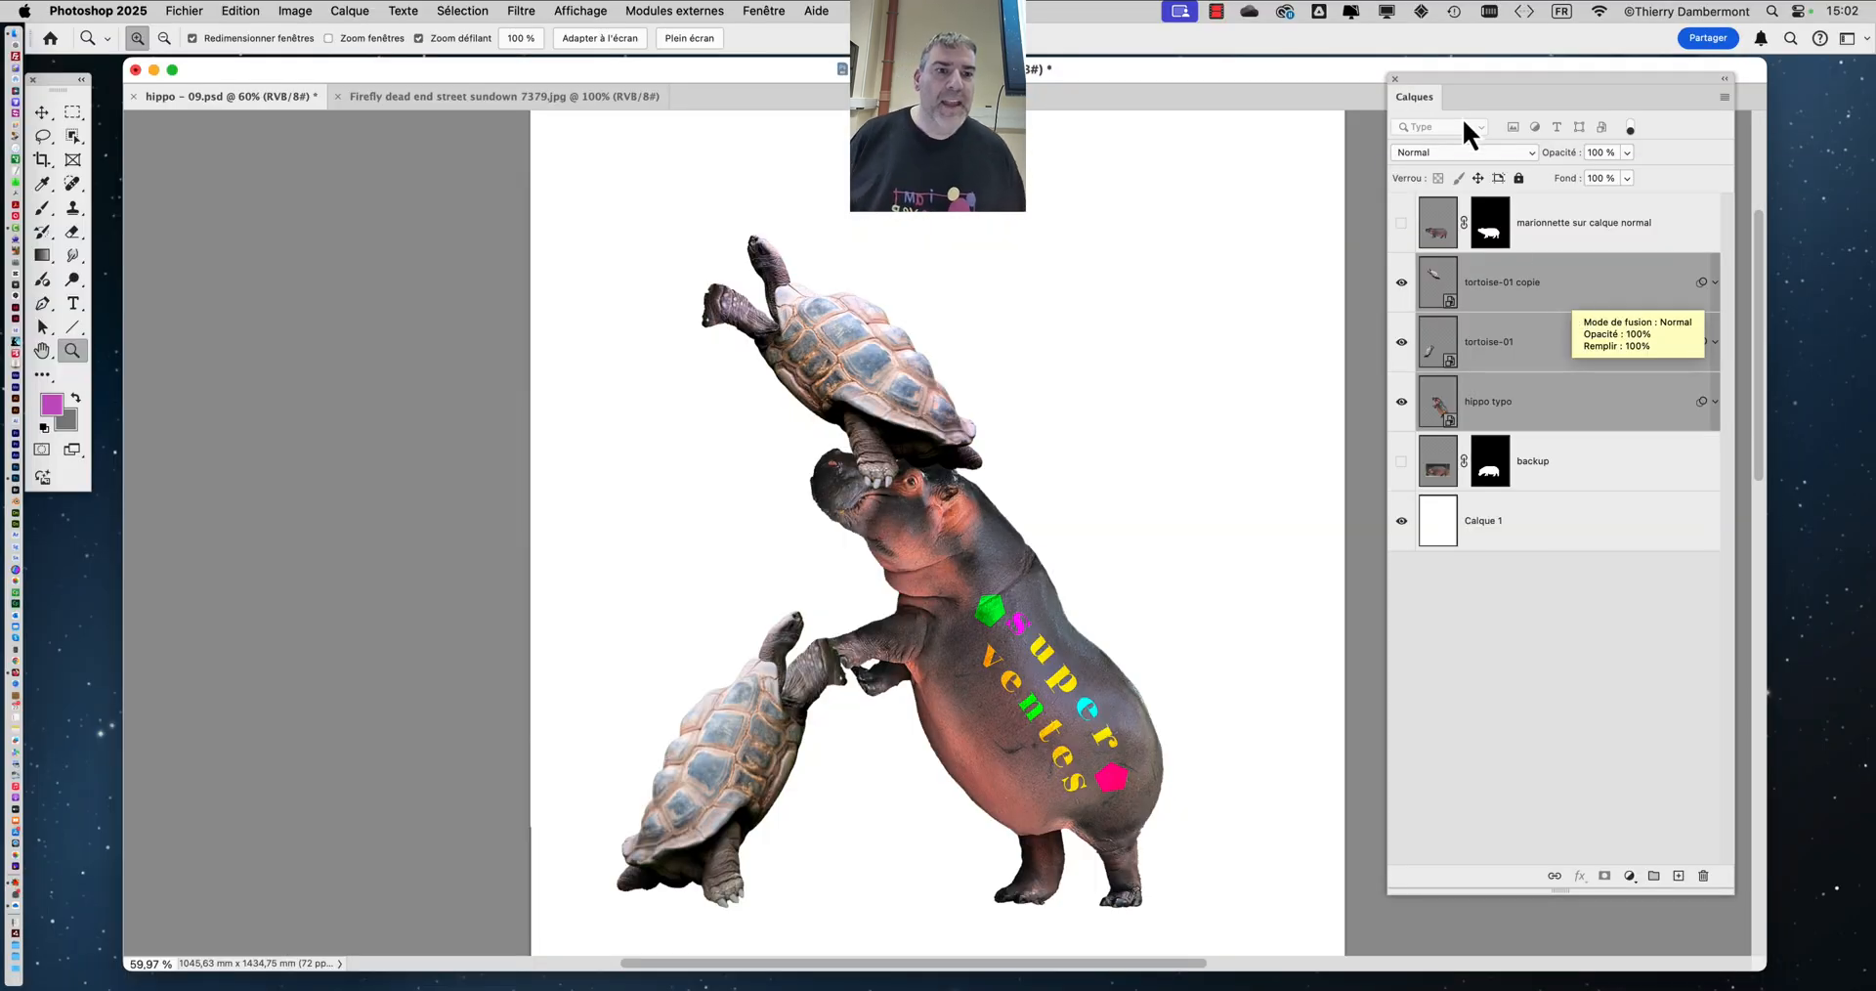
# - Reposition and resize the Layers panel, and put the three selected layers into a new group
pyautogui.moveTo(1433, 82); pyautogui.dragTo(1334, 50)
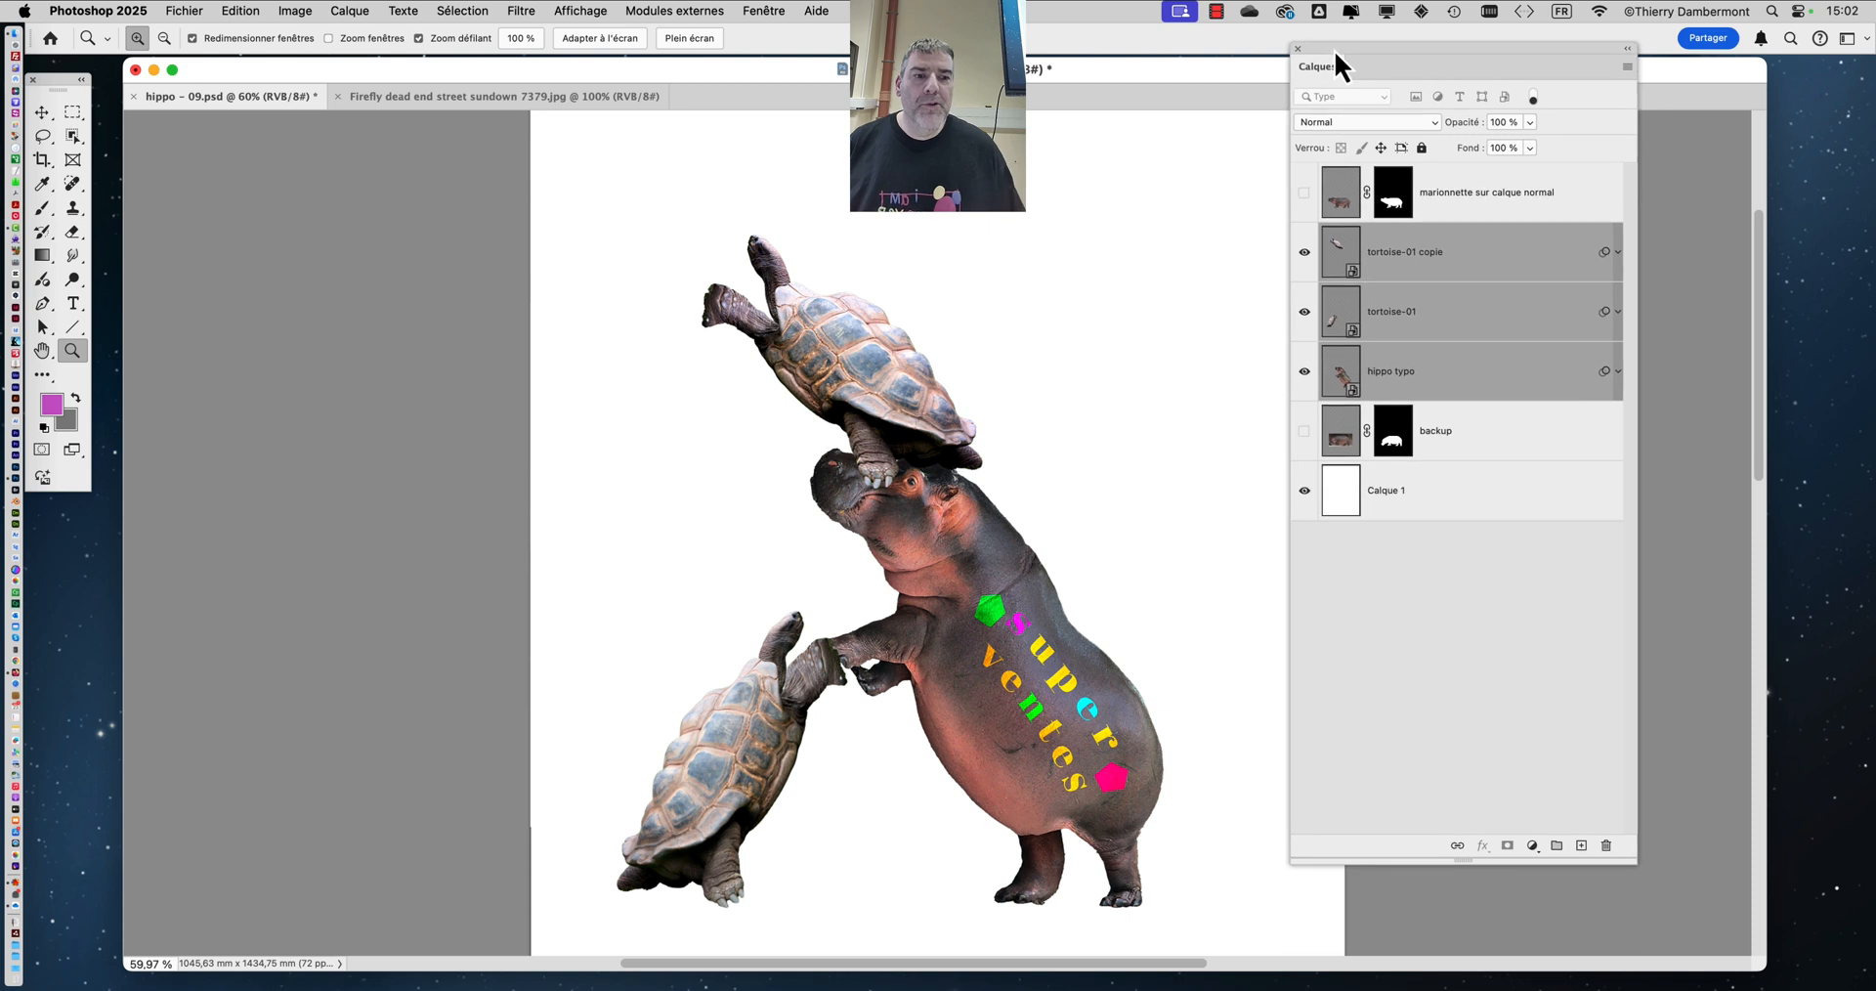
pyautogui.moveTo(1661, 828); pyautogui.dragTo(1754, 722)
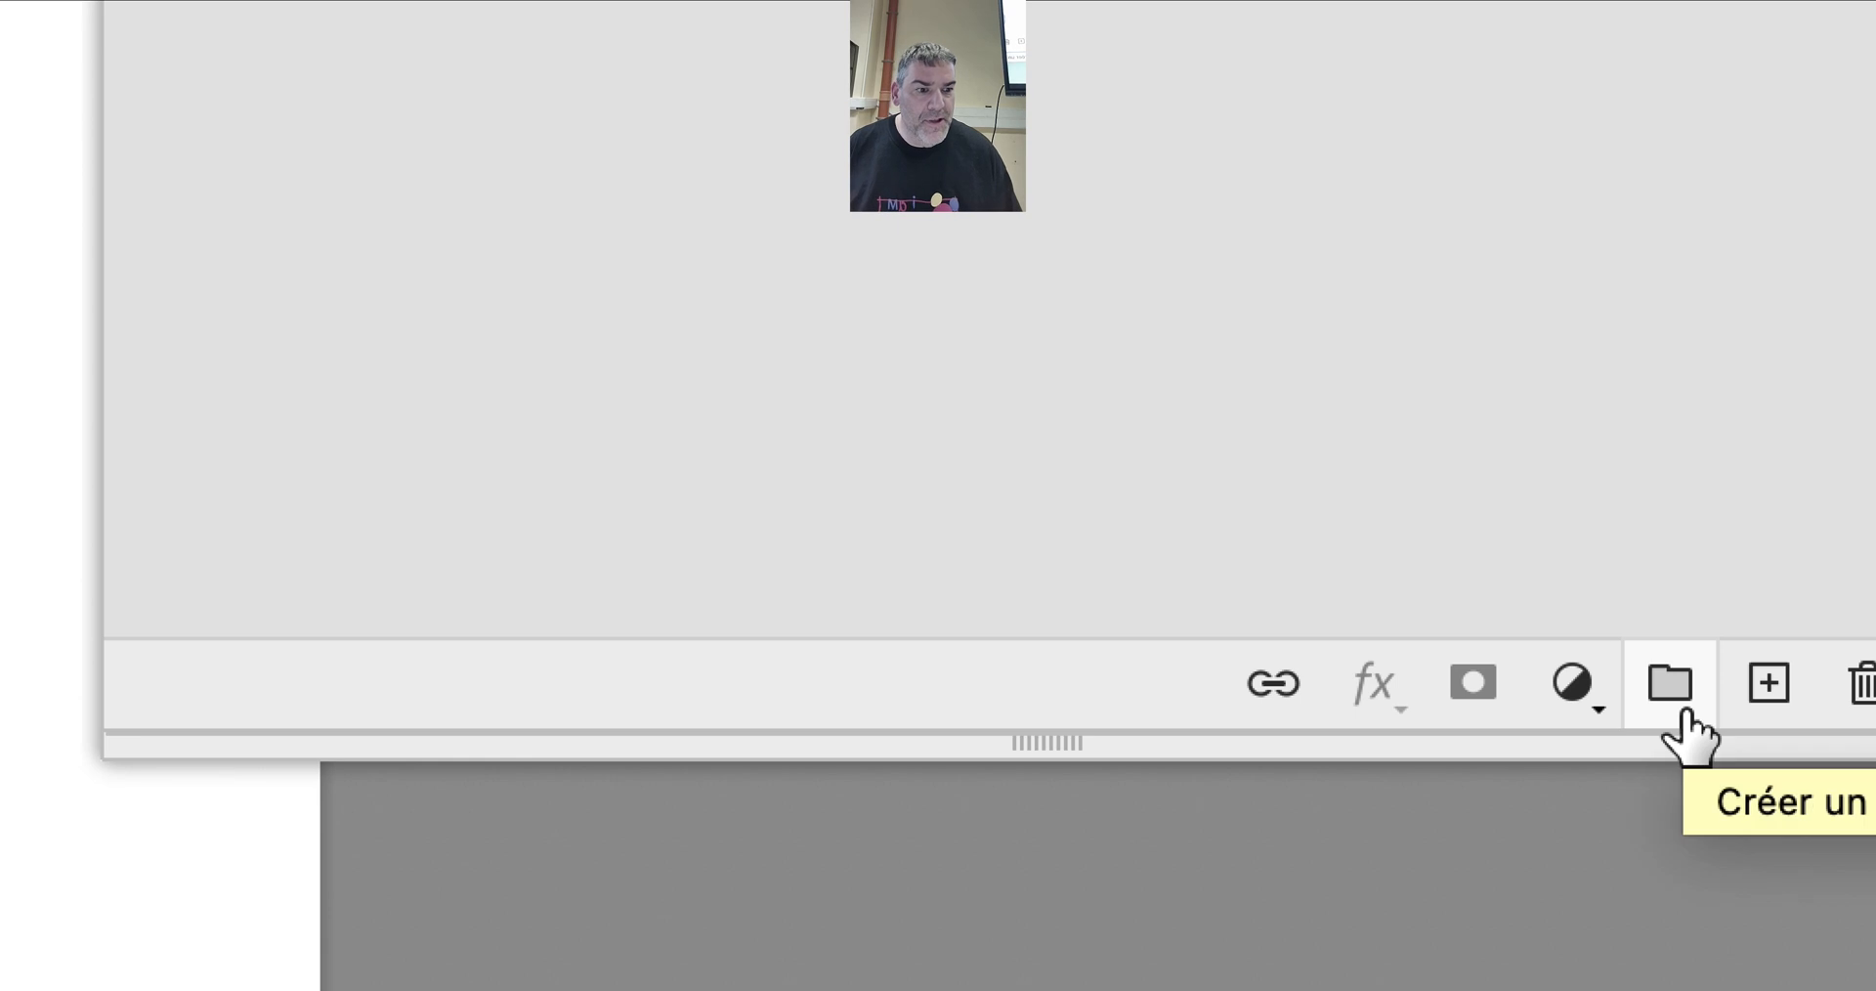
pyautogui.click(1671, 684)
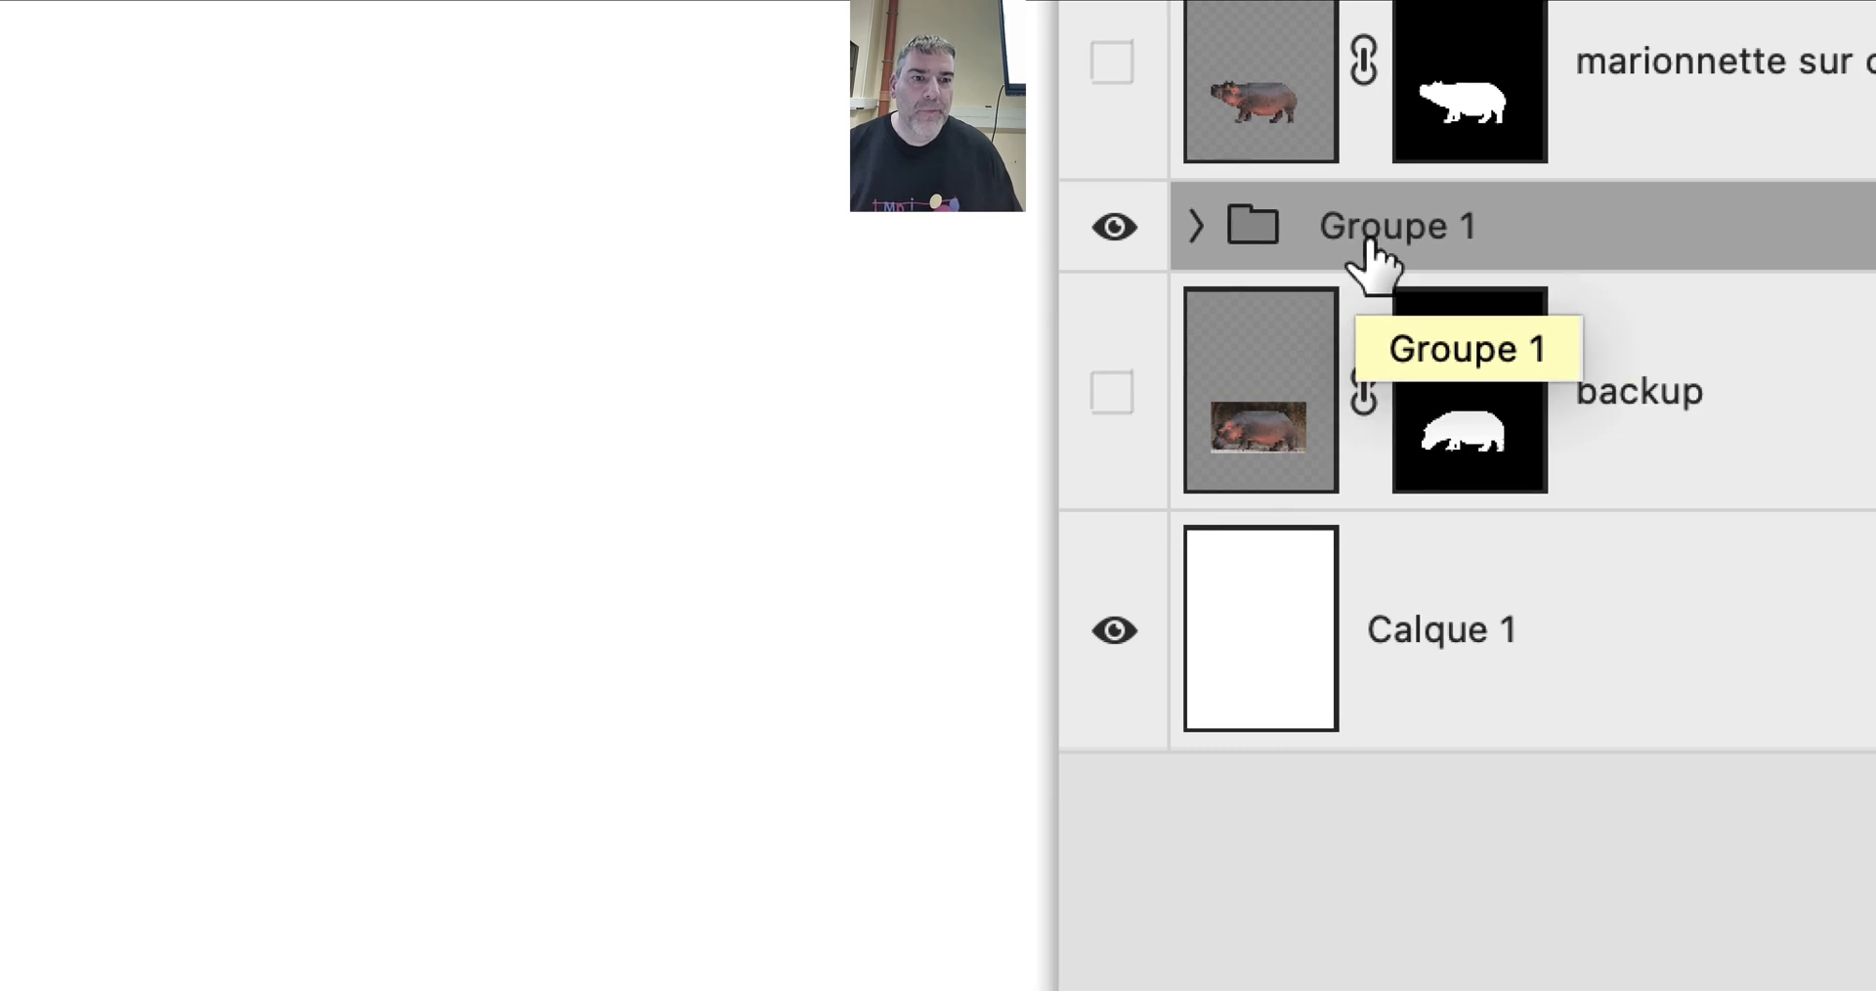
# - Rename the new group as deux tortues et un hippo, and expand and collapse it to check its layers
pyautogui.doubleClick(1368, 239)
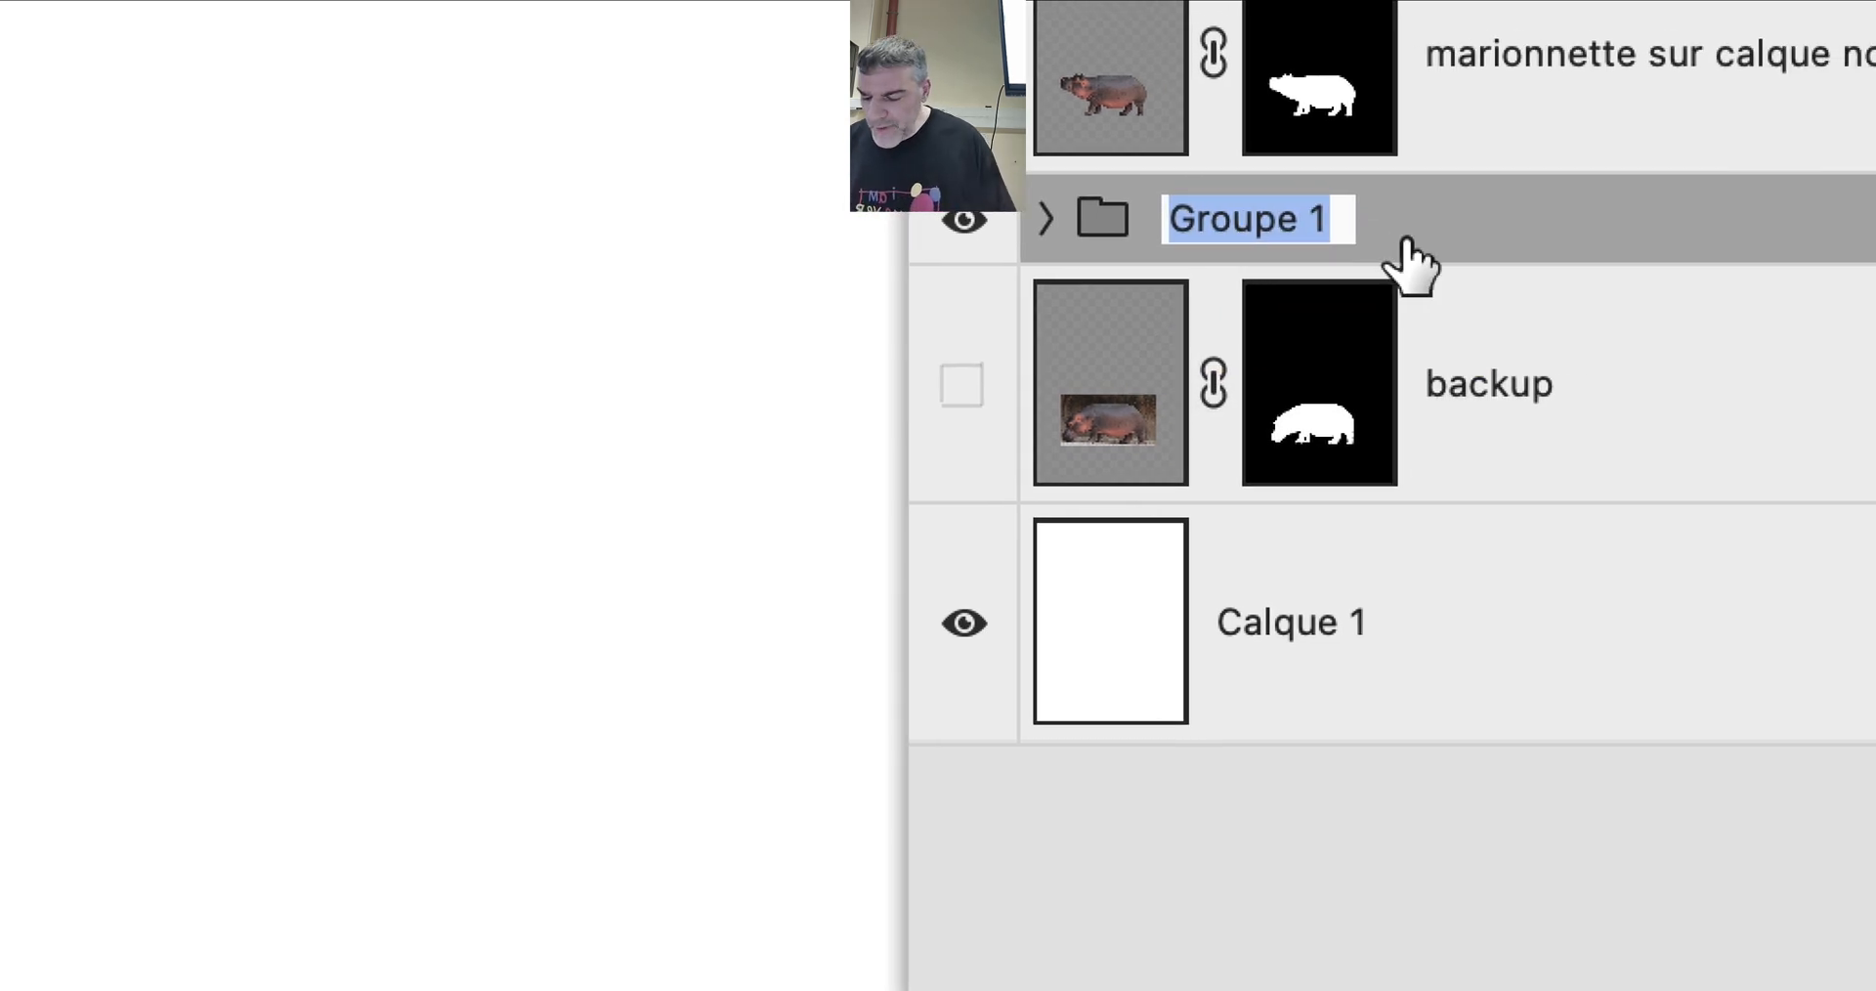
pyautogui.write('deux t')
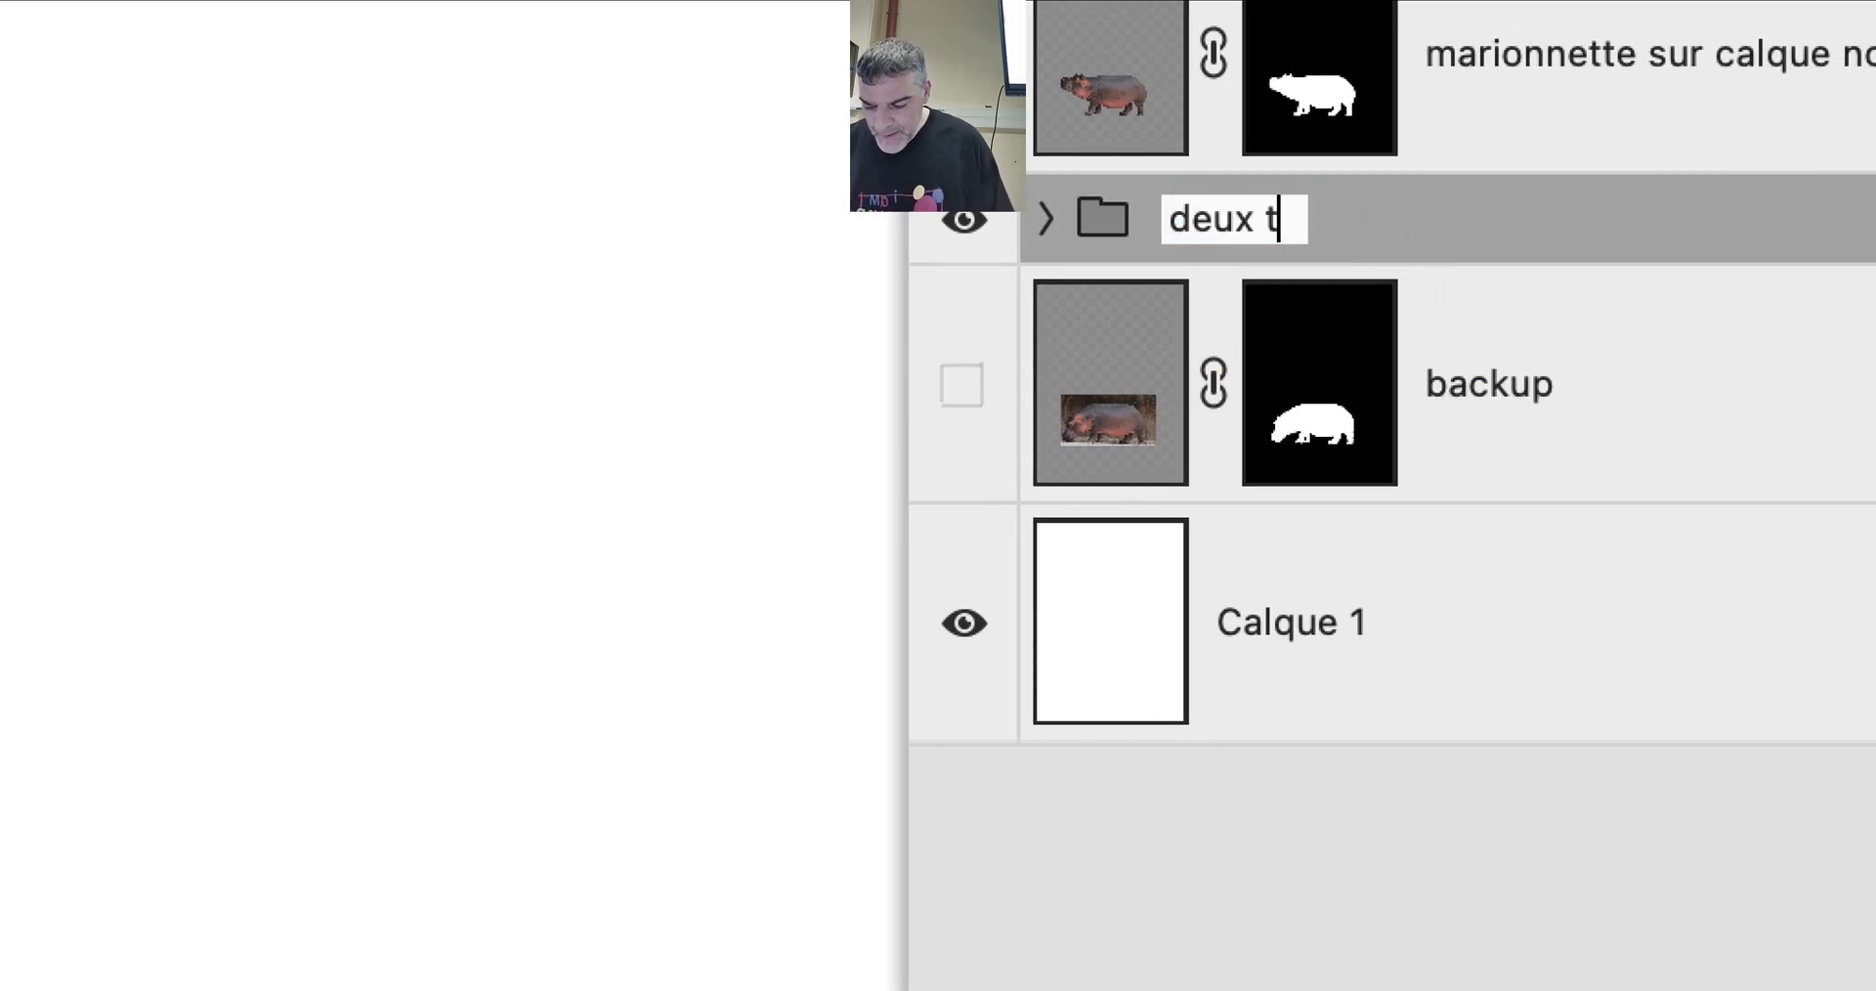
pyautogui.write('ortues et un hippo')
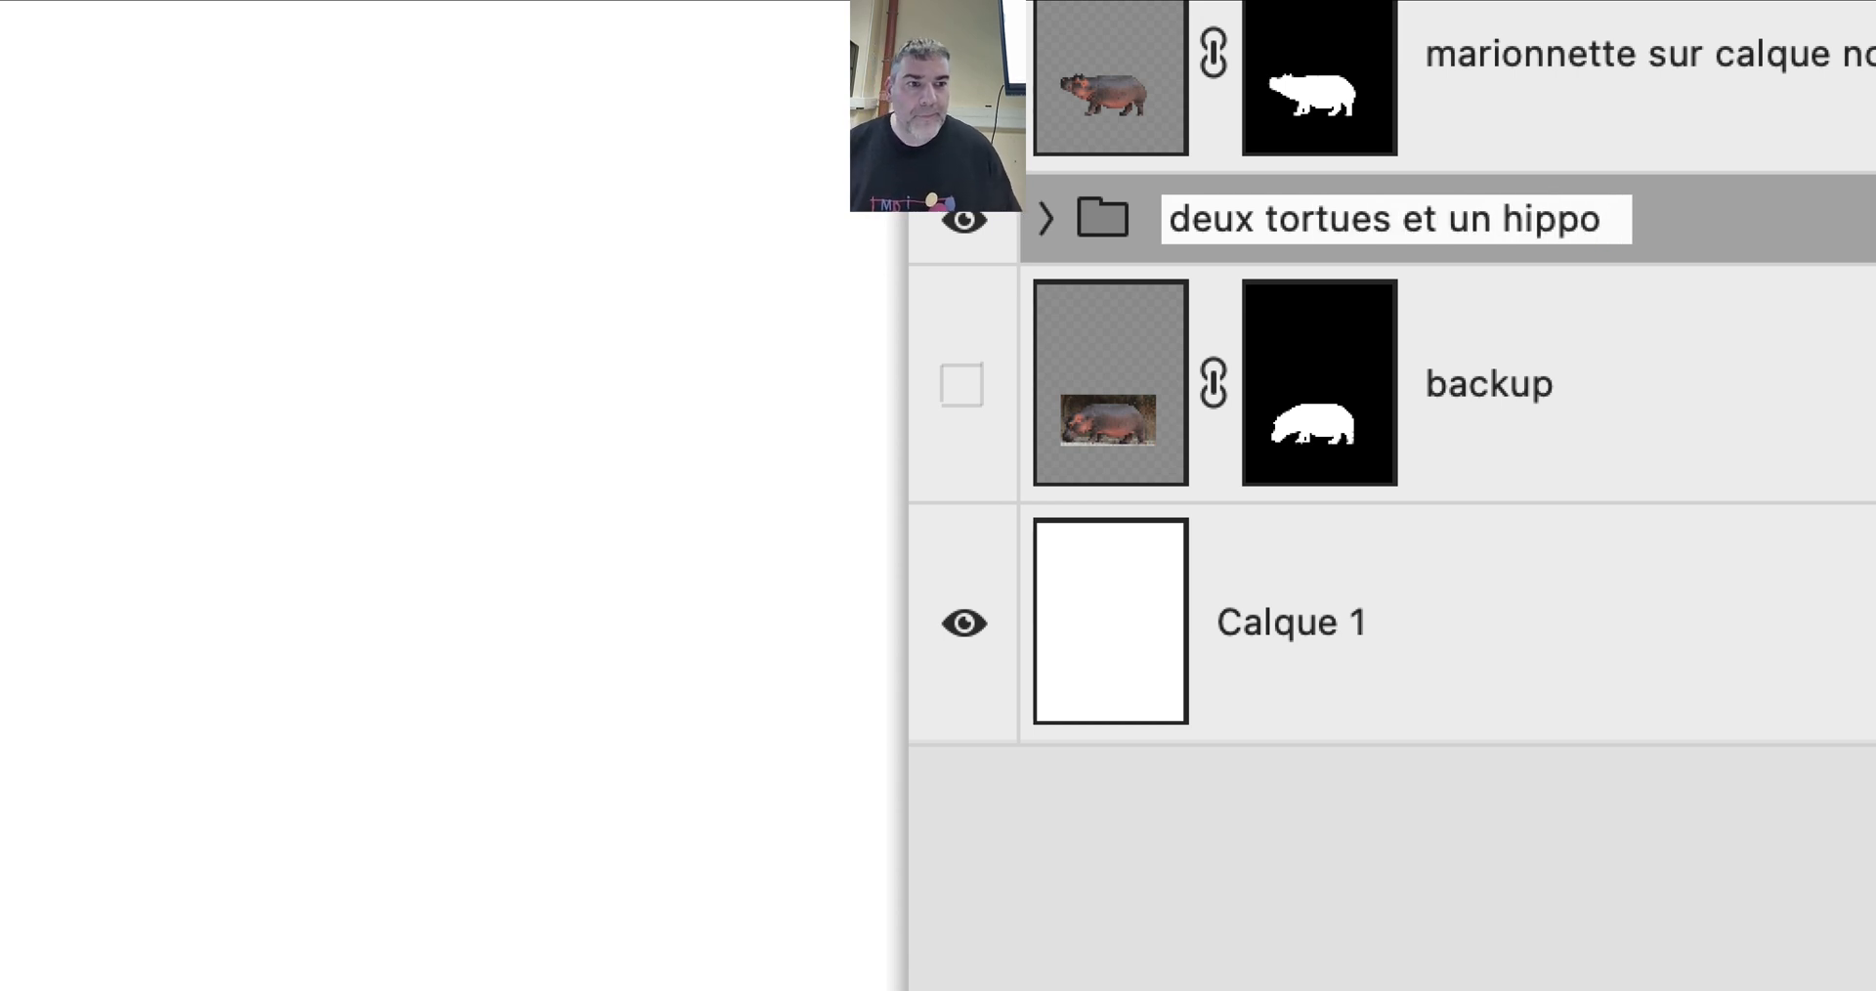
pyautogui.press('Return')
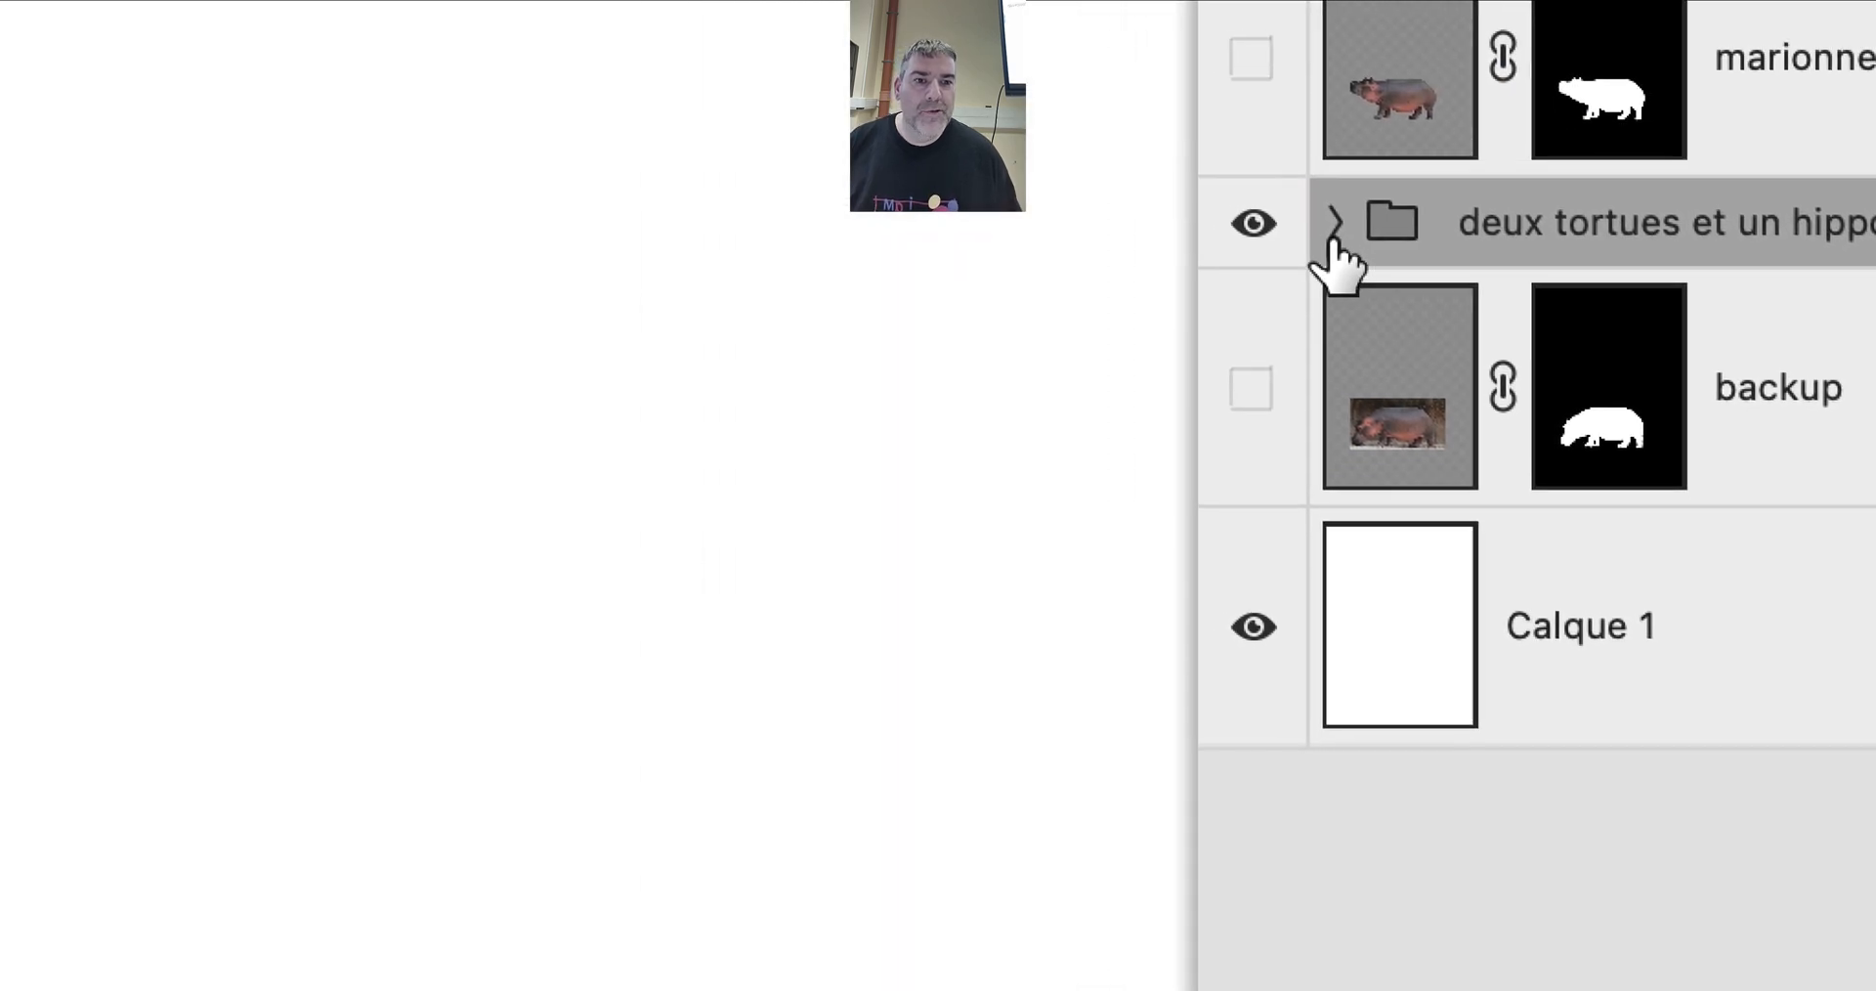
pyautogui.click(1334, 223)
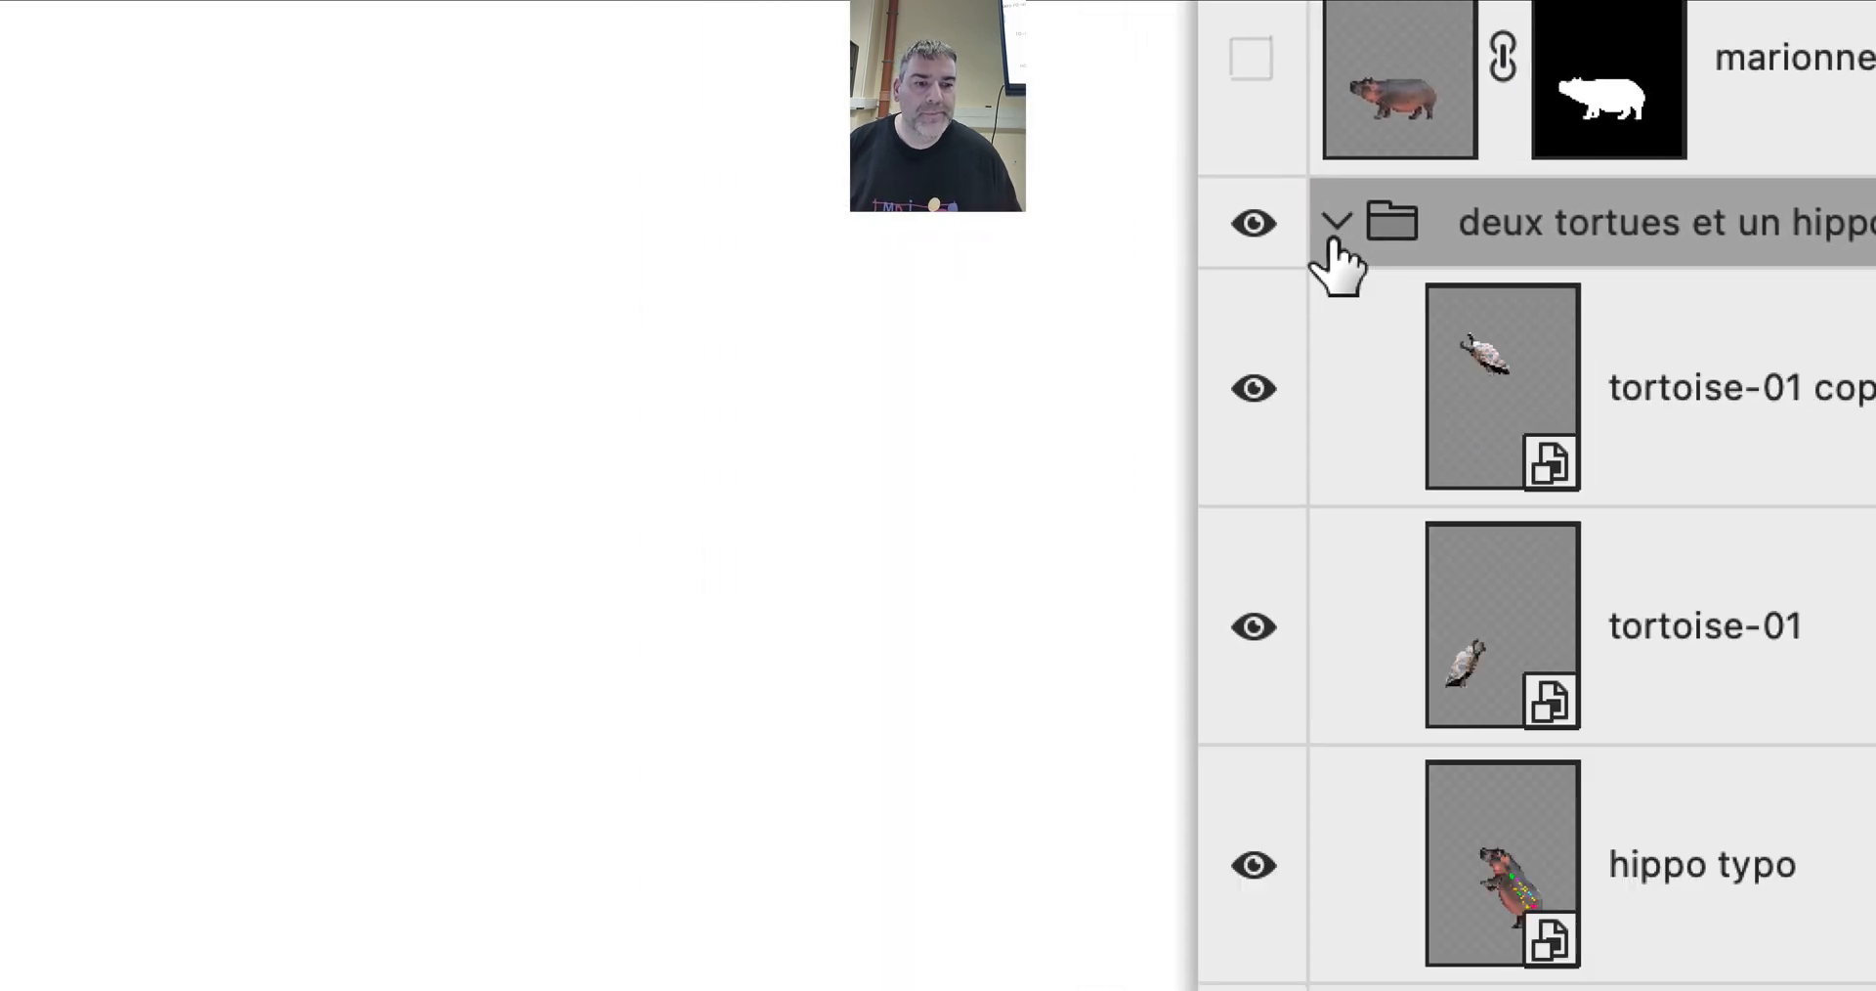
pyautogui.click(1333, 230)
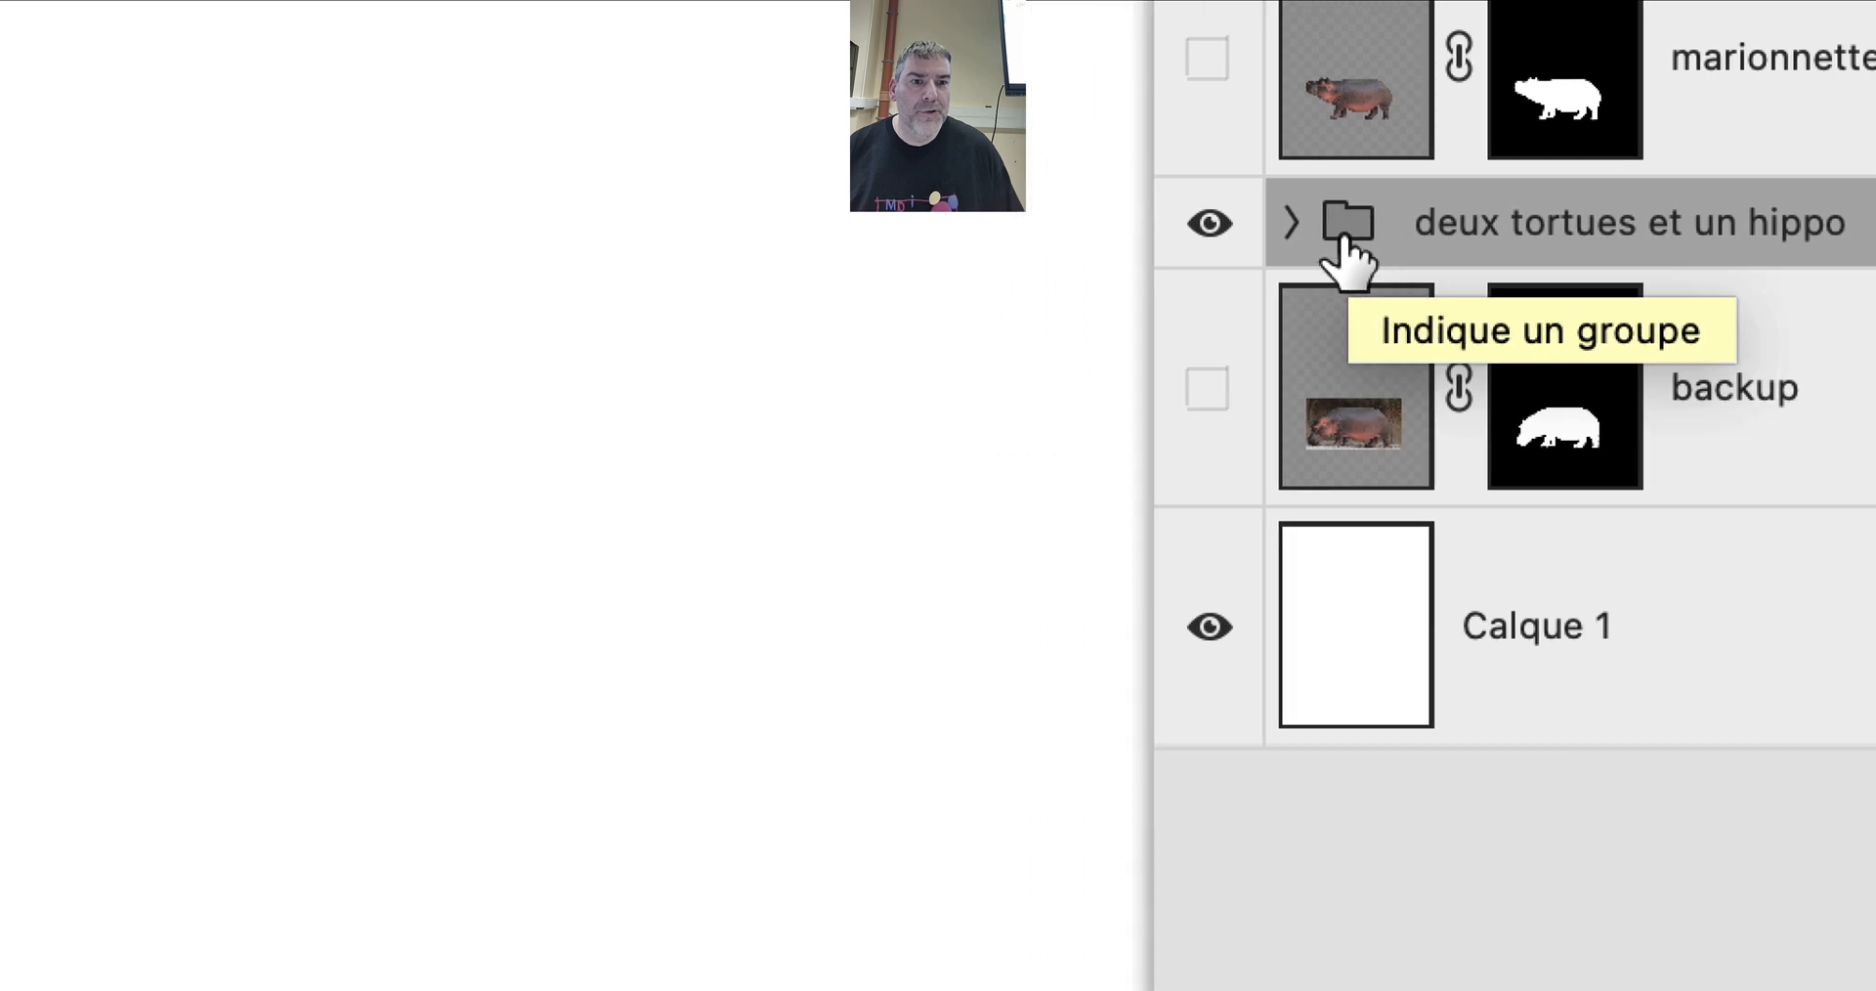
# - Copy the deux tortues et un hippo group from hippo – 09.psd into the Firefly dead end street sundown 7379.jpg document
pyautogui.moveTo(1345, 245); pyautogui.dragTo(1362, 251)
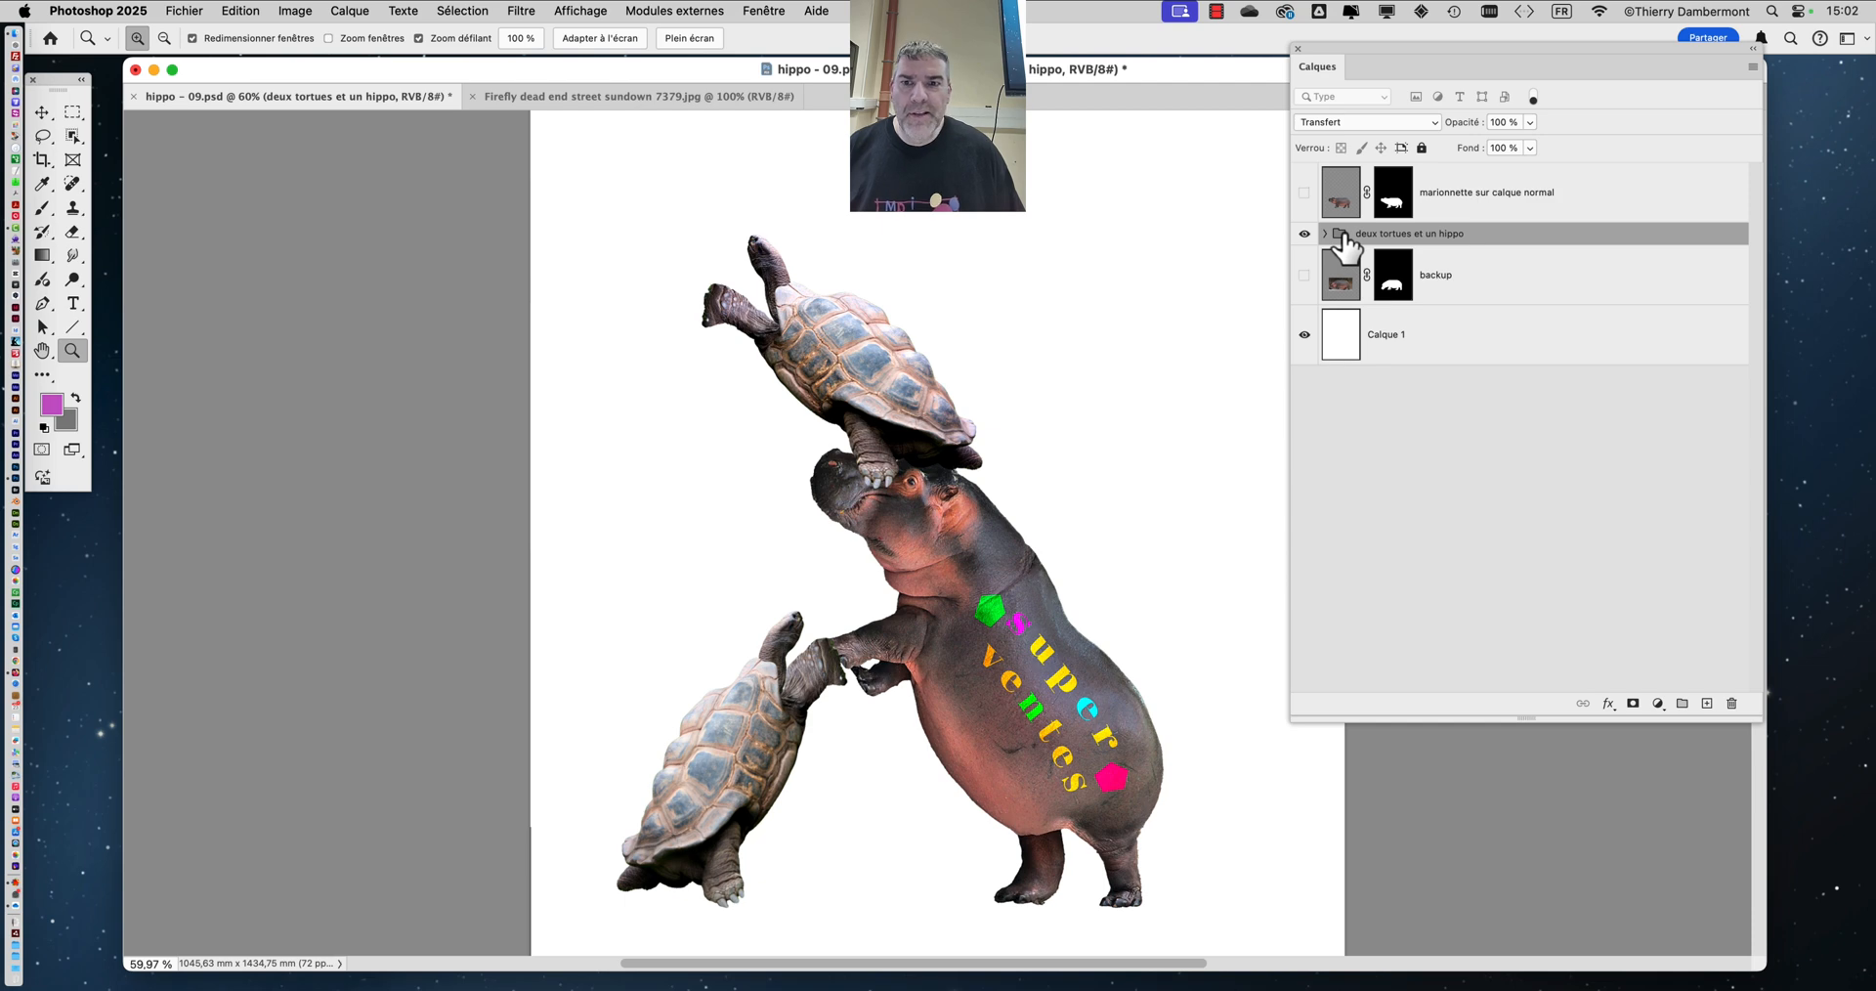
pyautogui.moveTo(1344, 246); pyautogui.dragTo(570, 101)
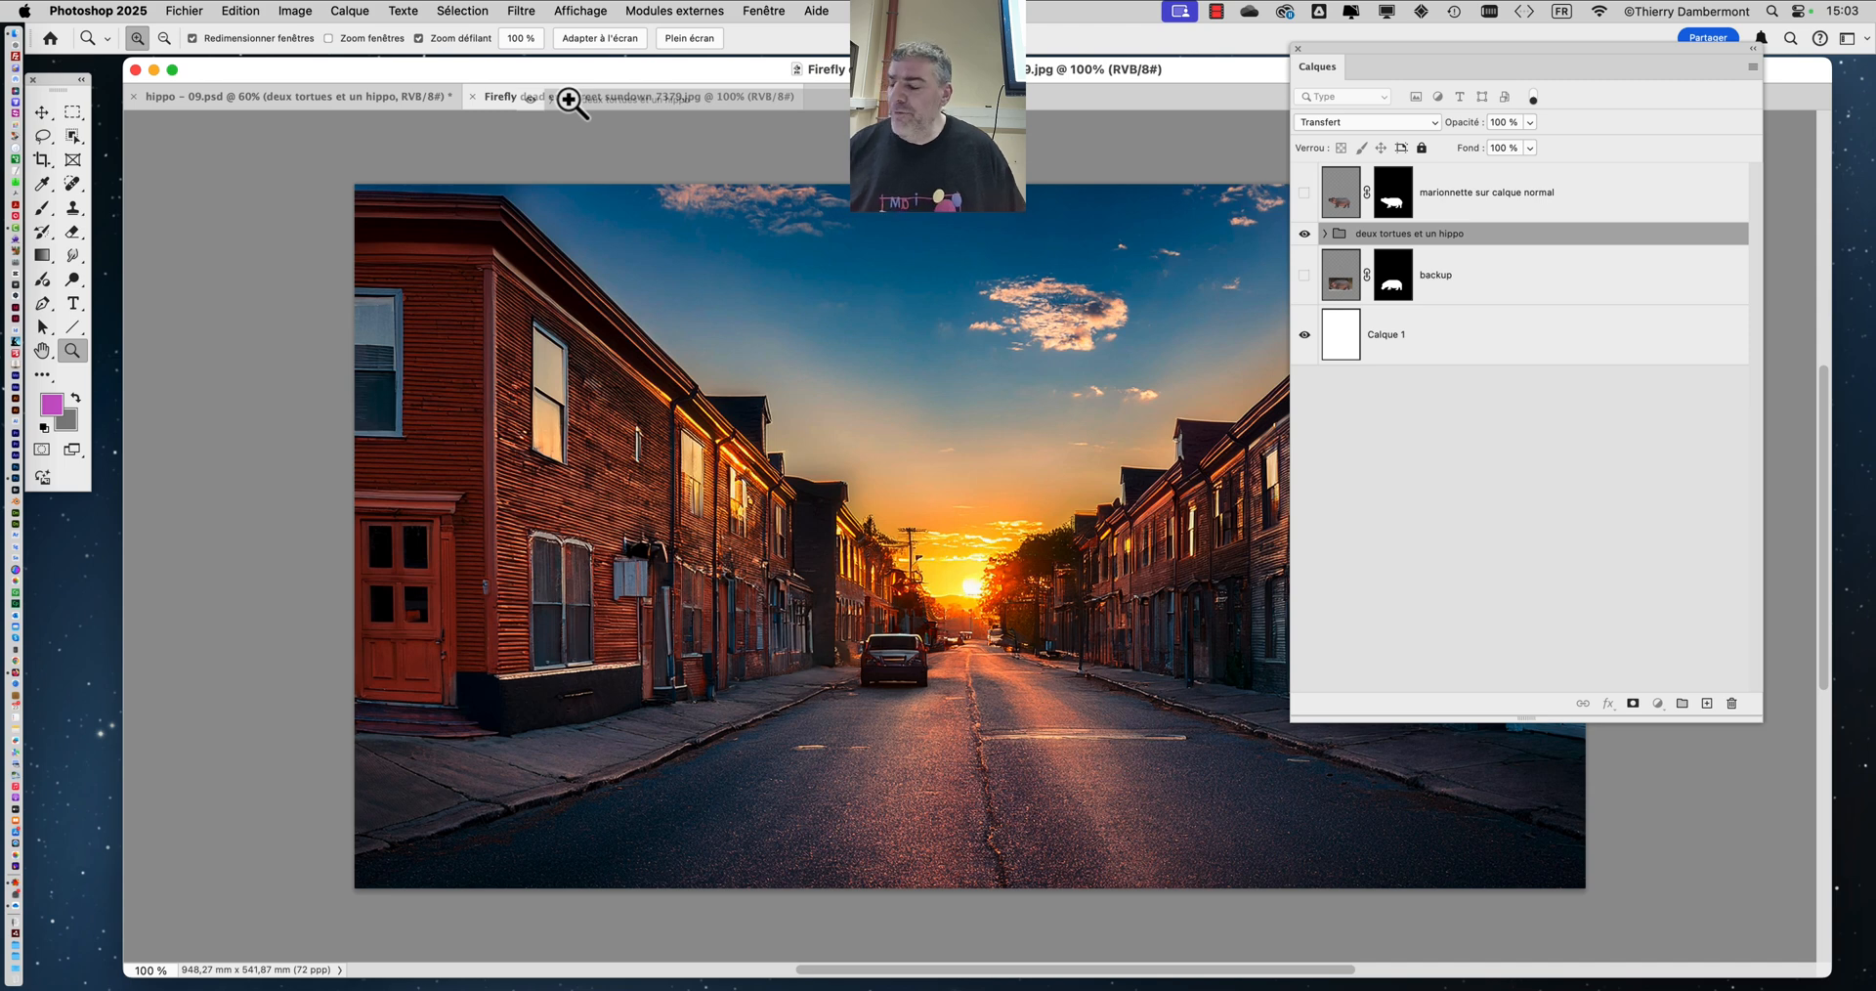
pyautogui.moveTo(569, 101); pyautogui.dragTo(978, 445)
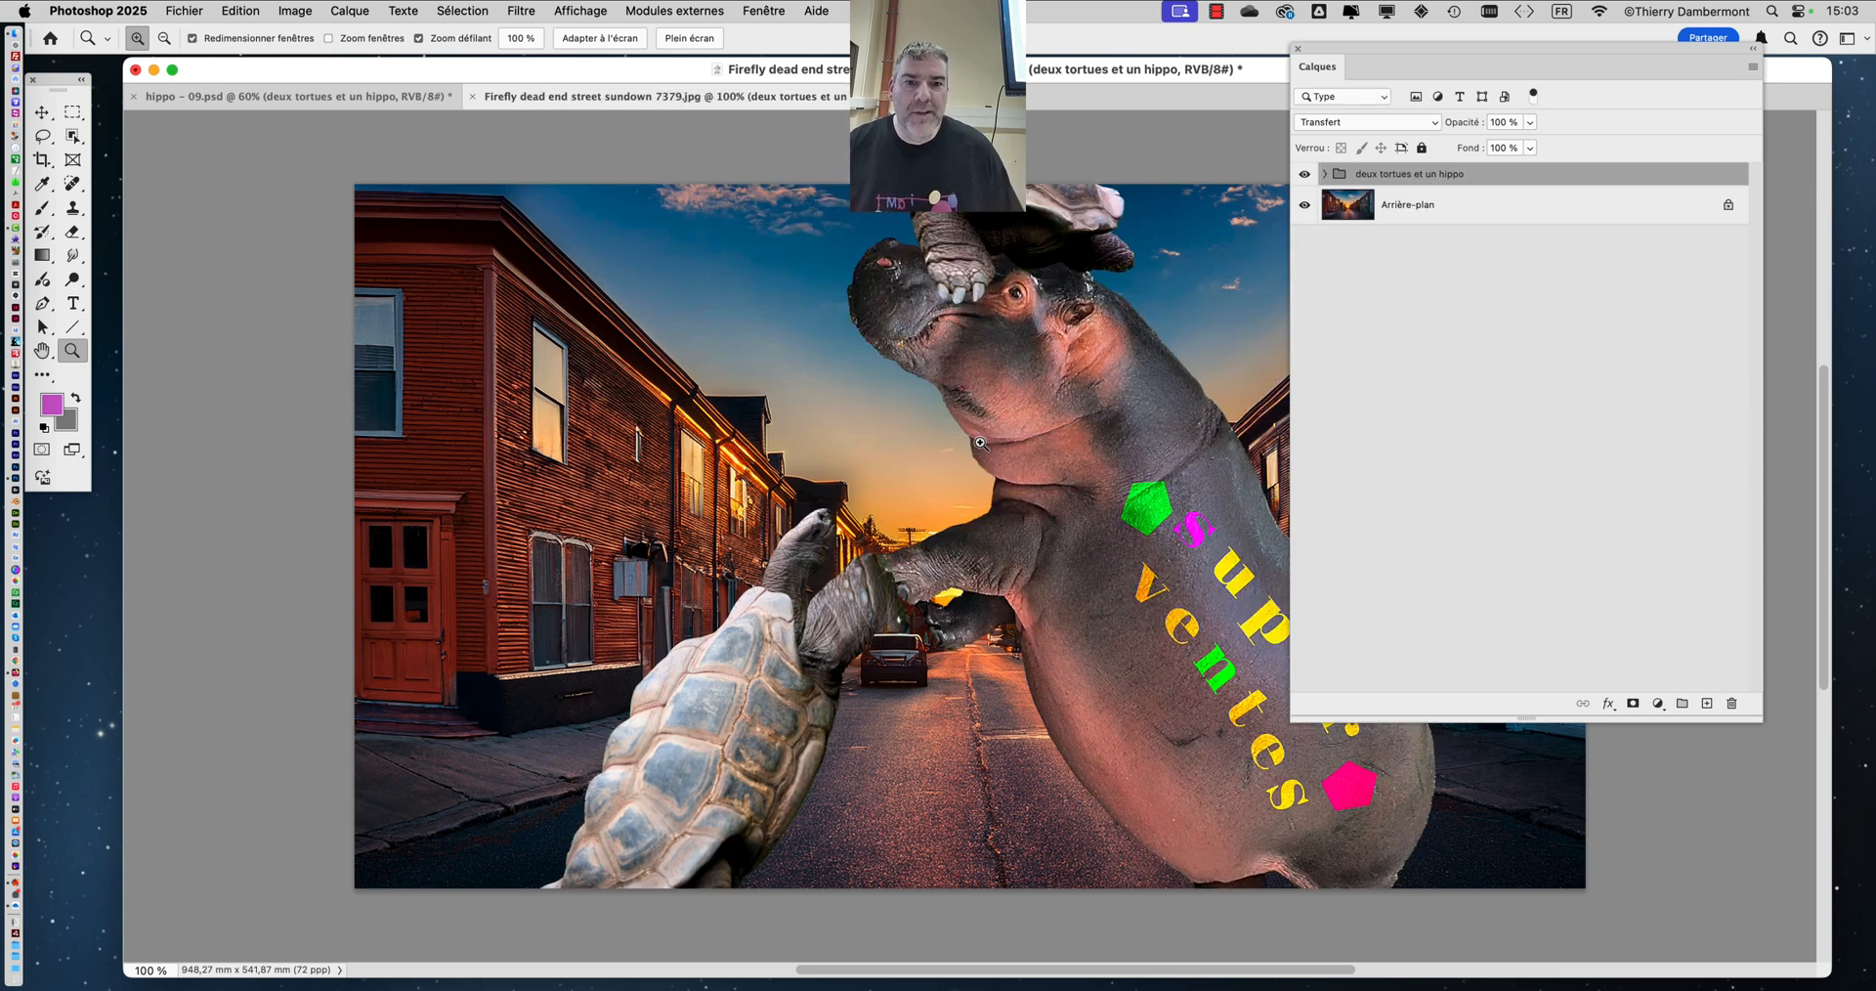
# - Undo the group copy in the Firefly street document and return to hippo – 09.psd
pyautogui.click(256, 12)
pyautogui.click(260, 55)
pyautogui.click(274, 98)
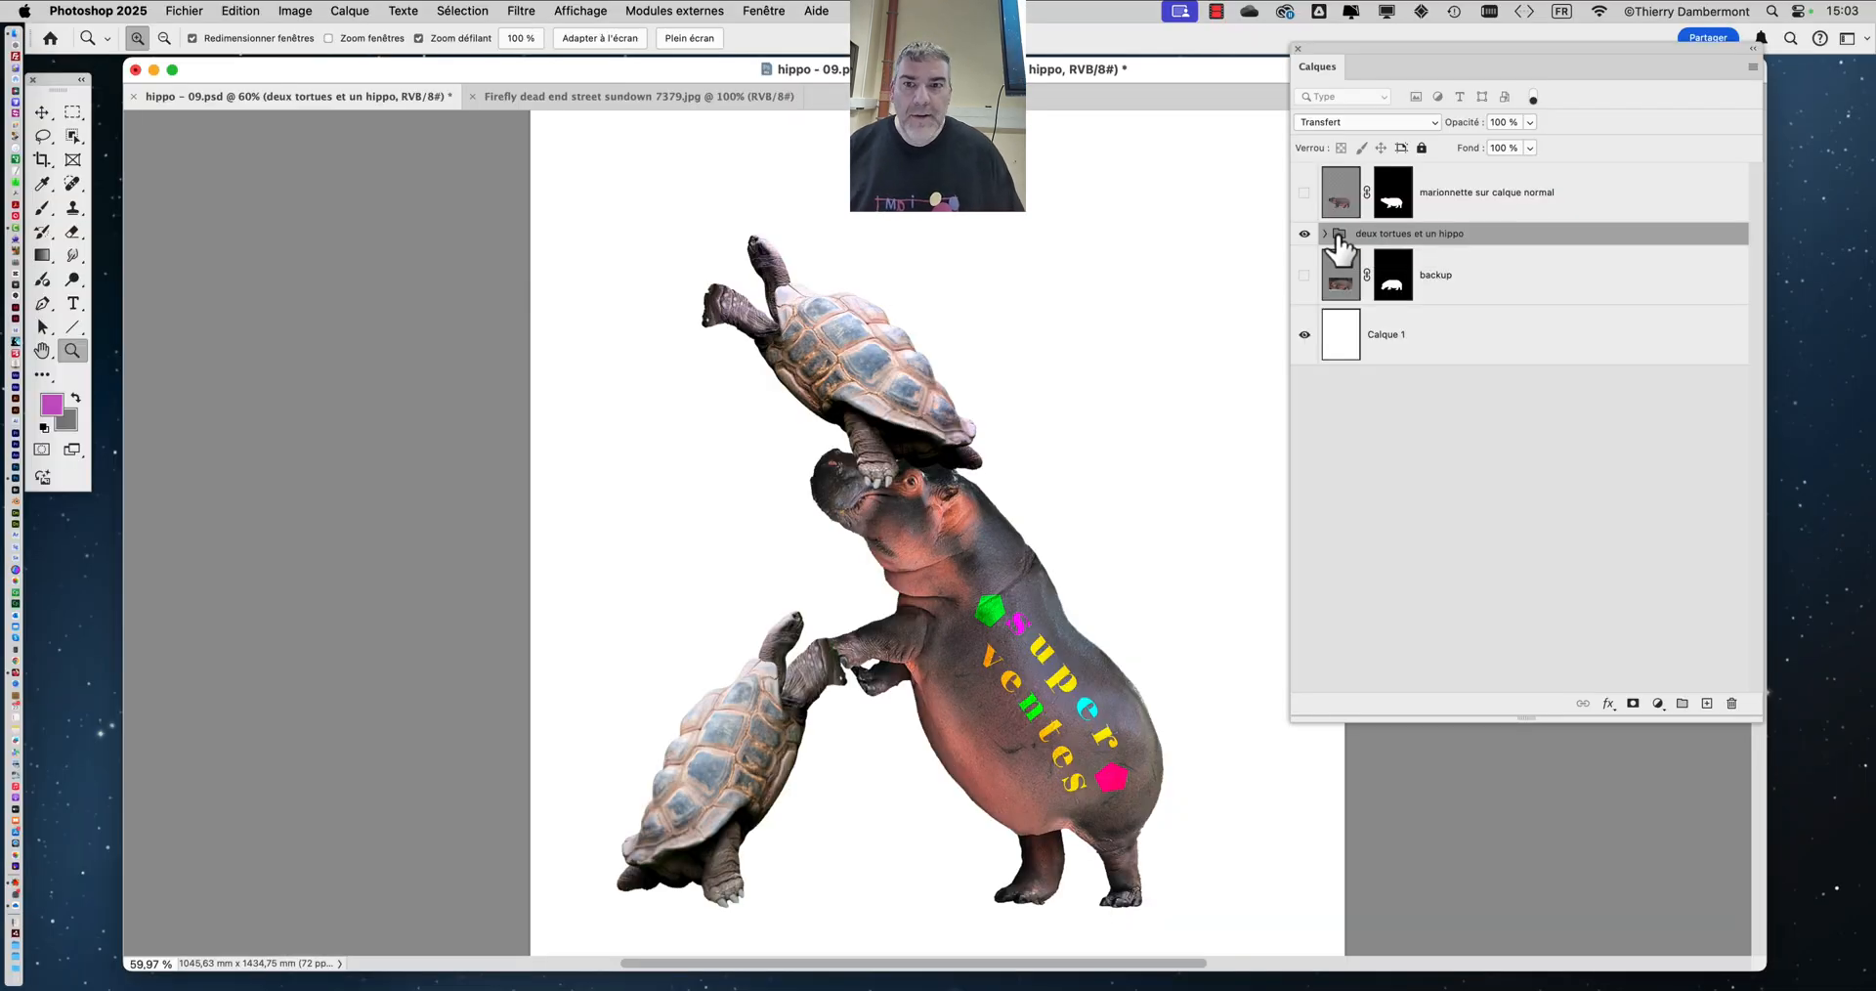
# - Copy the deux tortues et un hippo group into the Firefly street document again and check the layers it contains
pyautogui.moveTo(1341, 256); pyautogui.dragTo(878, 391)
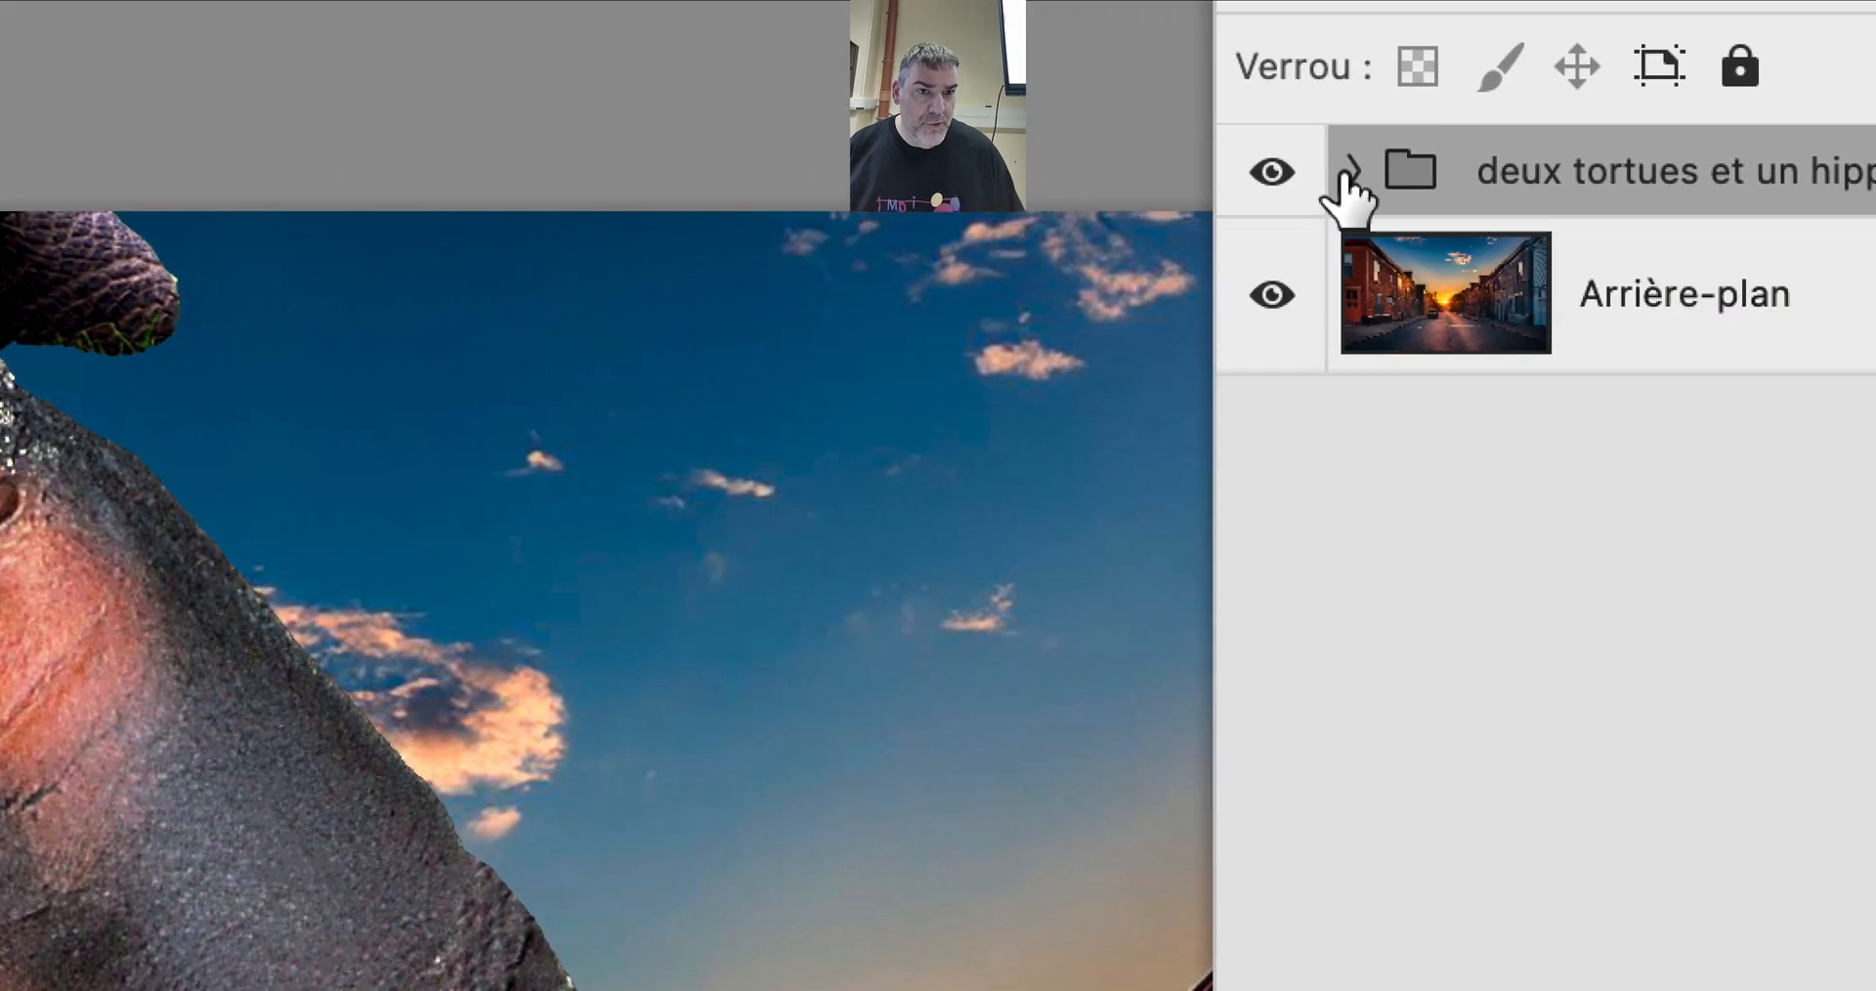
pyautogui.click(1349, 176)
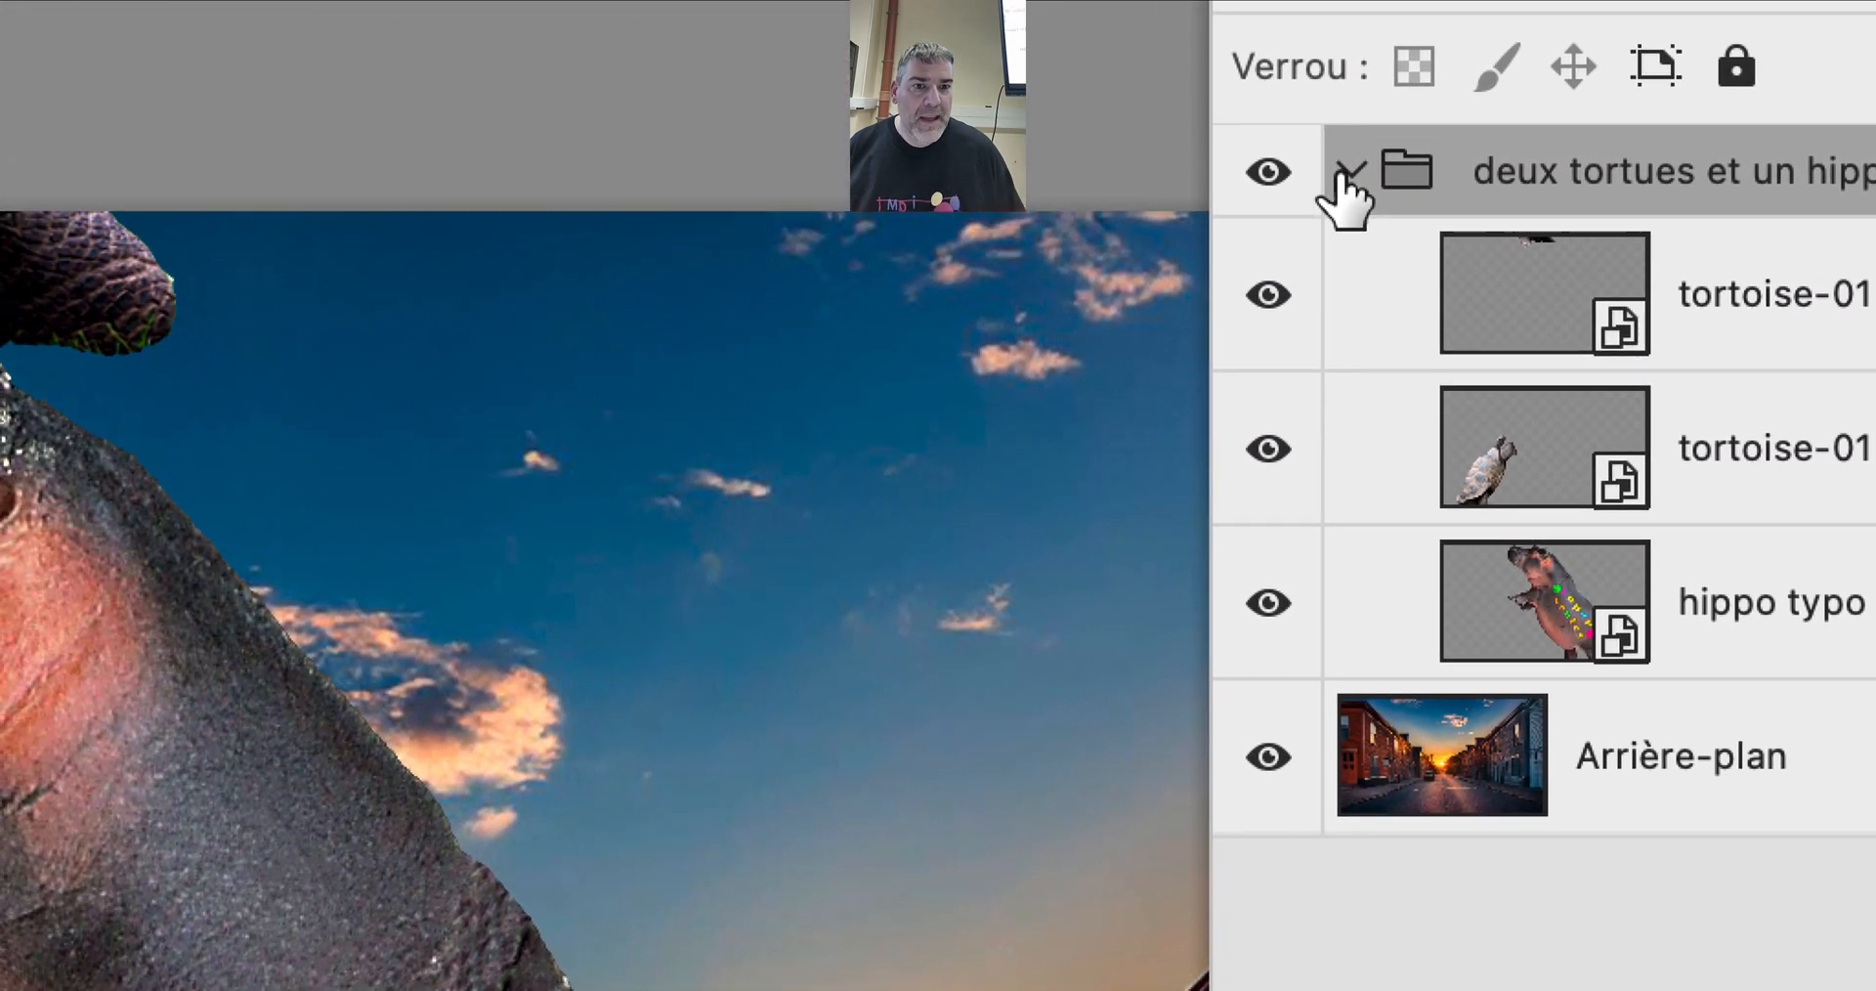
pyautogui.click(1345, 174)
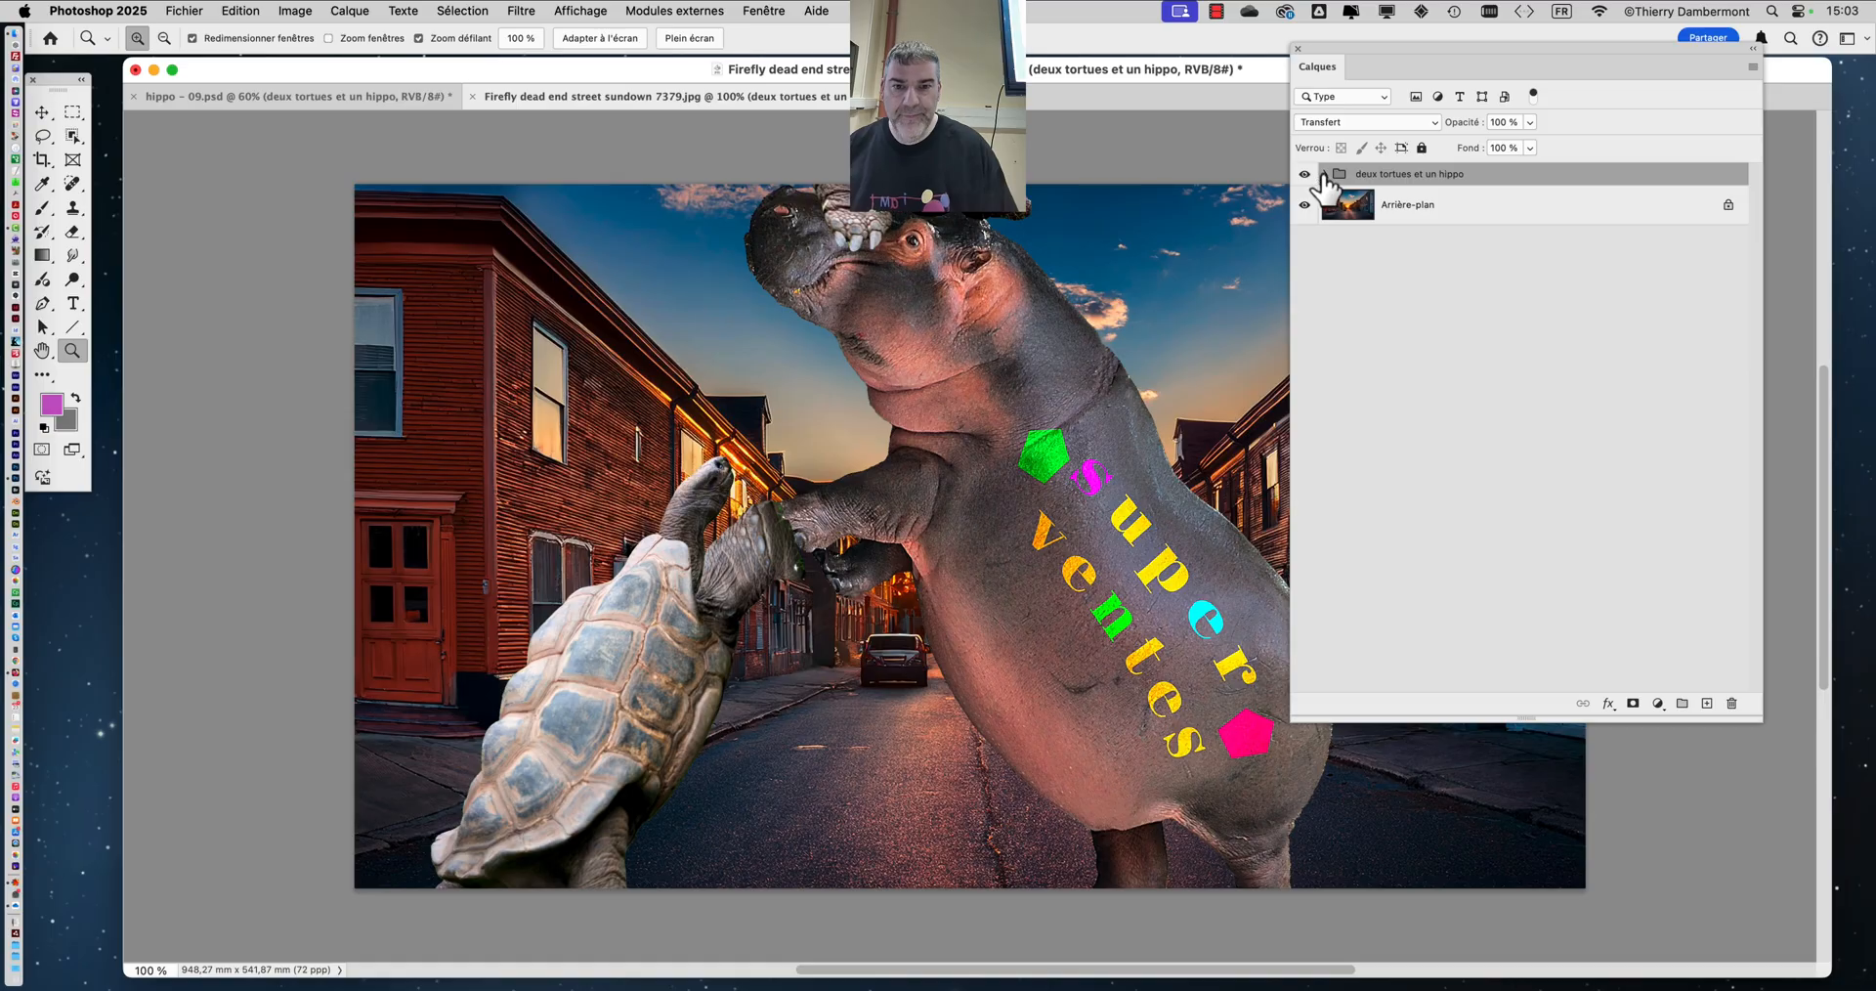
# - Move the floating panels aside, choose the Move tool and turn off its automatic selection
pyautogui.moveTo(1356, 55); pyautogui.dragTo(1568, 66)
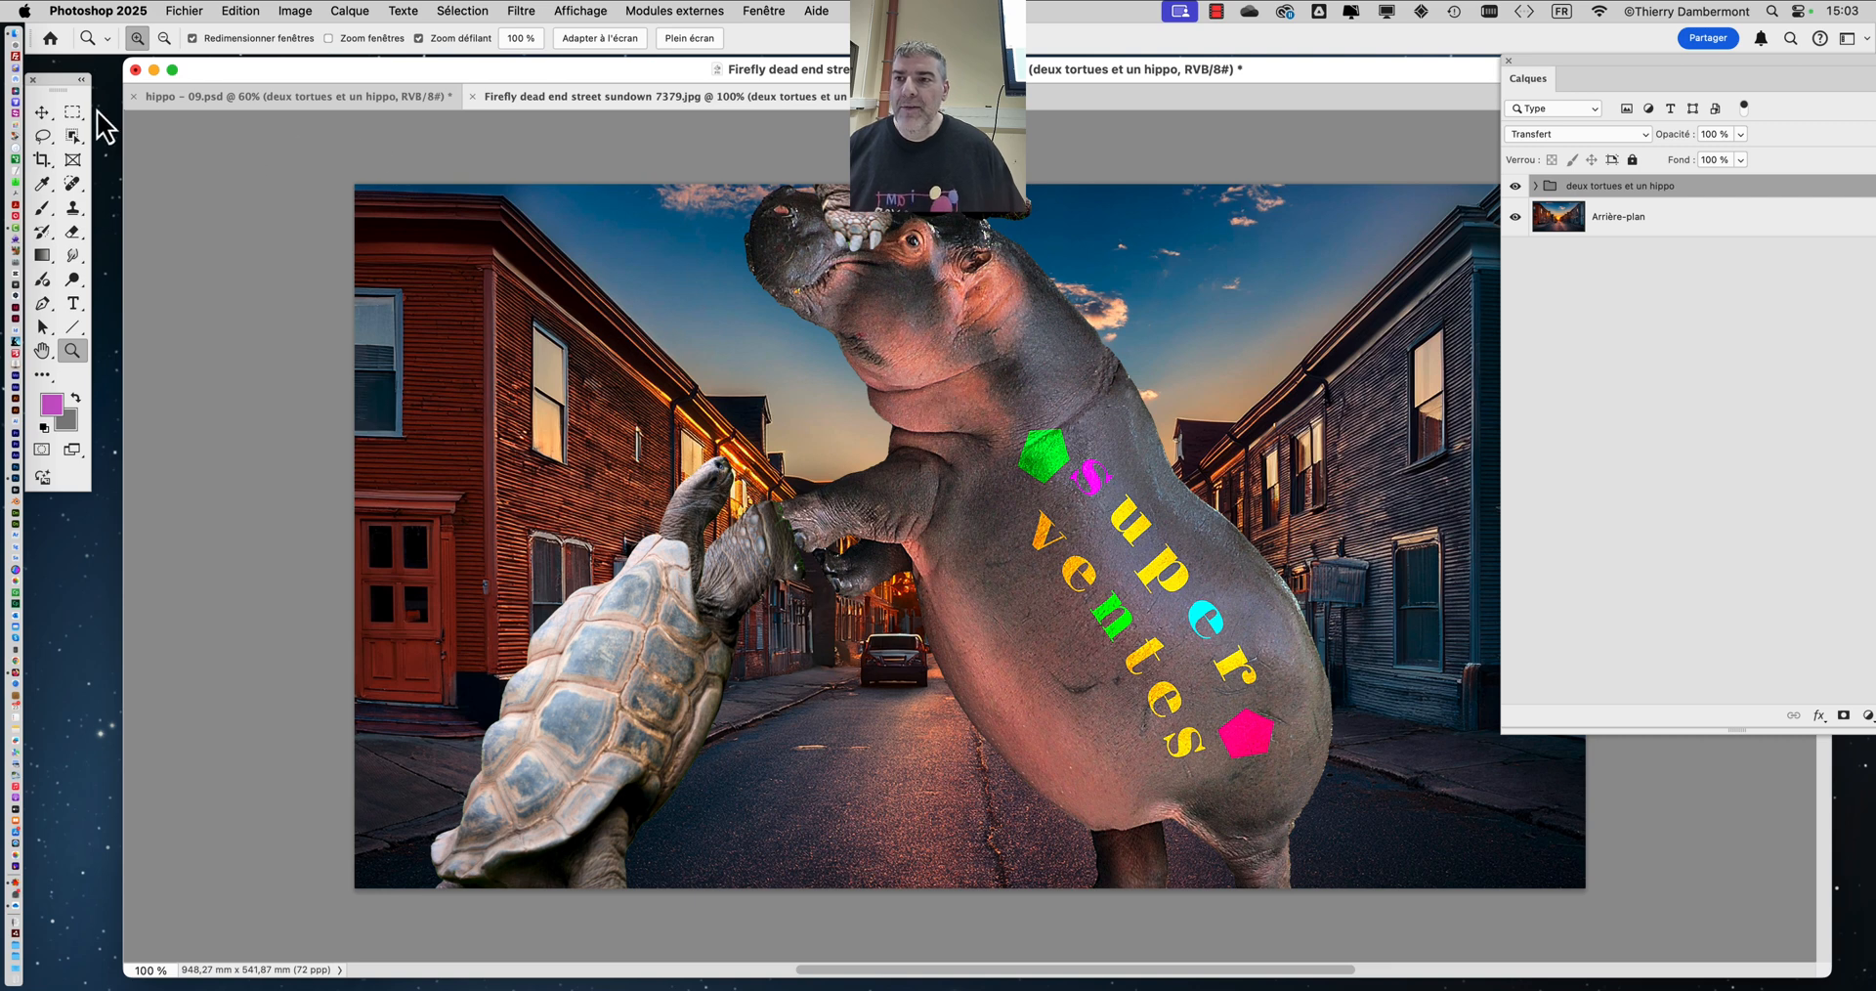
pyautogui.moveTo(62, 80); pyautogui.dragTo(194, 139)
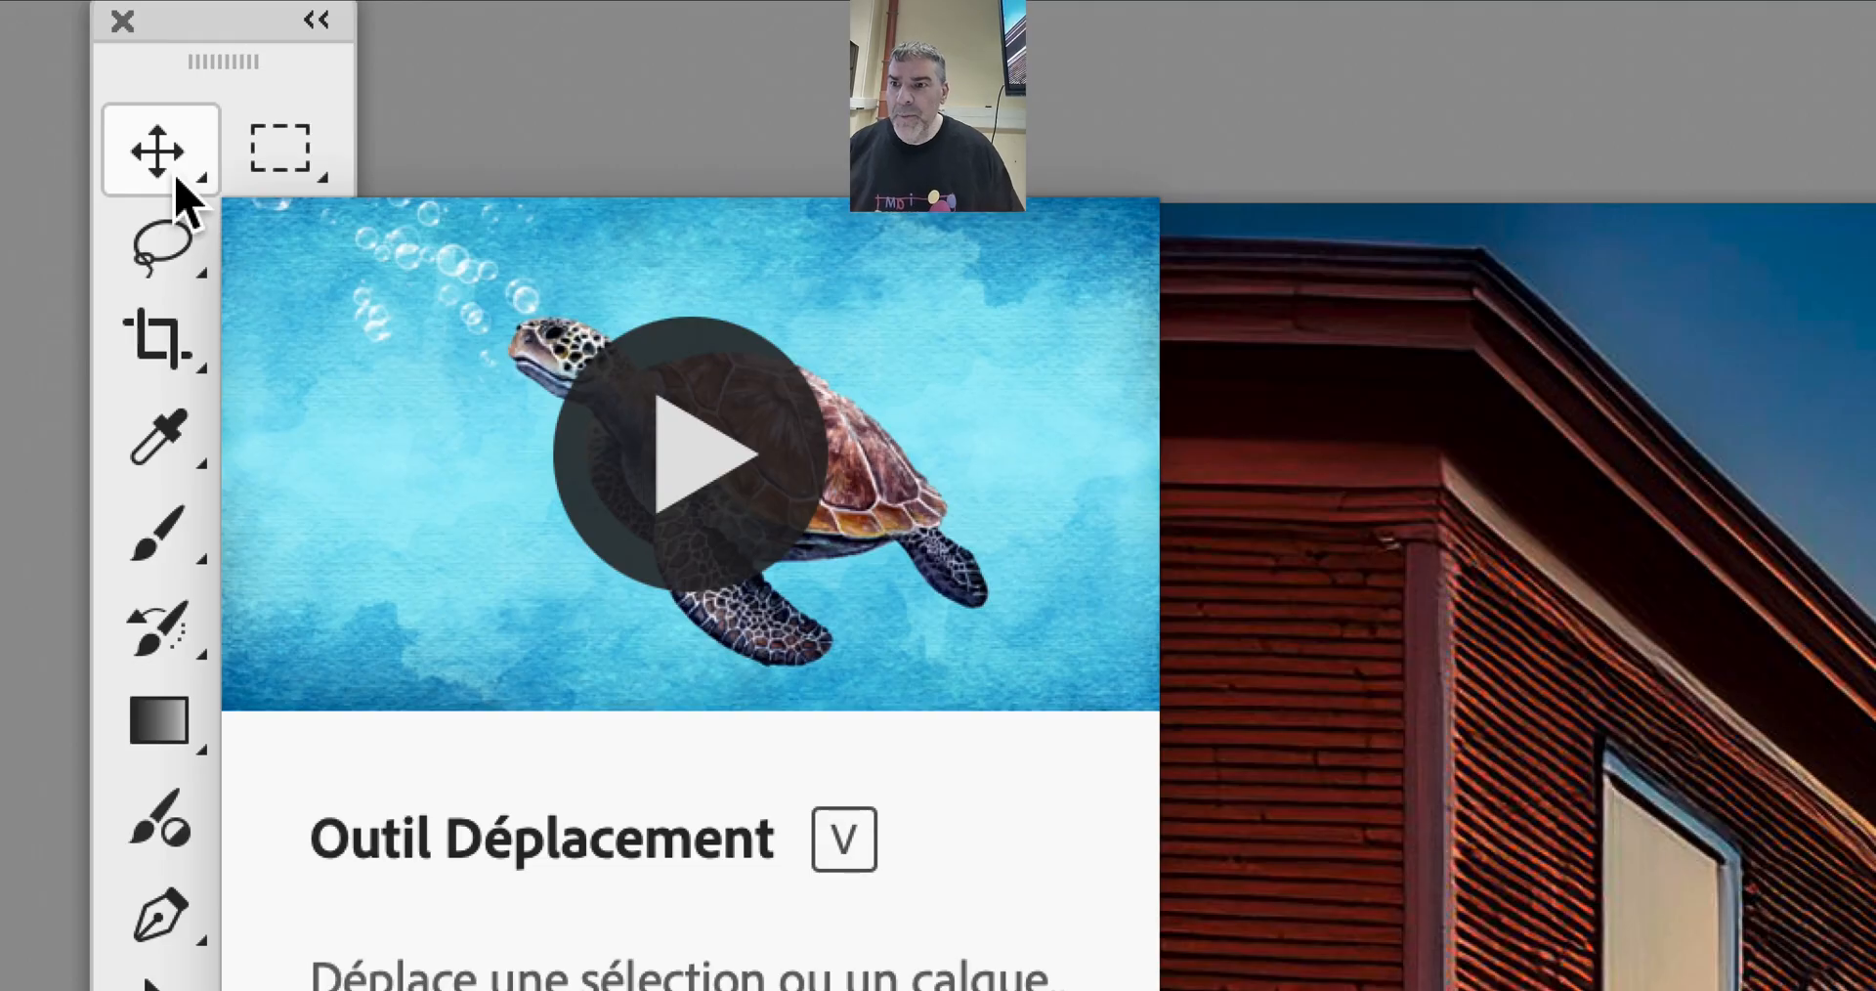
pyautogui.click(177, 179)
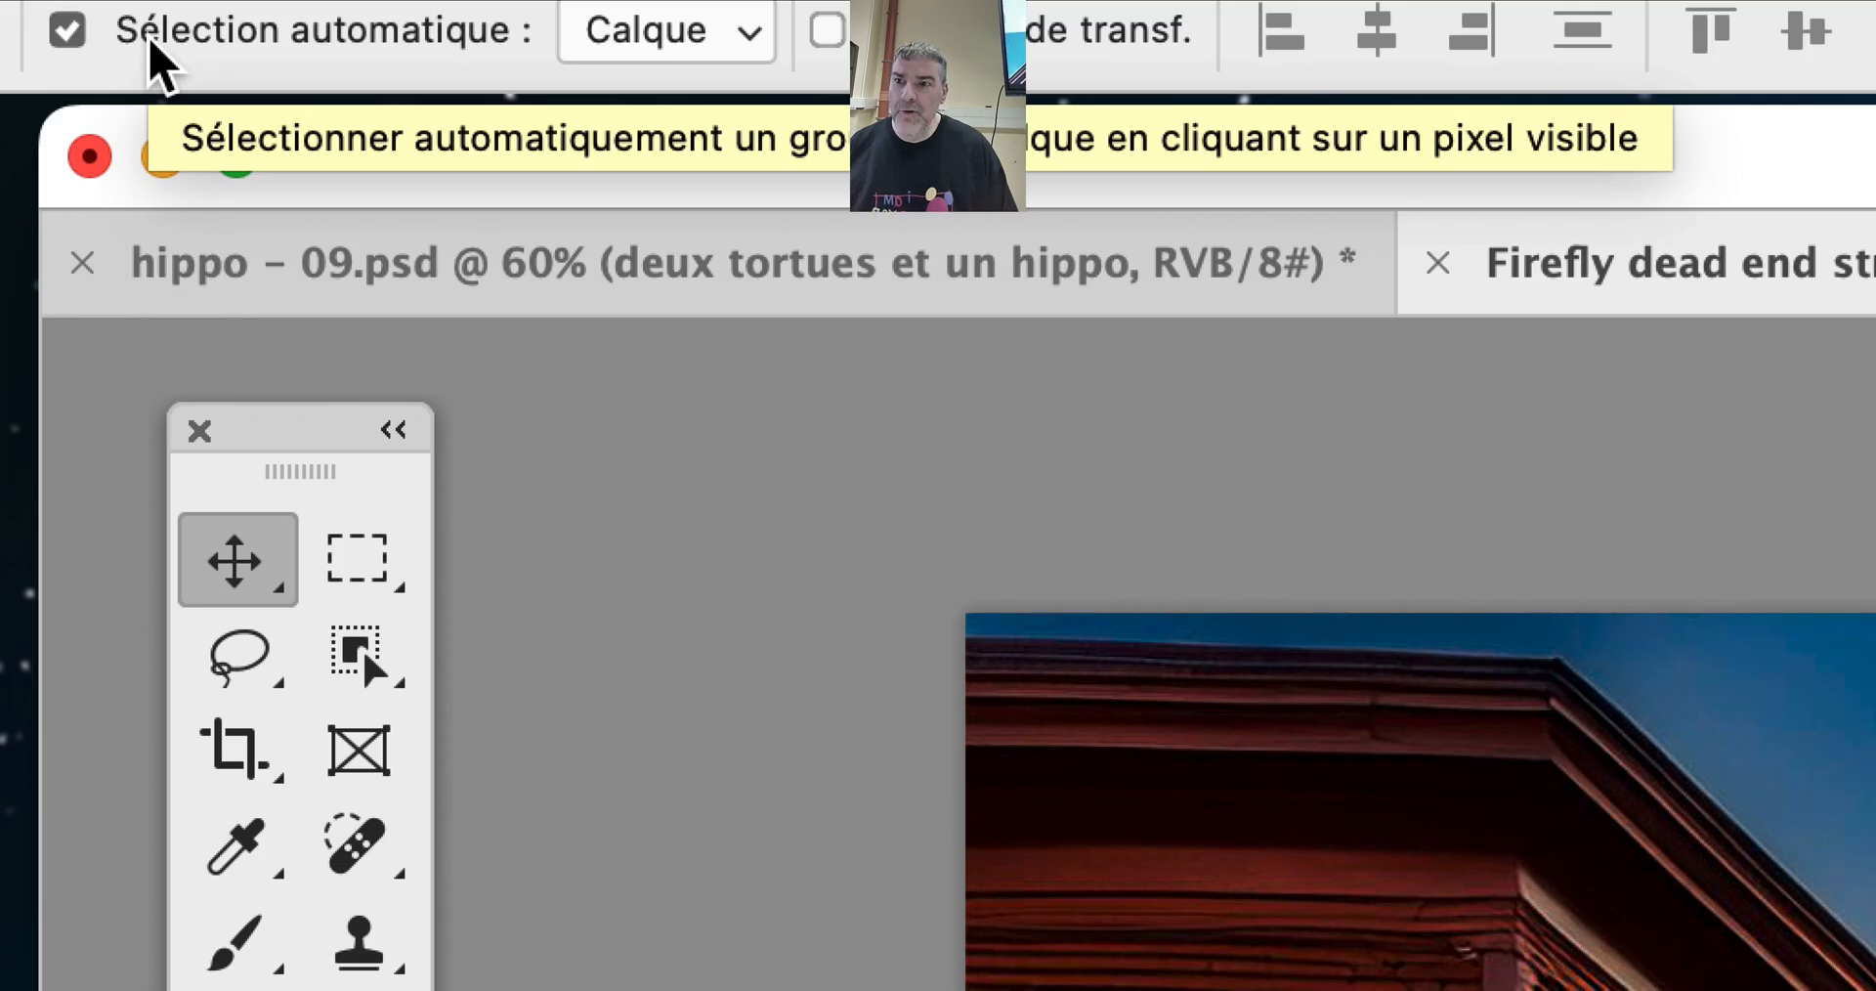
pyautogui.click(149, 41)
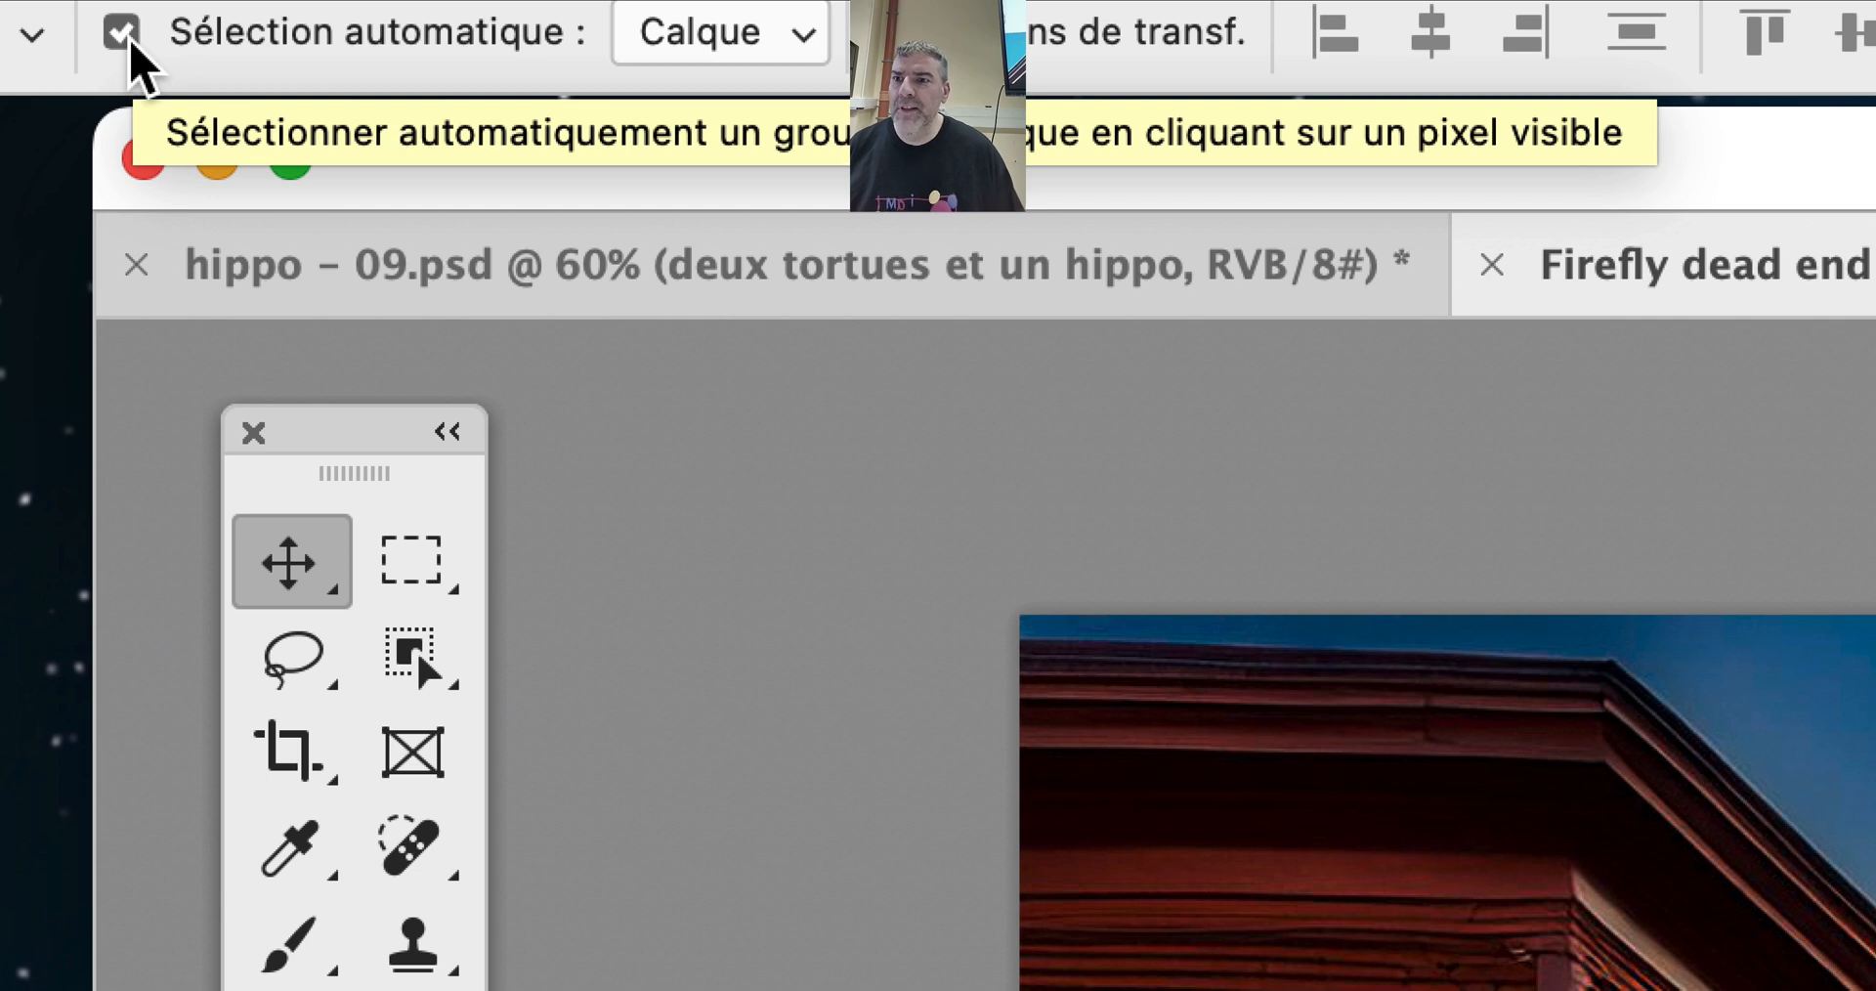
pyautogui.click(125, 37)
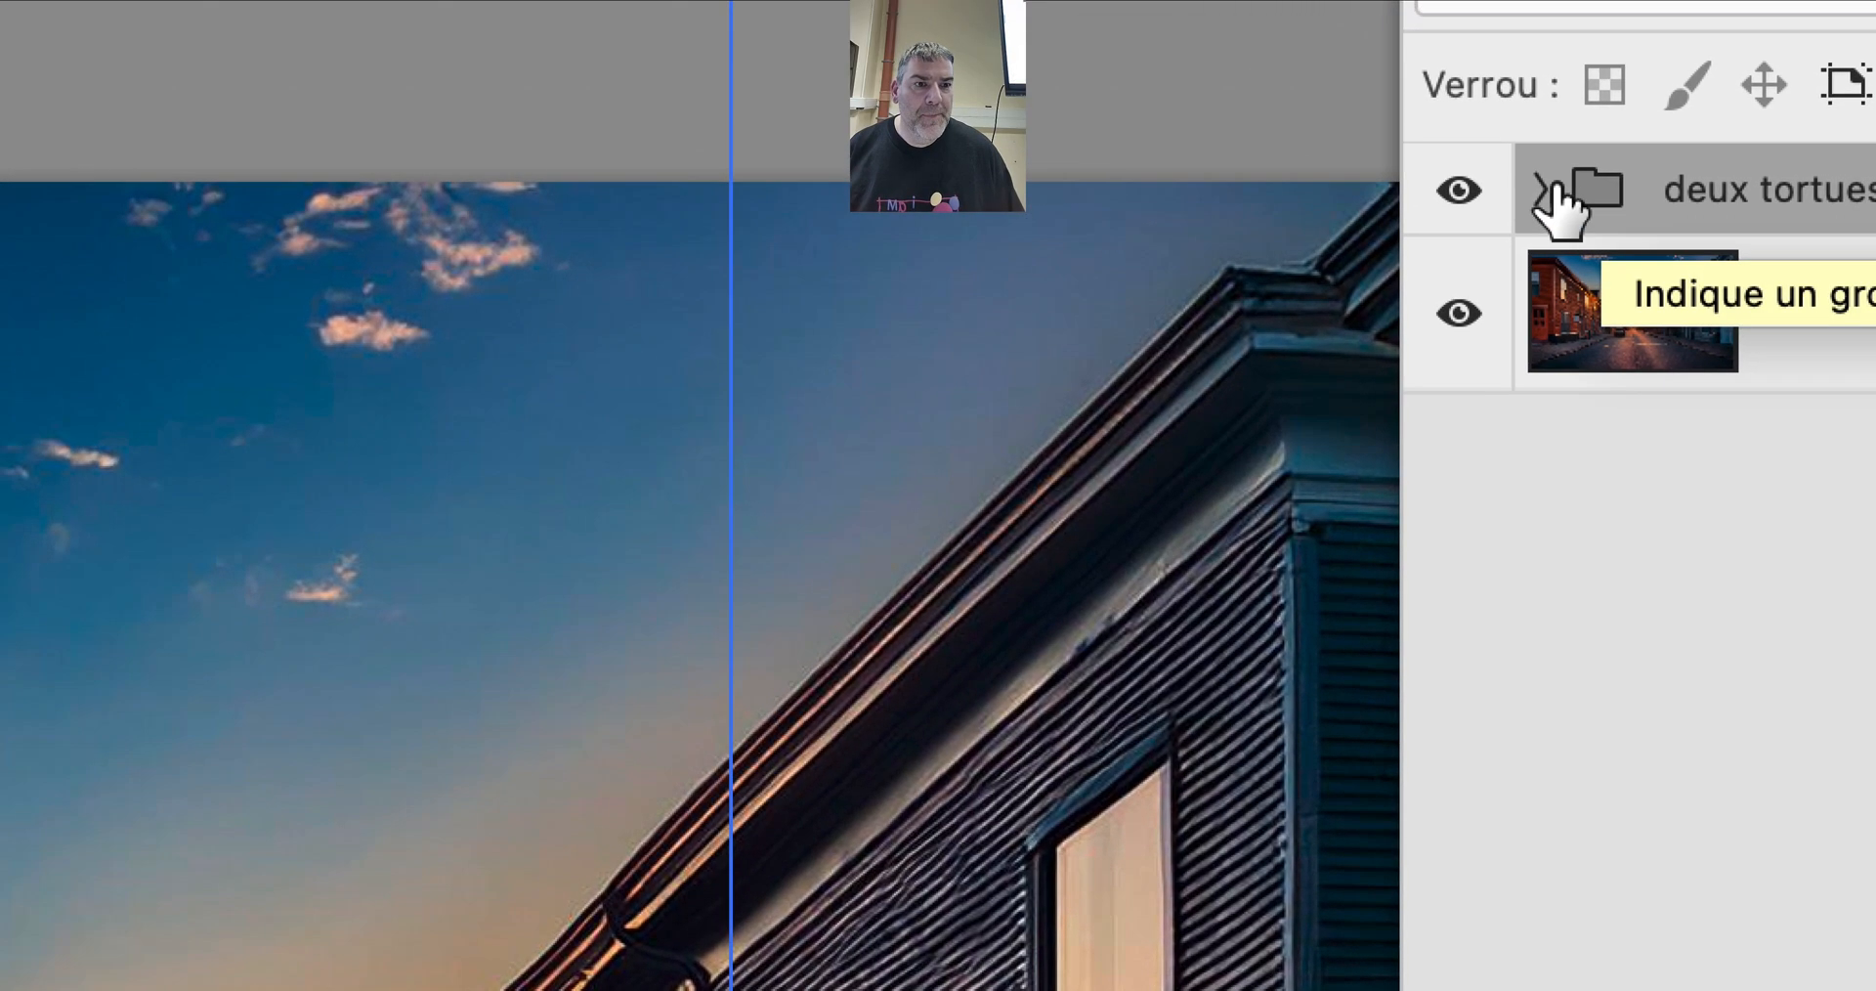
# - Expand the group to select individual layers such as tortoise-01, and reselect and collapse the whole group
pyautogui.click(1270, 162)
pyautogui.click(1672, 221)
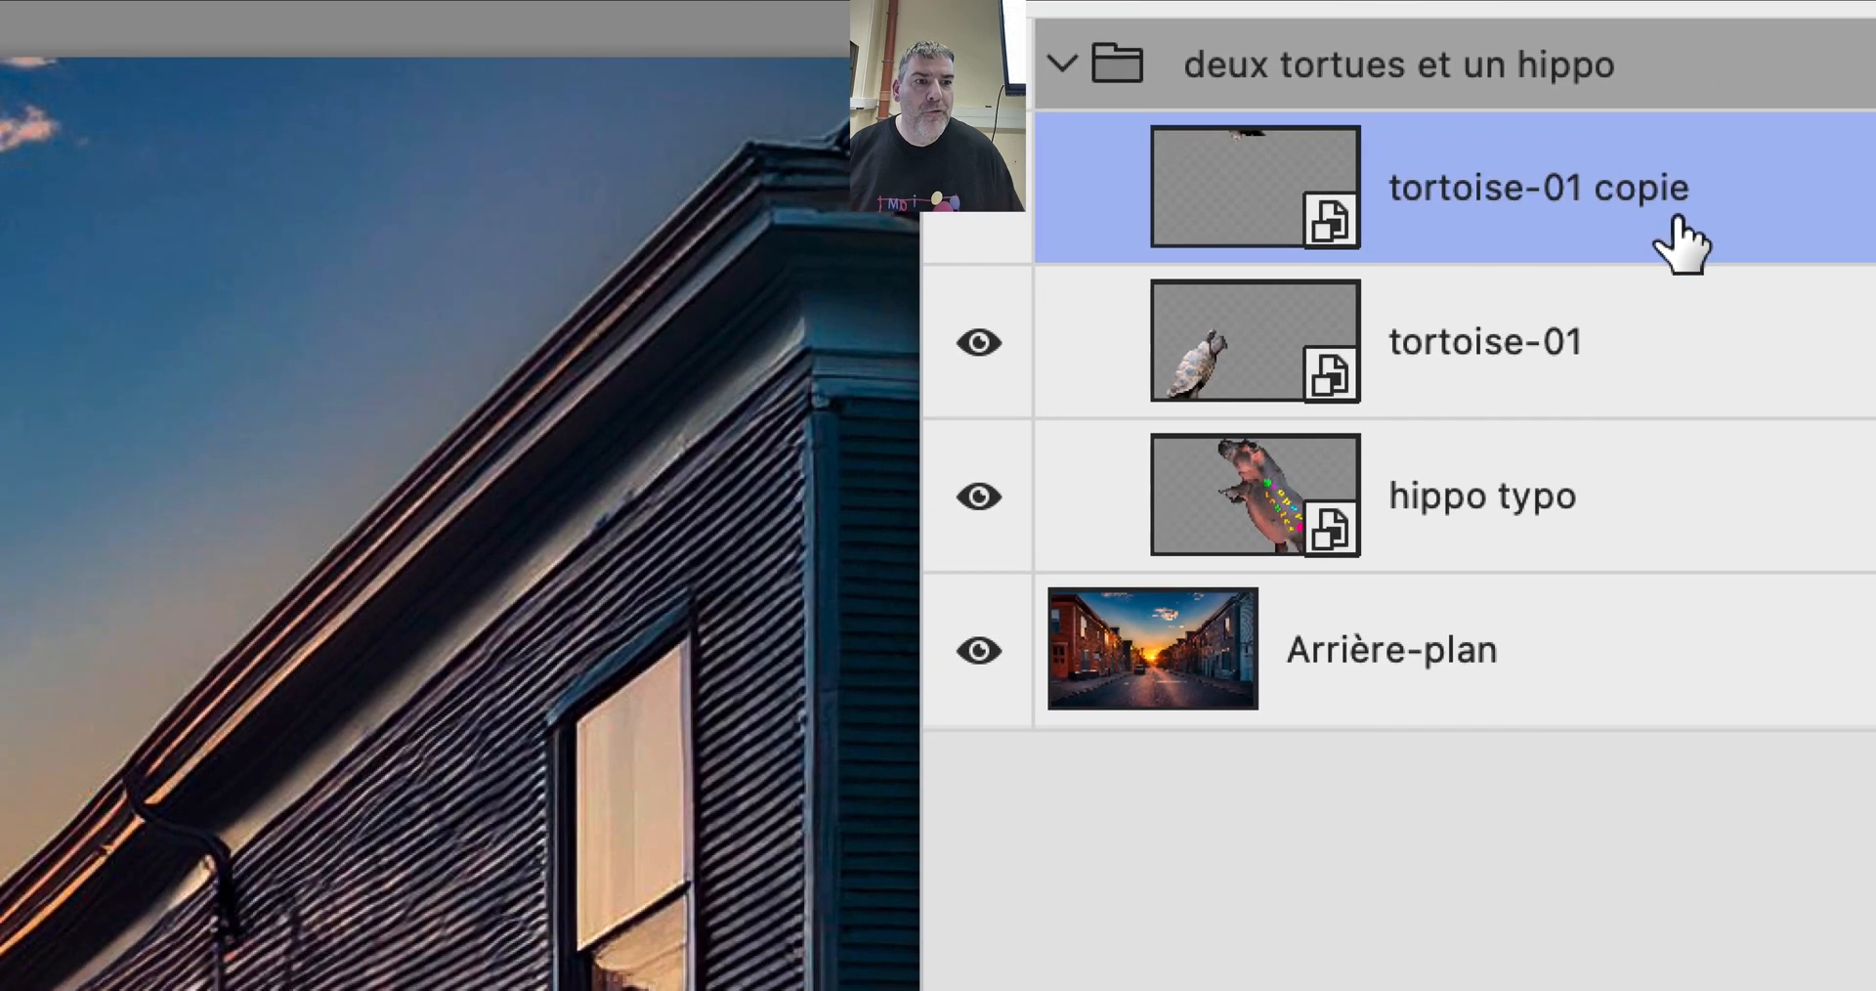
pyautogui.click(1672, 248)
pyautogui.click(1677, 217)
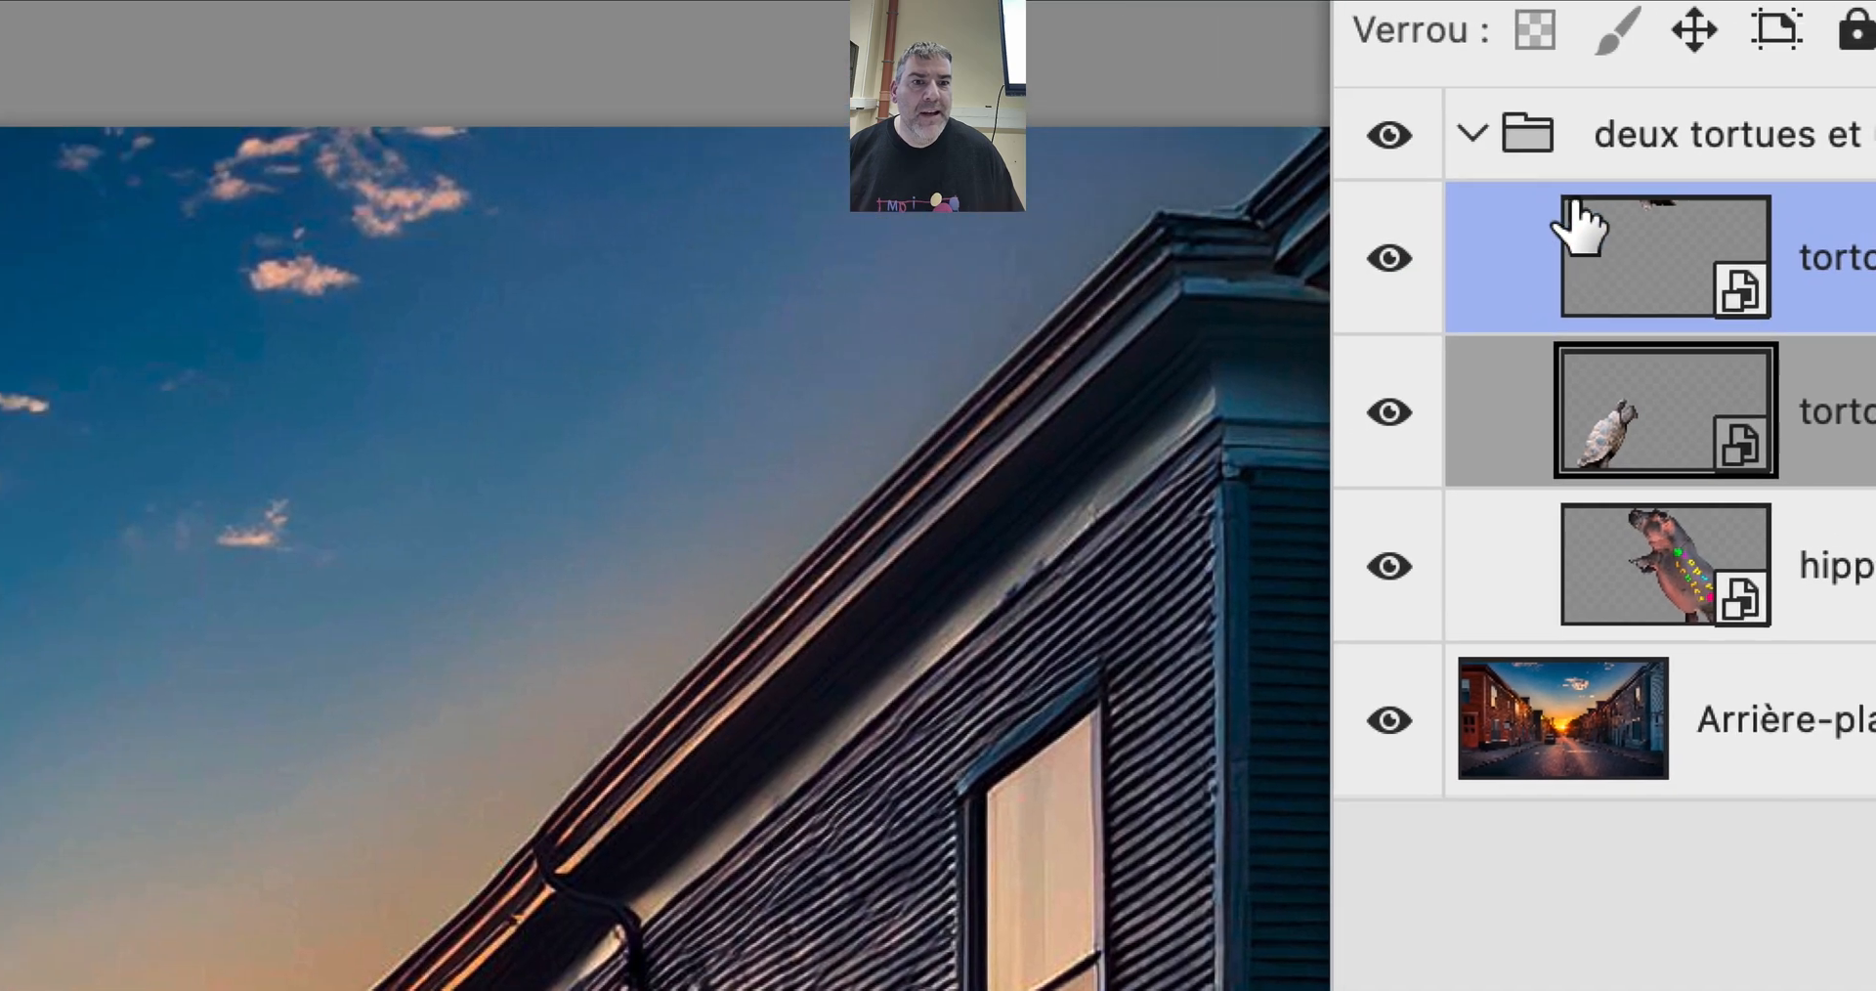
pyautogui.click(1090, 75)
pyautogui.click(1068, 75)
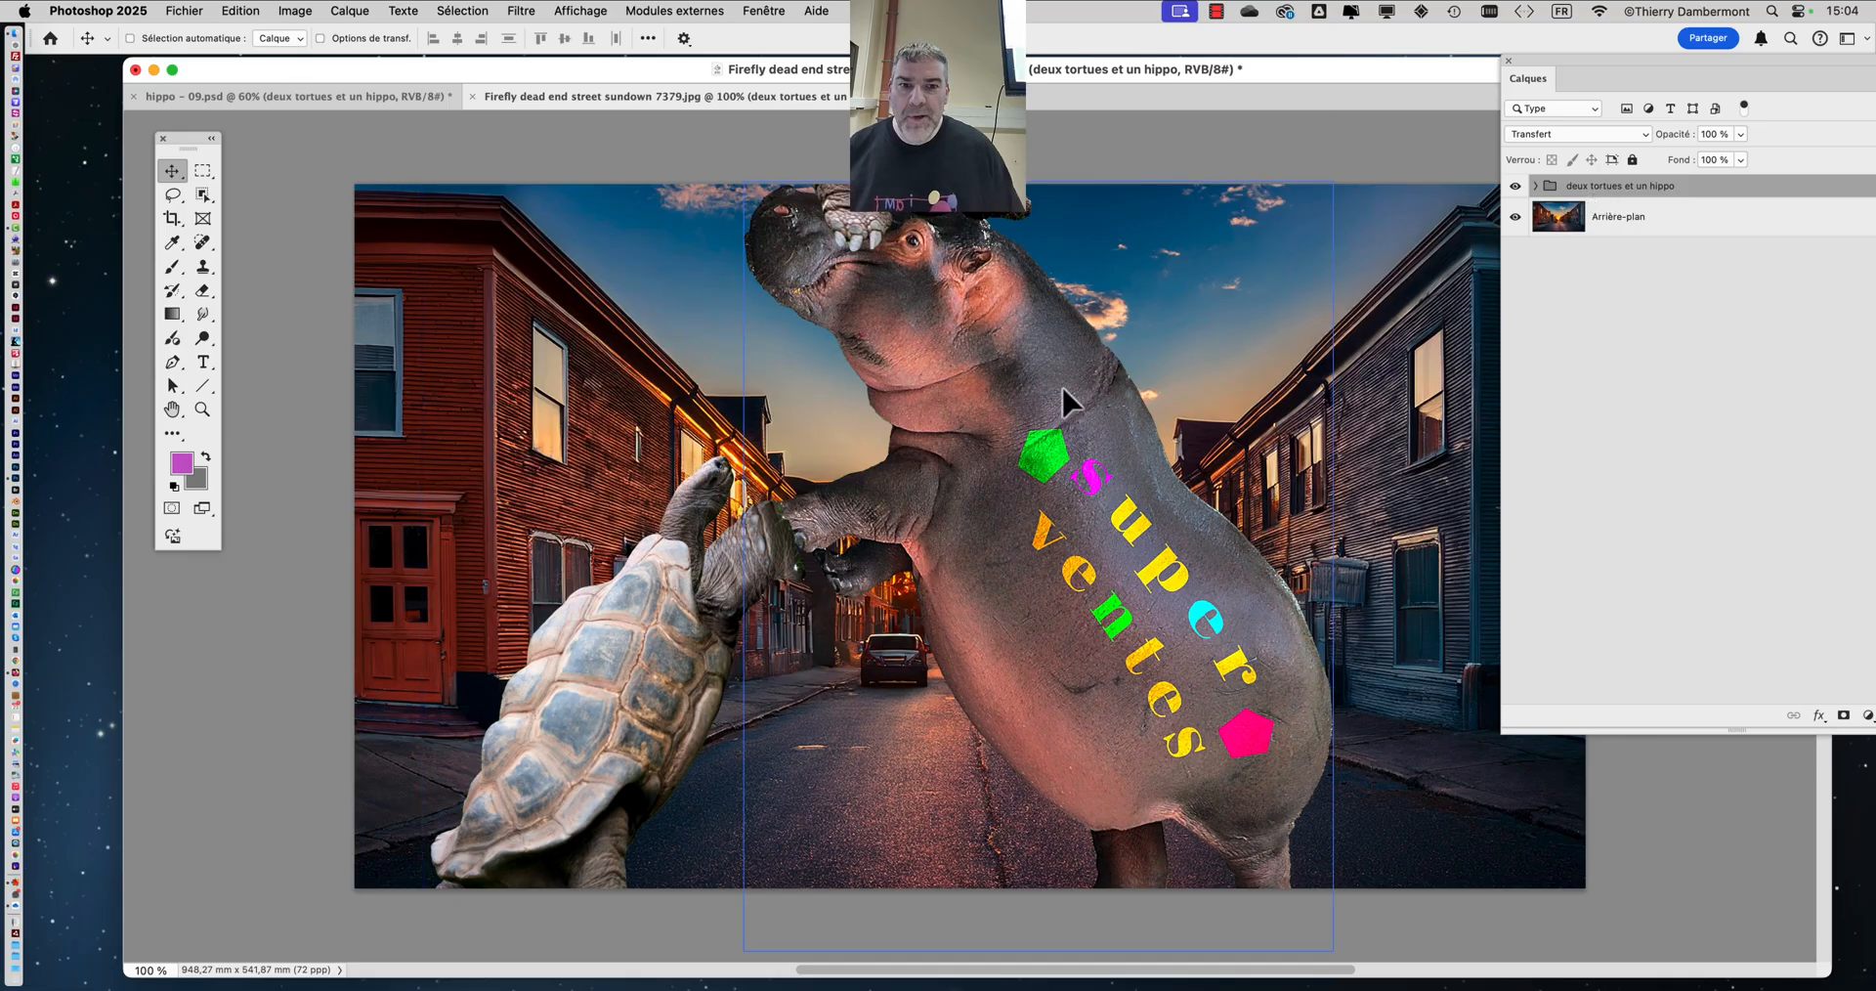
# - Move the whole group upward over the street so the hippo's feet stand on the road, keeping the full image in view
pyautogui.moveTo(1062, 384); pyautogui.dragTo(1072, 444)
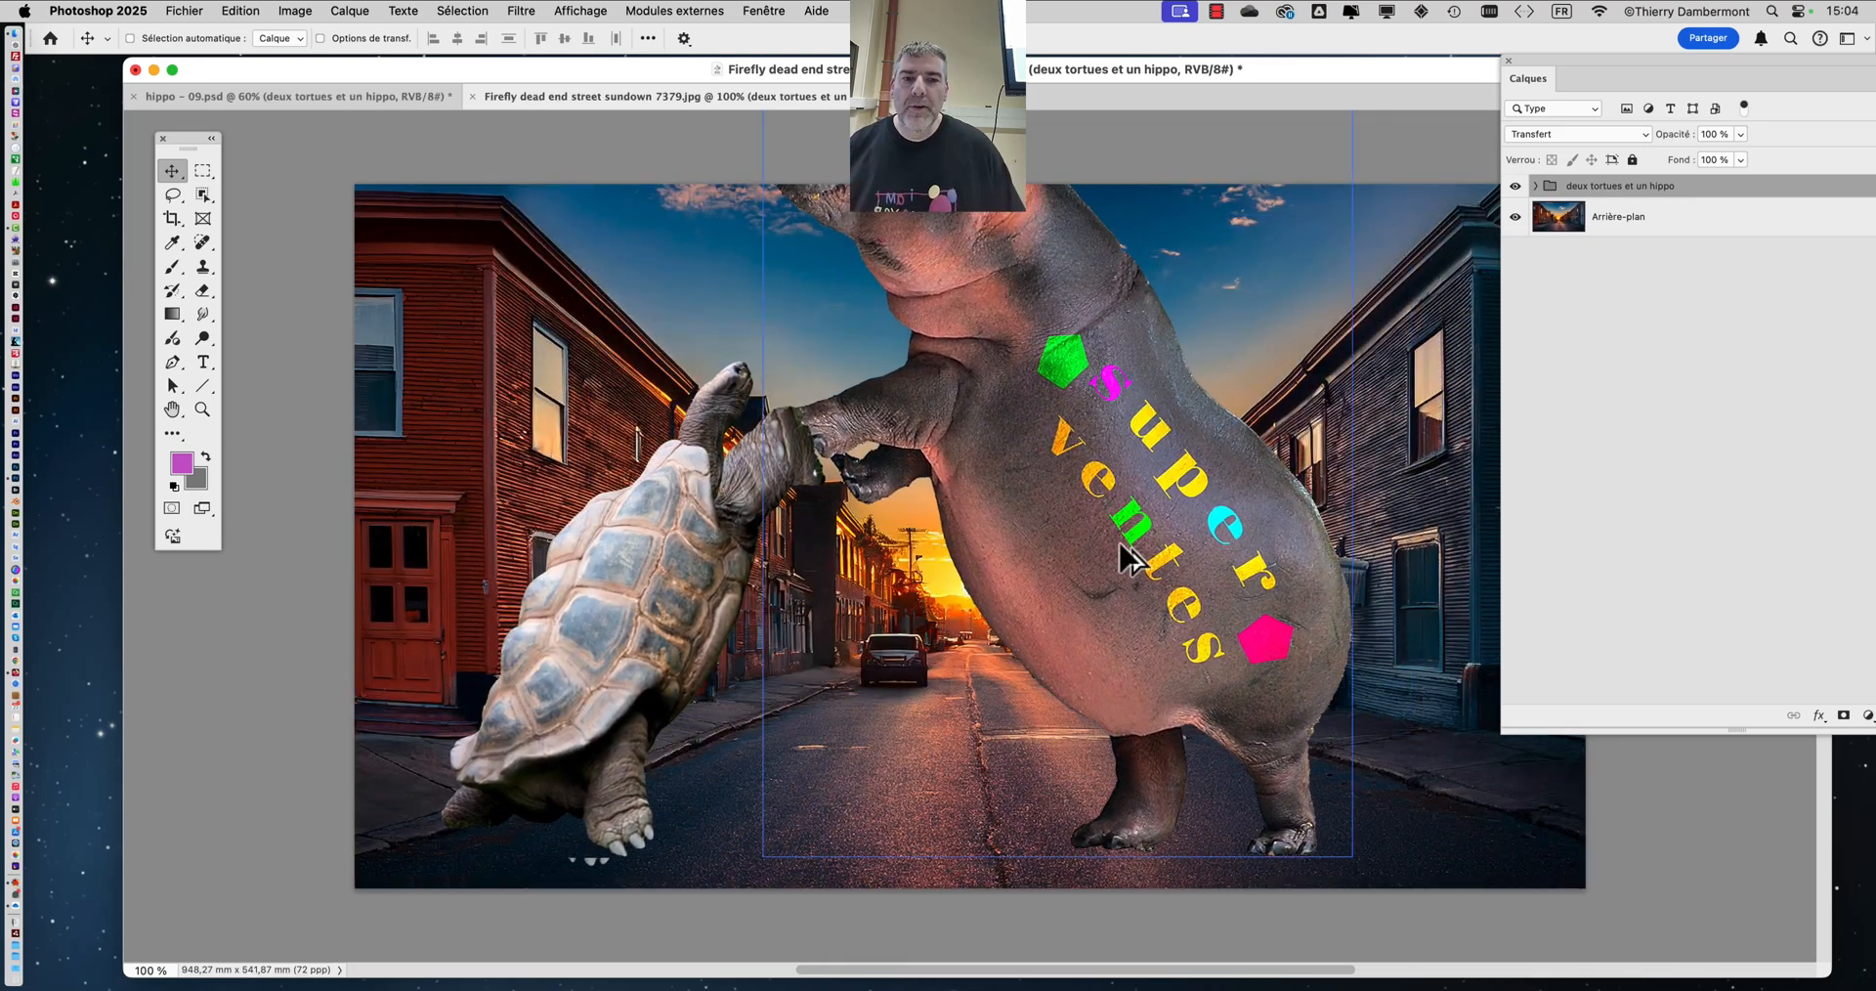
pyautogui.scroll(-3, 1126, 544)
pyautogui.moveTo(895, 438); pyautogui.dragTo(548, 427)
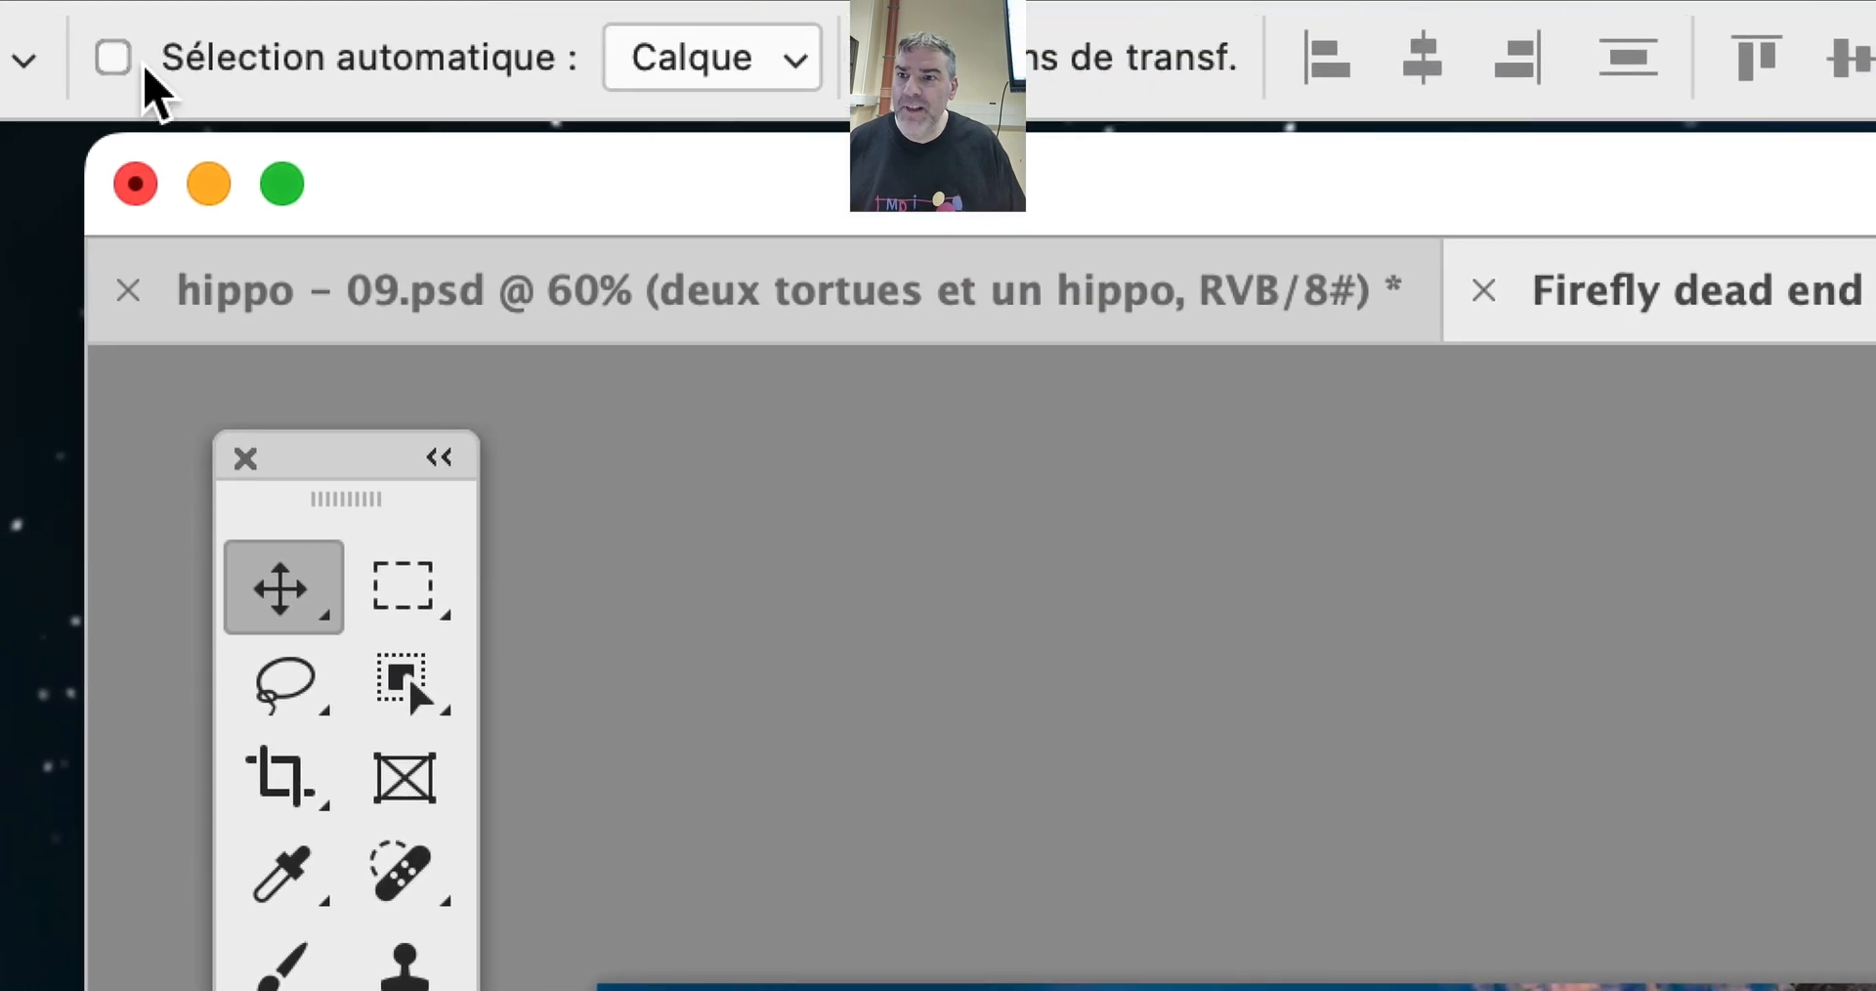
# - Toggle automatic selection on and off again, and shift the whole group slightly up and to the right
pyautogui.click(235, 71)
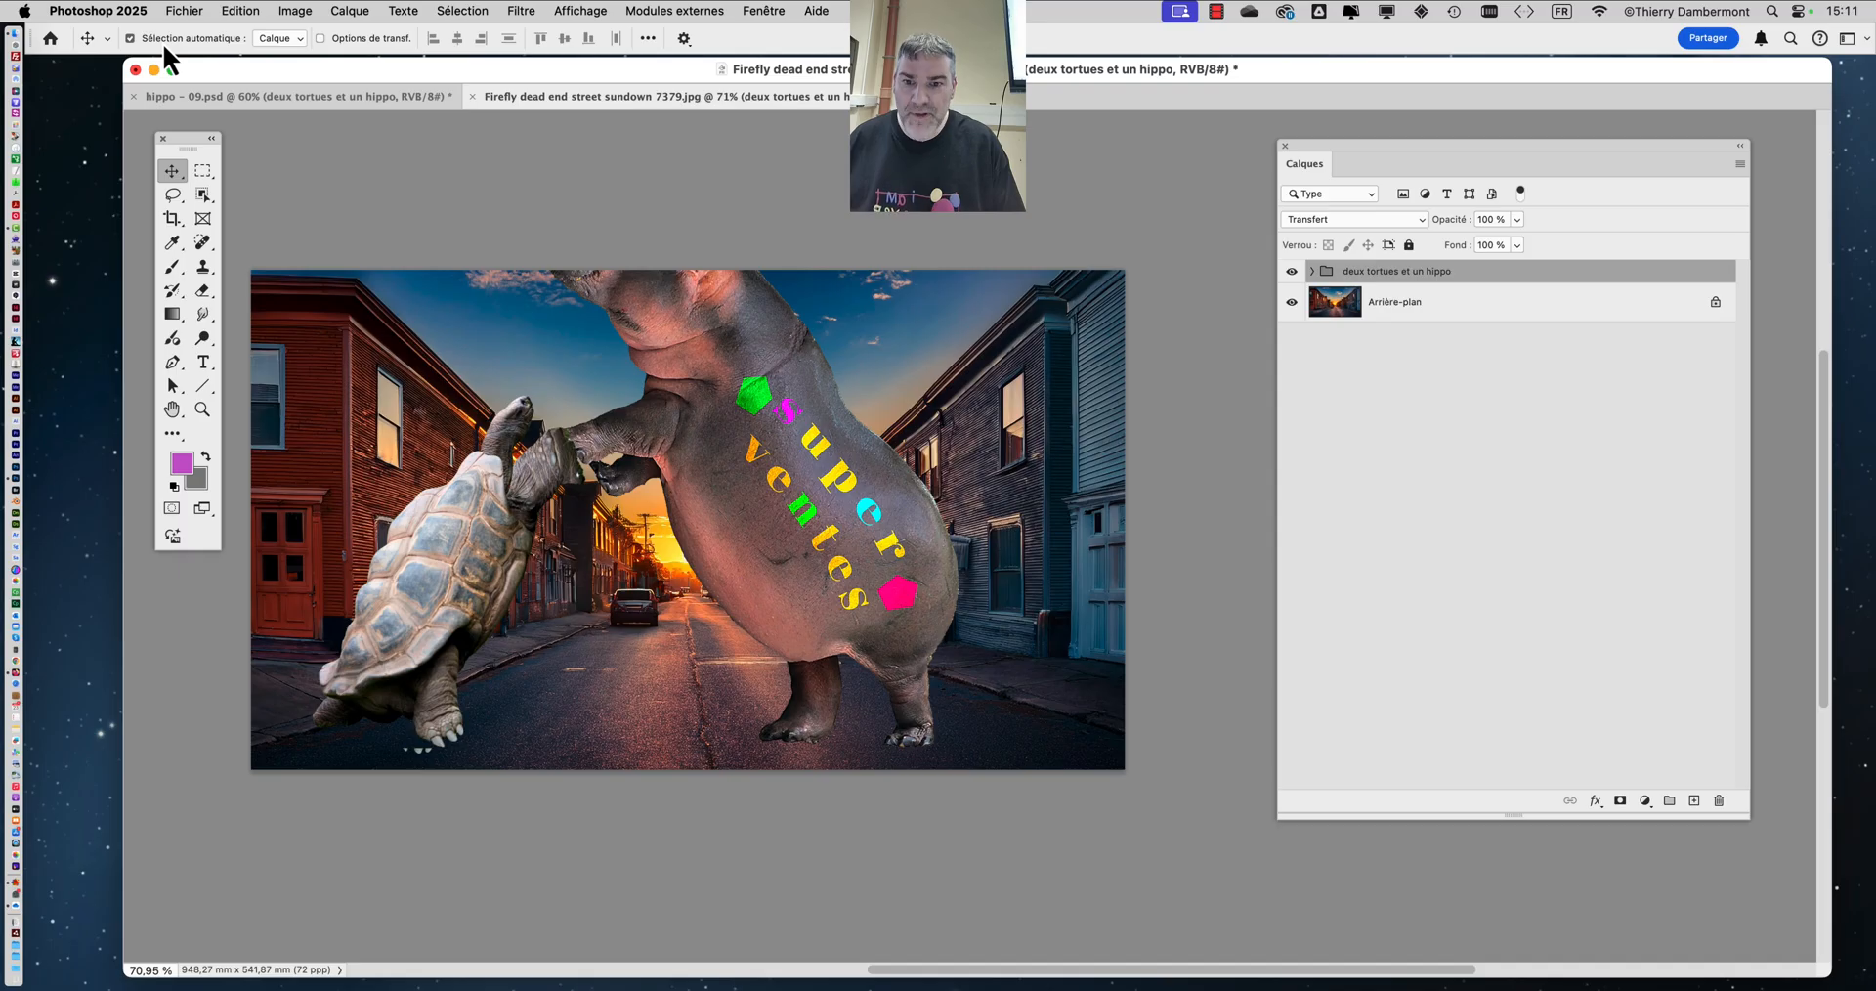
pyautogui.click(165, 45)
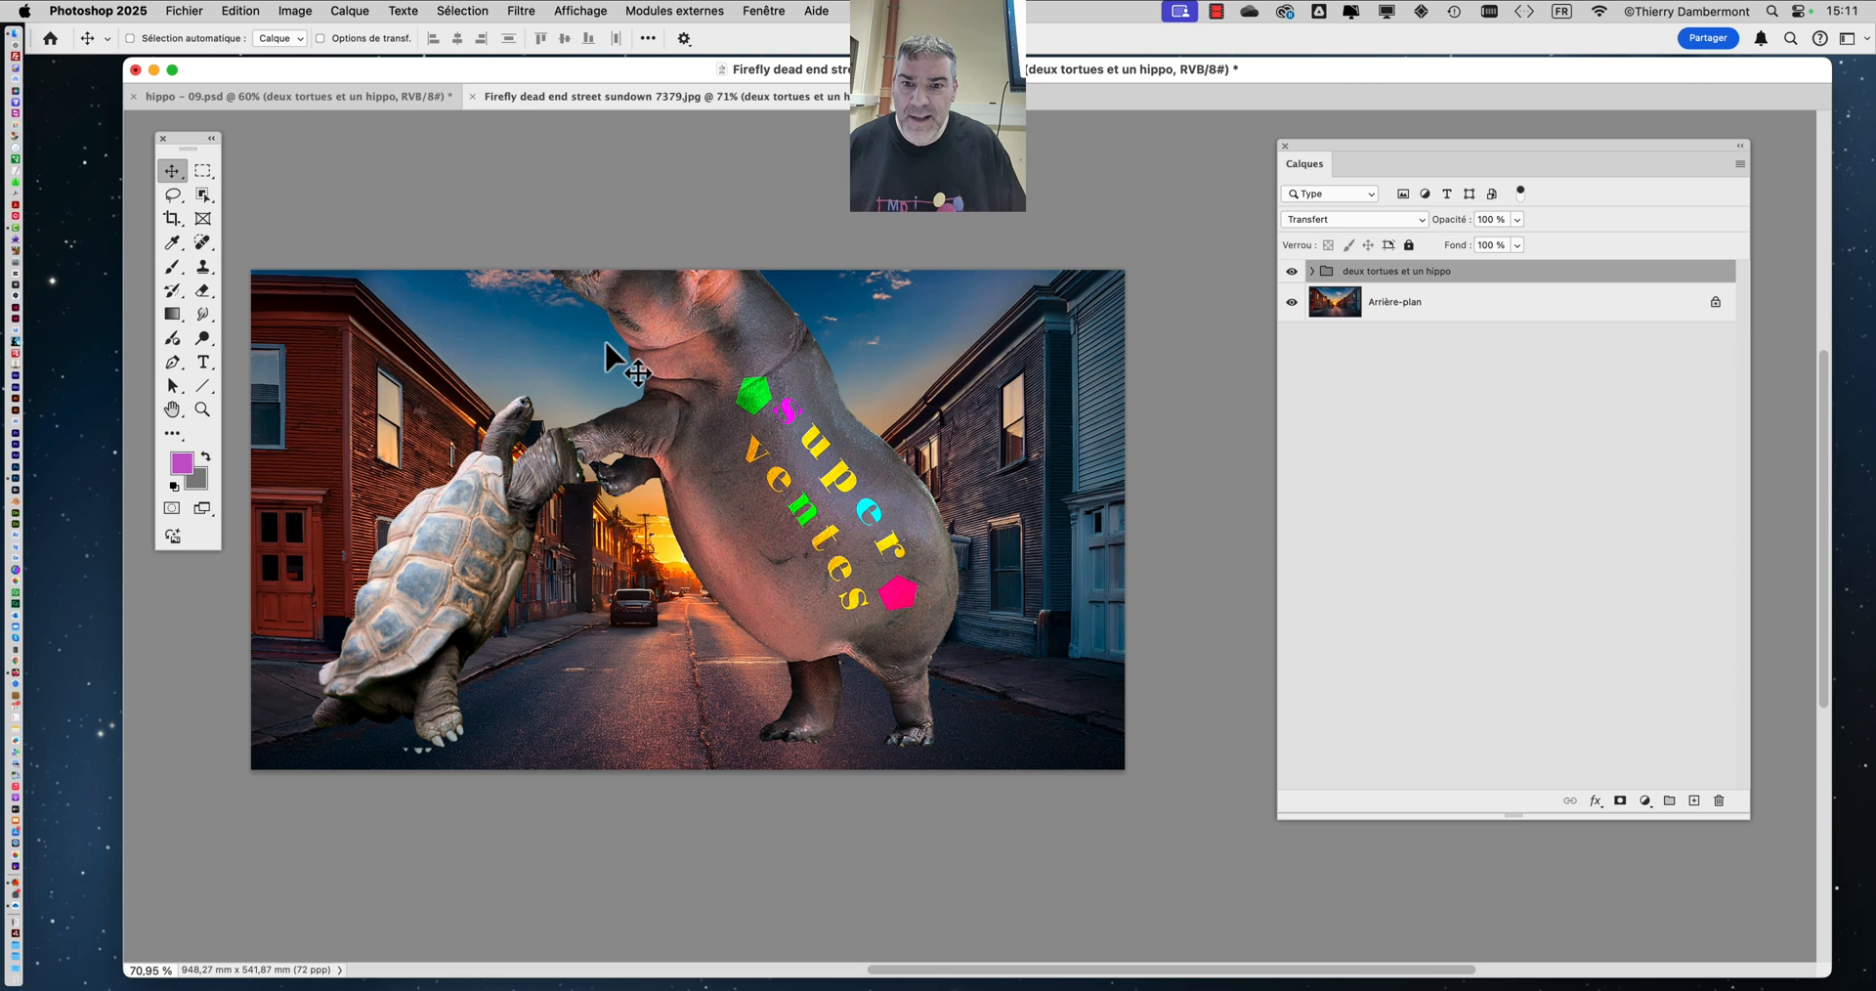
pyautogui.moveTo(657, 357); pyautogui.dragTo(737, 331)
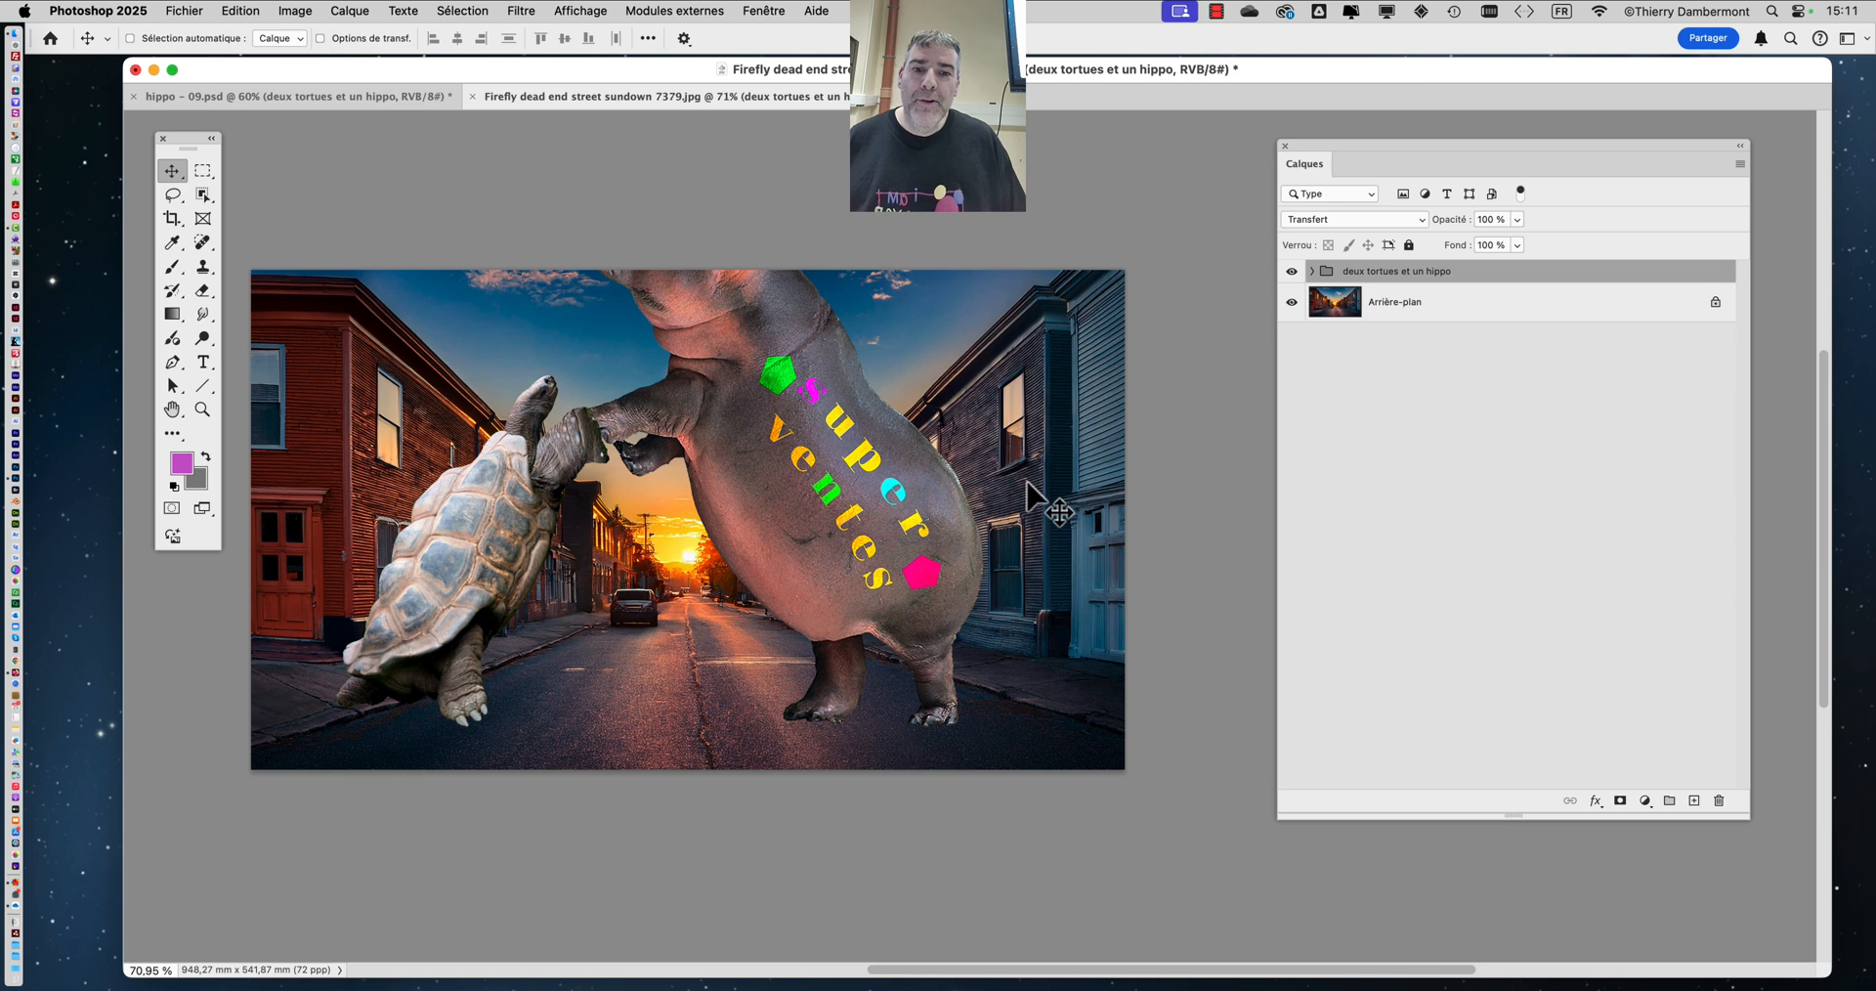
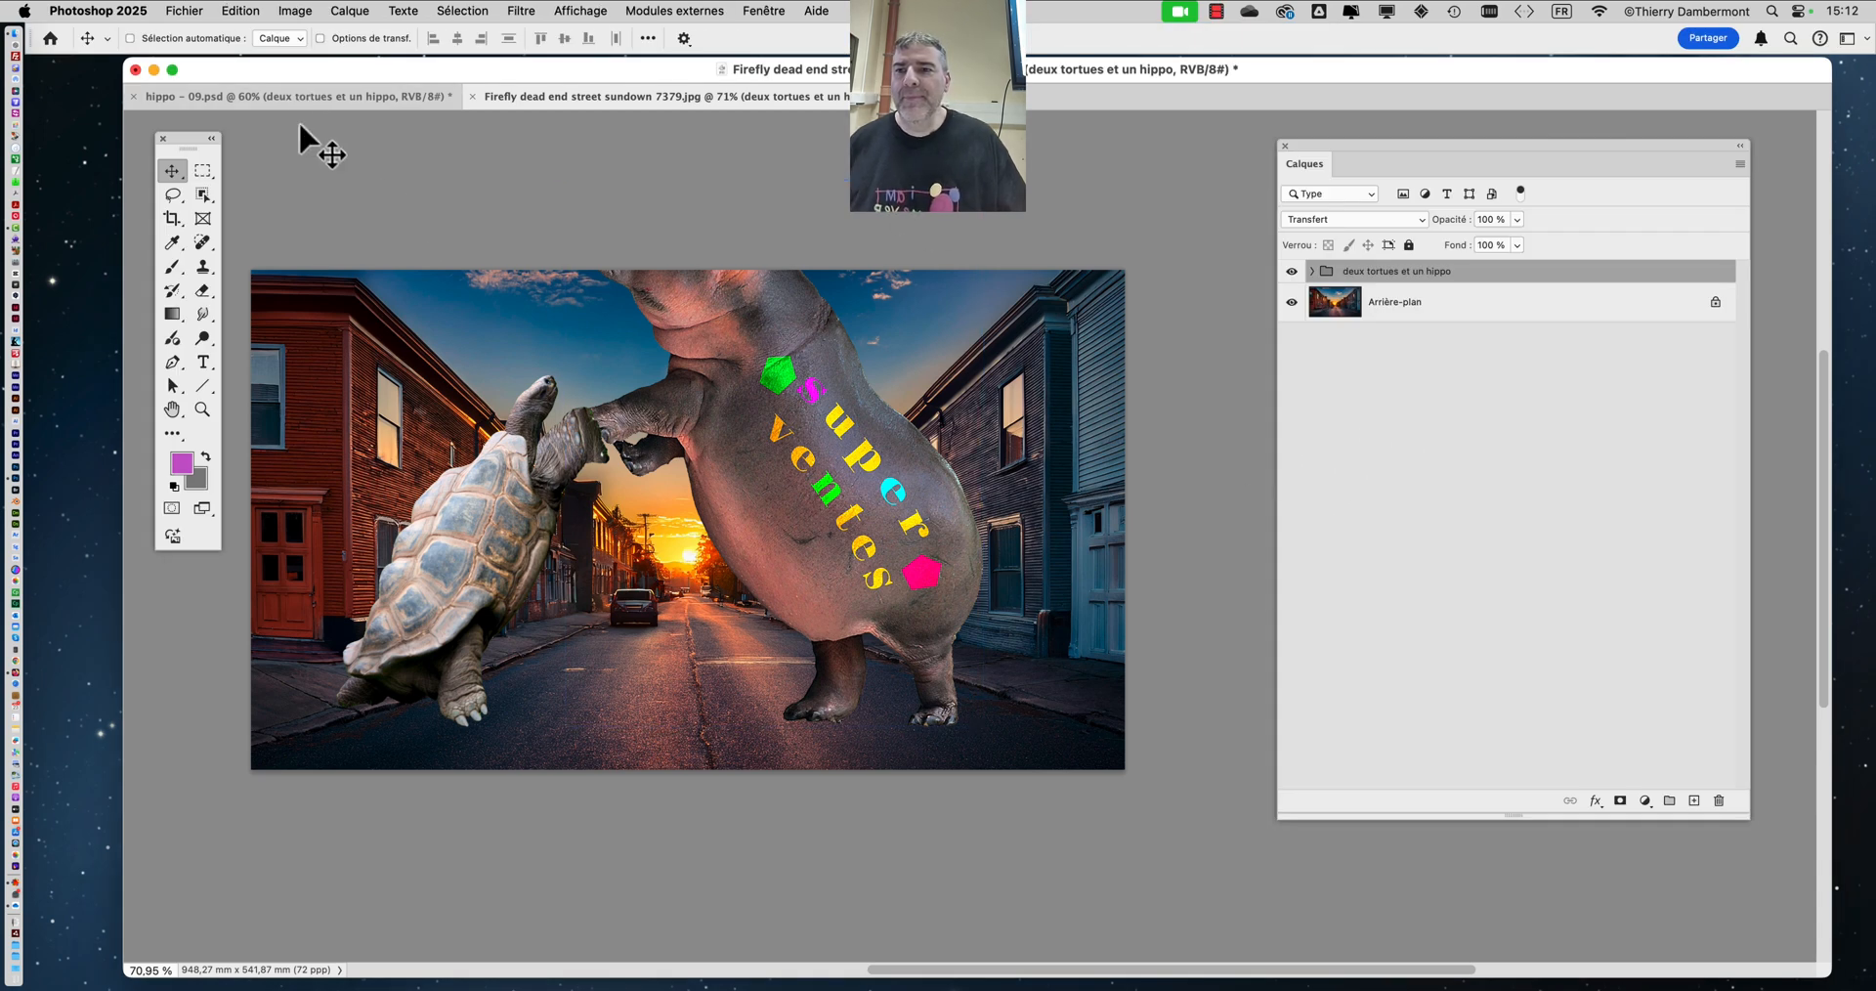
# - Start a free transform on the hippo and tortoises group and scale it proportionally to about 47%
pyautogui.click(238, 11)
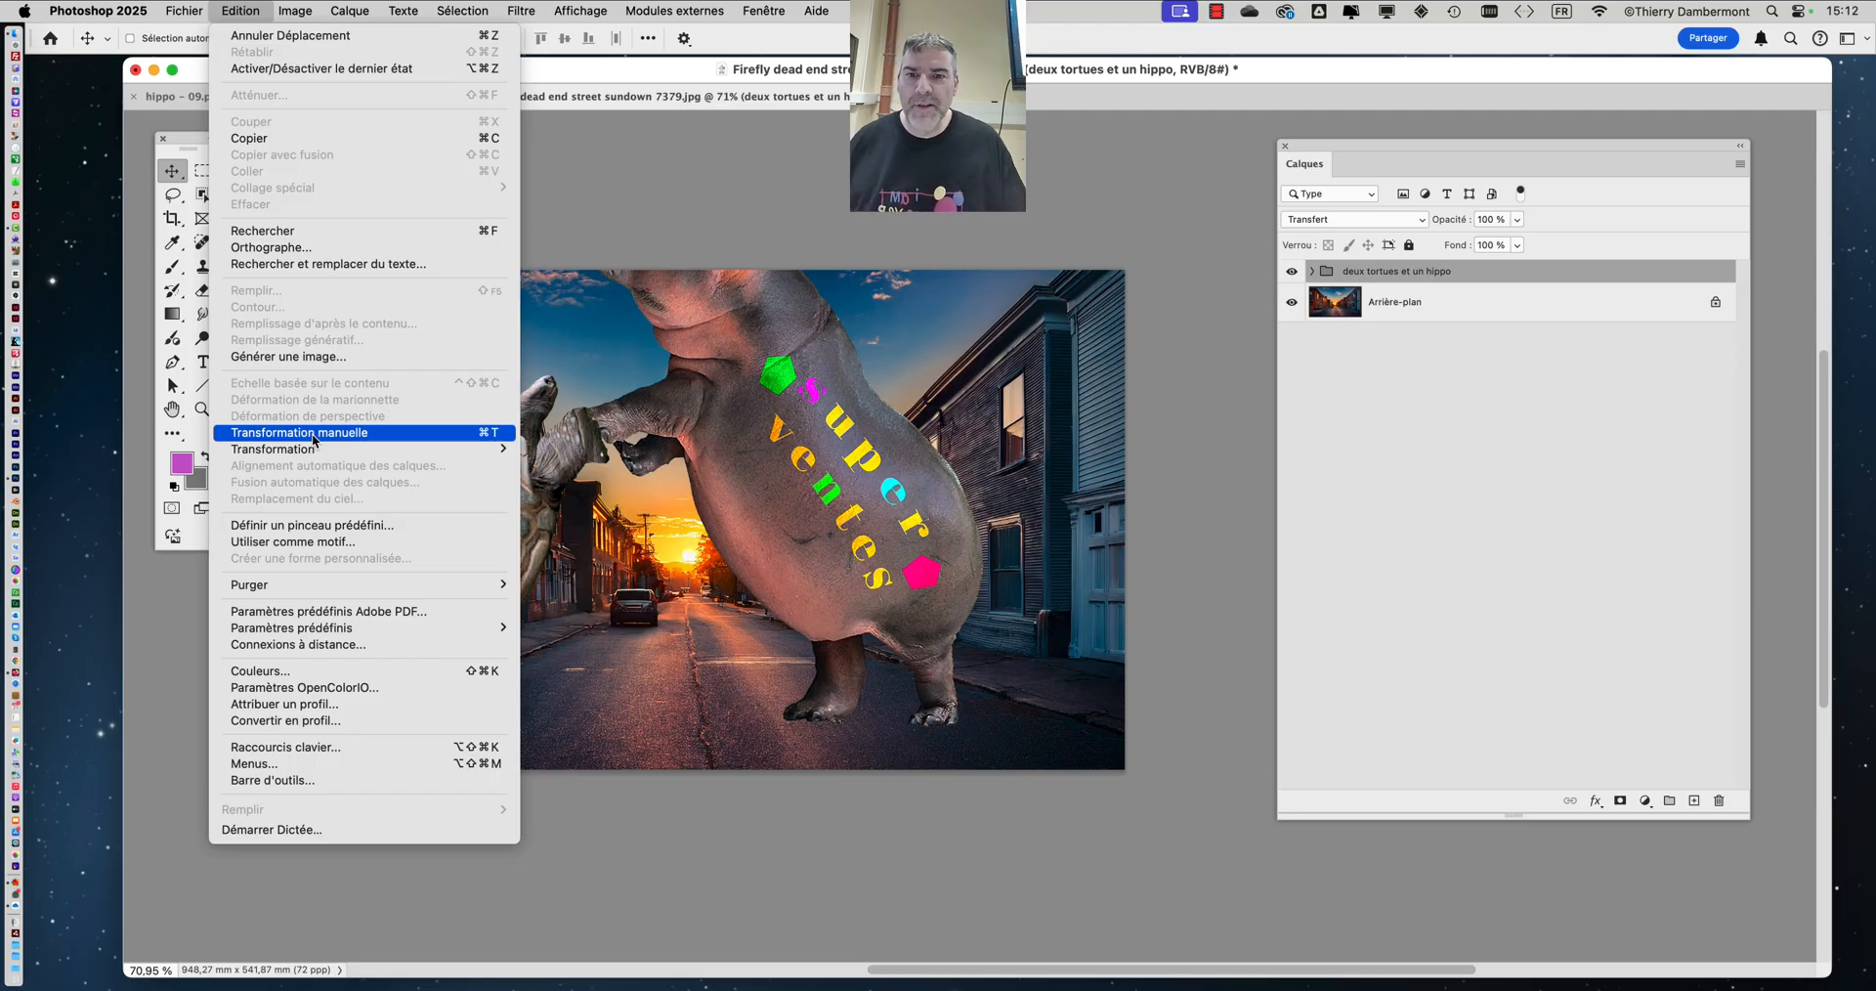
pyautogui.click(312, 440)
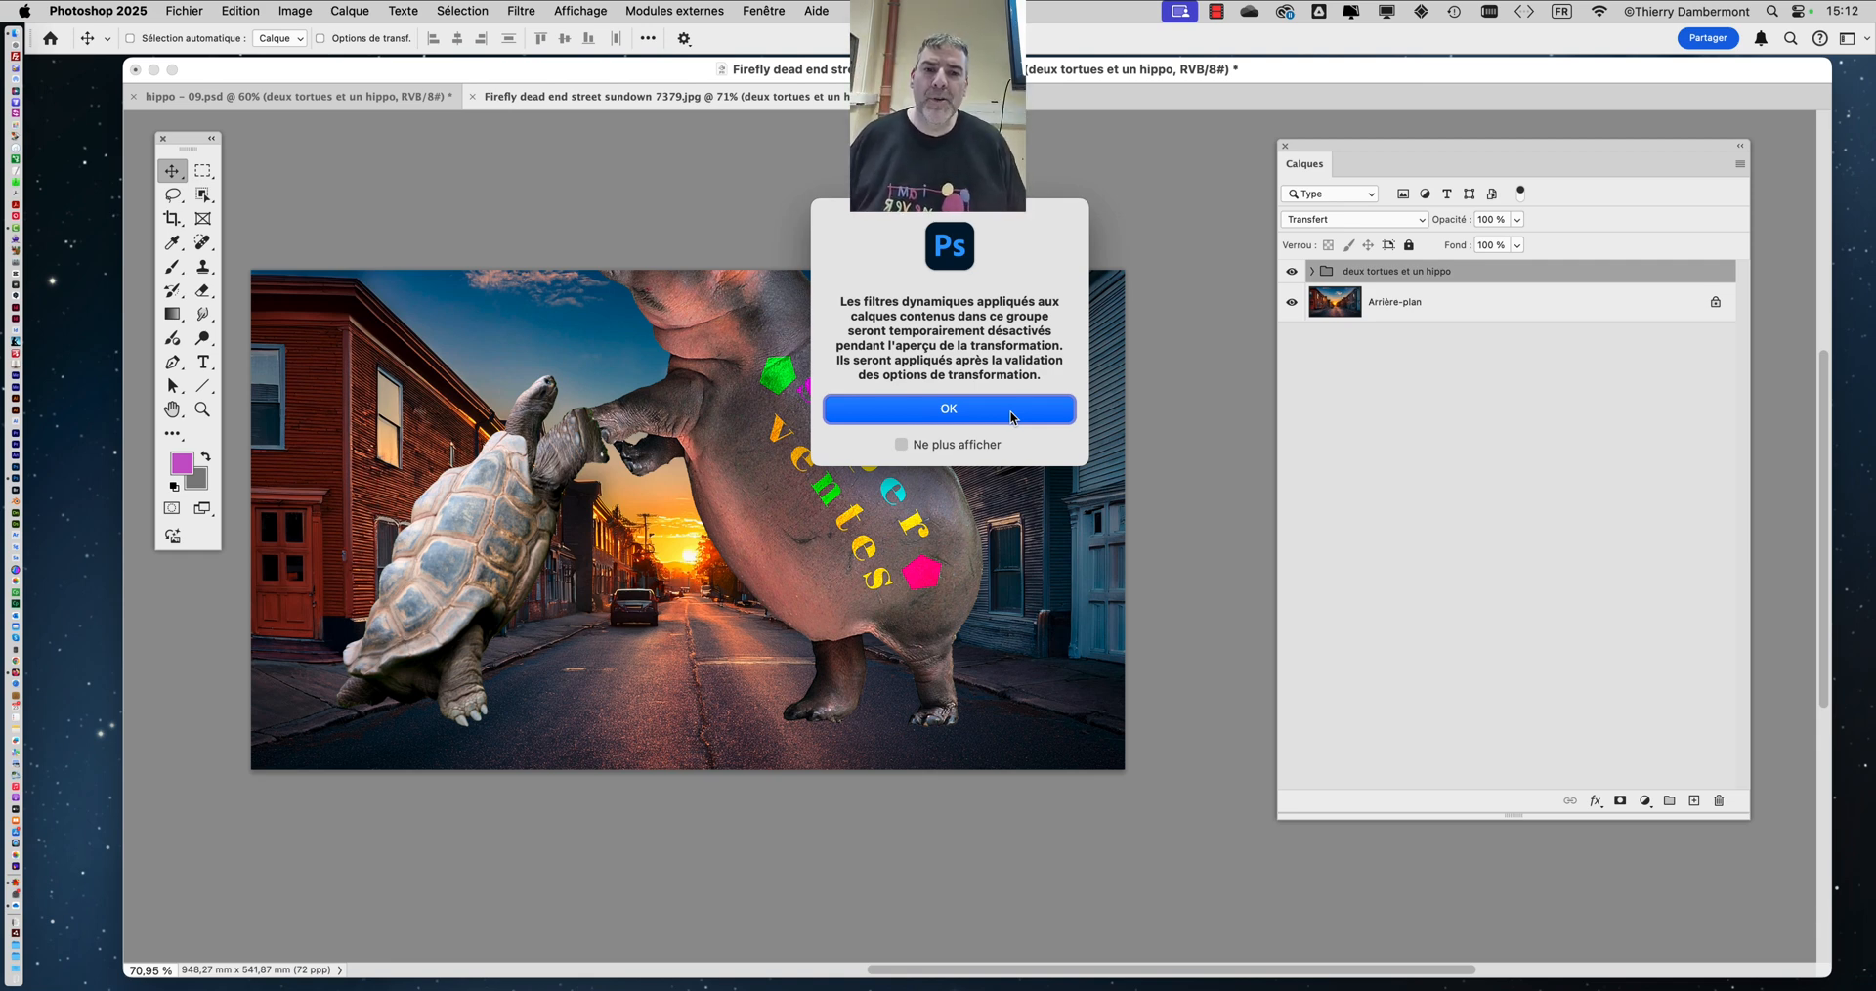
pyautogui.click(1011, 410)
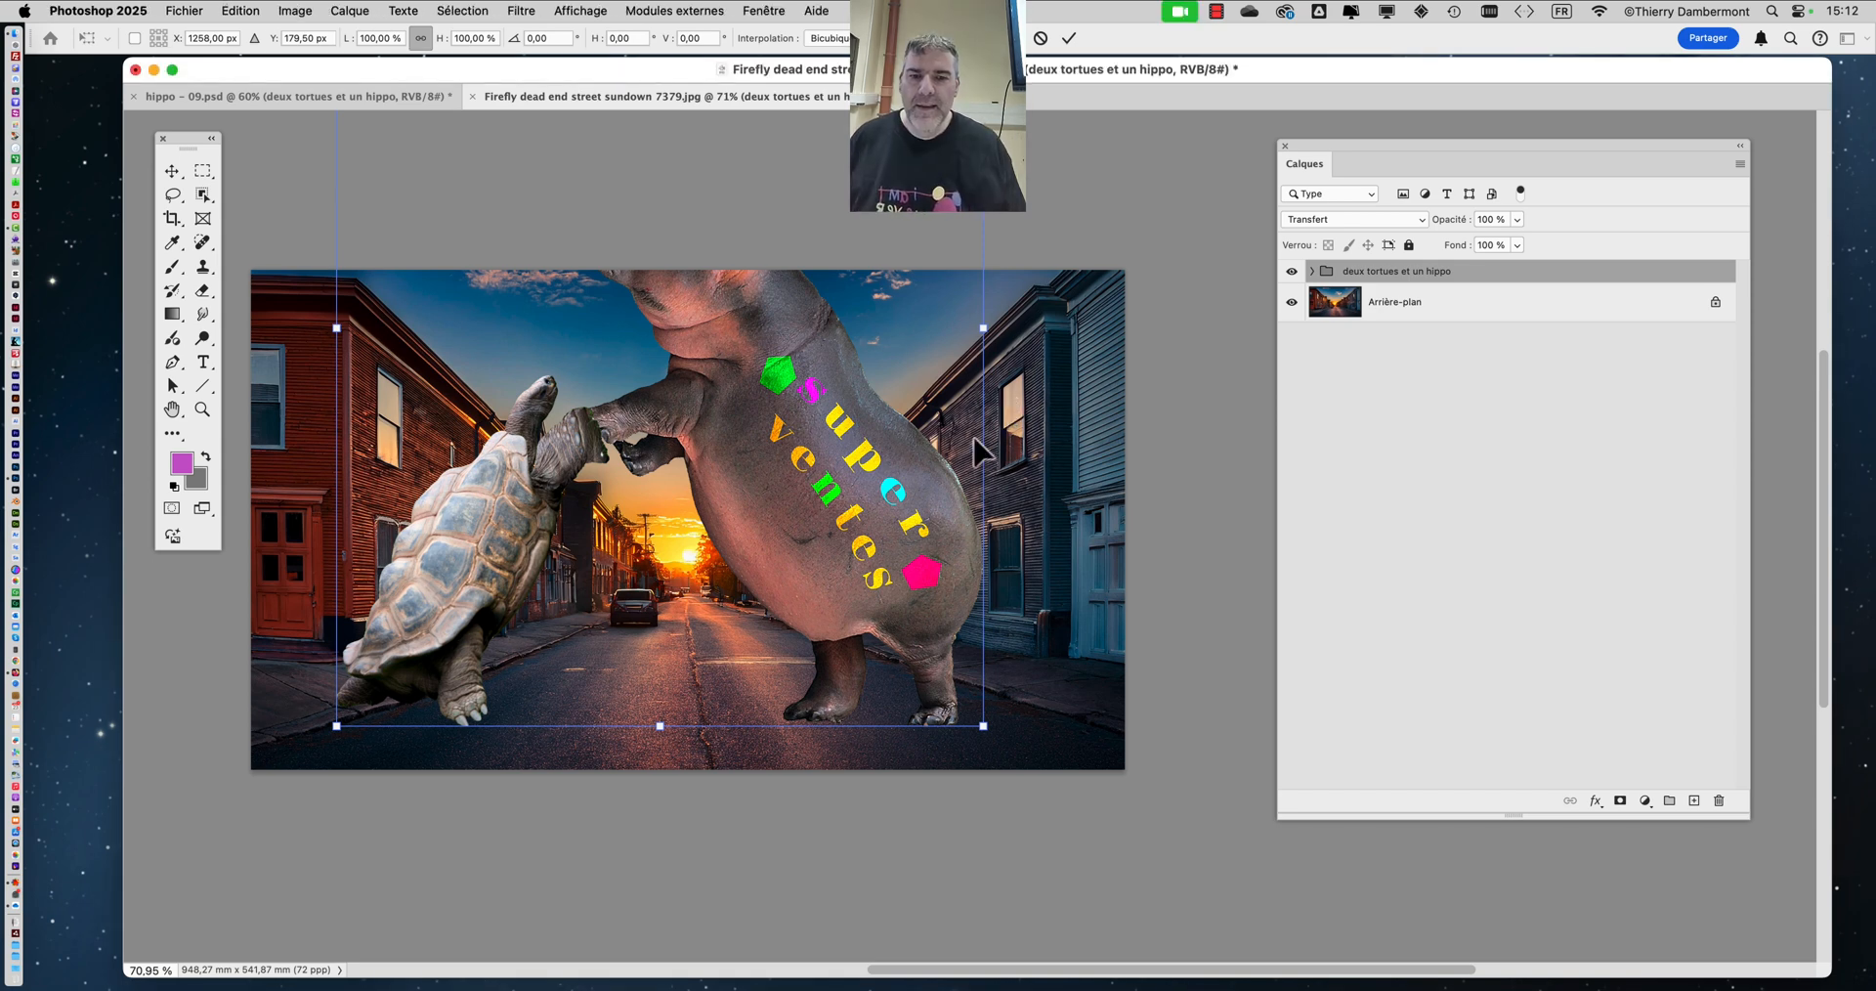
pyautogui.scroll(-5, 770, 428)
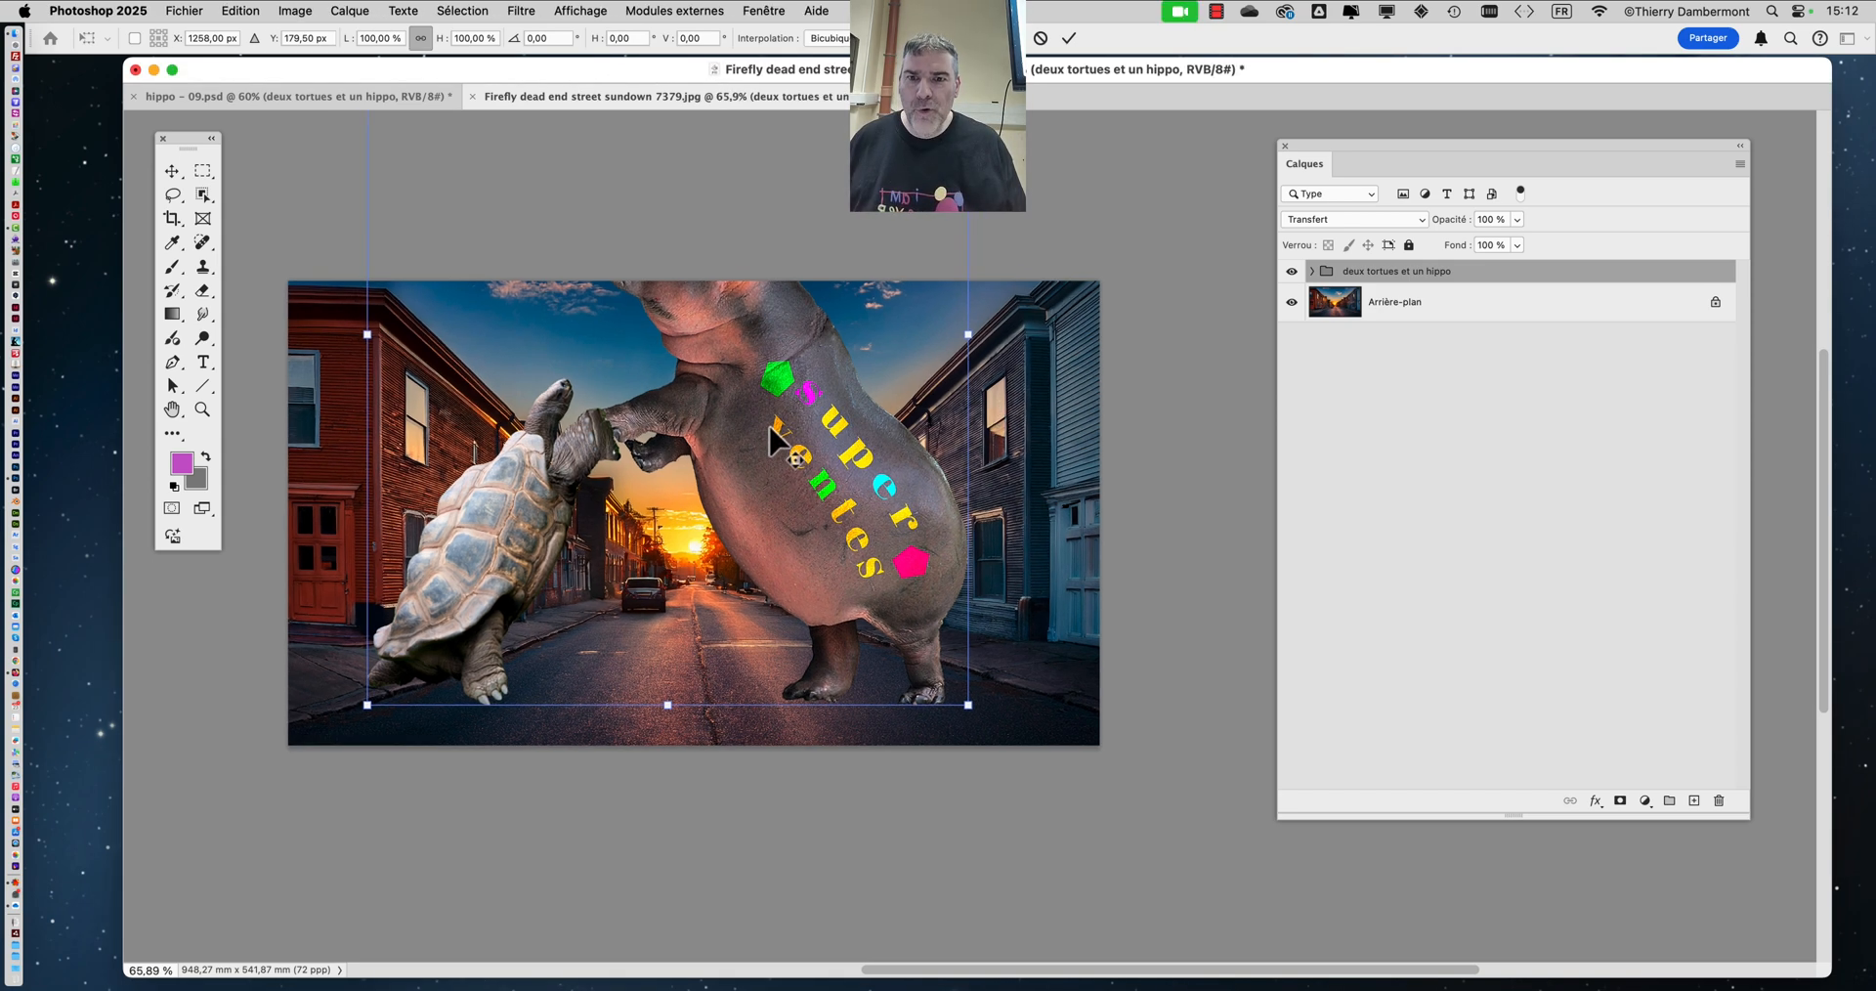
pyautogui.scroll(-5, 770, 428)
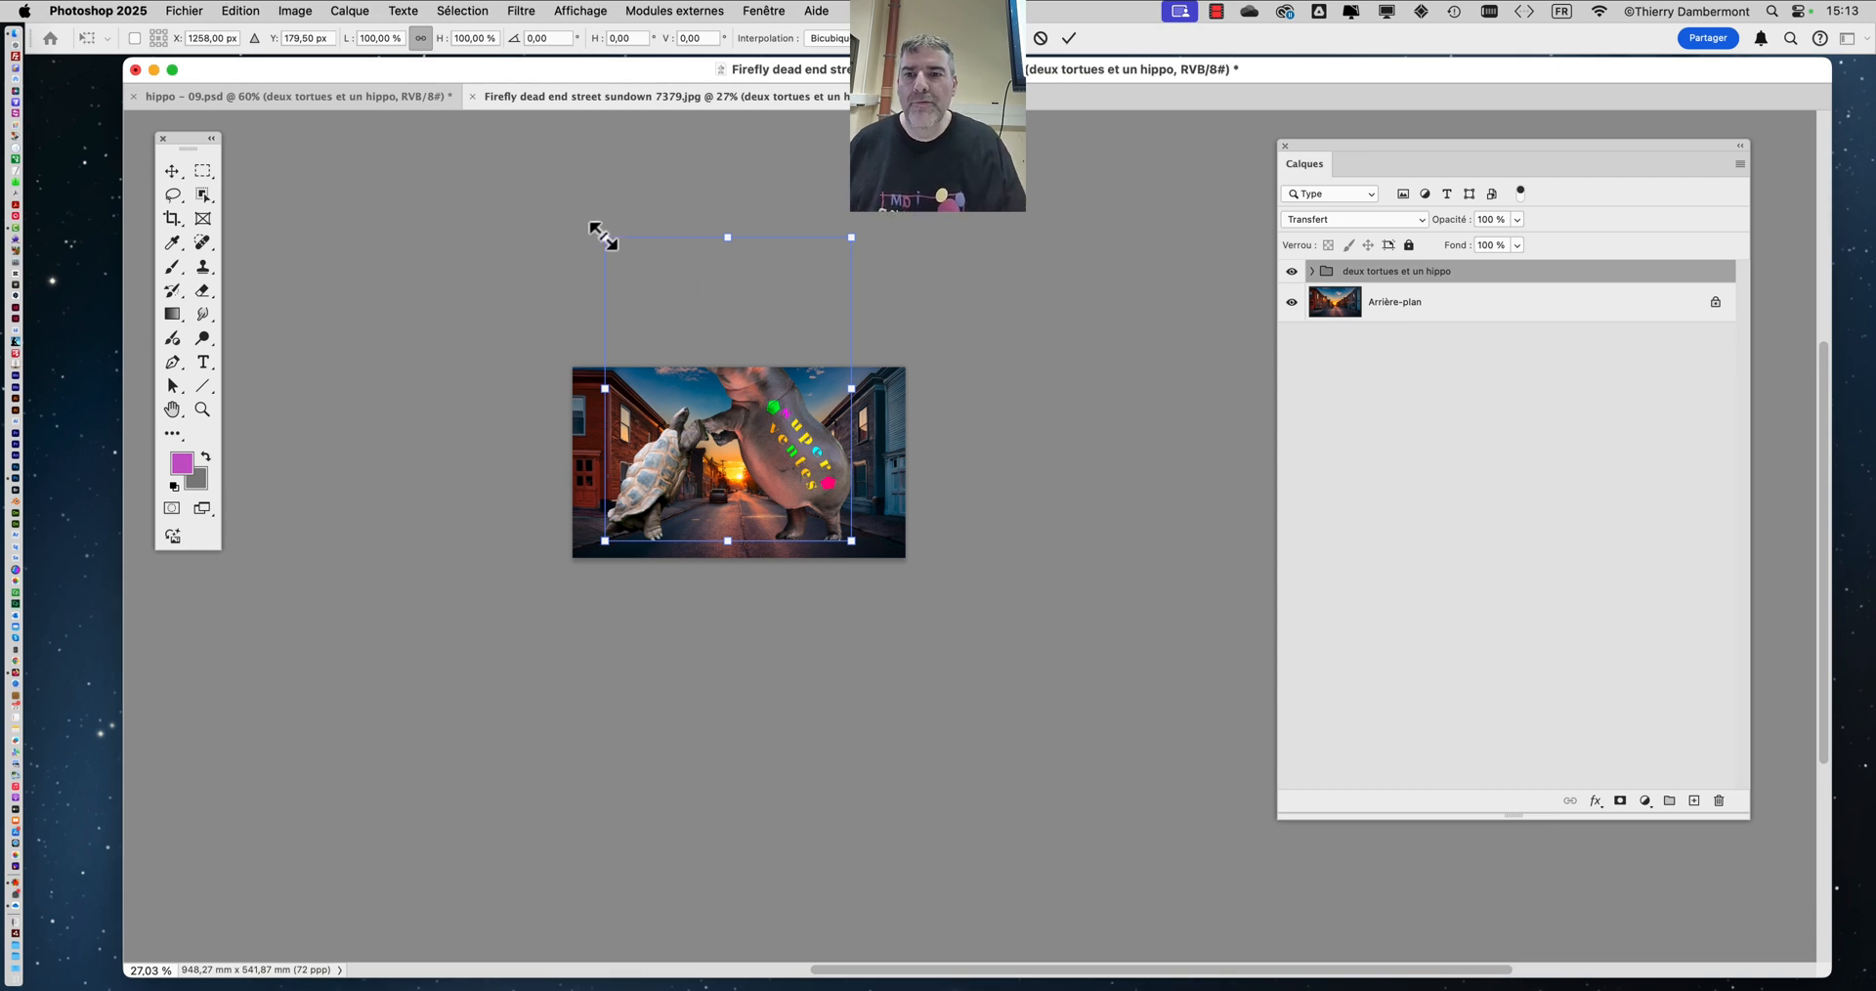
pyautogui.moveTo(603, 236); pyautogui.dragTo(731, 399)
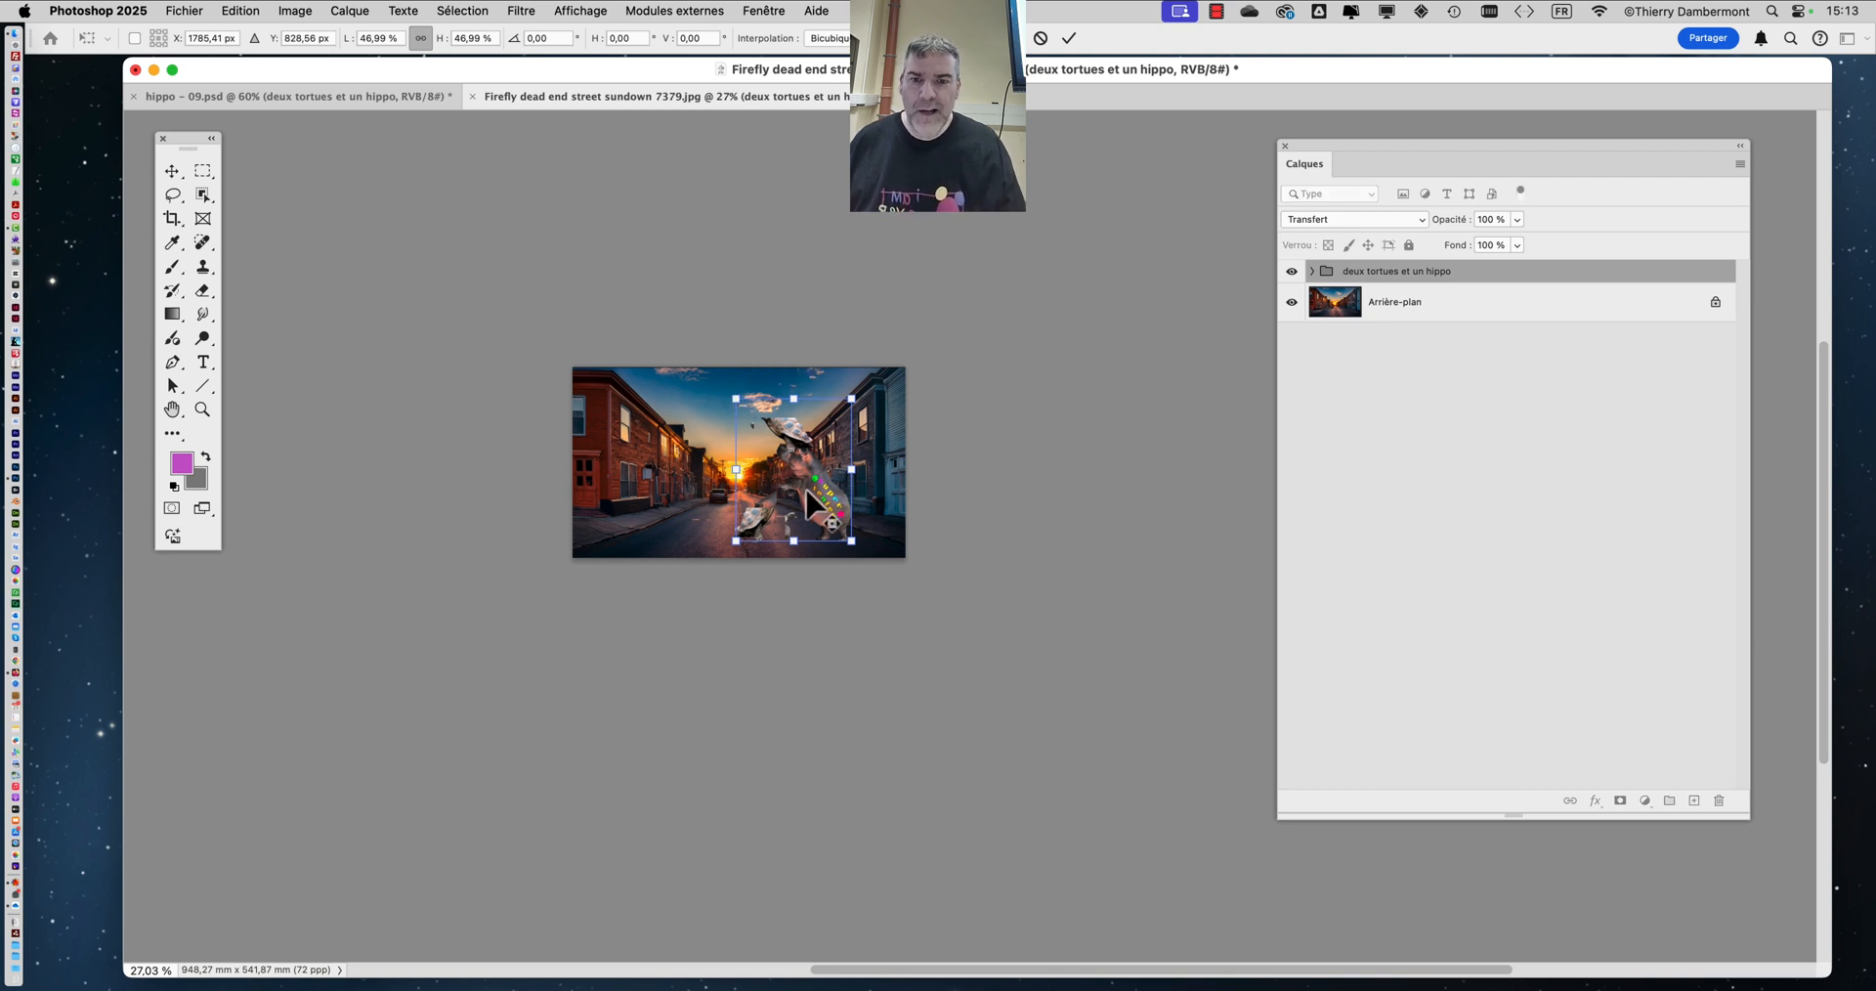
# - Move the scaled group onto the middle of the street in front of the parked car and apply the transformation
pyautogui.scroll(5, 808, 485)
pyautogui.scroll(1, 808, 486)
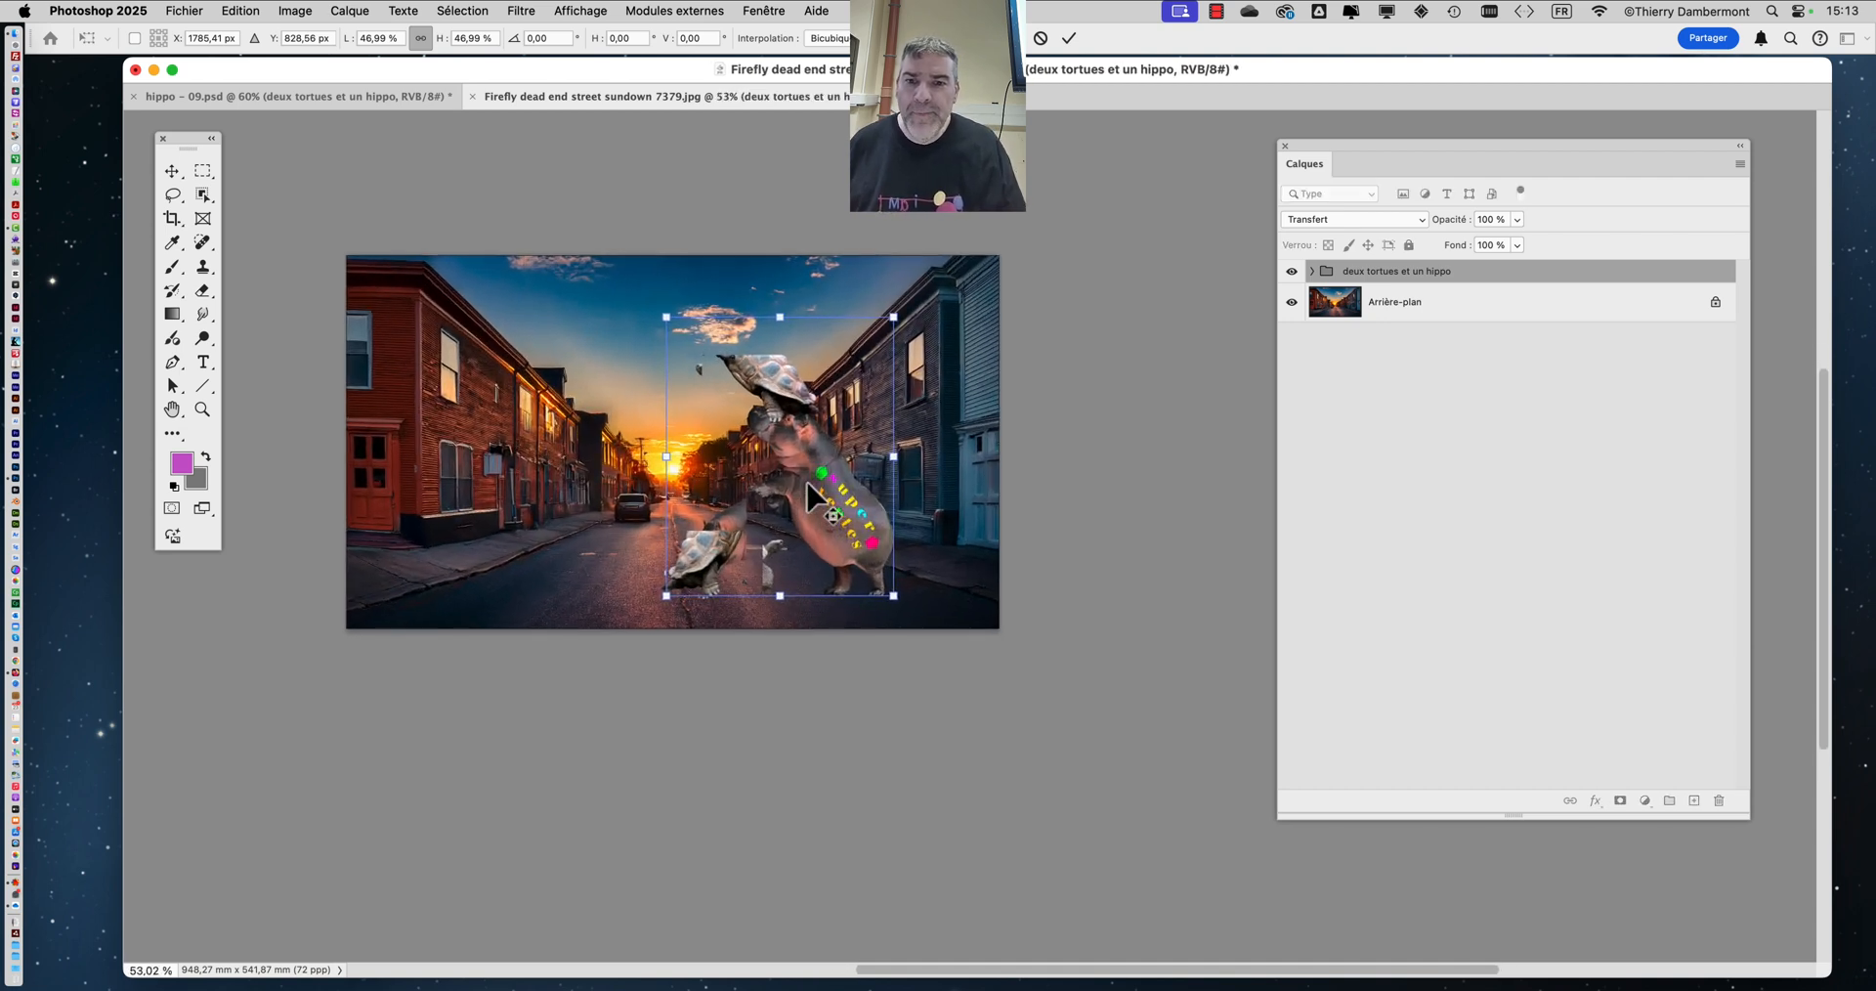
pyautogui.moveTo(811, 494); pyautogui.dragTo(674, 518)
pyautogui.scroll(3, 625, 533)
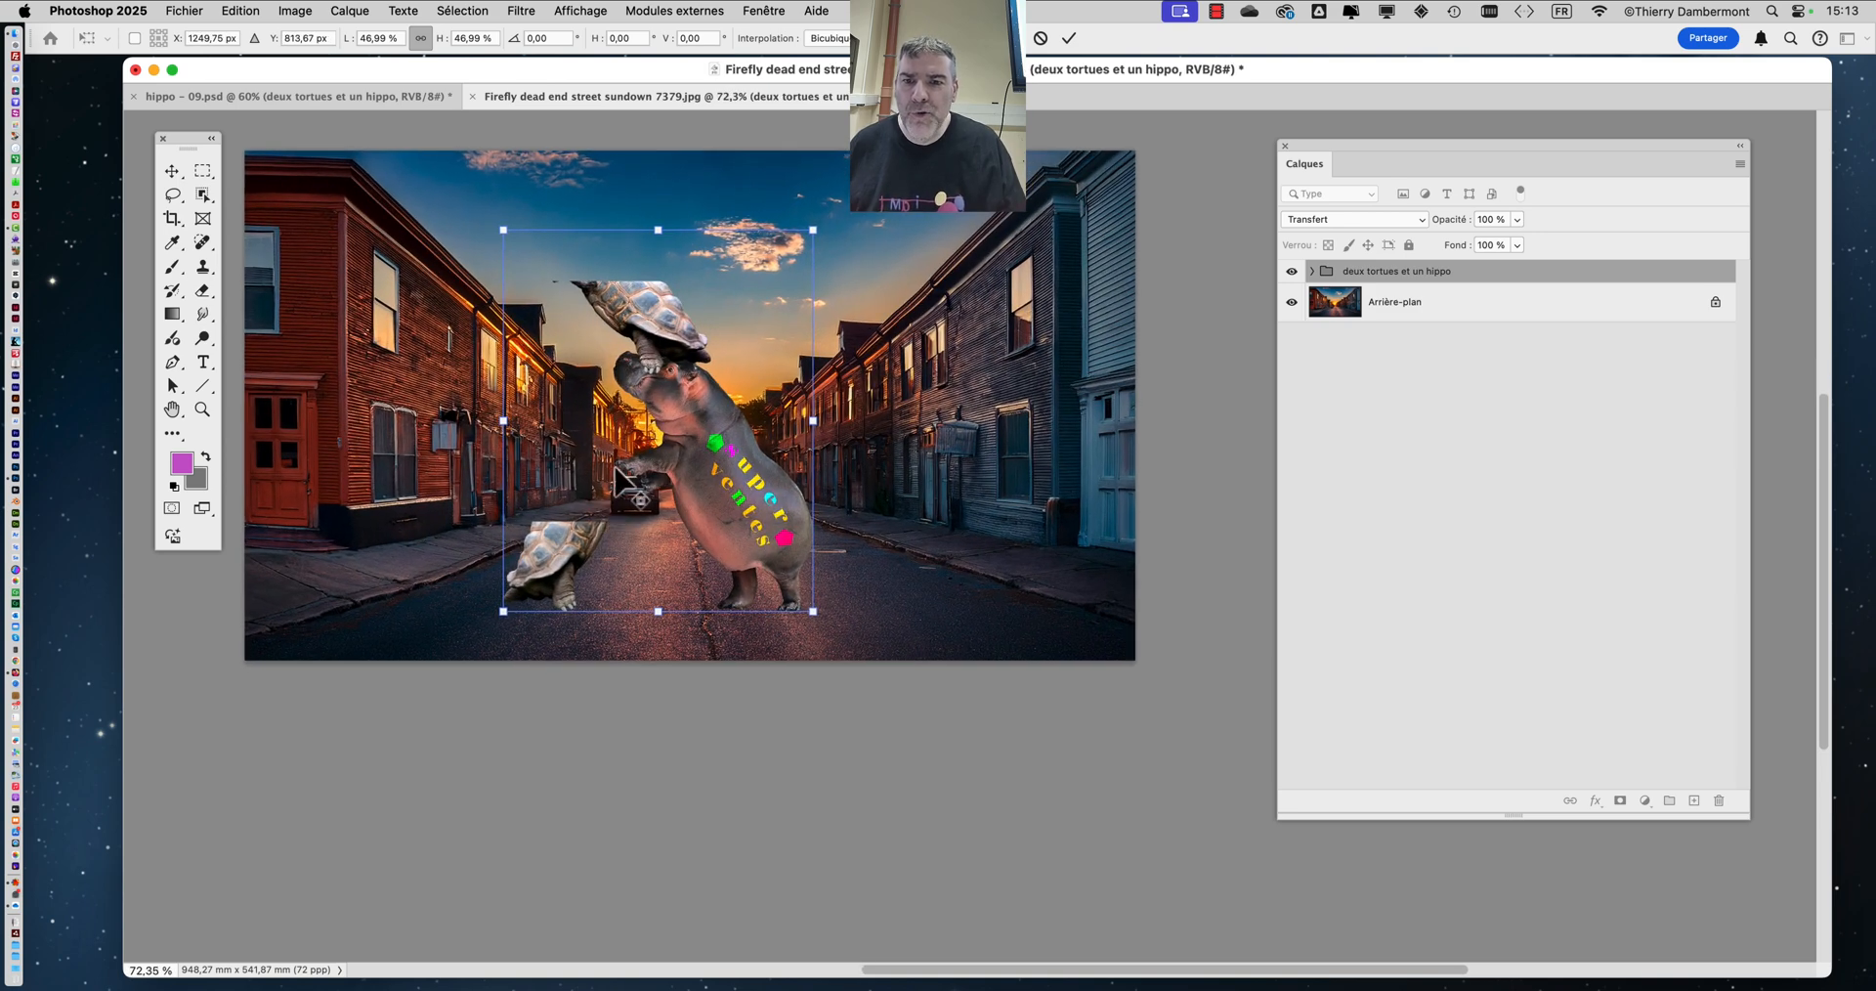
pyautogui.scroll(2, 606, 467)
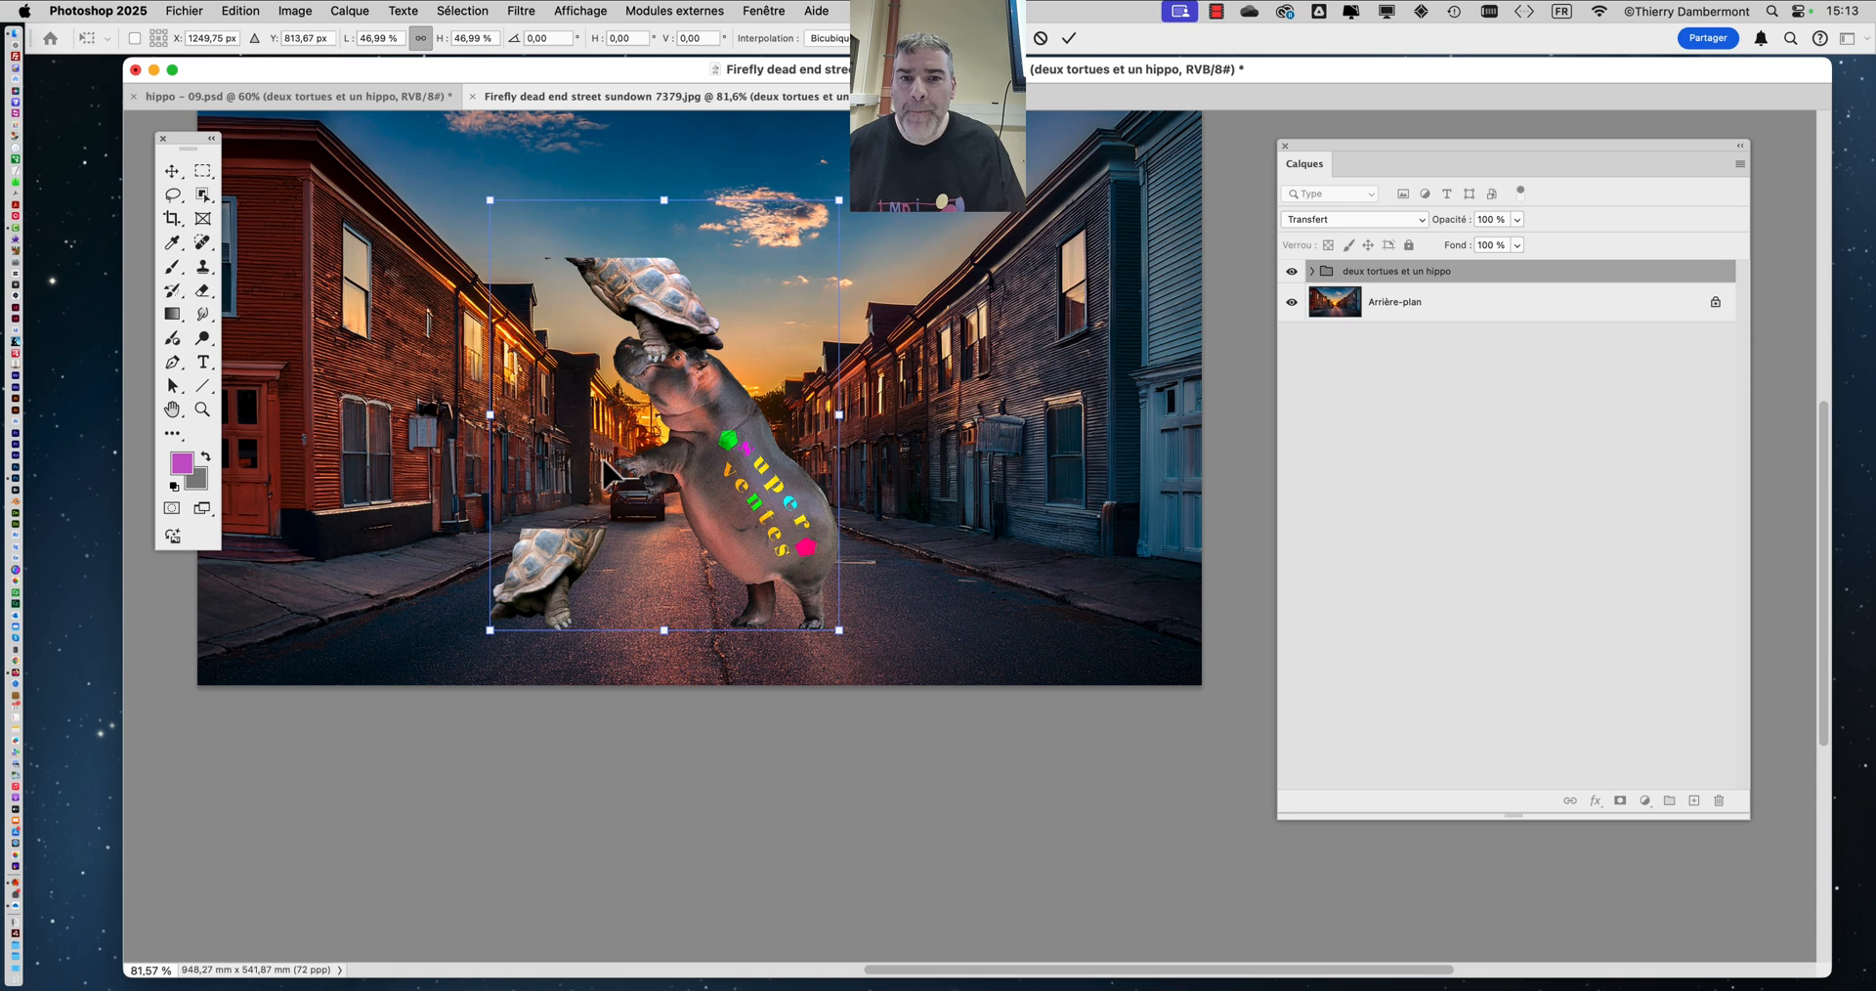
pyautogui.click(1070, 40)
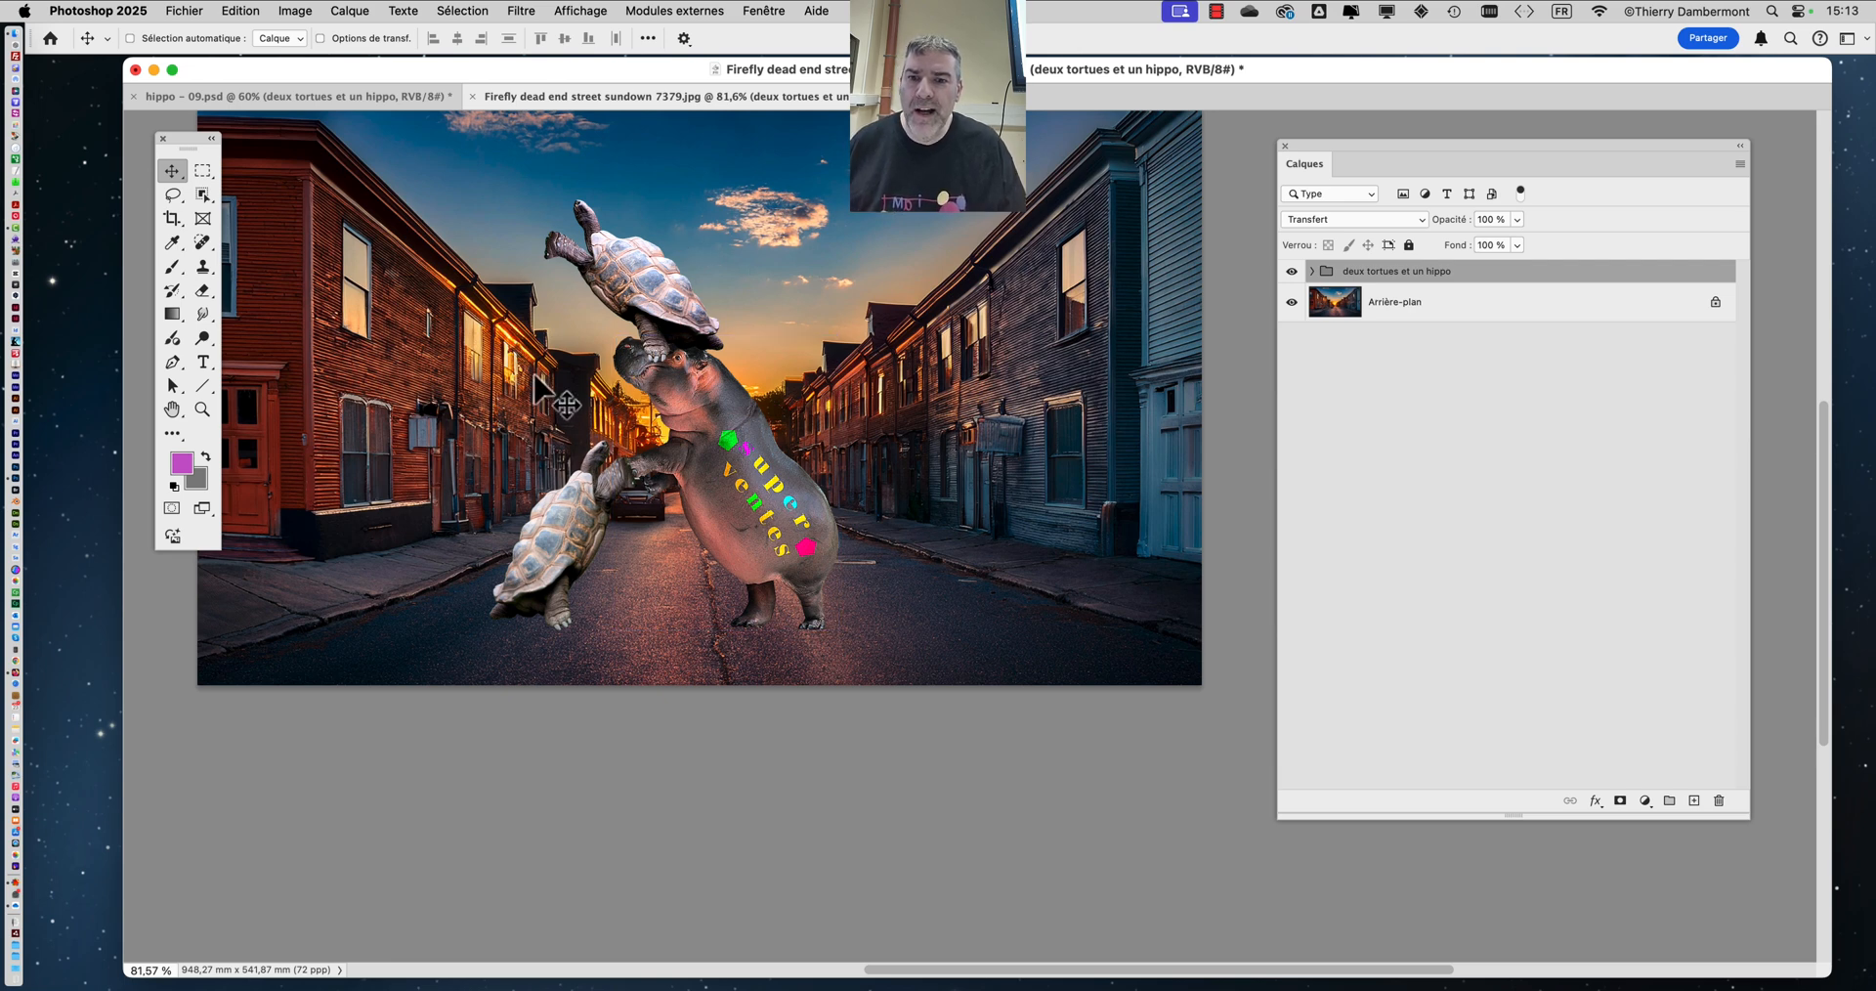
# - Switch the Move tool's transform controls on and off several times, leaving them off
pyautogui.scroll(-3, 907, 531)
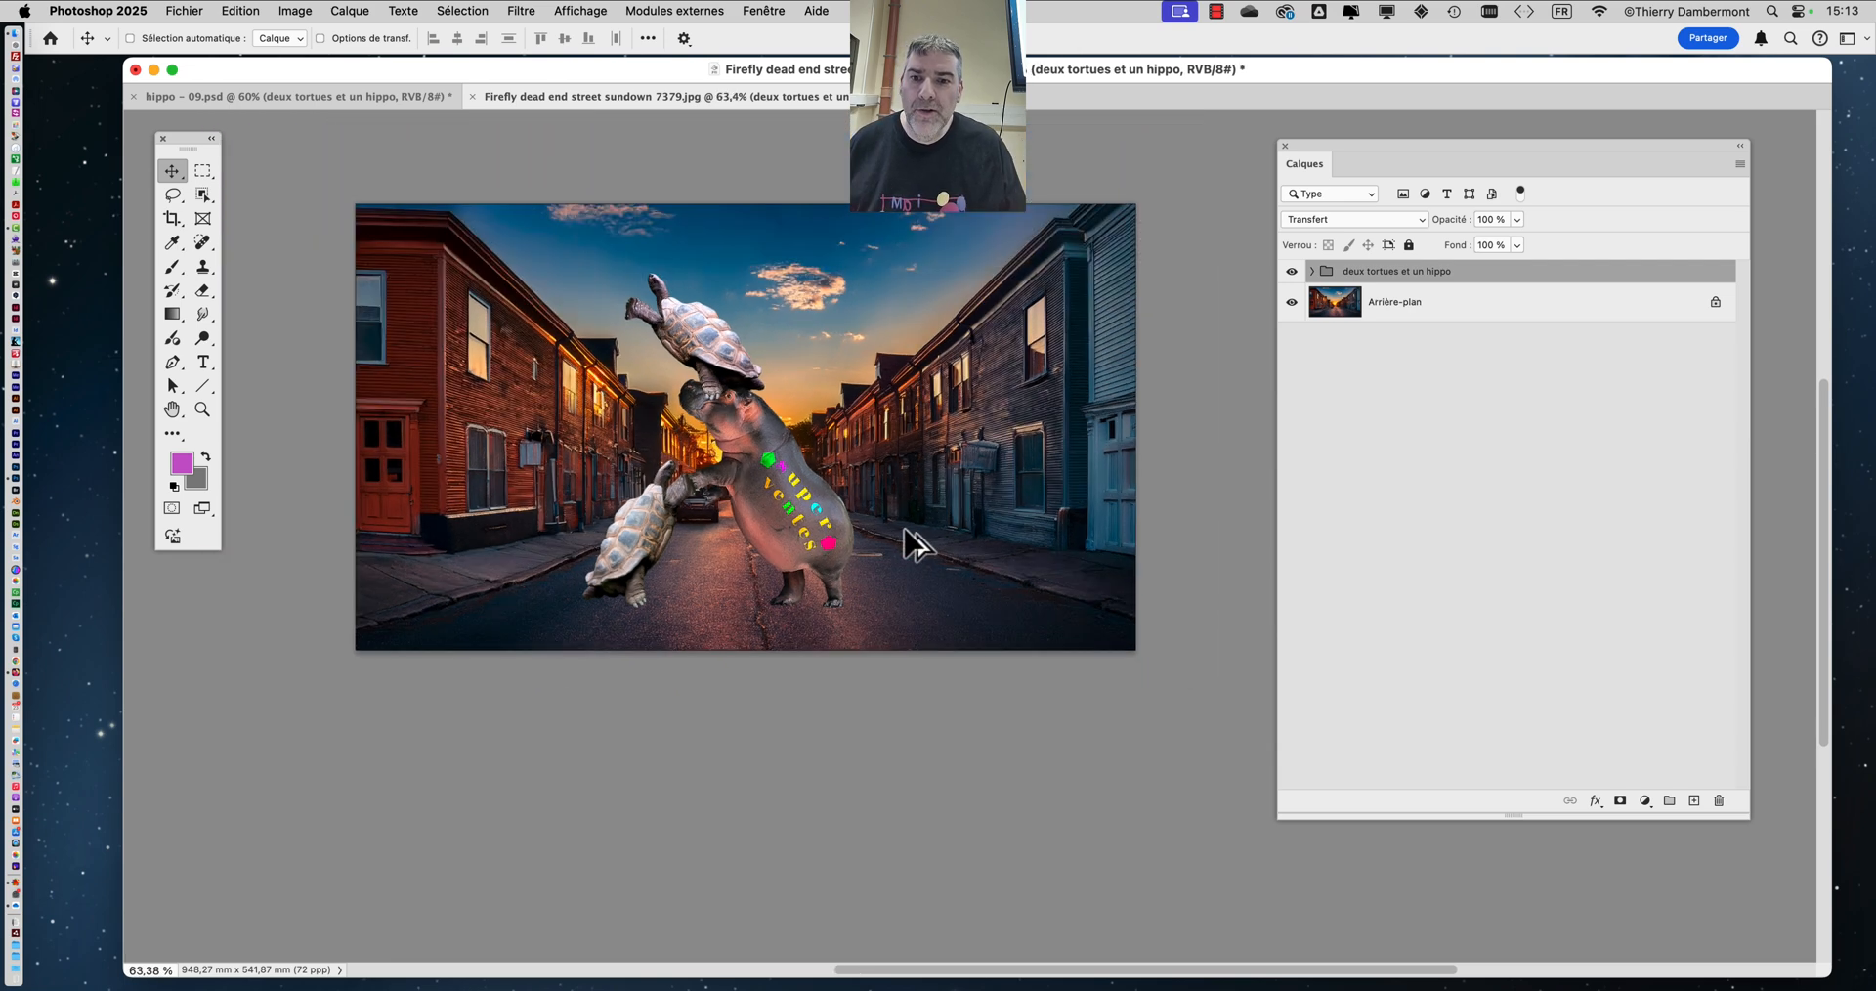
pyautogui.scroll(-2, 907, 543)
pyautogui.scroll(2, 900, 540)
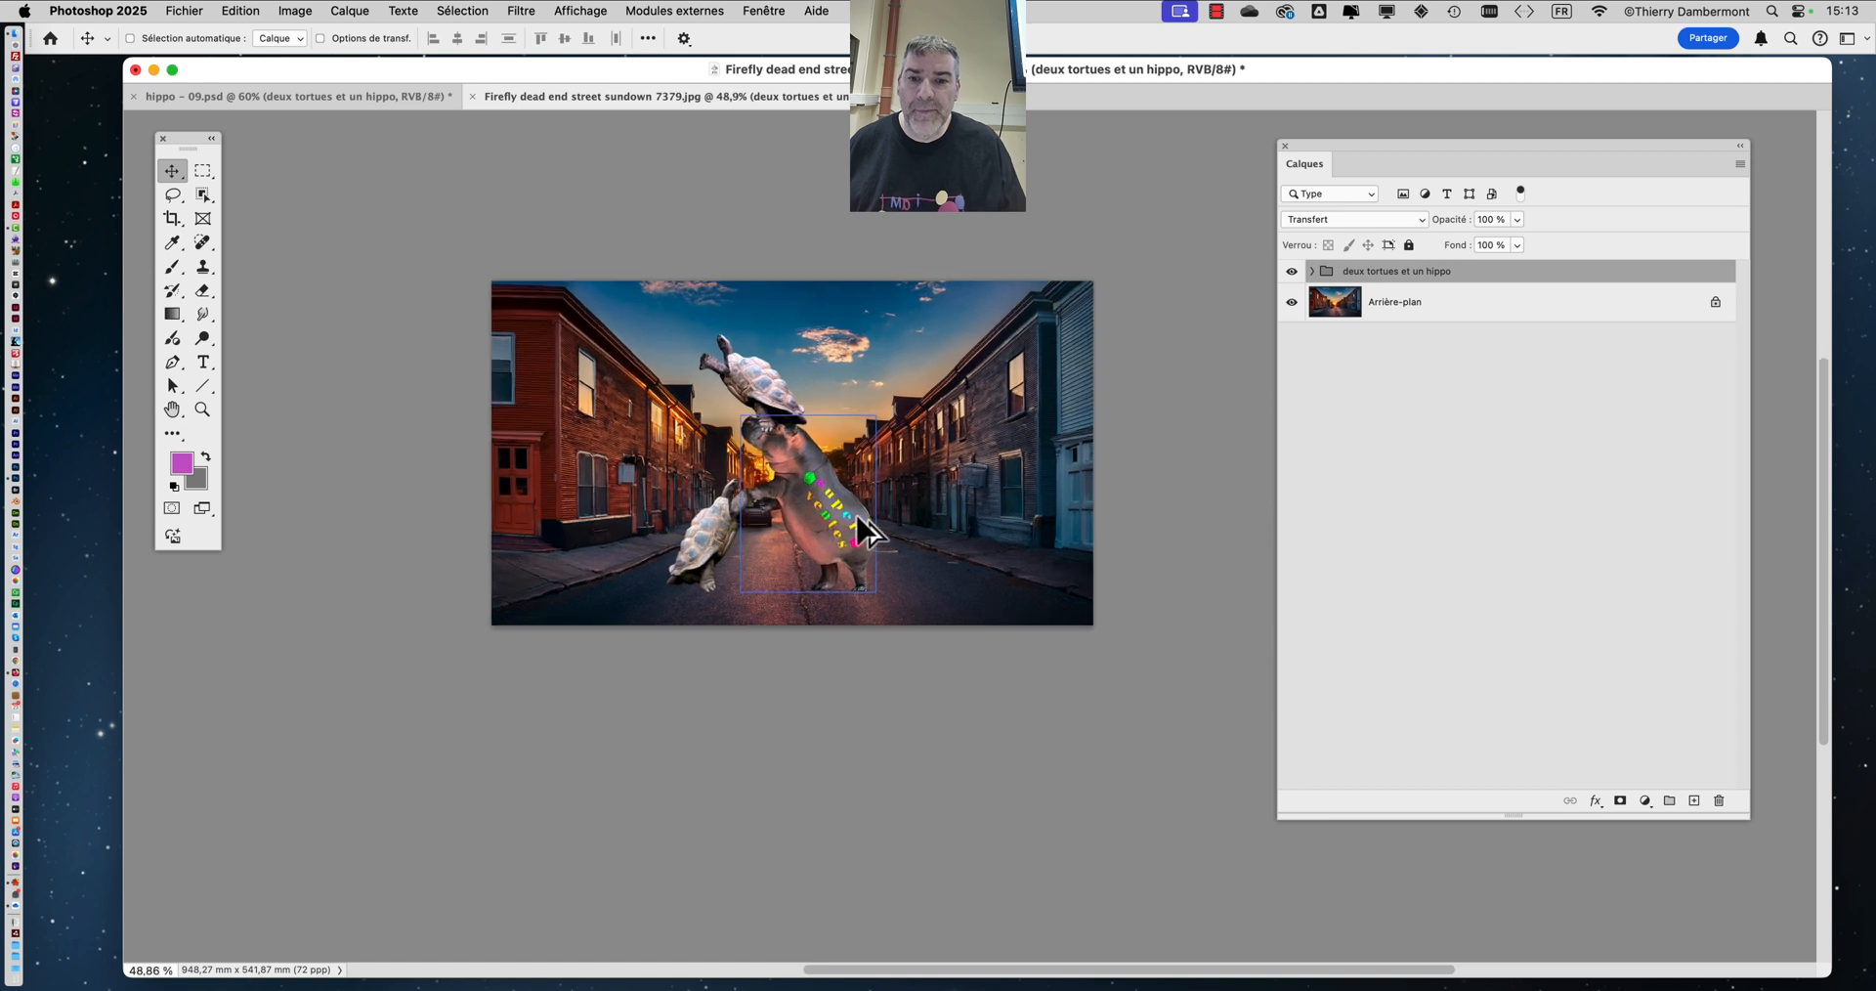
pyautogui.scroll(1, 868, 533)
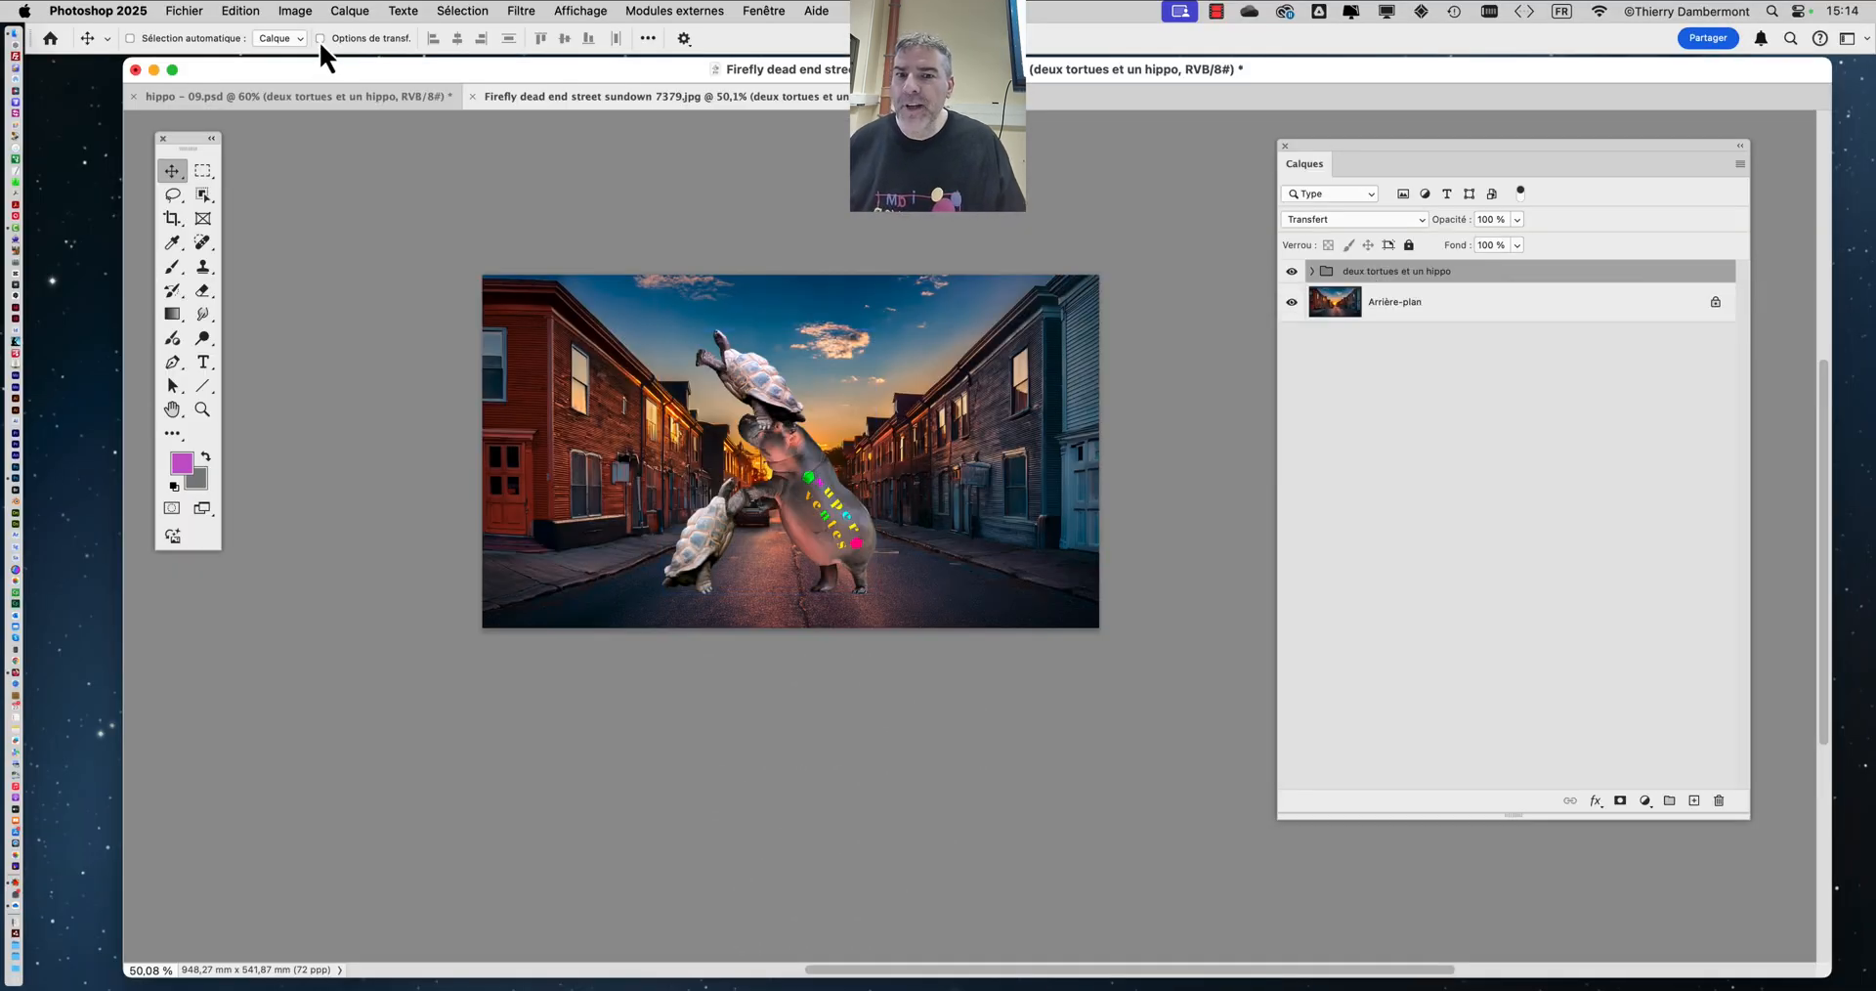
pyautogui.click(319, 38)
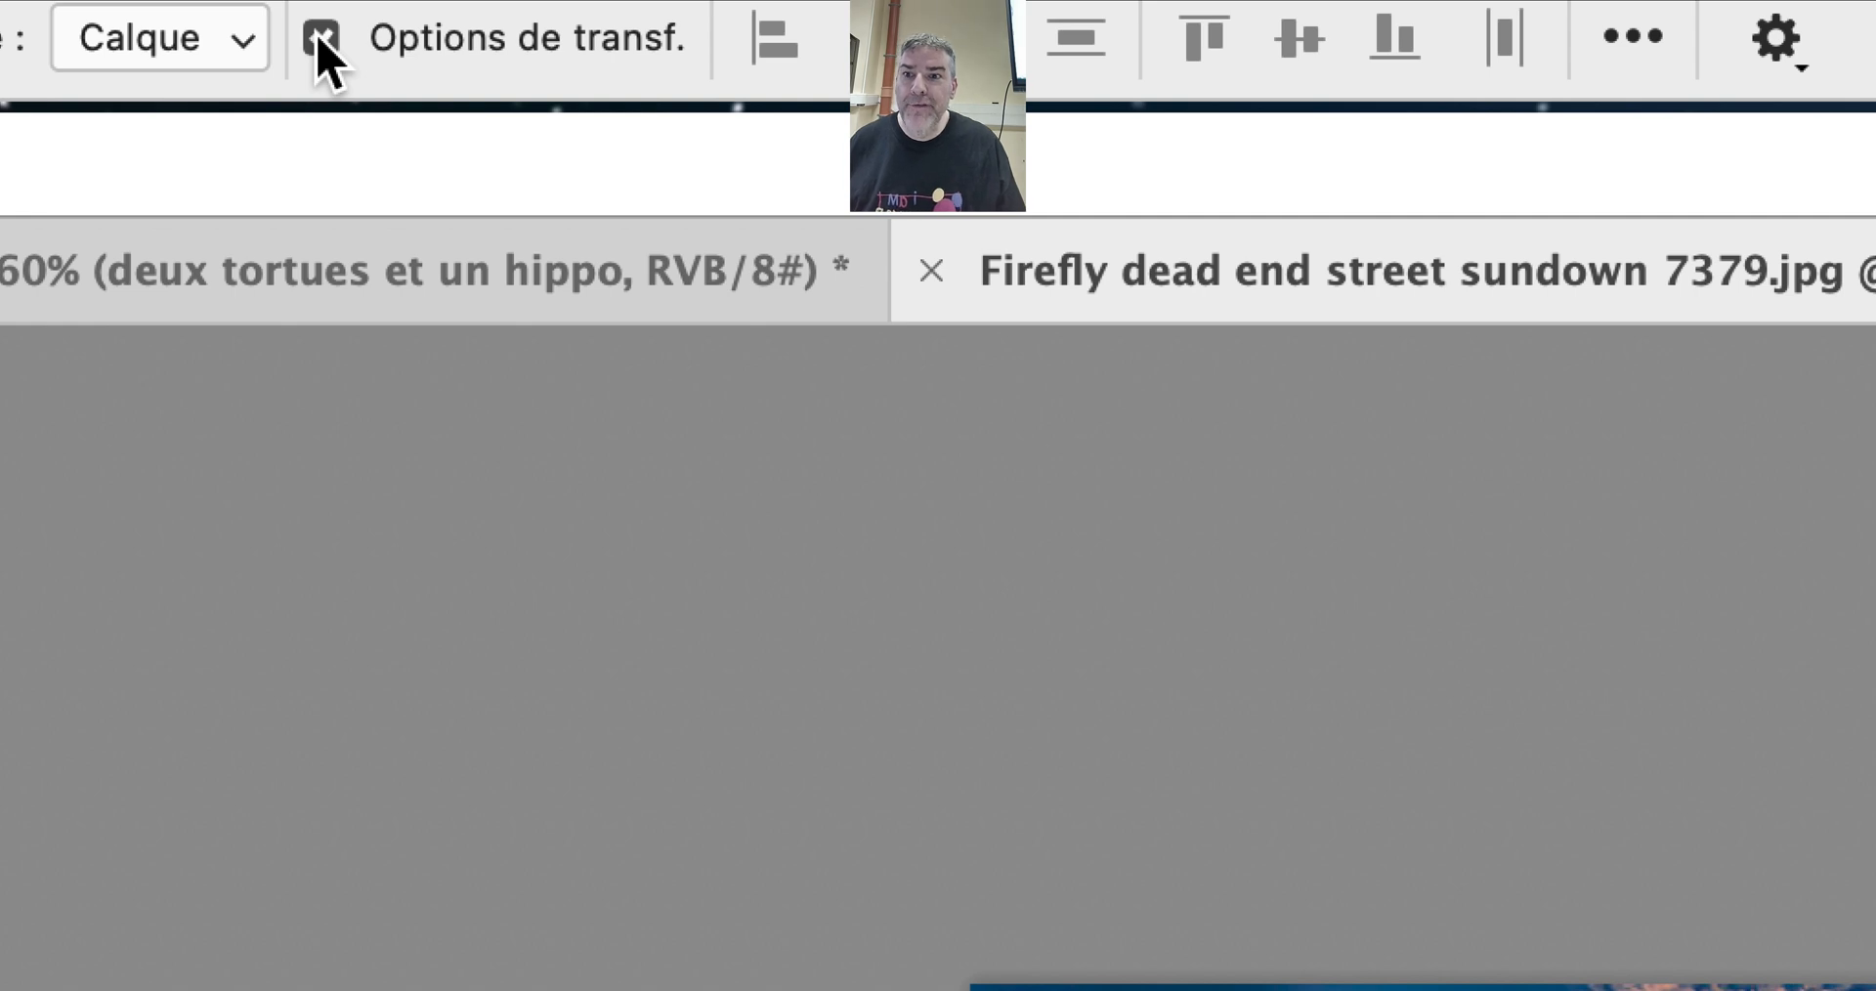
pyautogui.click(320, 39)
pyautogui.click(320, 39)
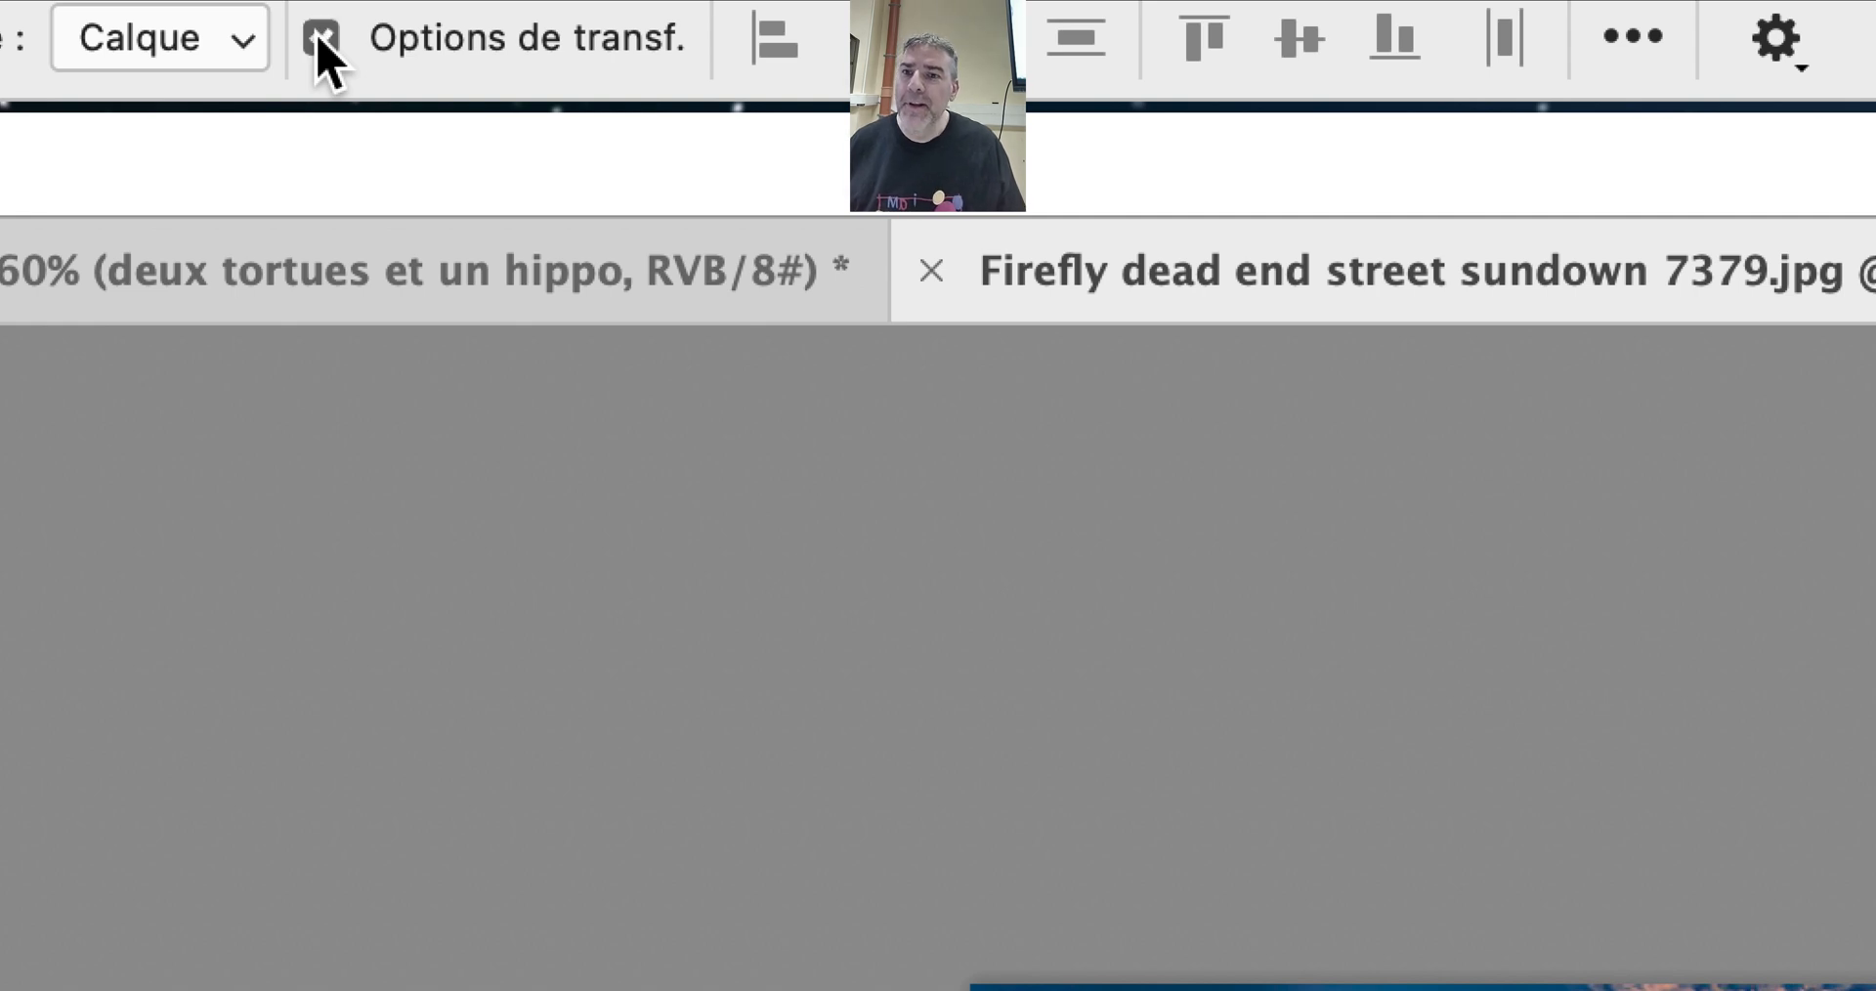
pyautogui.click(320, 39)
pyautogui.click(321, 39)
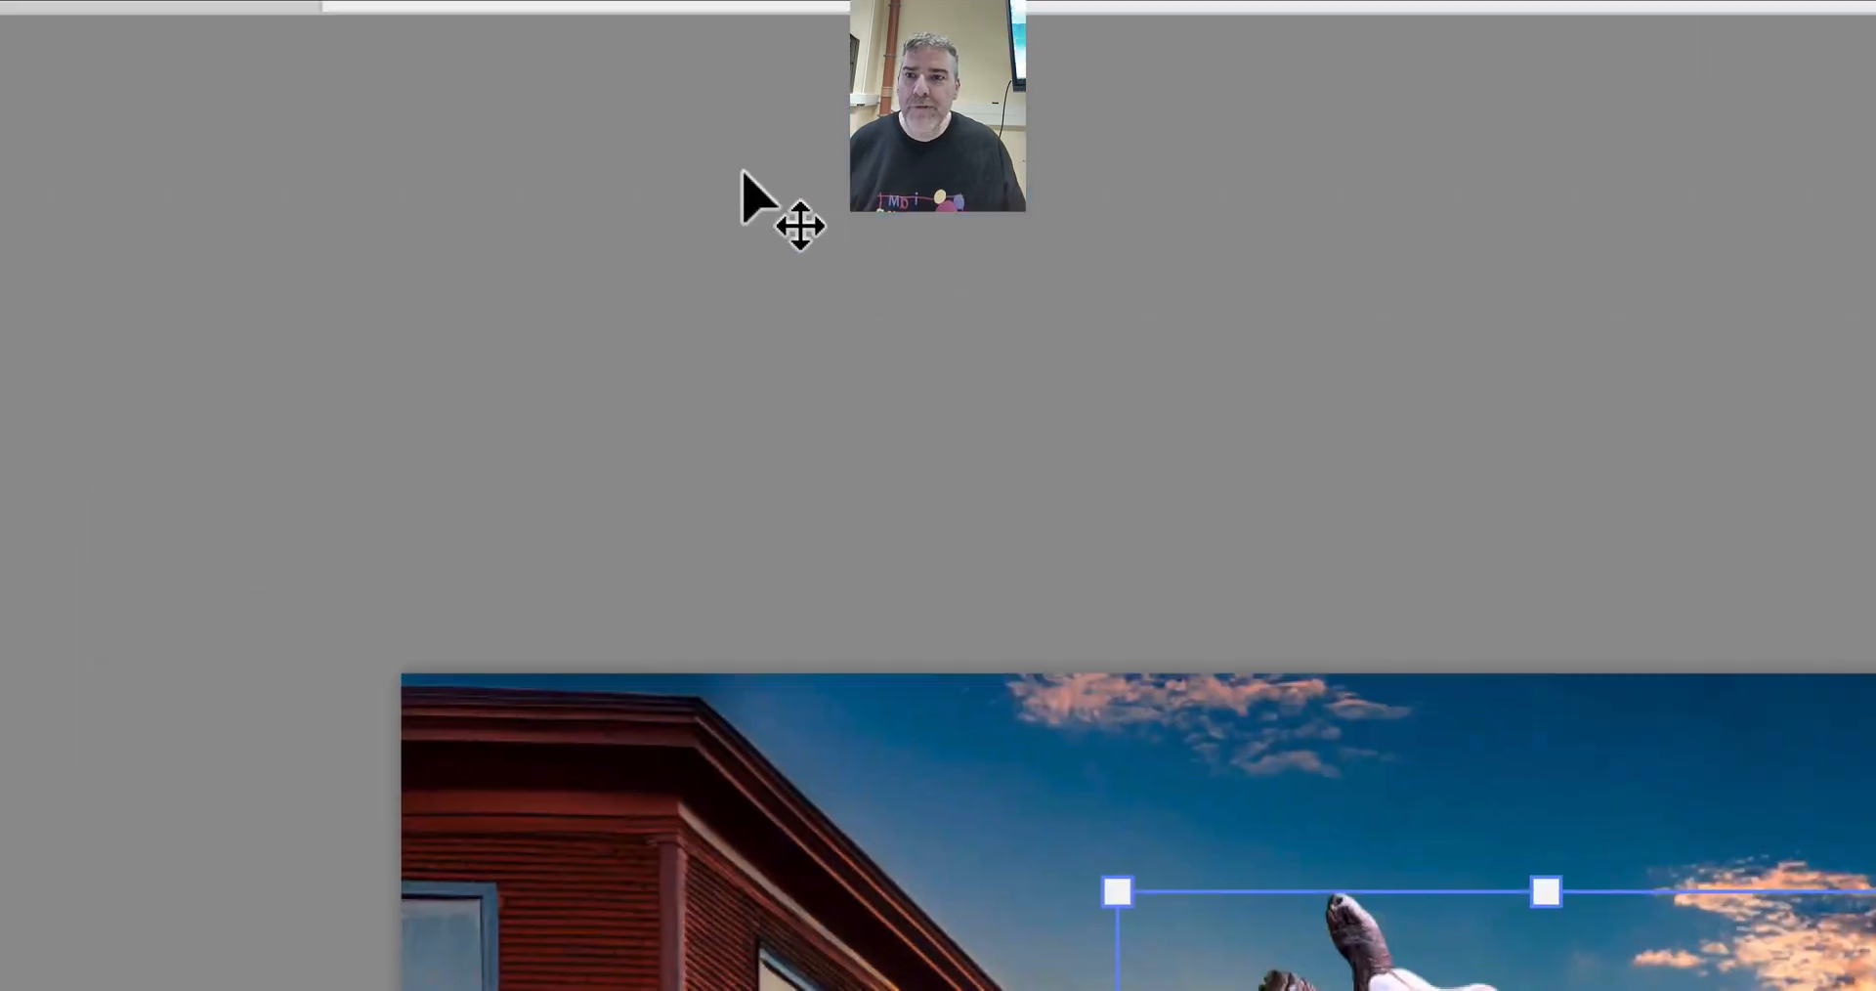
pyautogui.click(554, 82)
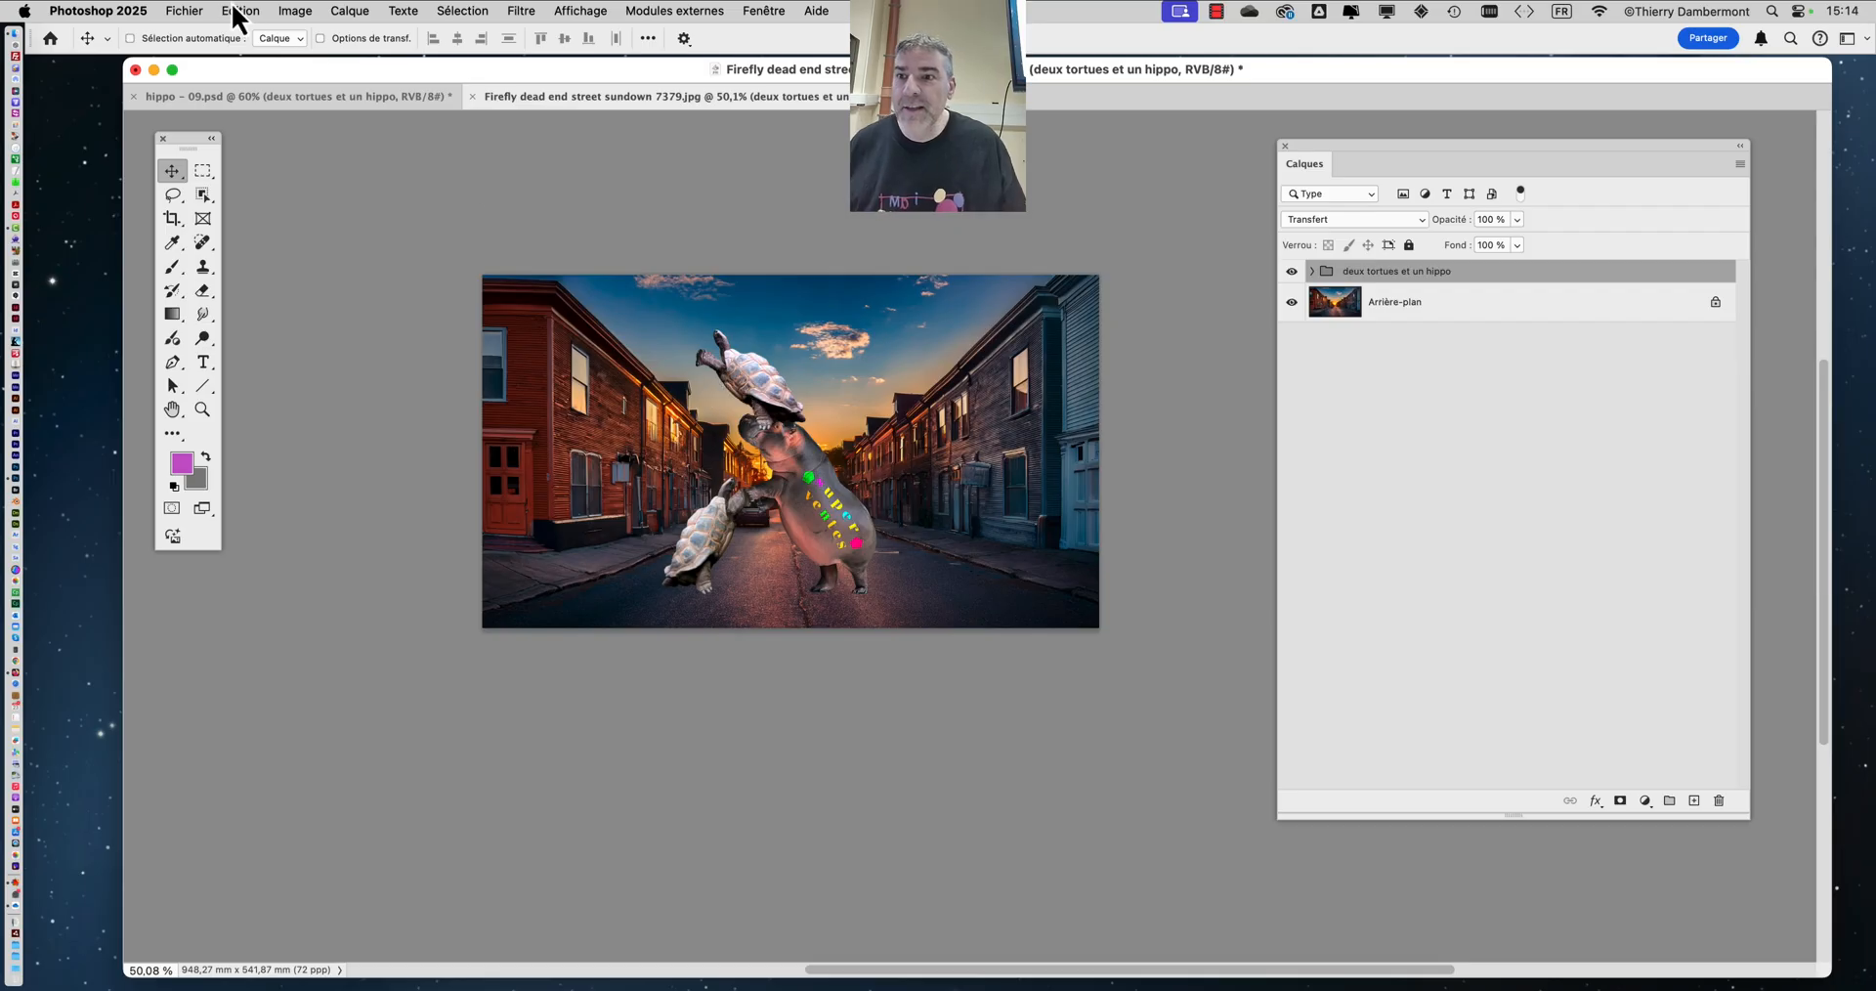
# - Scale the hippo and tortoises group down with a free transform to about 75% and apply it
pyautogui.click(240, 11)
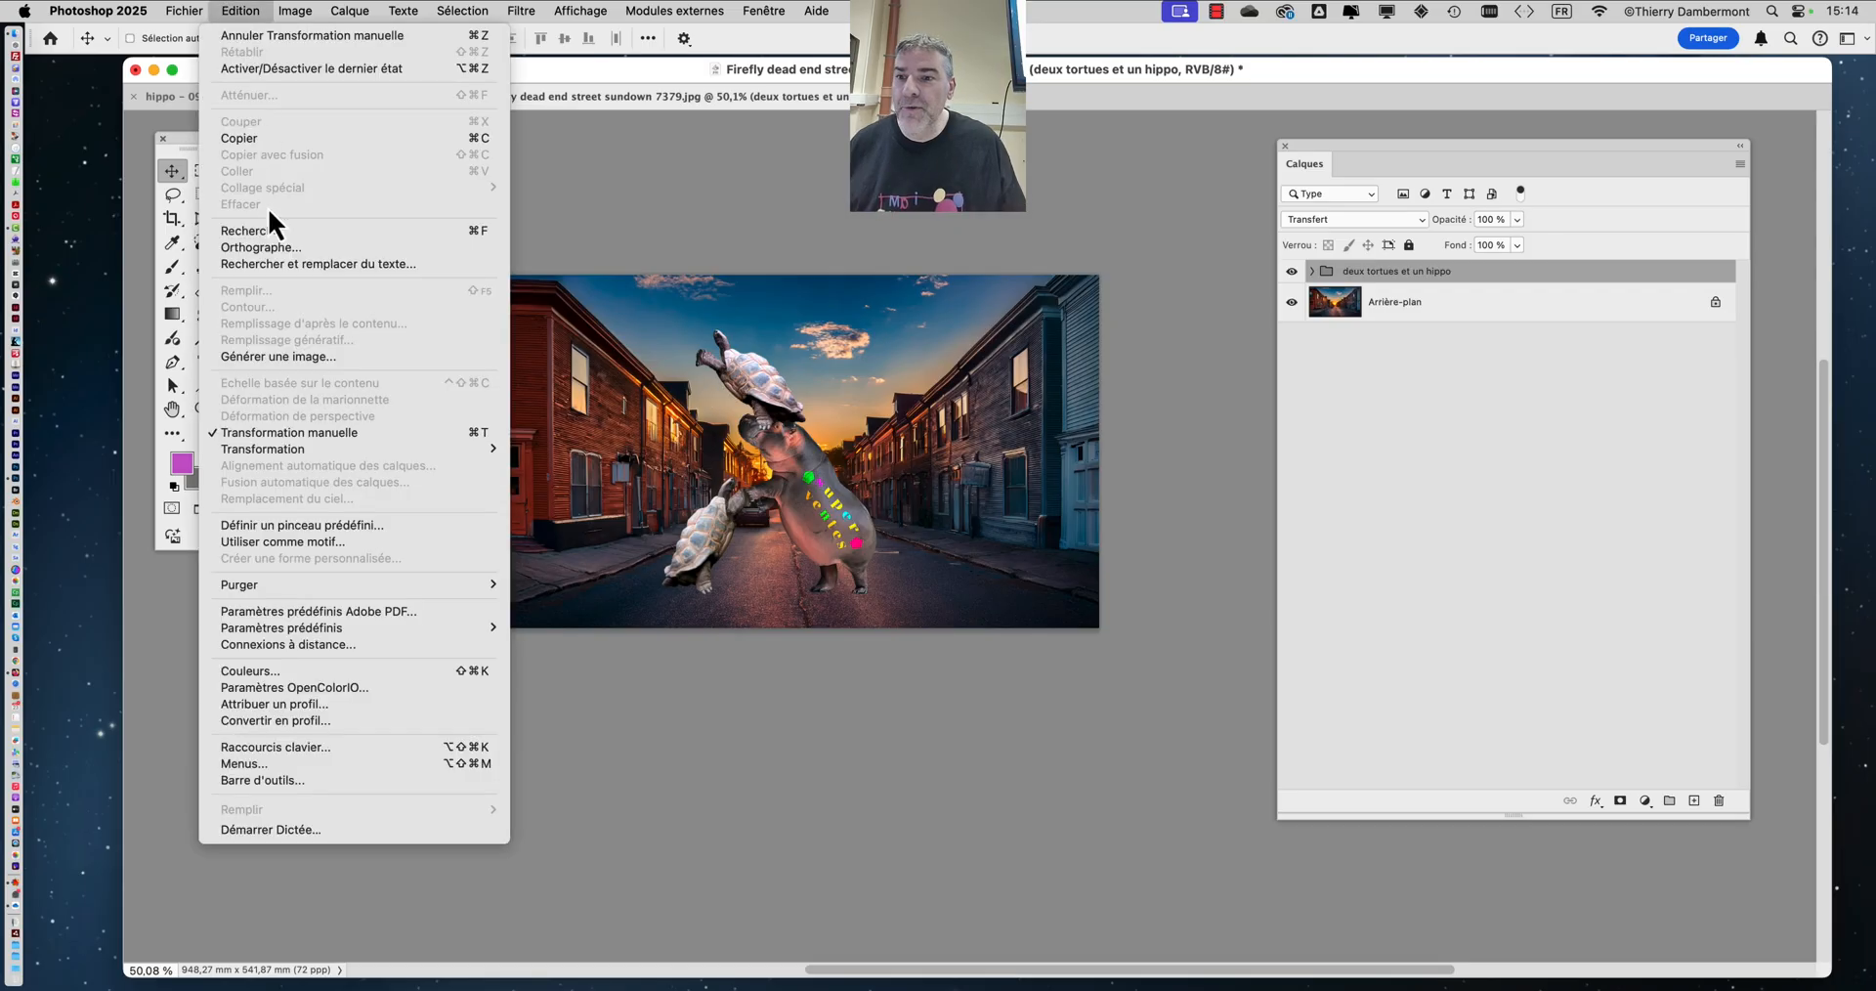
pyautogui.click(315, 438)
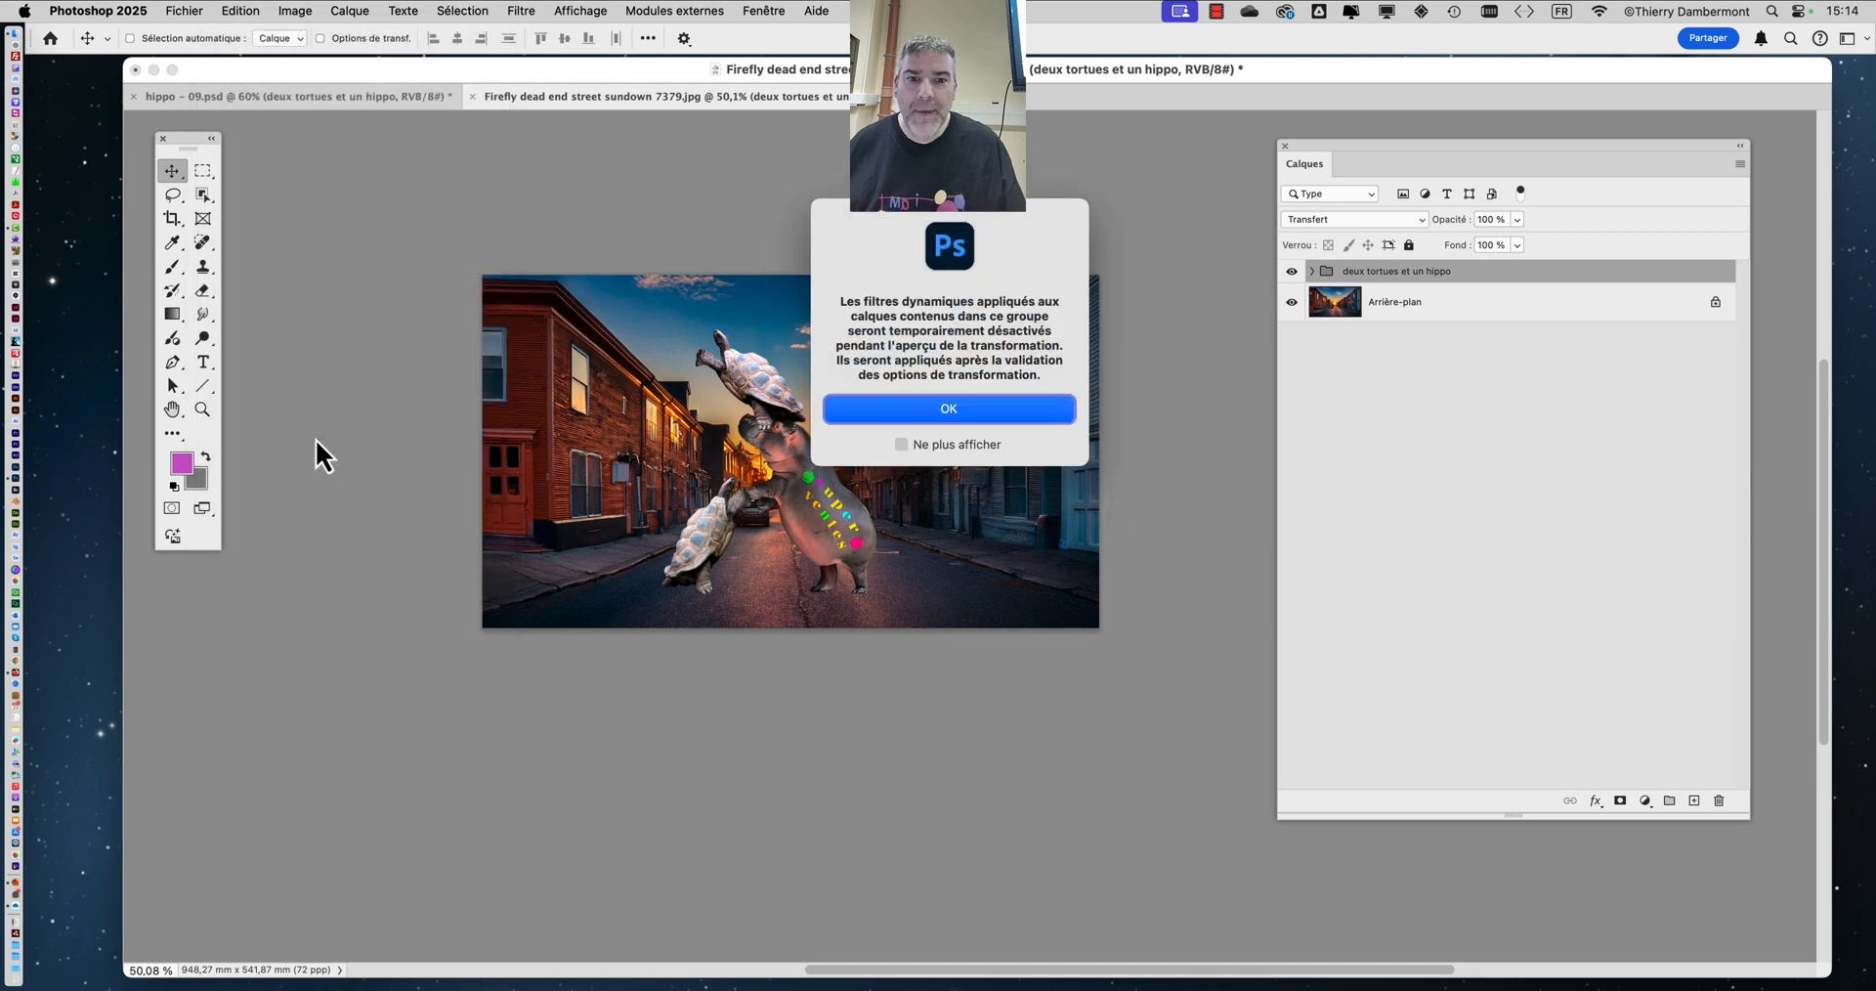
pyautogui.click(967, 409)
pyautogui.moveTo(876, 329); pyautogui.dragTo(803, 418)
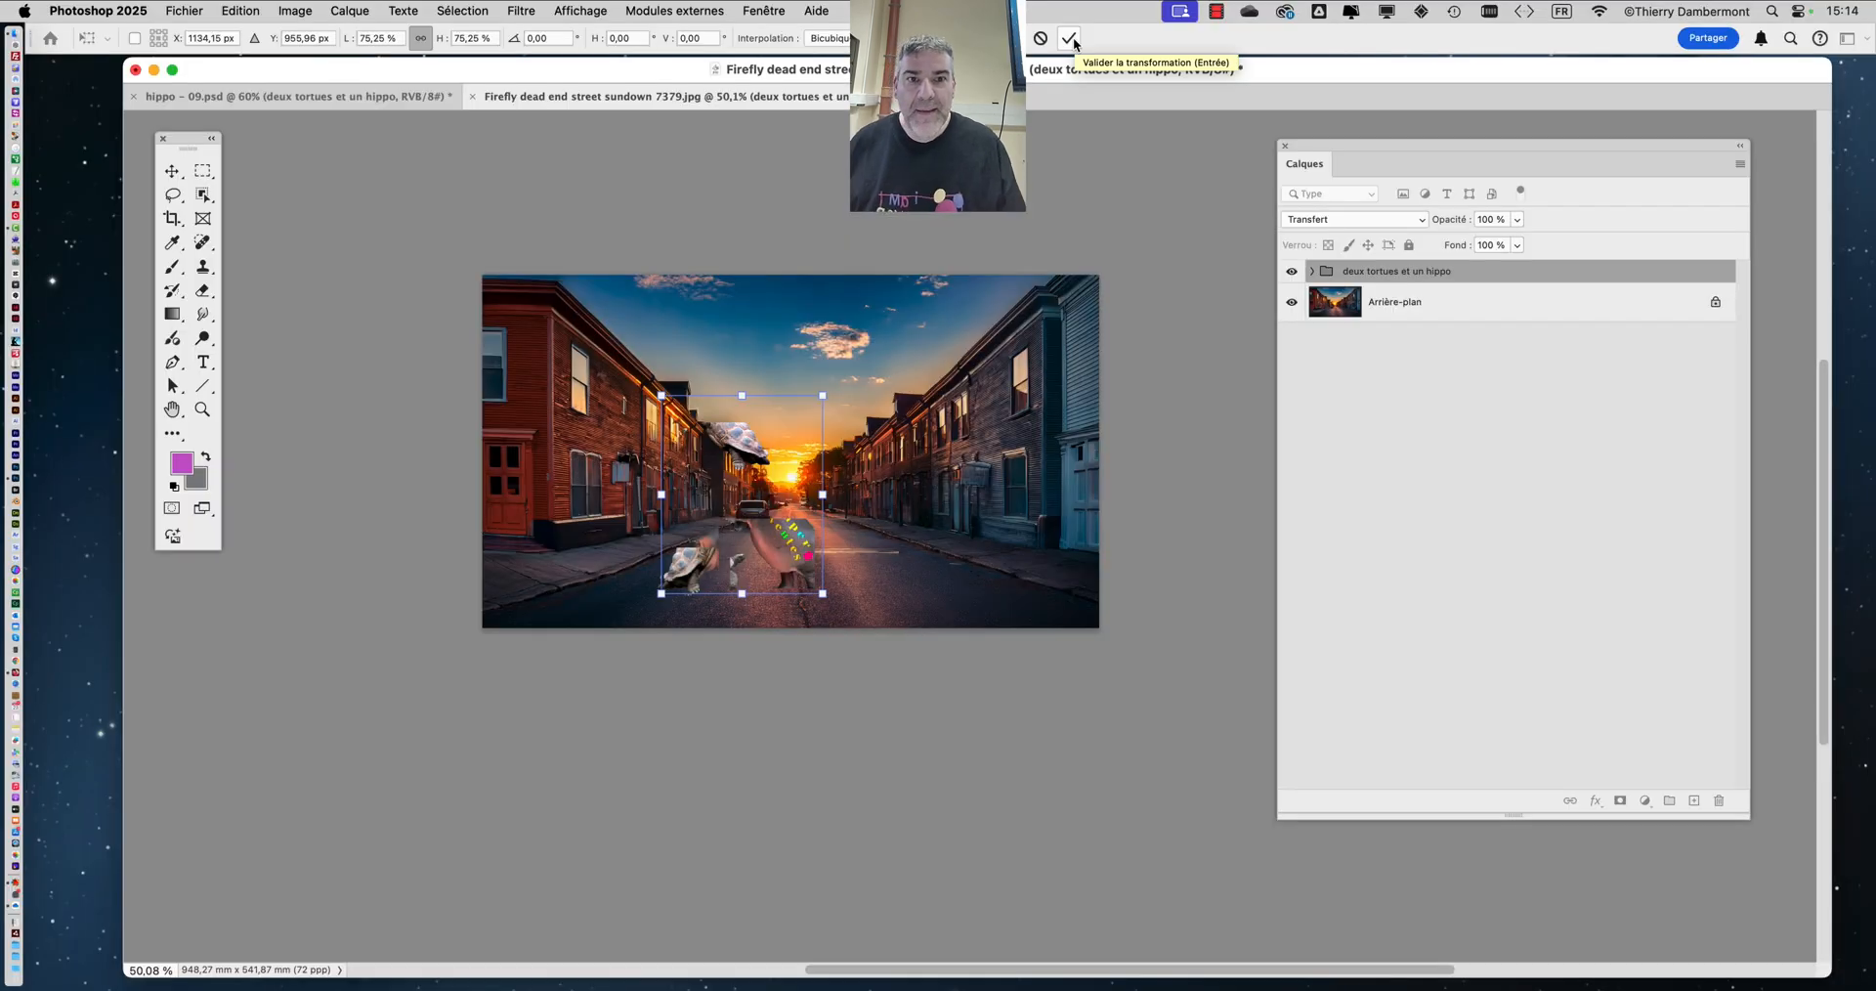
pyautogui.click(1069, 38)
# - Move the group across the road to the side of the sunset opposite the parked car
pyautogui.scroll(1, 743, 523)
pyautogui.scroll(5, 743, 523)
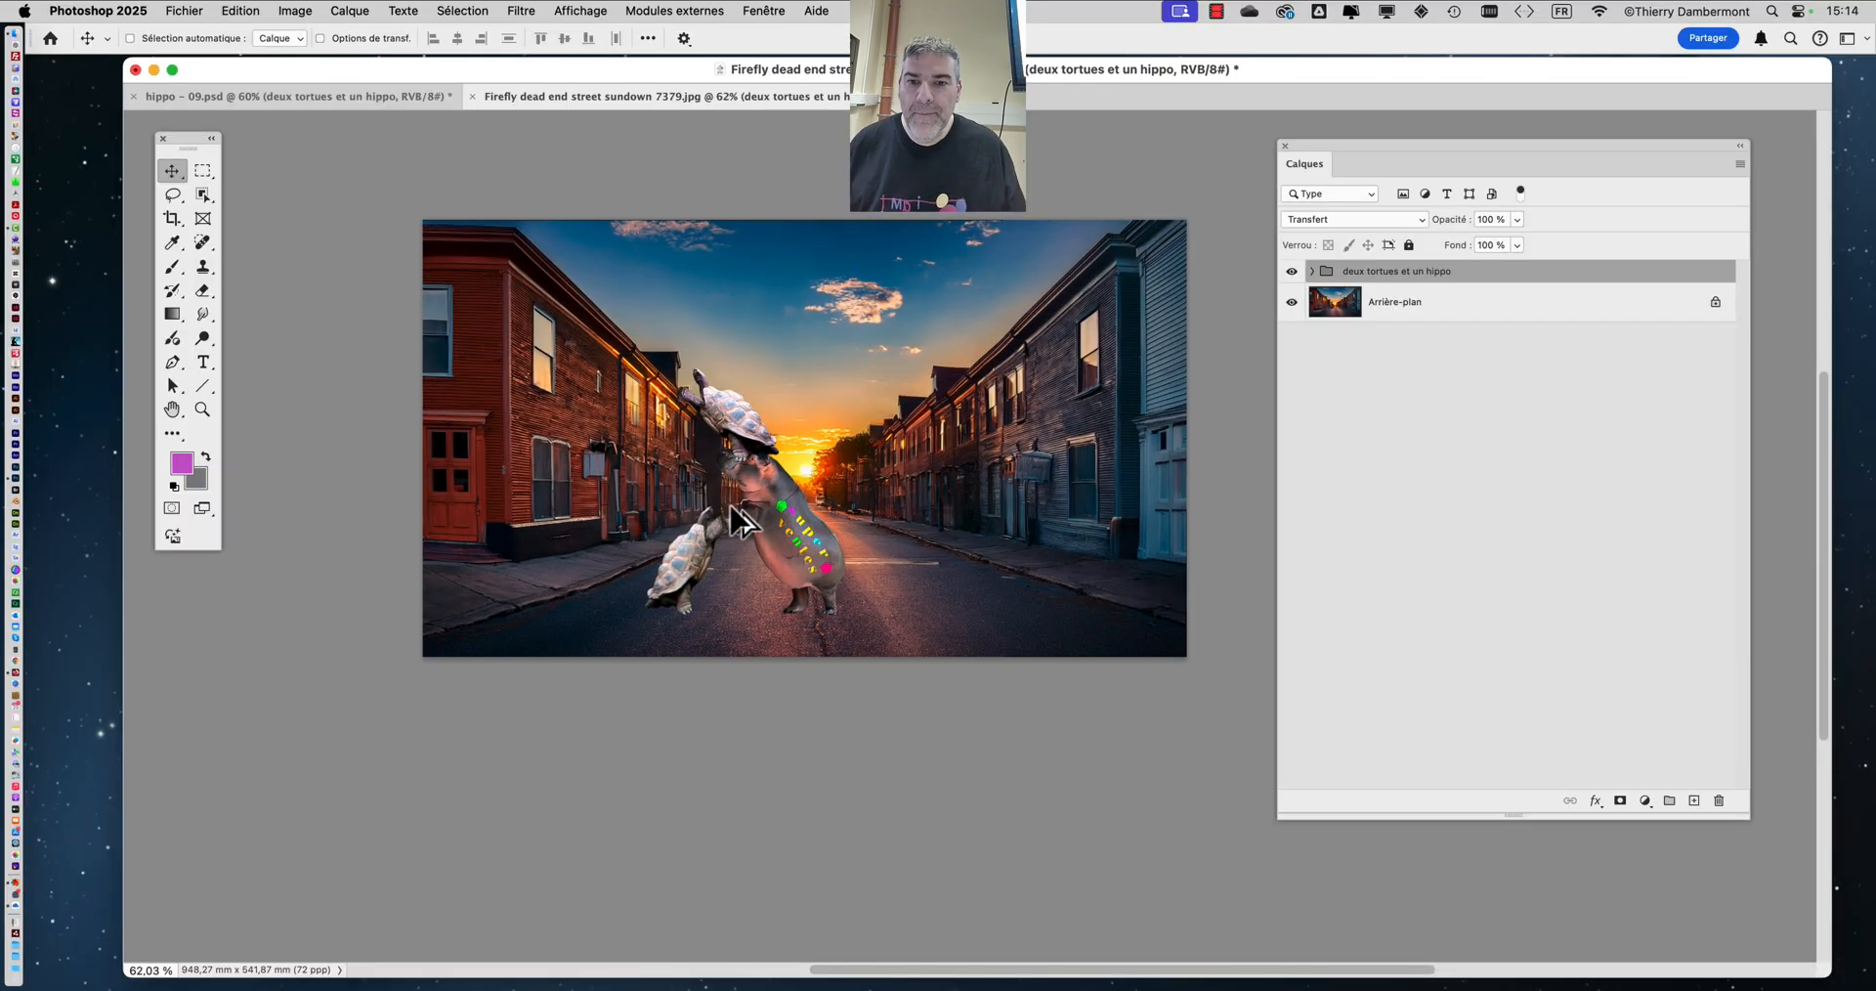
pyautogui.moveTo(850, 528); pyautogui.dragTo(1048, 486)
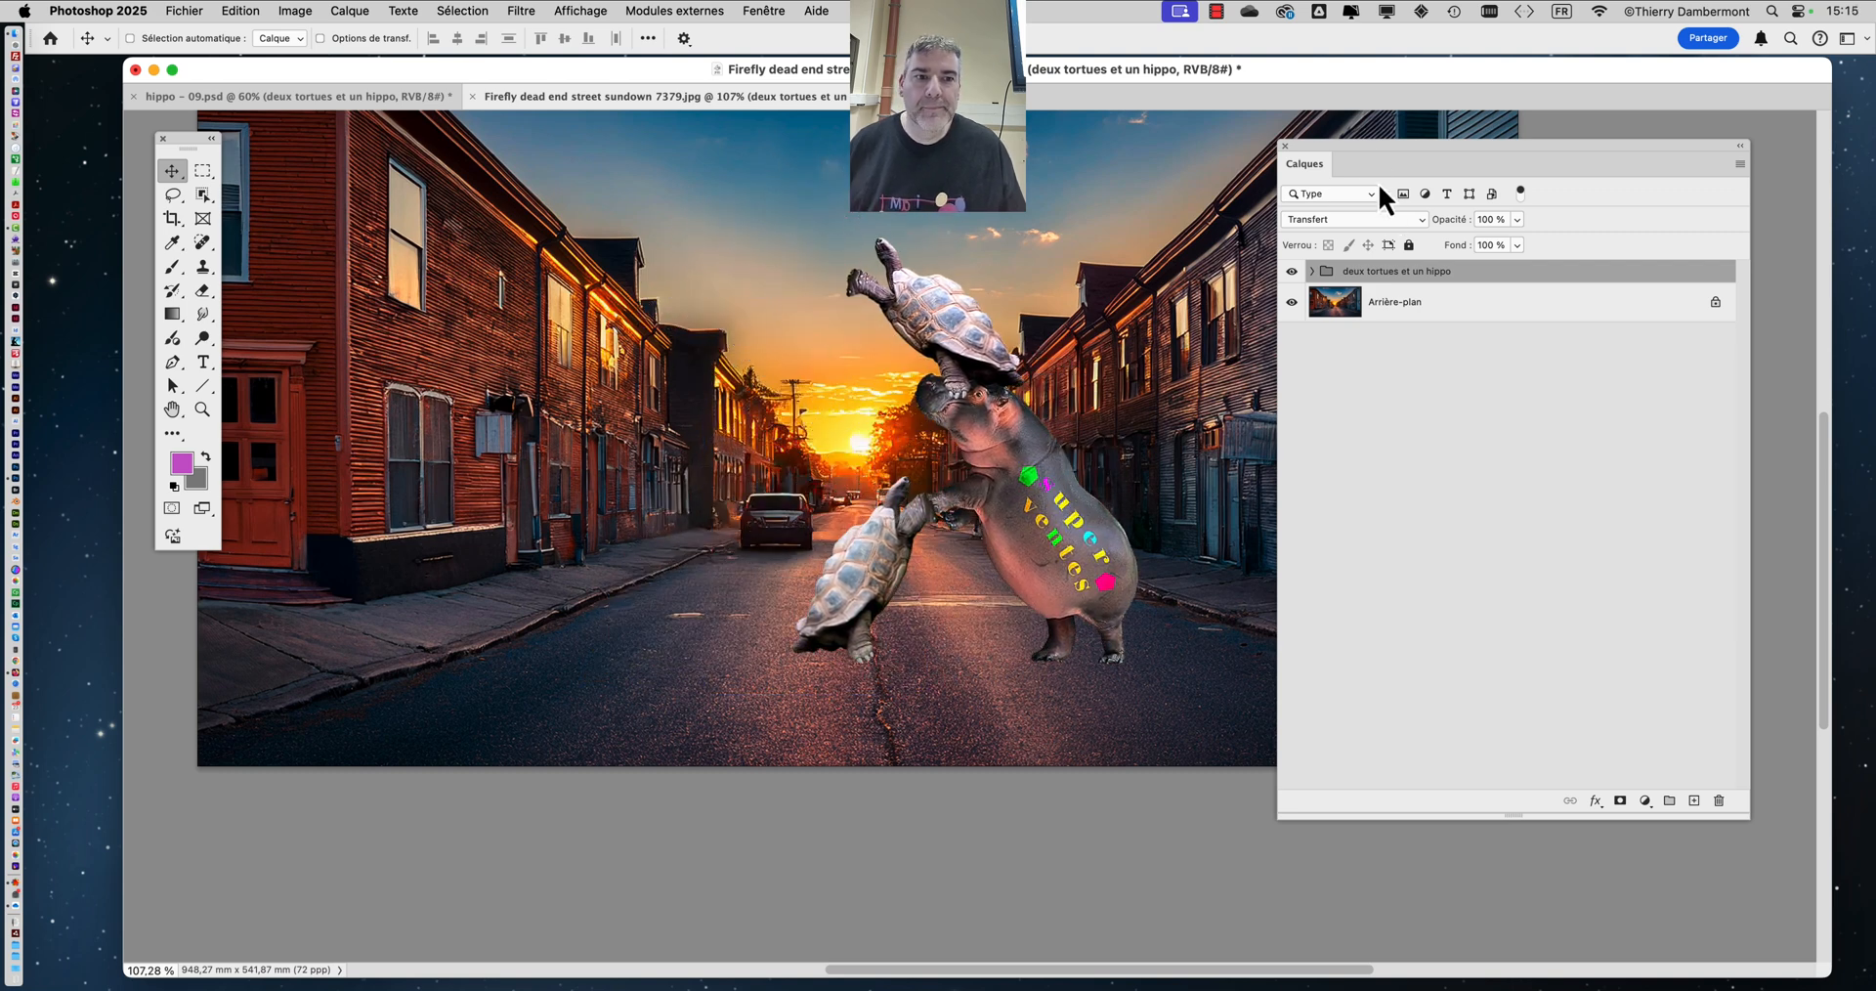
# - Shift and enlarge the document window to show the whole street image, and move the Layers panel aside and close it
pyautogui.moveTo(1358, 146); pyautogui.dragTo(1581, 145)
pyautogui.scroll(-3, 995, 361)
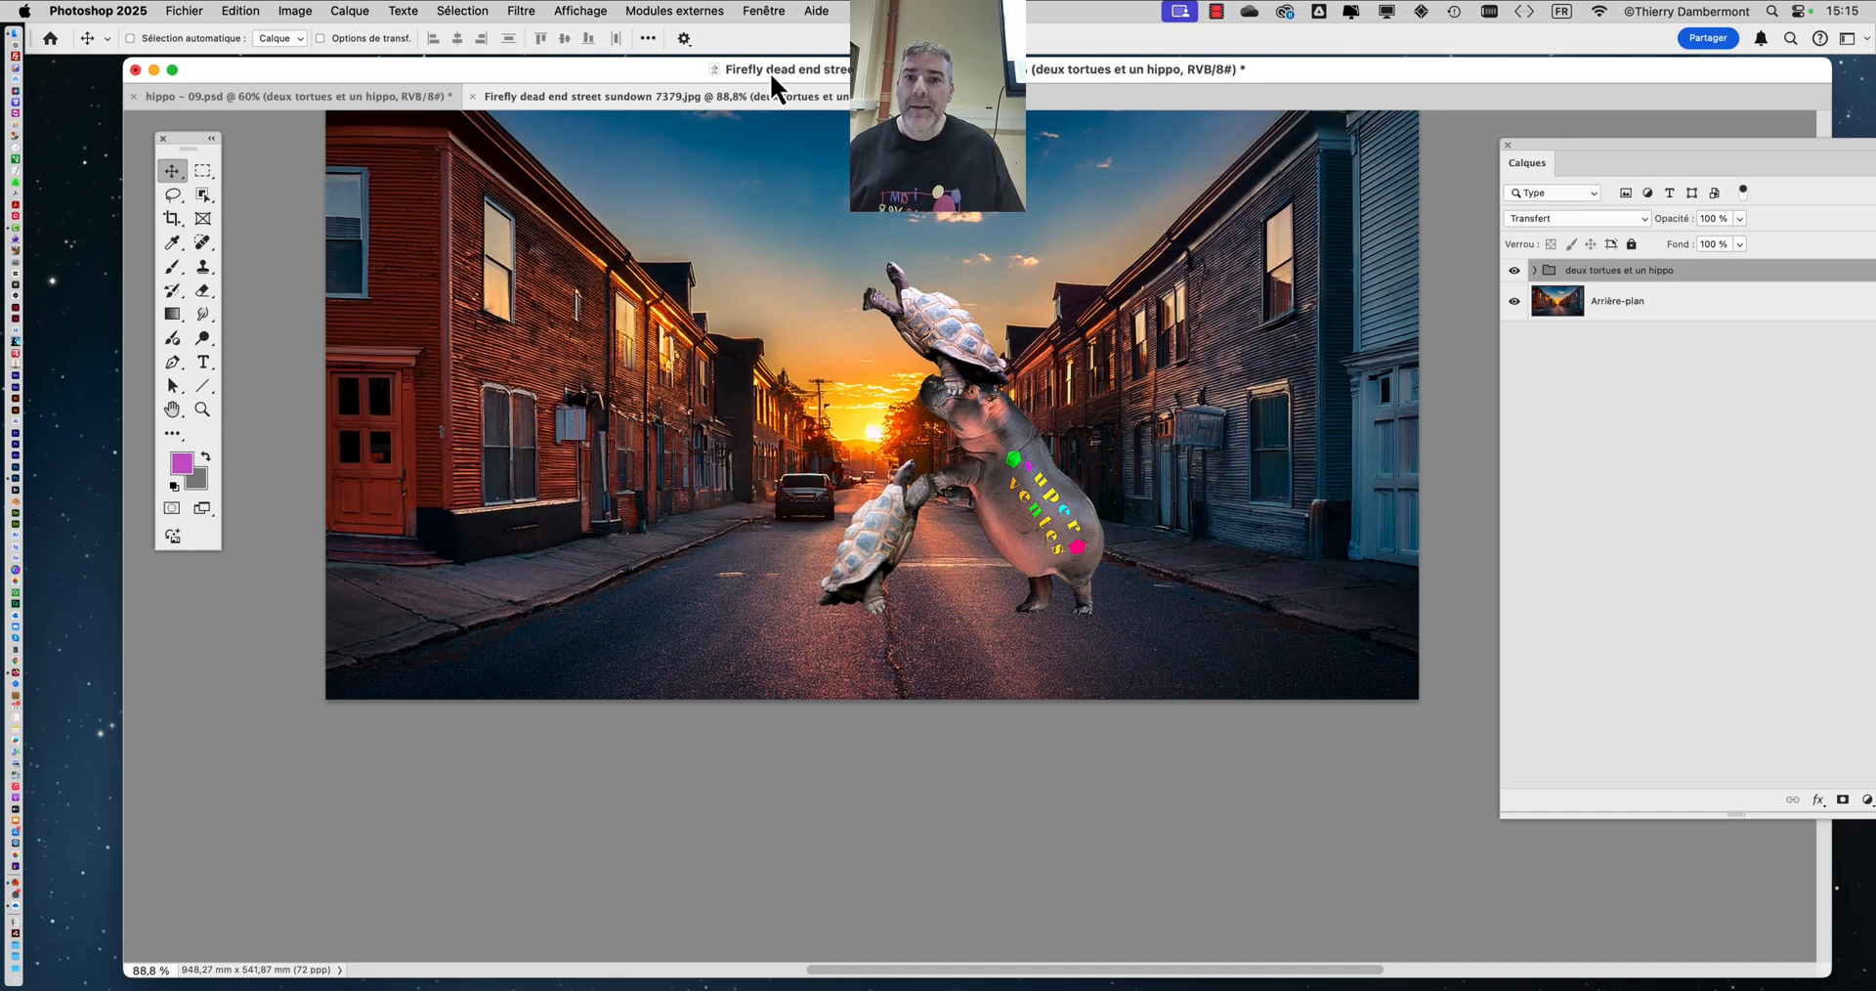
pyautogui.moveTo(772, 78); pyautogui.dragTo(676, 76)
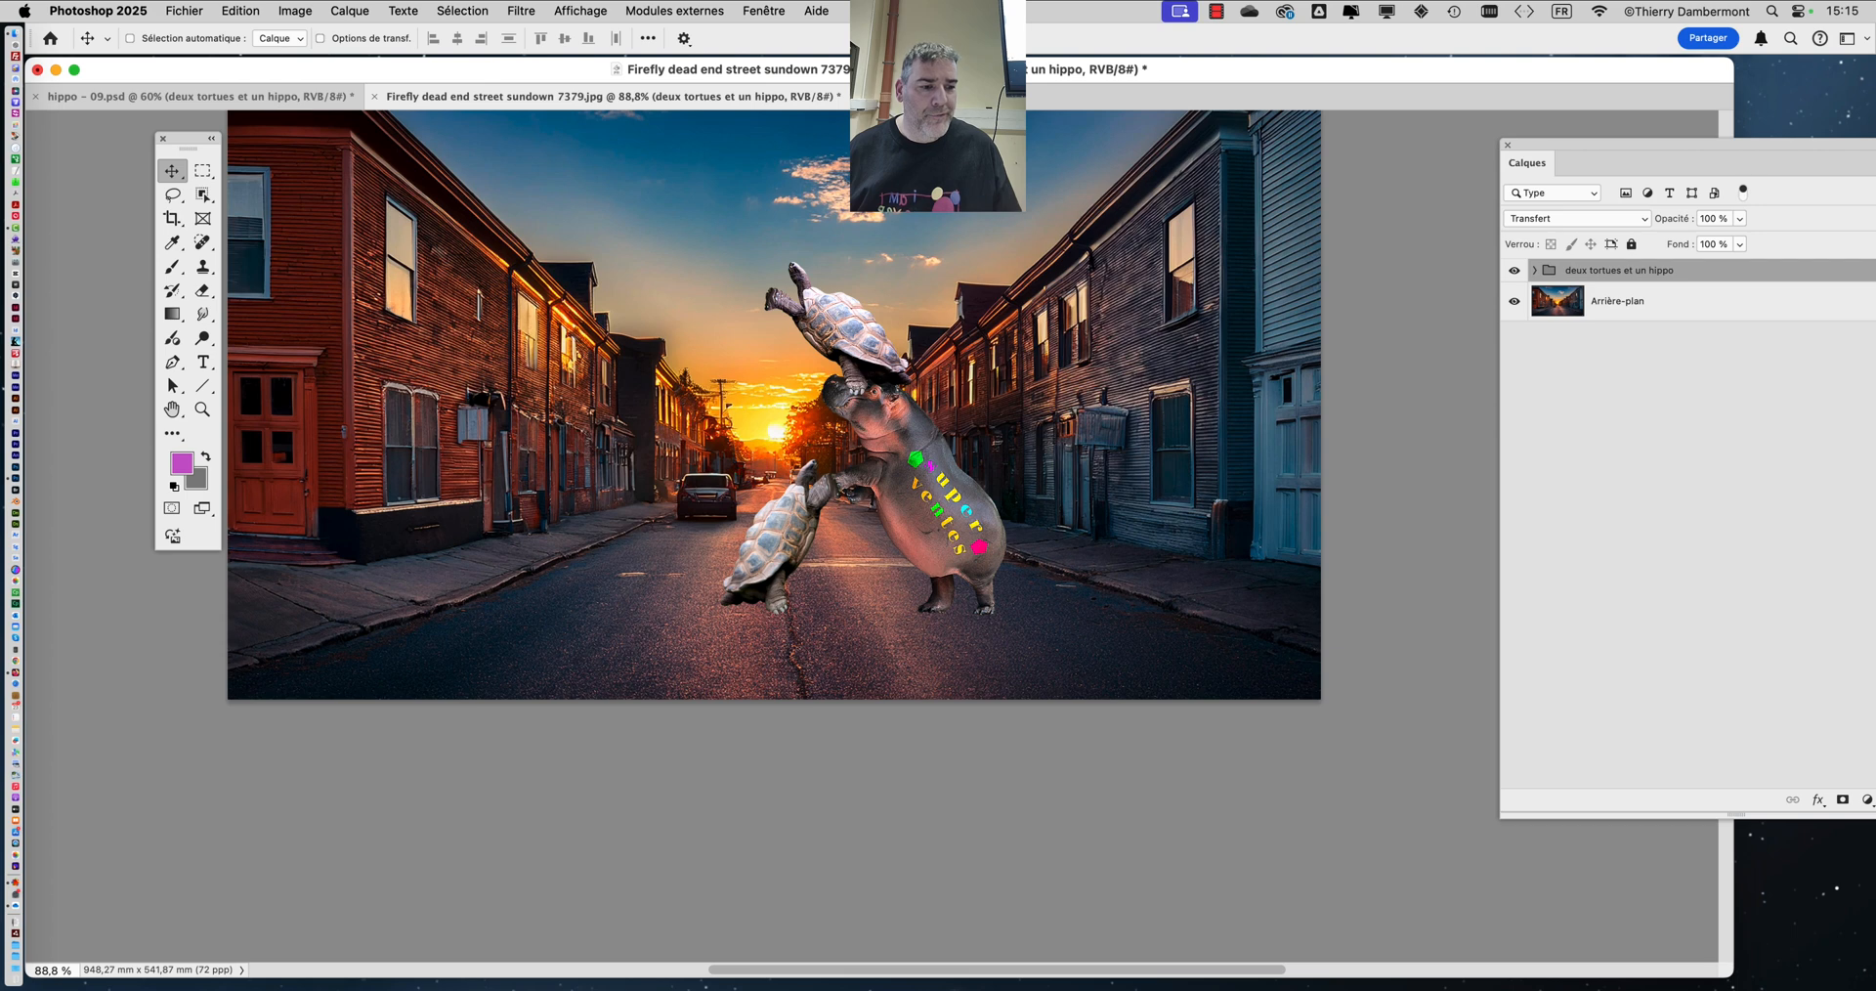
pyautogui.moveTo(1731, 973); pyautogui.dragTo(1857, 985)
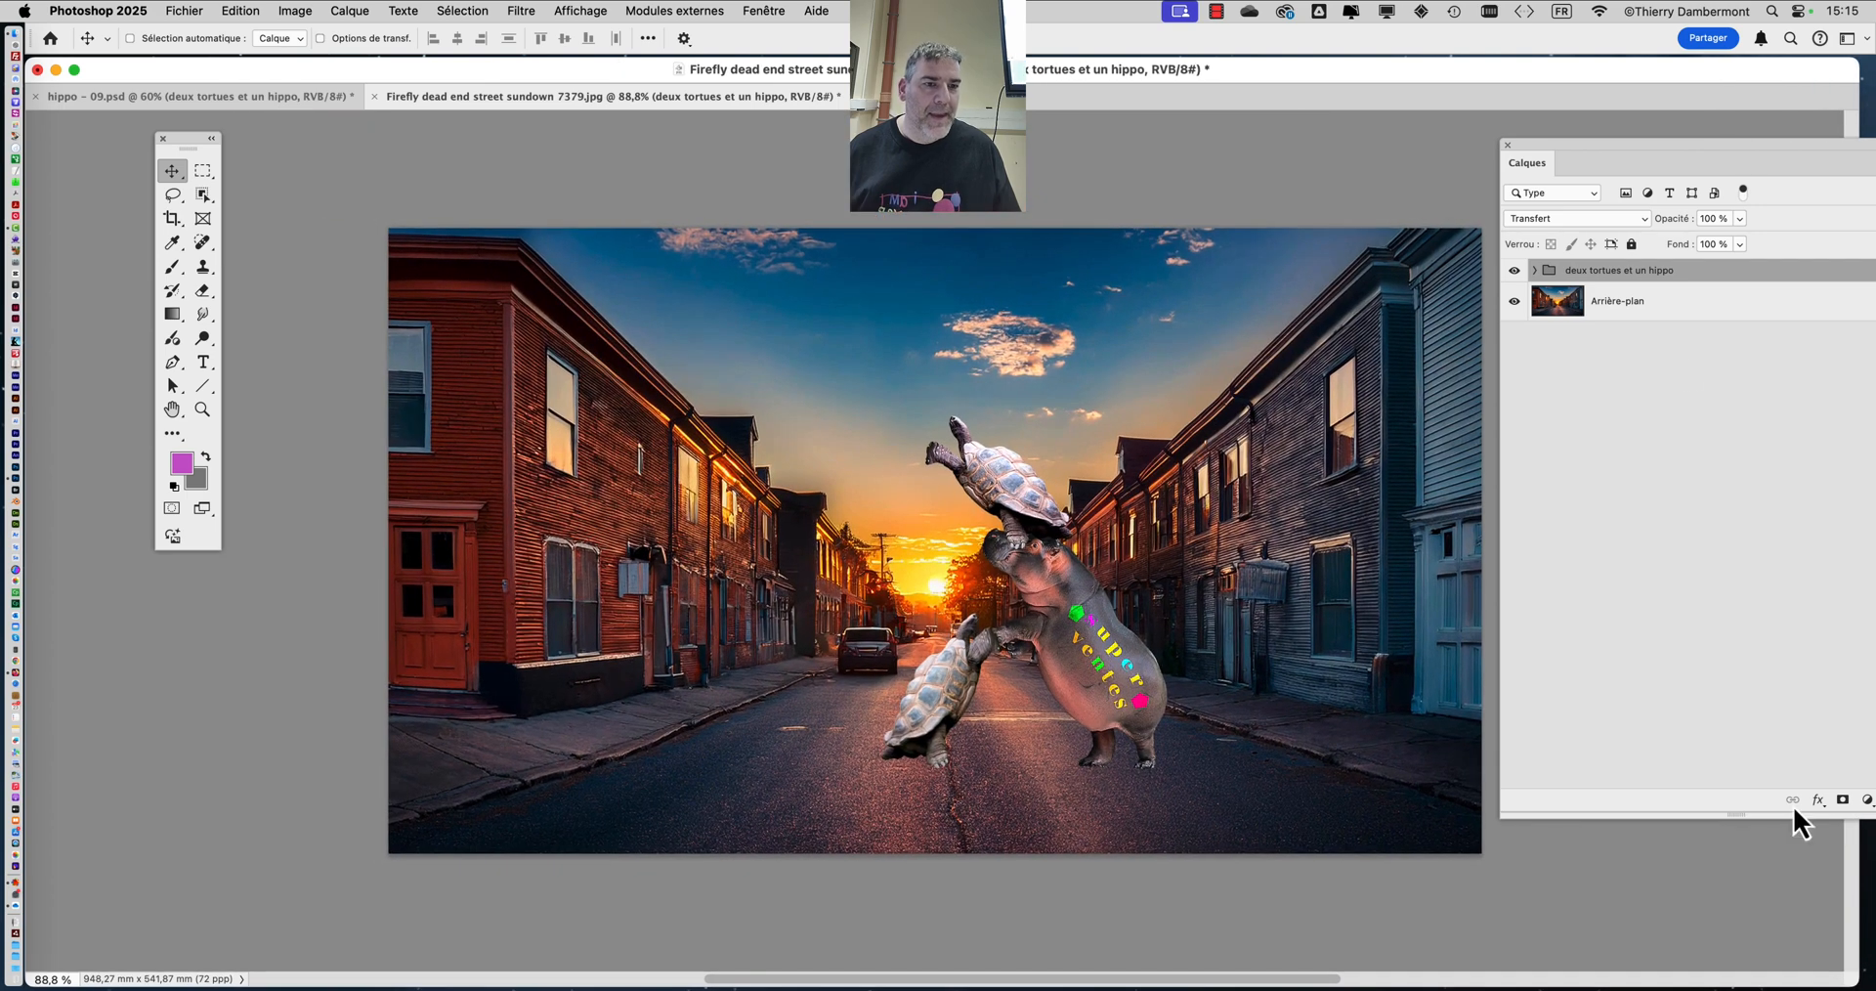
pyautogui.click(1508, 145)
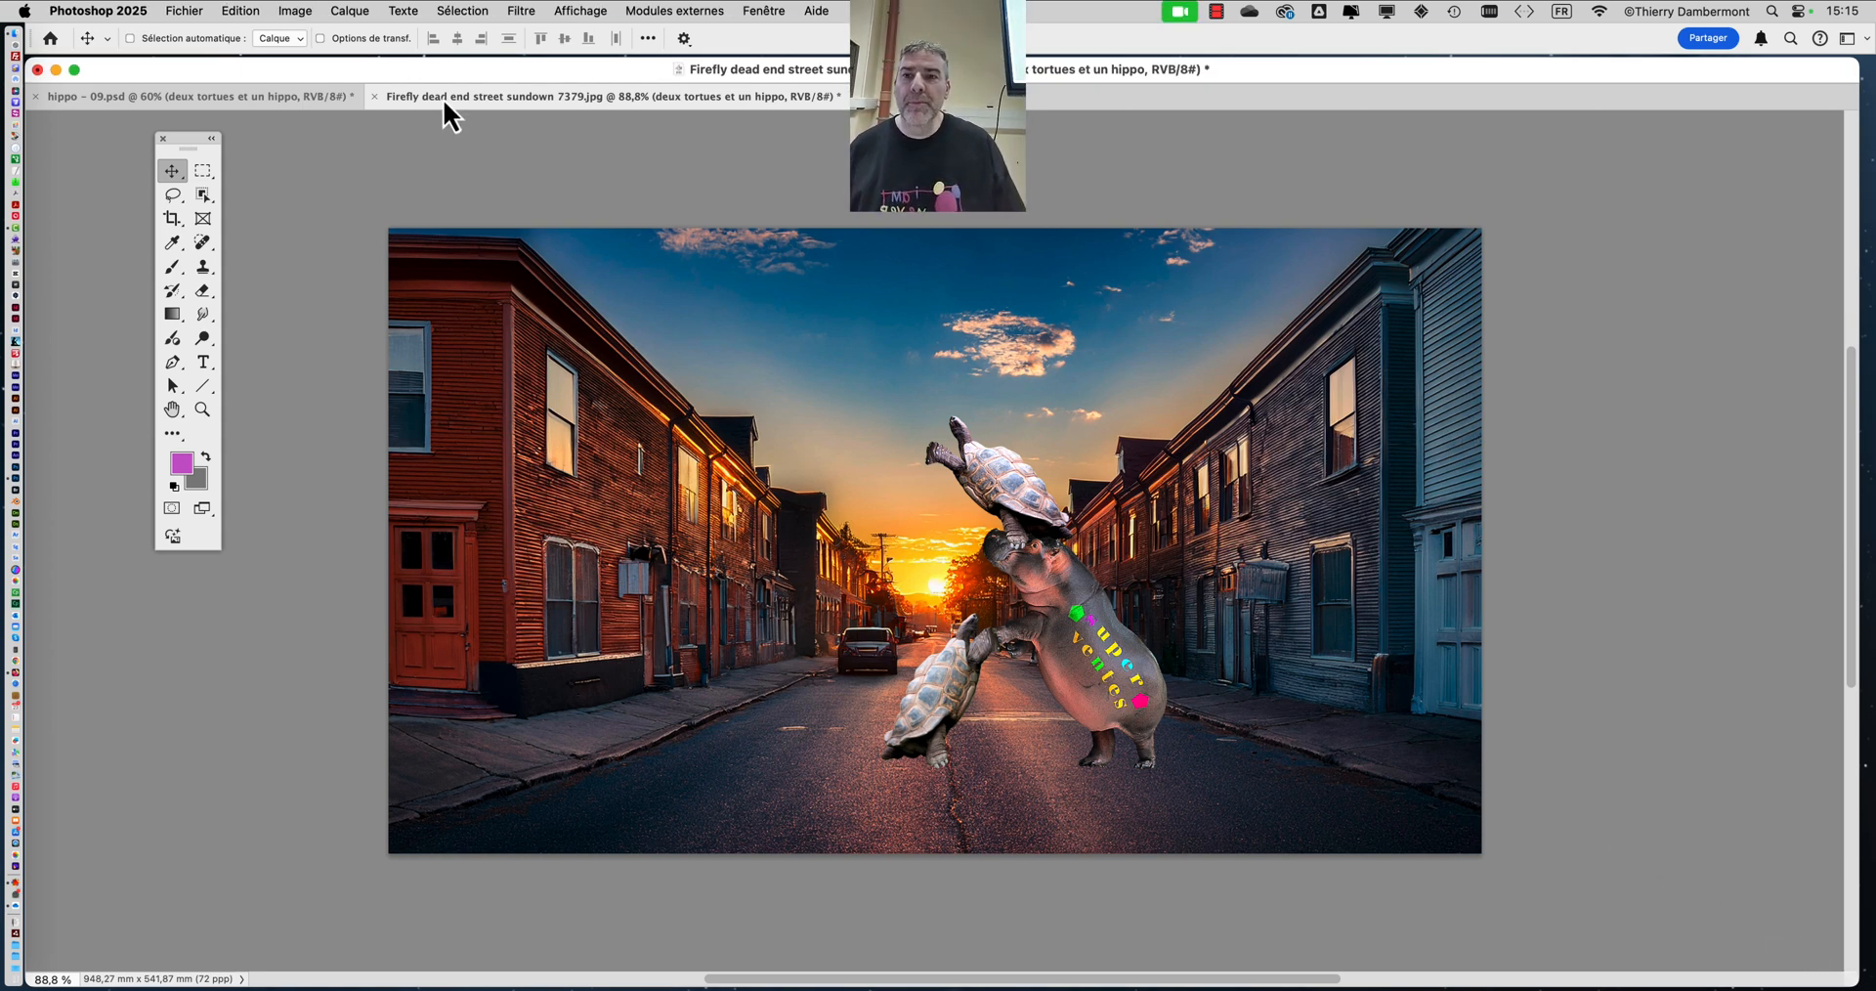
# - Detach the street document into its own floating window and narrow the hippo - 09.psd window to the left part of the screen
pyautogui.moveTo(445, 102); pyautogui.dragTo(1022, 215)
pyautogui.click(1026, 108)
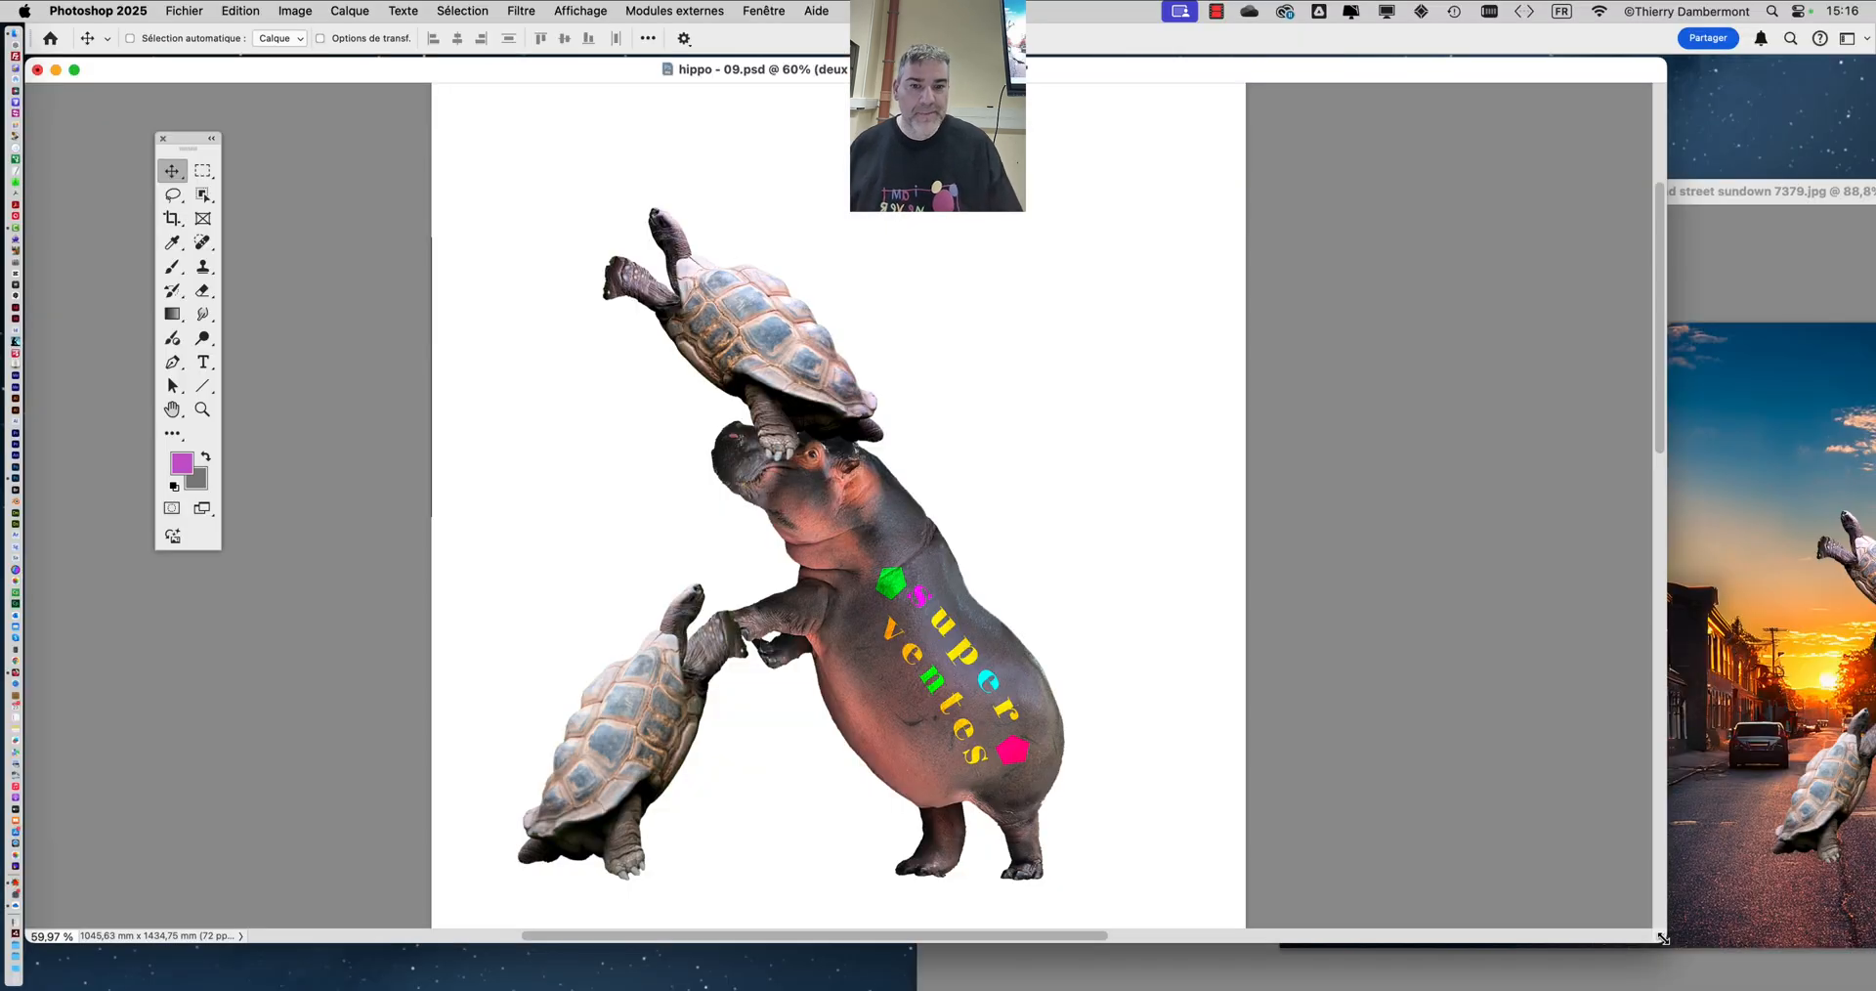
pyautogui.moveTo(1664, 940); pyautogui.dragTo(740, 976)
# - Narrow the floating street window and place it beside the hippo - 09.psd window
pyautogui.moveTo(1029, 200); pyautogui.dragTo(207, 143)
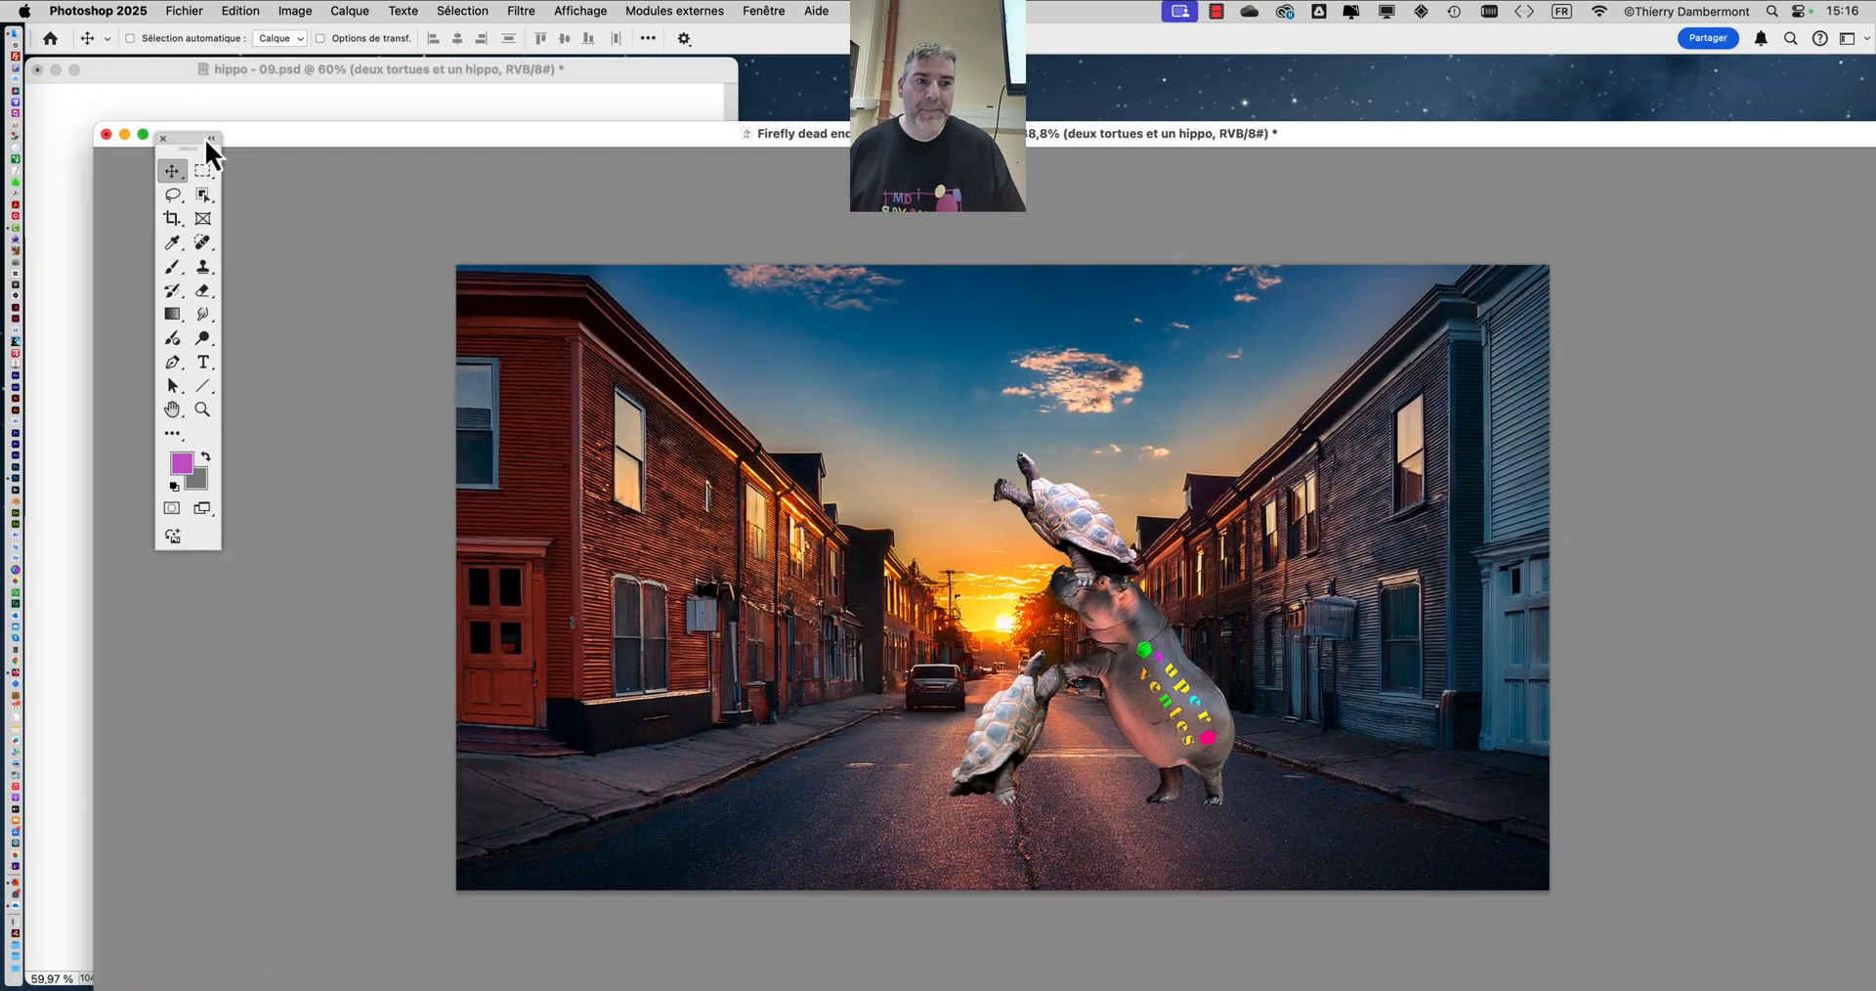
pyautogui.doubleClick(1626, 138)
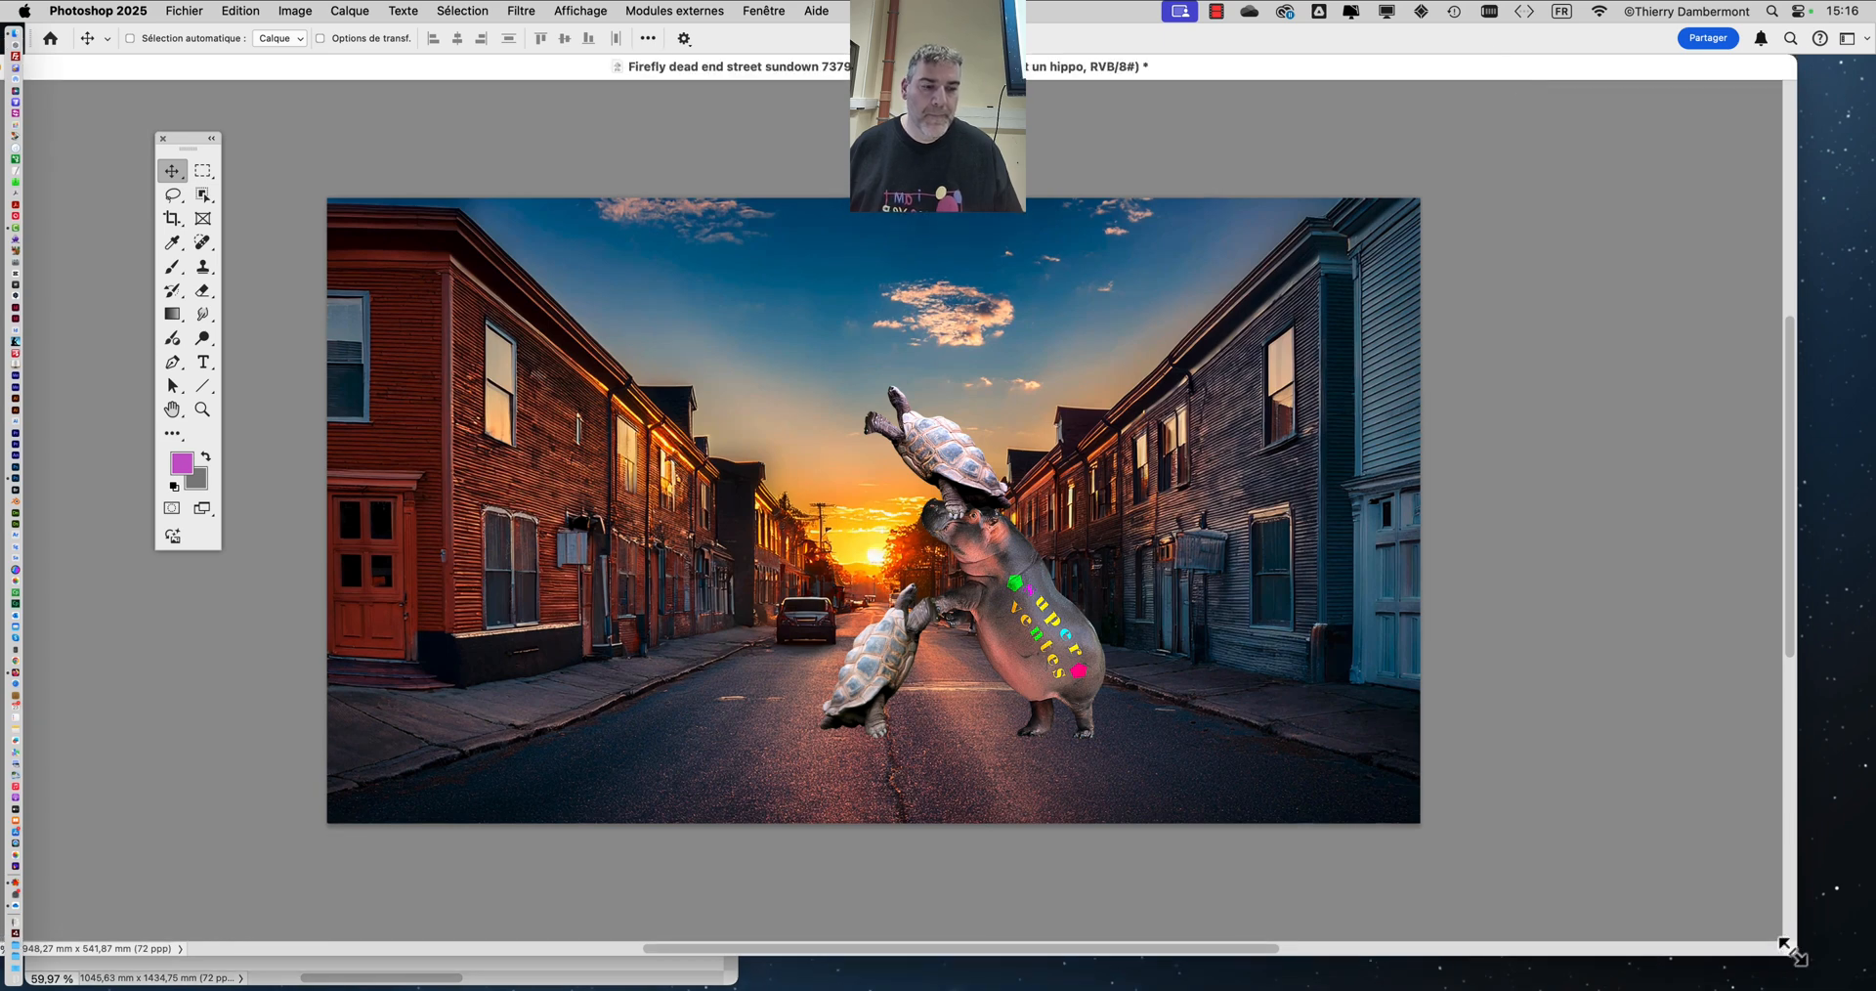
pyautogui.moveTo(1784, 960); pyautogui.dragTo(738, 982)
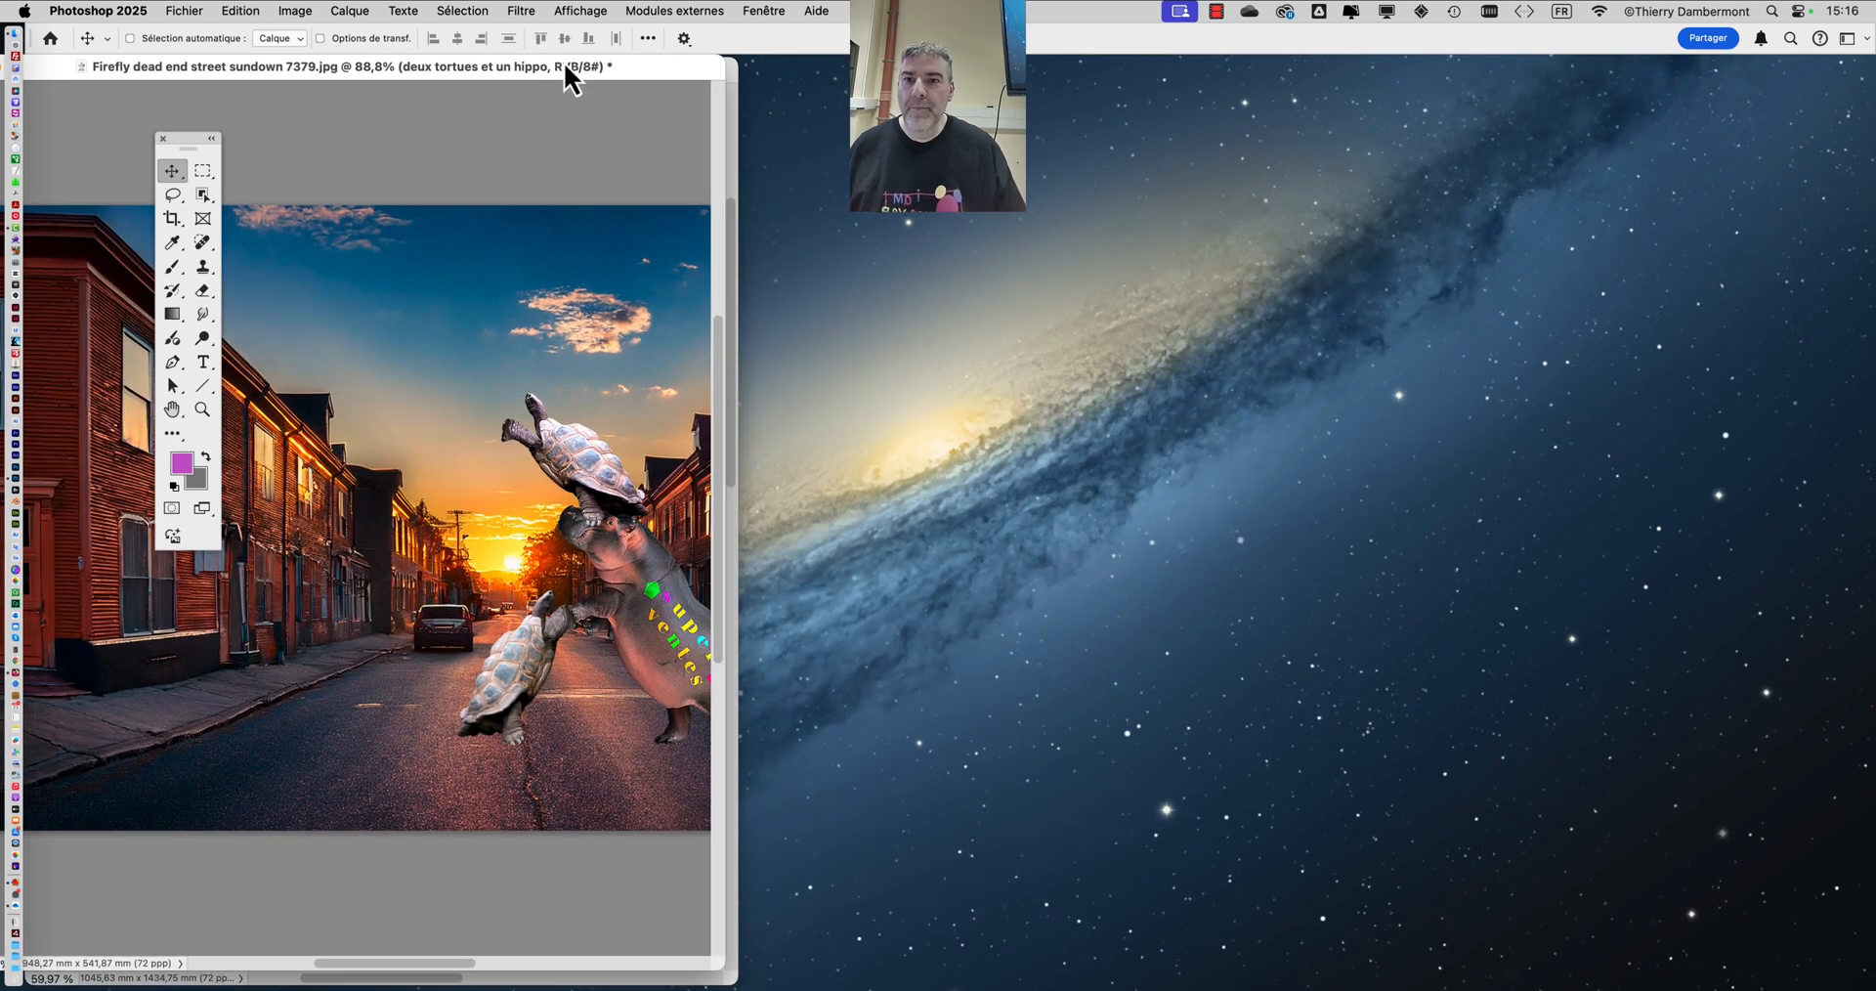
pyautogui.moveTo(567, 69); pyautogui.dragTo(1541, 74)
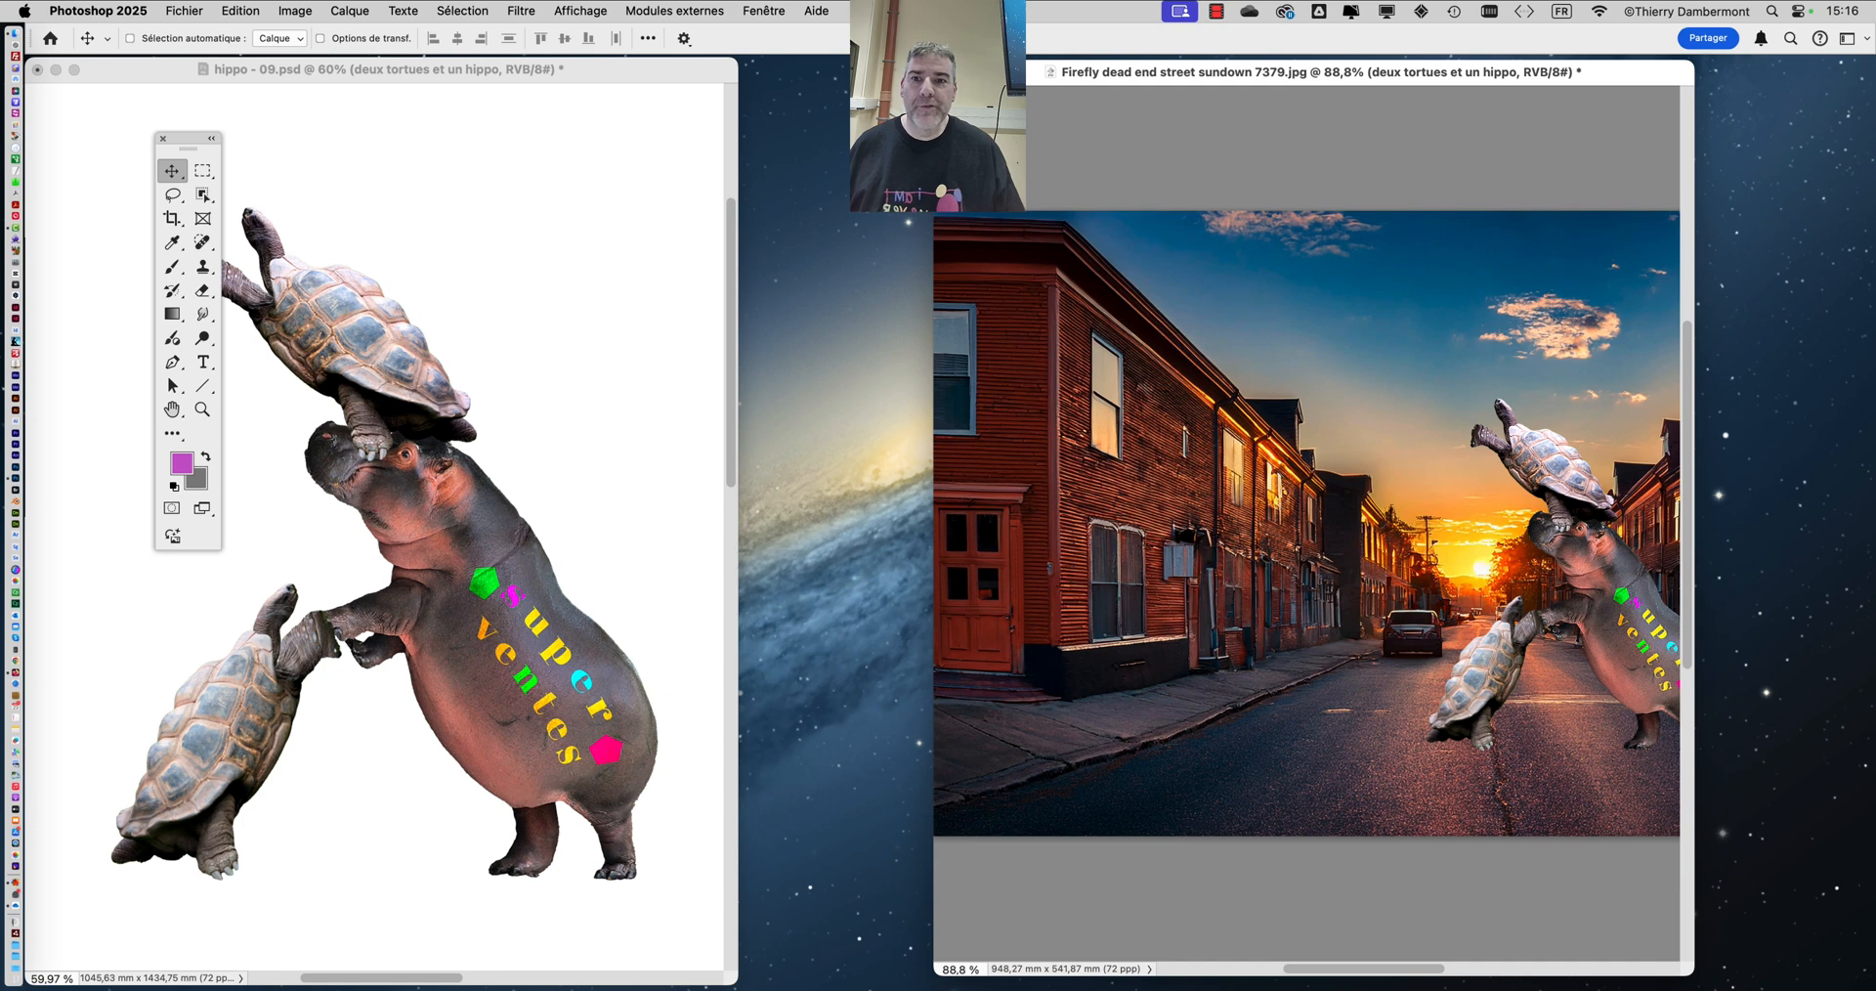
# - Widen both document windows to fill the screen side by side, and move the Tools panel away from the hippo artwork
pyautogui.click(673, 98)
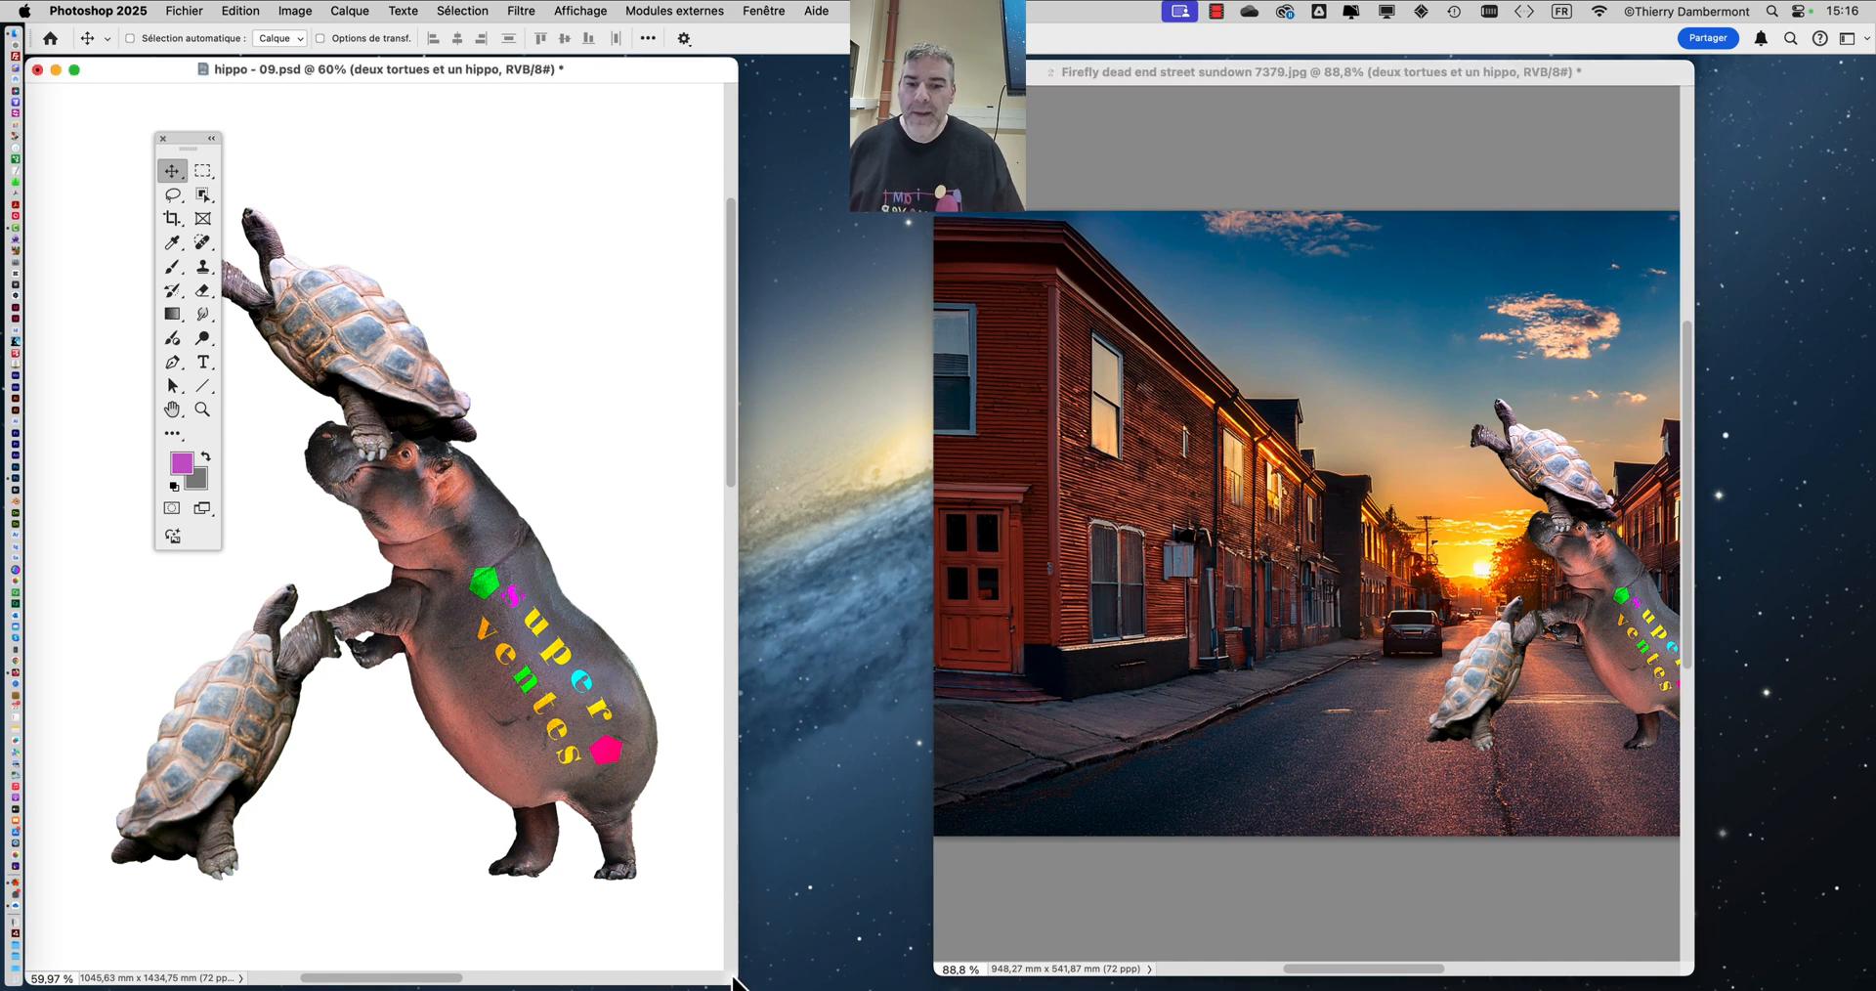
pyautogui.moveTo(737, 982); pyautogui.dragTo(916, 980)
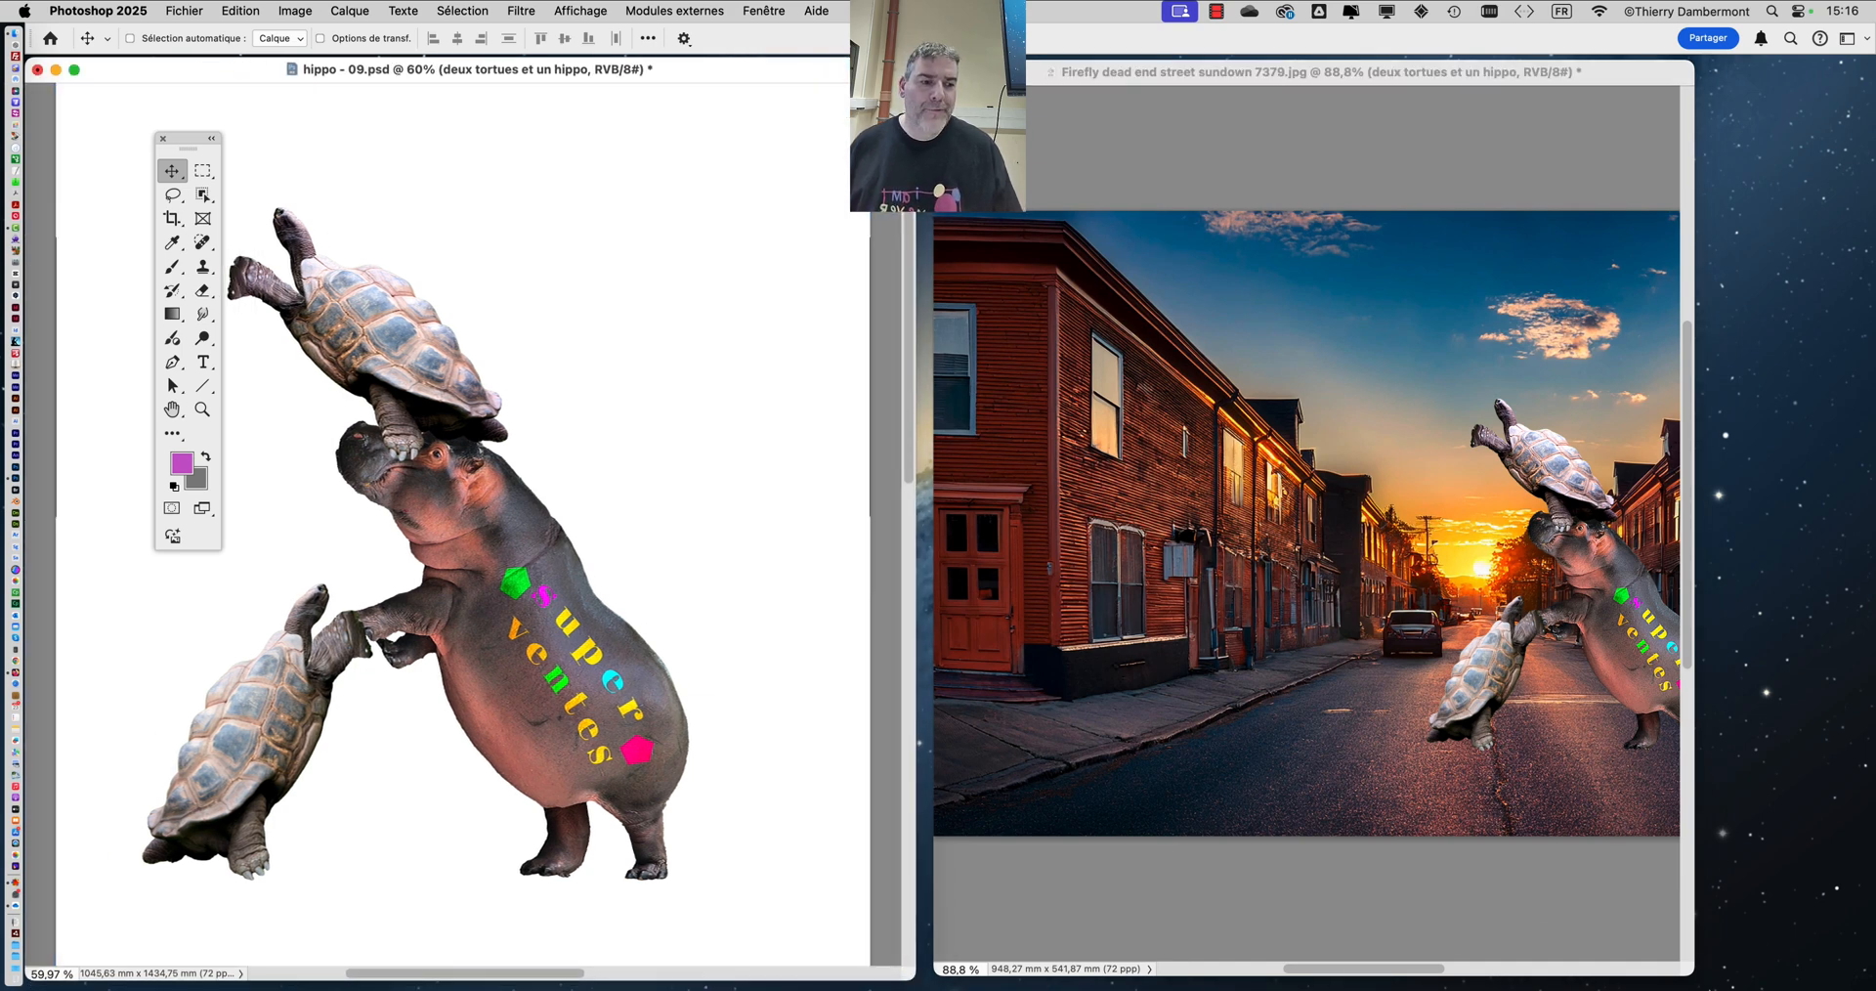
pyautogui.moveTo(1694, 977); pyautogui.dragTo(1867, 966)
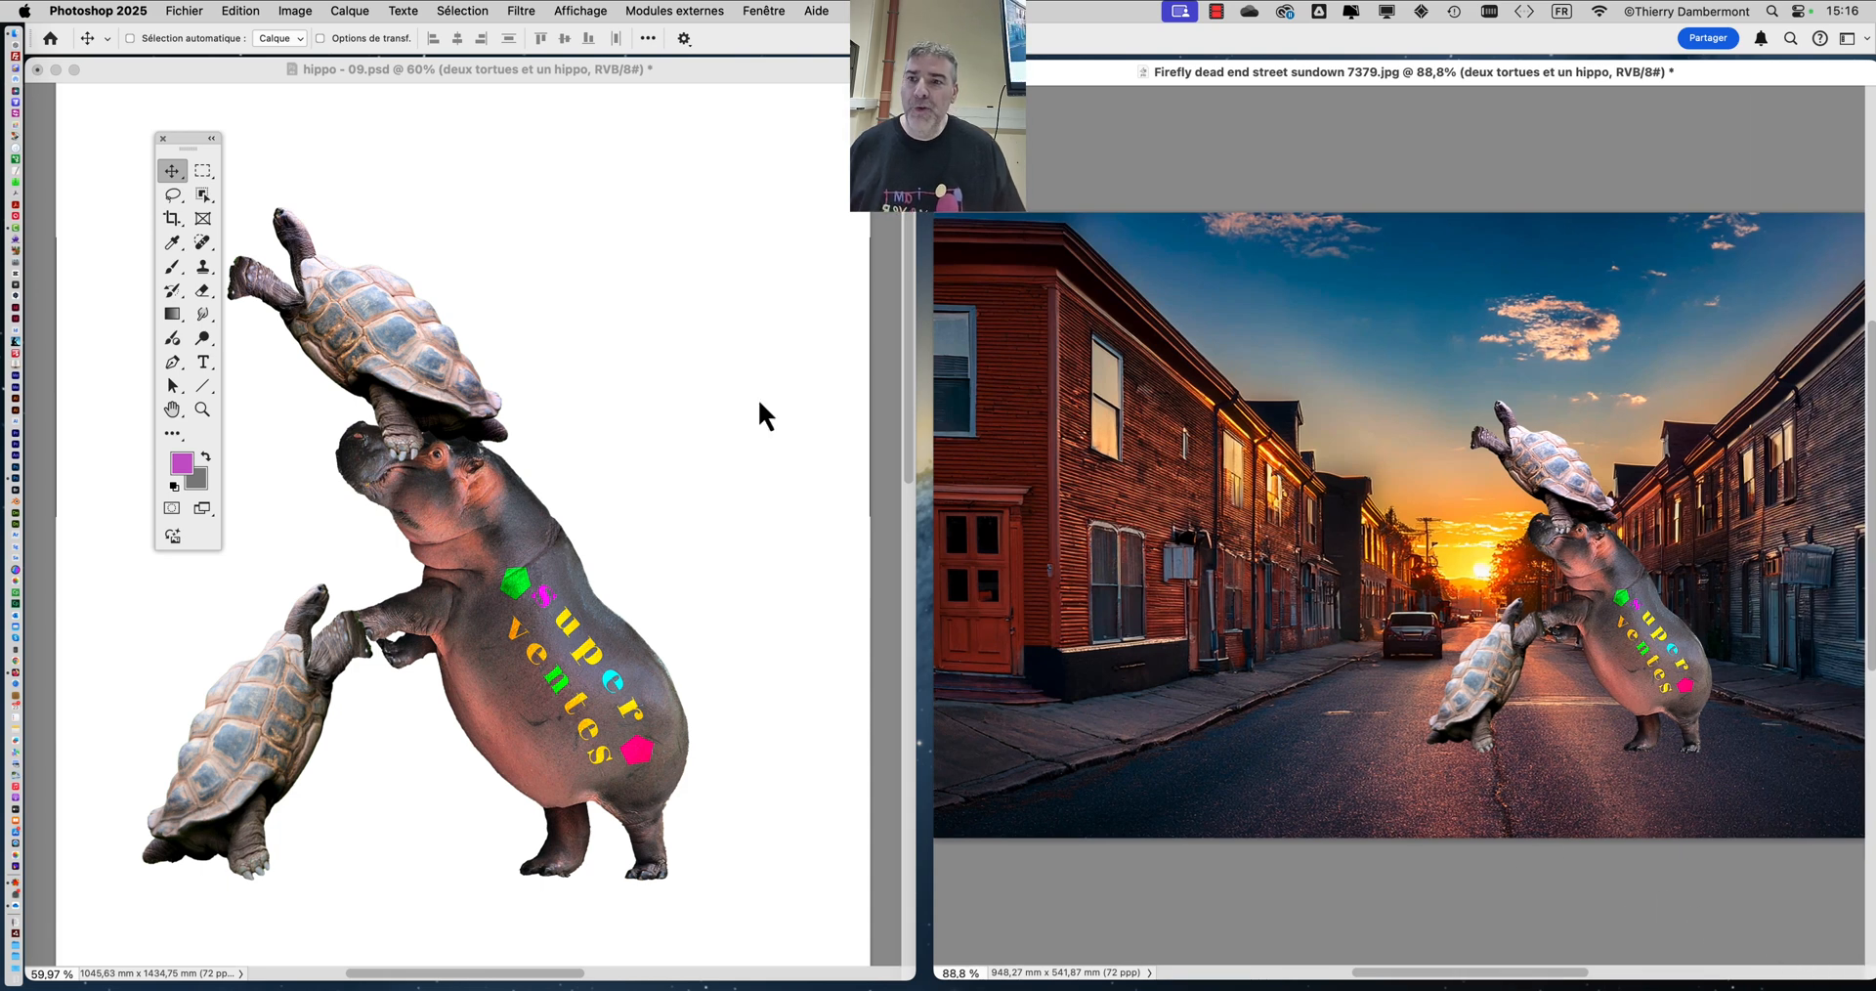
pyautogui.moveTo(187, 137); pyautogui.dragTo(94, 128)
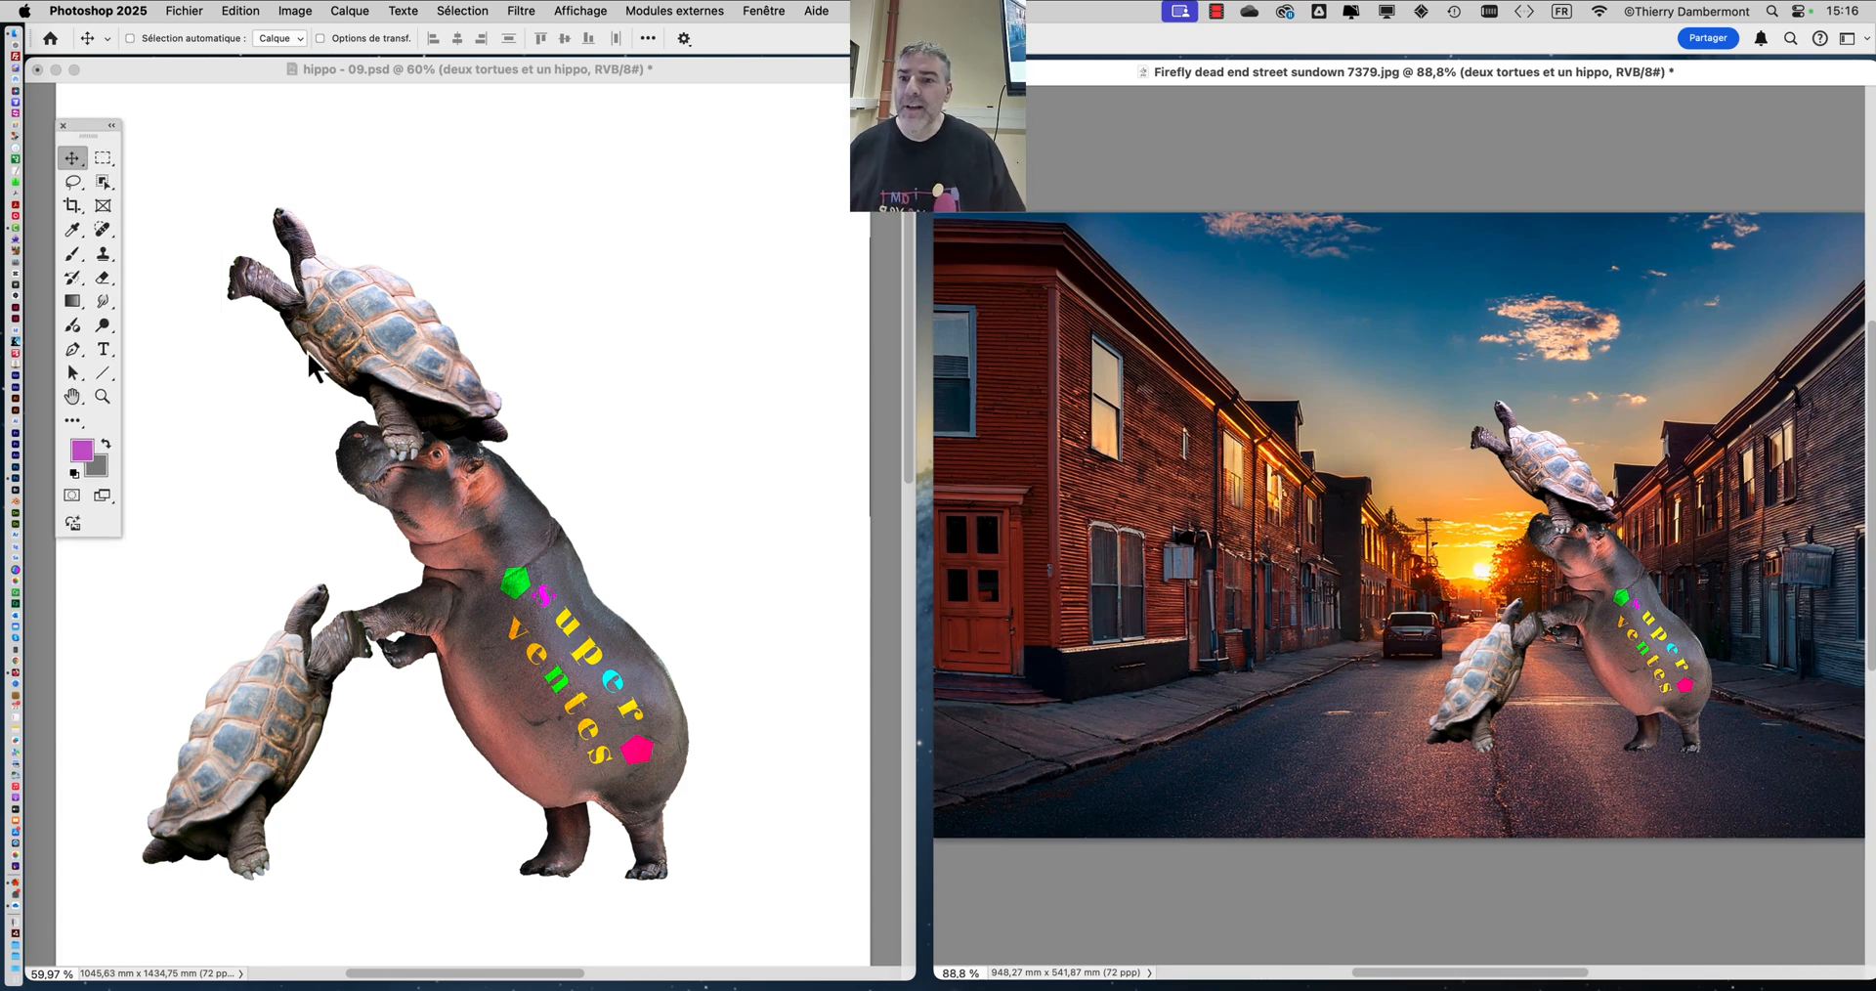
# - Examine the hippo's head up close in hippo - 09.psd and in the street document
pyautogui.scroll(10, 426, 459)
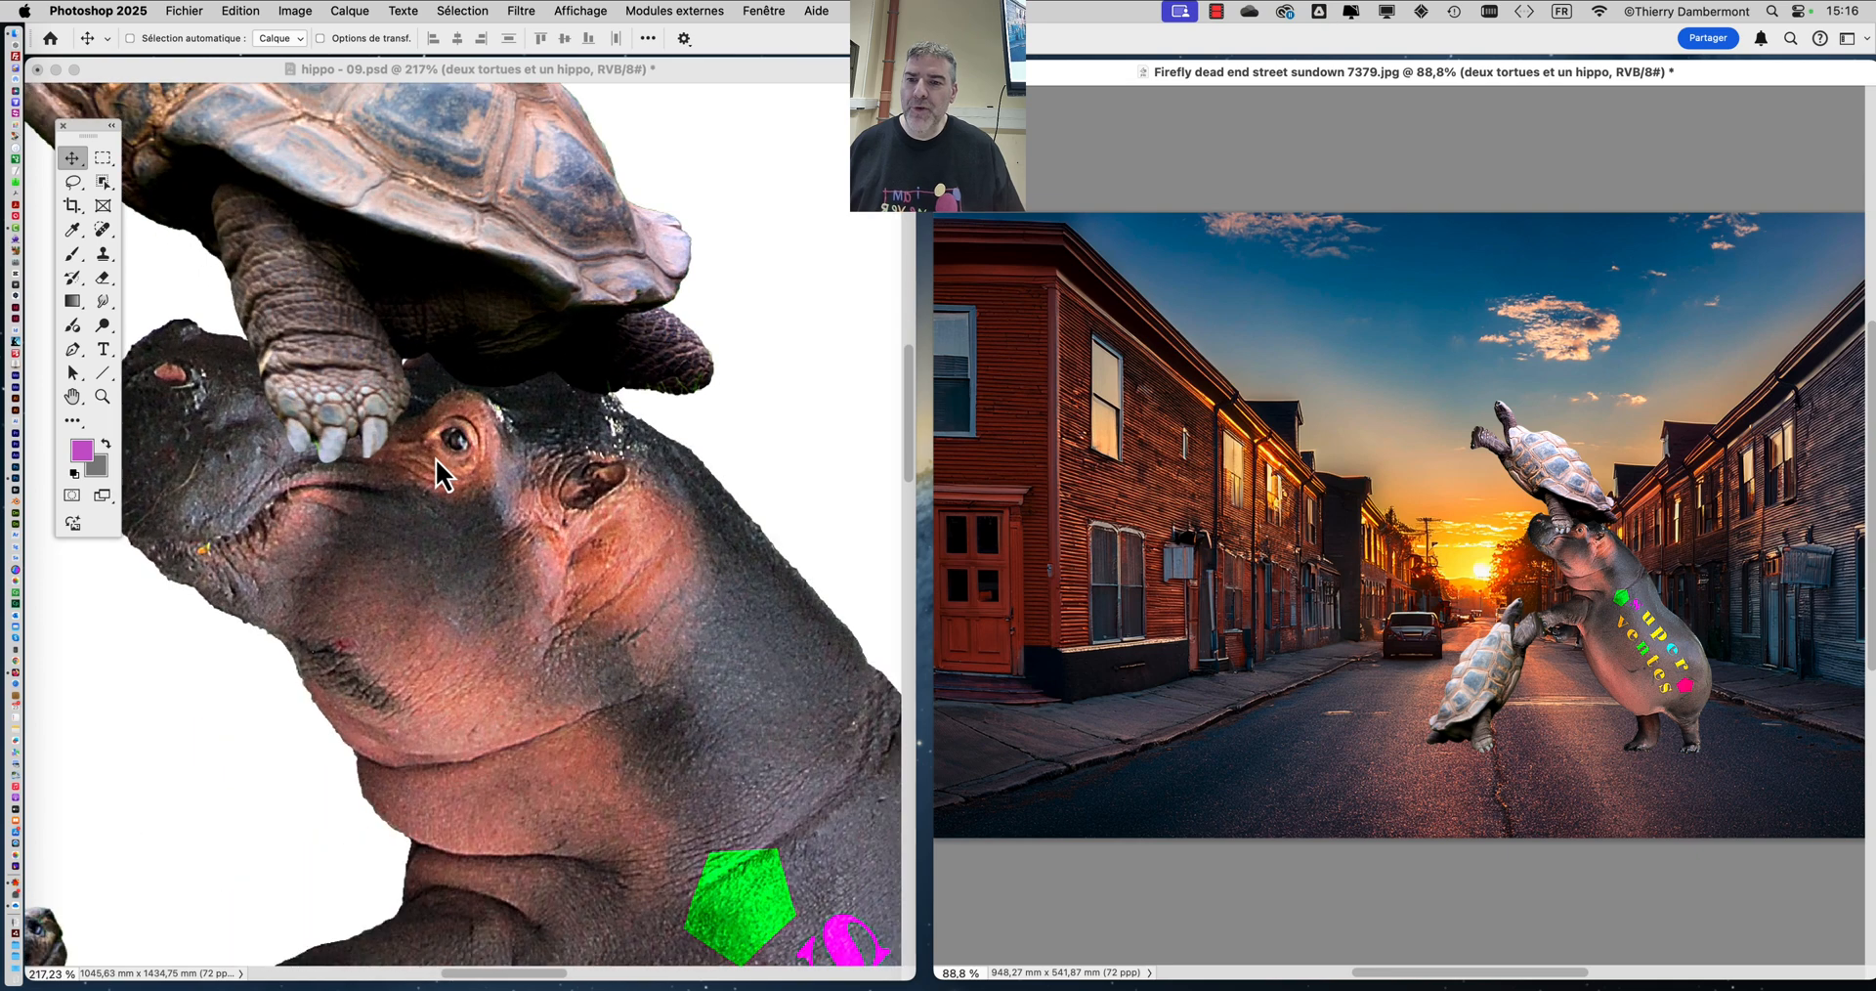
pyautogui.click(490, 712)
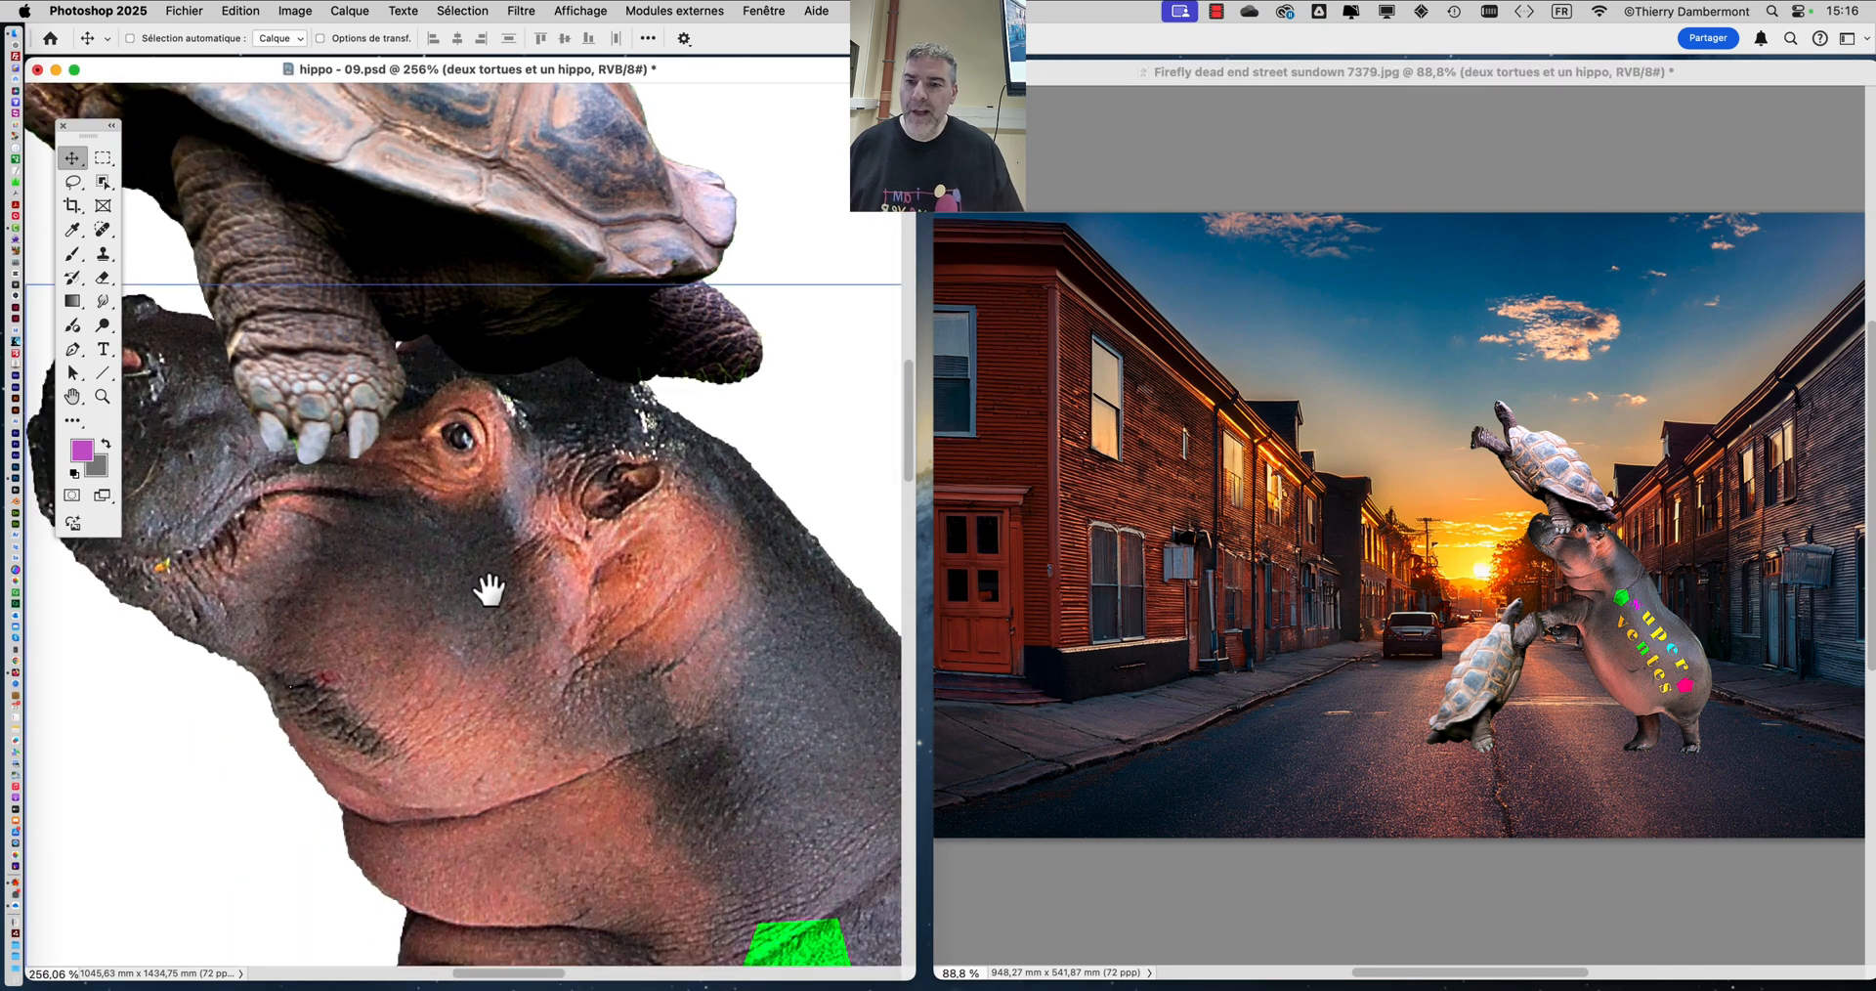
pyautogui.scroll(4, 466, 453)
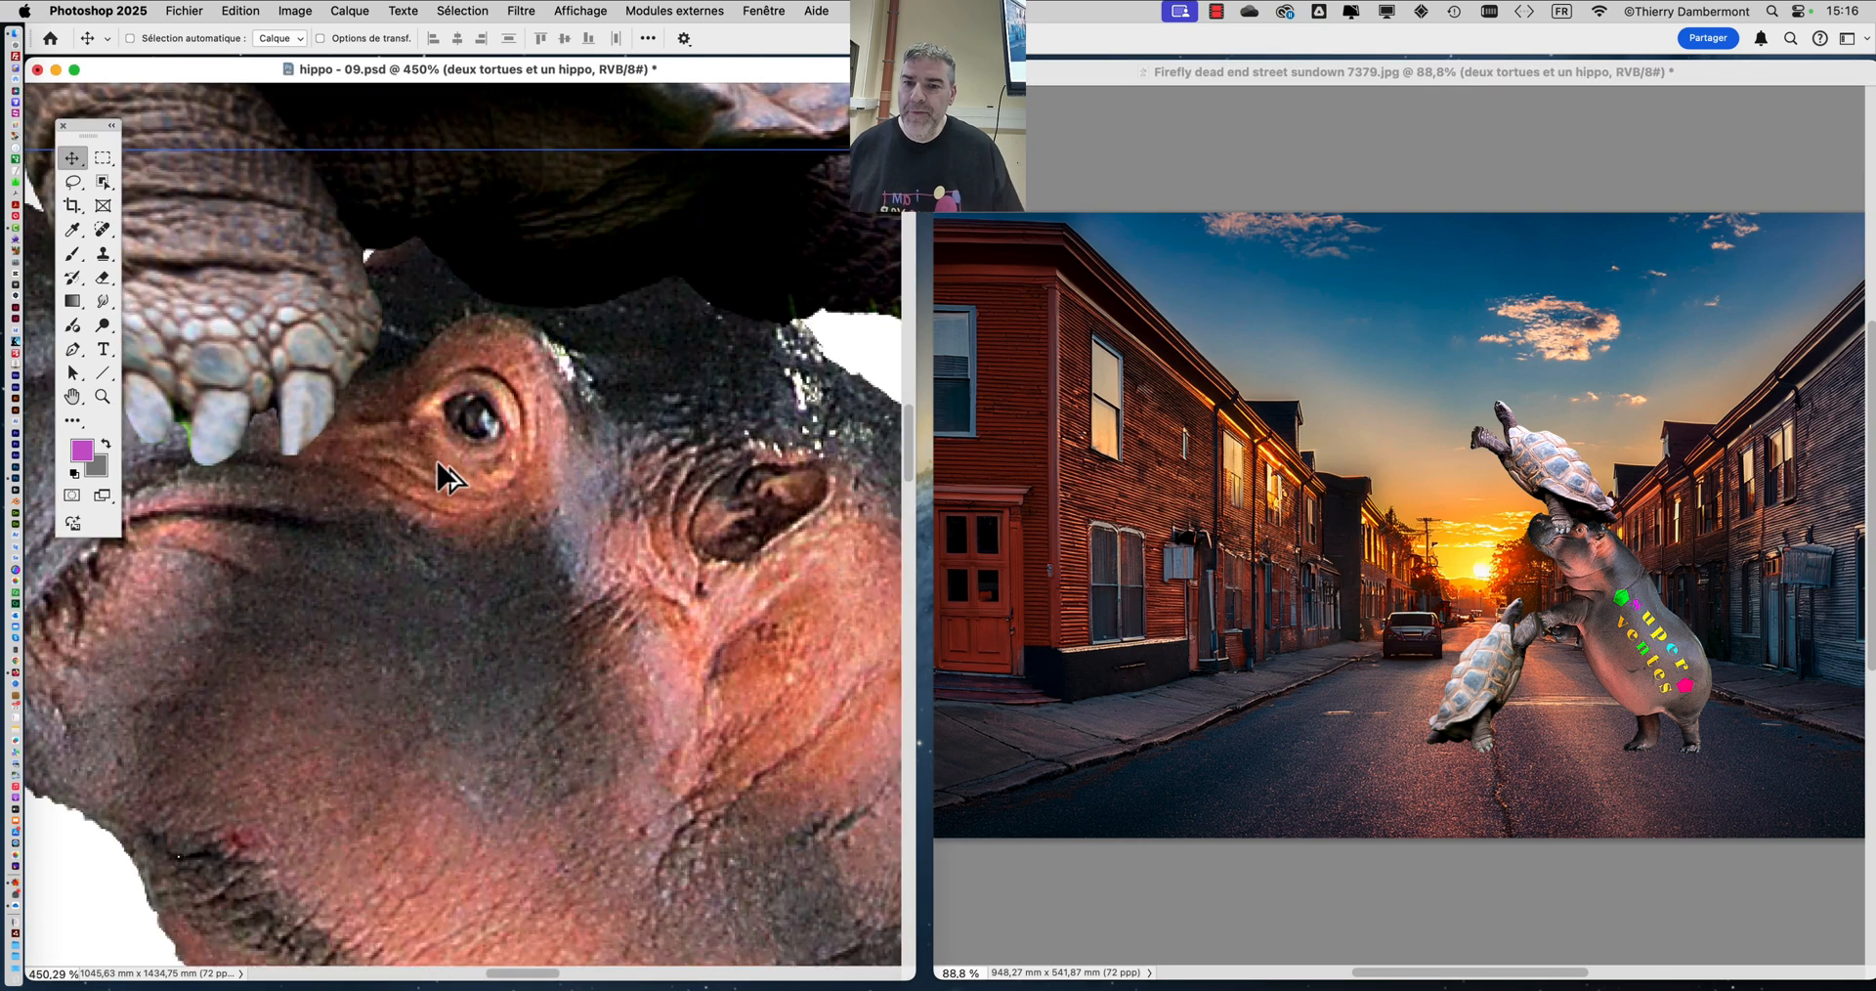
pyautogui.hscroll(3, 453, 469)
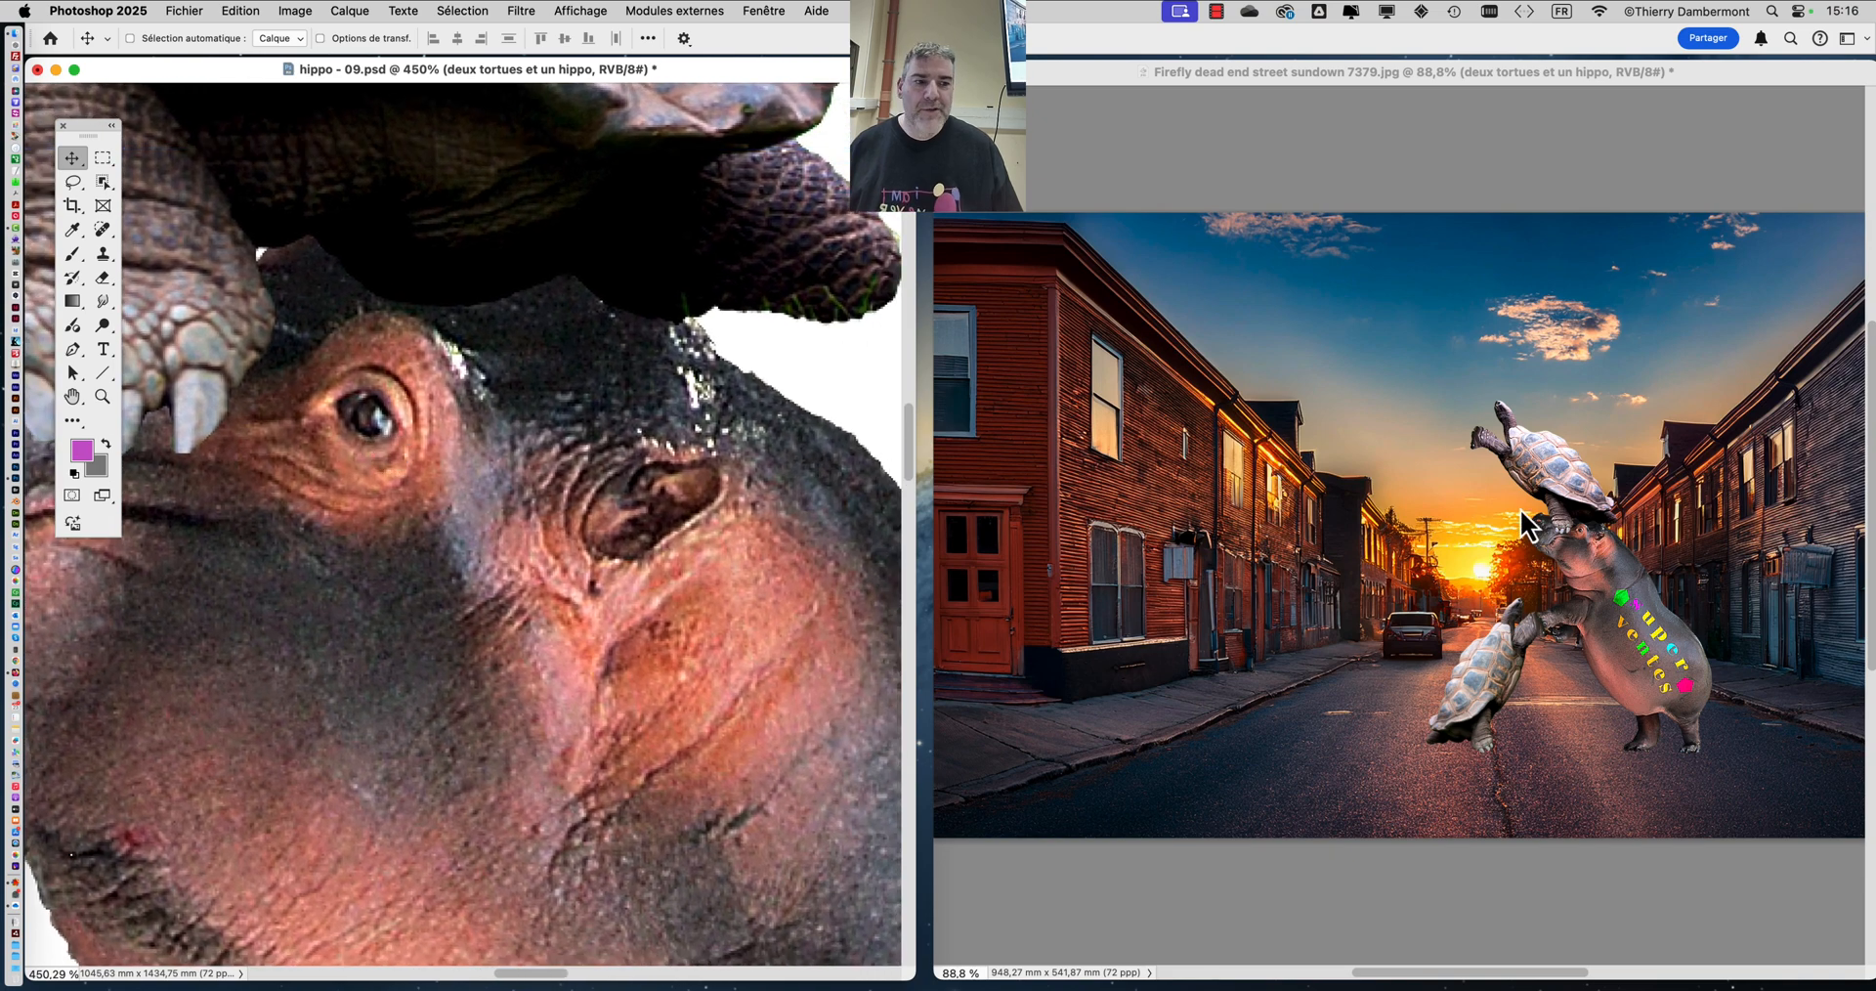
pyautogui.scroll(1, 1616, 541)
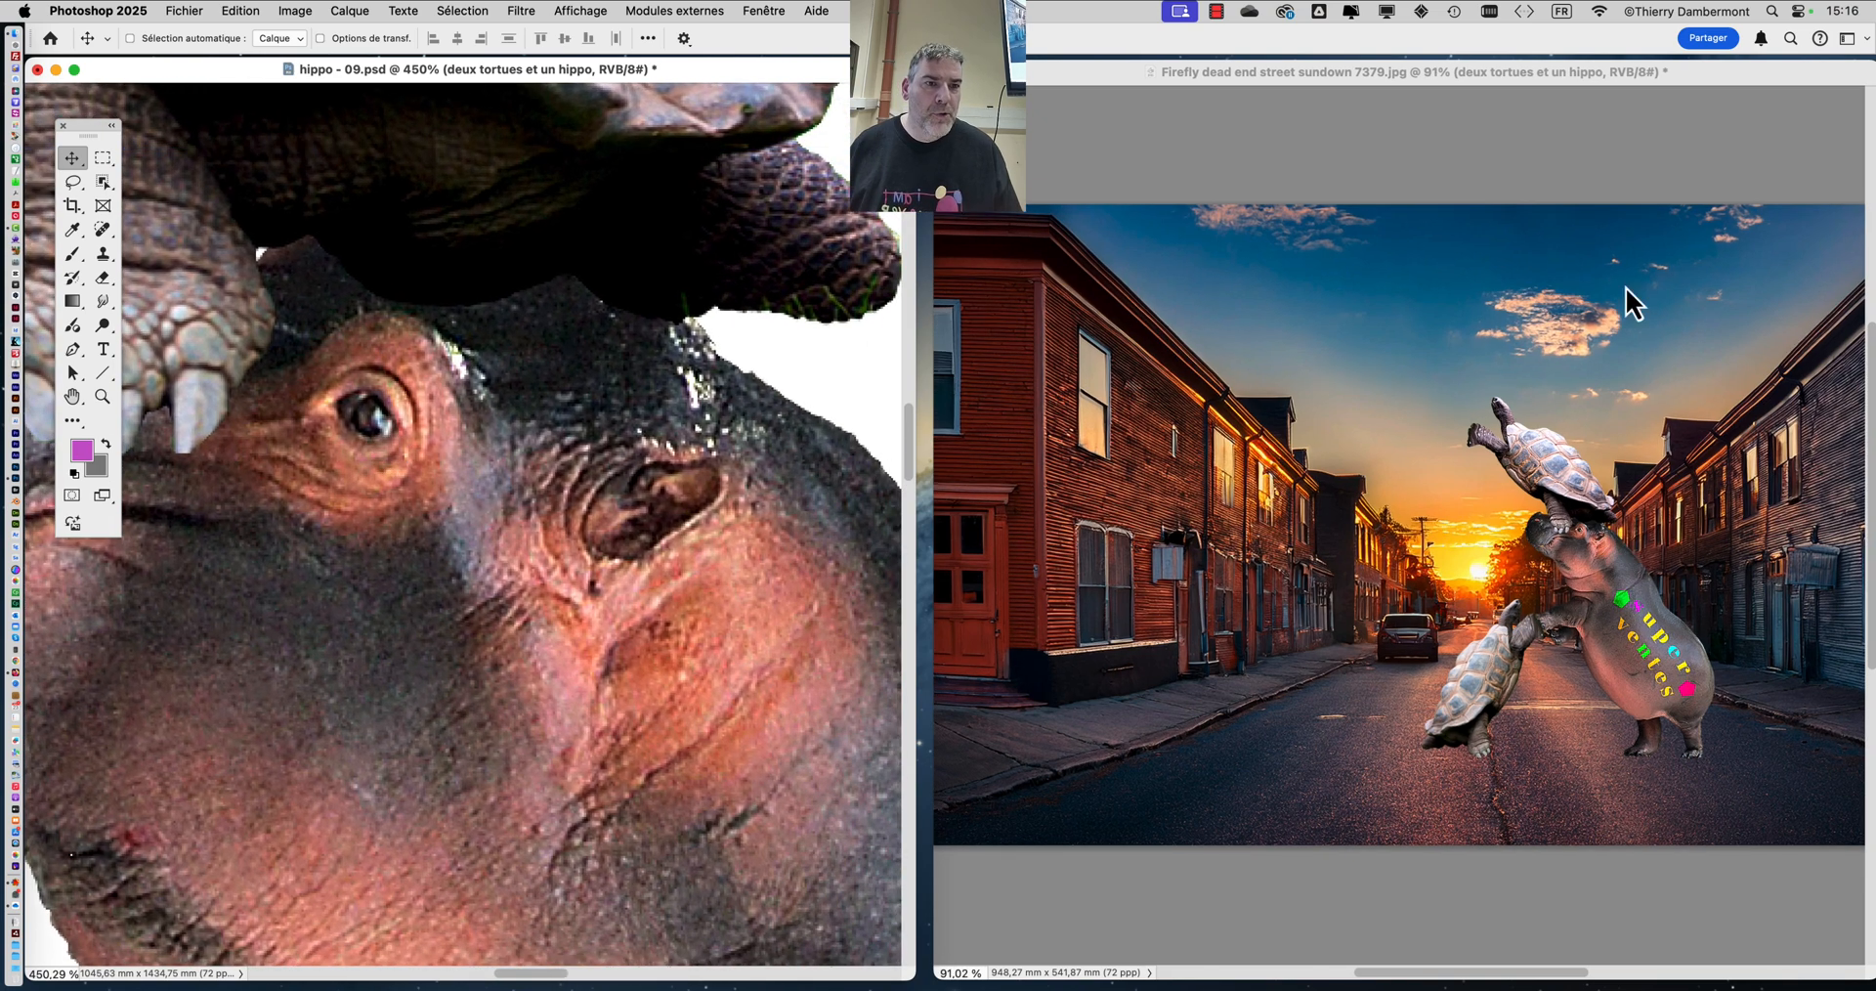
pyautogui.click(1610, 190)
pyautogui.scroll(6, 1599, 530)
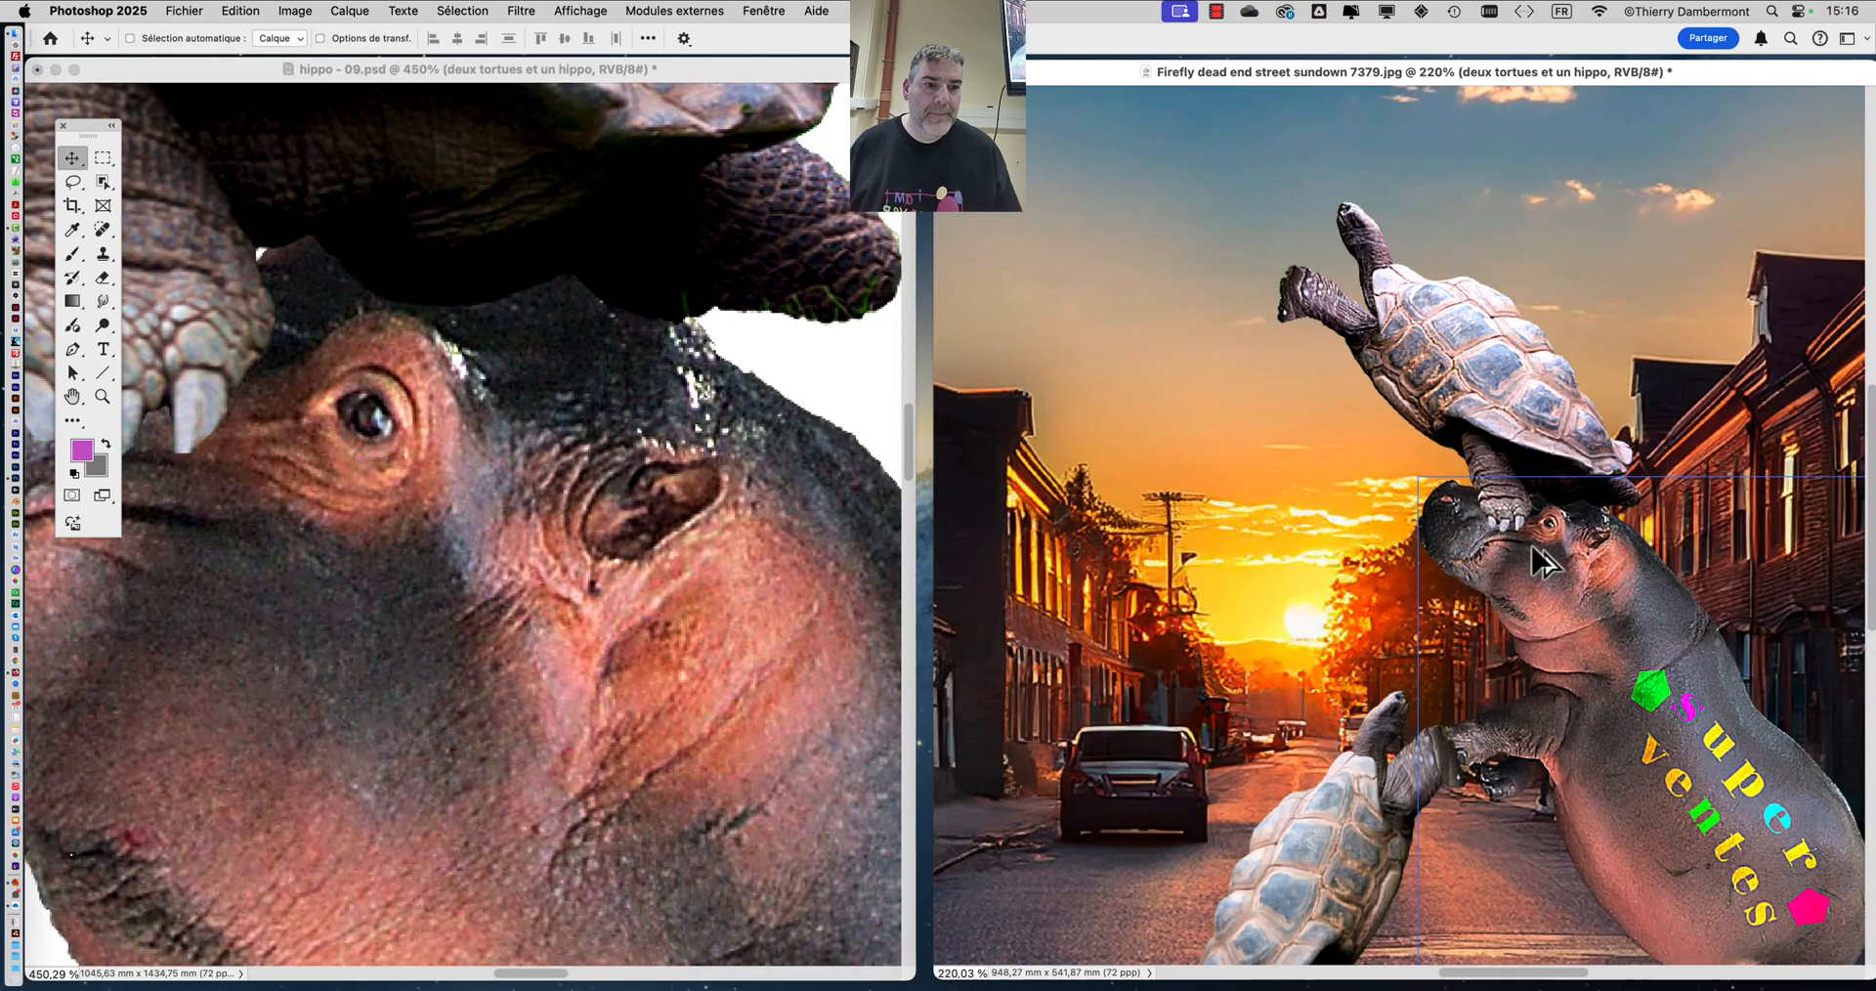
pyautogui.scroll(12, 1531, 547)
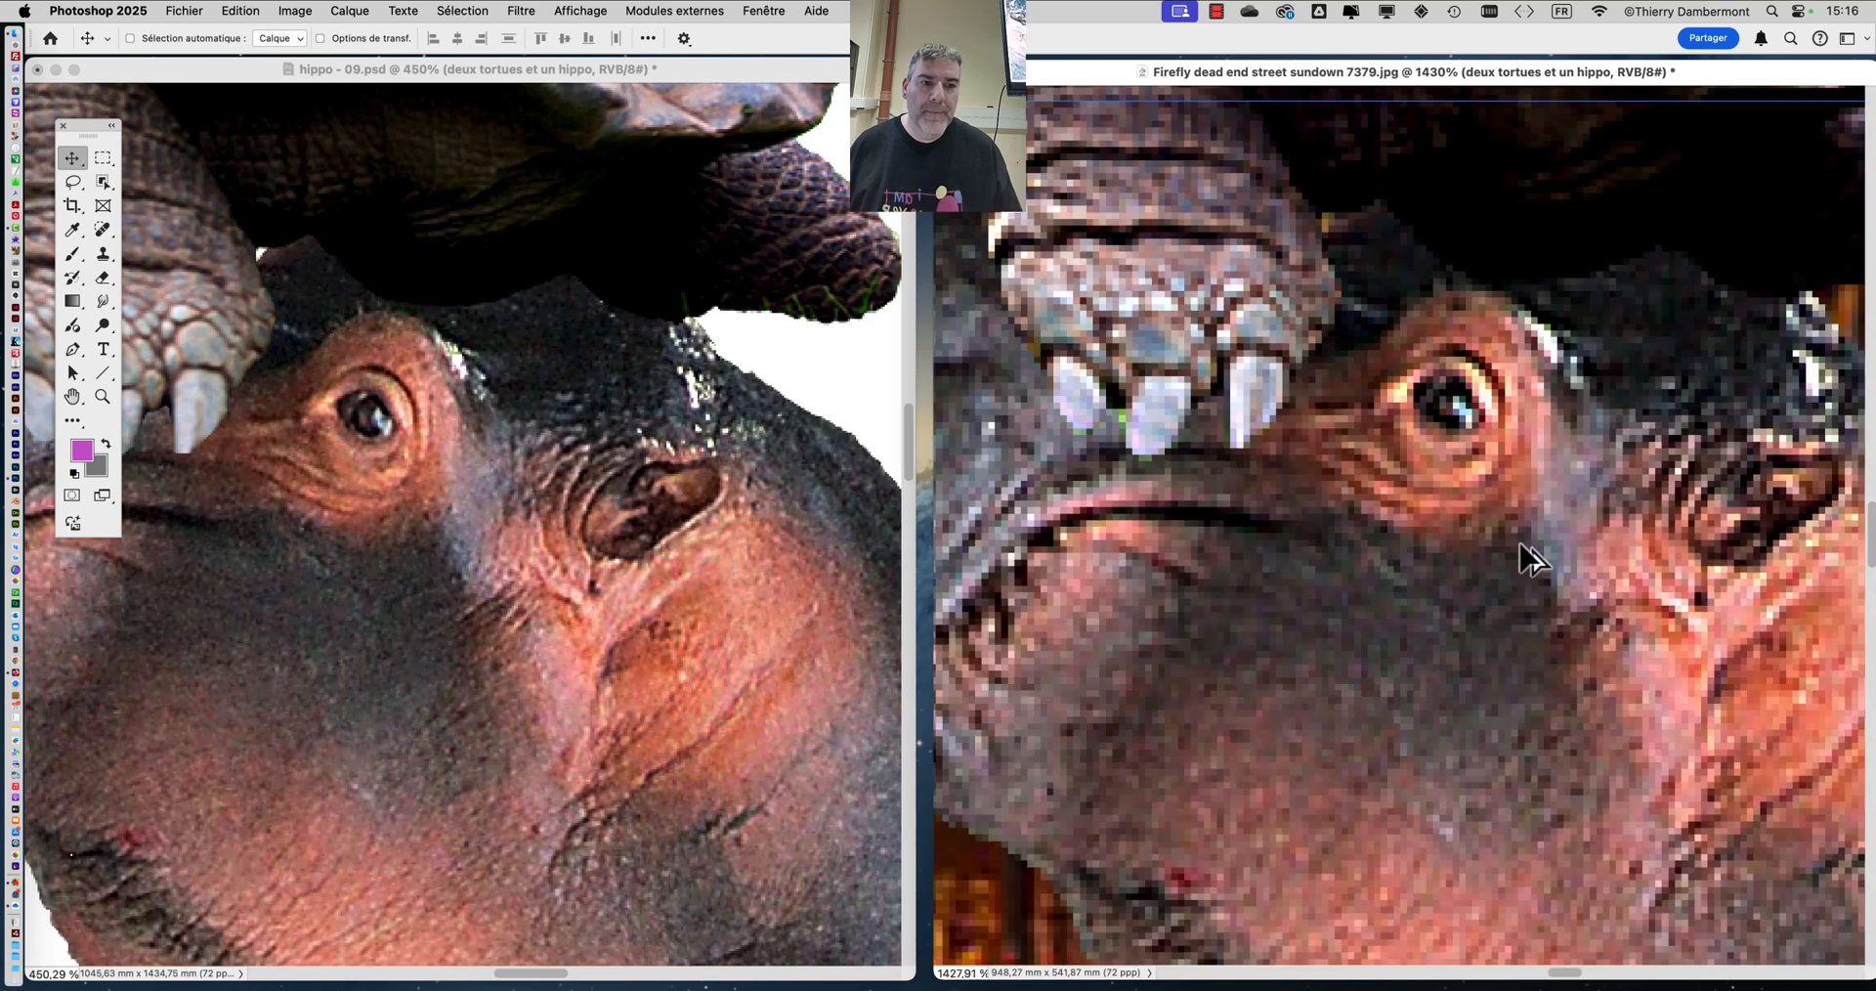
pyautogui.scroll(1, 1522, 552)
pyautogui.scroll(5, 1517, 438)
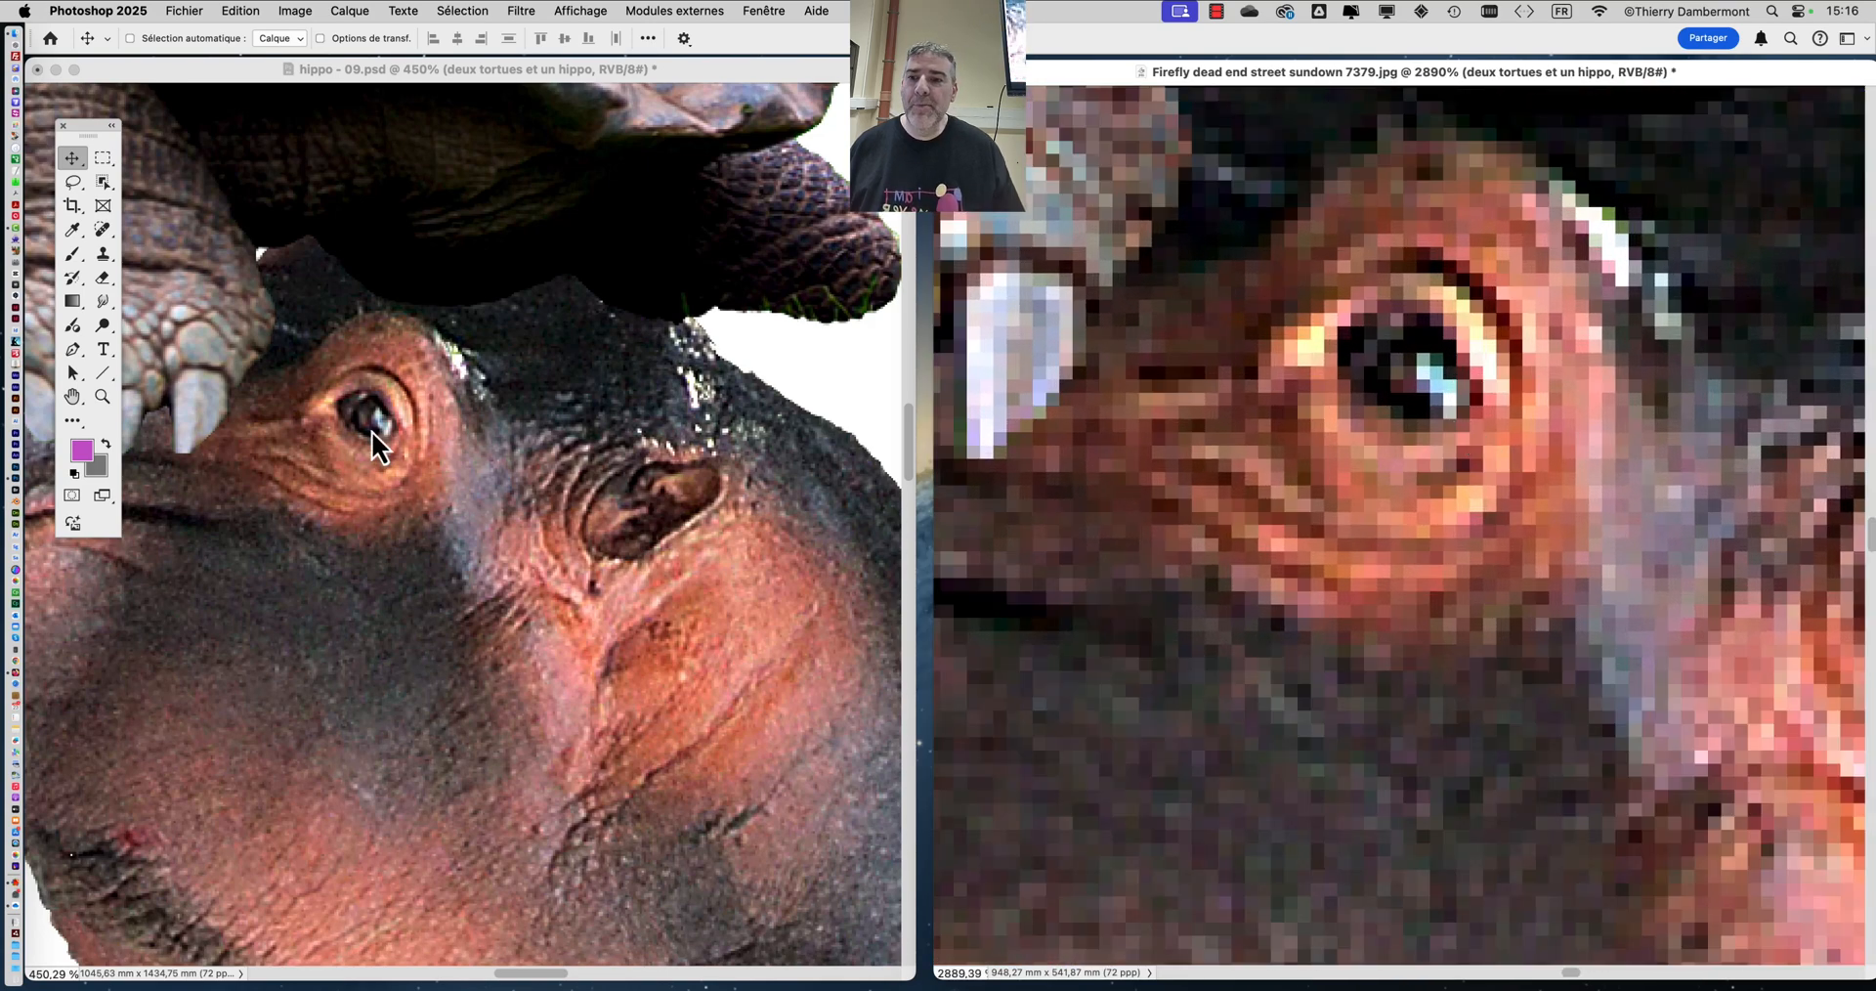
# - Compare the pixel detail of the hippo's eye in both documents at a matching apparent size
pyautogui.scroll(7, 370, 431)
pyautogui.scroll(-2, 379, 457)
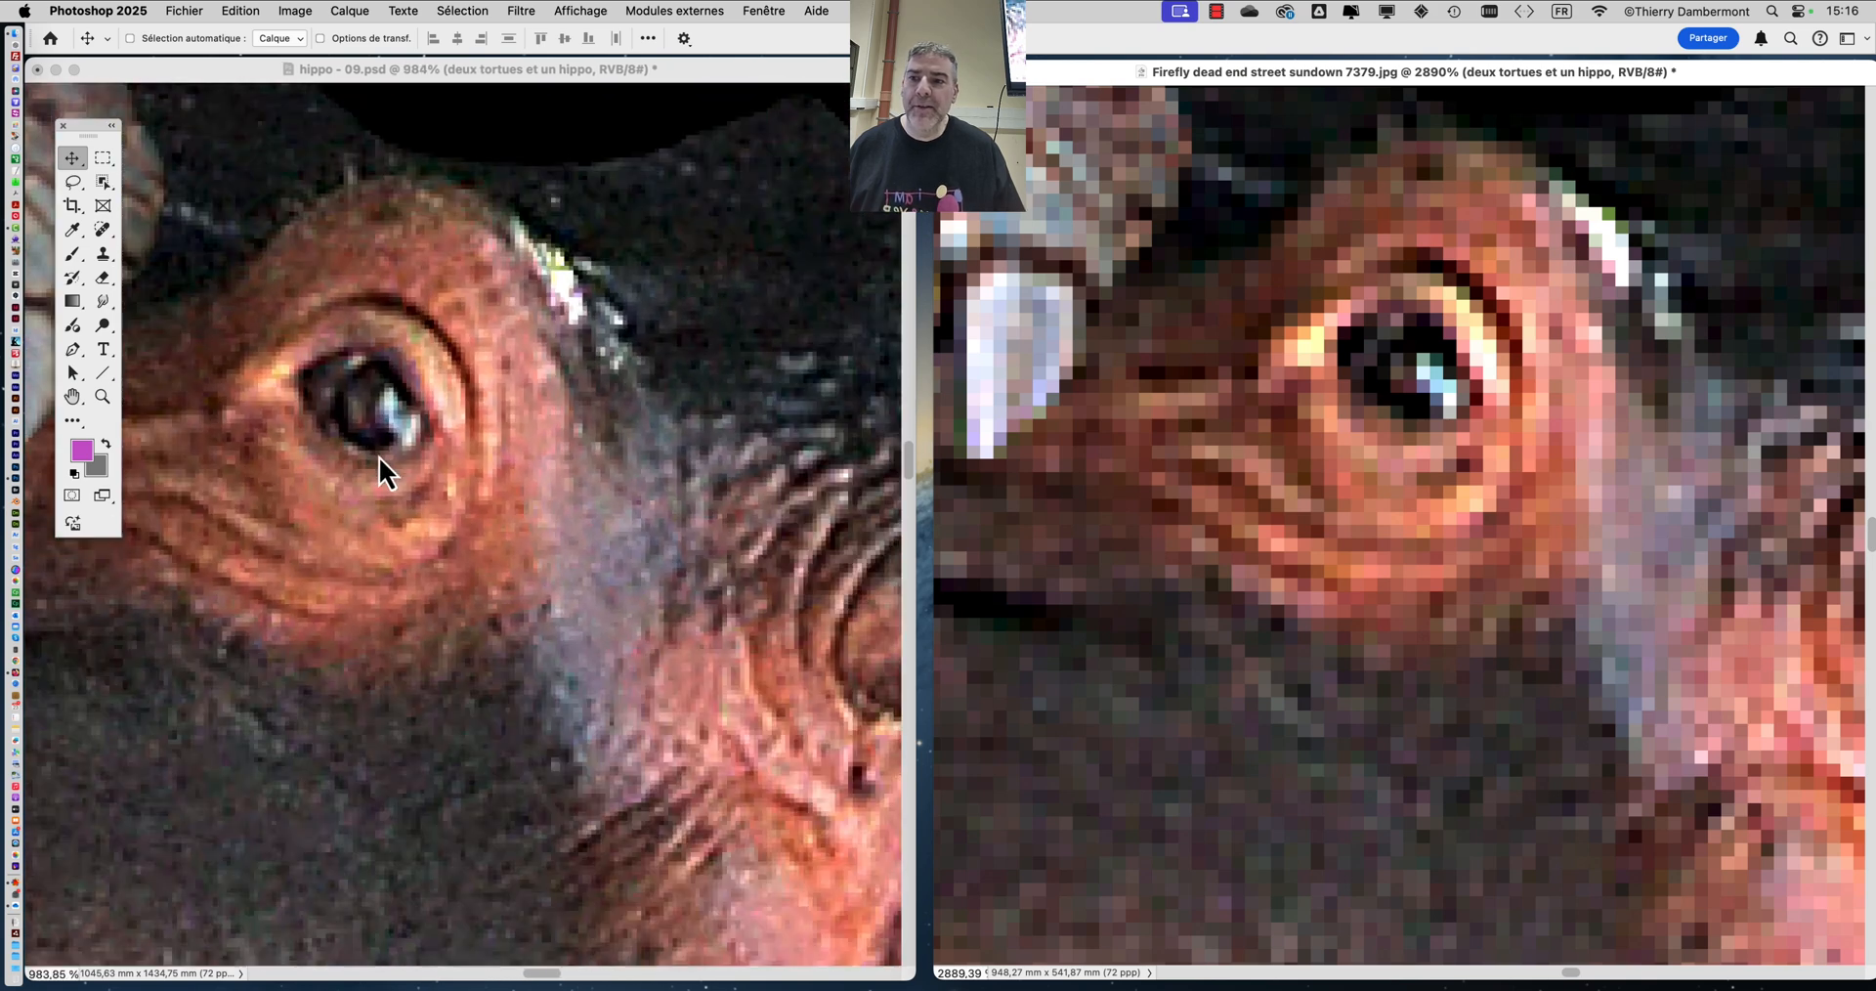
pyautogui.scroll(-2, 1403, 416)
pyautogui.scroll(3, 1457, 440)
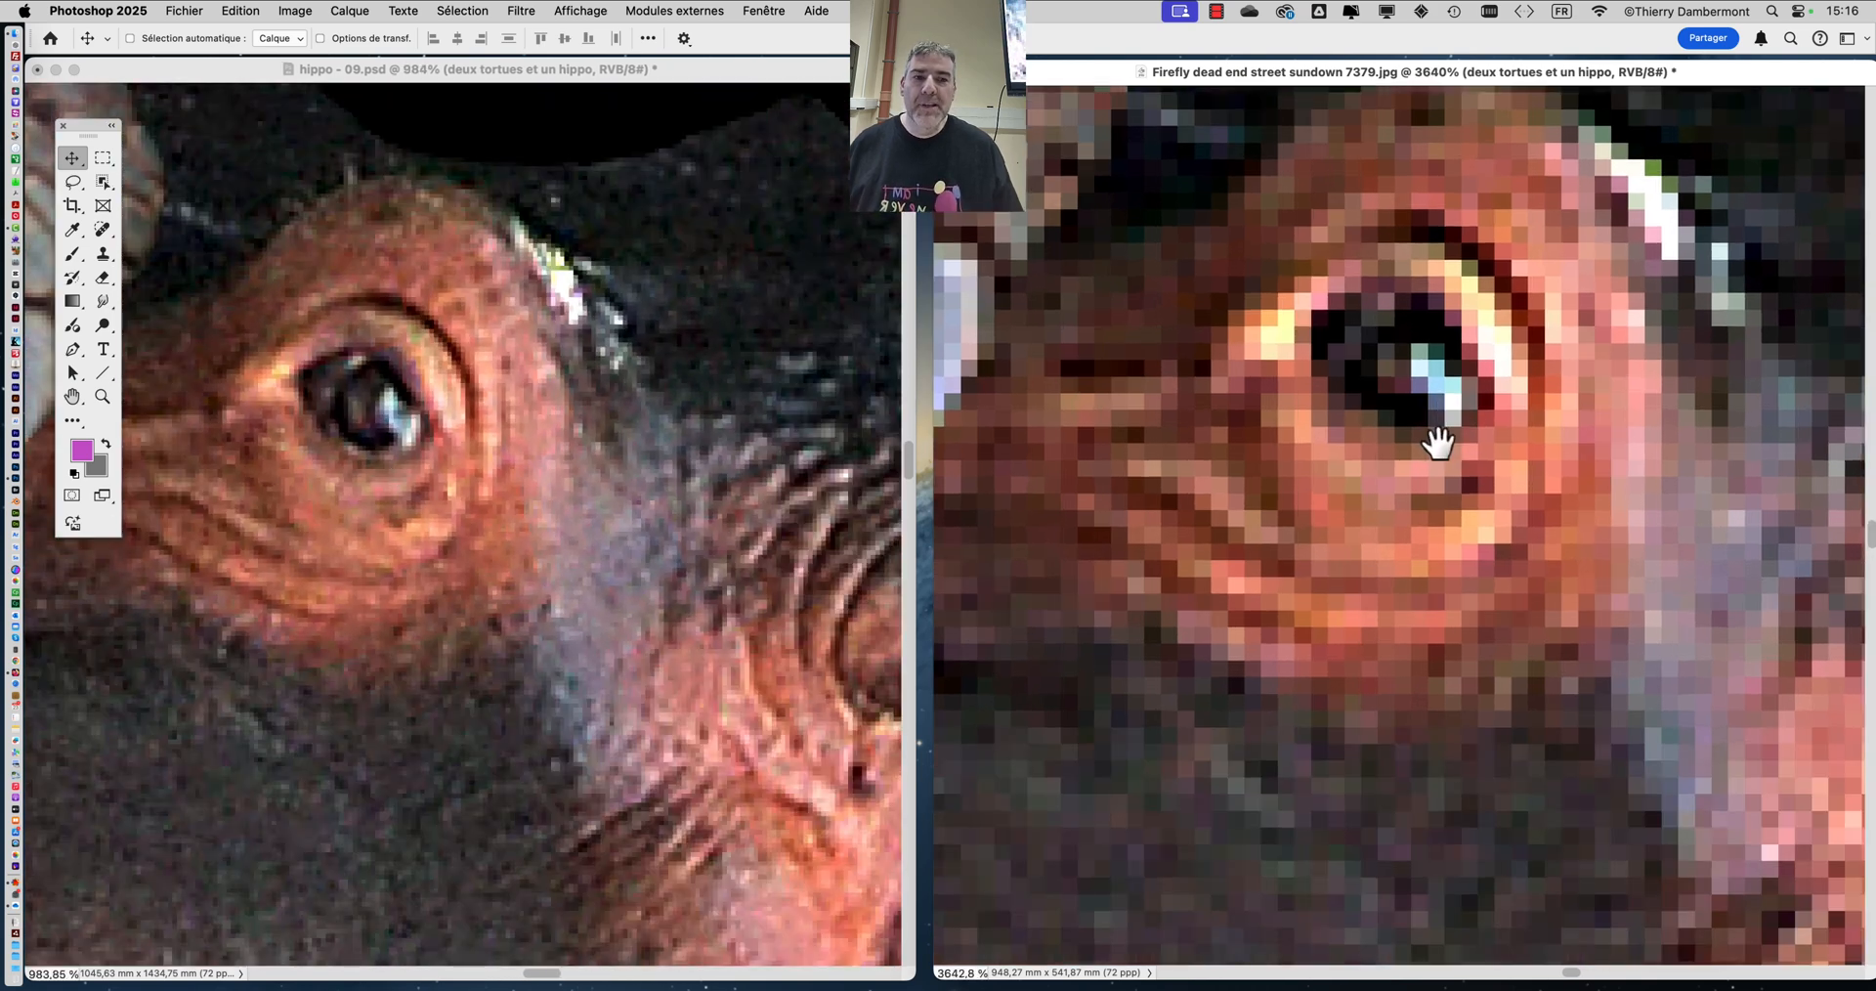
pyautogui.scroll(2, 1505, 557)
pyautogui.moveTo(1506, 530); pyautogui.dragTo(1506, 557)
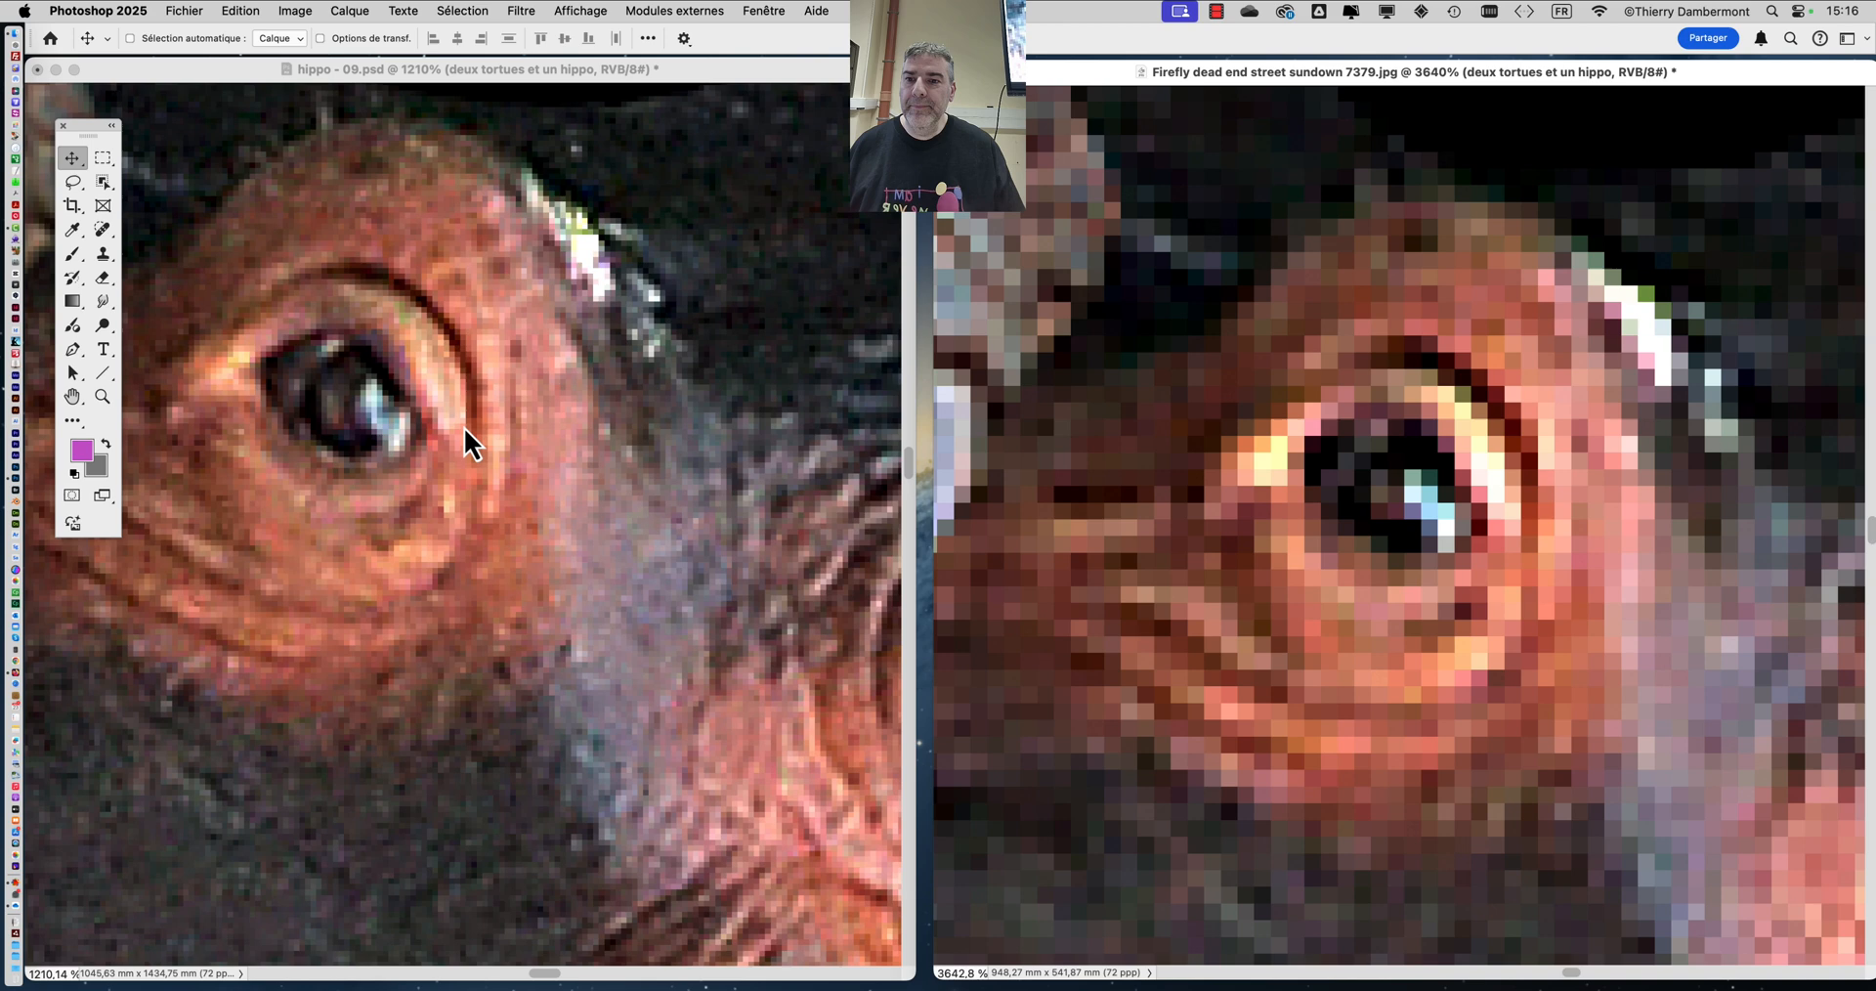
pyautogui.click(557, 406)
pyautogui.scroll(2, 620, 489)
pyautogui.moveTo(630, 482); pyautogui.dragTo(687, 479)
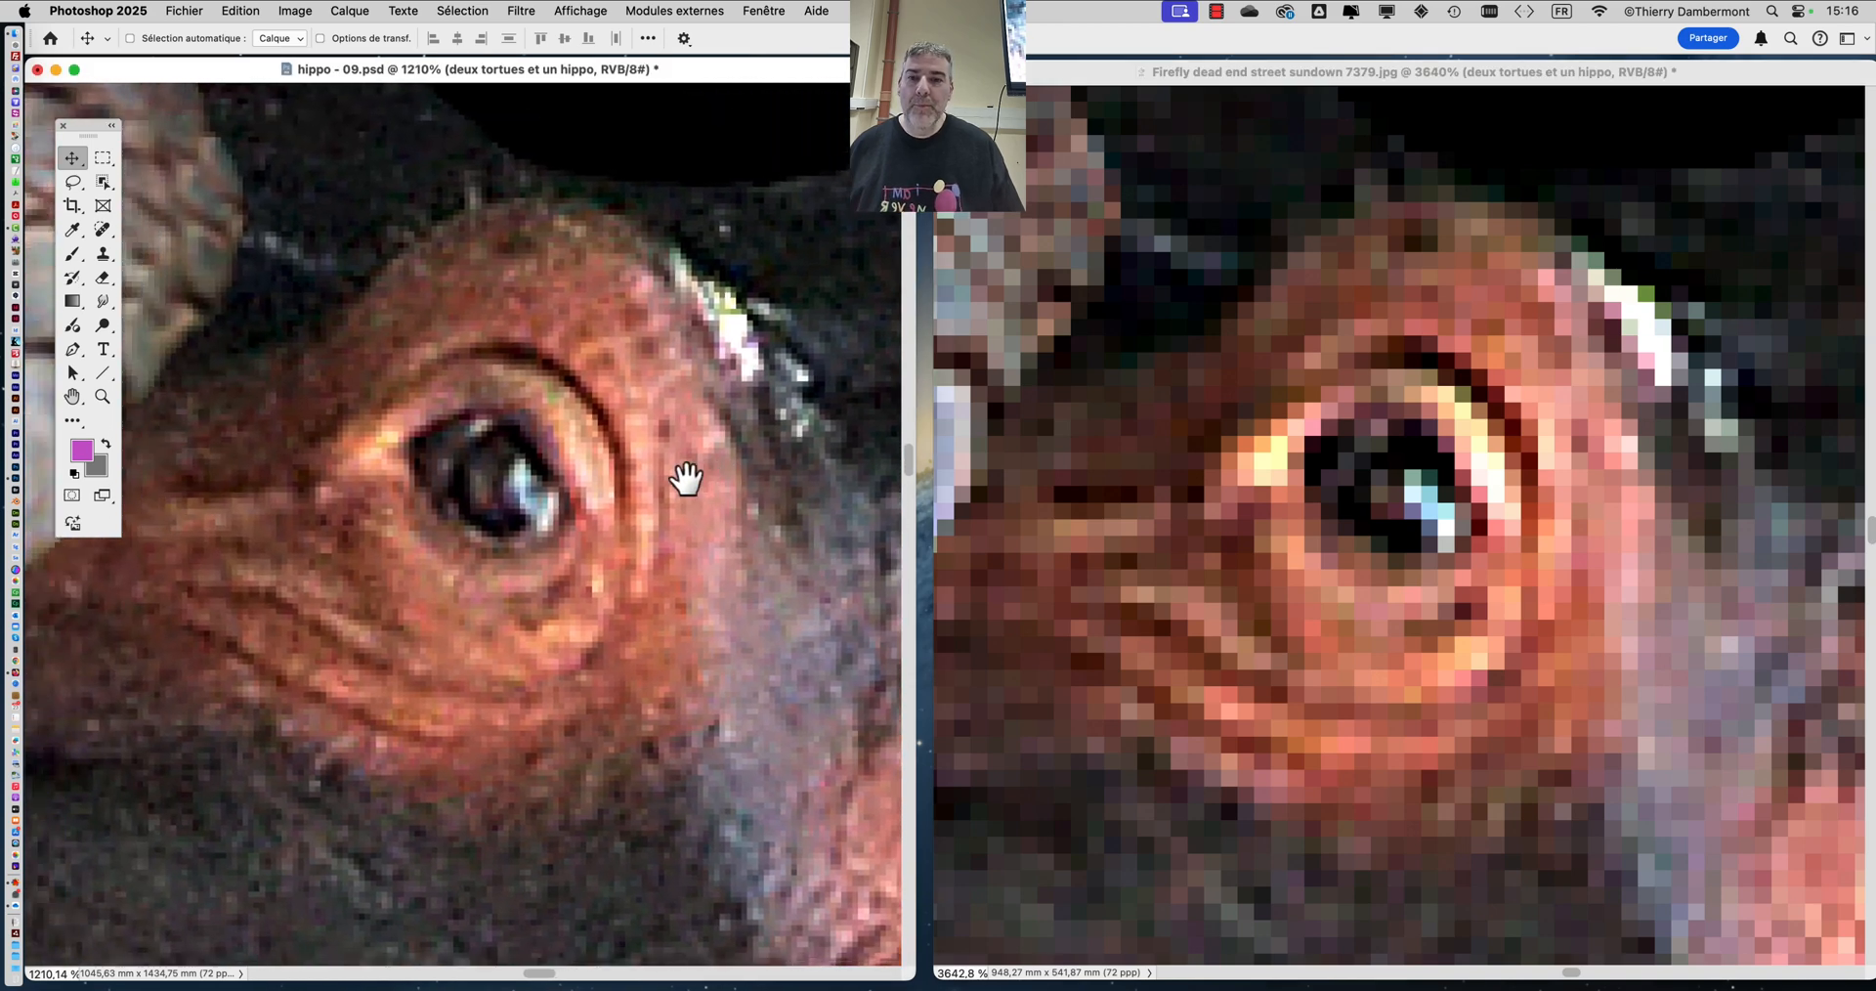
pyautogui.scroll(1, 601, 399)
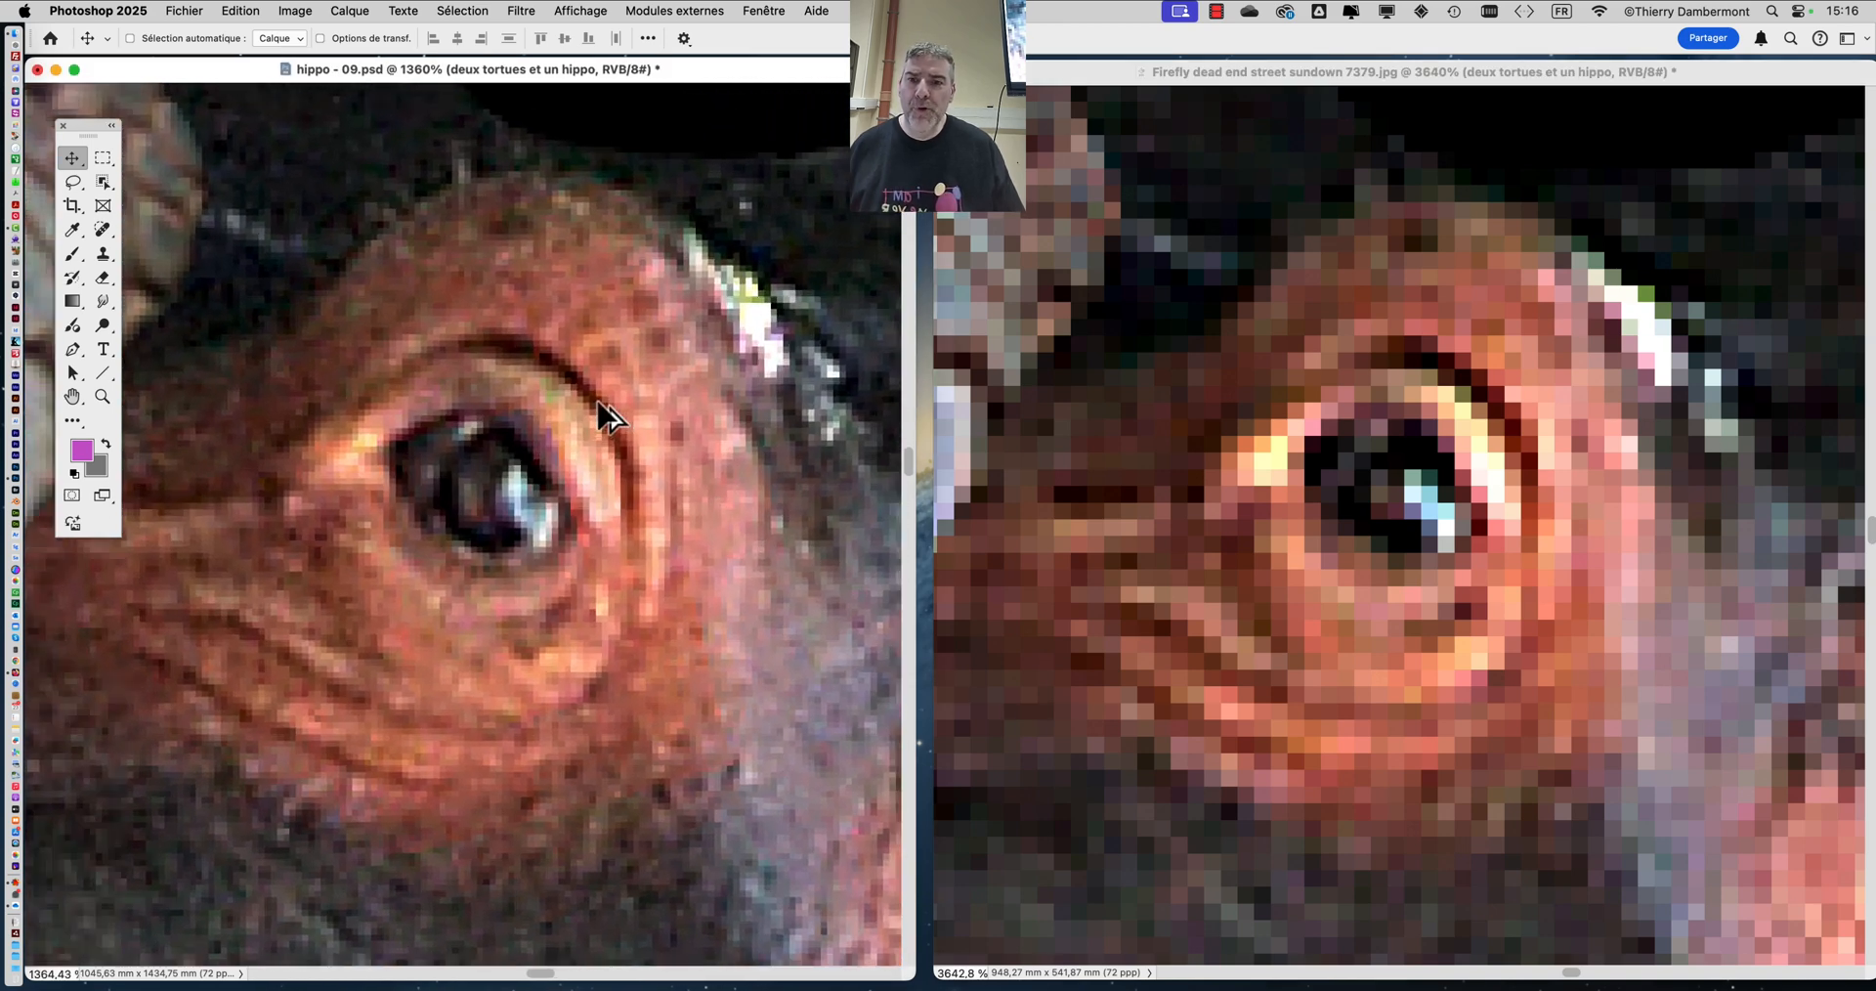
pyautogui.scroll(2, 626, 403)
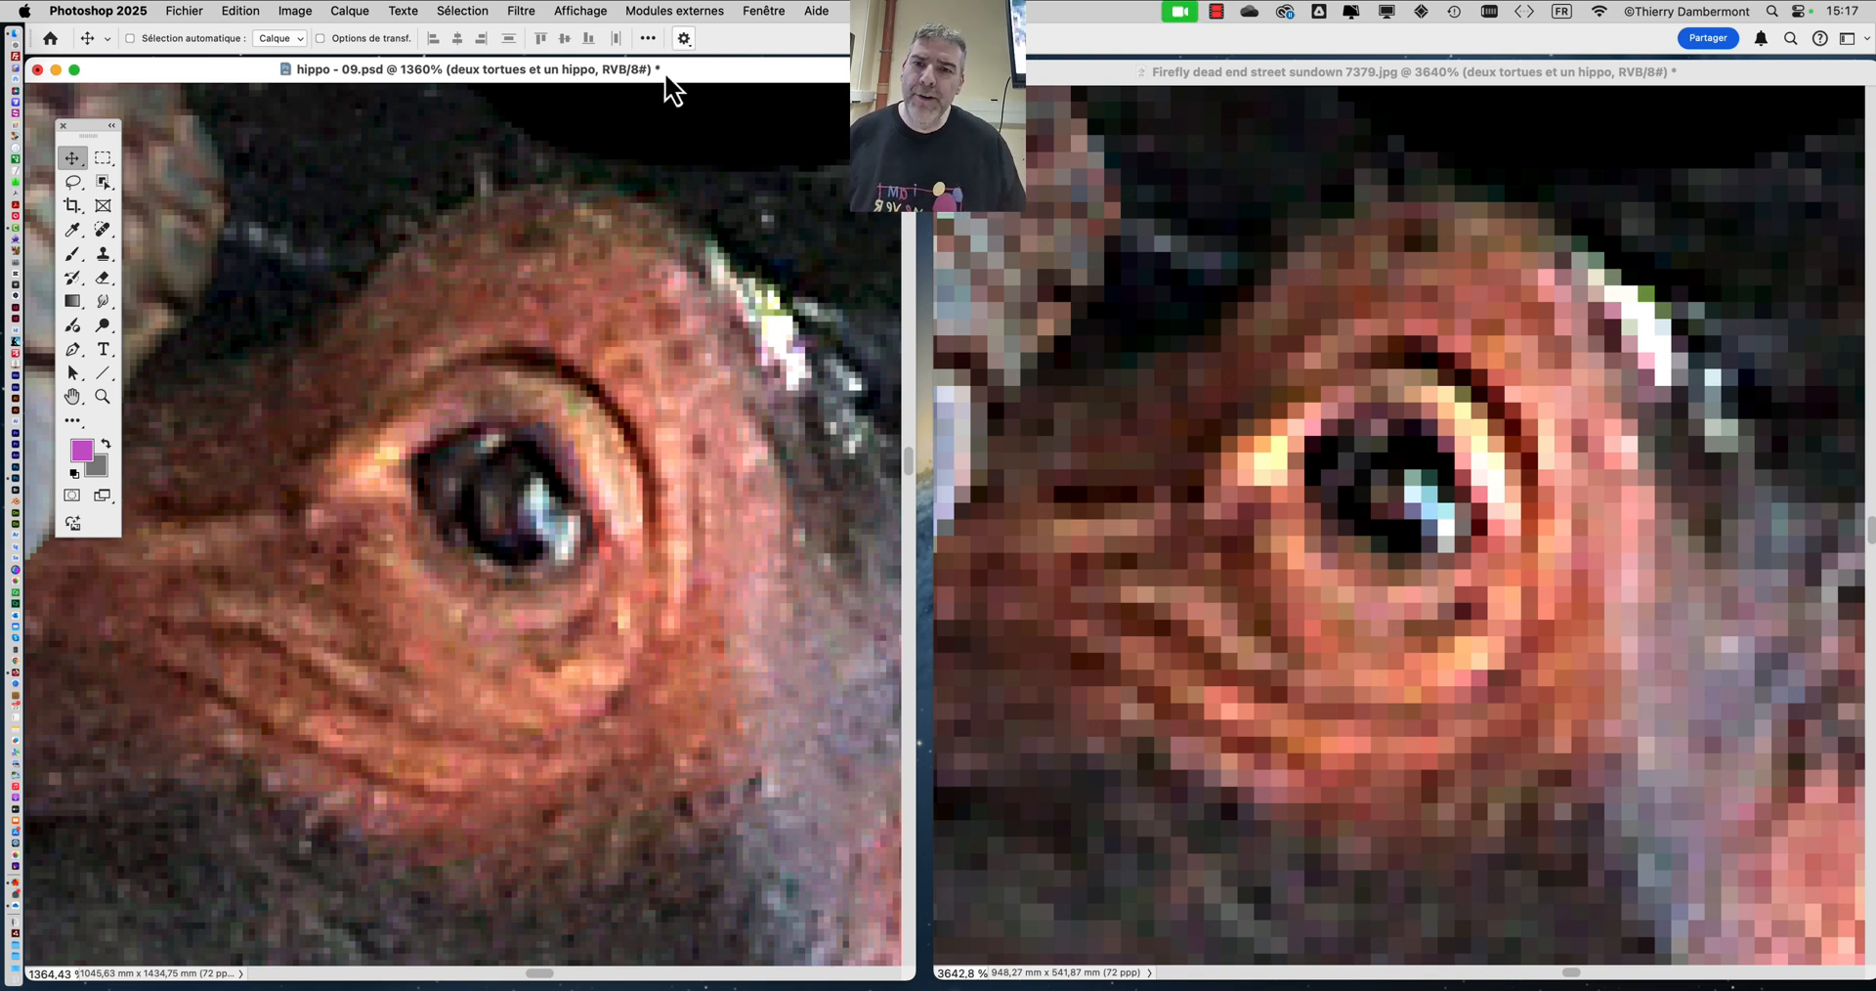
# - Dock the street document as a tab in the hippo - 09.psd window and enlarge that window to fill the screen
pyautogui.press('super+0')
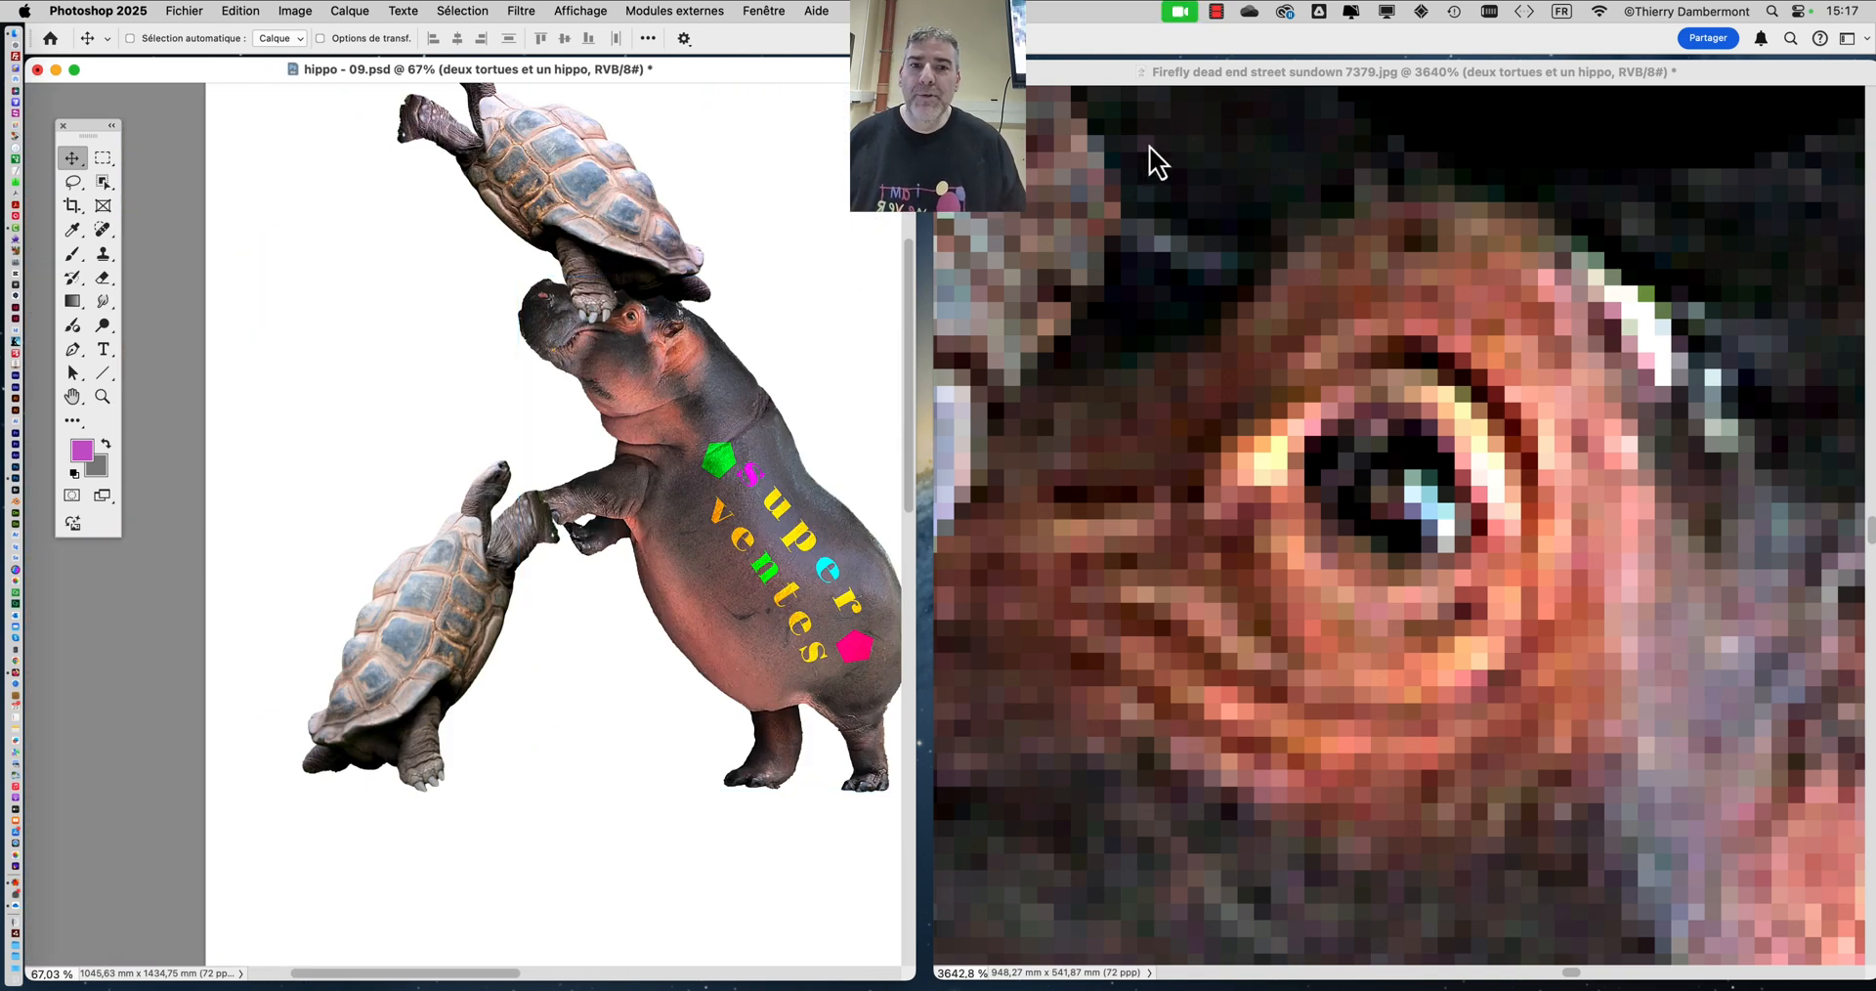
pyautogui.click(1165, 72)
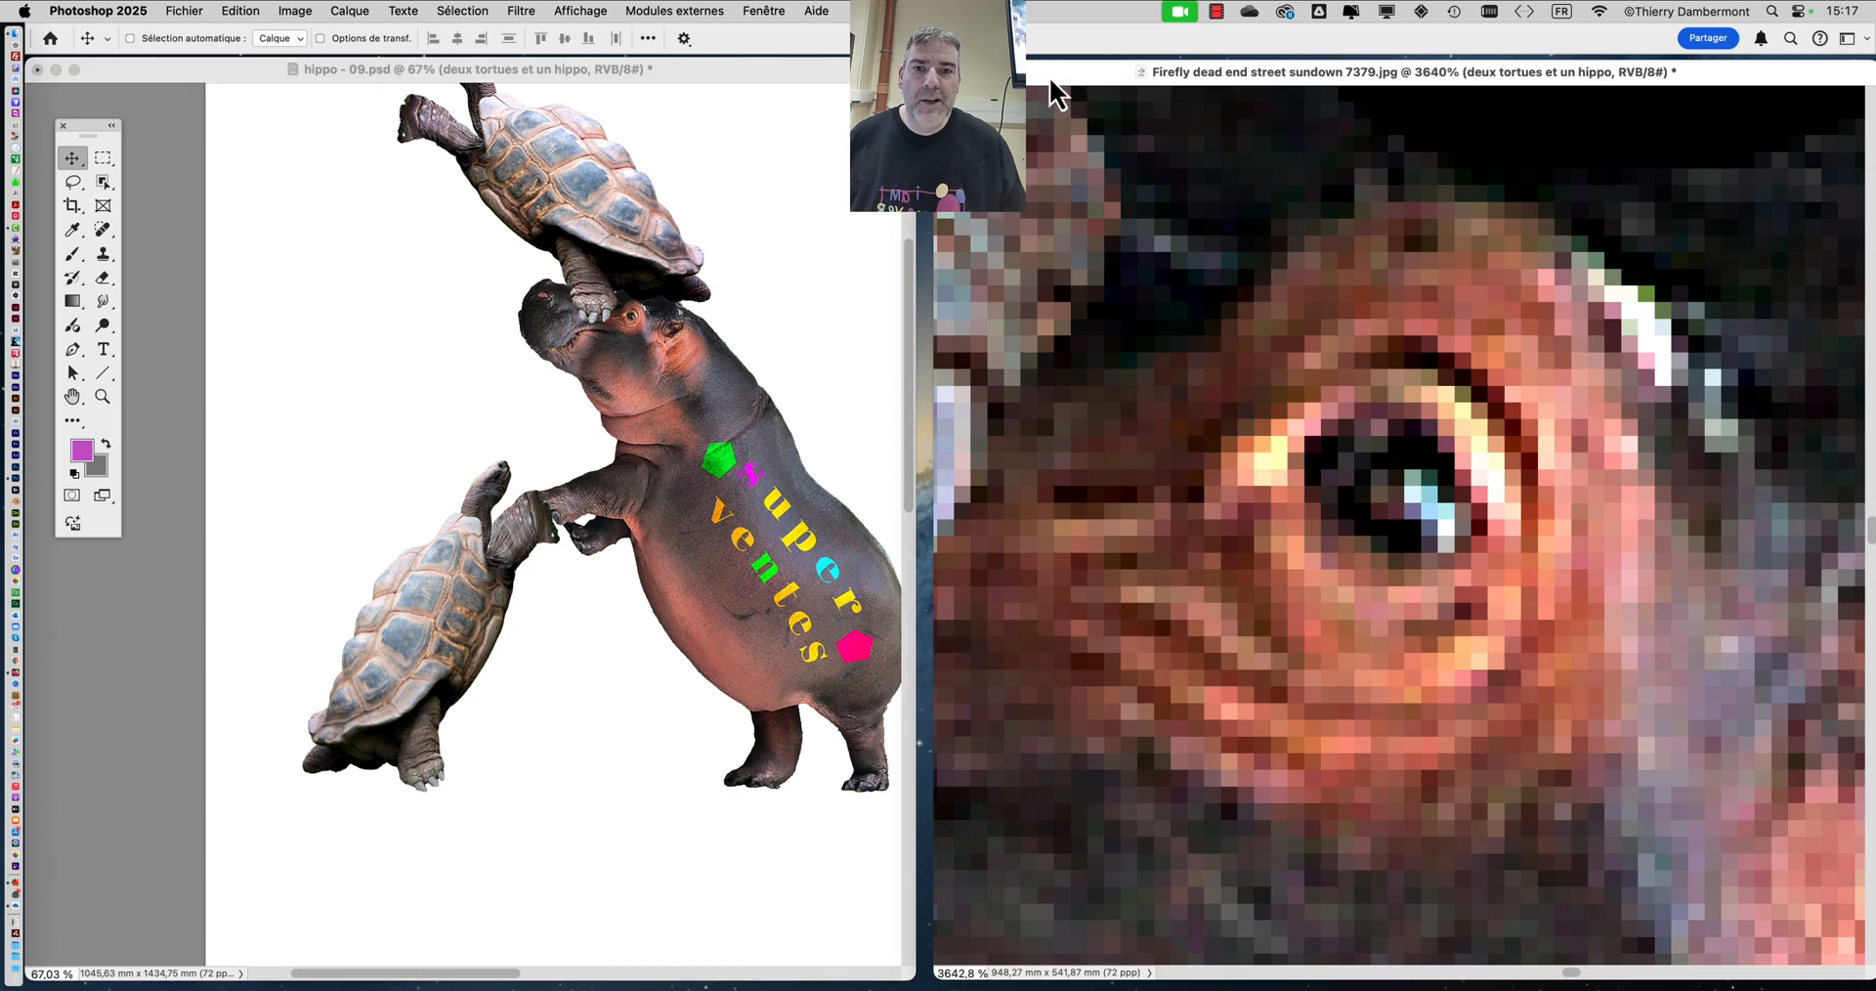
pyautogui.moveTo(1056, 72); pyautogui.dragTo(217, 93)
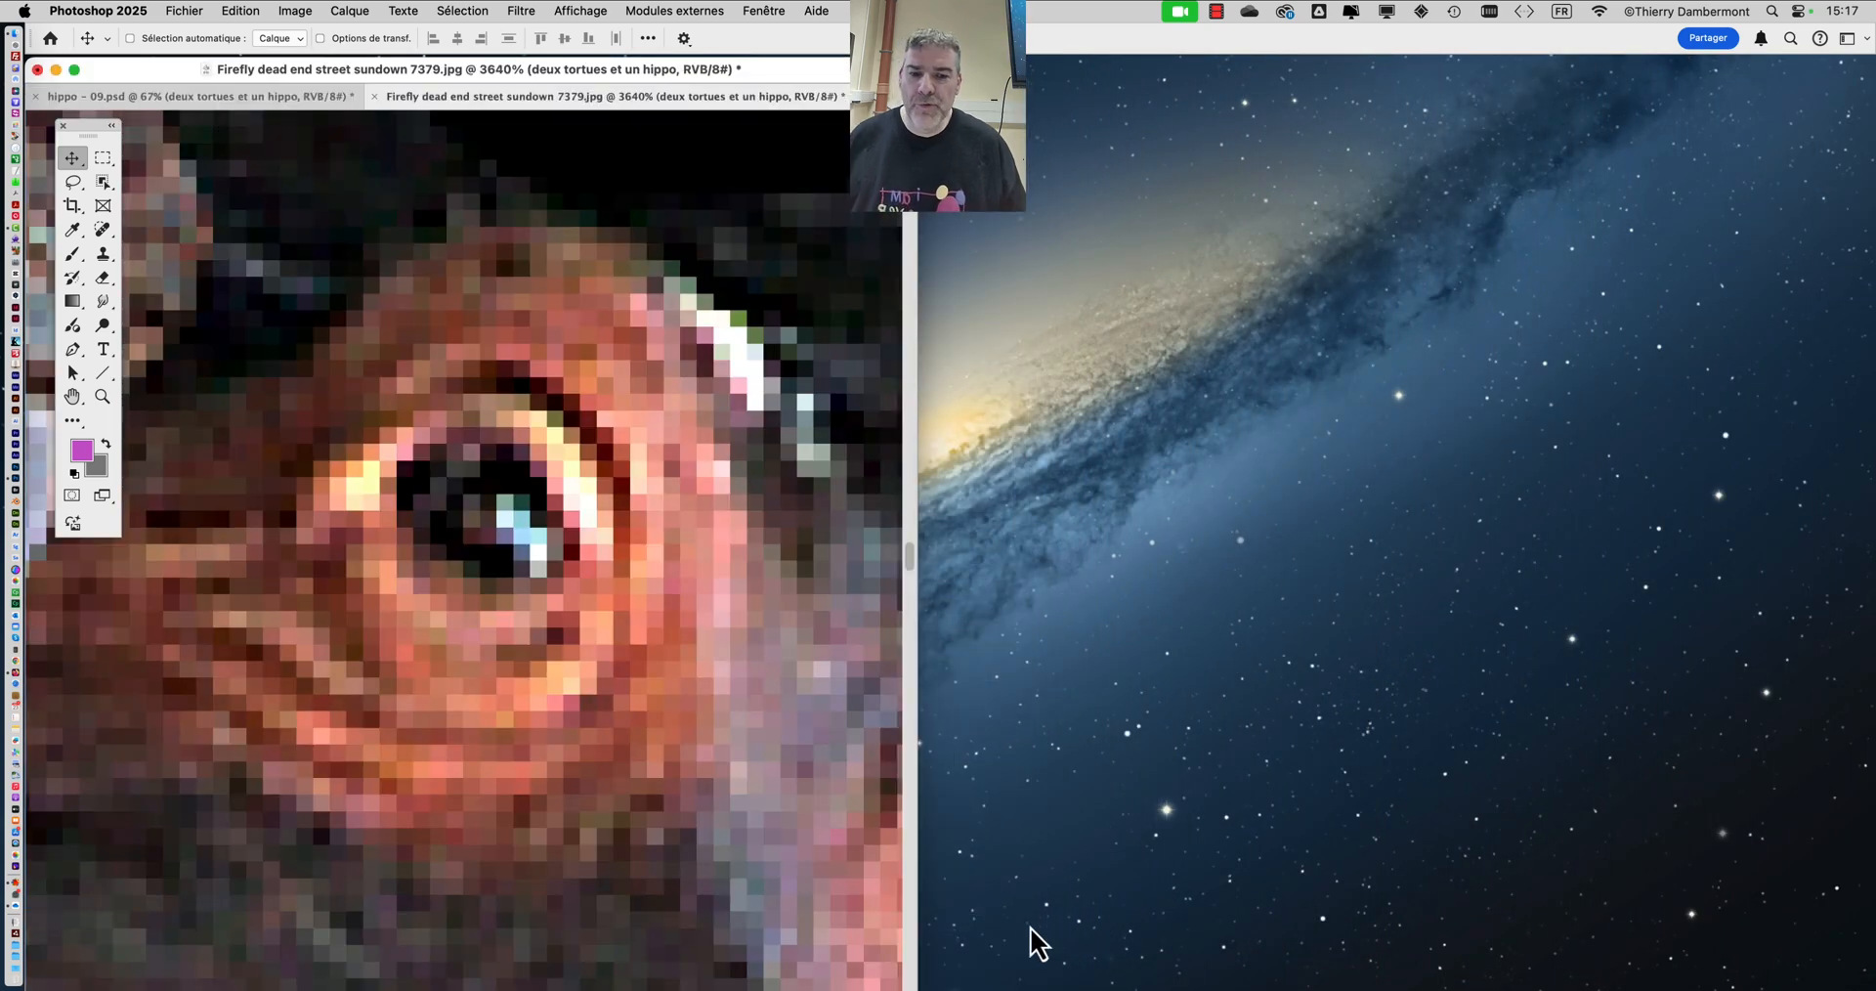
pyautogui.doubleClick(917, 977)
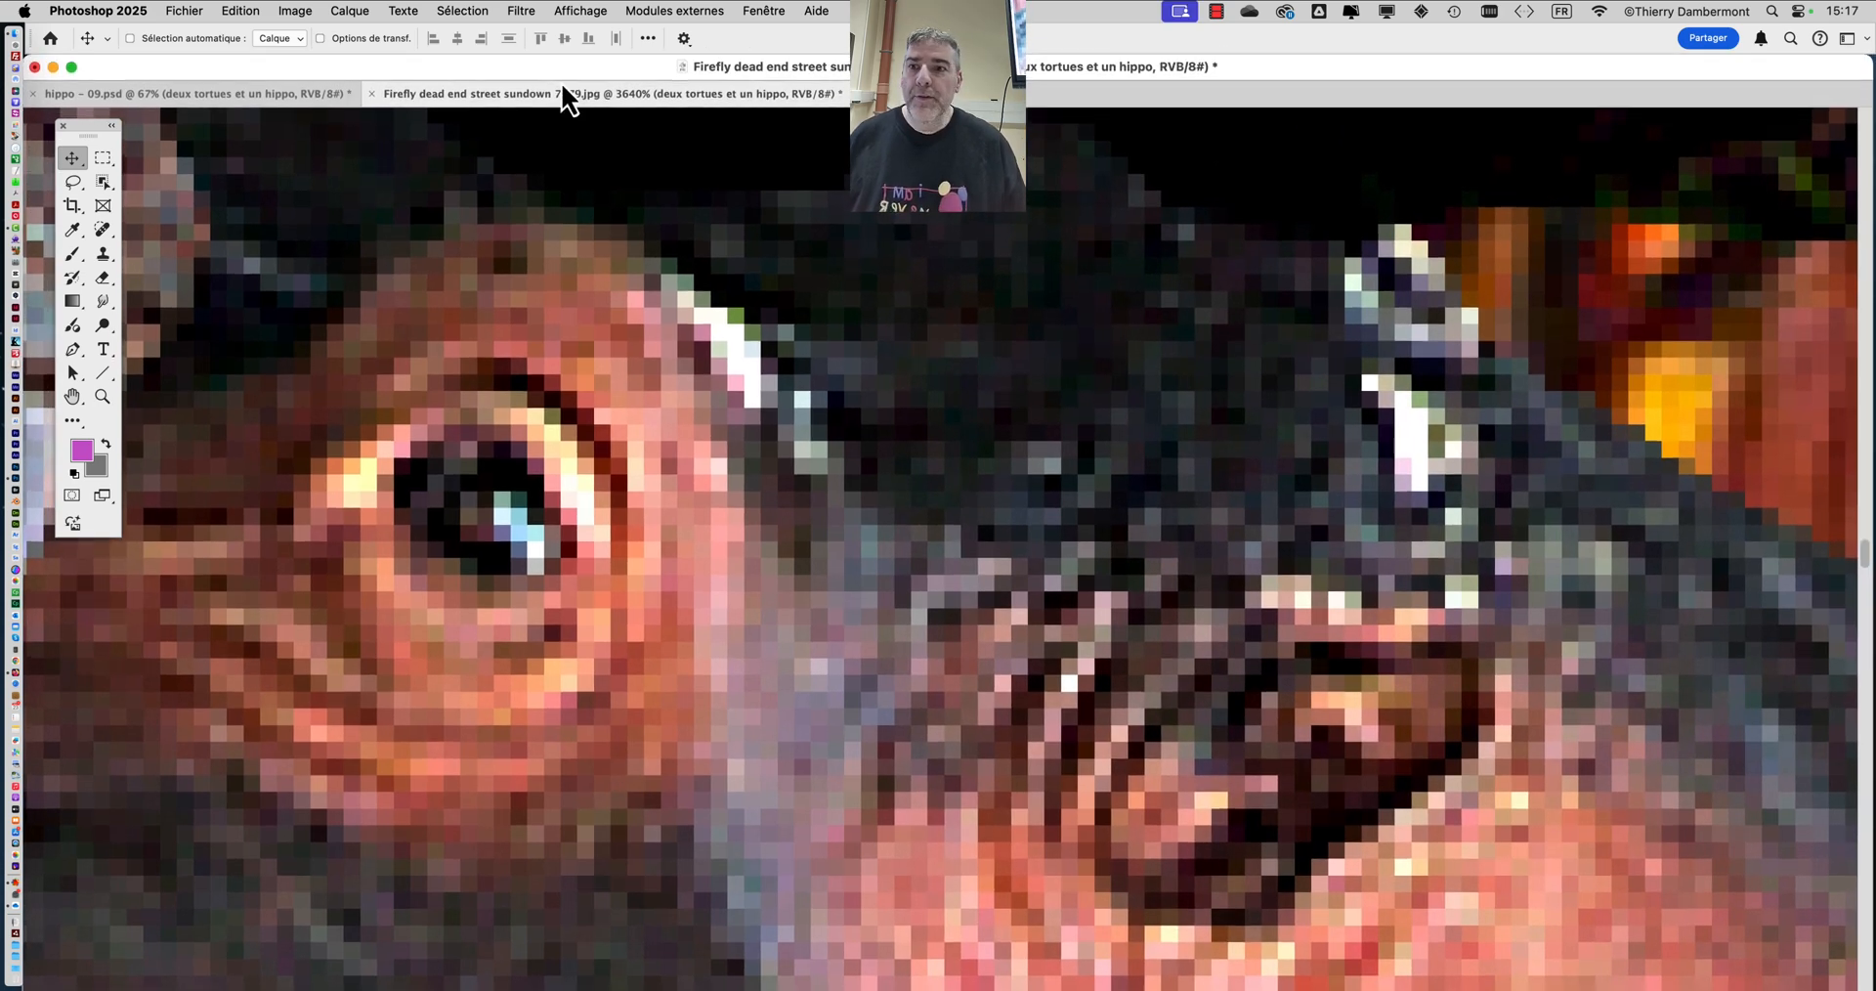
pyautogui.click(318, 96)
pyautogui.click(557, 95)
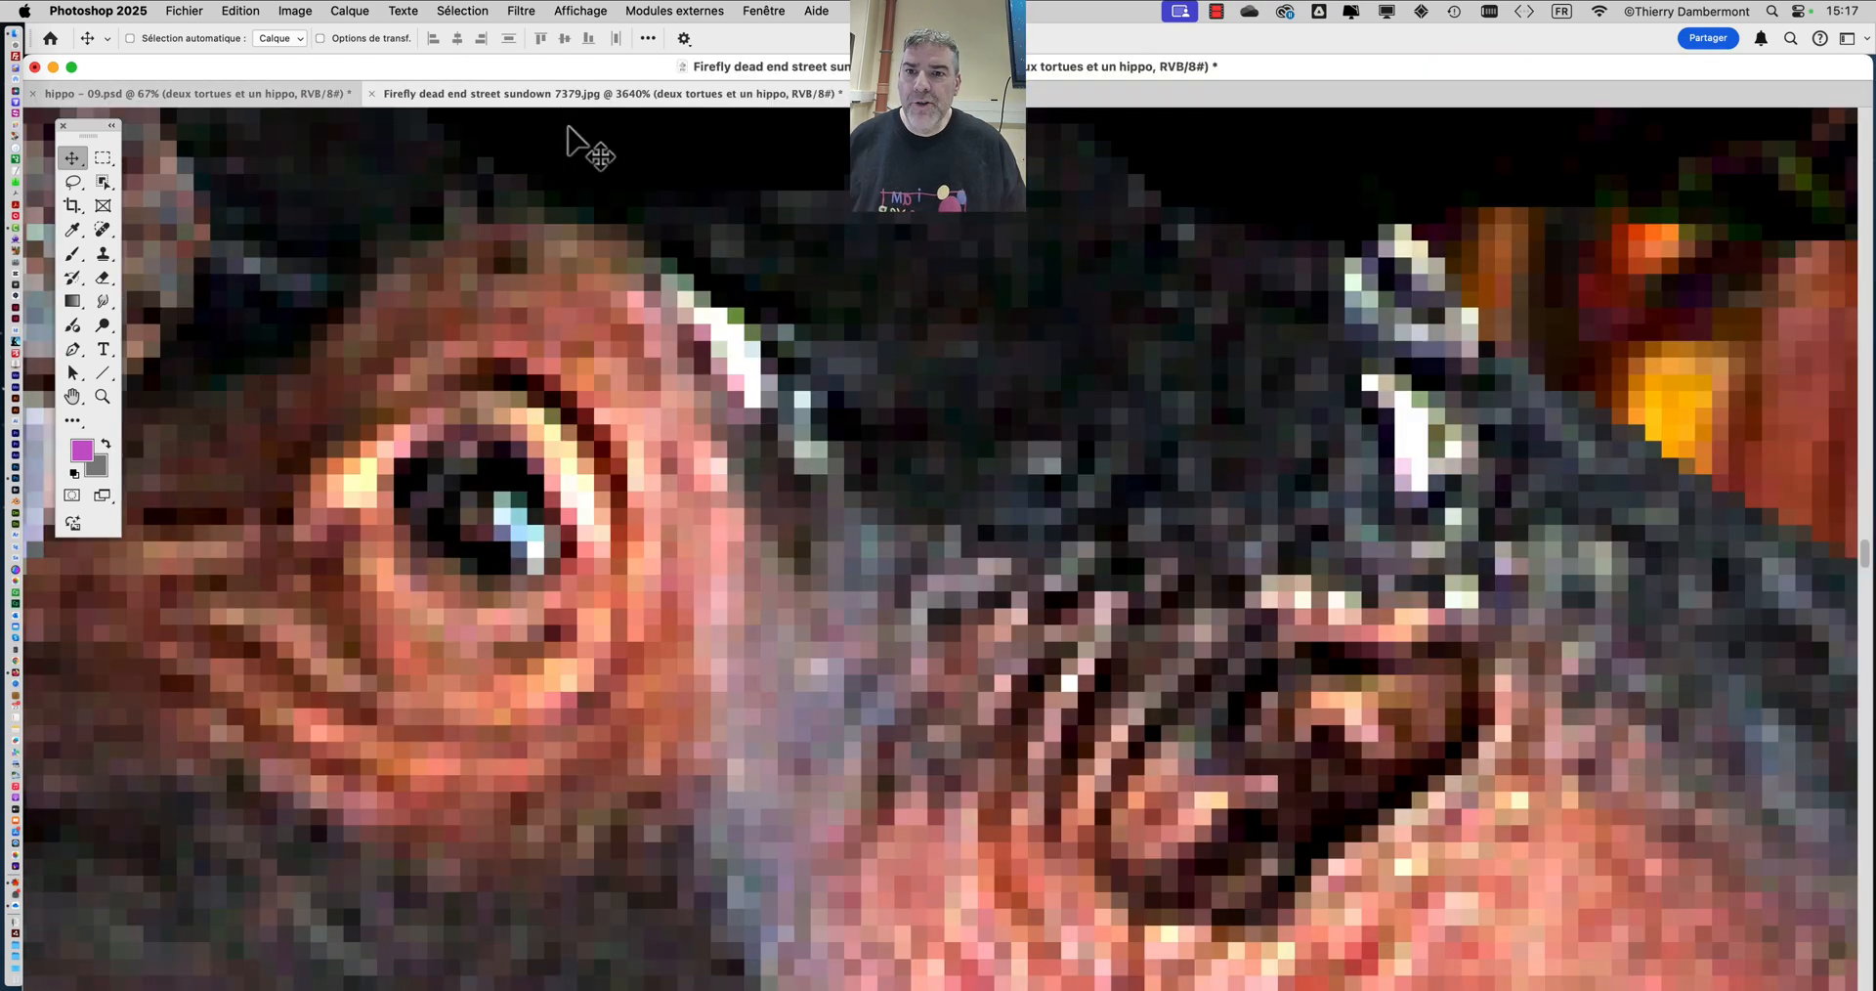
# - Show the Layers panel for the street document, bring it fully on screen and make it smaller
pyautogui.press('super+0')
pyautogui.scroll(-3, 1230, 608)
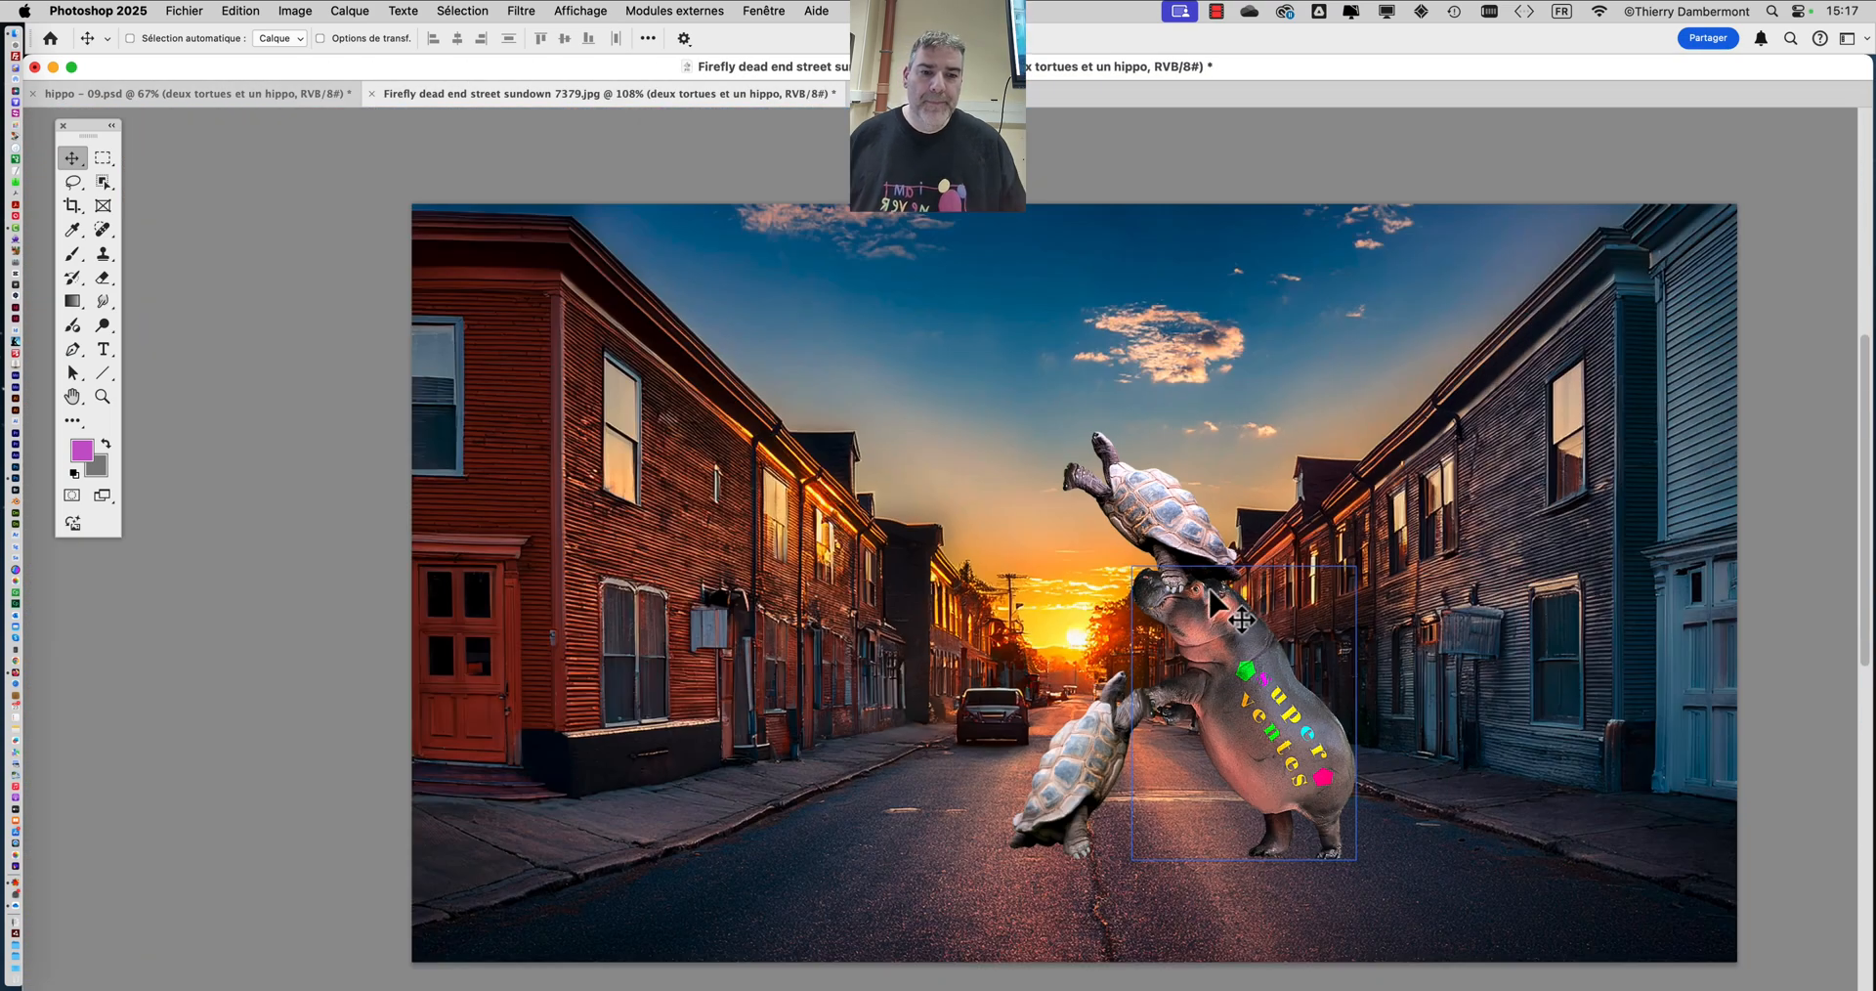
pyautogui.hscroll(5, 889, 500)
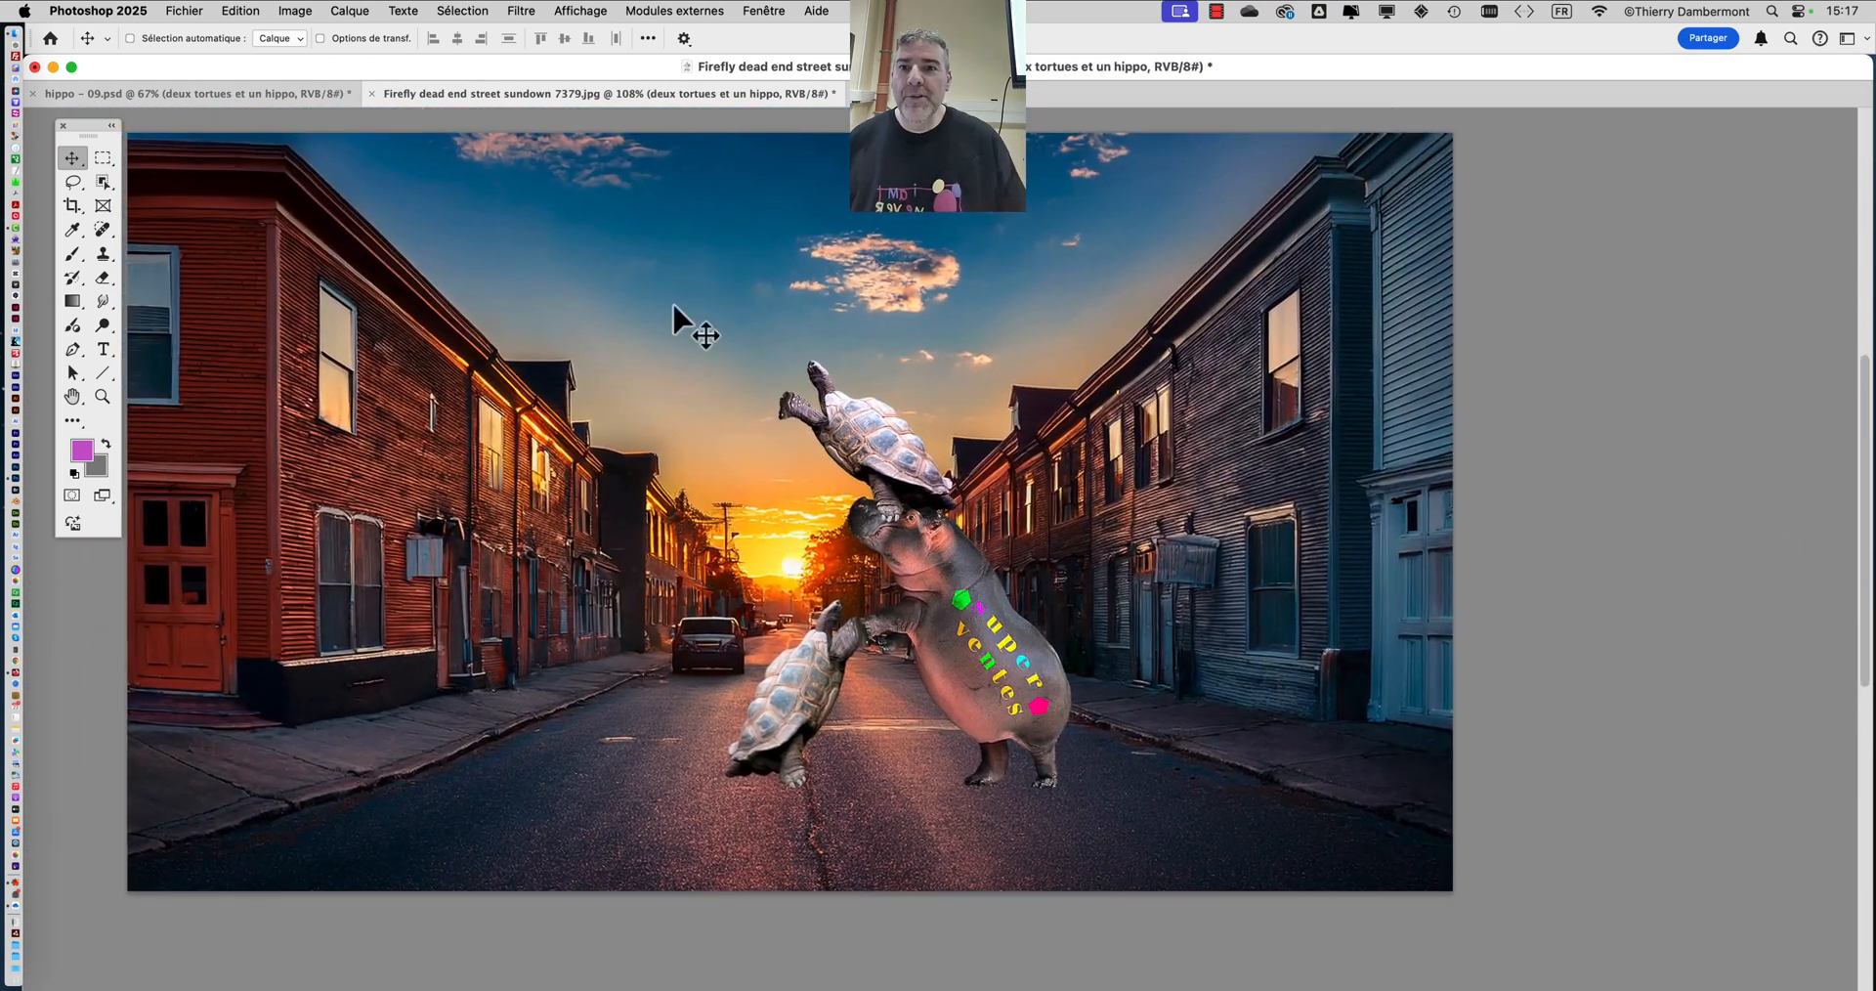
pyautogui.click(765, 10)
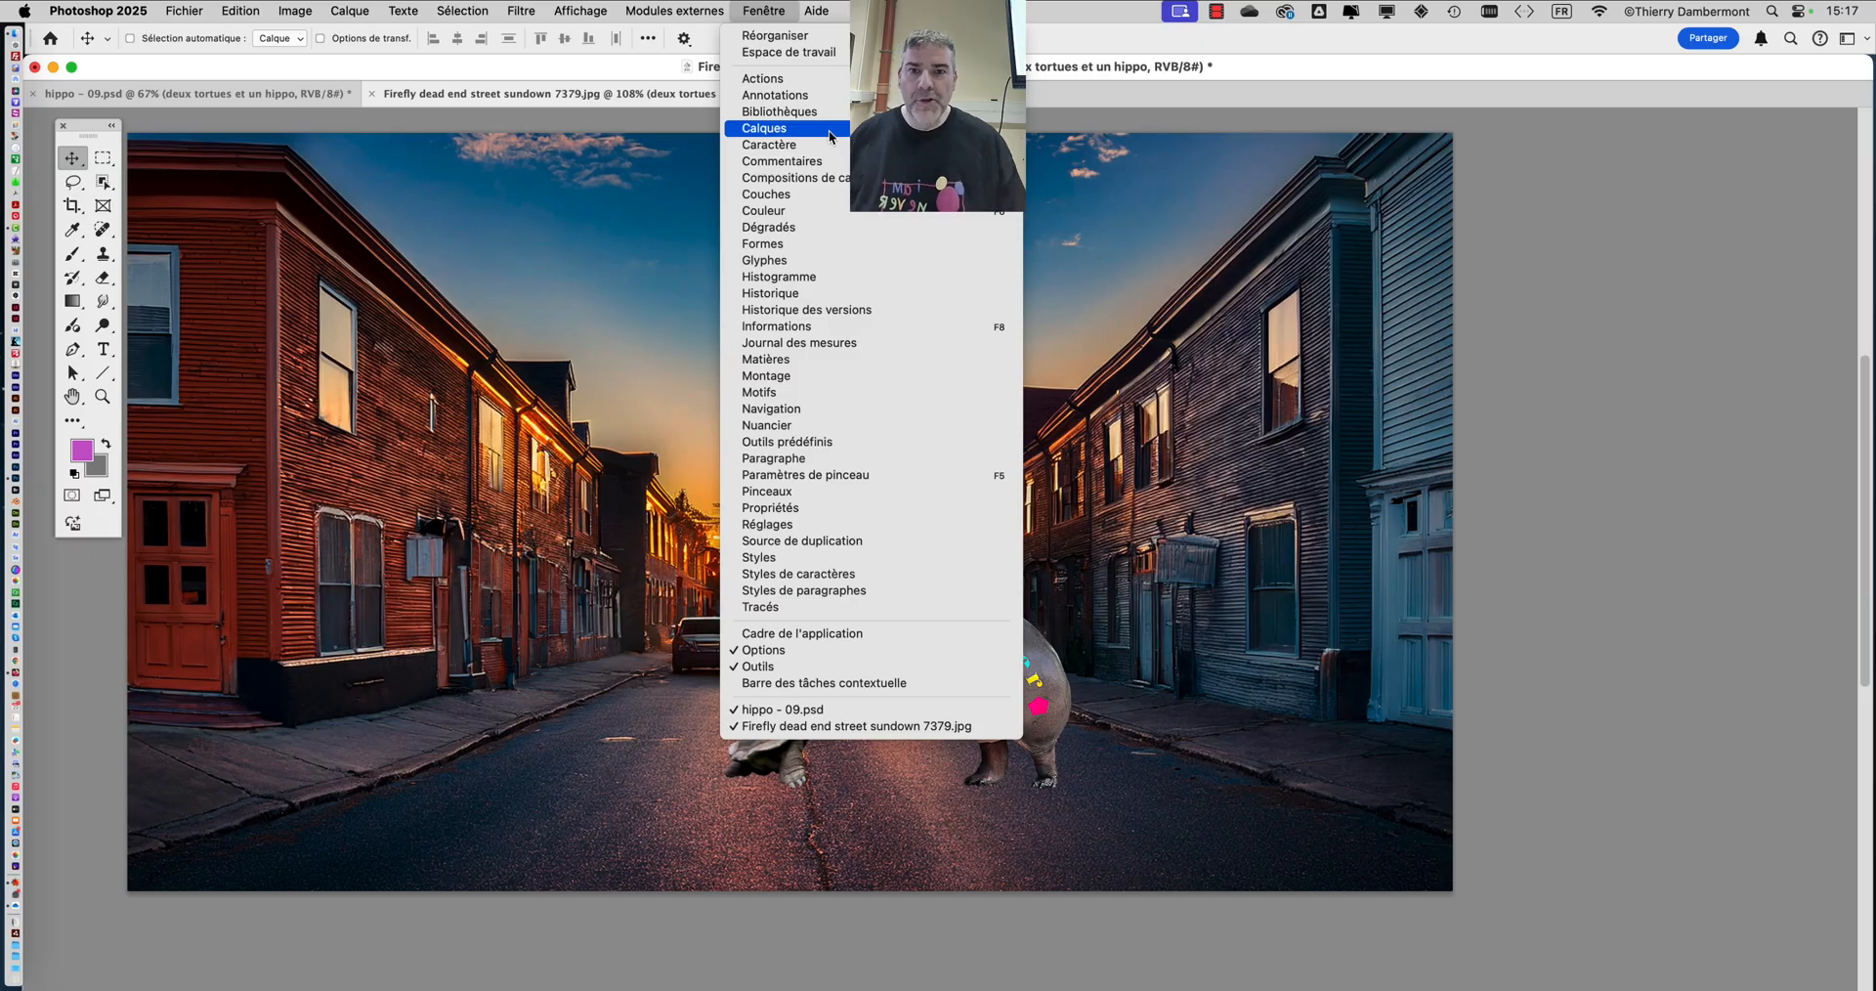
pyautogui.click(832, 135)
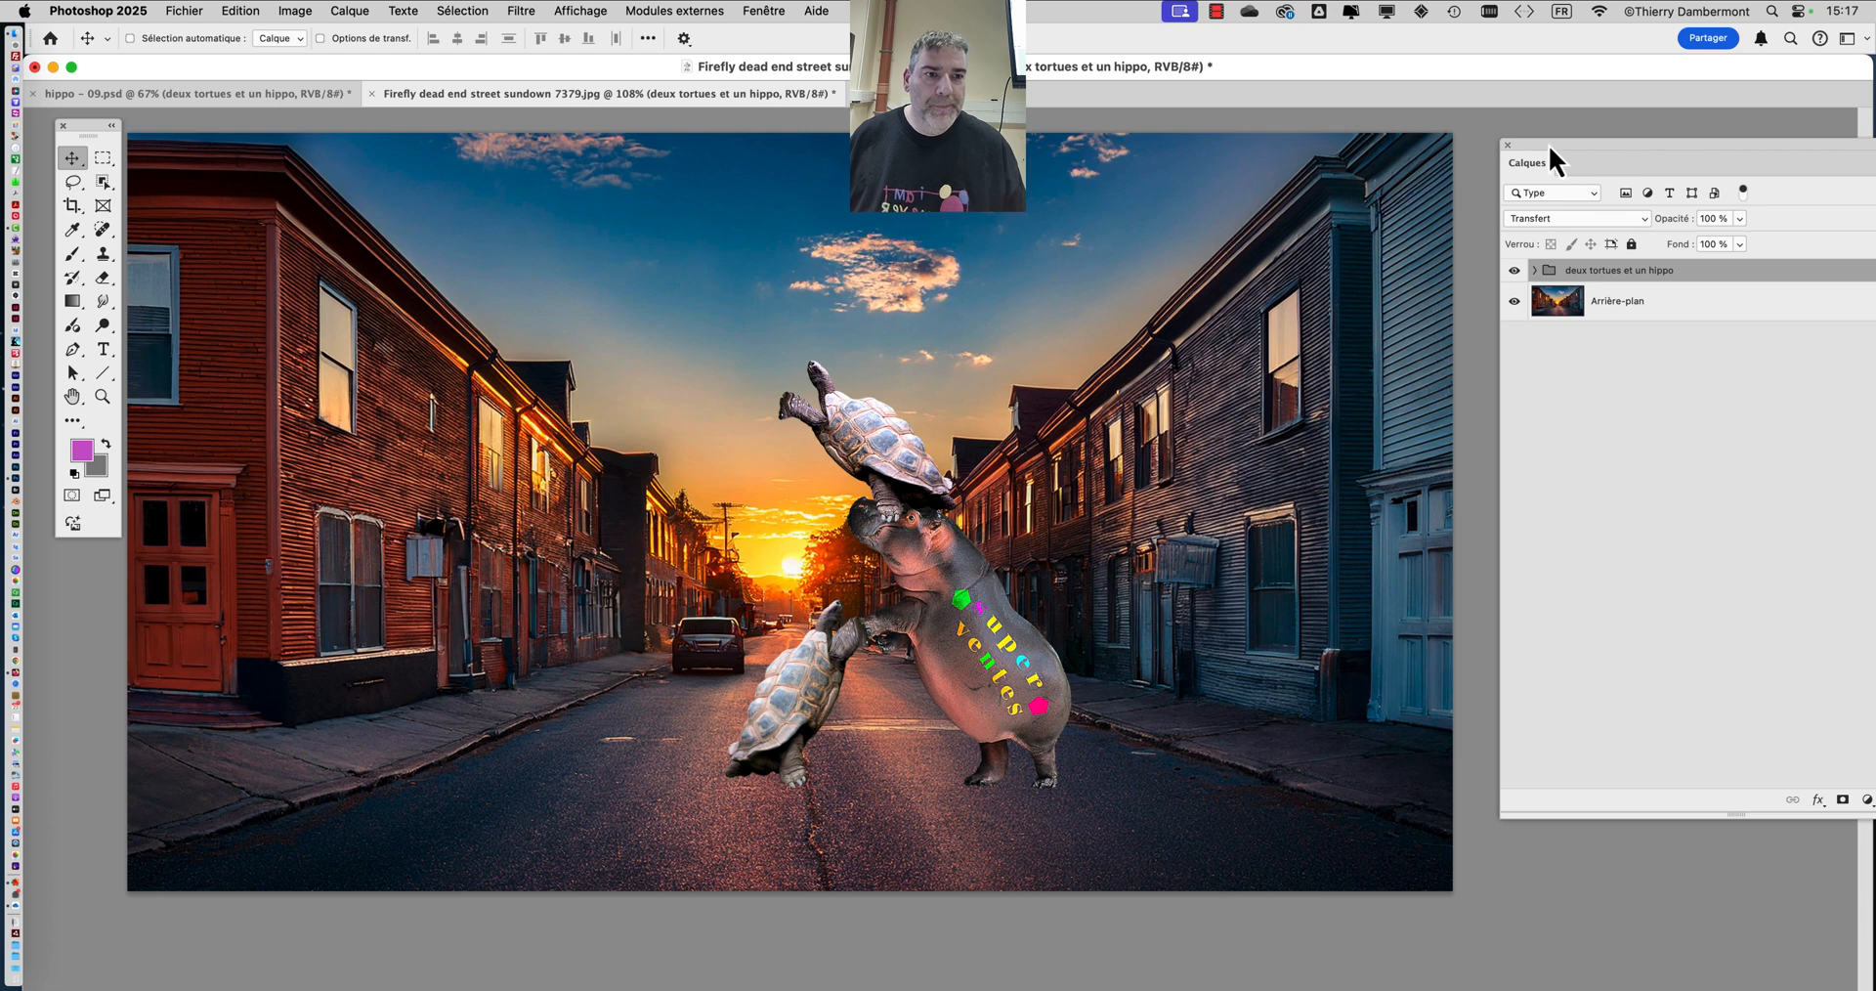
pyautogui.moveTo(1550, 146); pyautogui.dragTo(1303, 160)
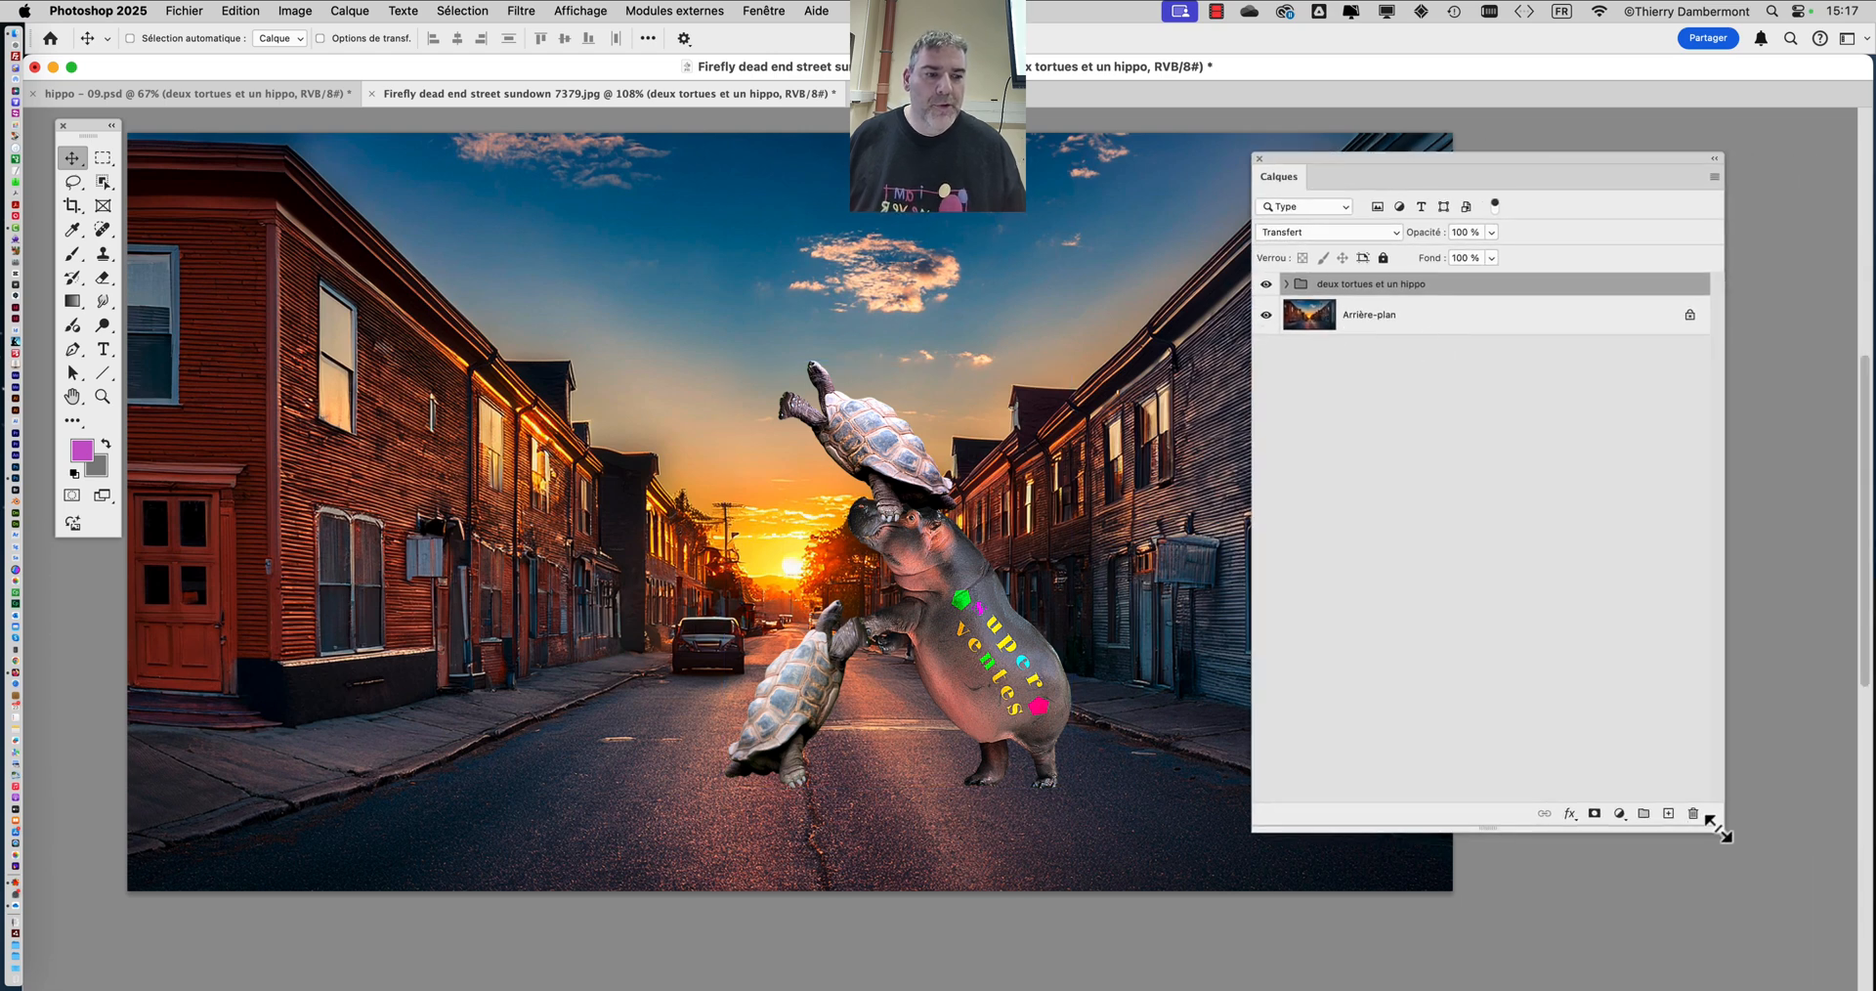
pyautogui.moveTo(1721, 828); pyautogui.dragTo(1654, 475)
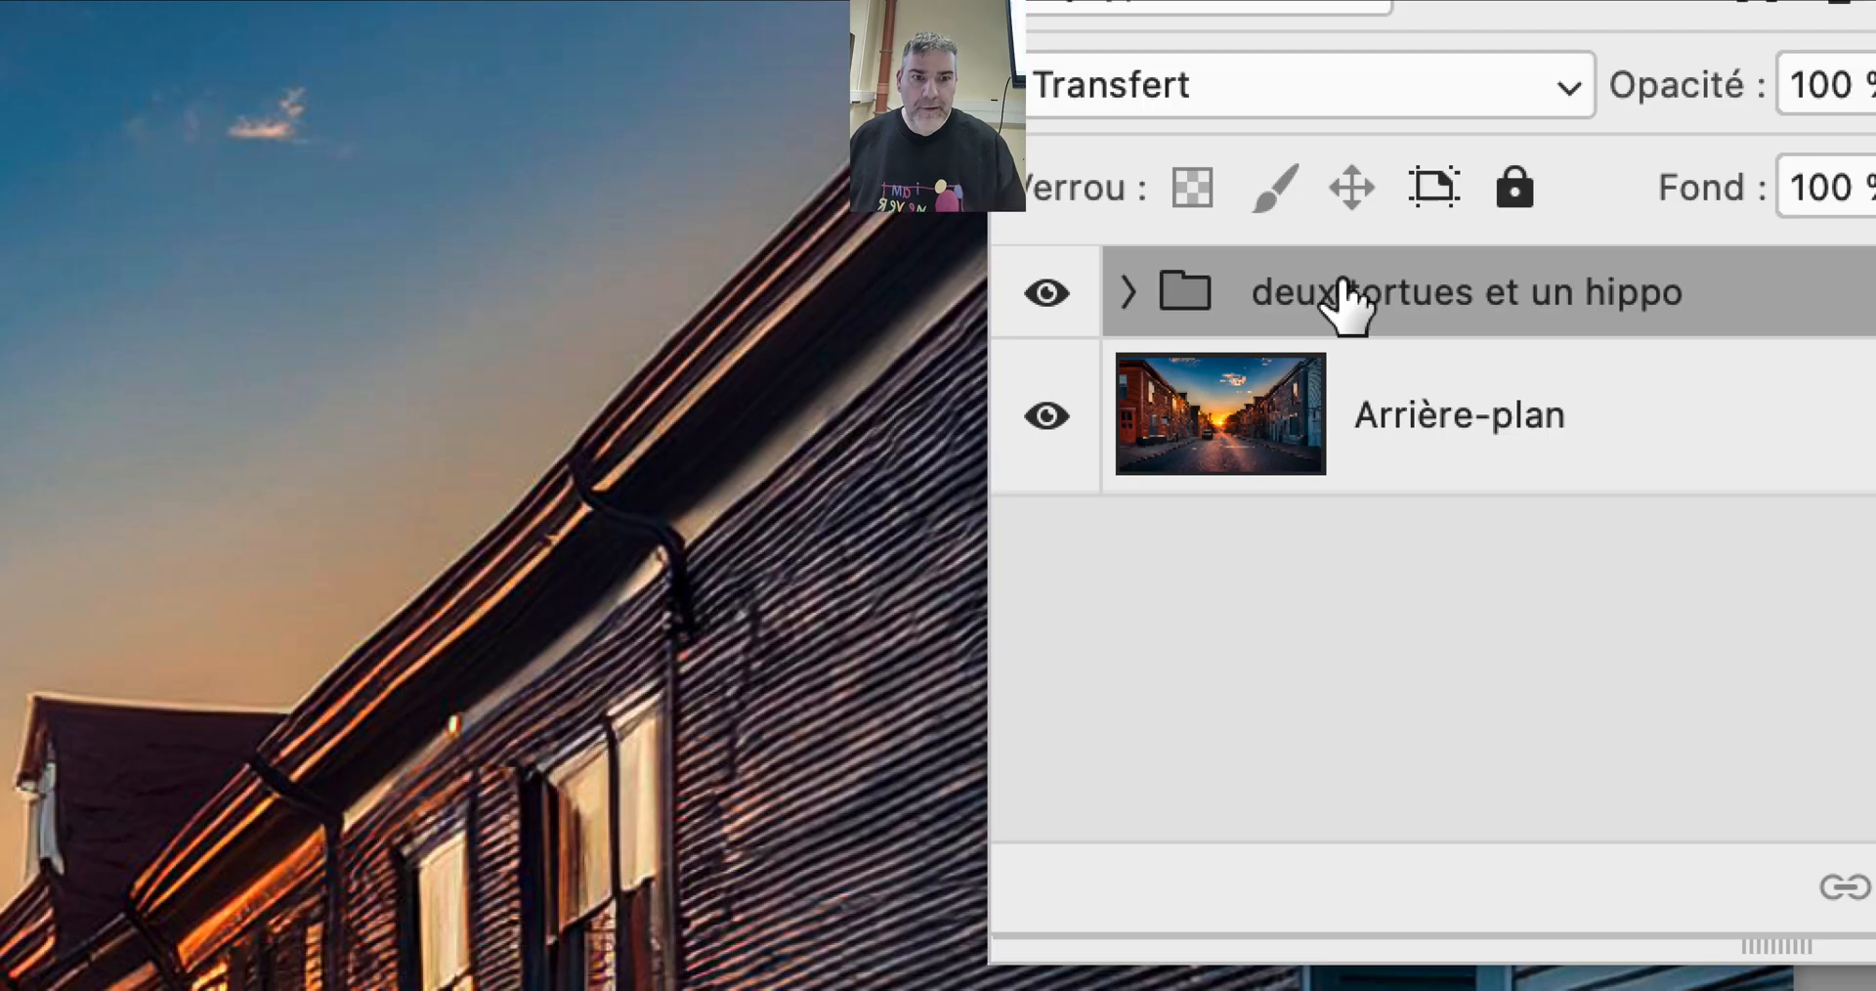
# - Delete the "deux tortues et un hippo" group from the street document and move the Layers panel farther aside
pyautogui.moveTo(1347, 295); pyautogui.dragTo(1875, 624)
pyautogui.moveTo(1522, 352); pyautogui.dragTo(1719, 617)
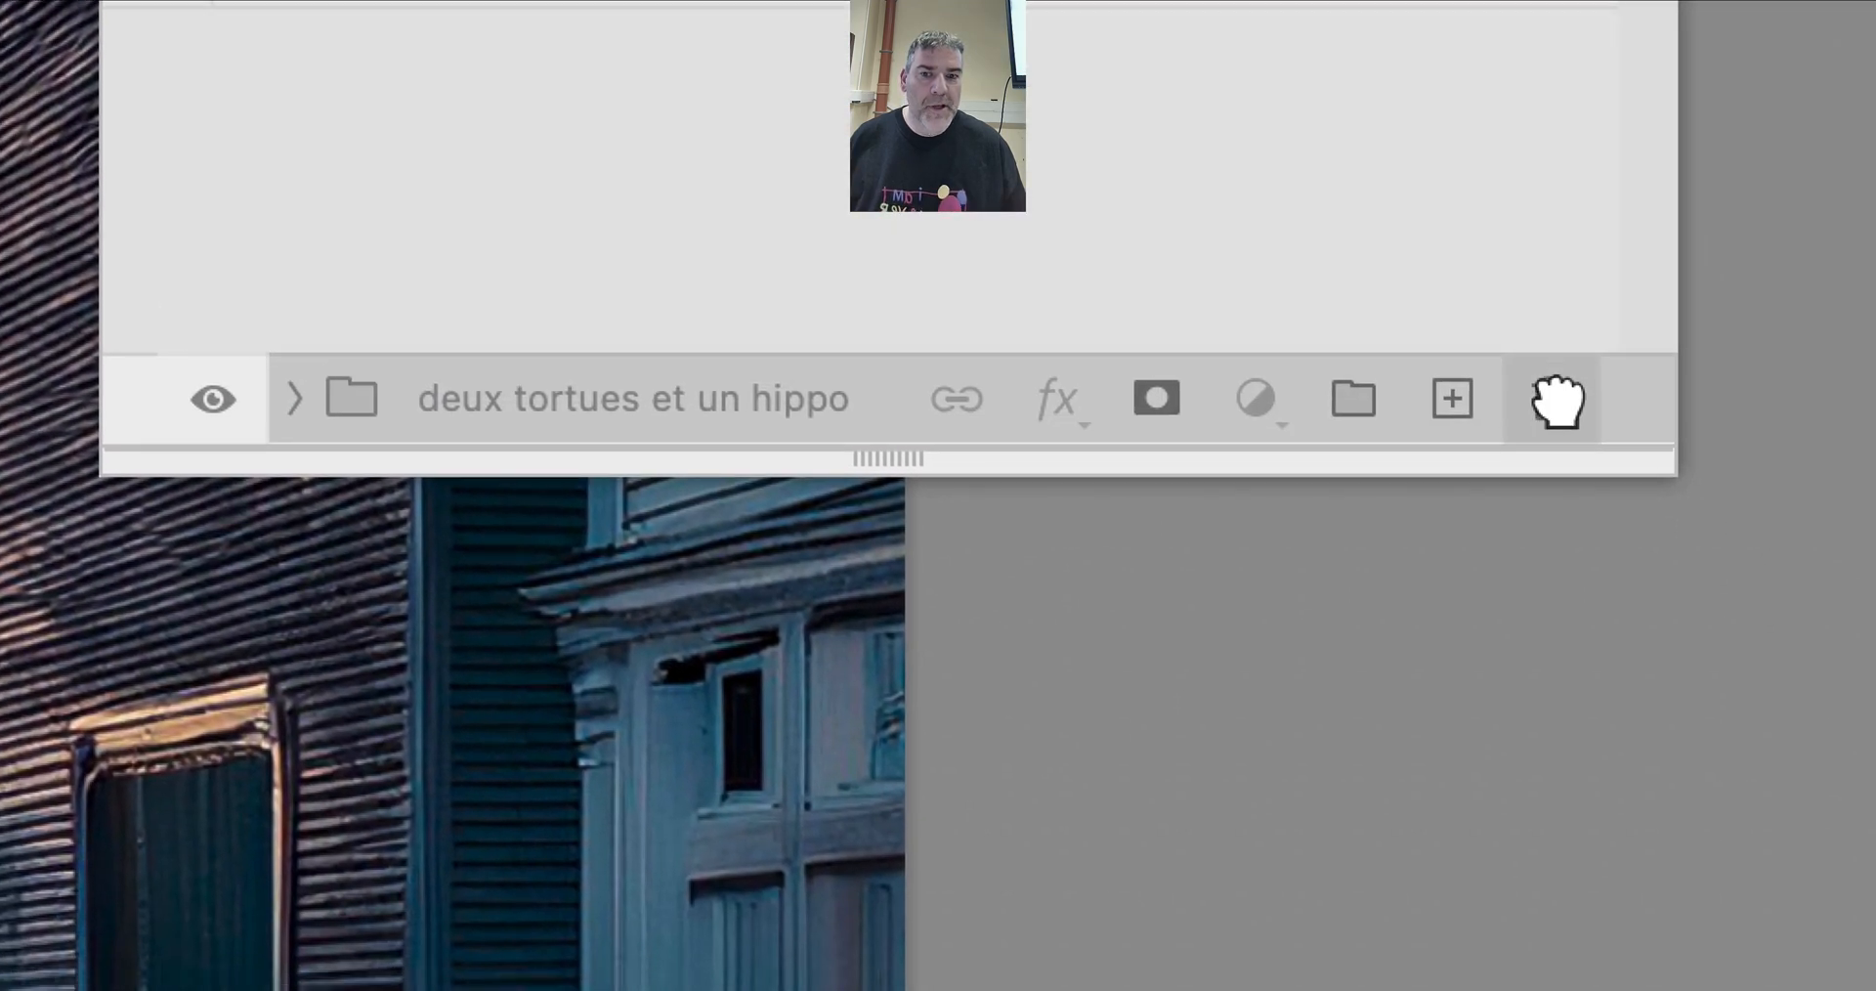
pyautogui.moveTo(1558, 401); pyautogui.dragTo(1557, 401)
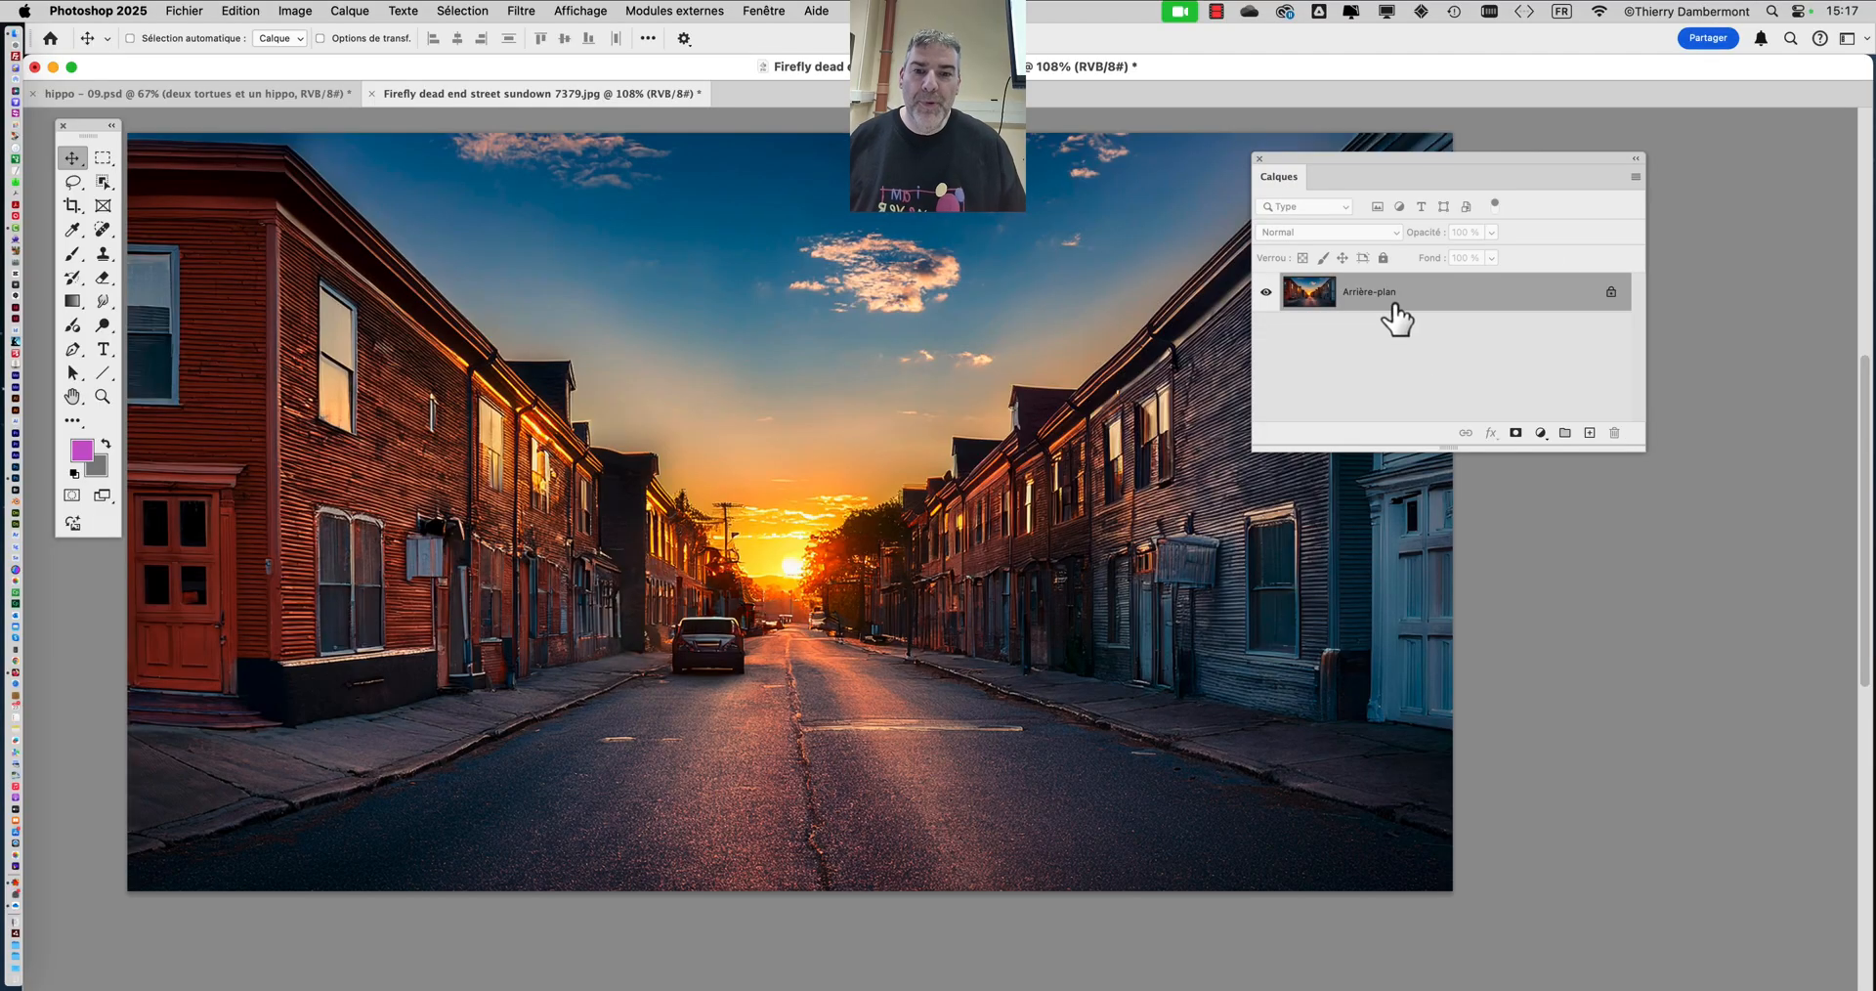
pyautogui.moveTo(968, 375); pyautogui.dragTo(1014, 377)
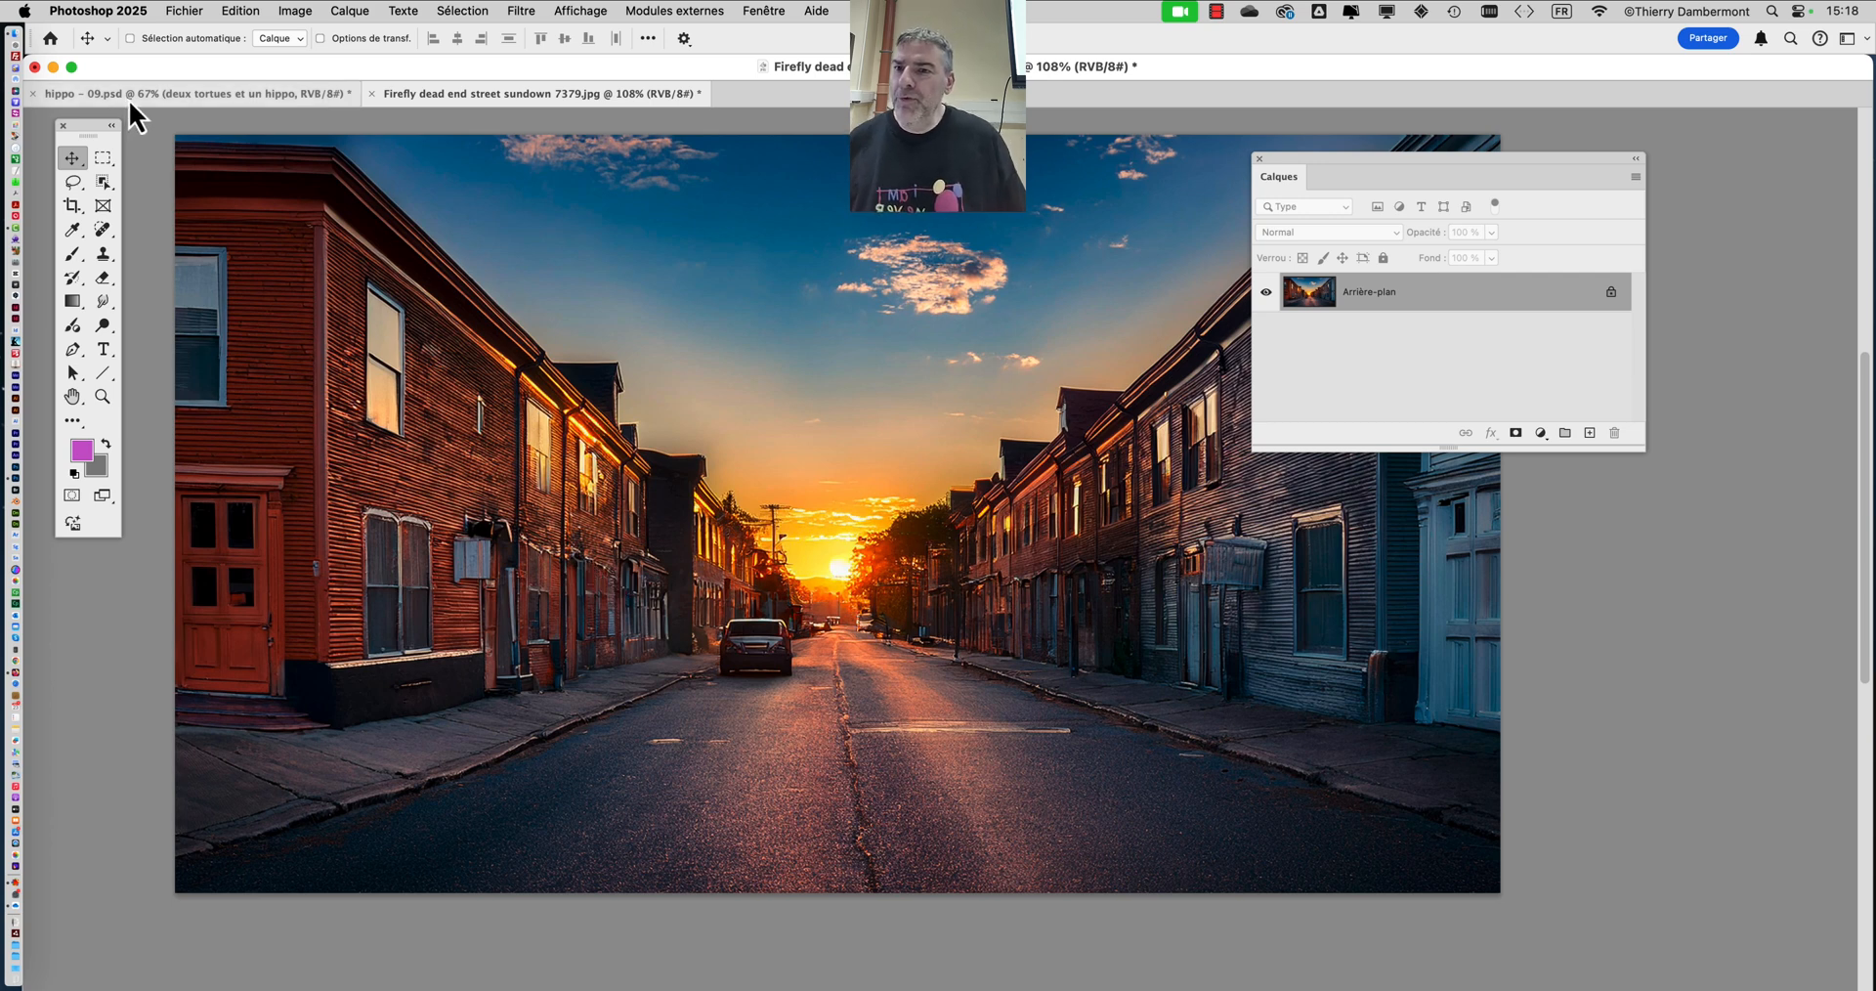
pyautogui.moveTo(1370, 160); pyautogui.dragTo(1532, 170)
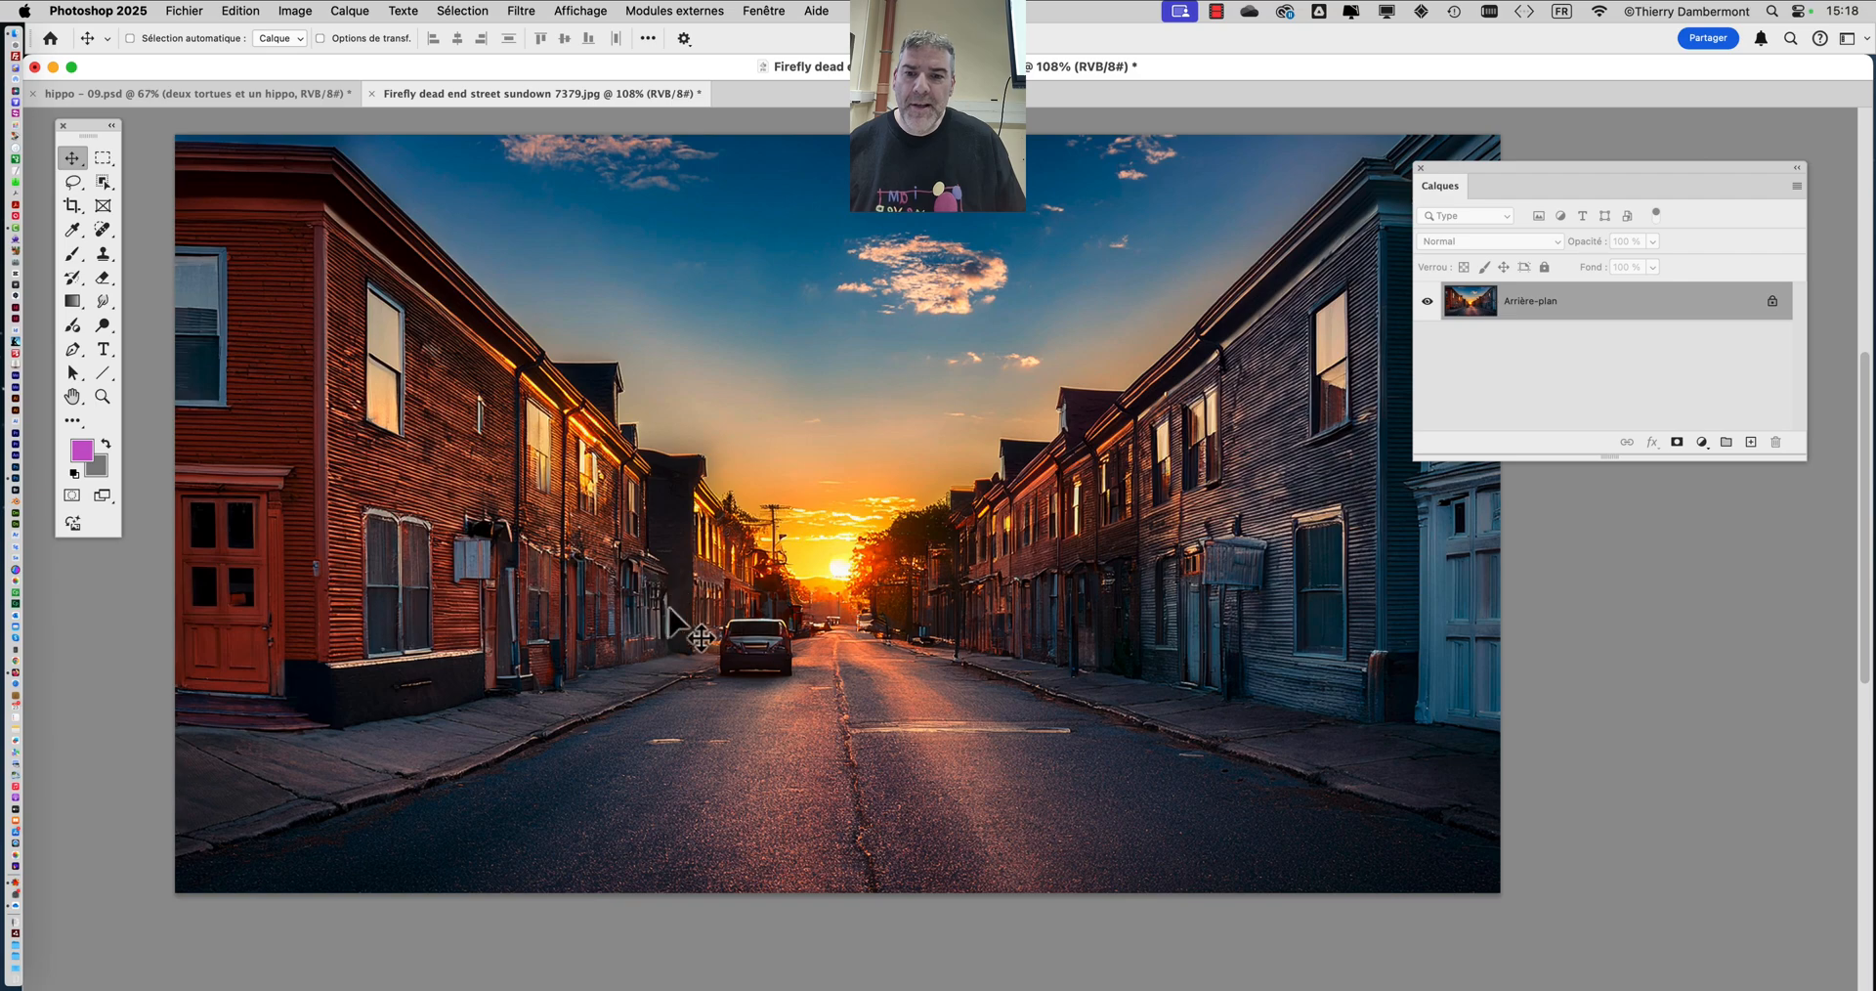
# - Examine the detail of the building facades and the parked car in the street image up close
pyautogui.scroll(3, 677, 601)
pyautogui.scroll(10, 678, 600)
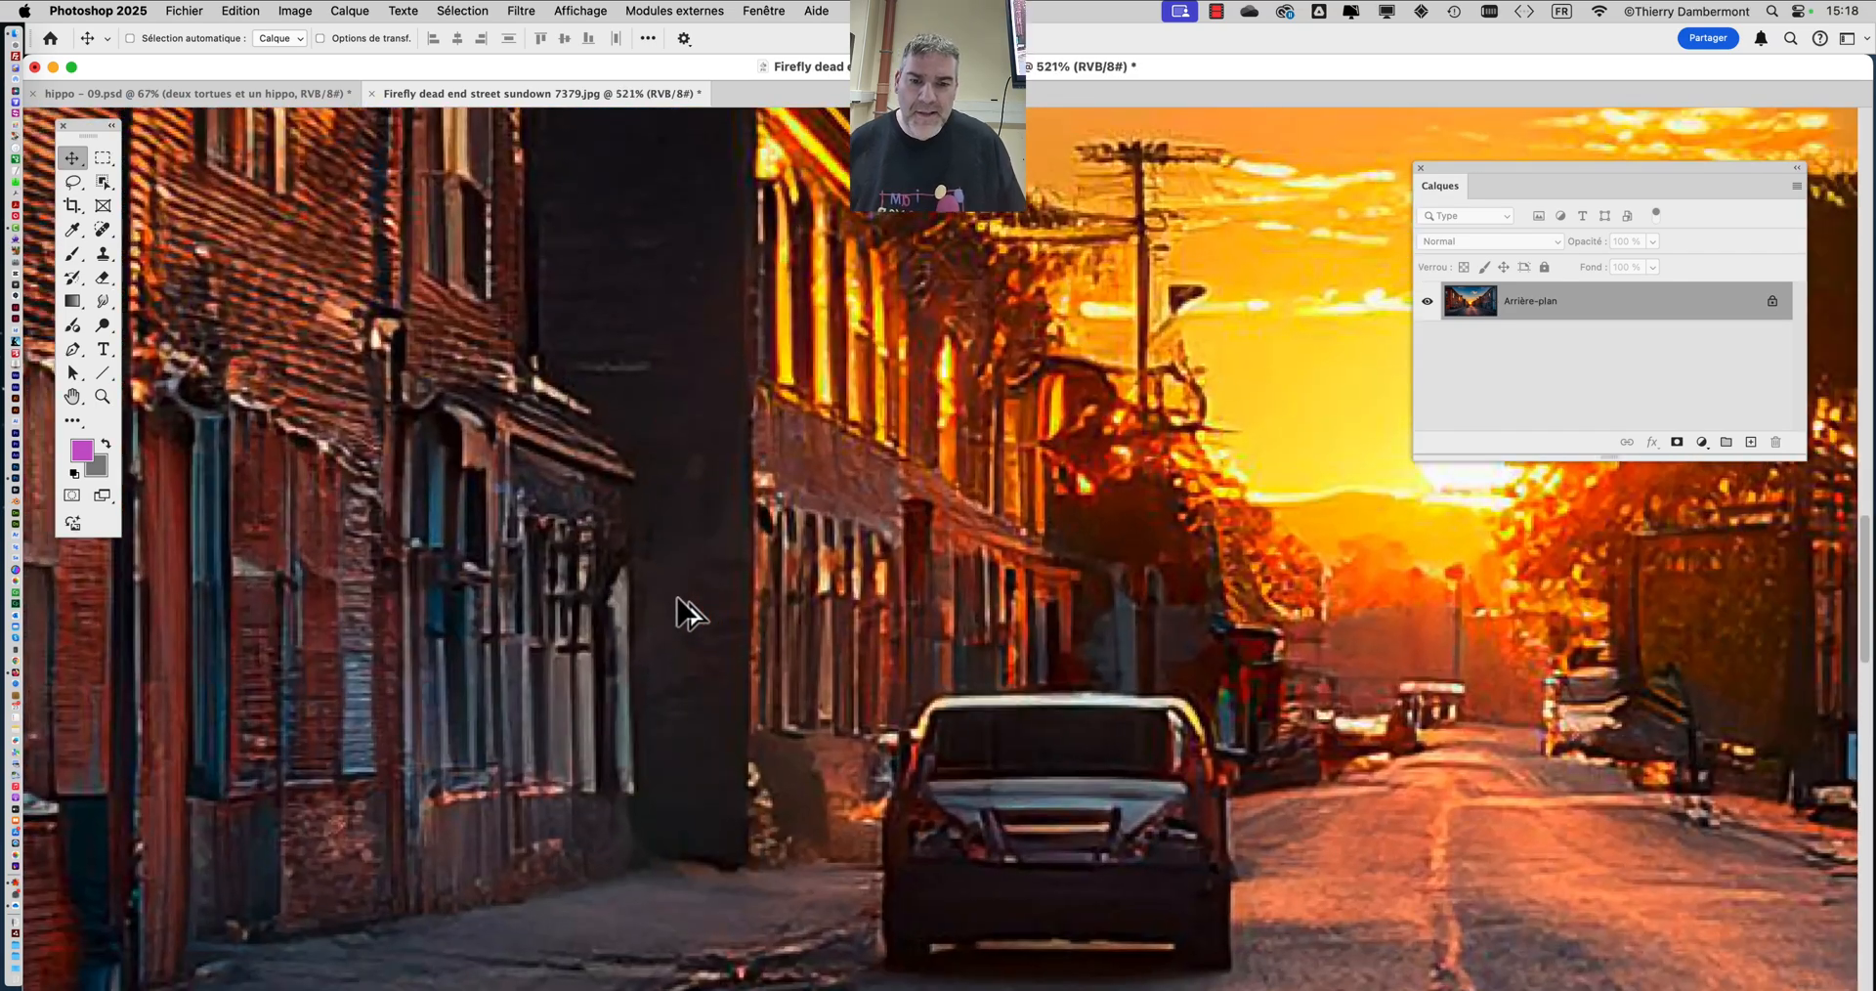
pyautogui.scroll(-10, 689, 611)
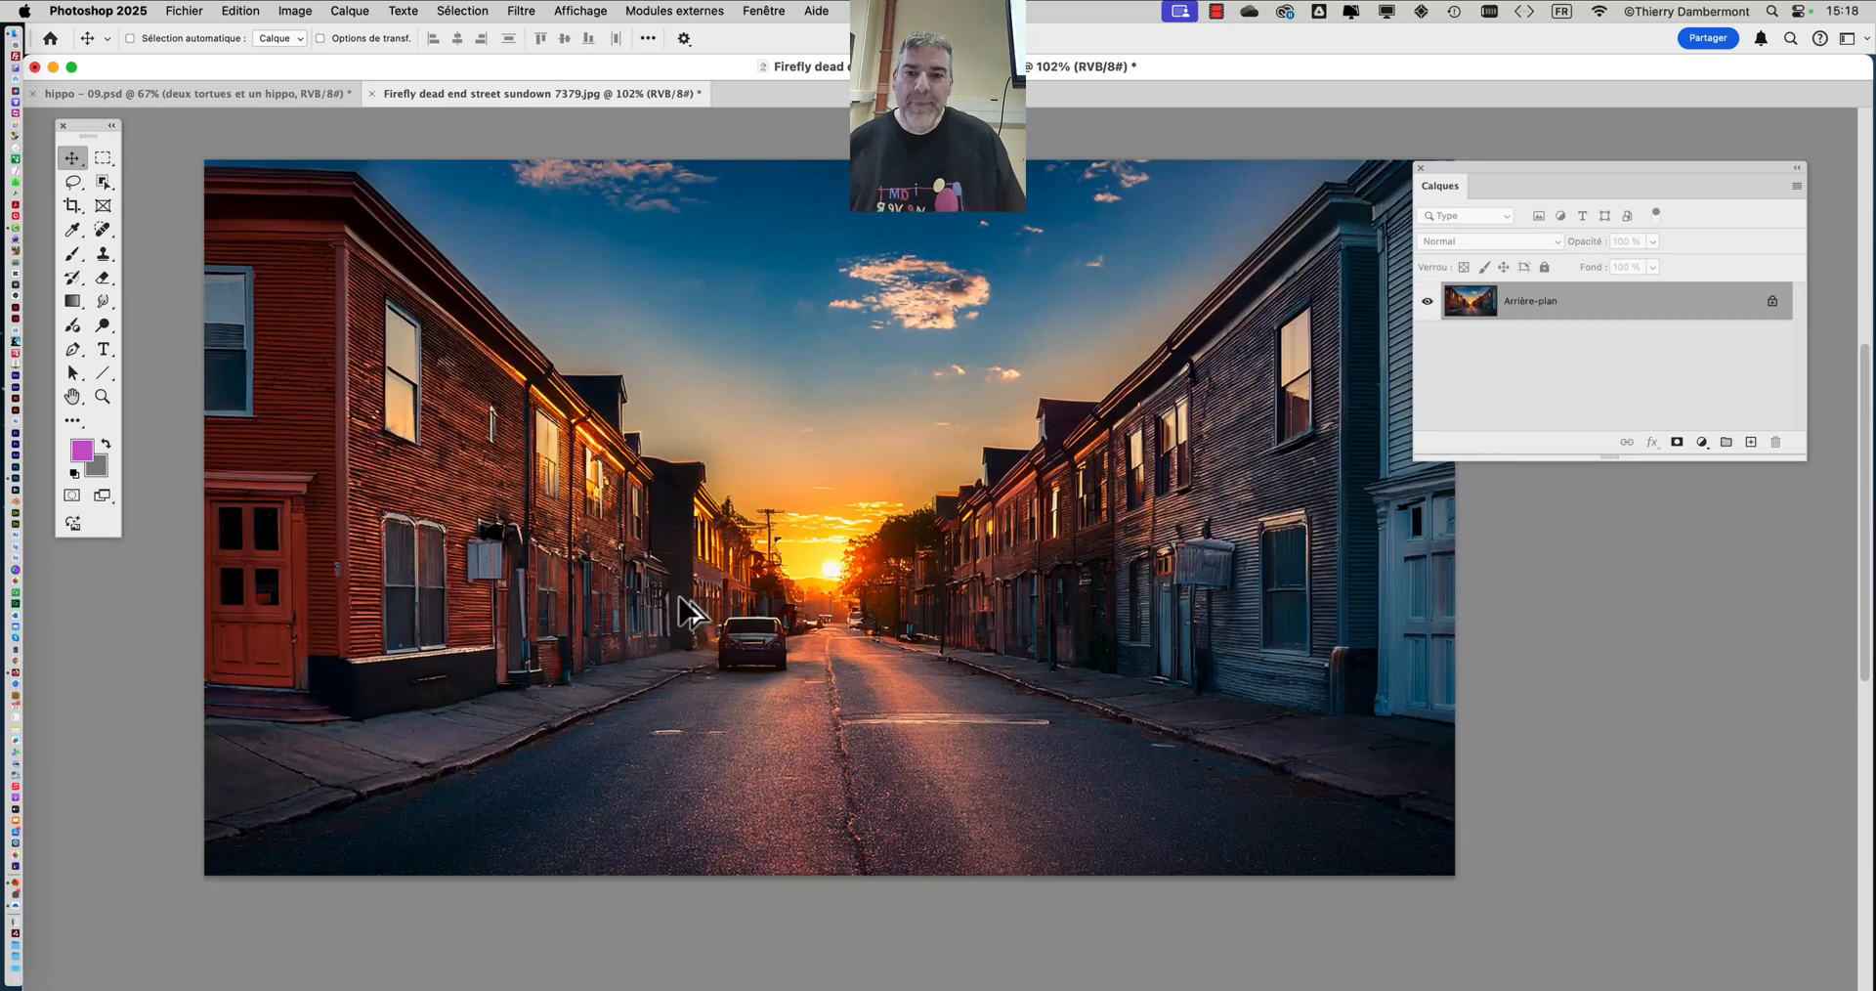
pyautogui.scroll(2, 691, 612)
pyautogui.scroll(10, 471, 594)
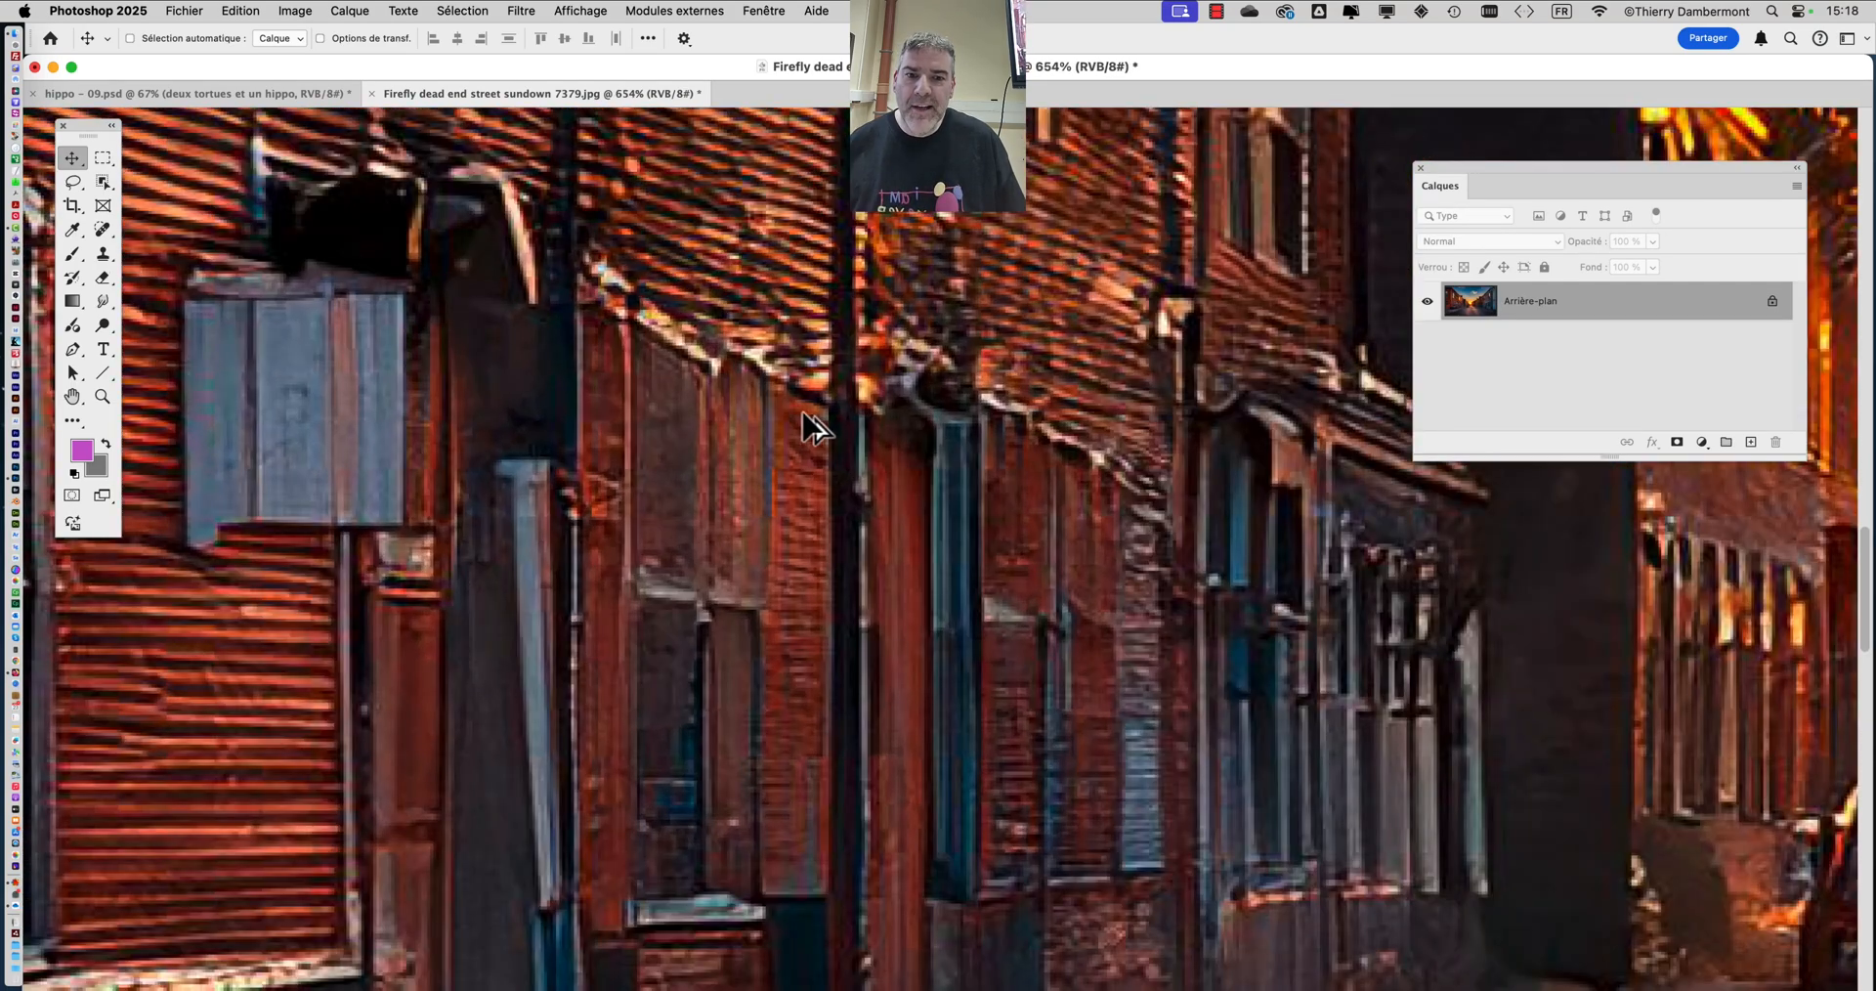
pyautogui.scroll(-3, 807, 419)
pyautogui.scroll(-7, 879, 391)
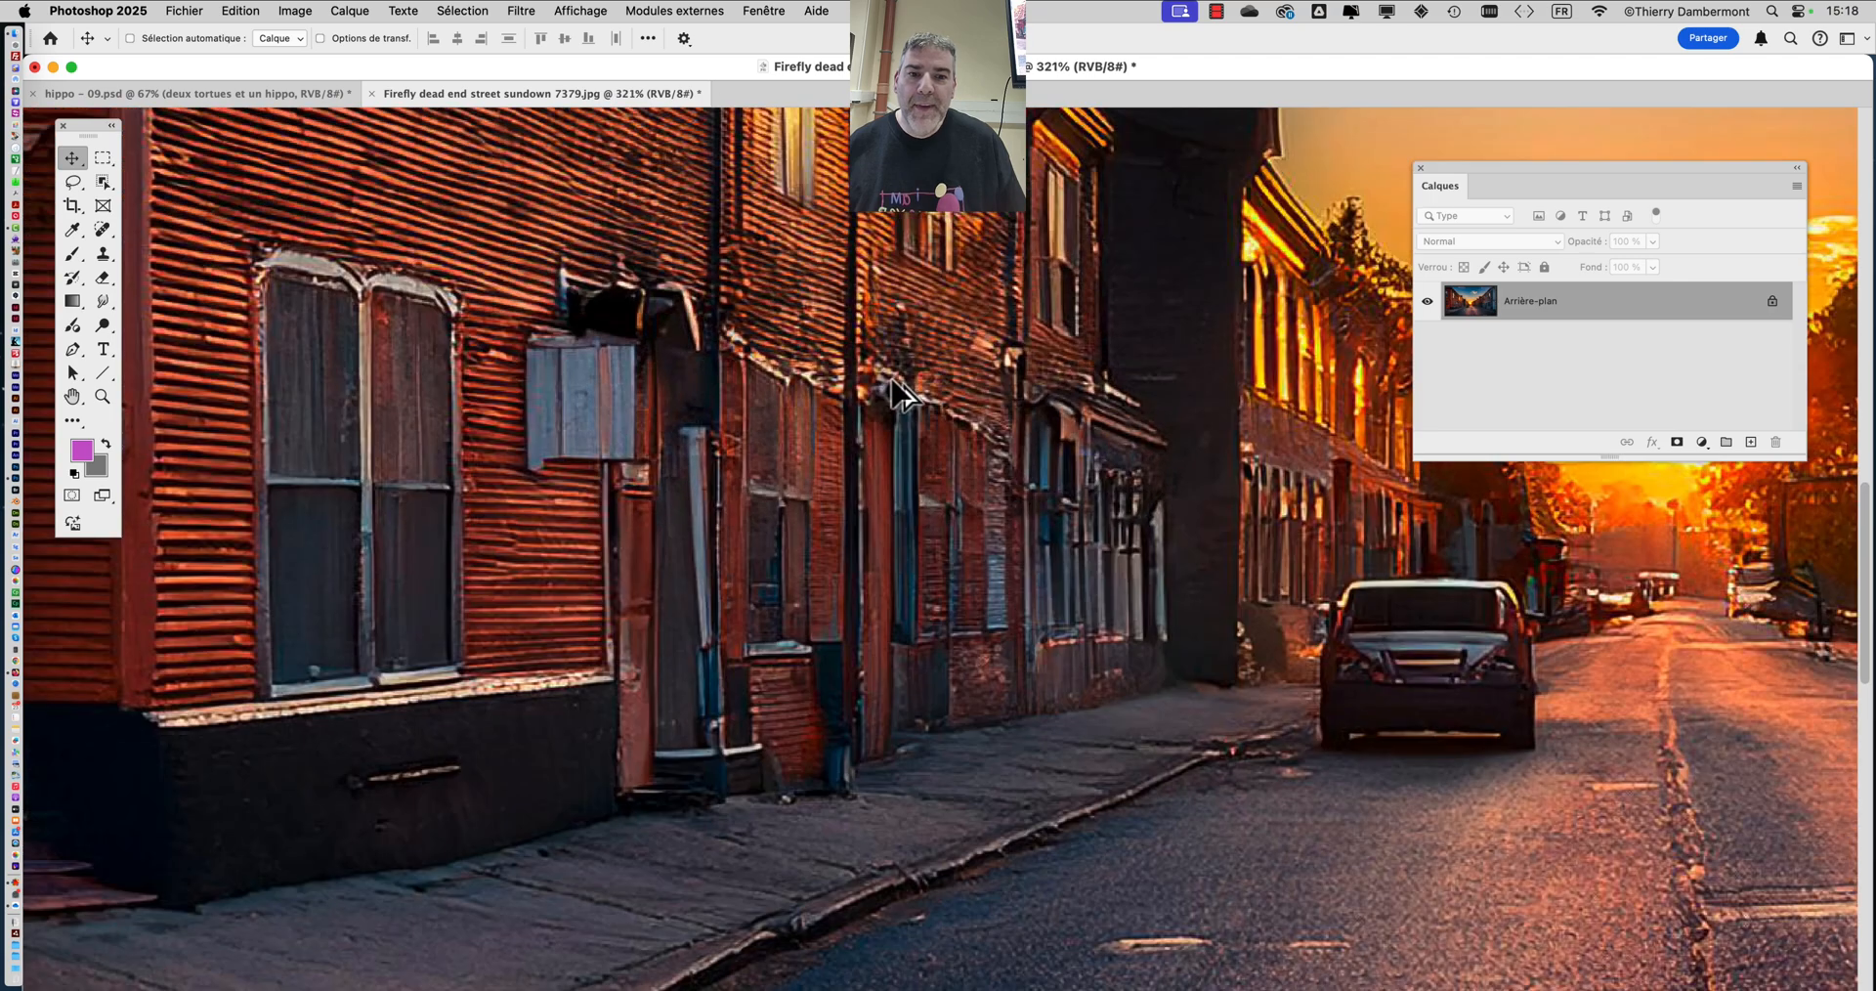
pyautogui.scroll(-2, 897, 396)
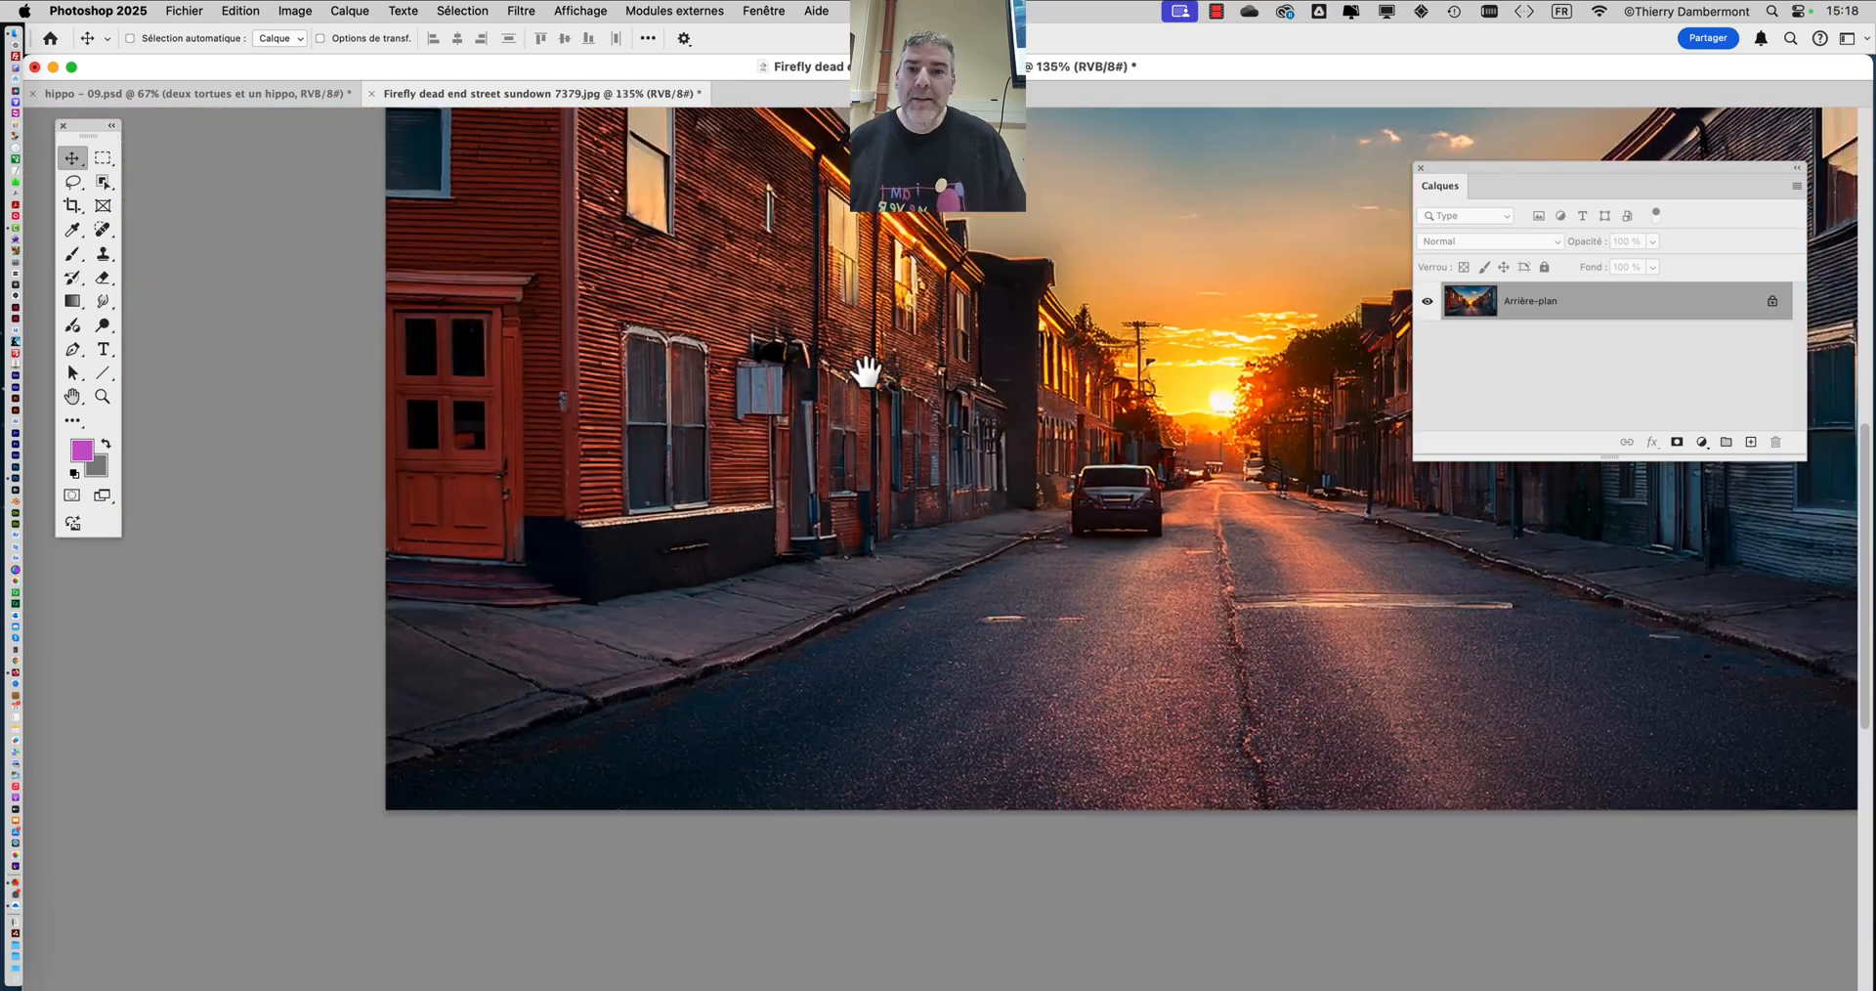
pyautogui.scroll(-3, 762, 488)
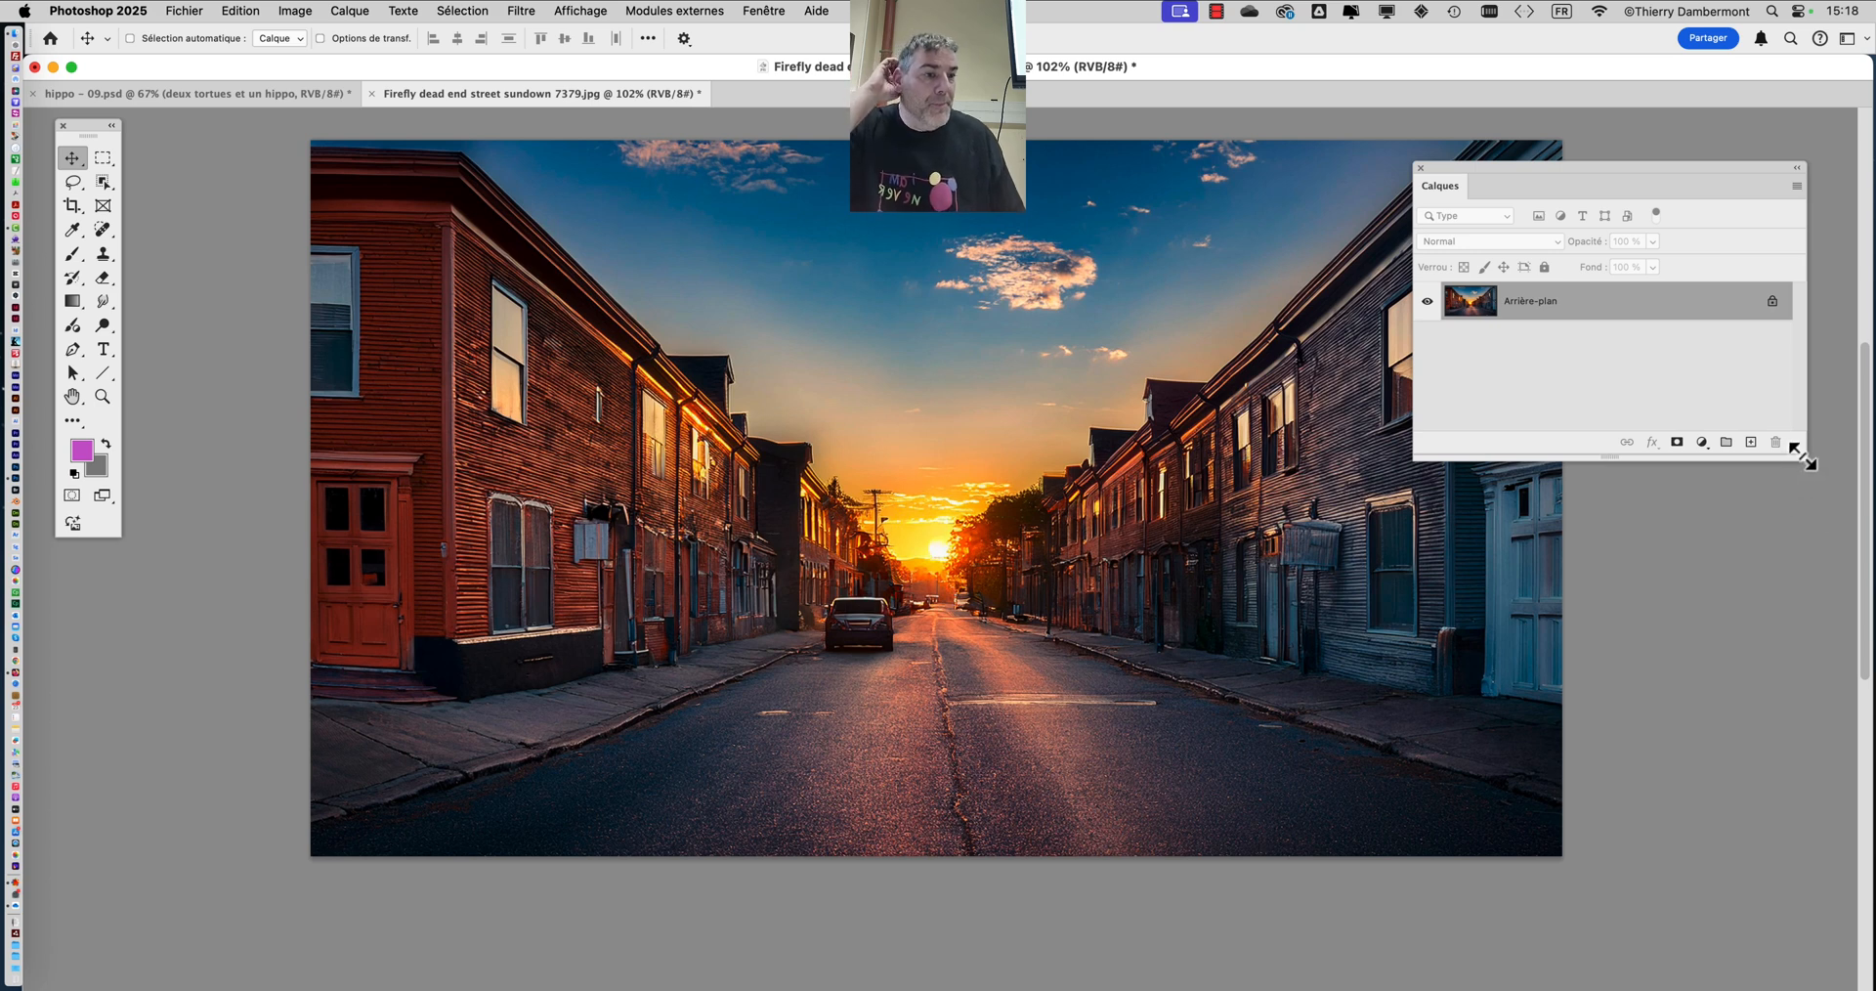
# - Make the Layers panel narrower and taller and move it clear of the street image
pyautogui.moveTo(1803, 456); pyautogui.dragTo(1668, 538)
pyautogui.moveTo(1493, 167); pyautogui.dragTo(1654, 166)
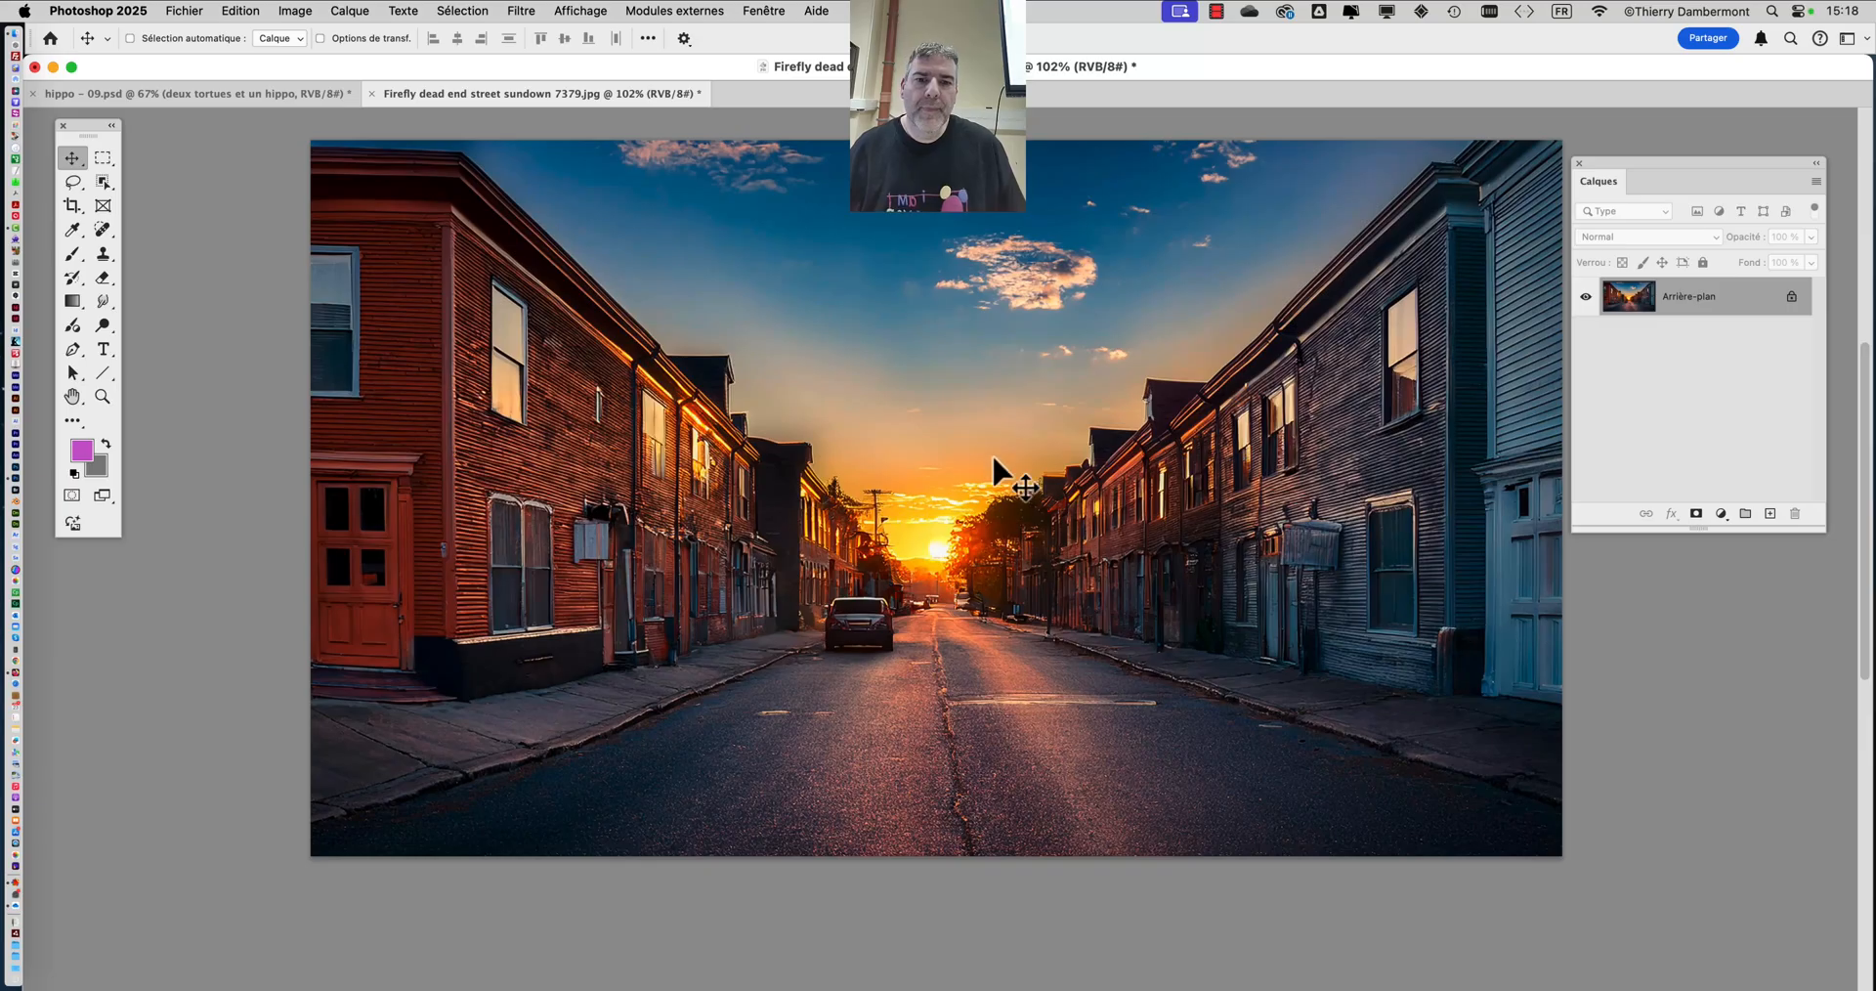
# - Enable the Super zoom neural filter on the street image, enlarge it to 3x and set the output to a new document
pyautogui.click(532, 11)
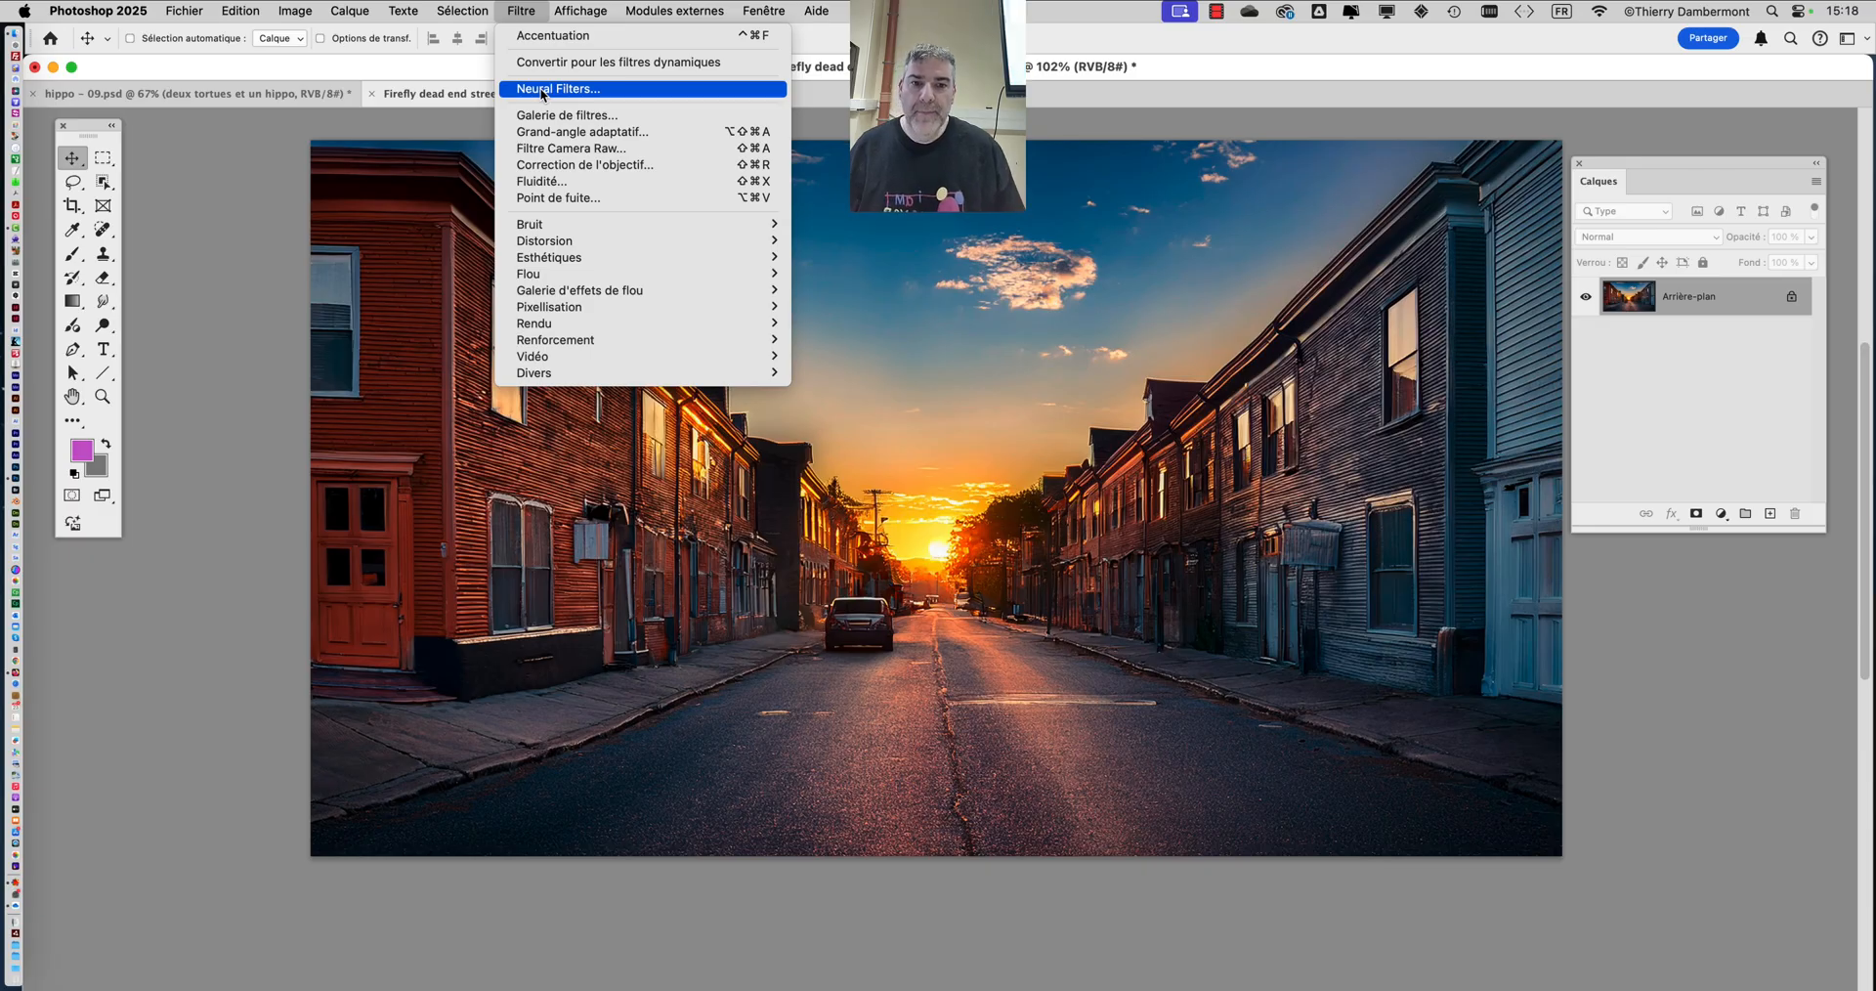
pyautogui.click(542, 89)
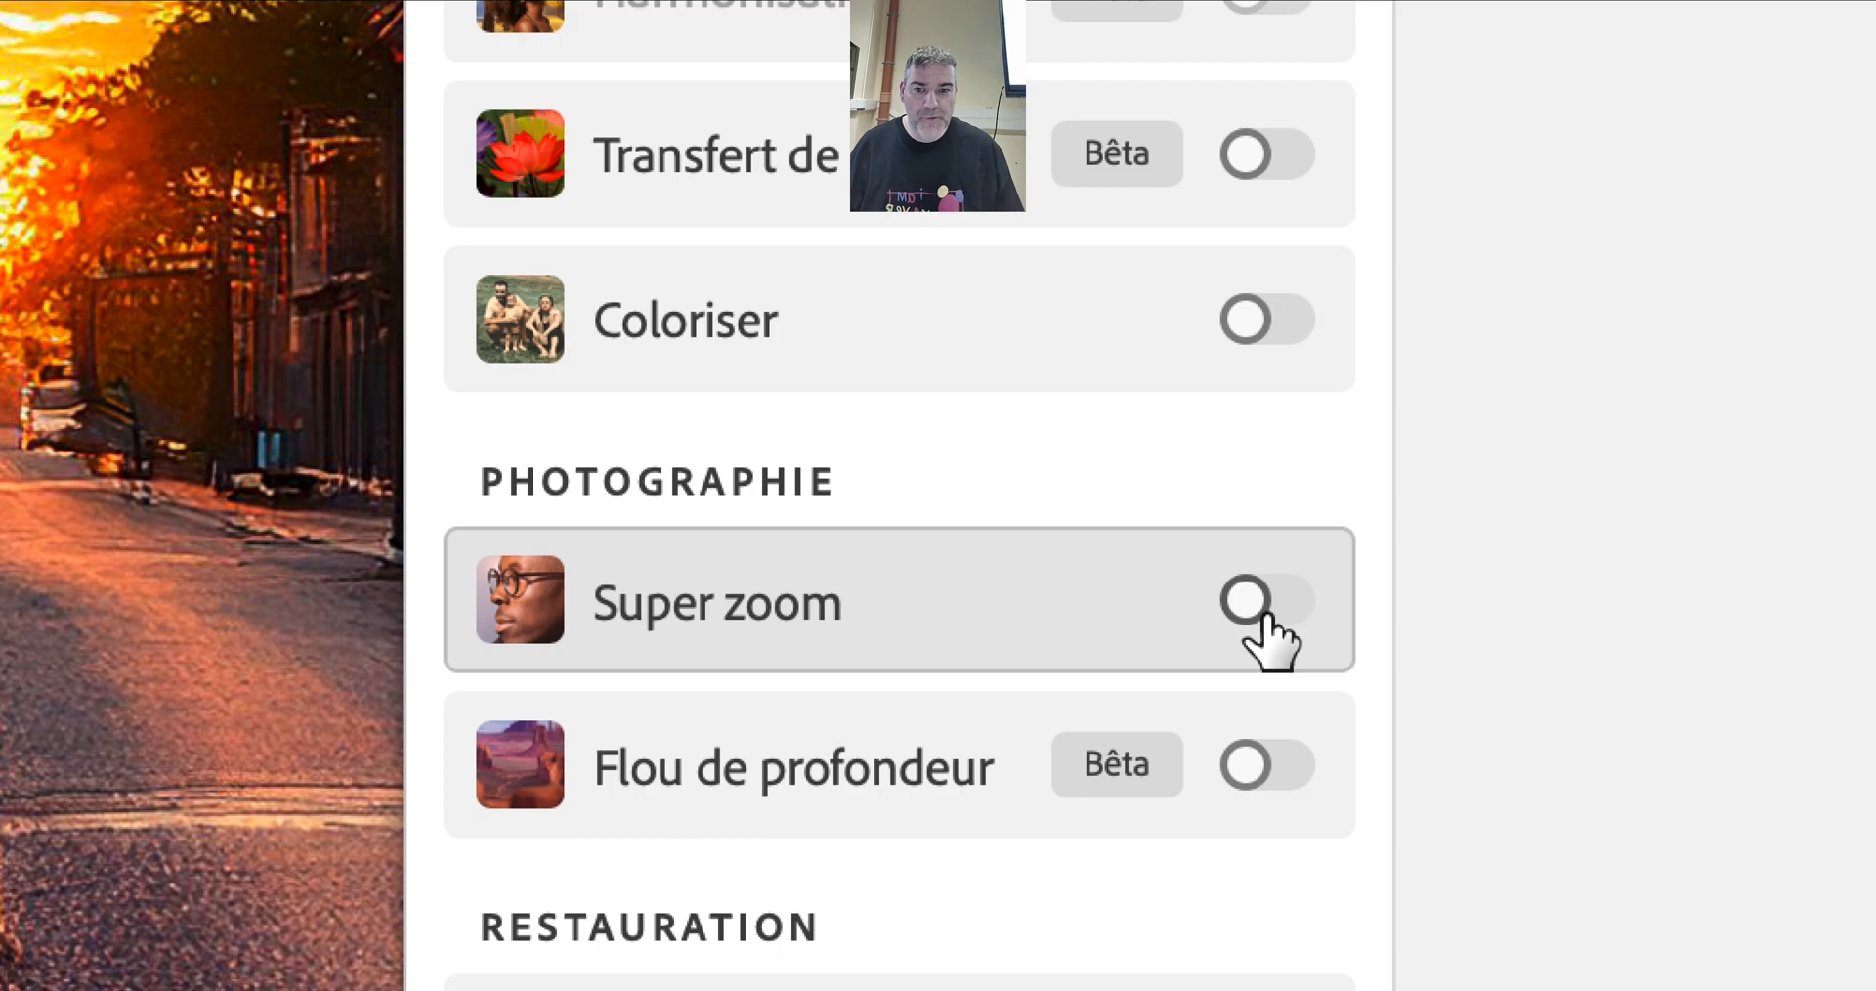
pyautogui.click(1260, 603)
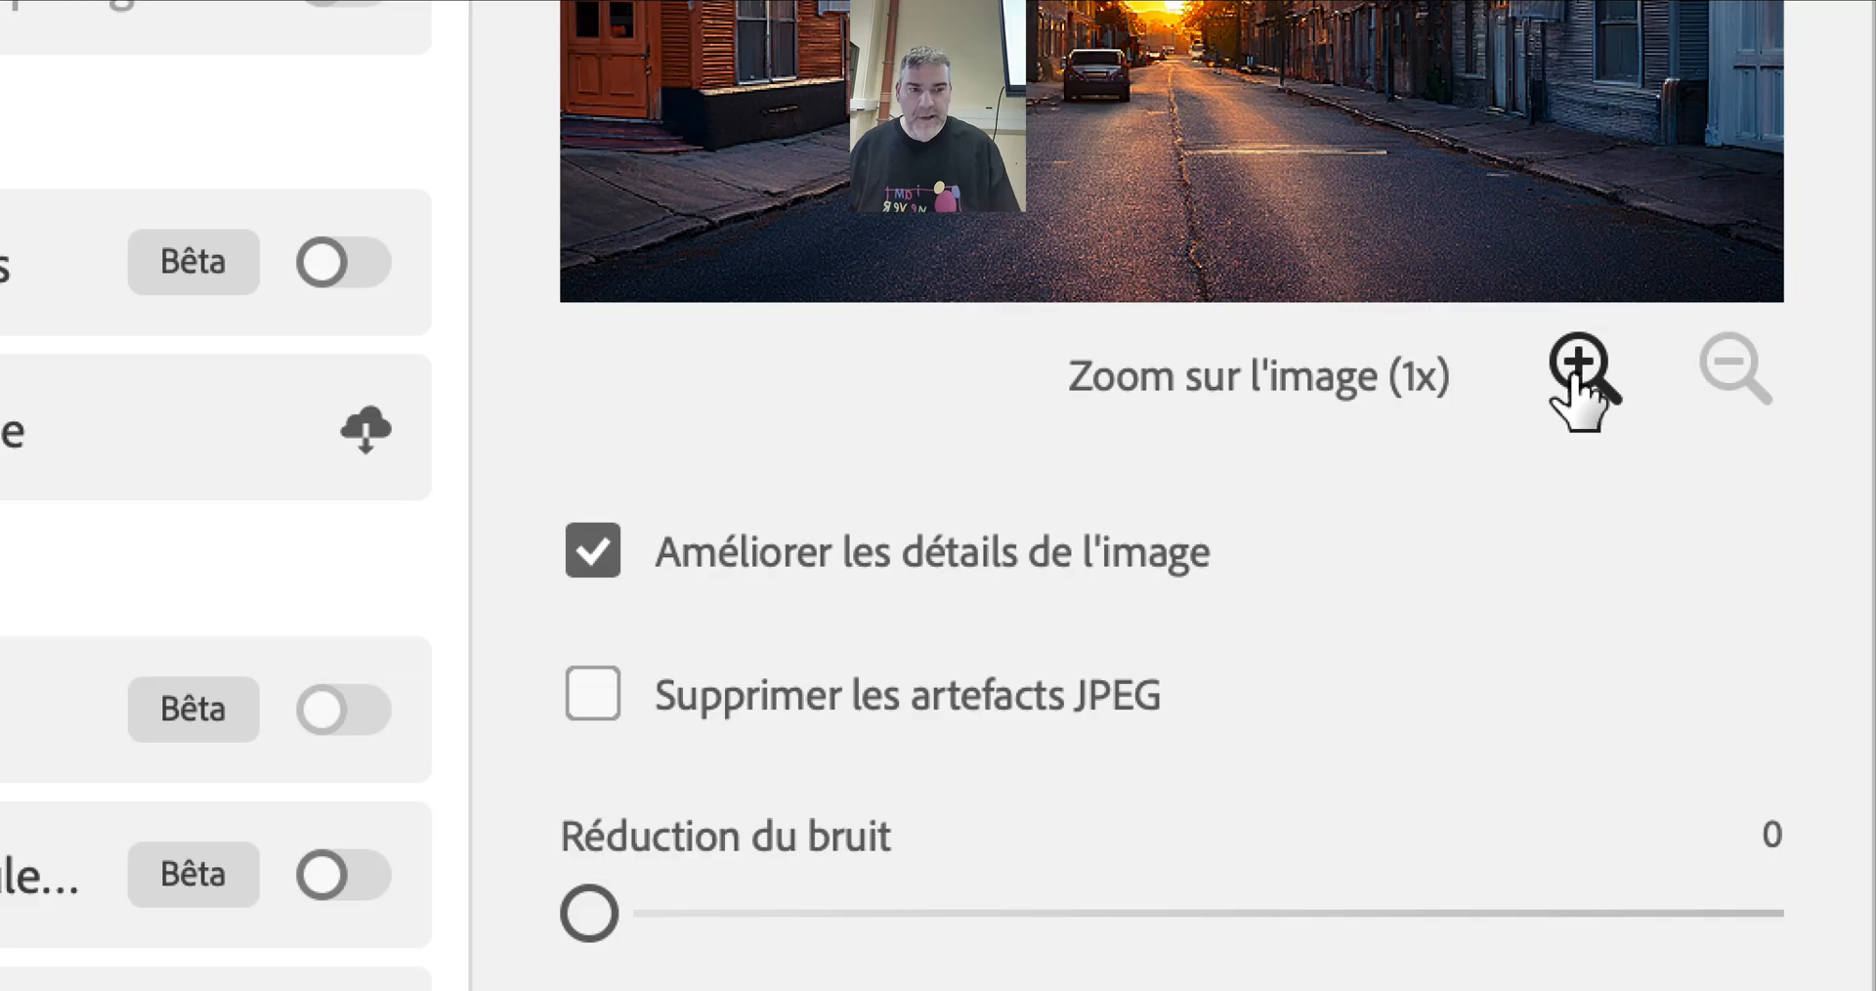
pyautogui.click(1578, 363)
pyautogui.click(1578, 364)
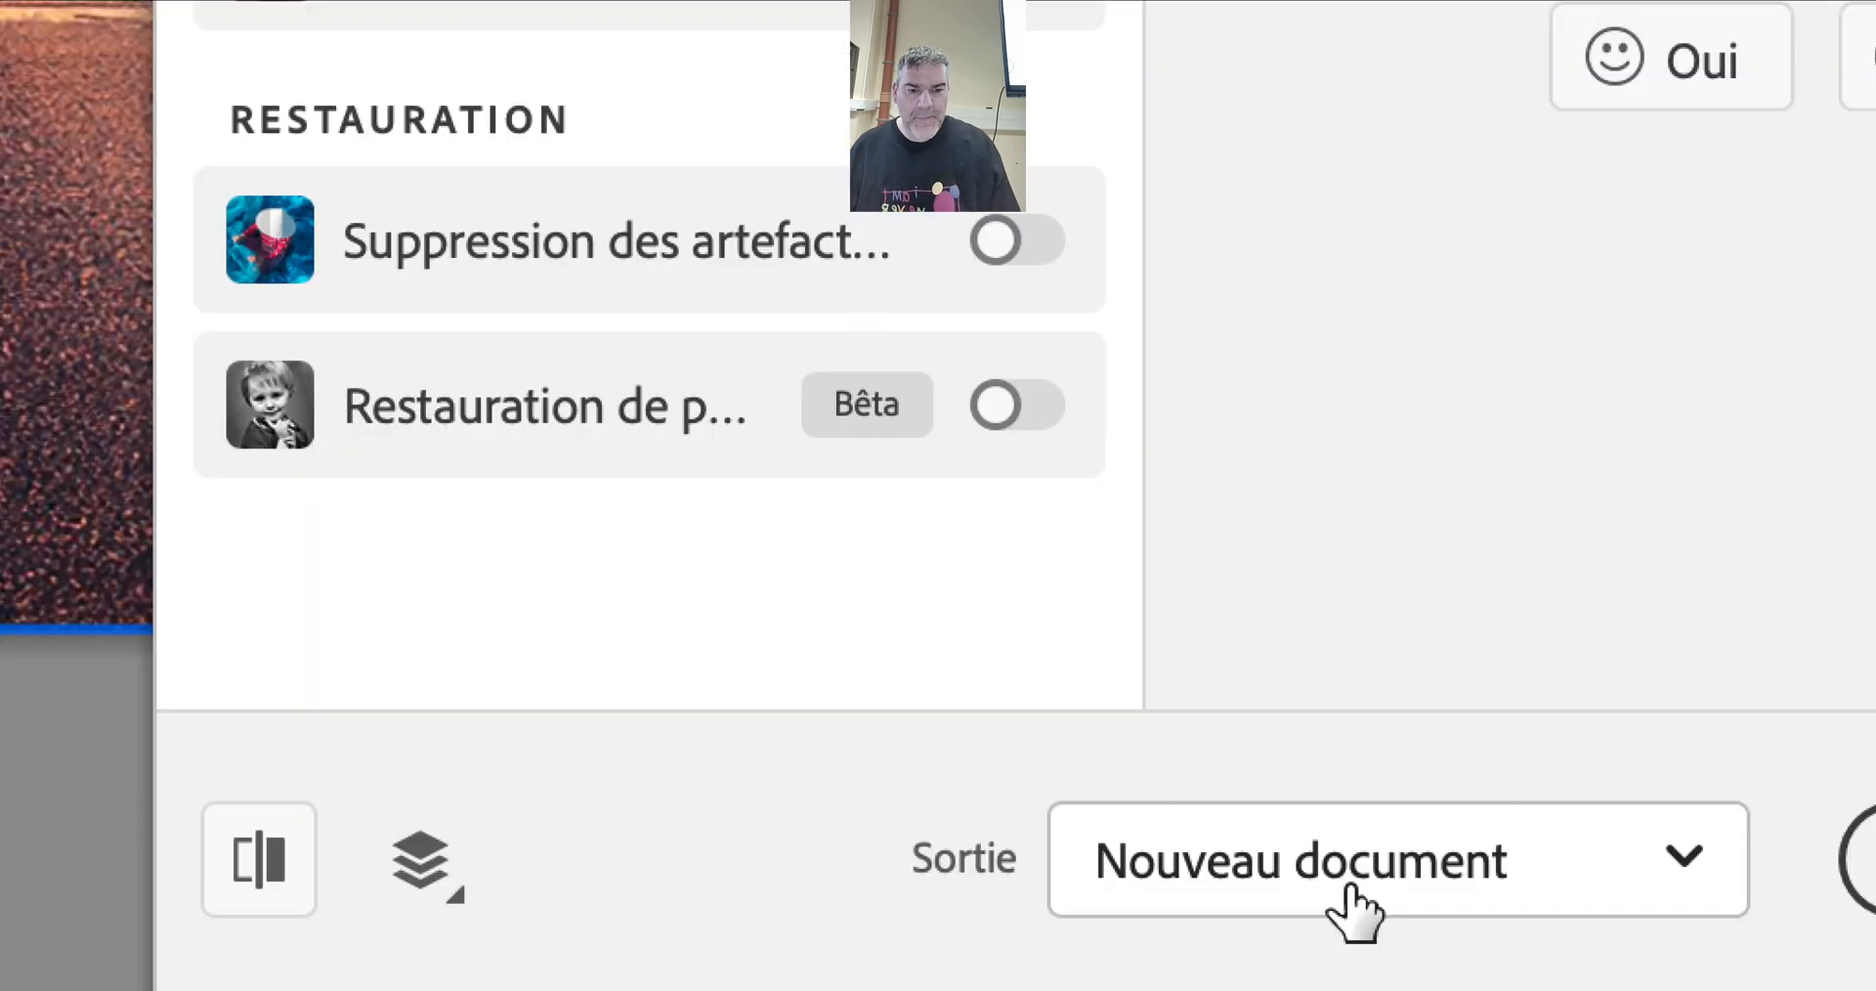
pyautogui.click(1351, 892)
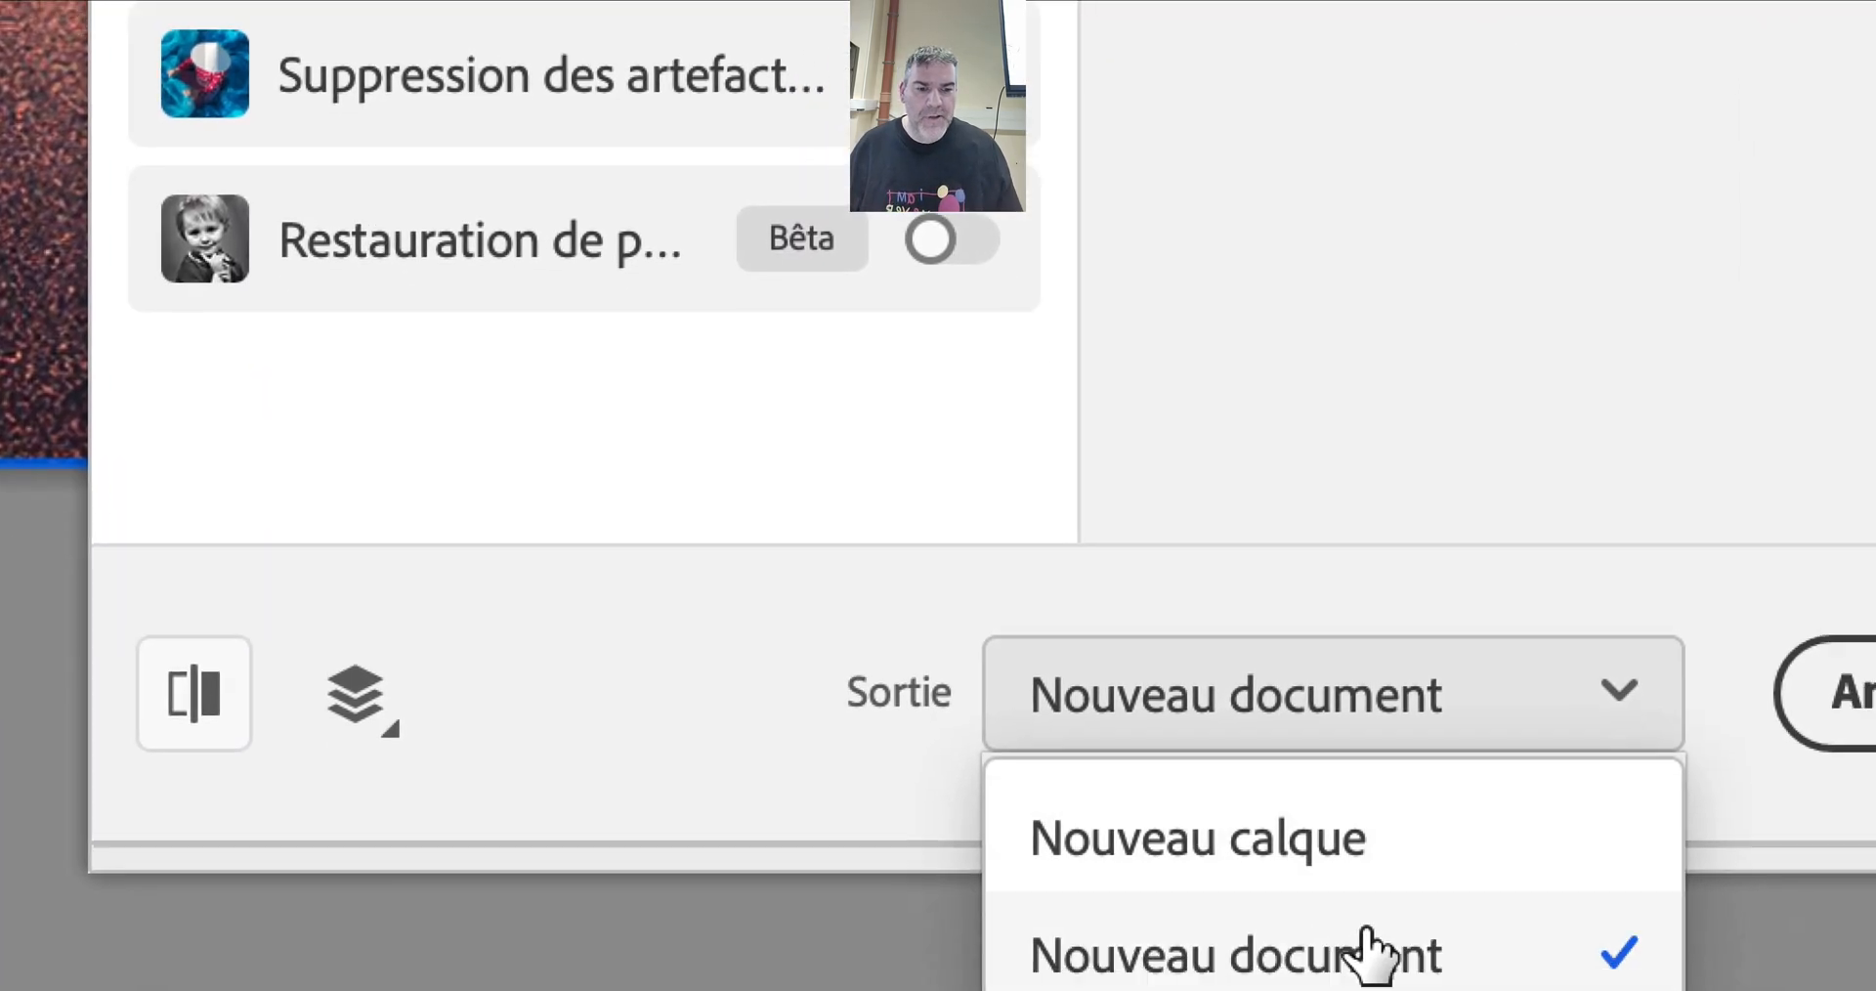
pyautogui.click(1365, 938)
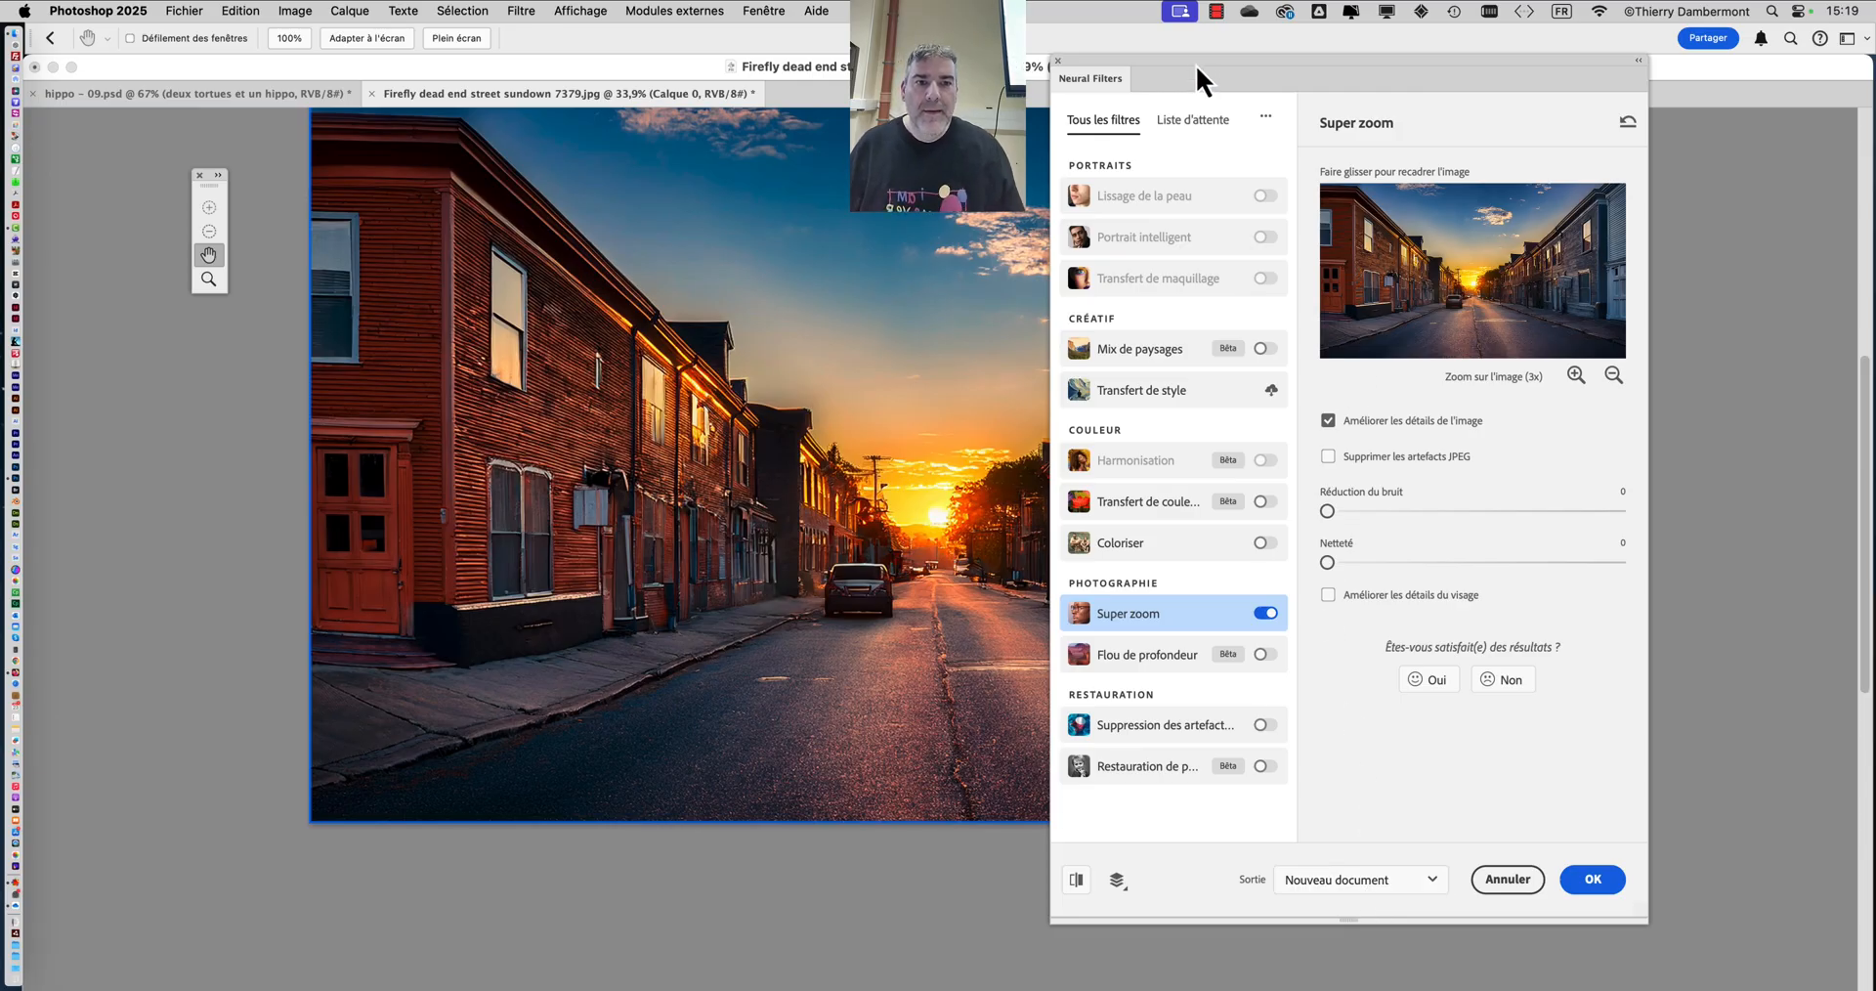
# - Move the Neural Filters window aside and examine the facades, car, road and sunset in the 3x preview up close
pyautogui.moveTo(1196, 65); pyautogui.dragTo(1292, 61)
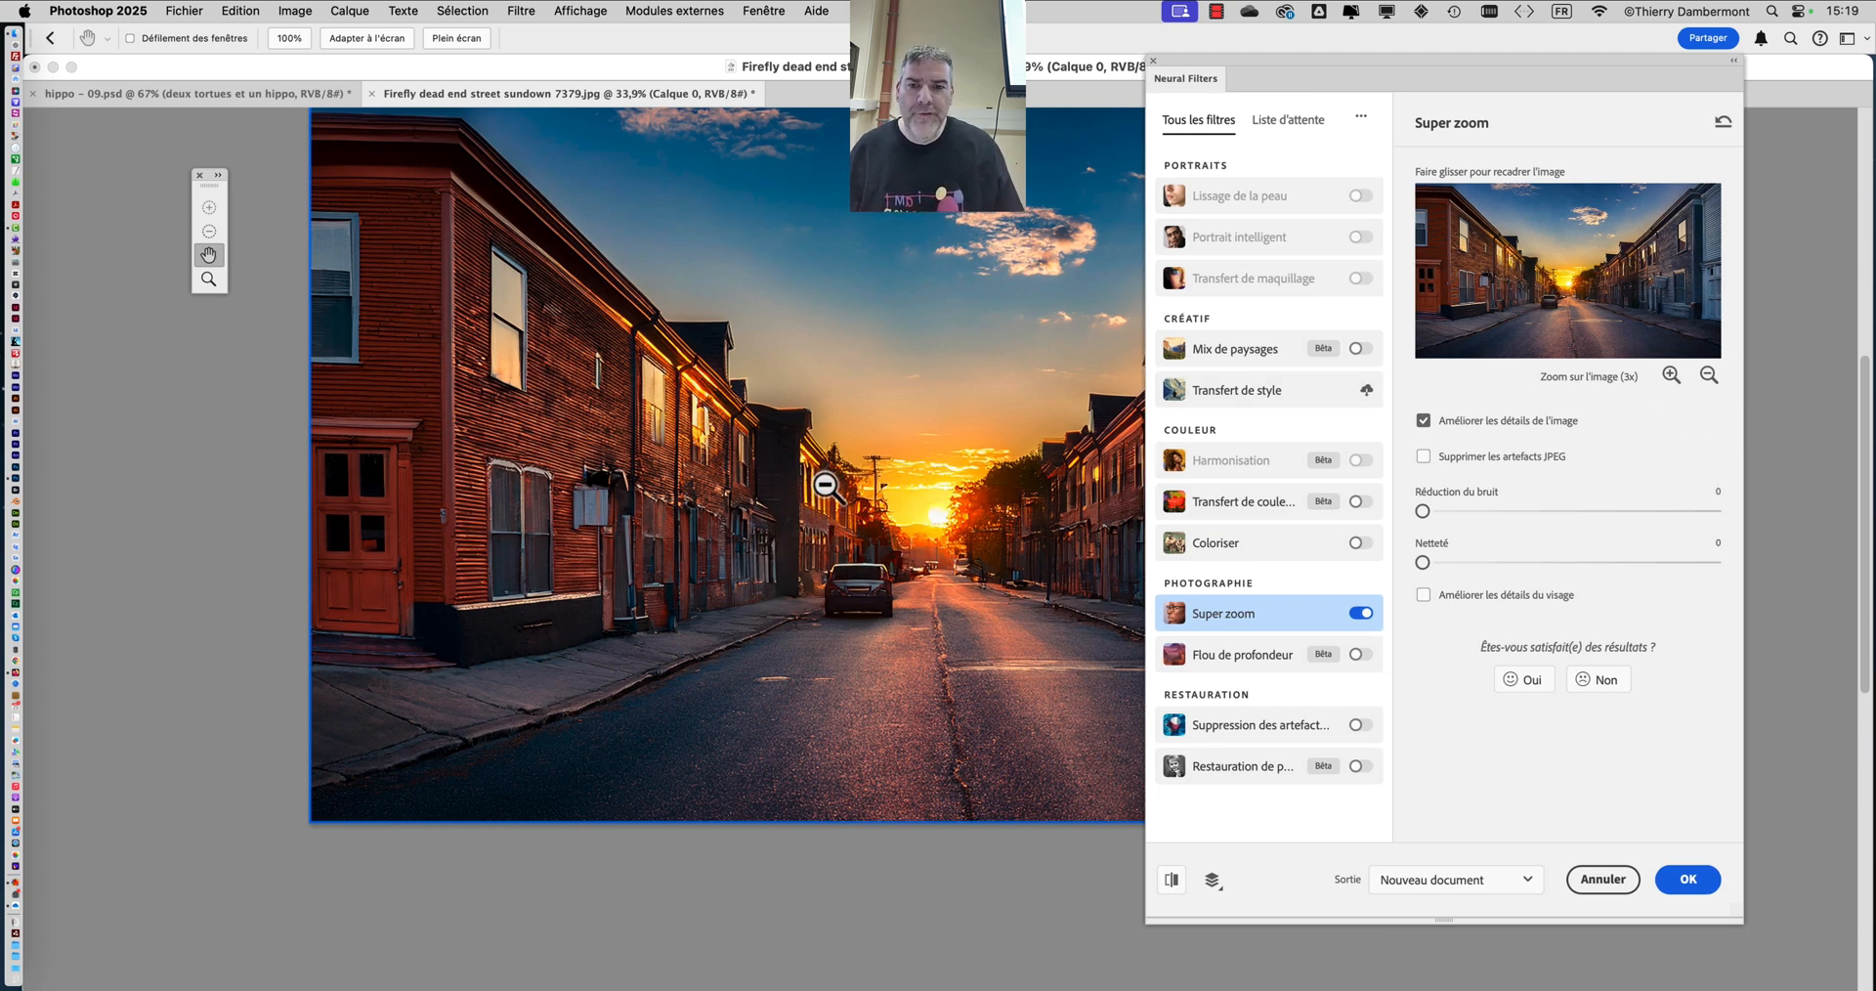
pyautogui.scroll(8, 829, 485)
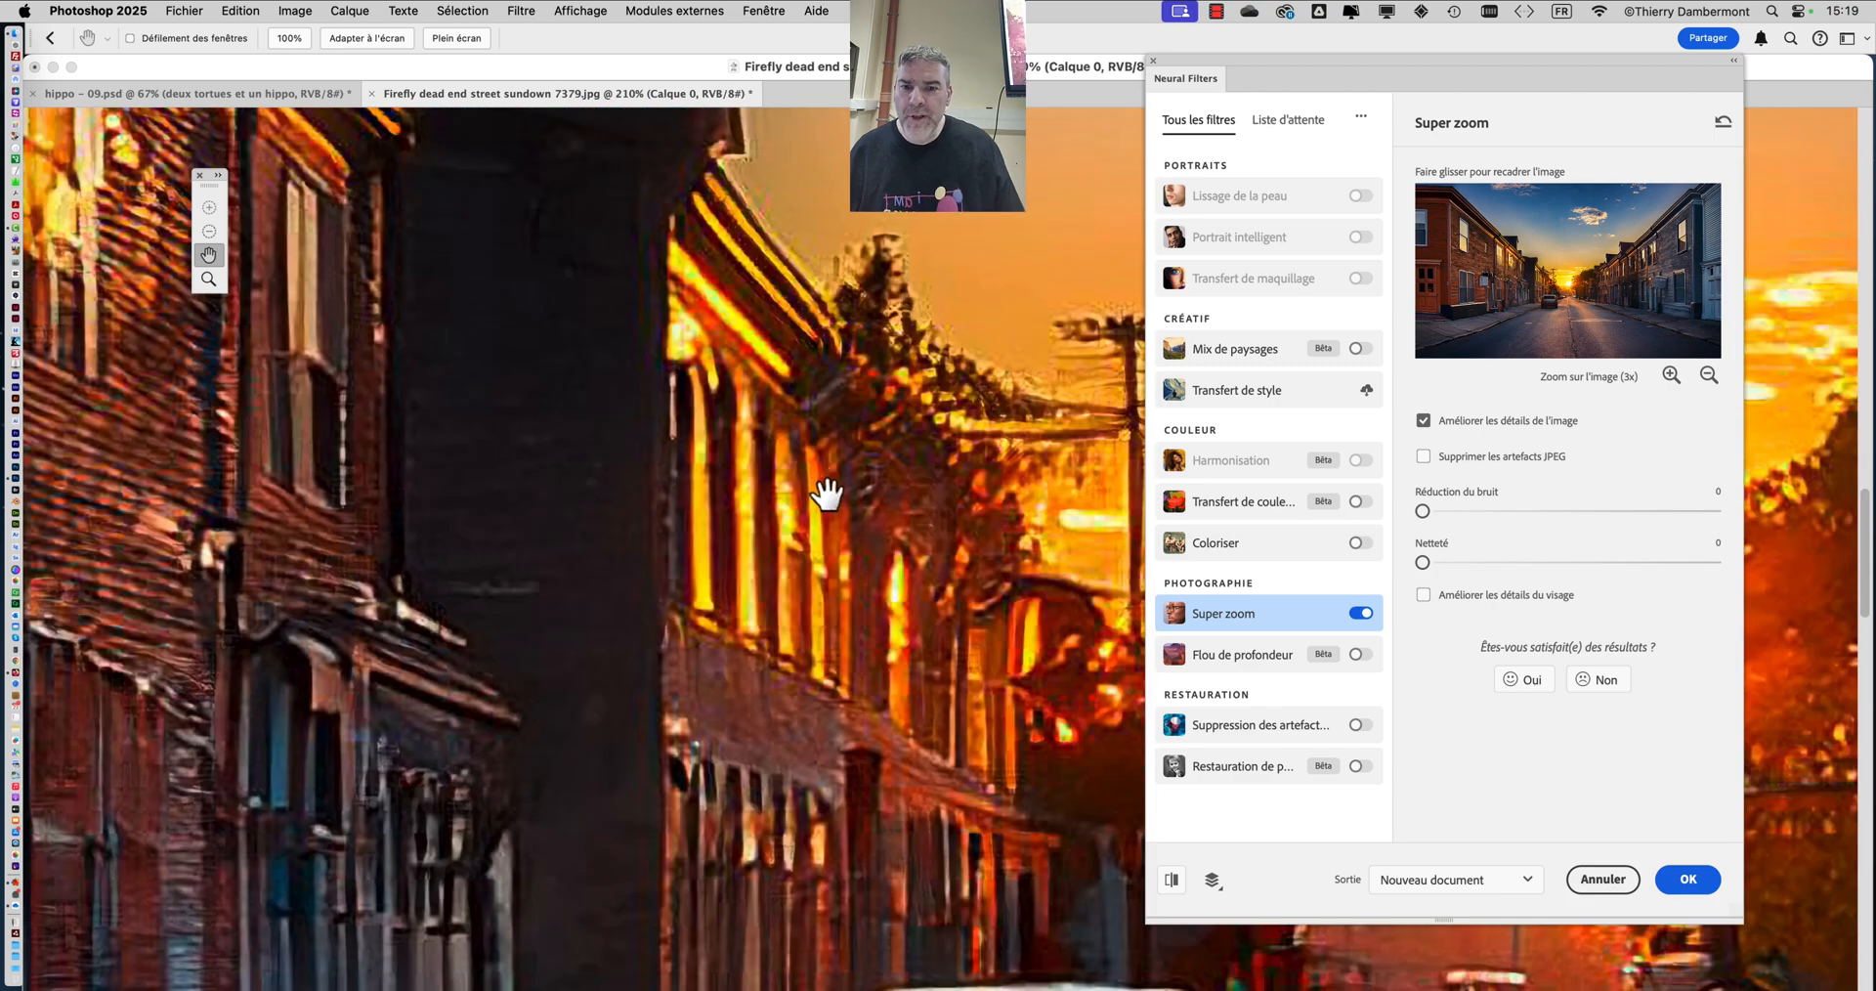
pyautogui.moveTo(829, 494); pyautogui.dragTo(629, 356)
pyautogui.moveTo(762, 436); pyautogui.dragTo(612, 453)
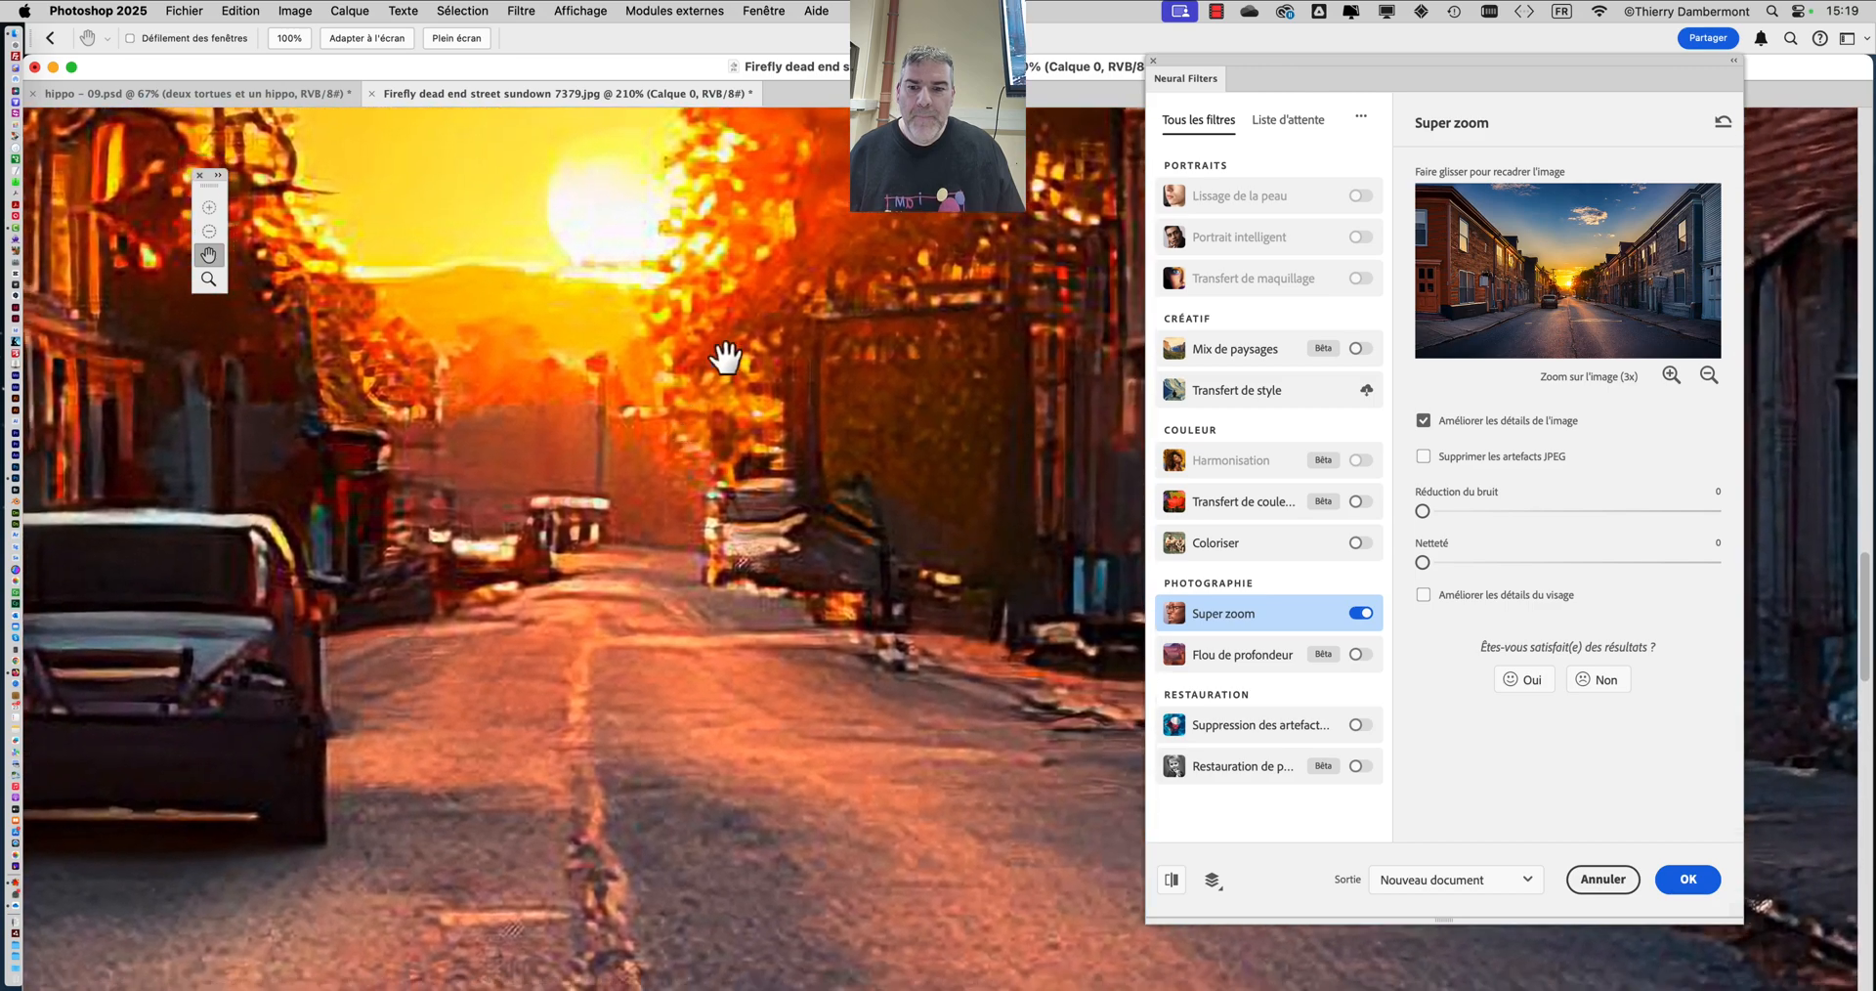
pyautogui.moveTo(479, 553); pyautogui.dragTo(570, 410)
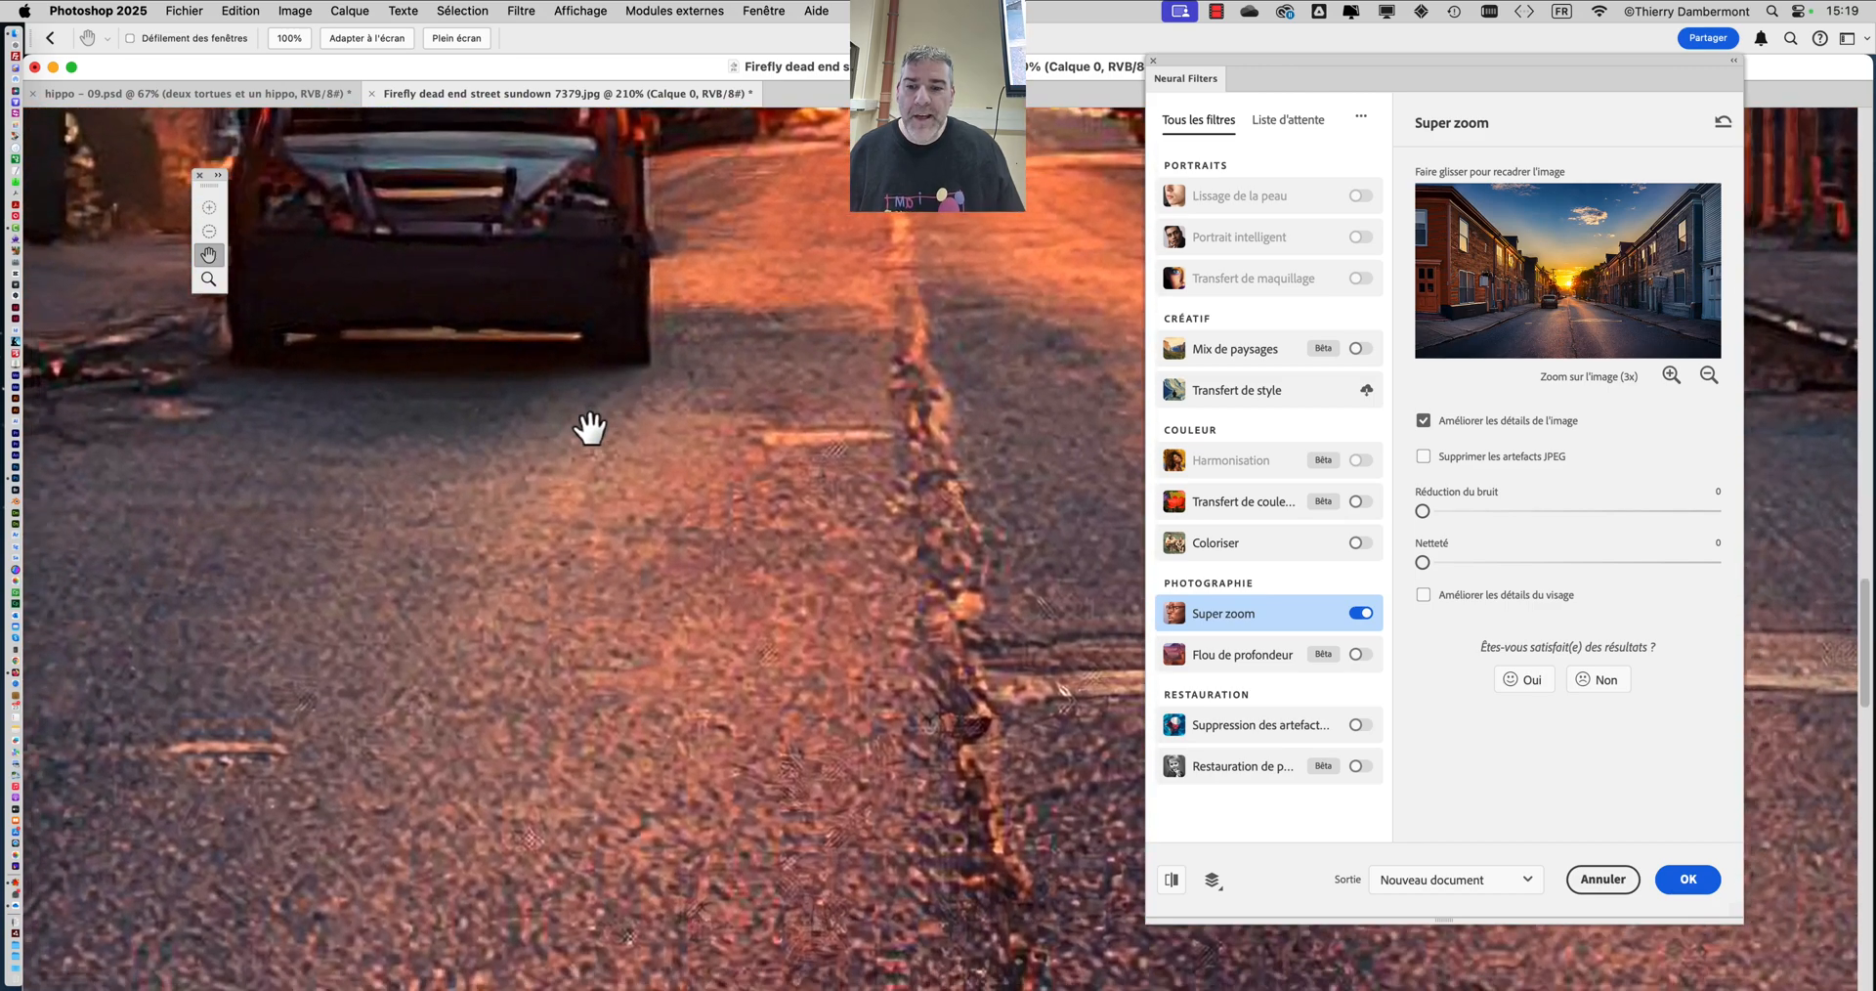
pyautogui.scroll(-5, 591, 430)
pyautogui.scroll(6, 495, 357)
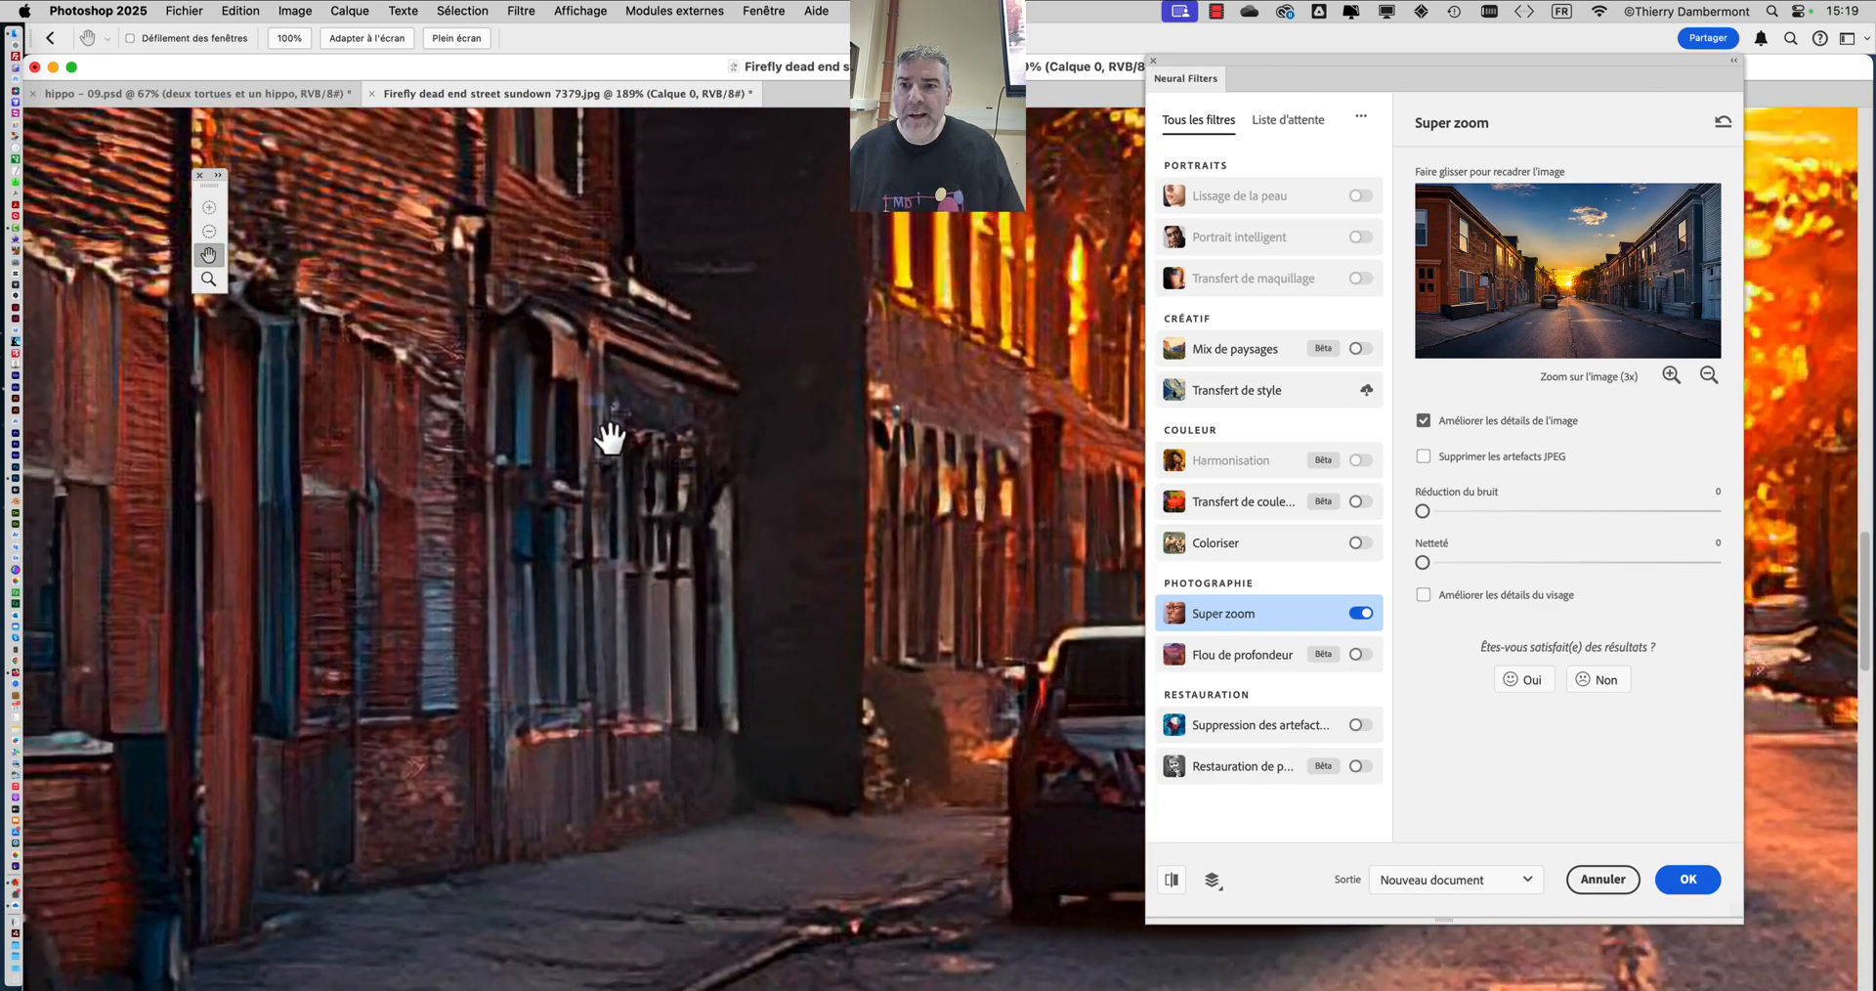
pyautogui.moveTo(610, 439); pyautogui.dragTo(616, 615)
pyautogui.moveTo(689, 479); pyautogui.dragTo(637, 570)
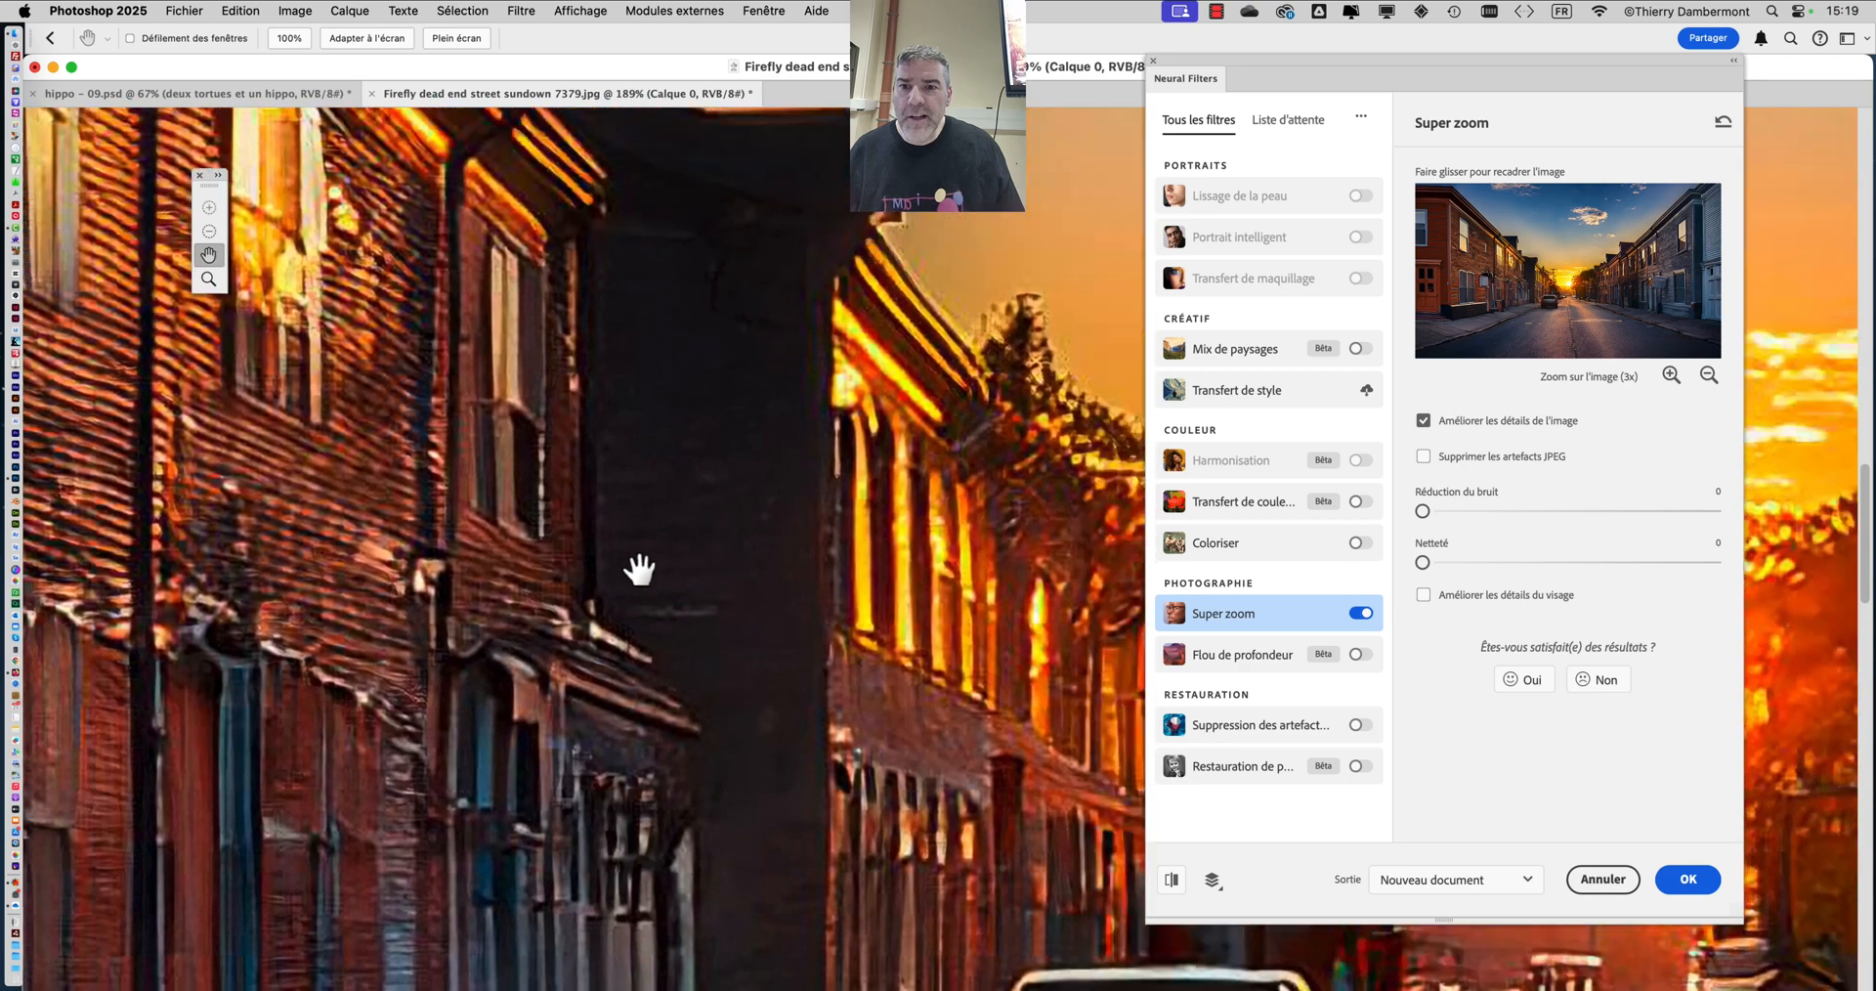
pyautogui.moveTo(749, 561); pyautogui.dragTo(583, 499)
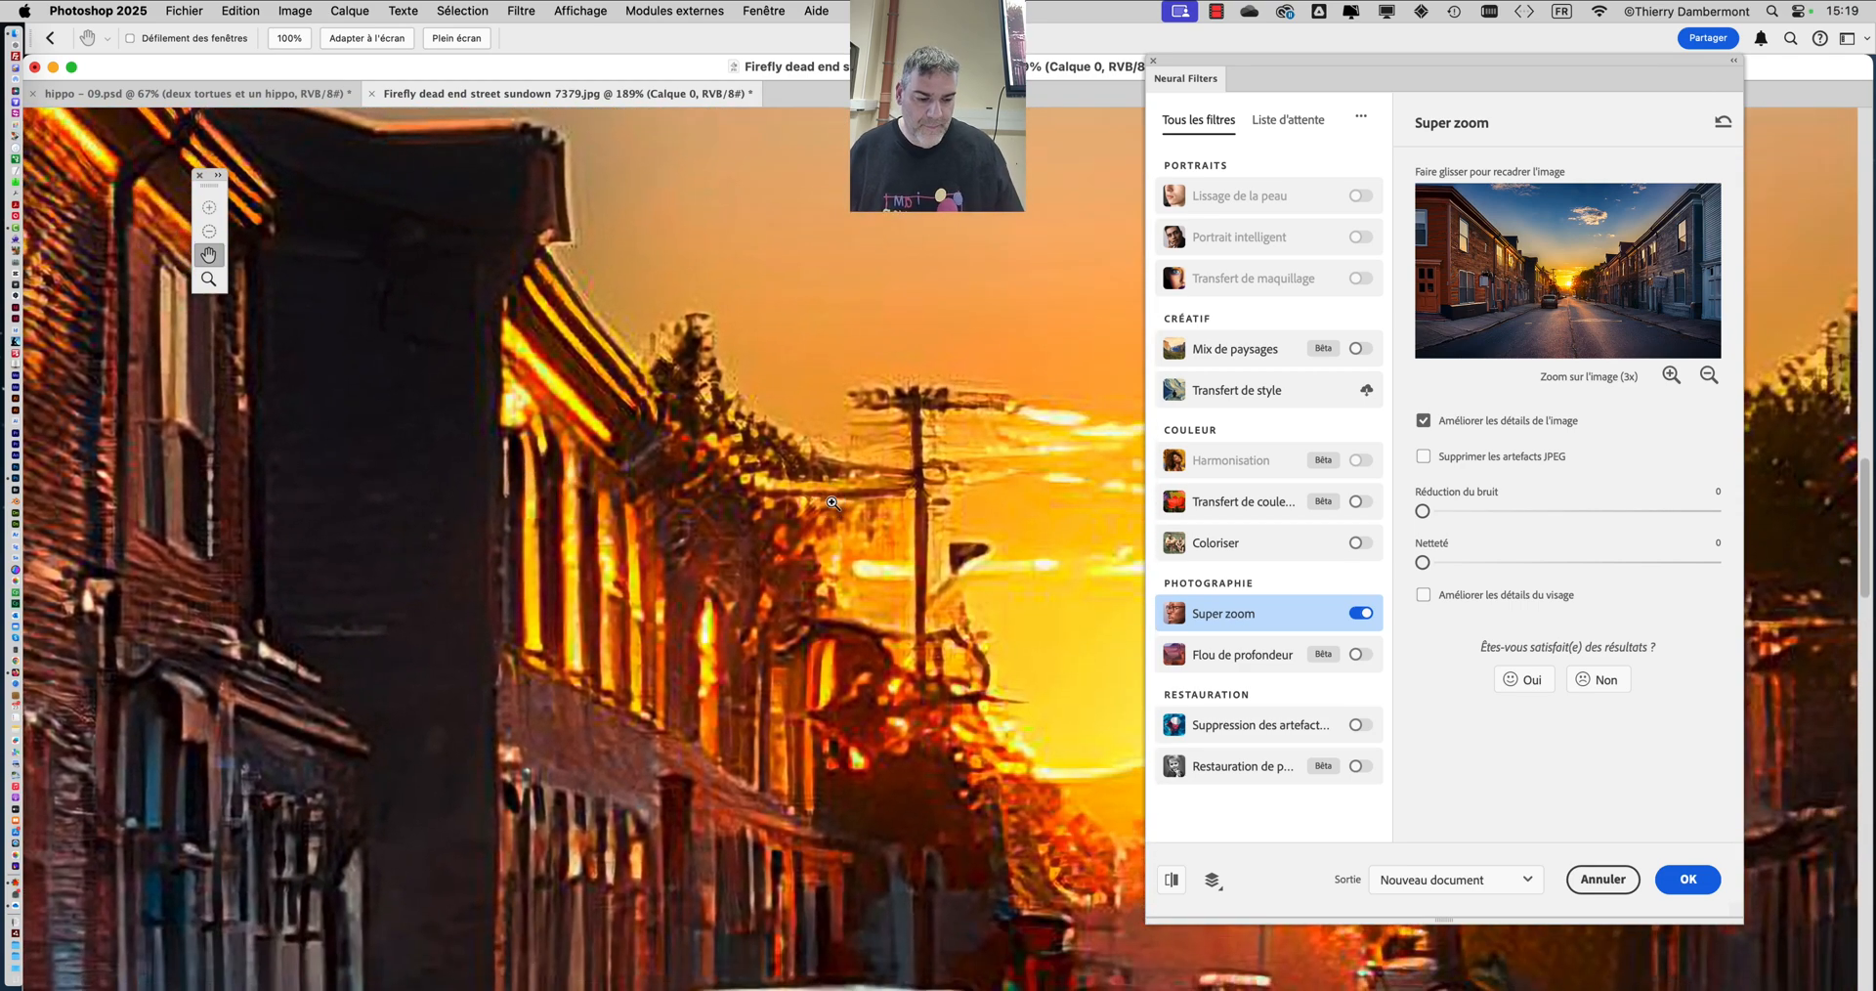
pyautogui.scroll(-6, 1074, 559)
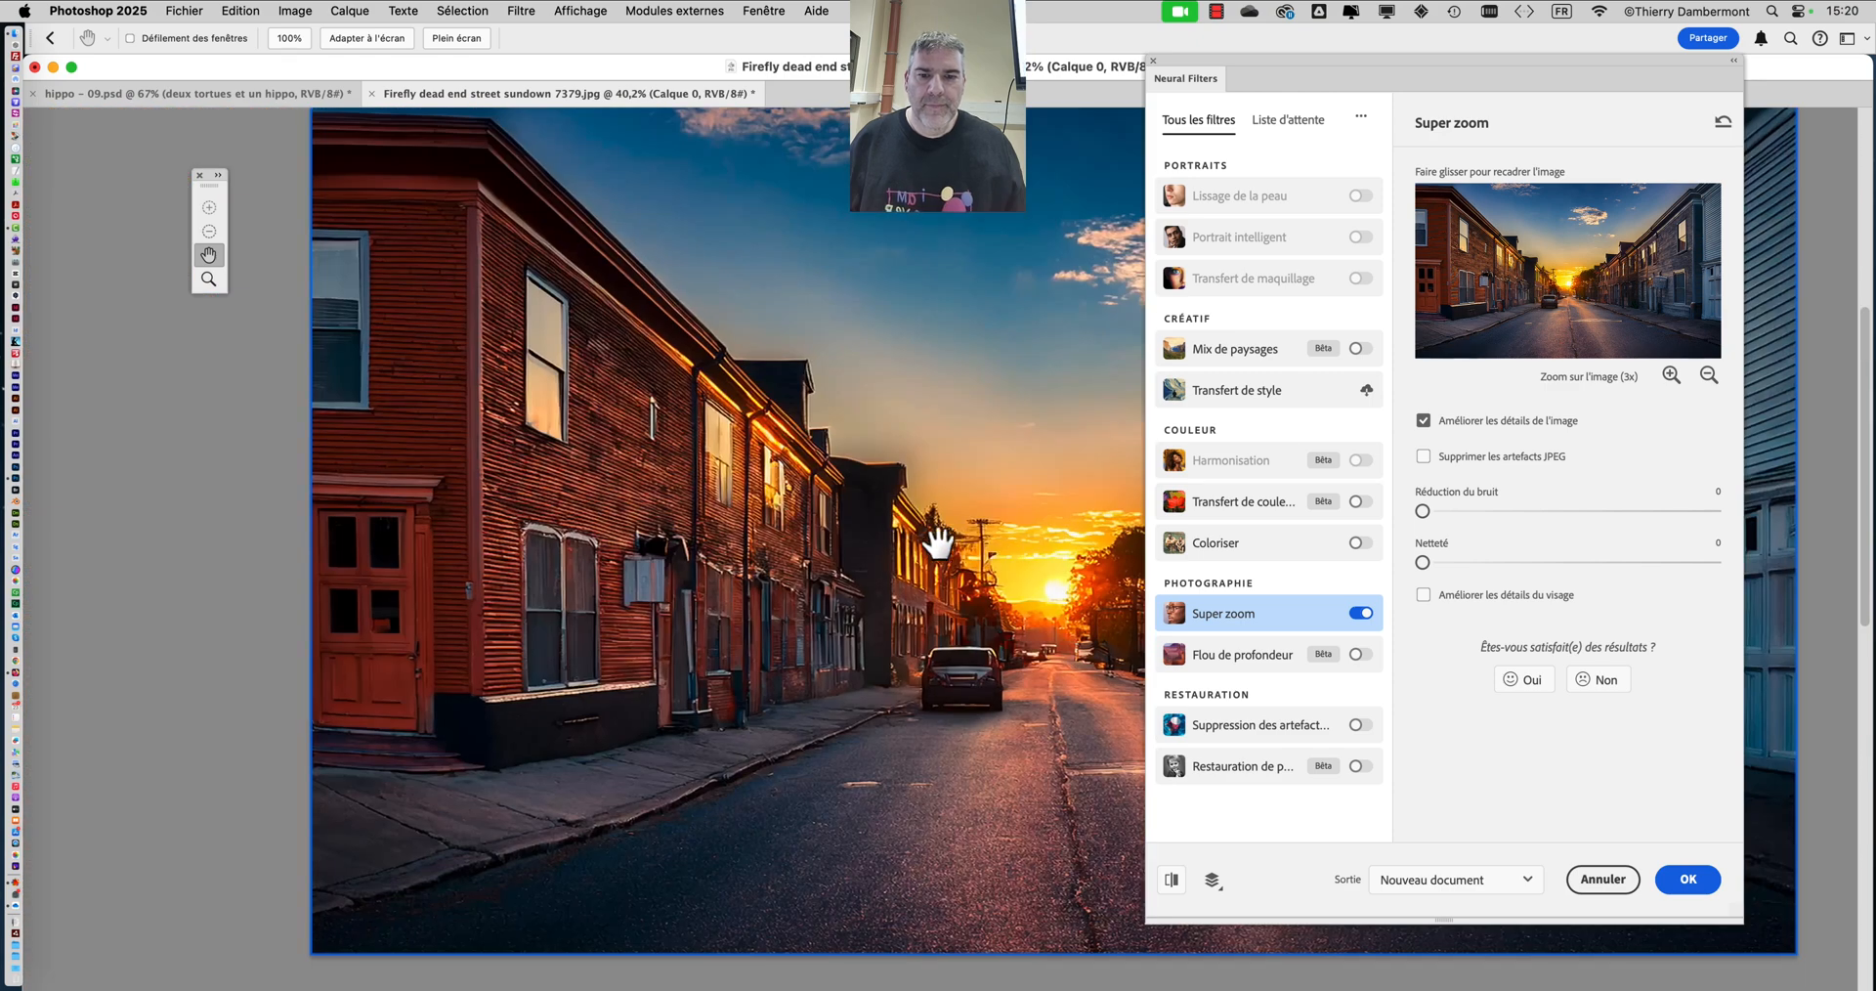
pyautogui.scroll(1, 614, 477)
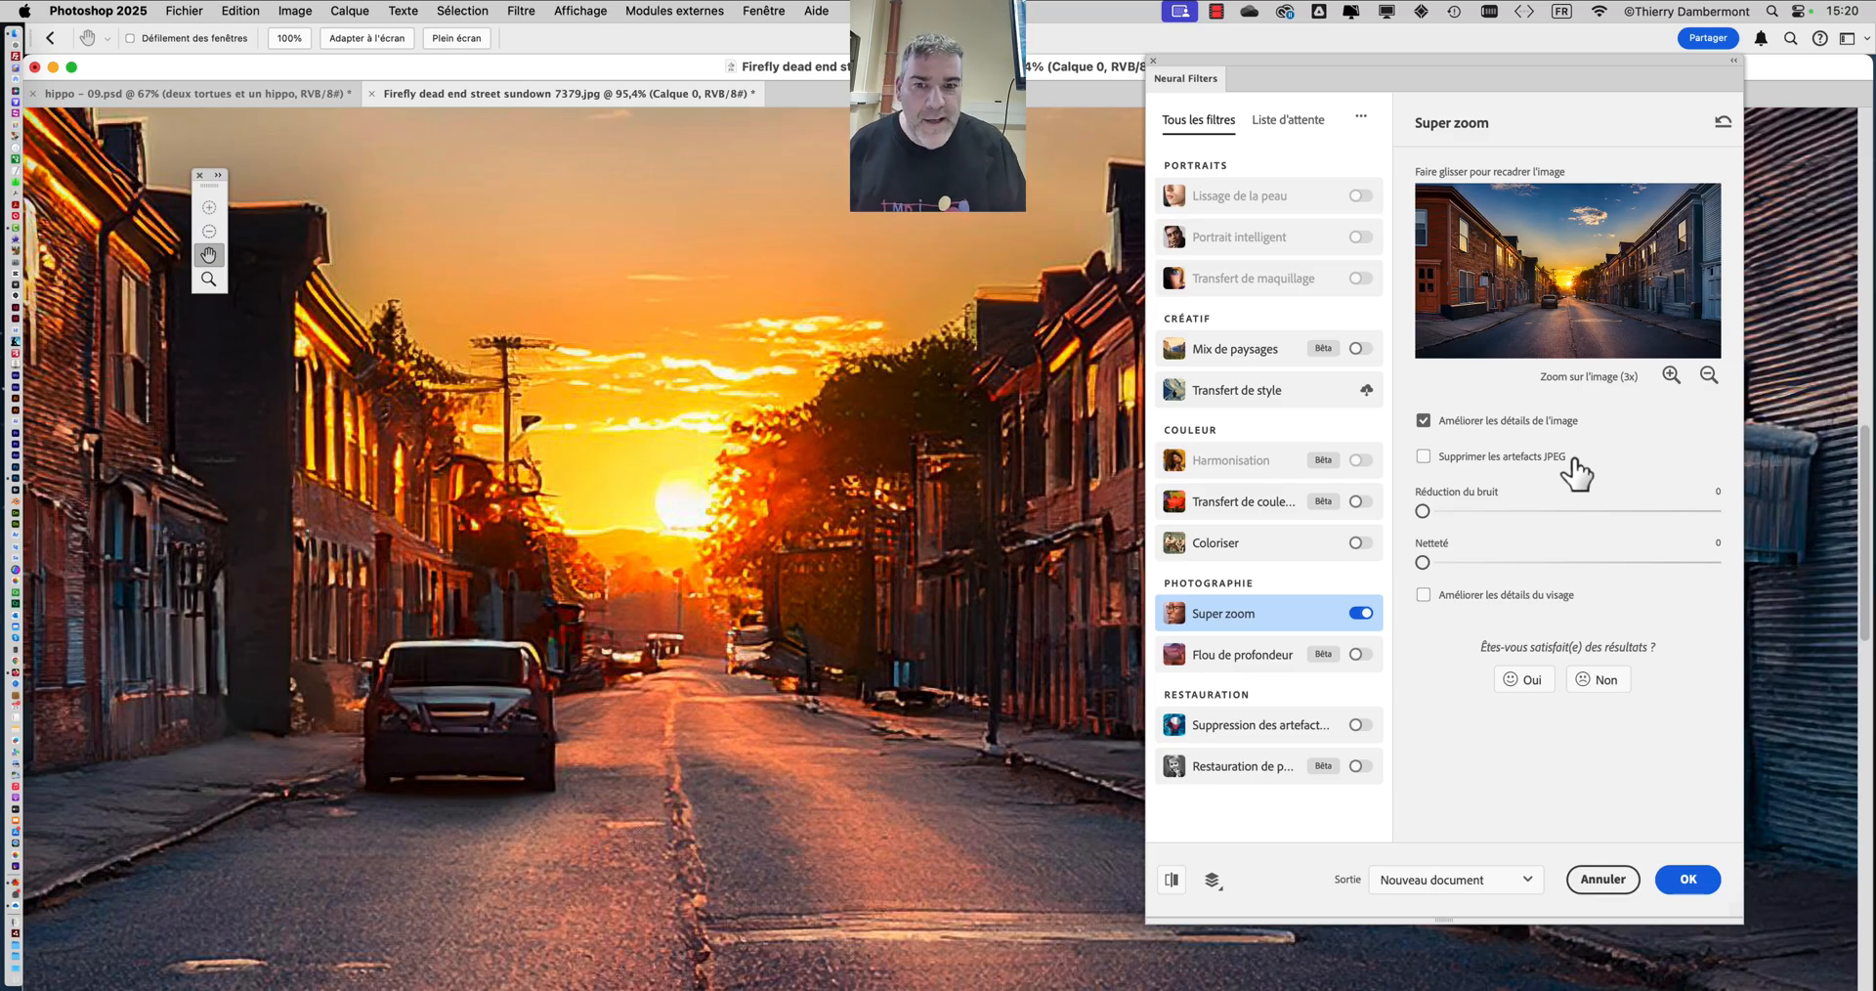
# - Apply the Super zoom filter to generate the new document and hide the floating panels while keeping the tools visible
pyautogui.click(1687, 879)
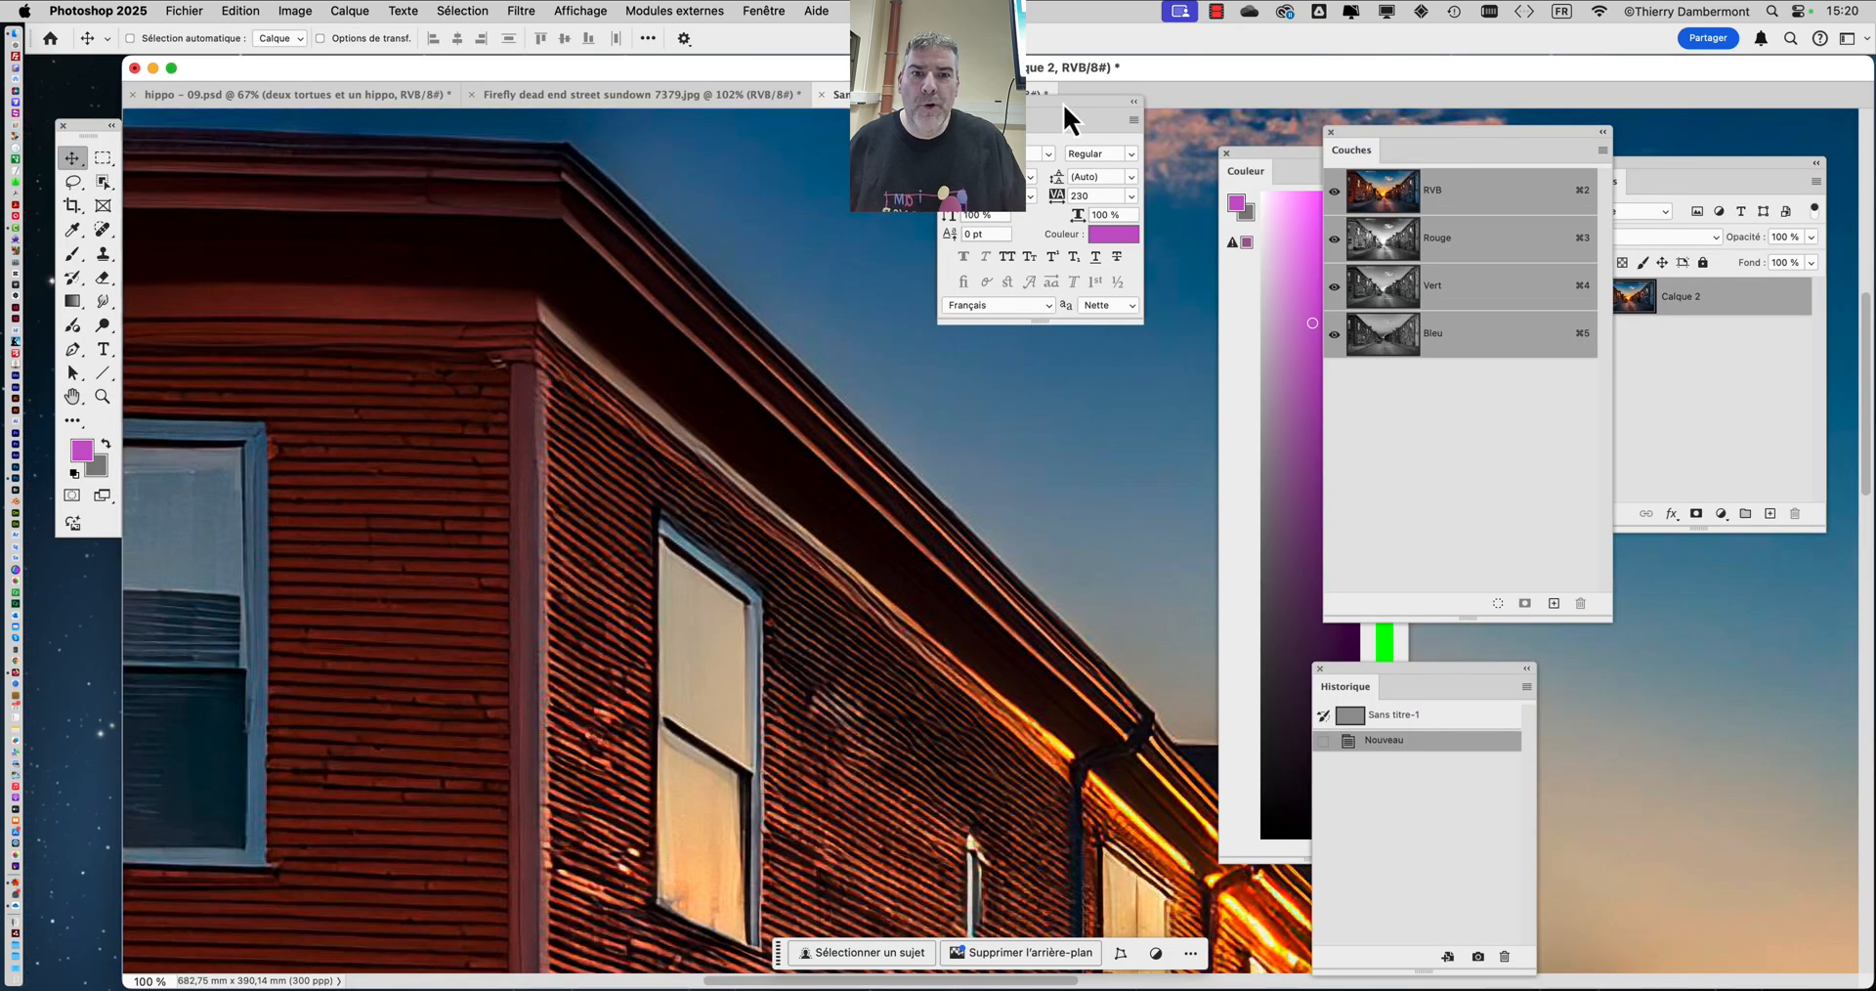
pyautogui.hotkey('shift', 'Tab')
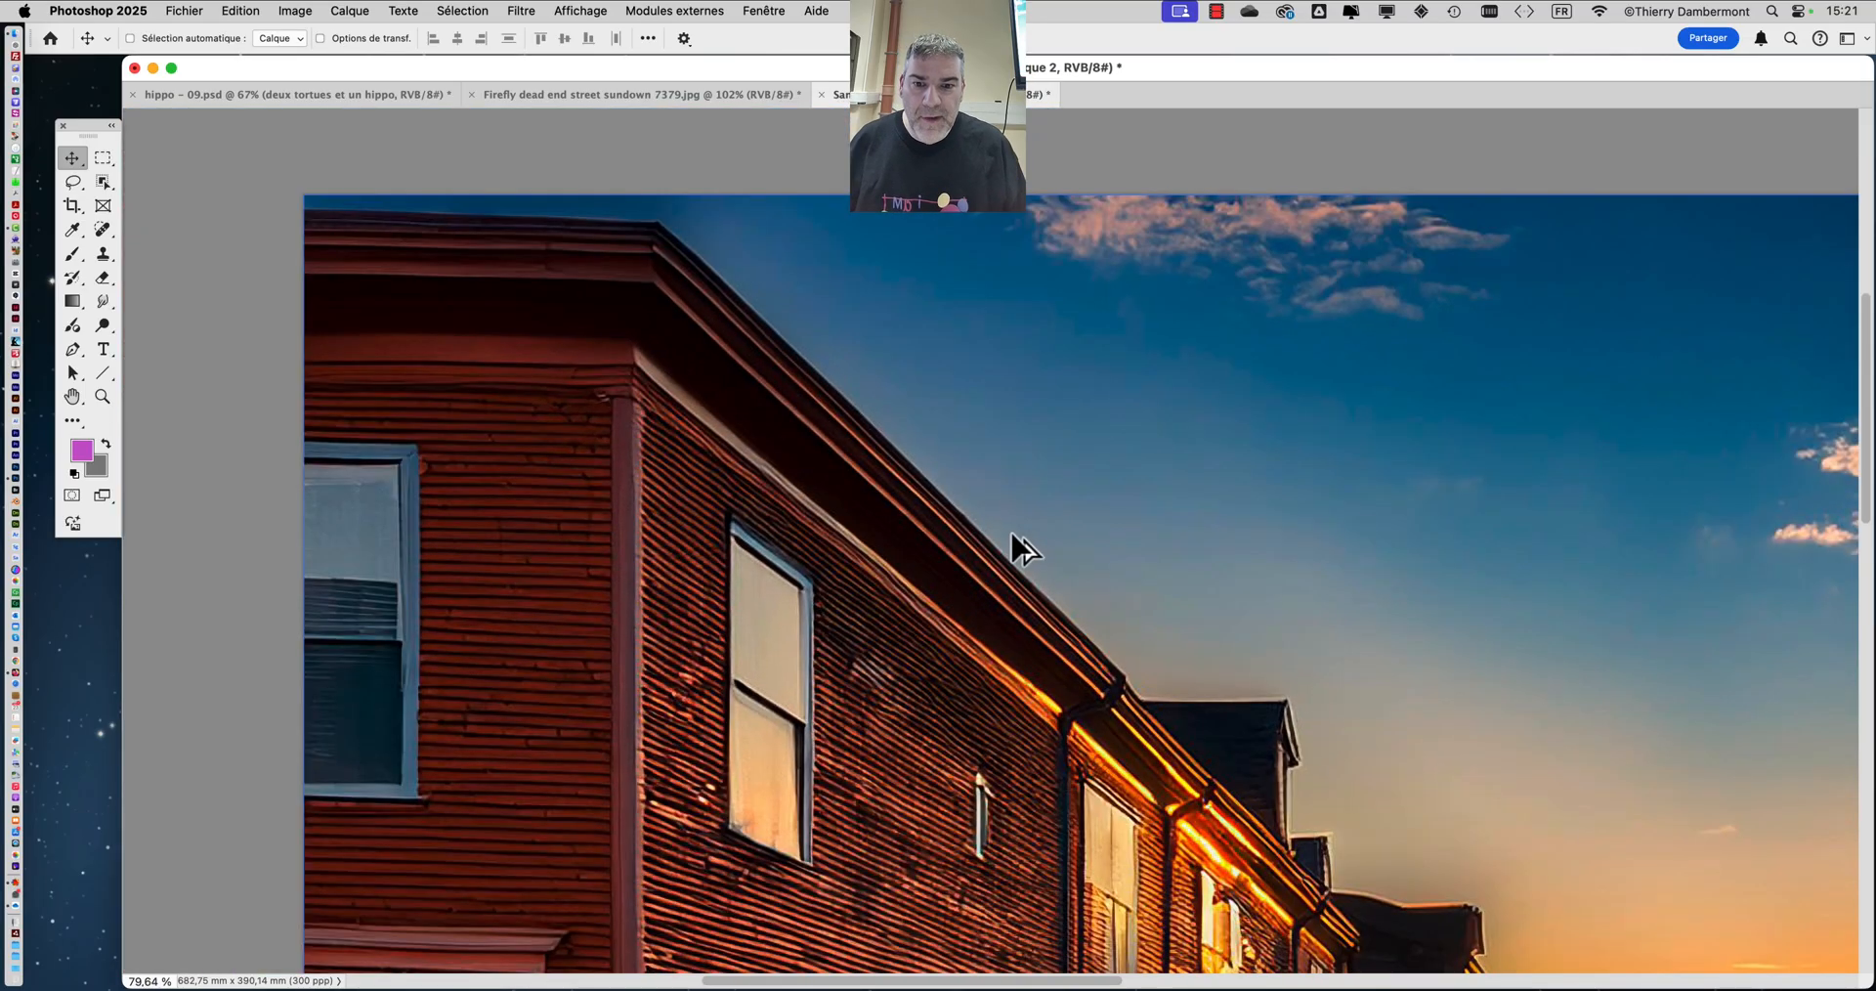
# - Examine the upscaled street document's facades, car and road at various magnifications, ending with the whole image in view
pyautogui.scroll(-3, 1011, 530)
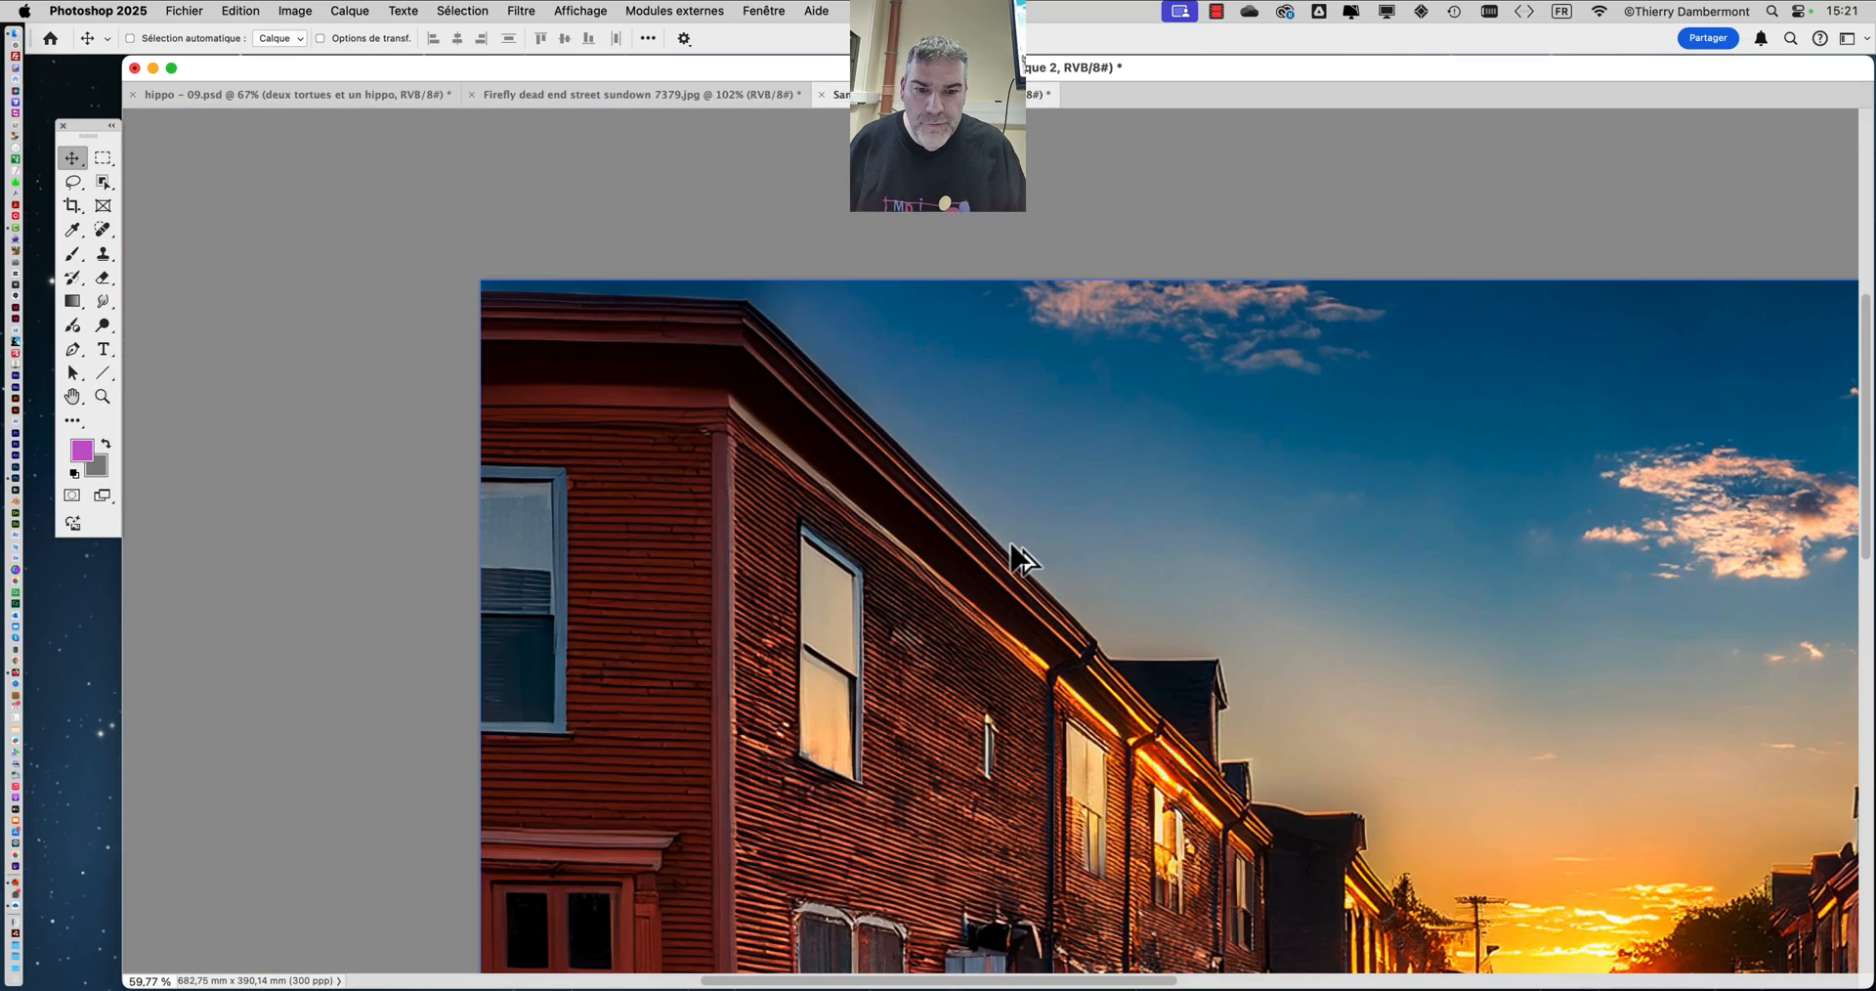
pyautogui.scroll(-5, 1065, 636)
pyautogui.scroll(5, 1041, 600)
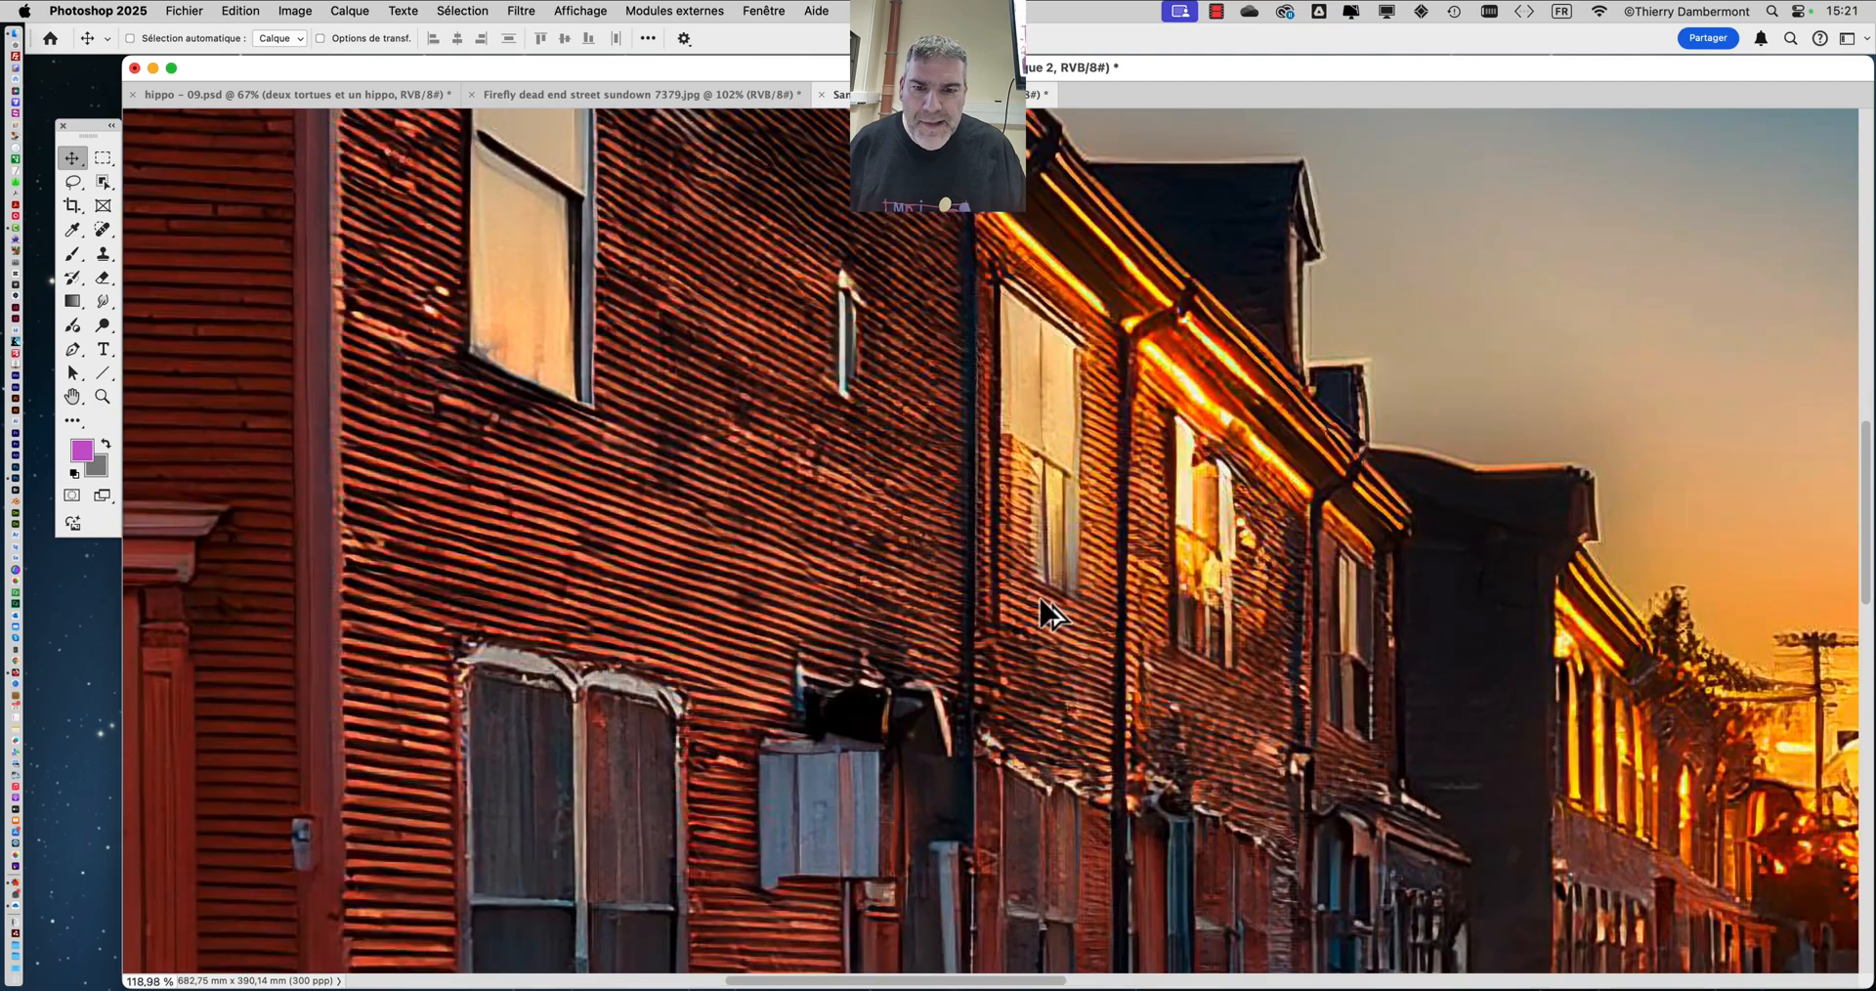
pyautogui.moveTo(1169, 665); pyautogui.dragTo(1055, 414)
pyautogui.scroll(-4, 921, 578)
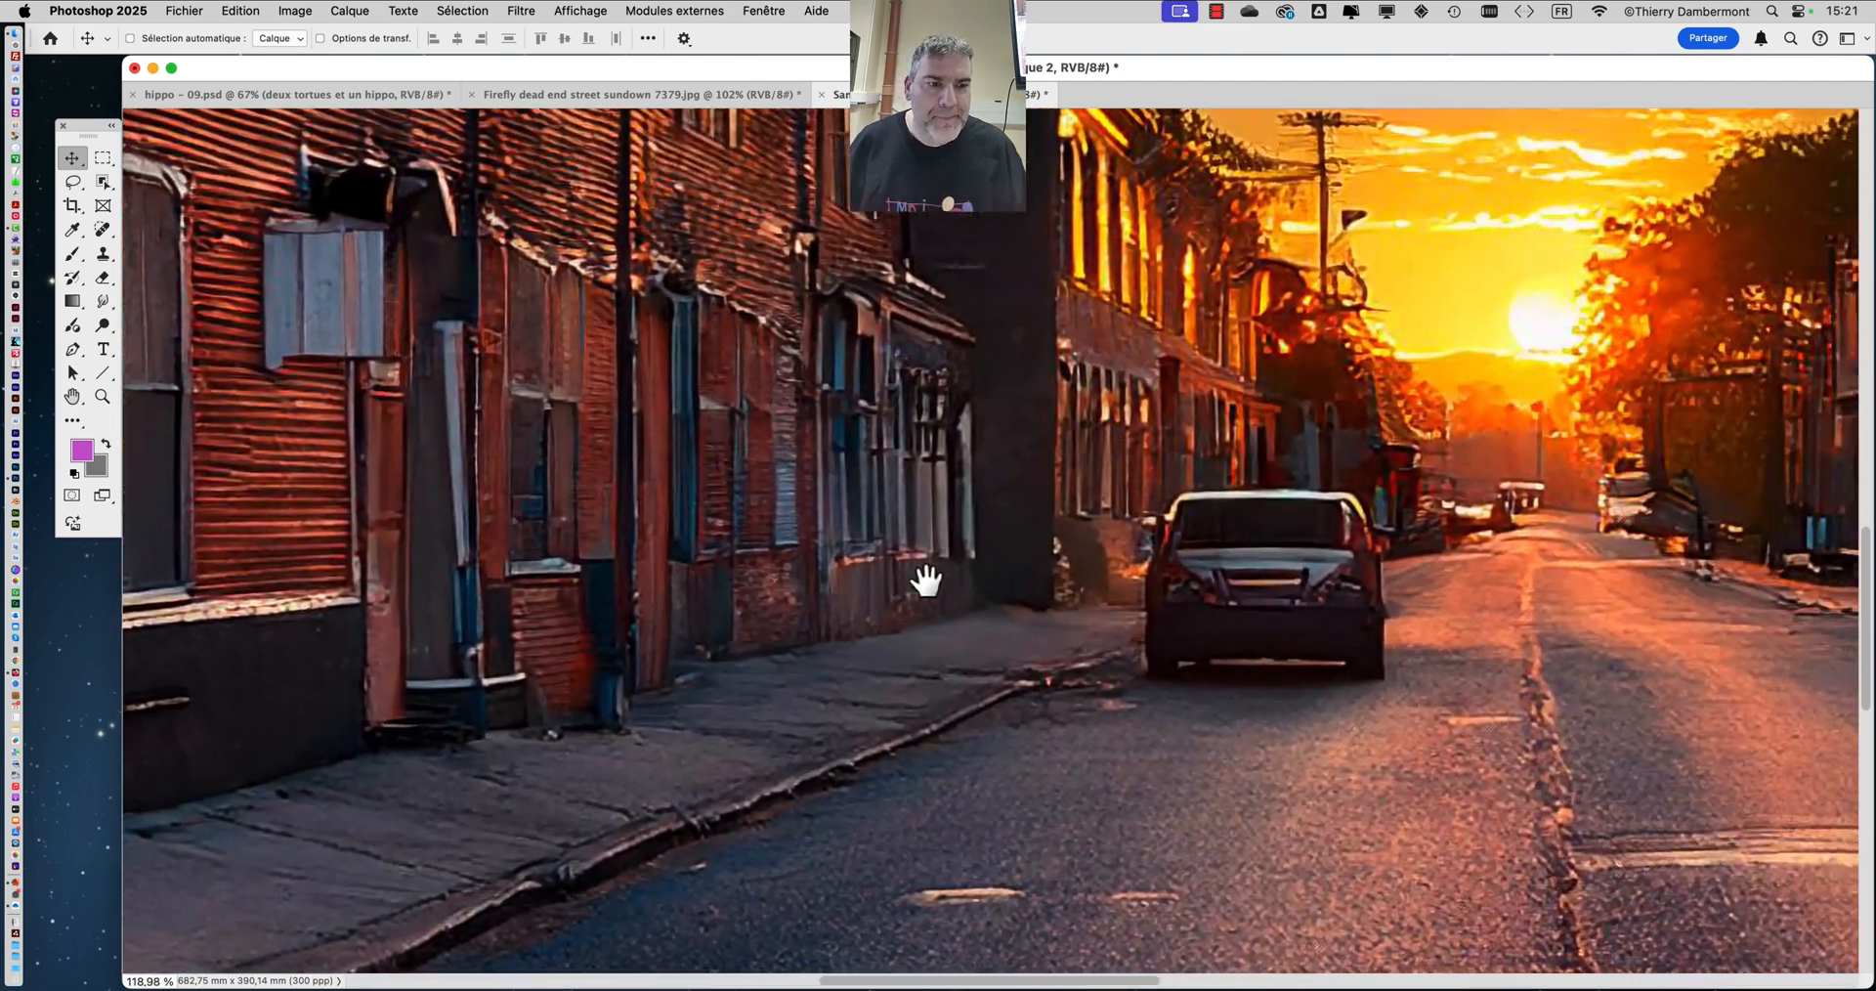
pyautogui.scroll(10, 1667, 546)
pyautogui.scroll(-15, 1666, 545)
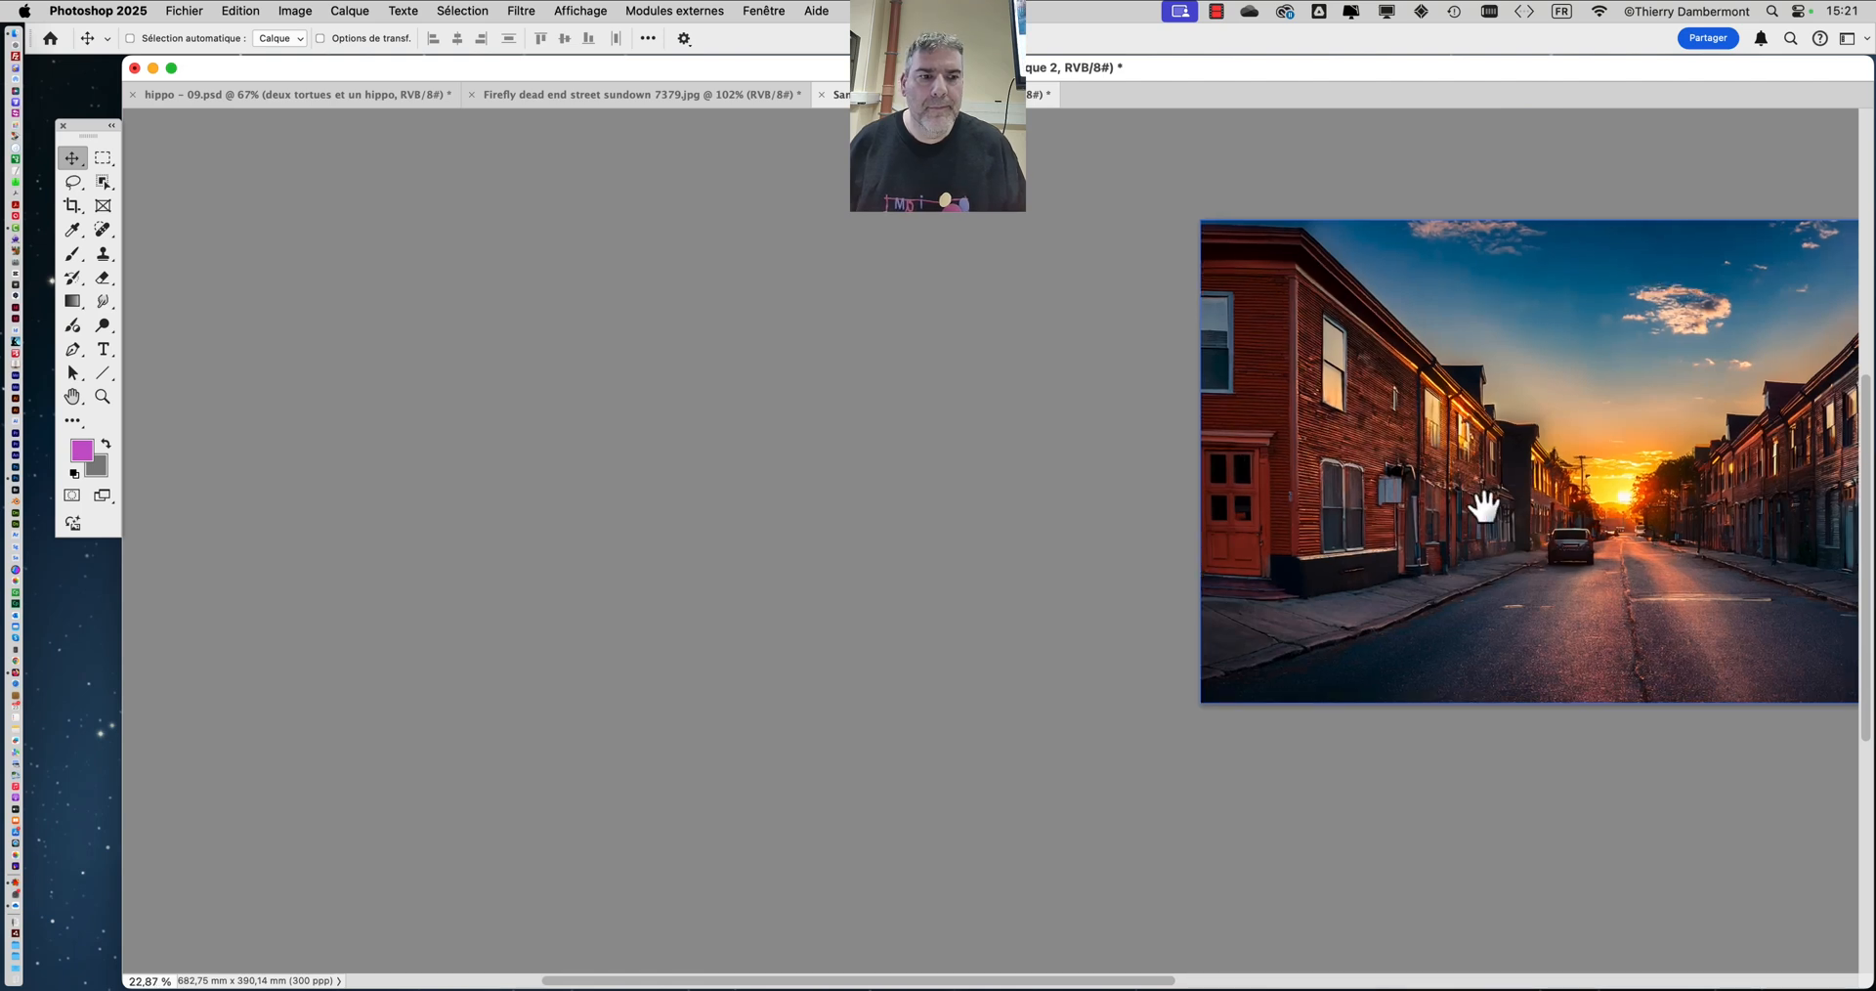
pyautogui.moveTo(1475, 506); pyautogui.dragTo(955, 537)
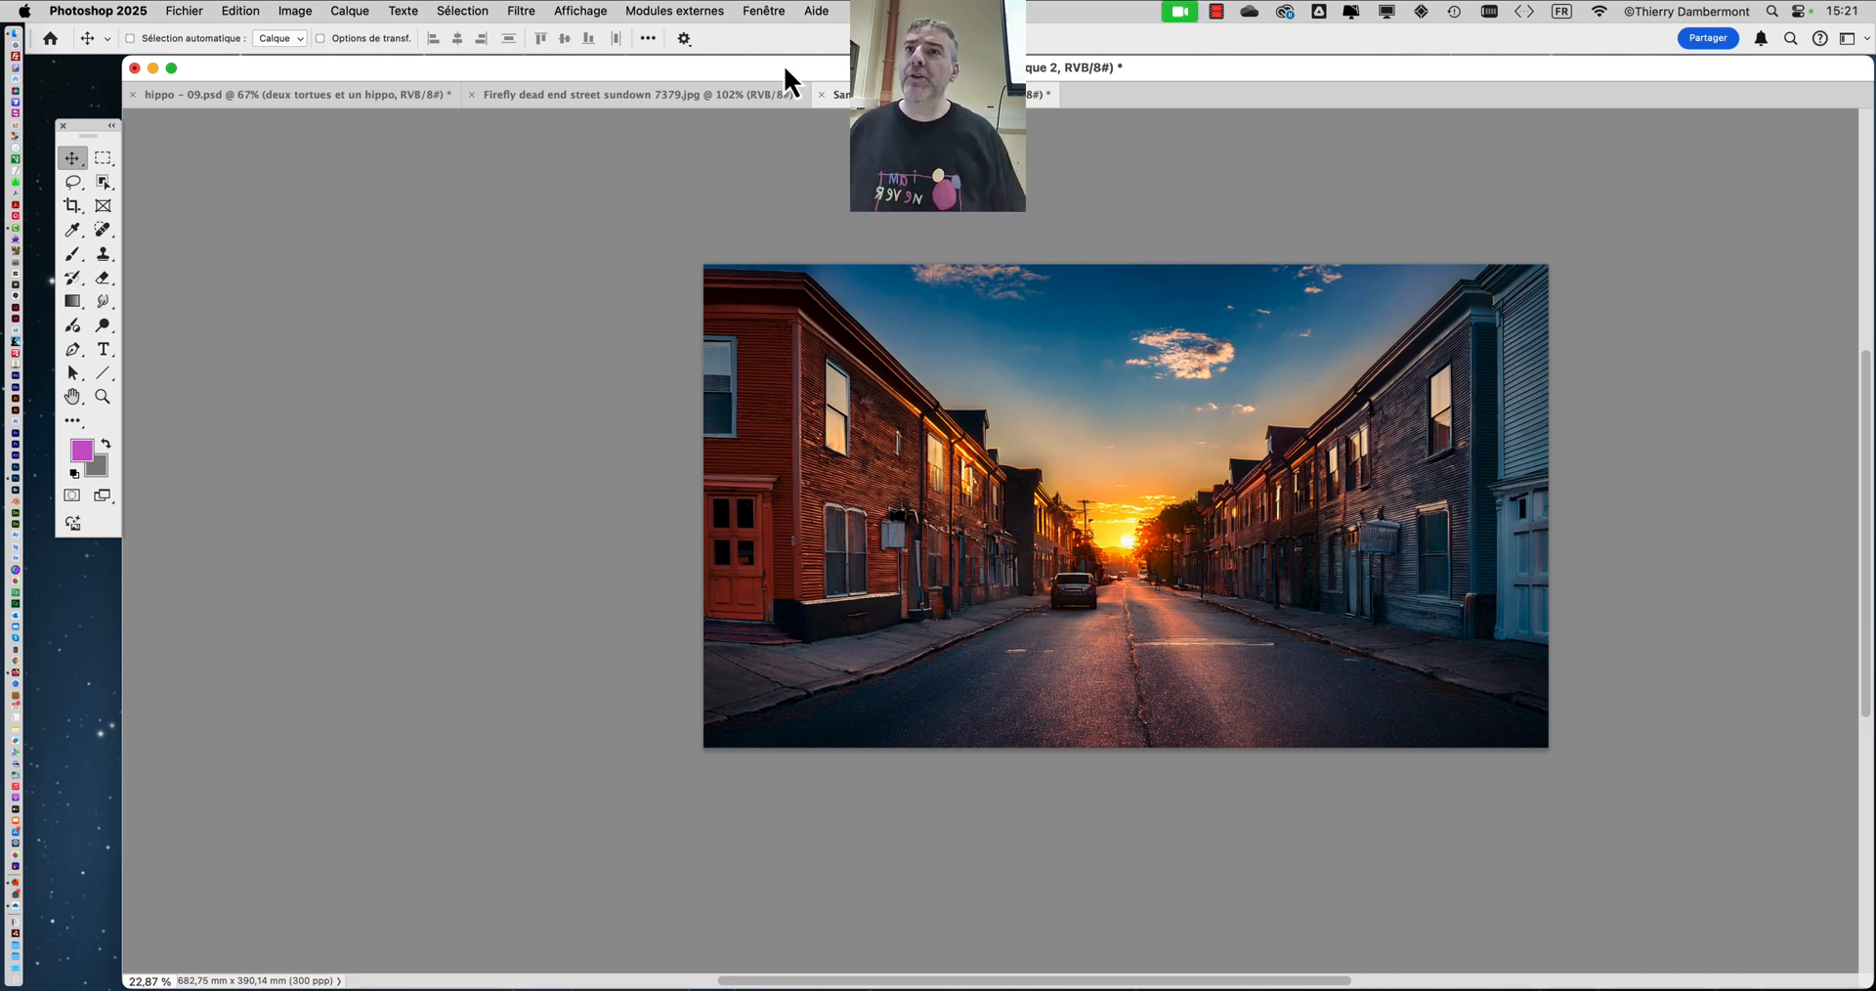
# - Switch to the hippo - 09.psd document and widen its window to show the whole animal group
pyautogui.click(255, 97)
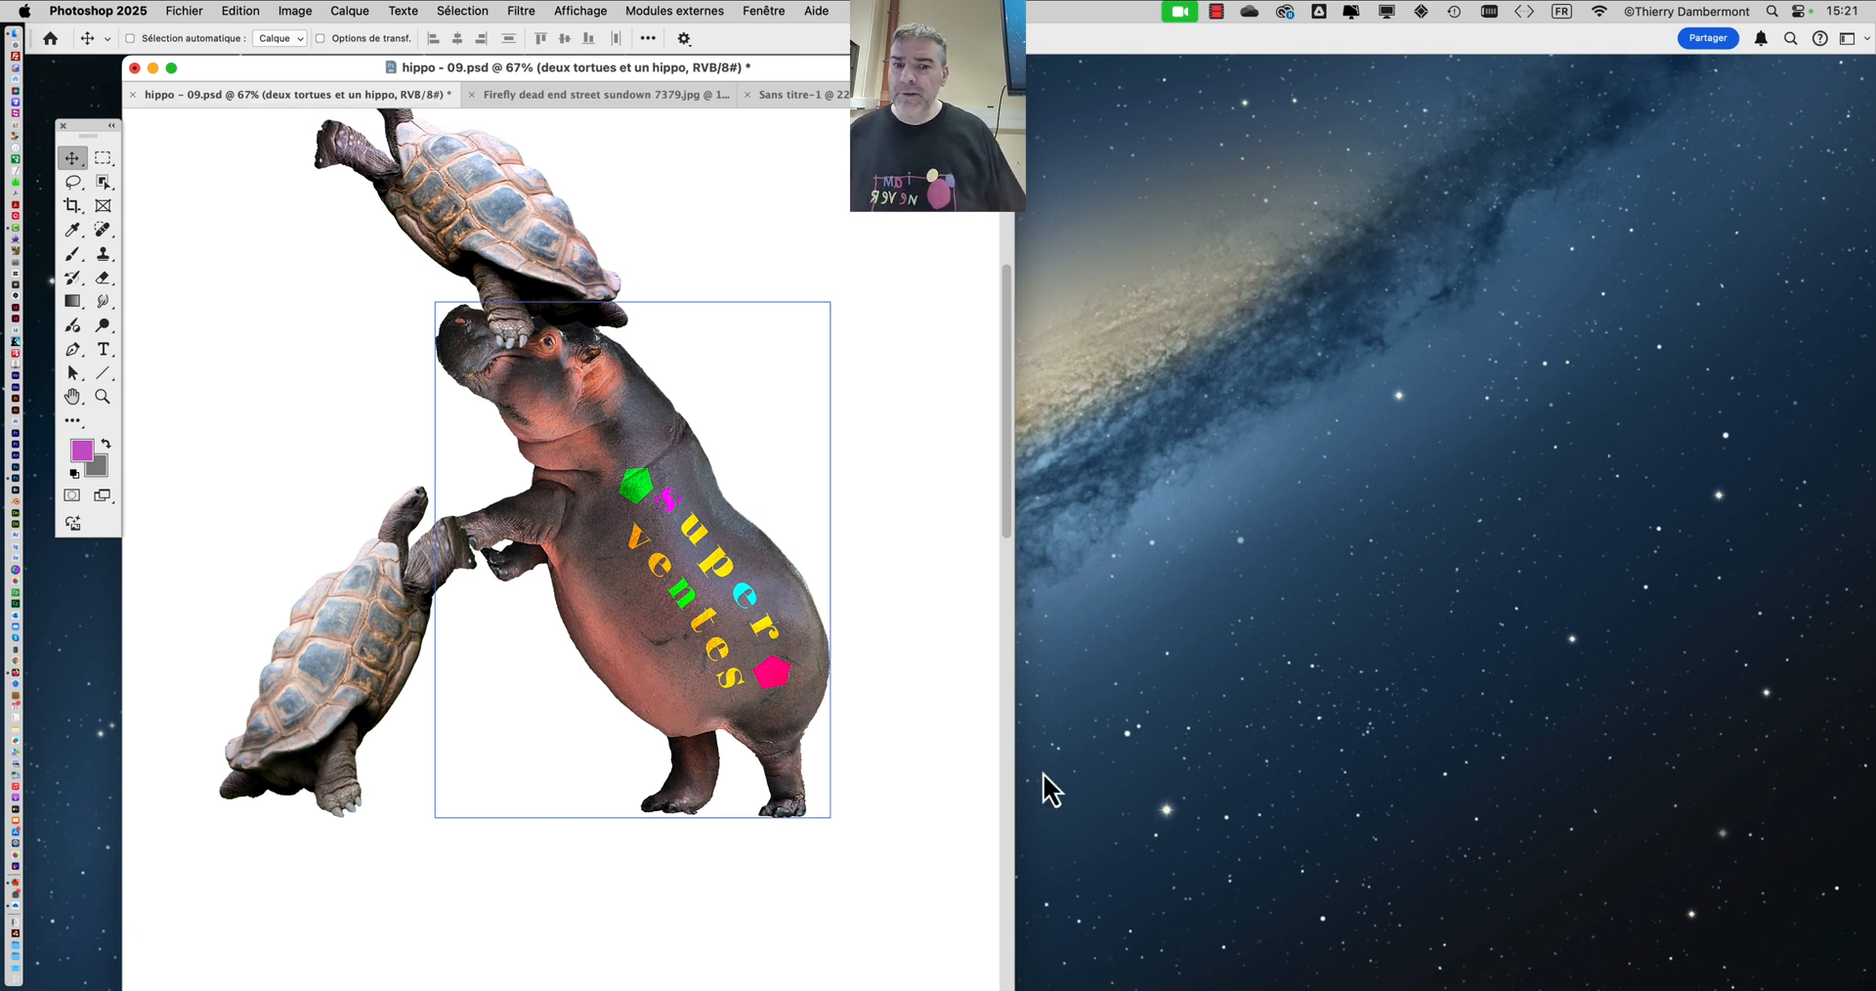
pyautogui.moveTo(1016, 975); pyautogui.dragTo(1320, 934)
pyautogui.scroll(5, 635, 391)
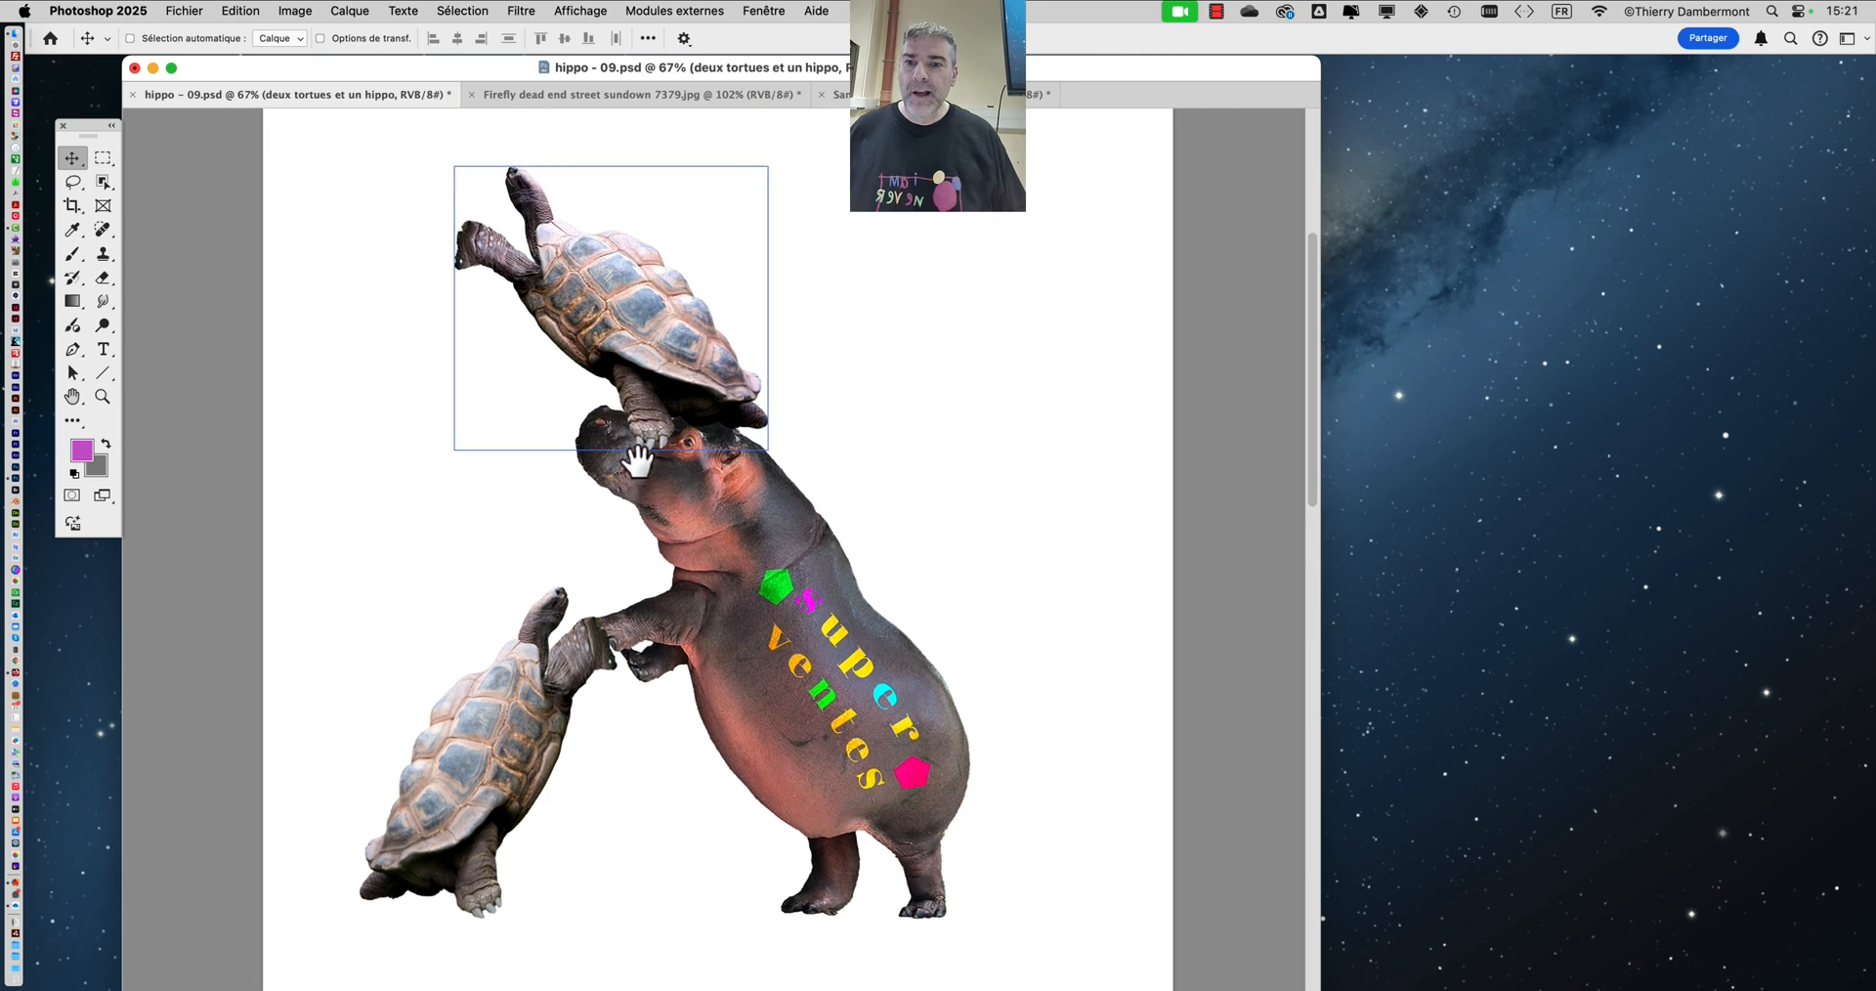
# - Show the Layers panel and place it beside the hippo artwork
pyautogui.click(765, 11)
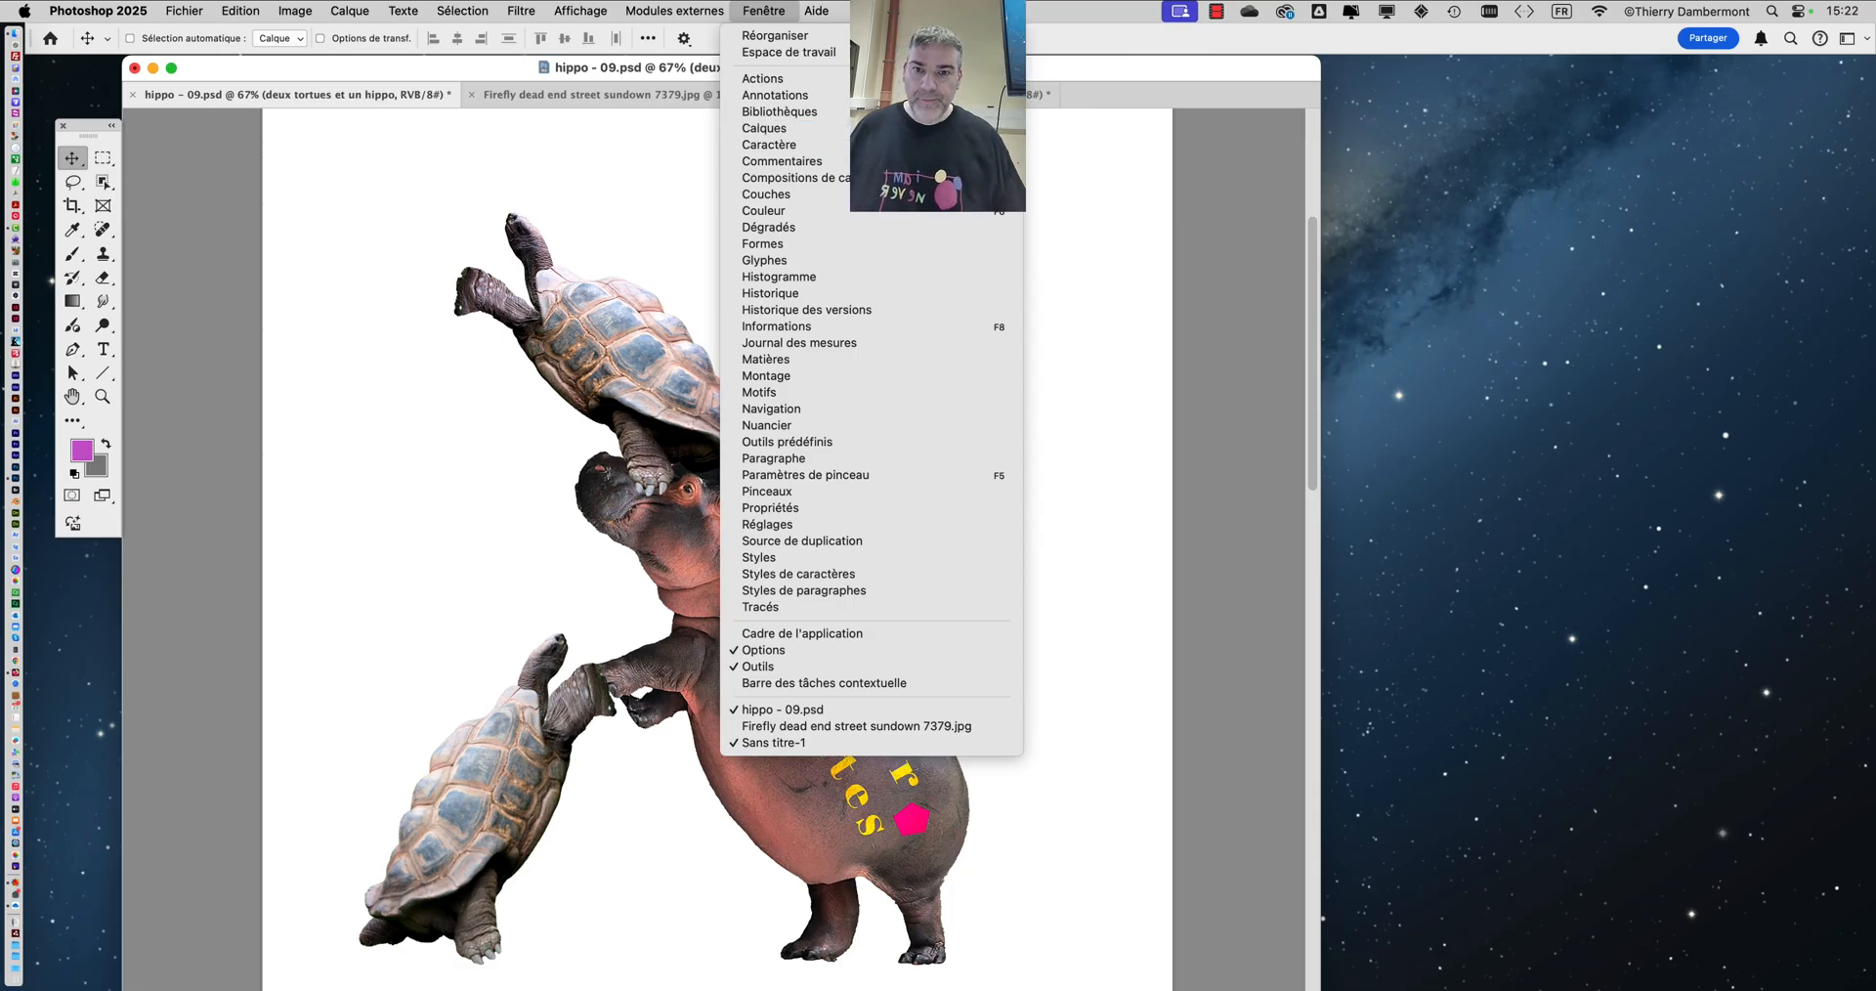
pyautogui.click(938, 131)
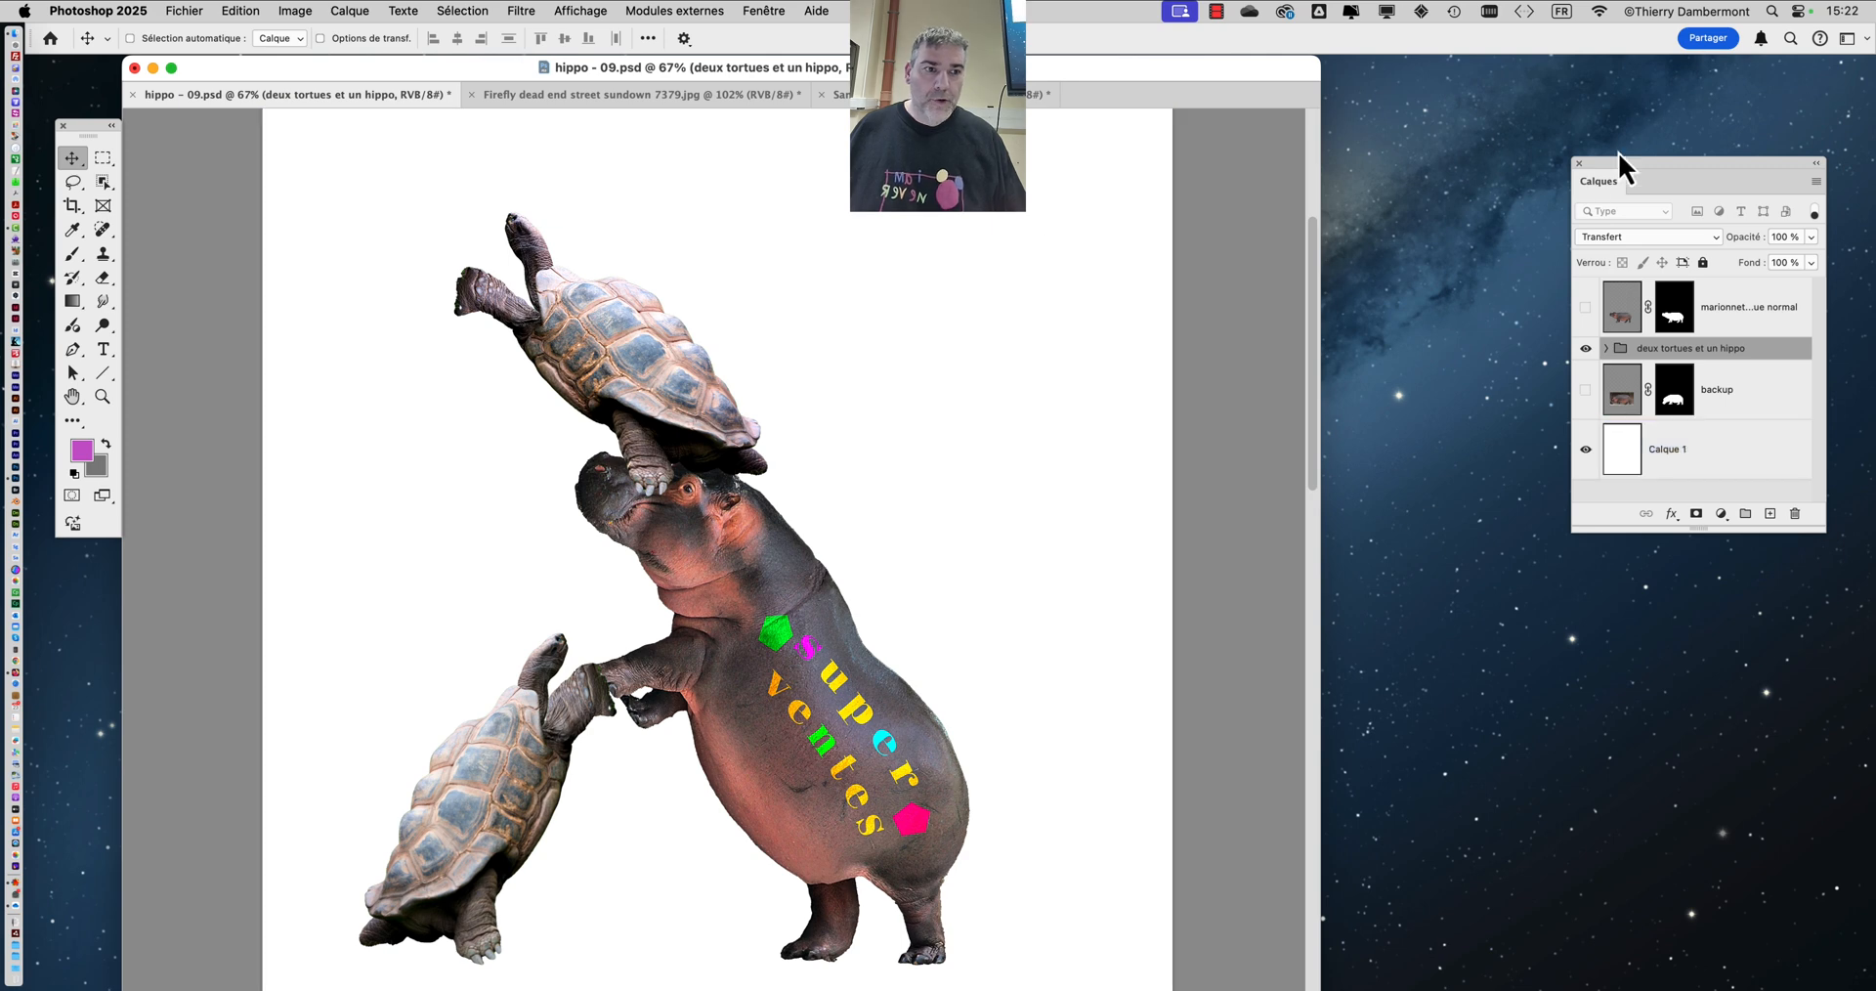
pyautogui.moveTo(1626, 176); pyautogui.dragTo(1360, 149)
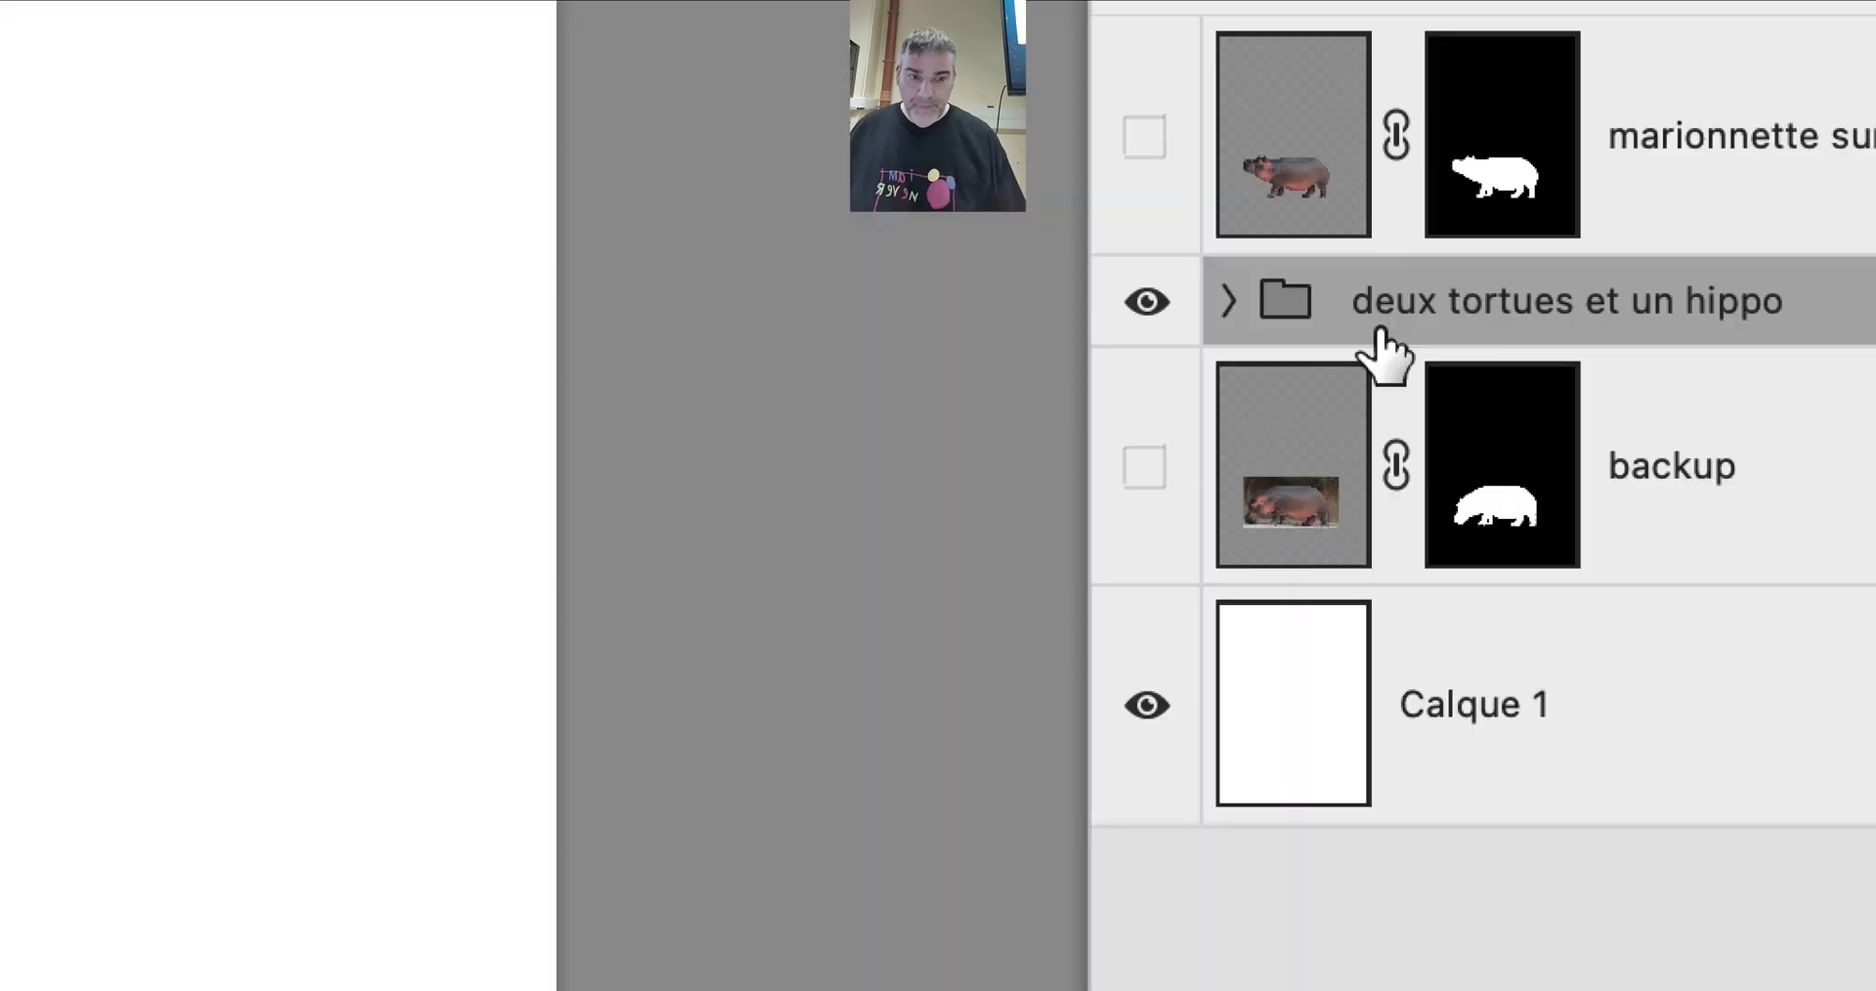
# - Check the tortoise and hippo layers inside the "deux tortues et un hippo" group, leaving the group collapsed
pyautogui.click(1229, 303)
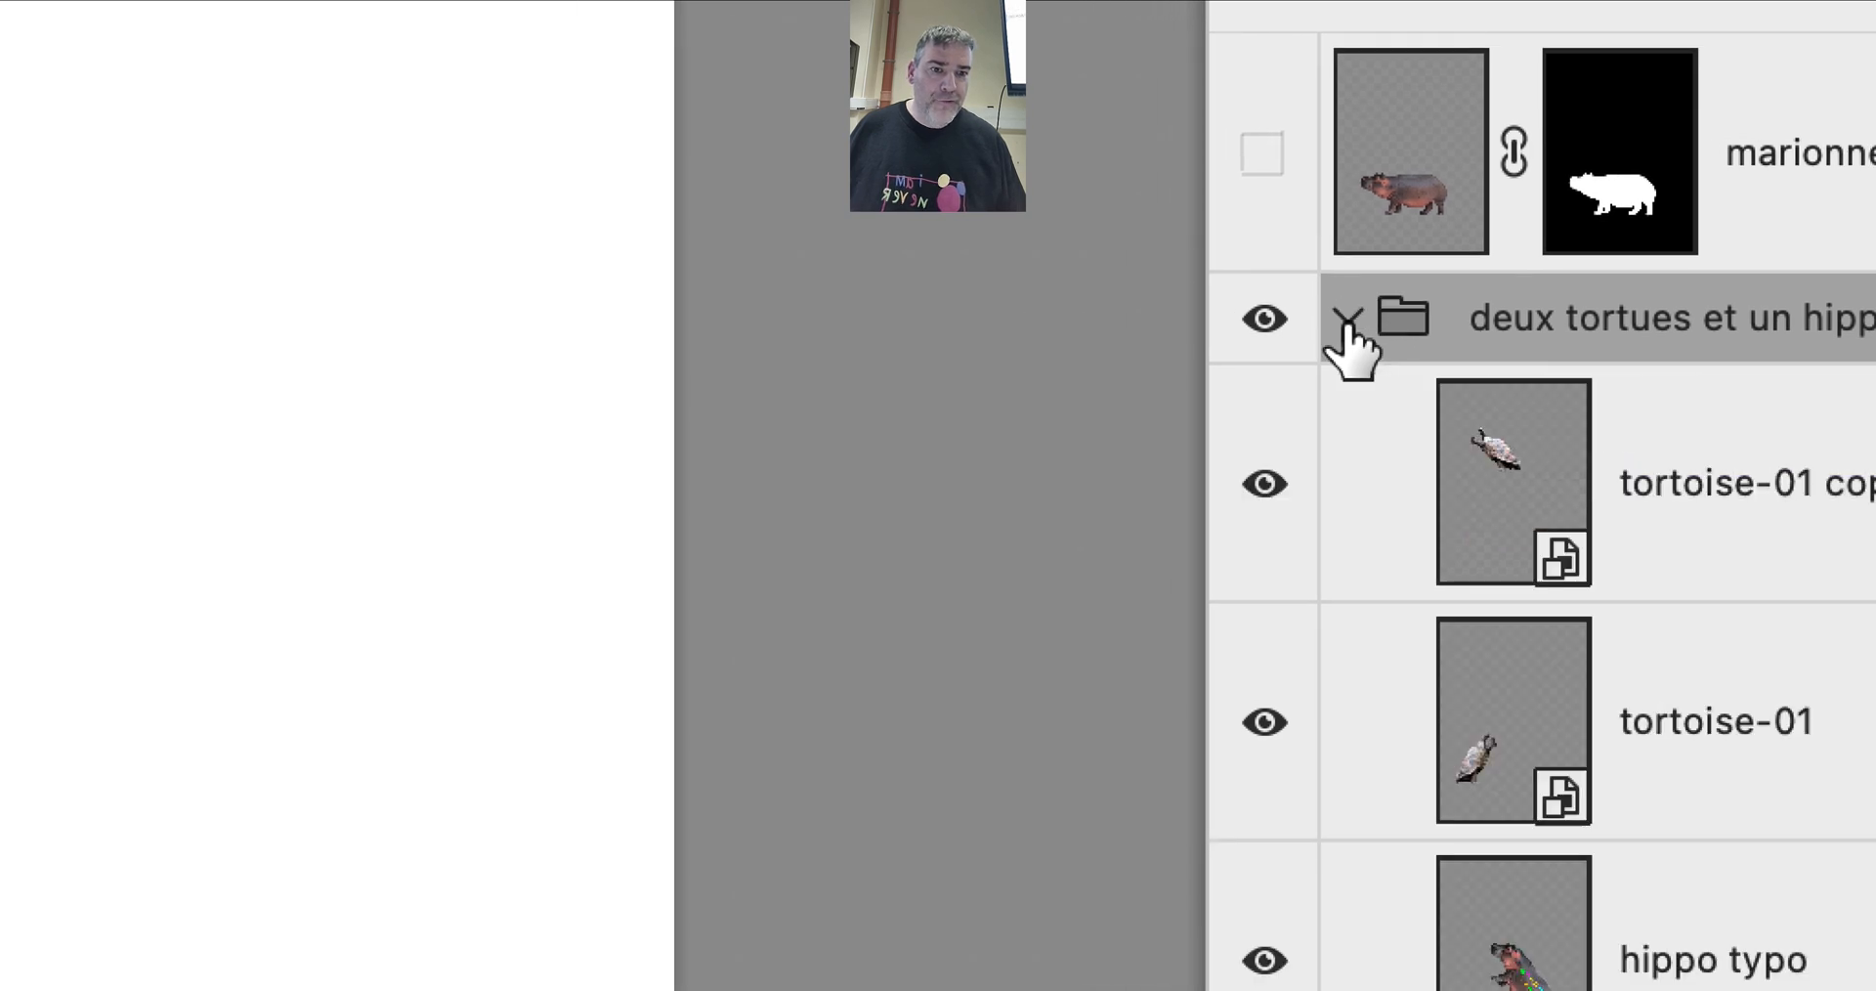
pyautogui.click(1521, 684)
pyautogui.click(1410, 407)
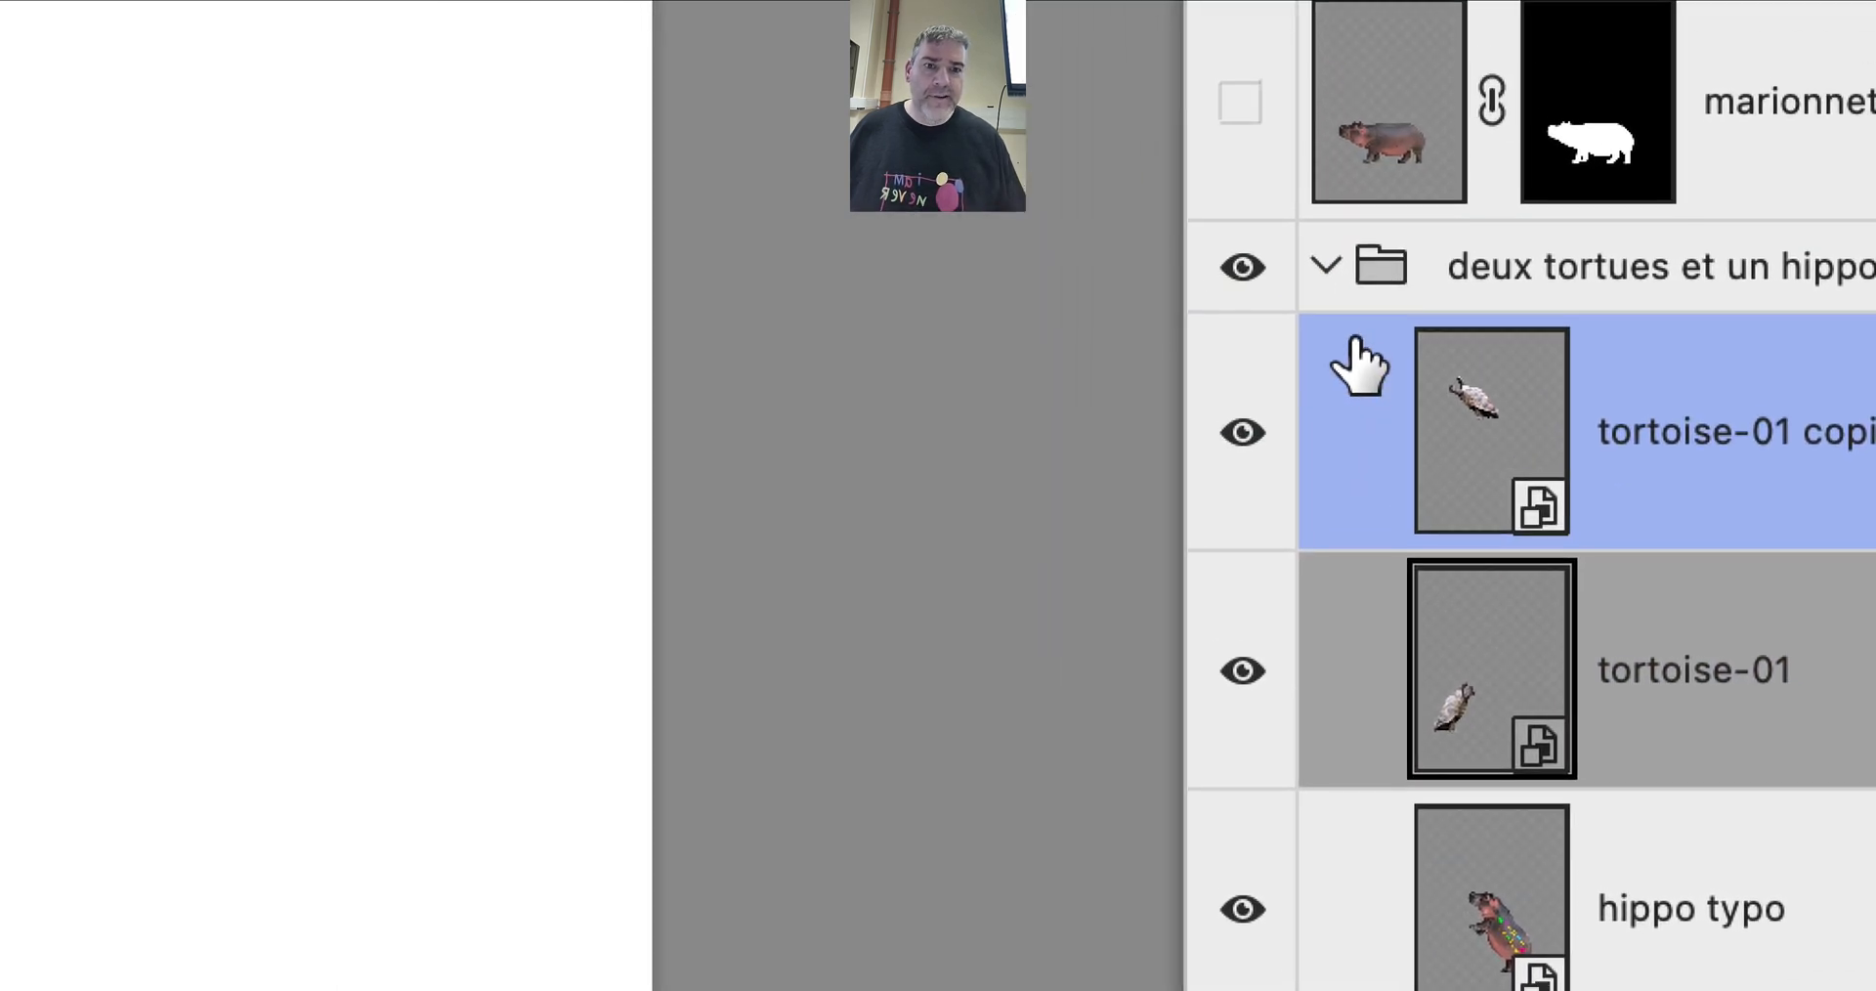
pyautogui.click(1345, 316)
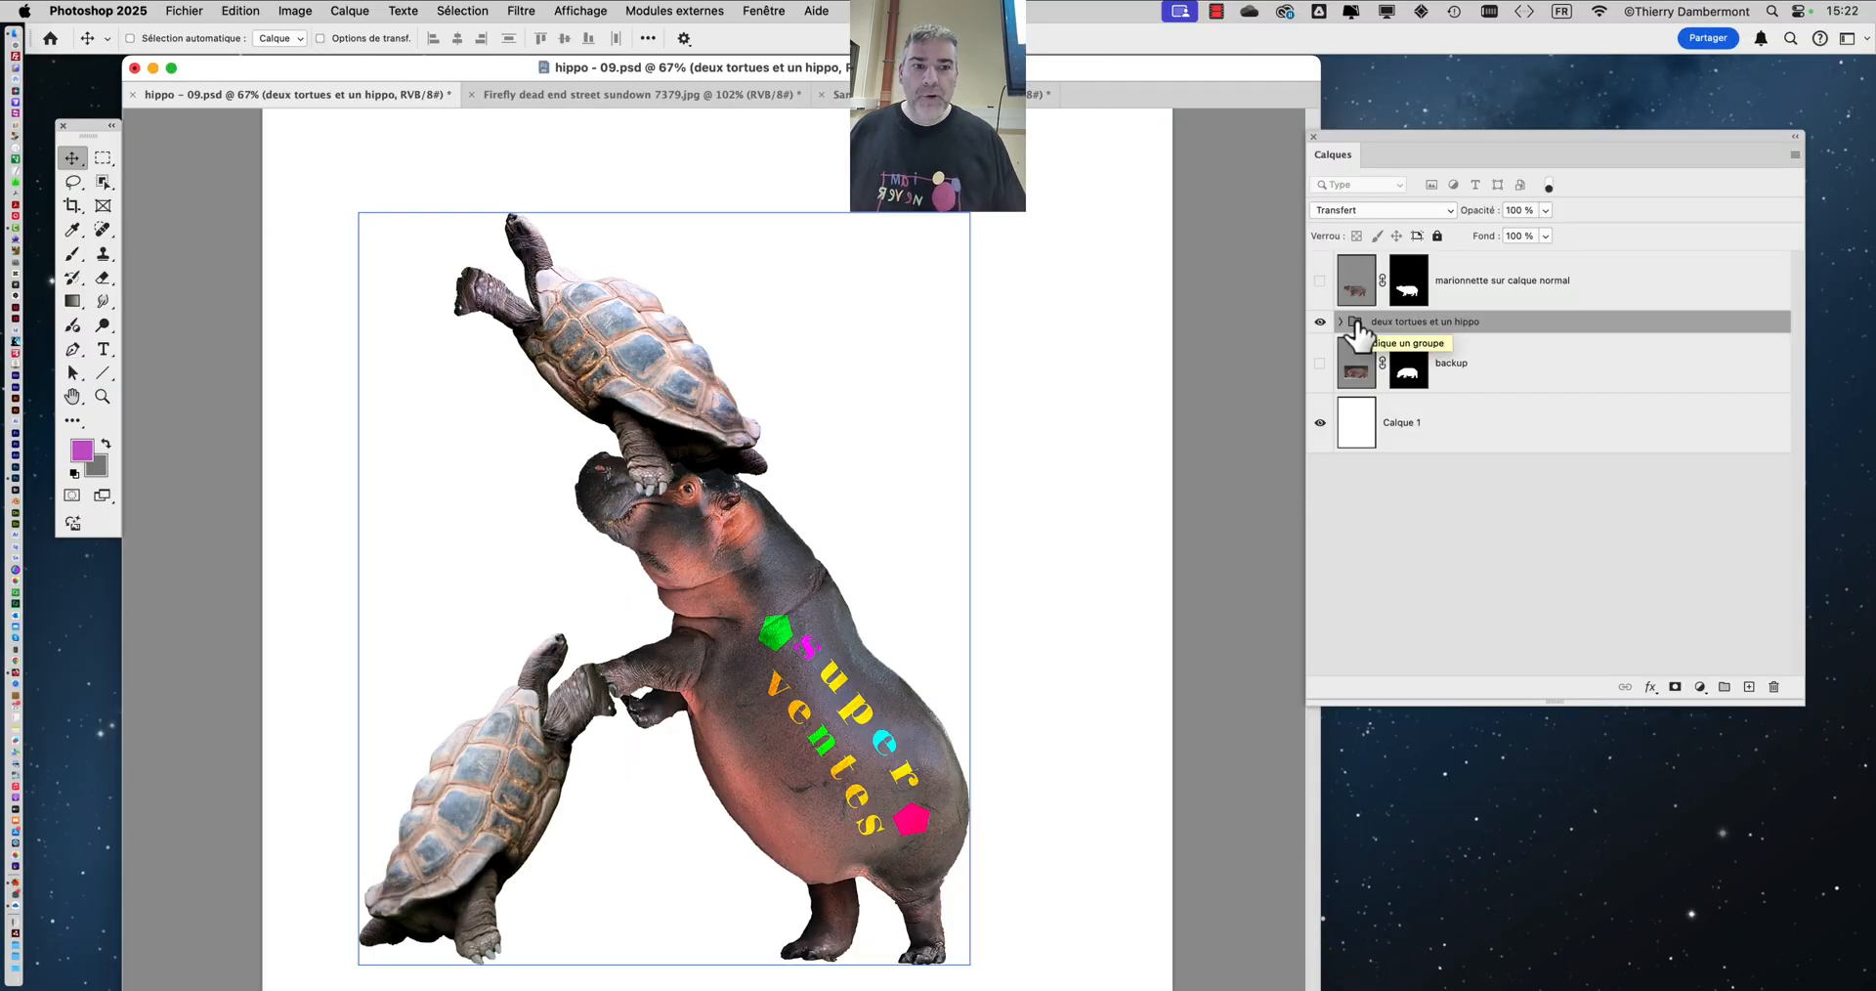
# - Copy the "deux tortues et un hippo" group into the upscaled Sans titre-1 document and place it mid-road, clear of the Layers panel
pyautogui.moveTo(1357, 328); pyautogui.dragTo(1057, 378)
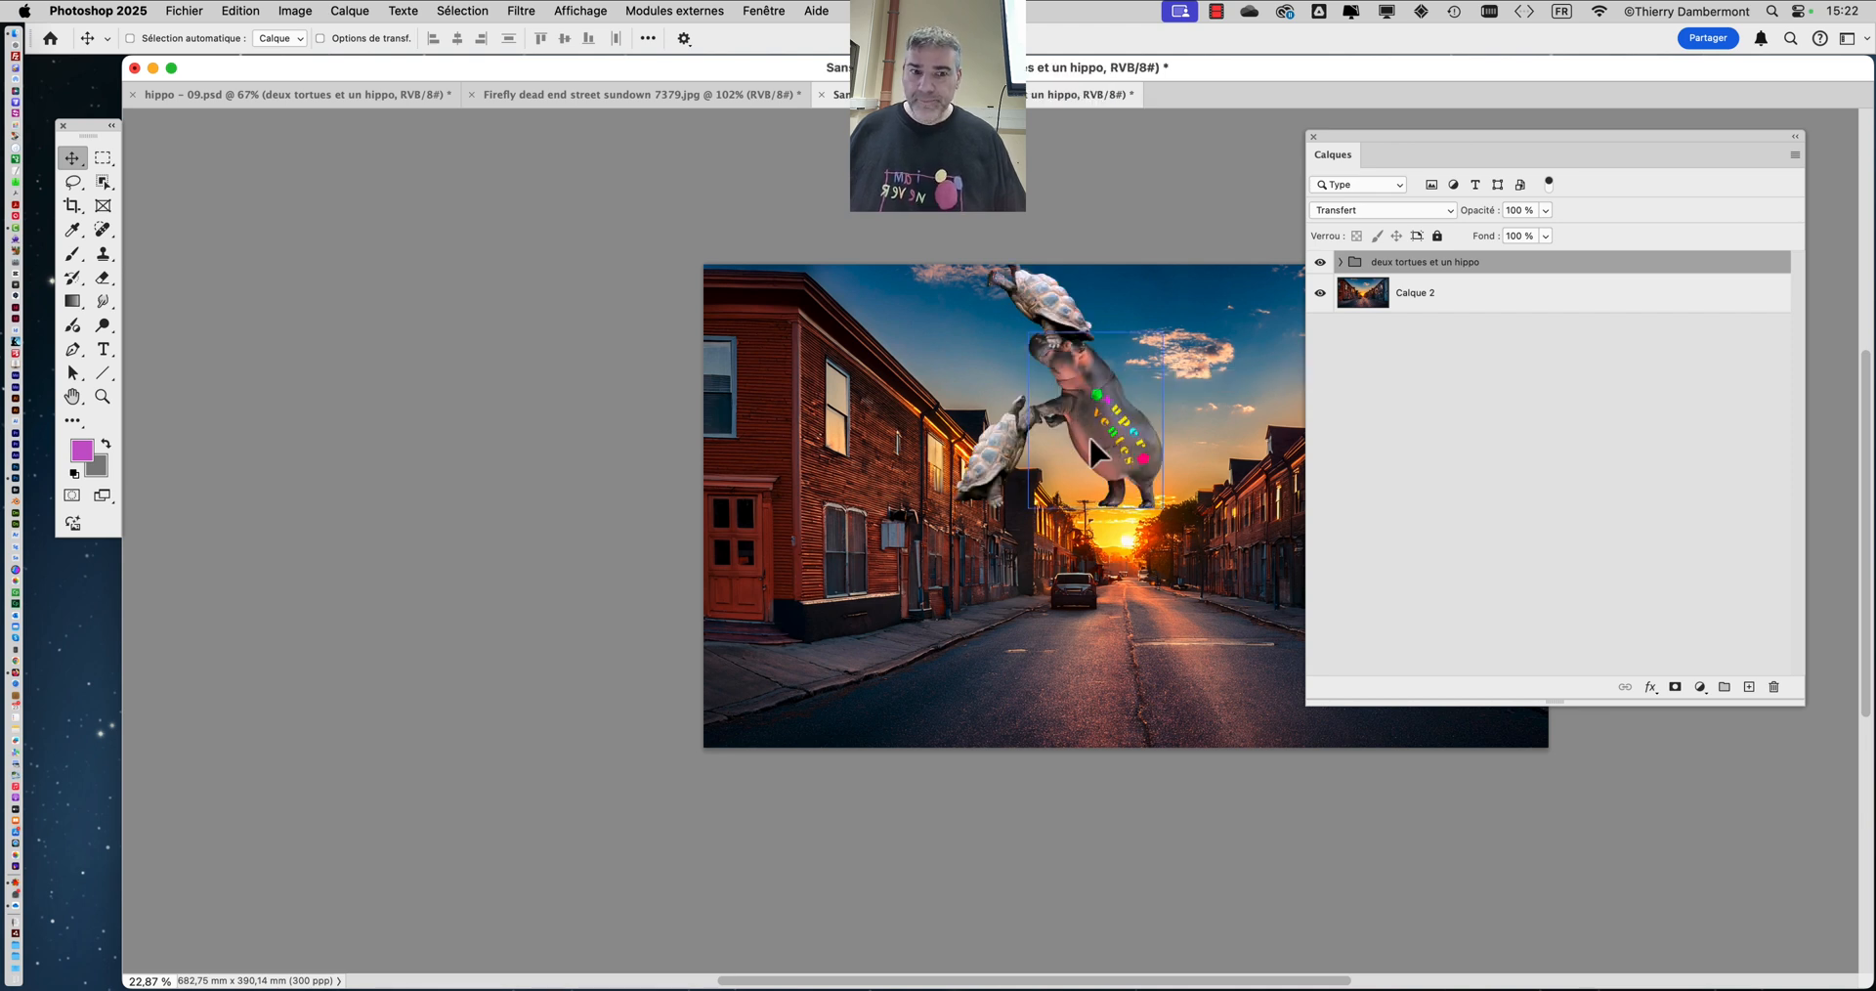
pyautogui.moveTo(1094, 451); pyautogui.dragTo(1147, 603)
pyautogui.moveTo(1358, 148); pyautogui.dragTo(1641, 182)
# - Examine the pixel detail around the hippo's eye in the combined street document
pyautogui.hscroll(5, 817, 469)
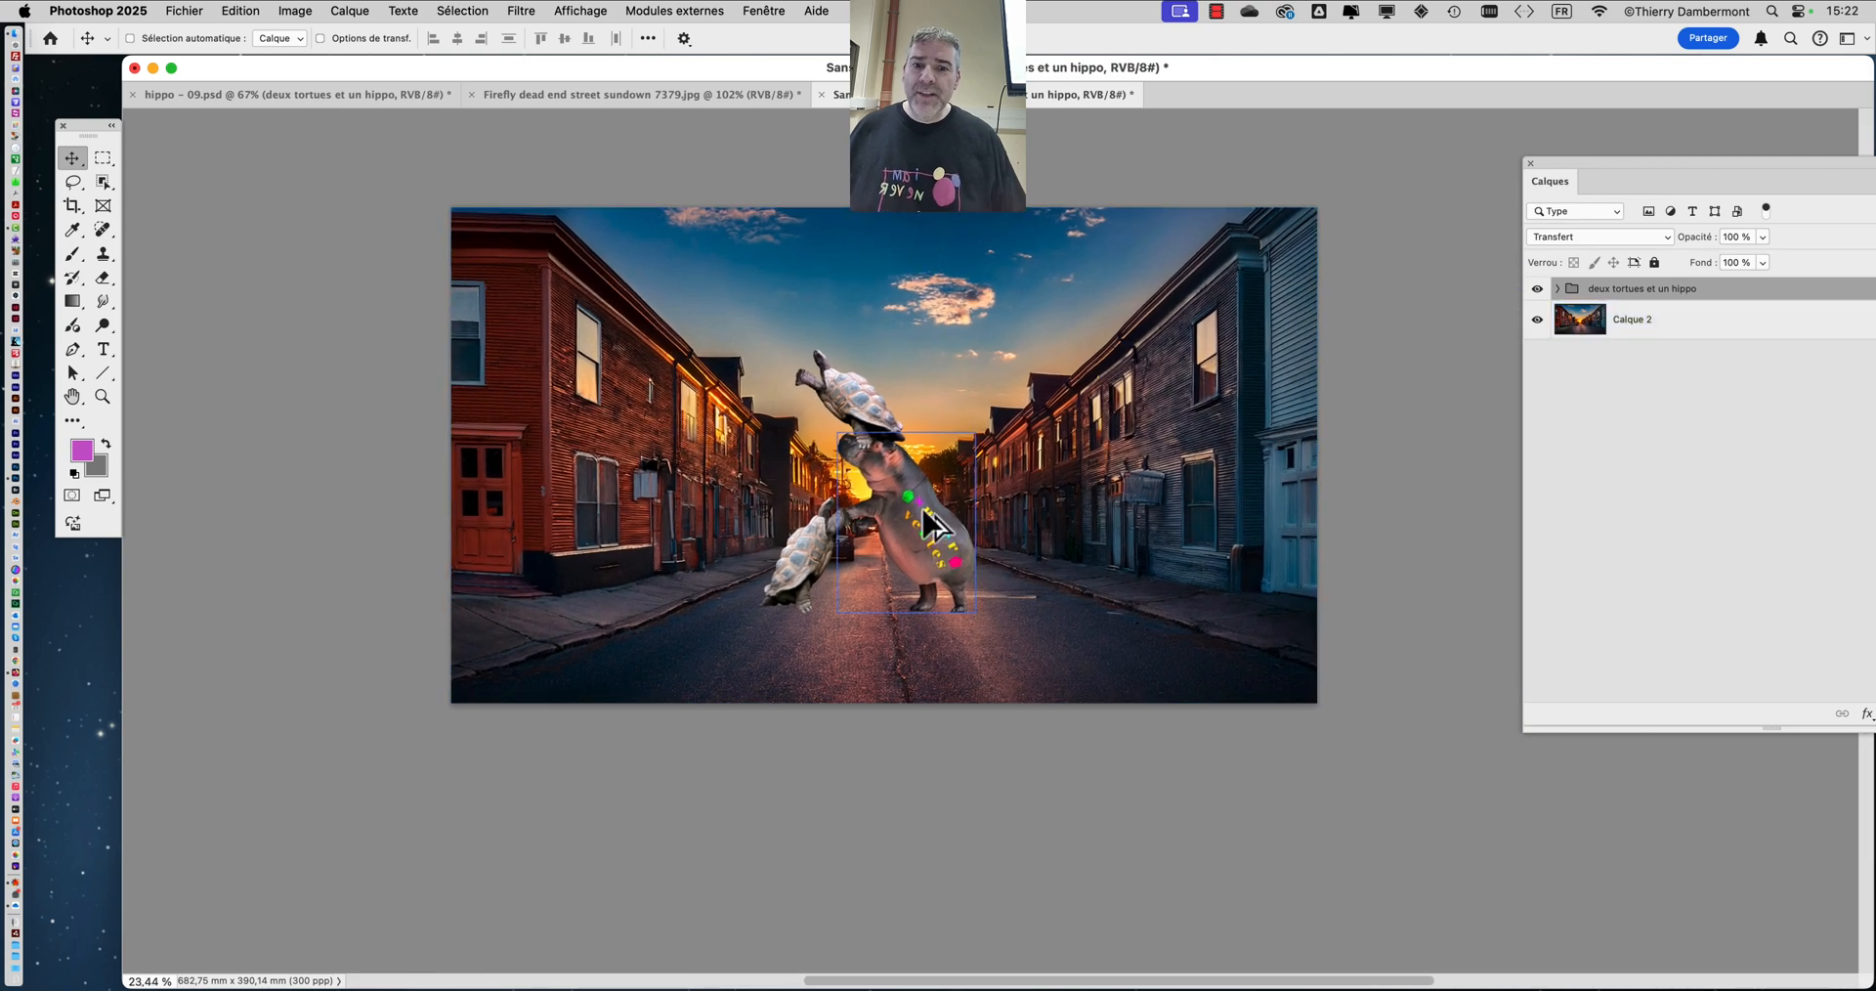
pyautogui.scroll(10, 931, 525)
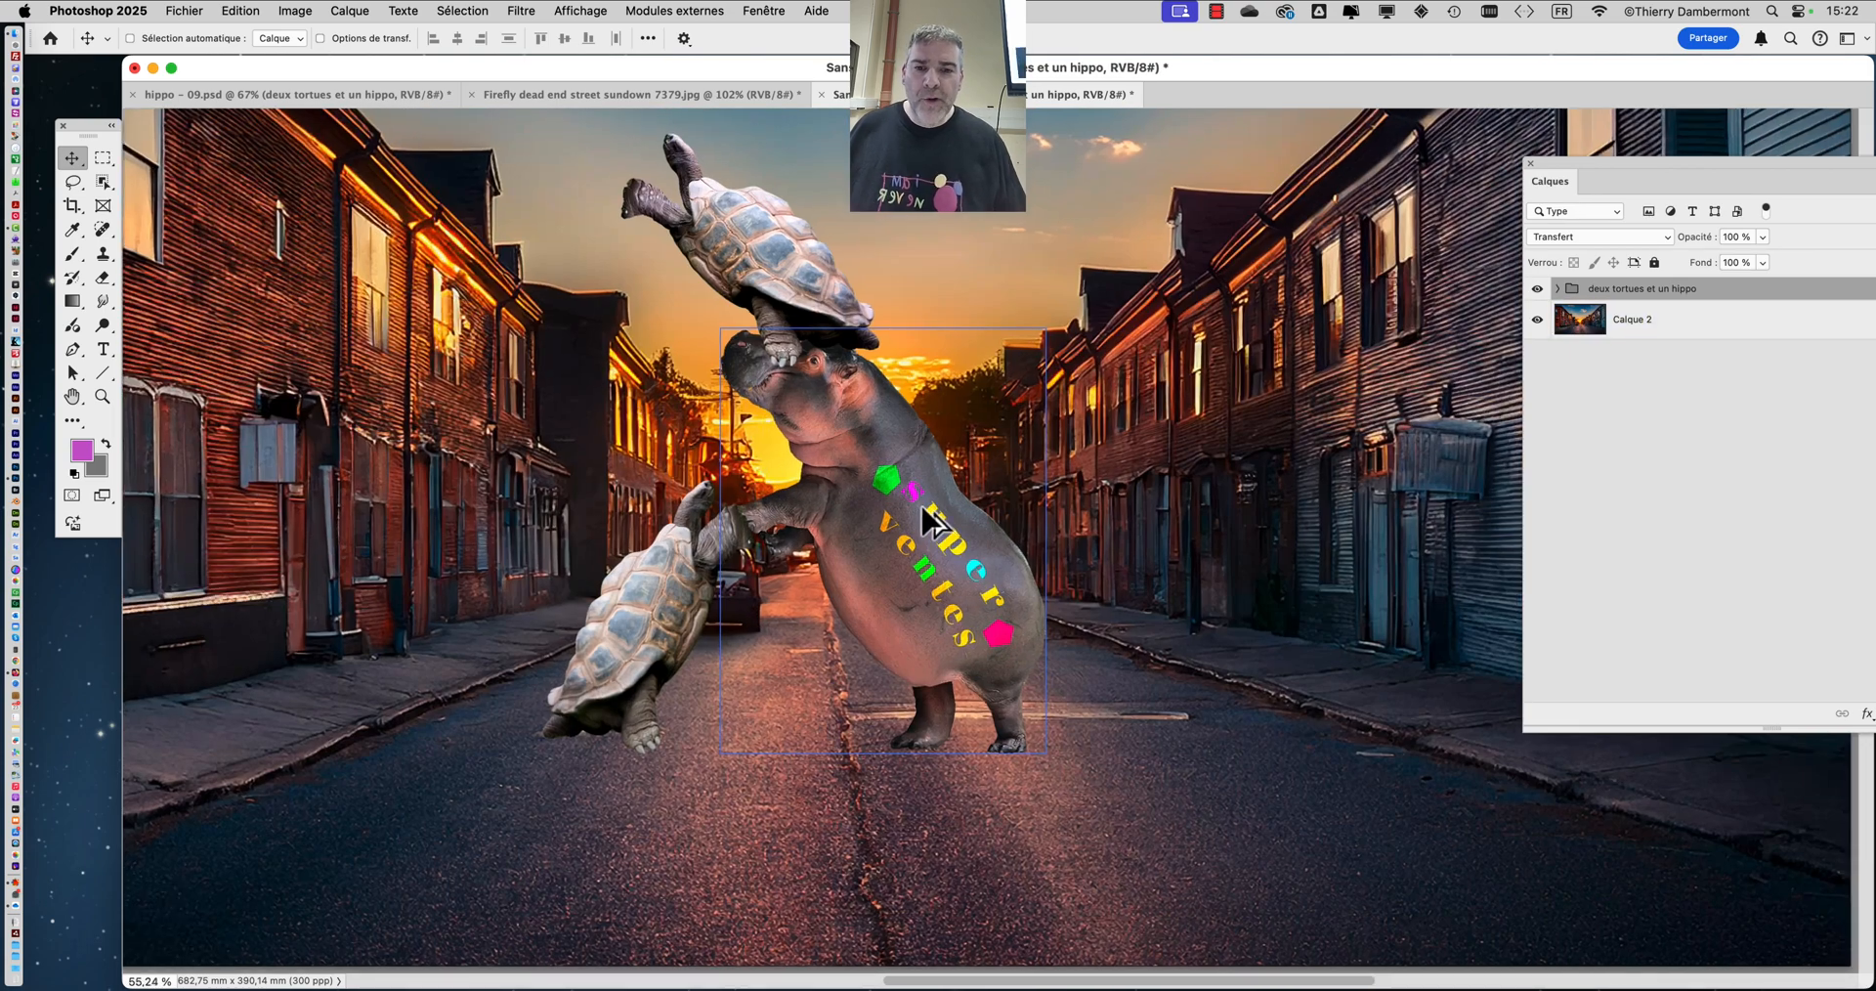
pyautogui.scroll(15, 811, 370)
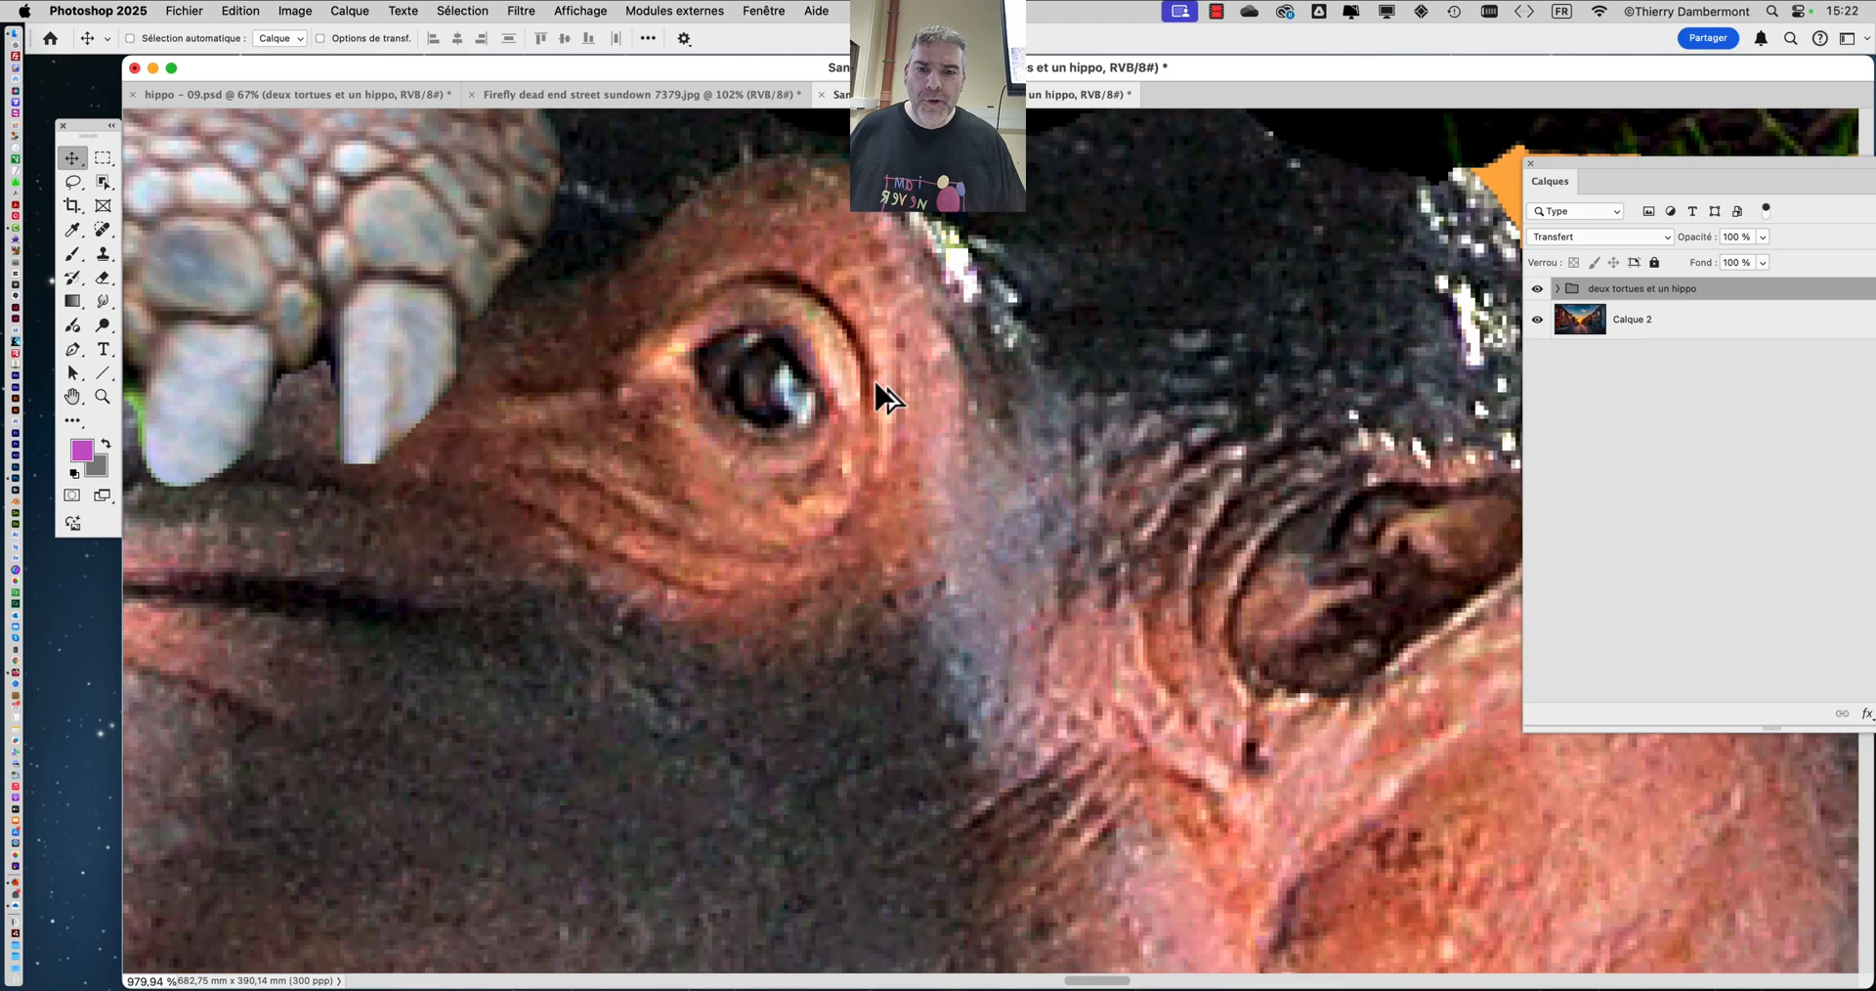
# - Shift the tortoises-and-hippo group slightly along the road in the combined street document
pyautogui.scroll(-5, 876, 386)
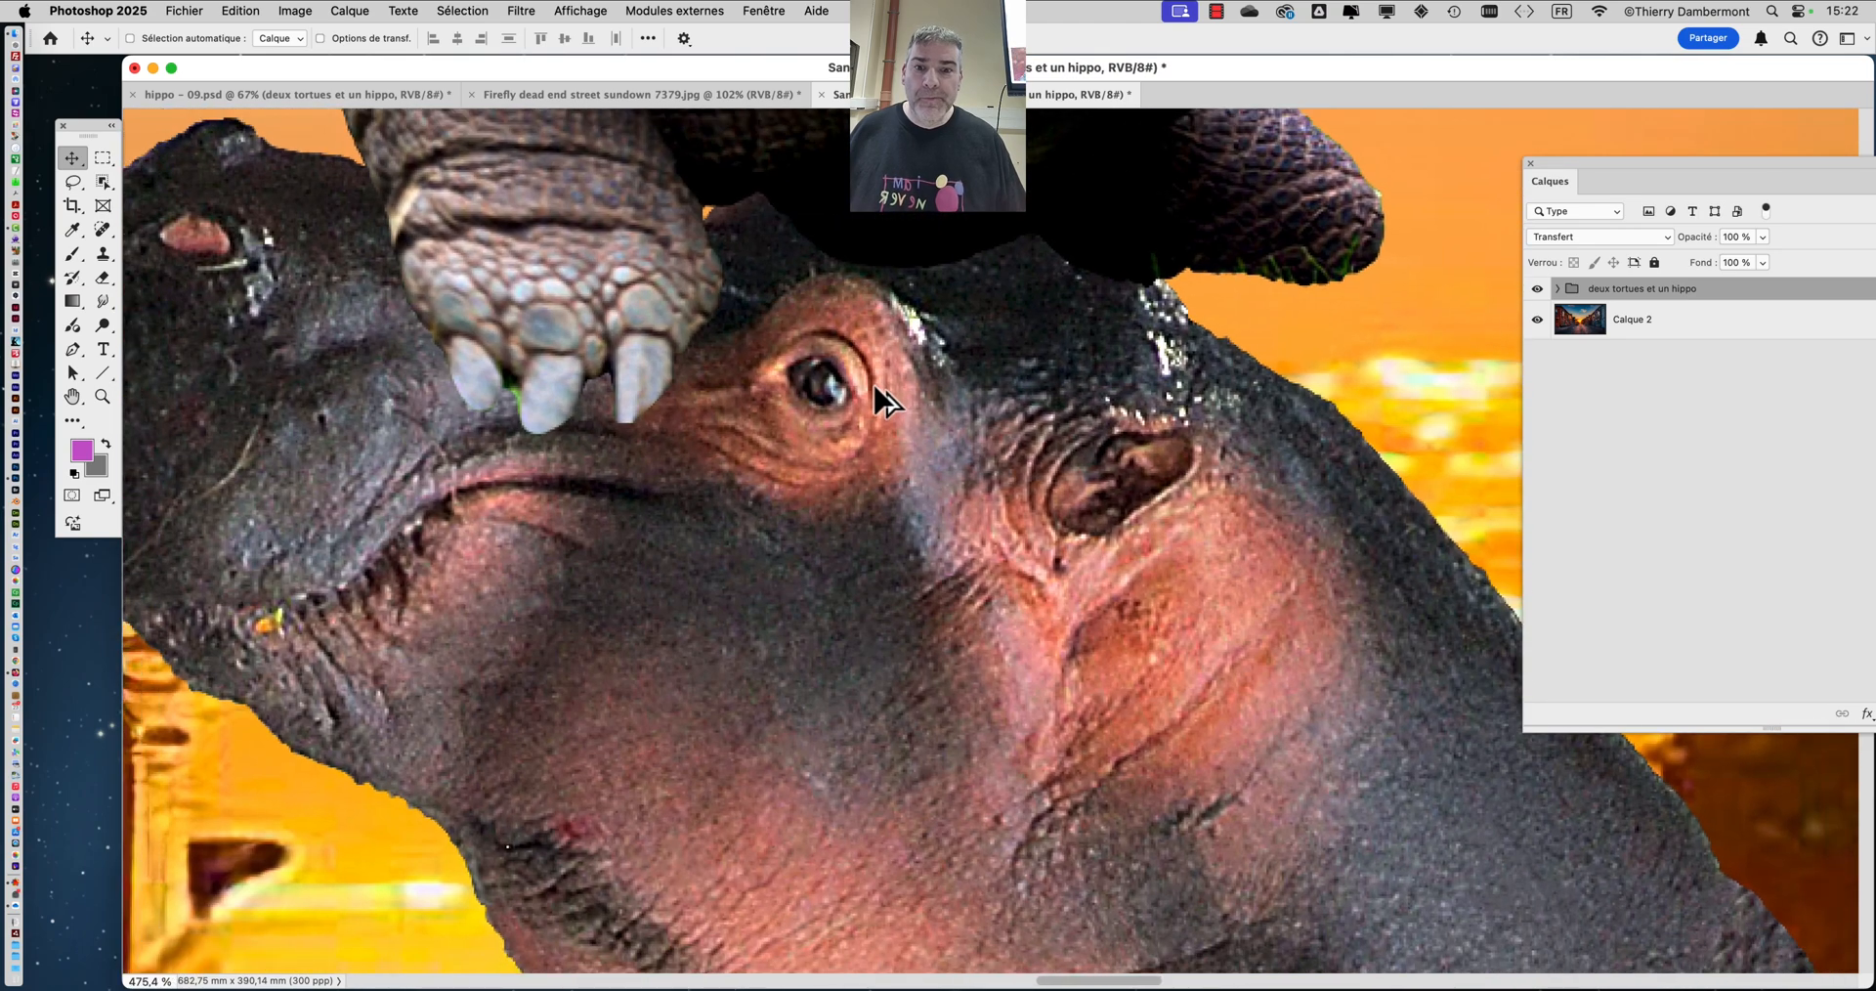
pyautogui.scroll(-15, 877, 386)
pyautogui.moveTo(900, 493); pyautogui.dragTo(986, 500)
pyautogui.keyDown('super'); pyautogui.click(1163, 533); pyautogui.keyUp('super')
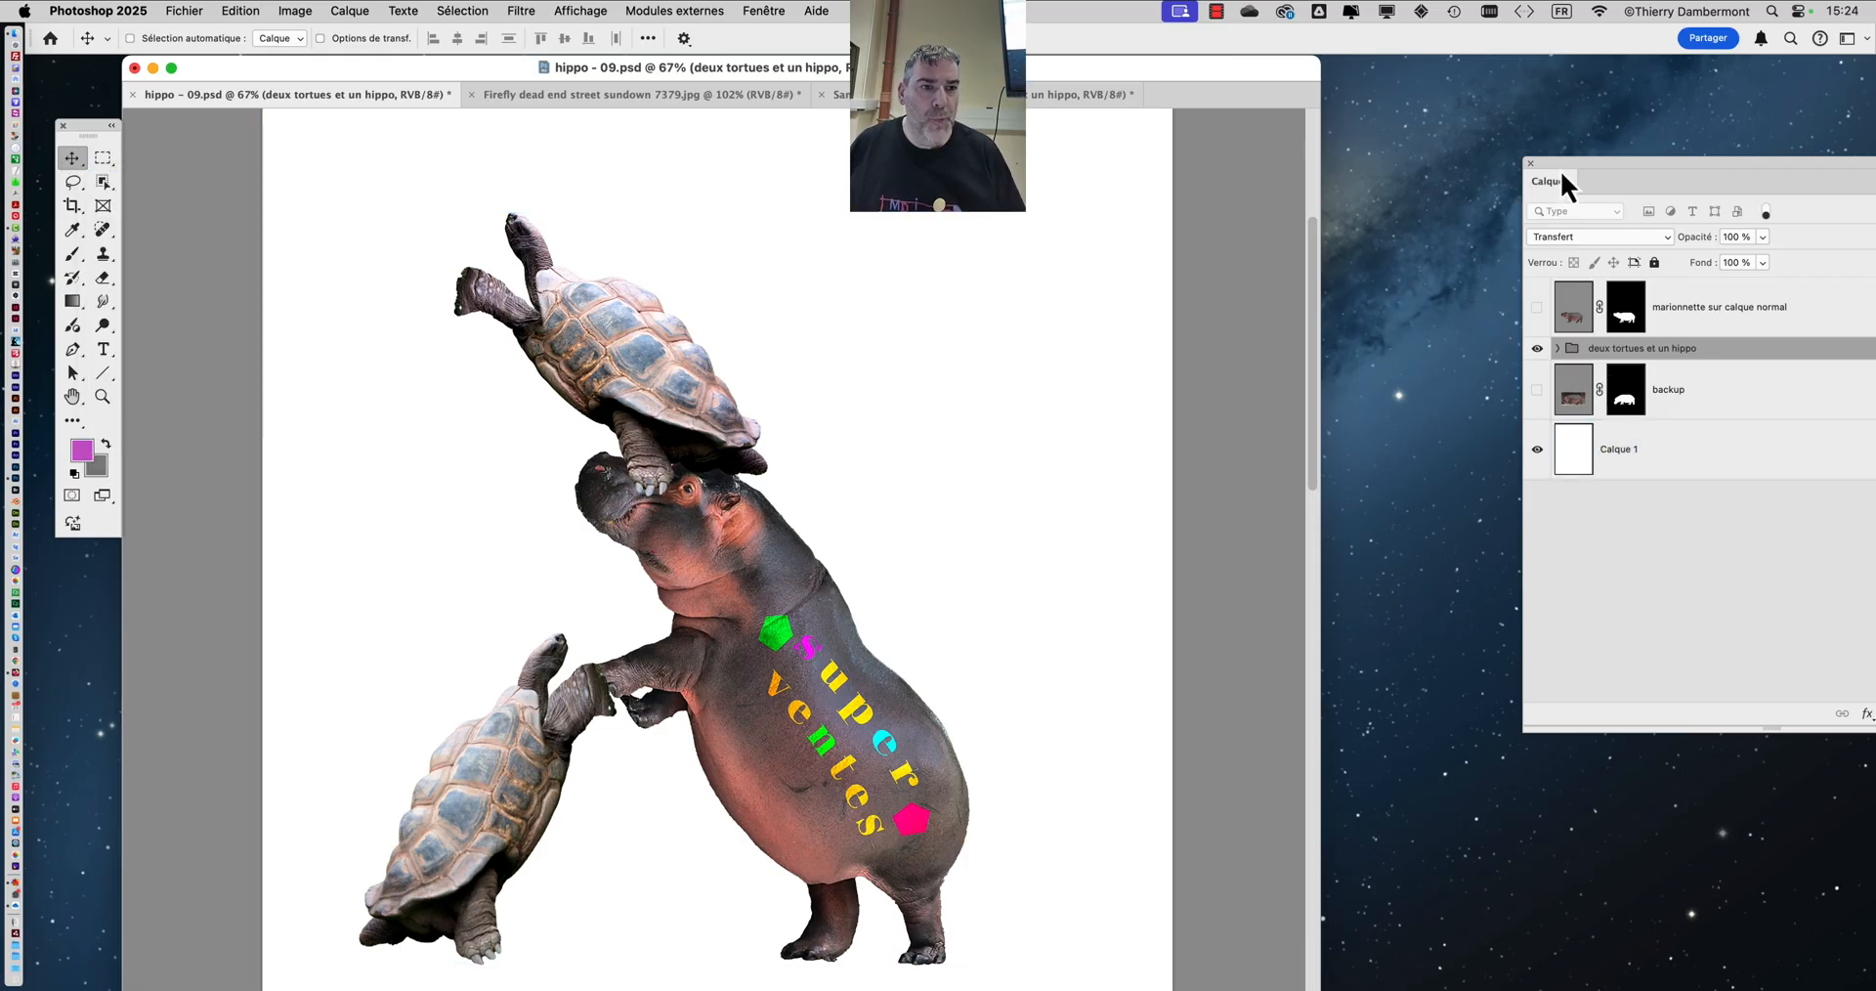
# - Move the Layers panel closer to the hippo artwork and make sure the Move tool's Auto-Select is off in both documents
pyautogui.moveTo(1561, 166); pyautogui.dragTo(1273, 185)
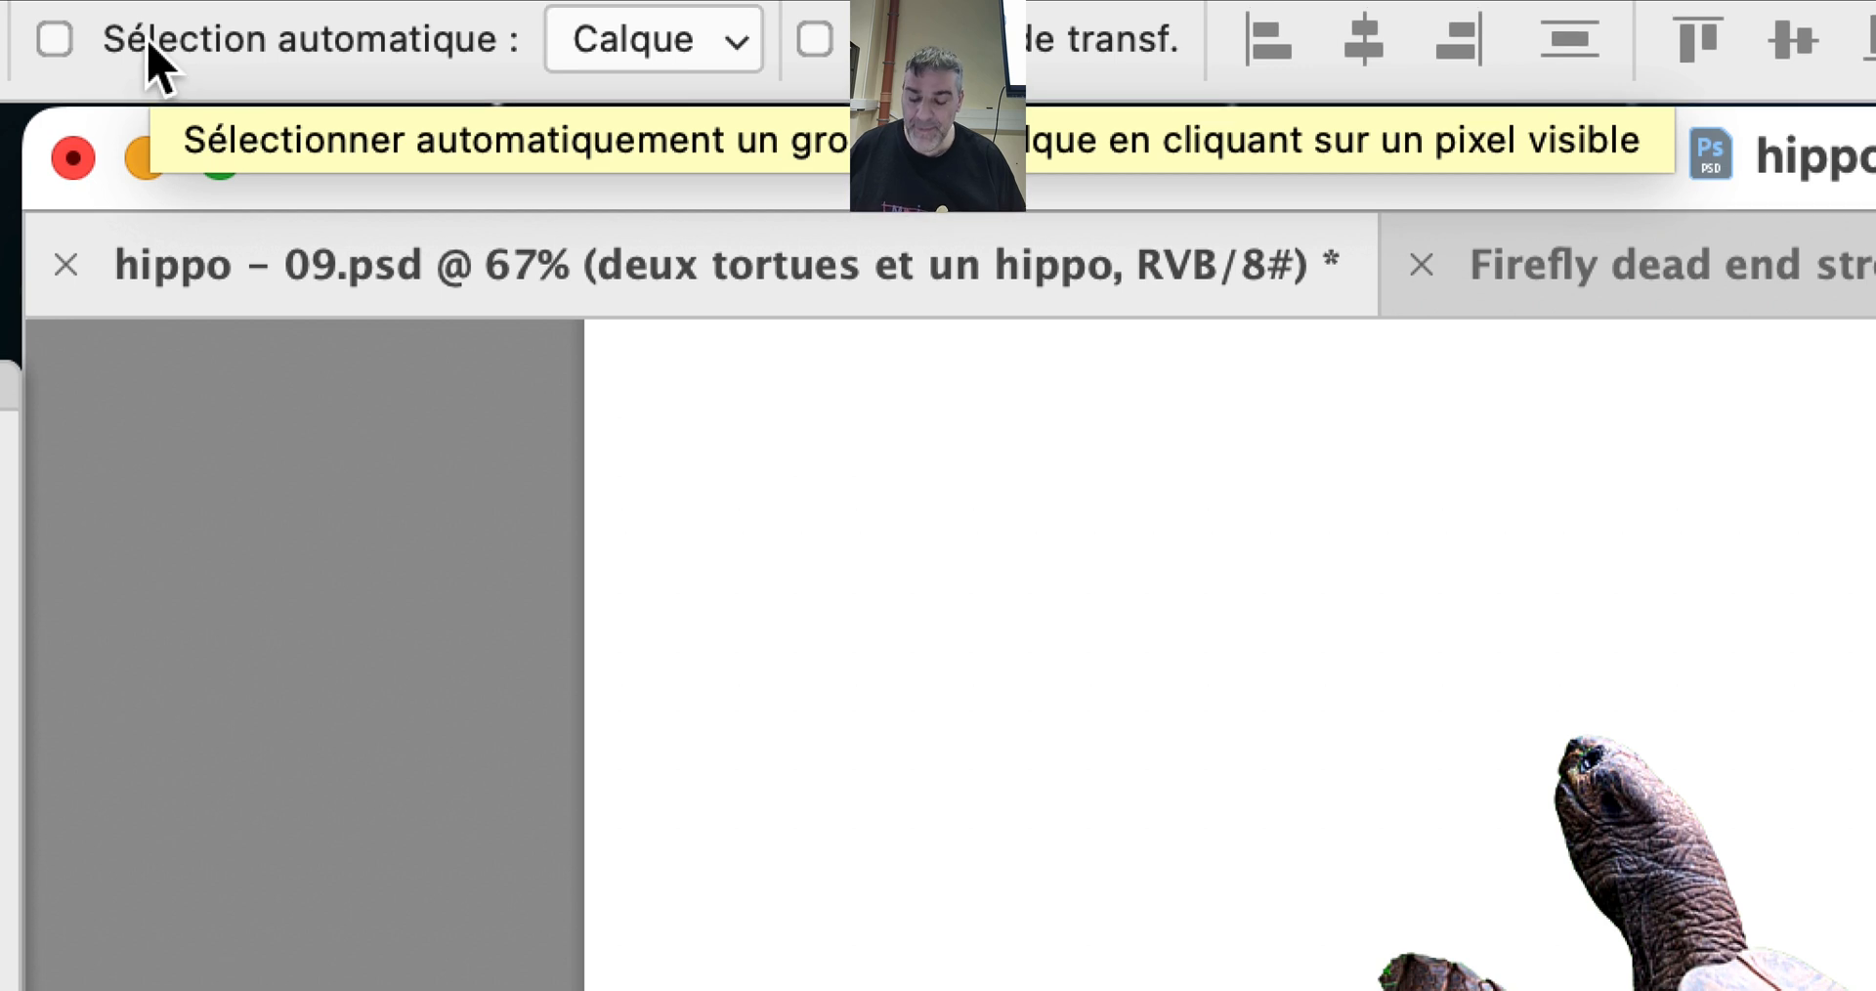
pyautogui.click(149, 44)
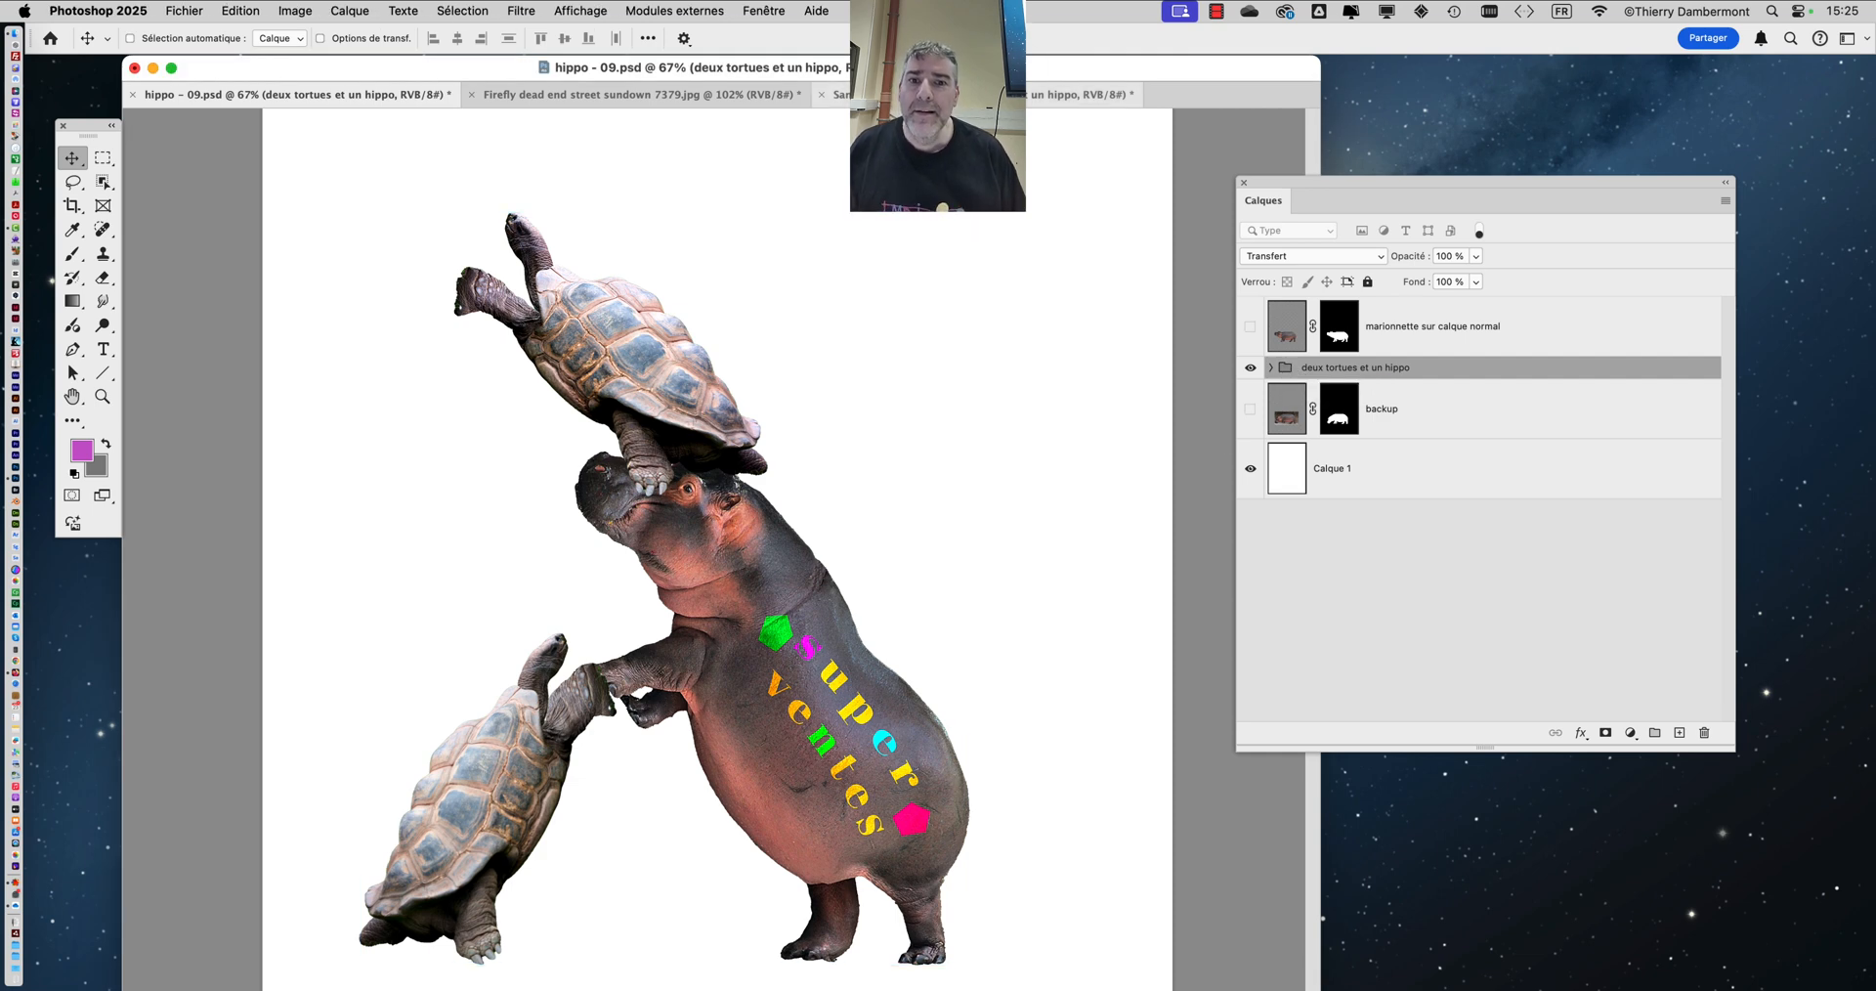
pyautogui.click(909, 95)
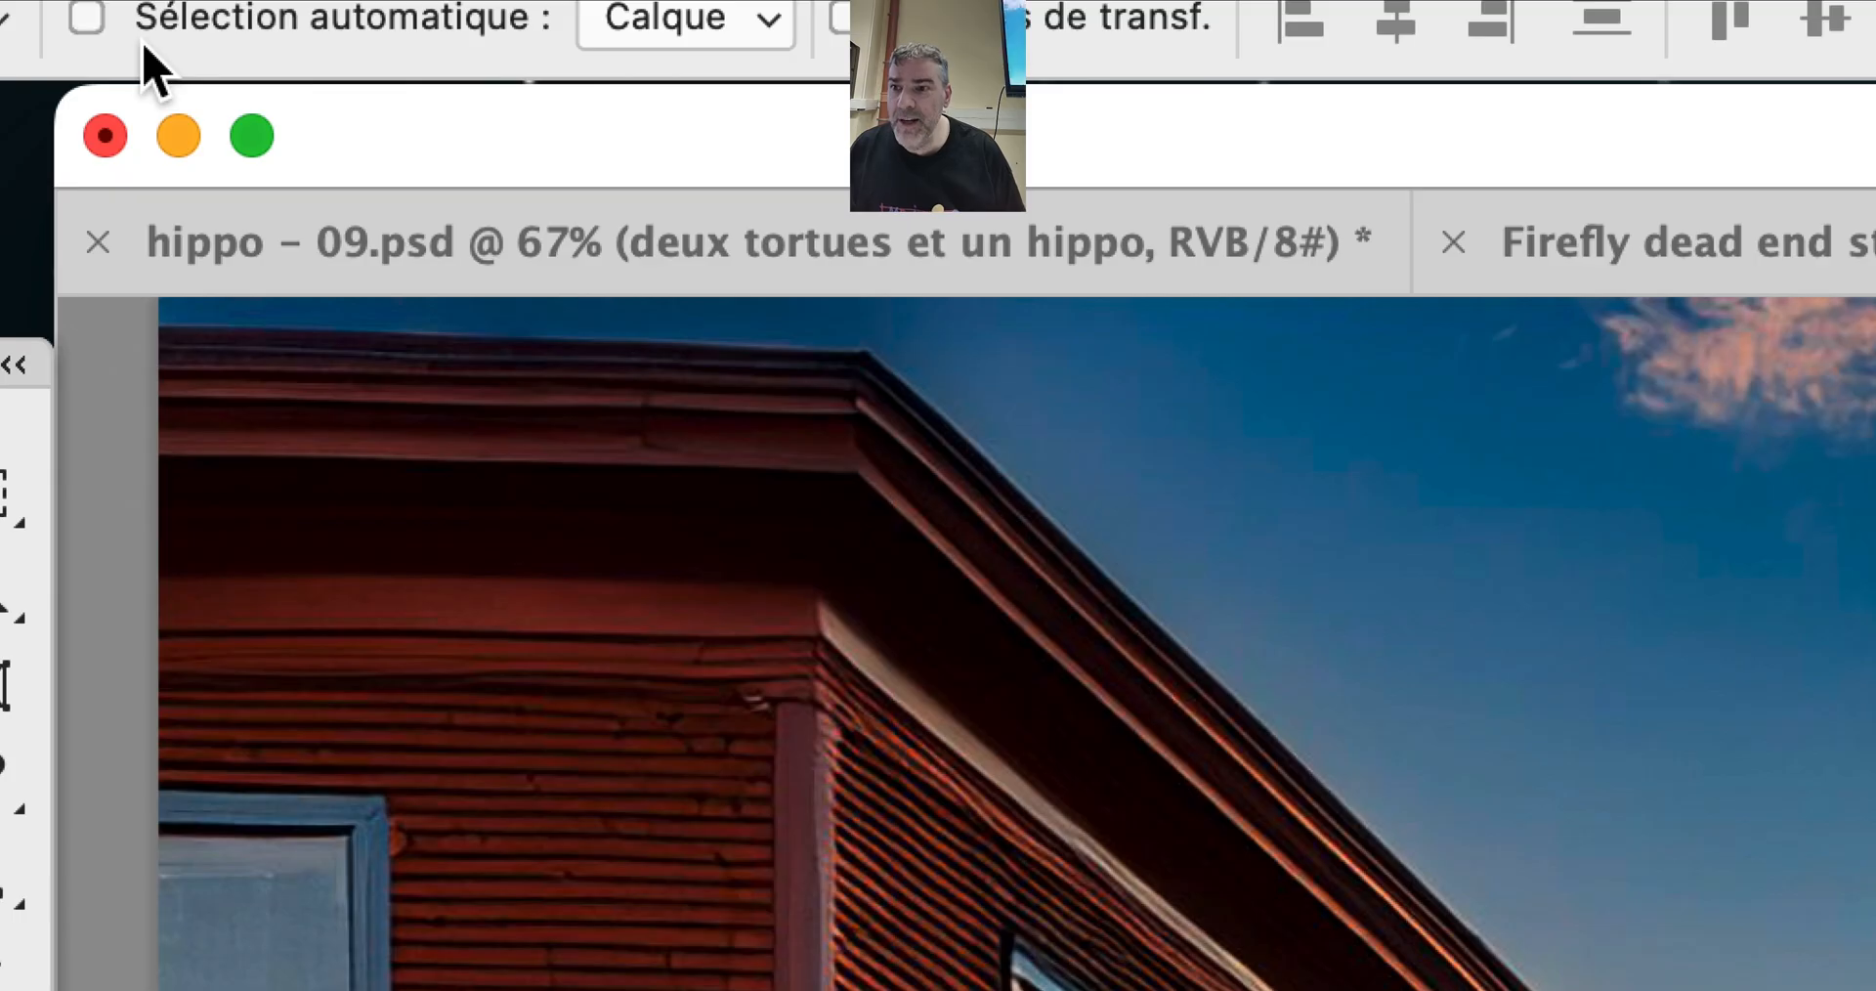
pyautogui.click(144, 44)
pyautogui.click(143, 44)
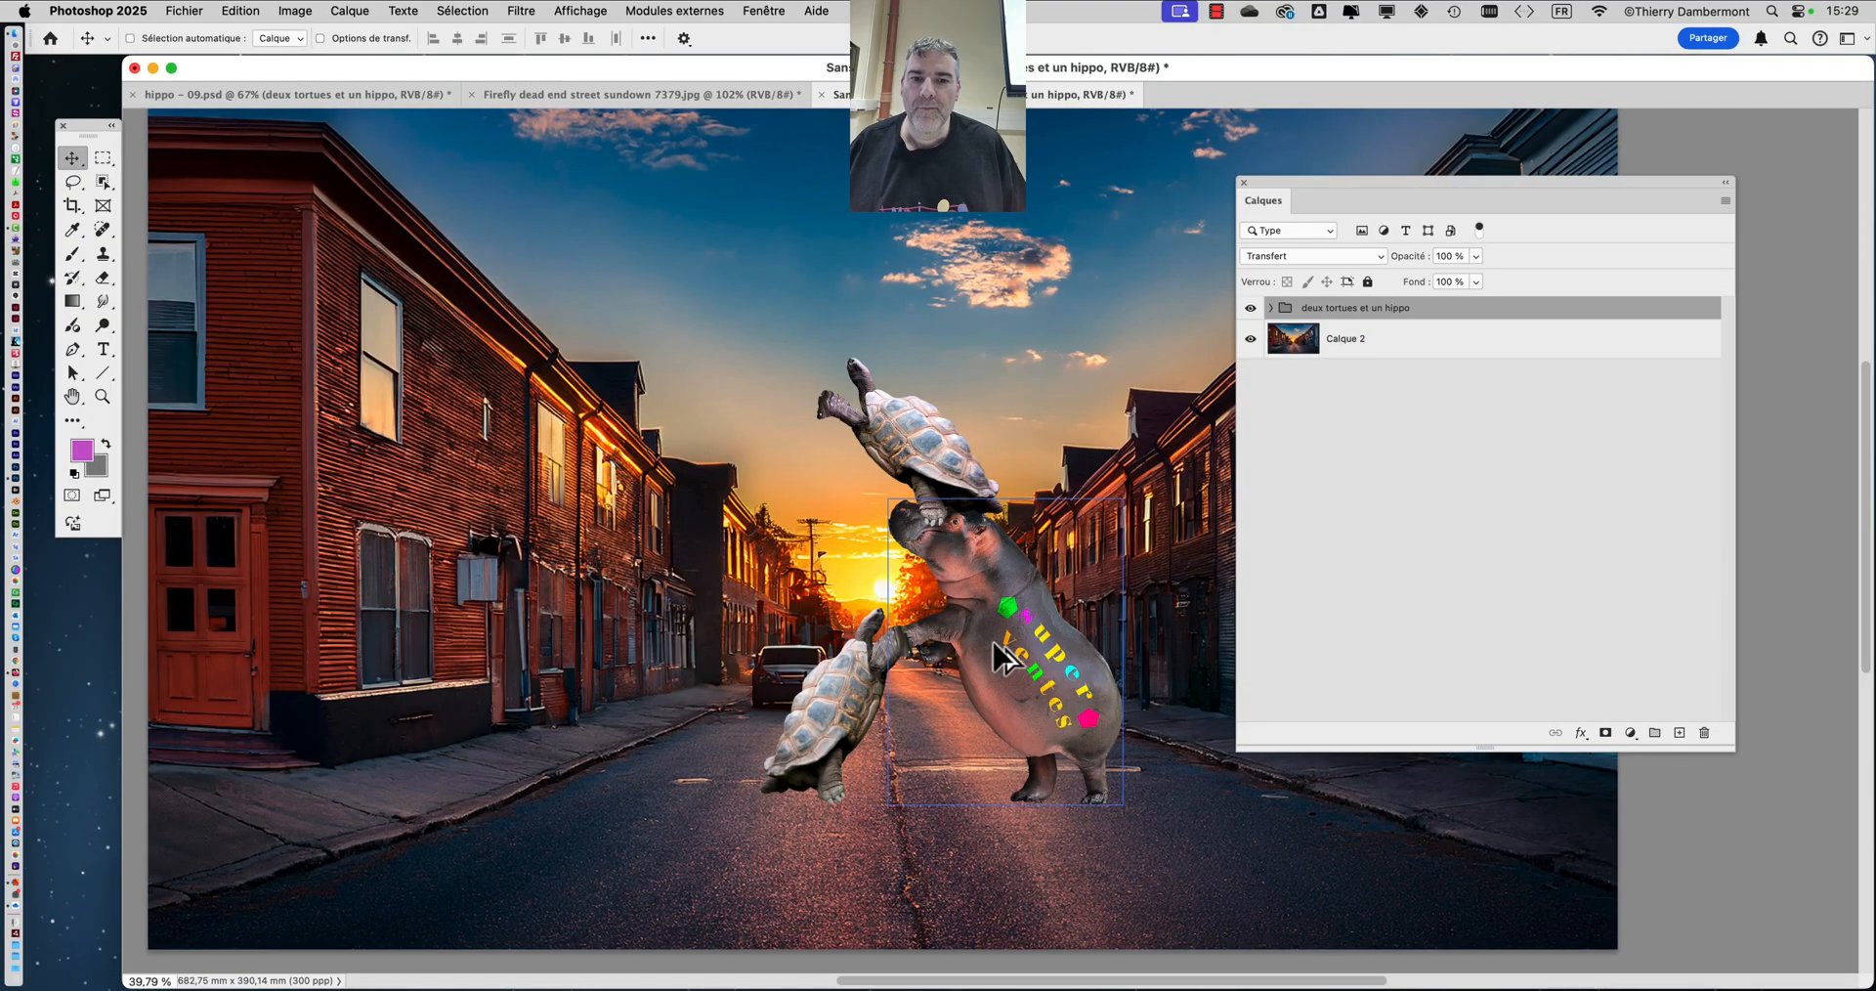
pyautogui.scroll(5, 983, 567)
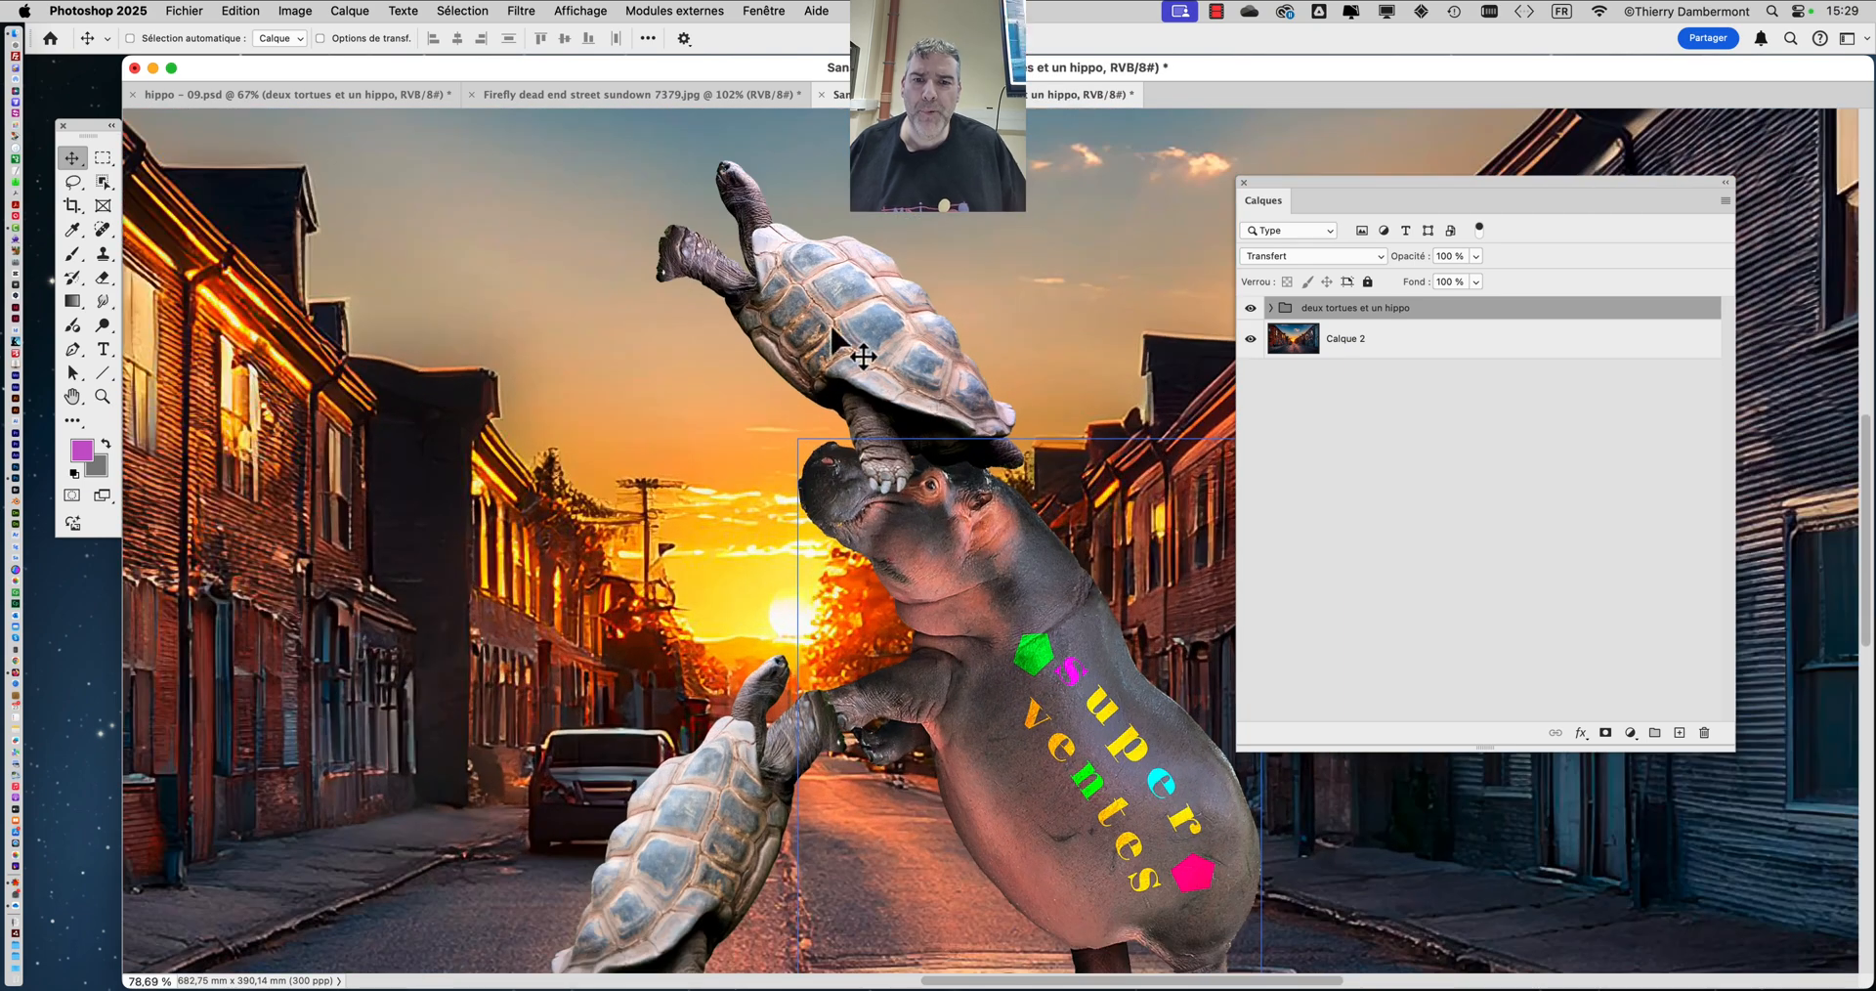
pyautogui.scroll(-8, 860, 356)
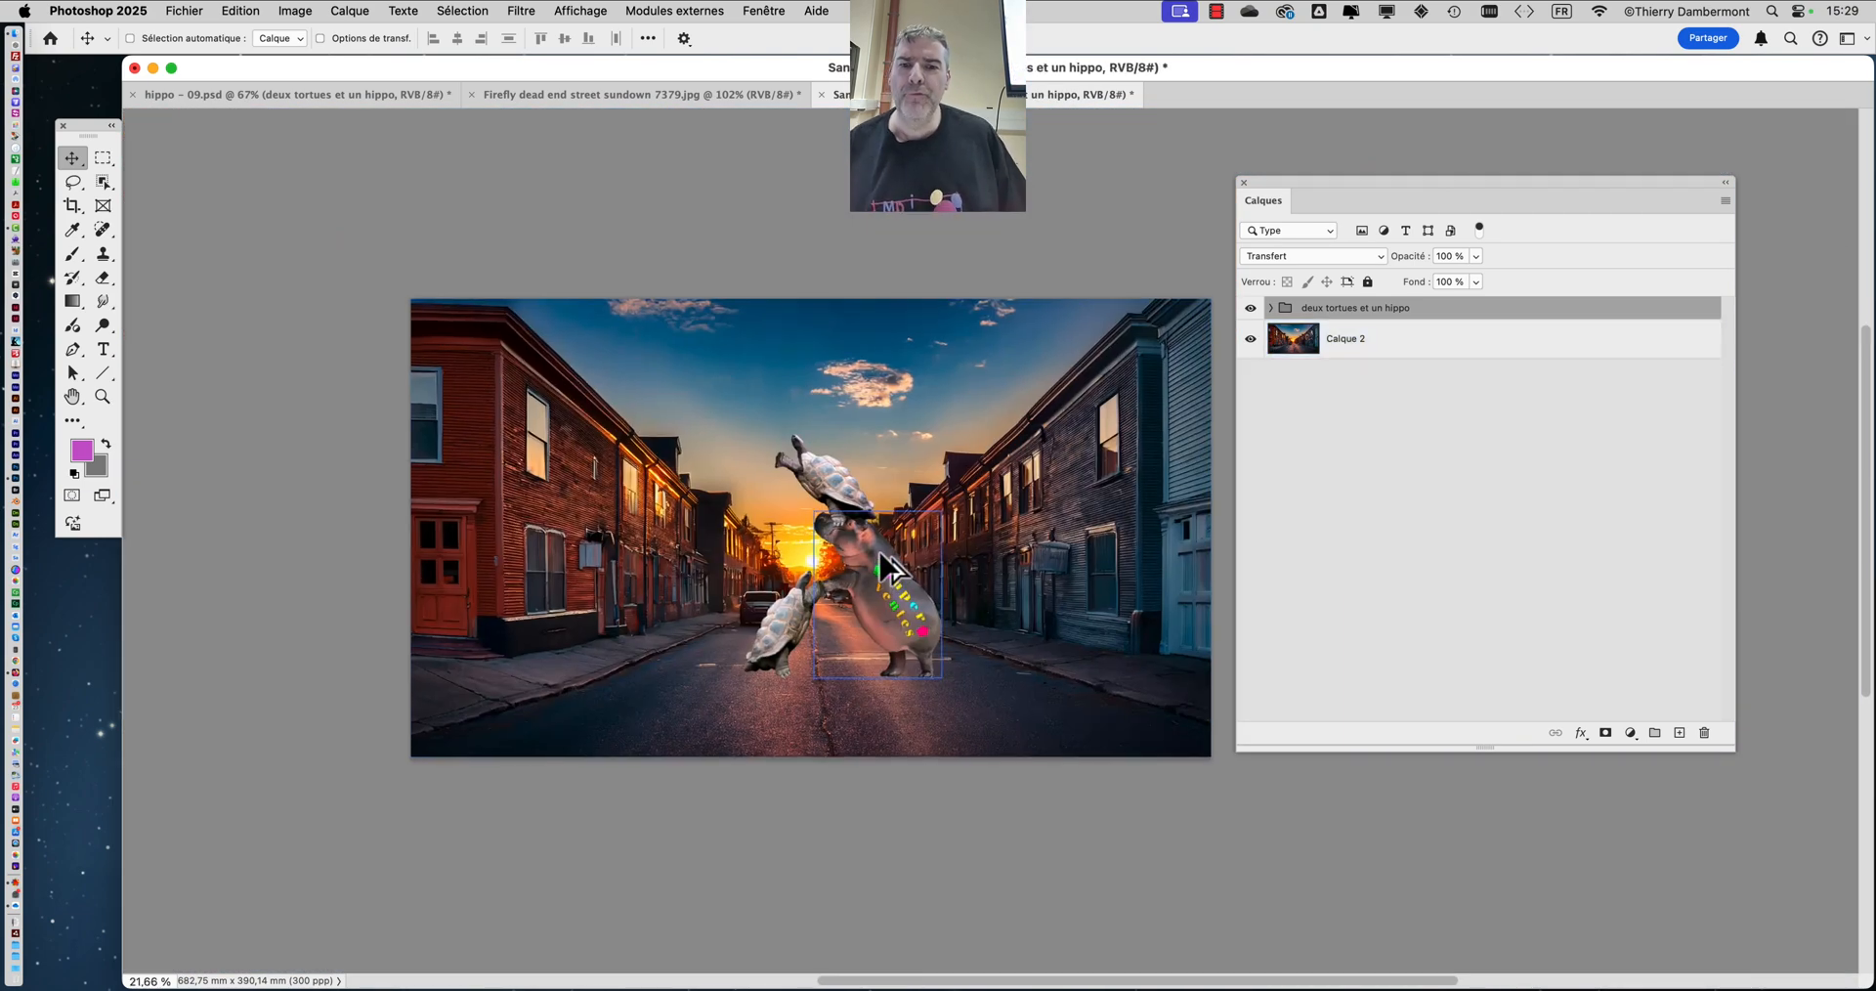
pyautogui.scroll(4, 881, 555)
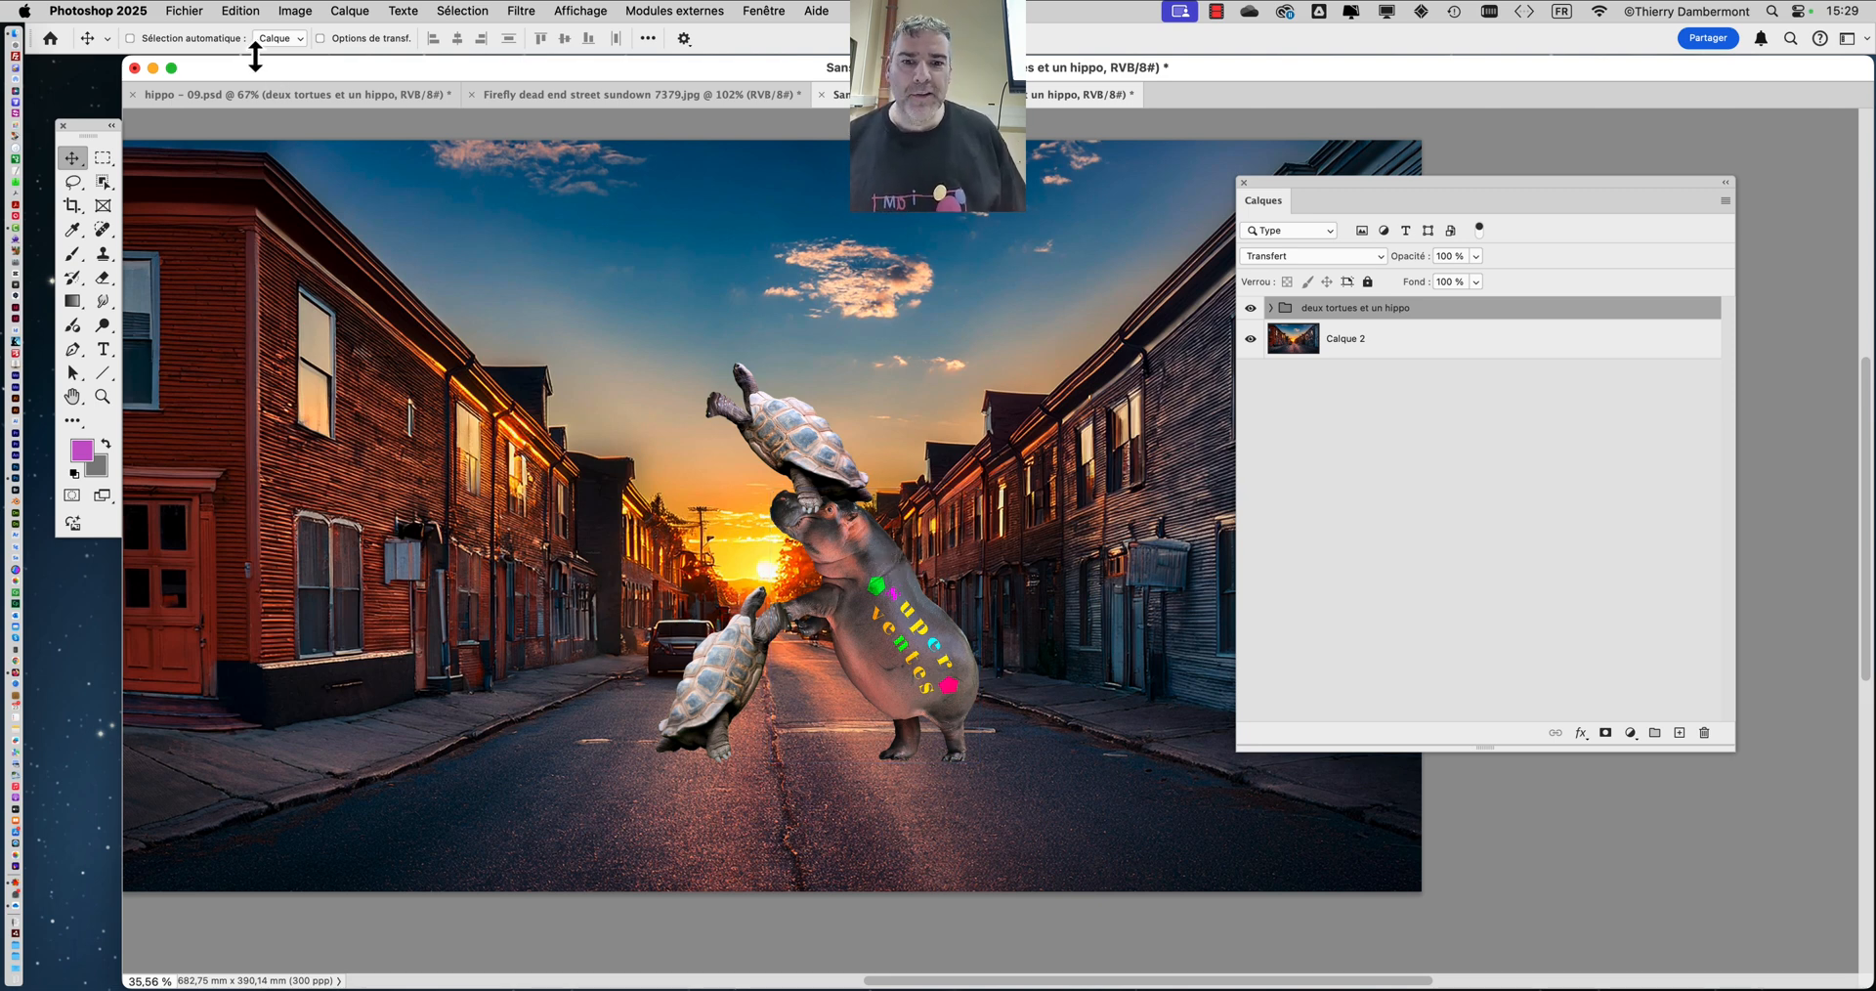
# - Save the combined document as "décor avec deux tortues et un hippo - 01.psd" in "m11j23 - docs CGR2 cours 03 (4 heures)", in Photoshop format
pyautogui.click(185, 11)
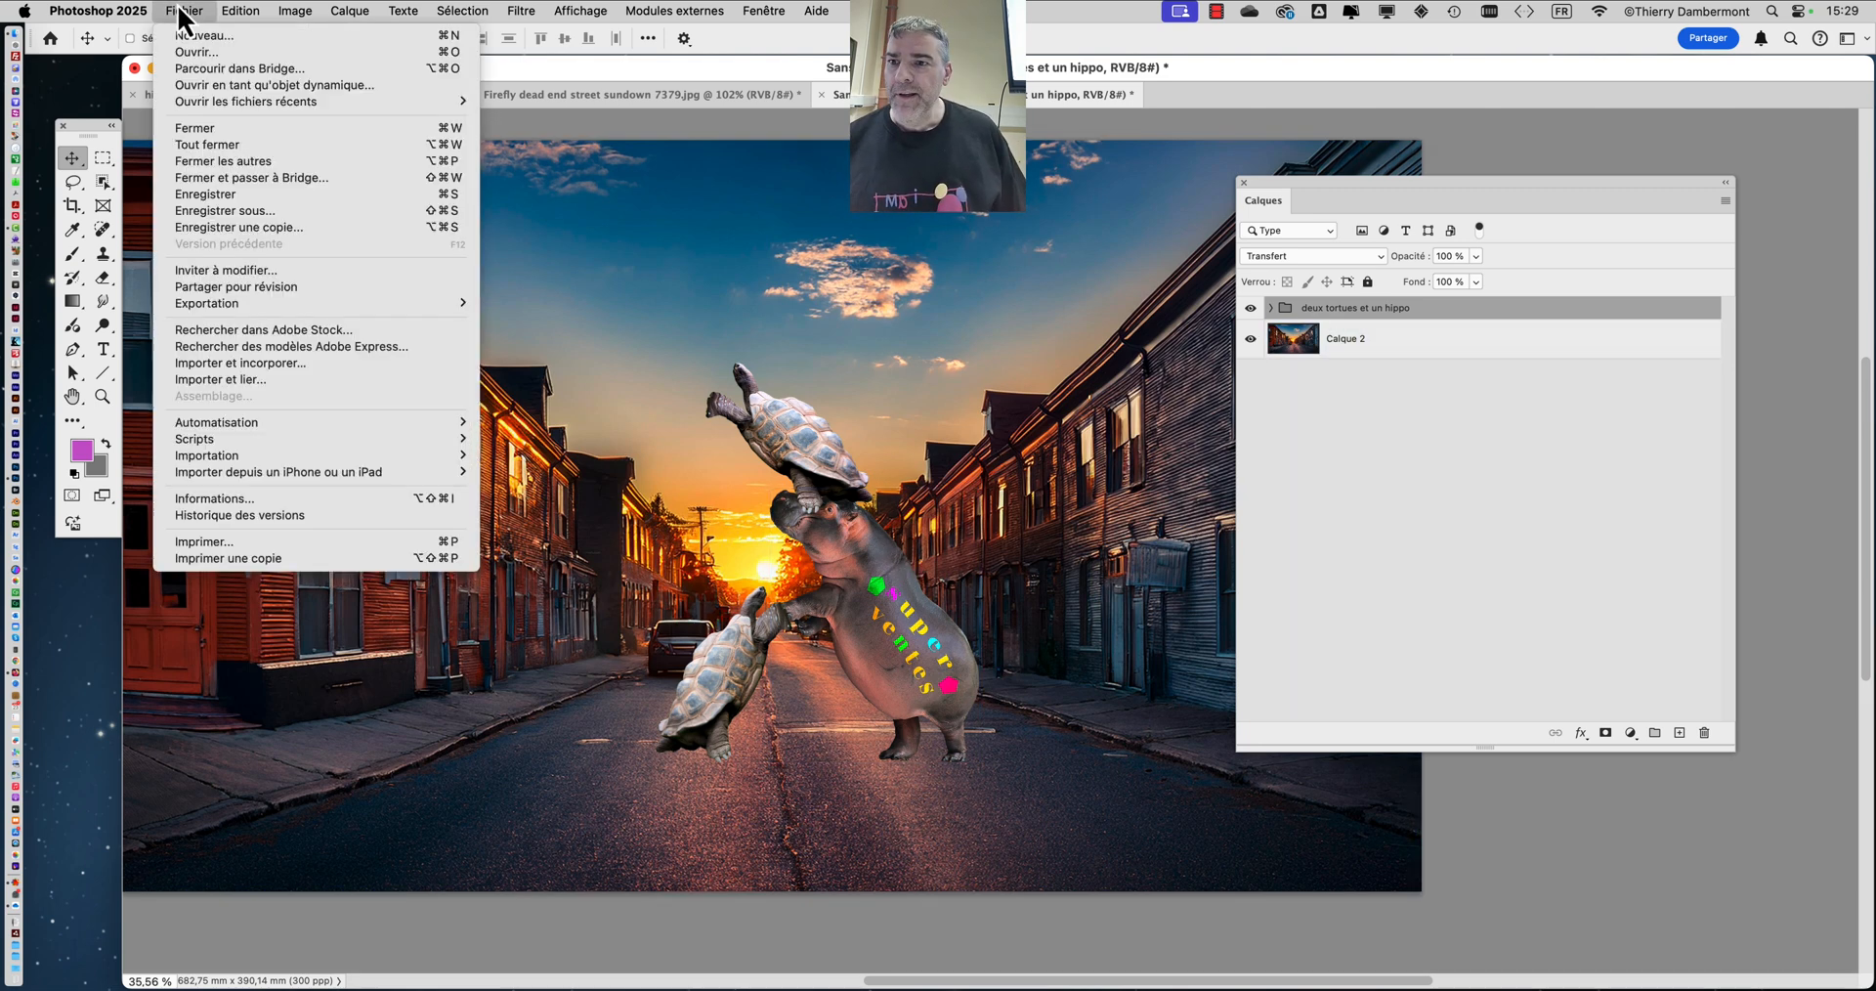
pyautogui.click(259, 211)
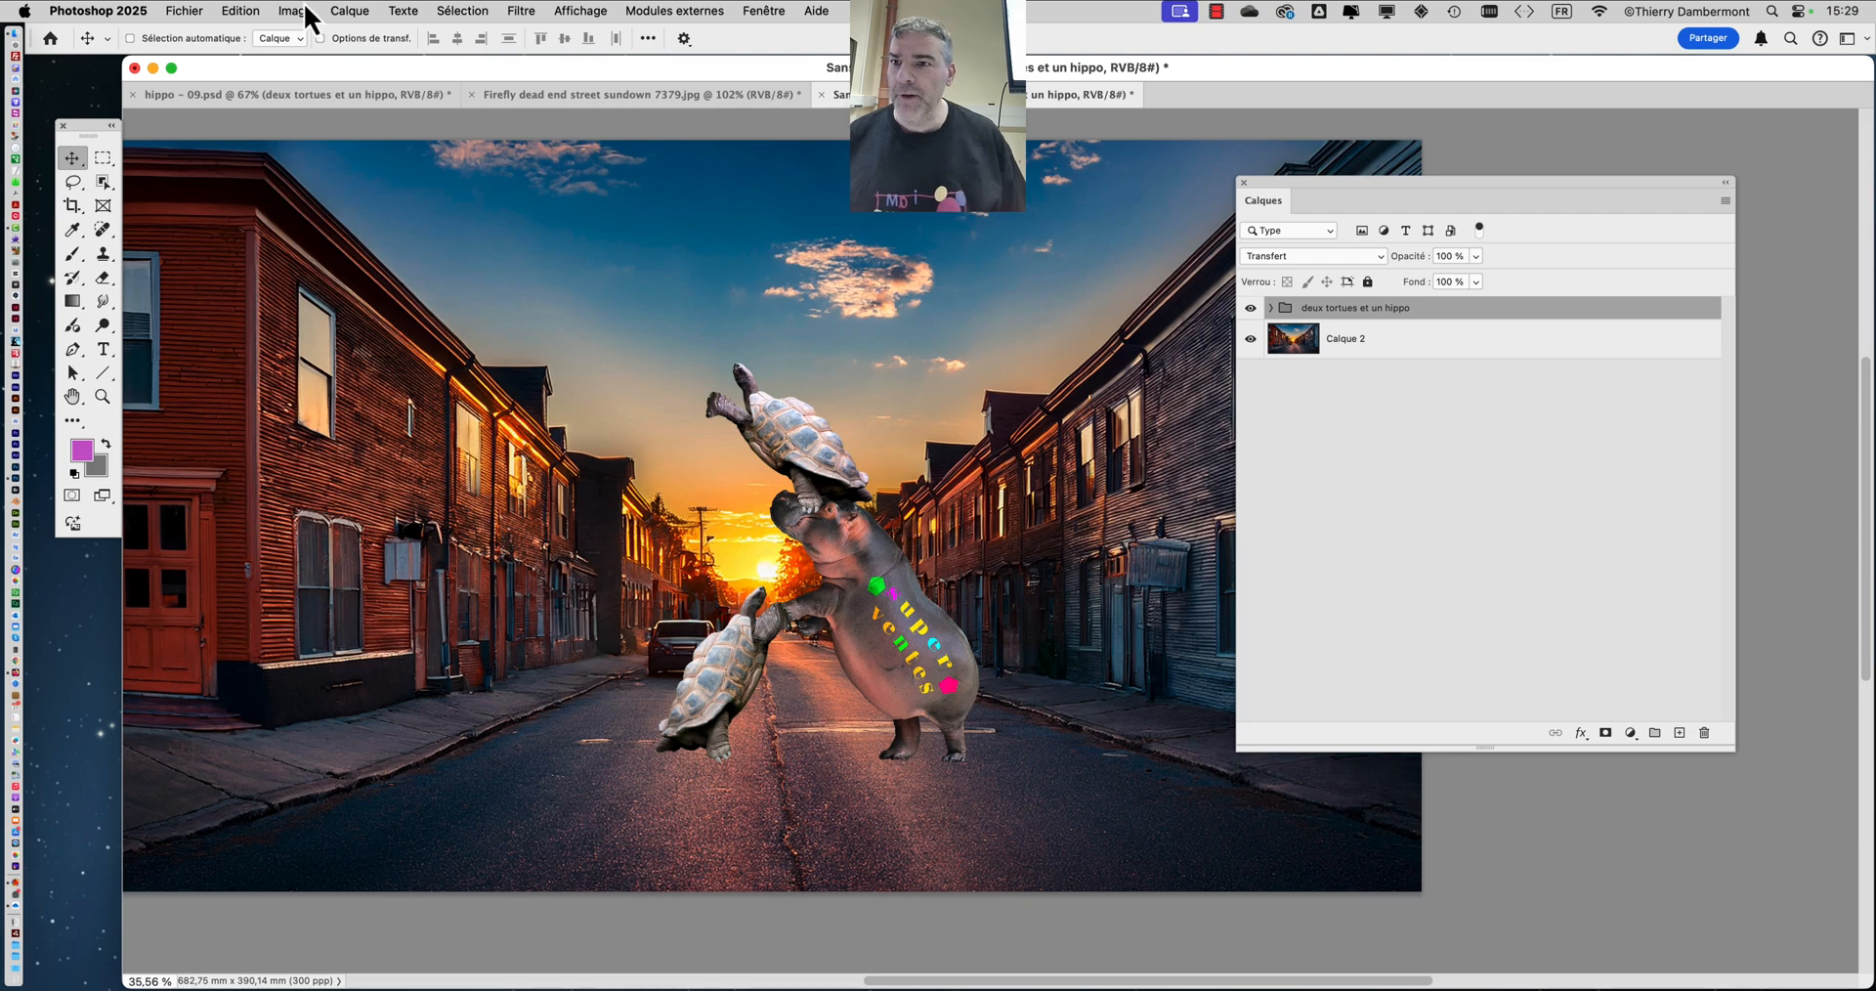
pyautogui.click(184, 11)
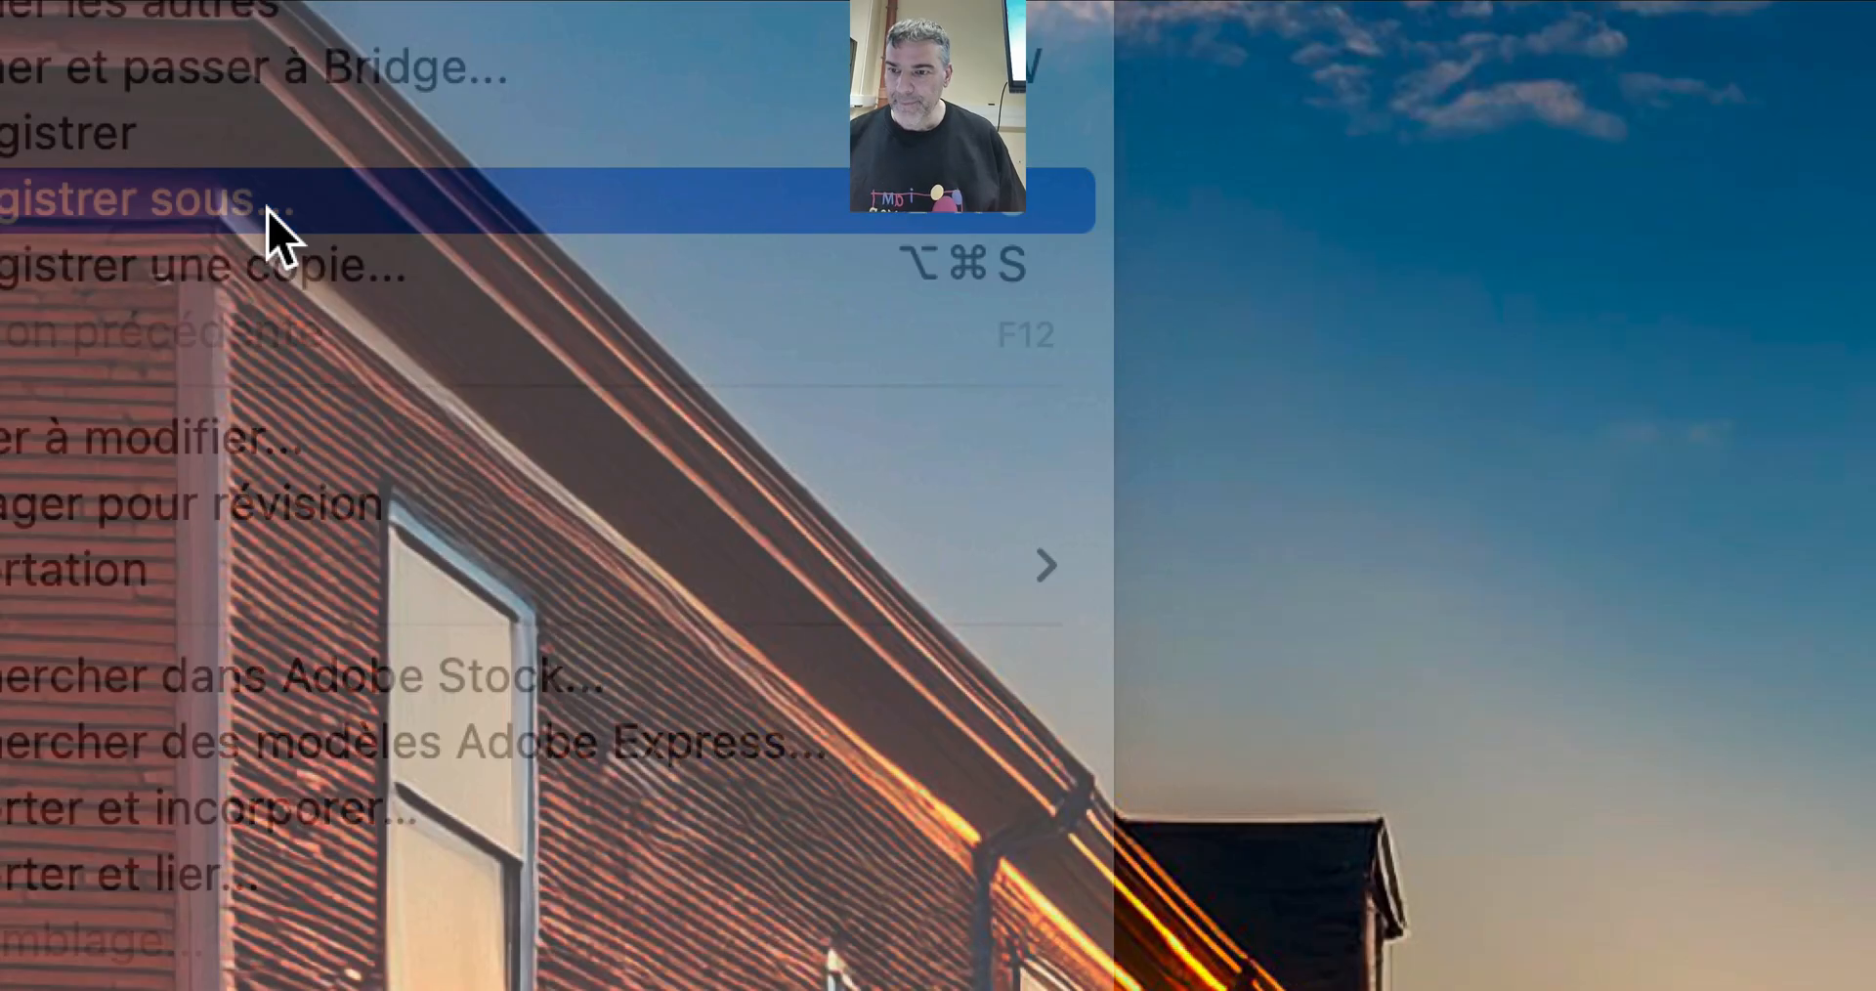
pyautogui.click(271, 205)
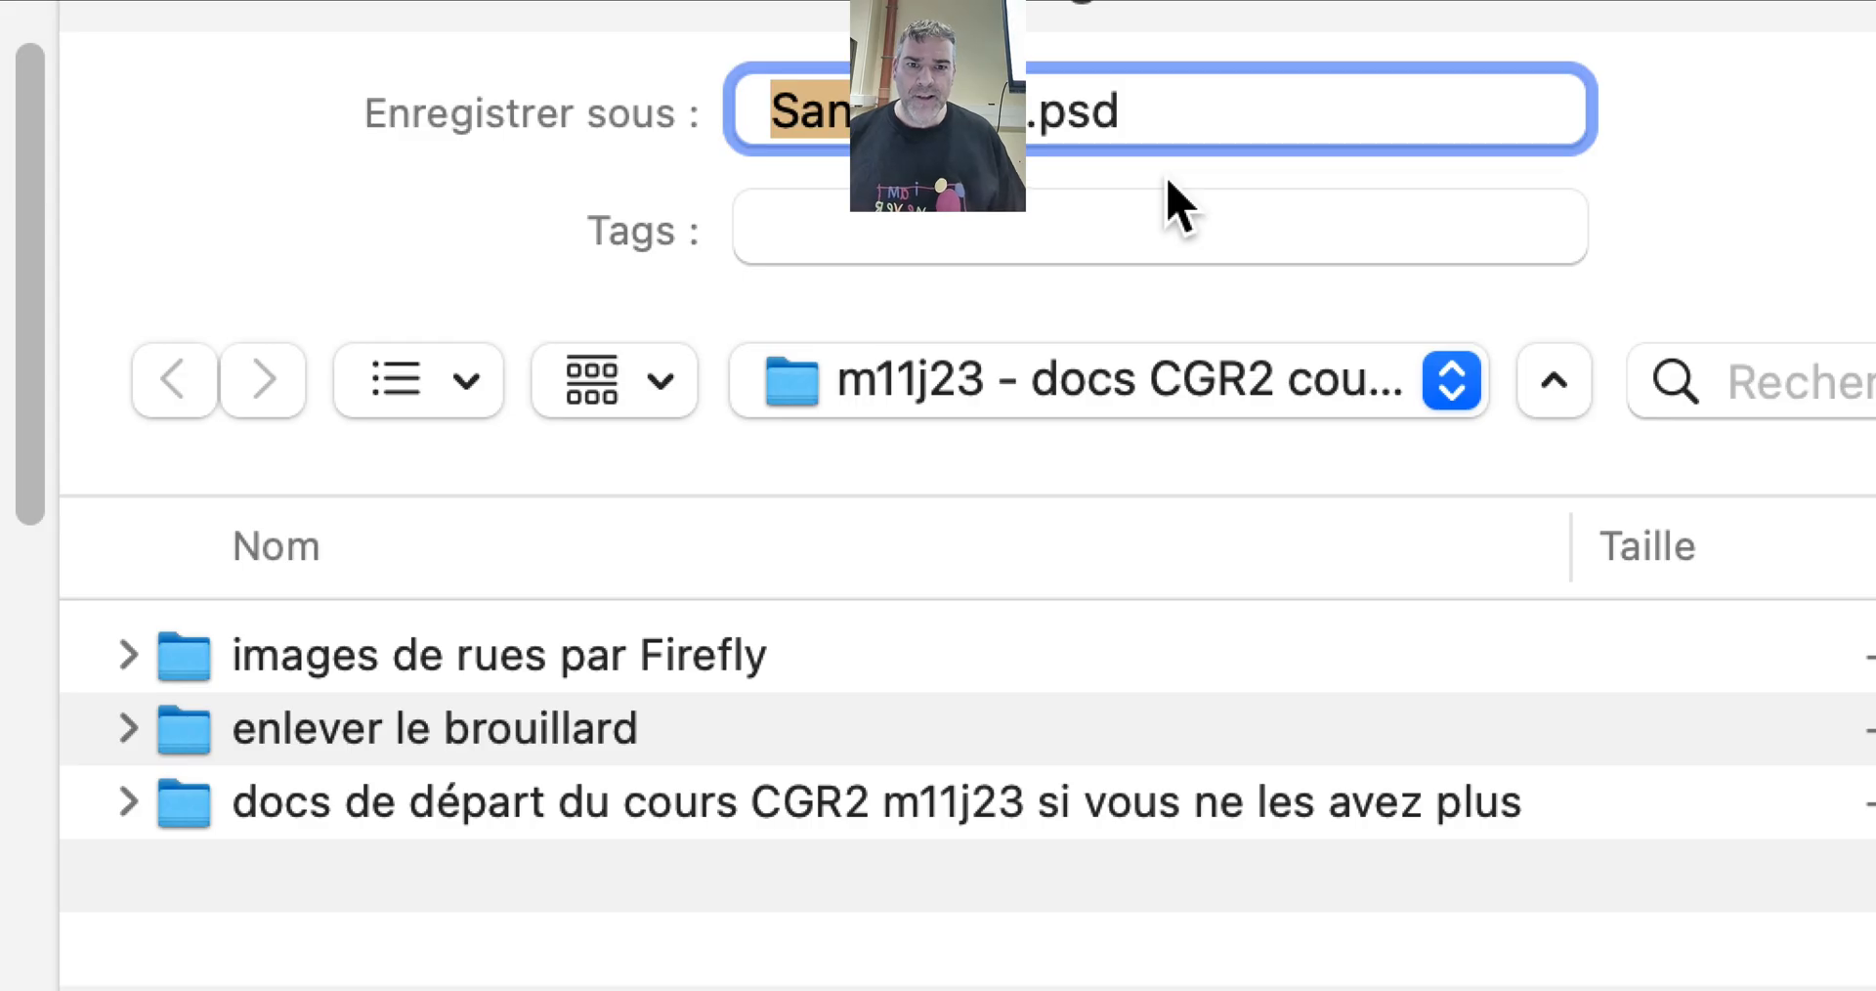
pyautogui.write('déc')
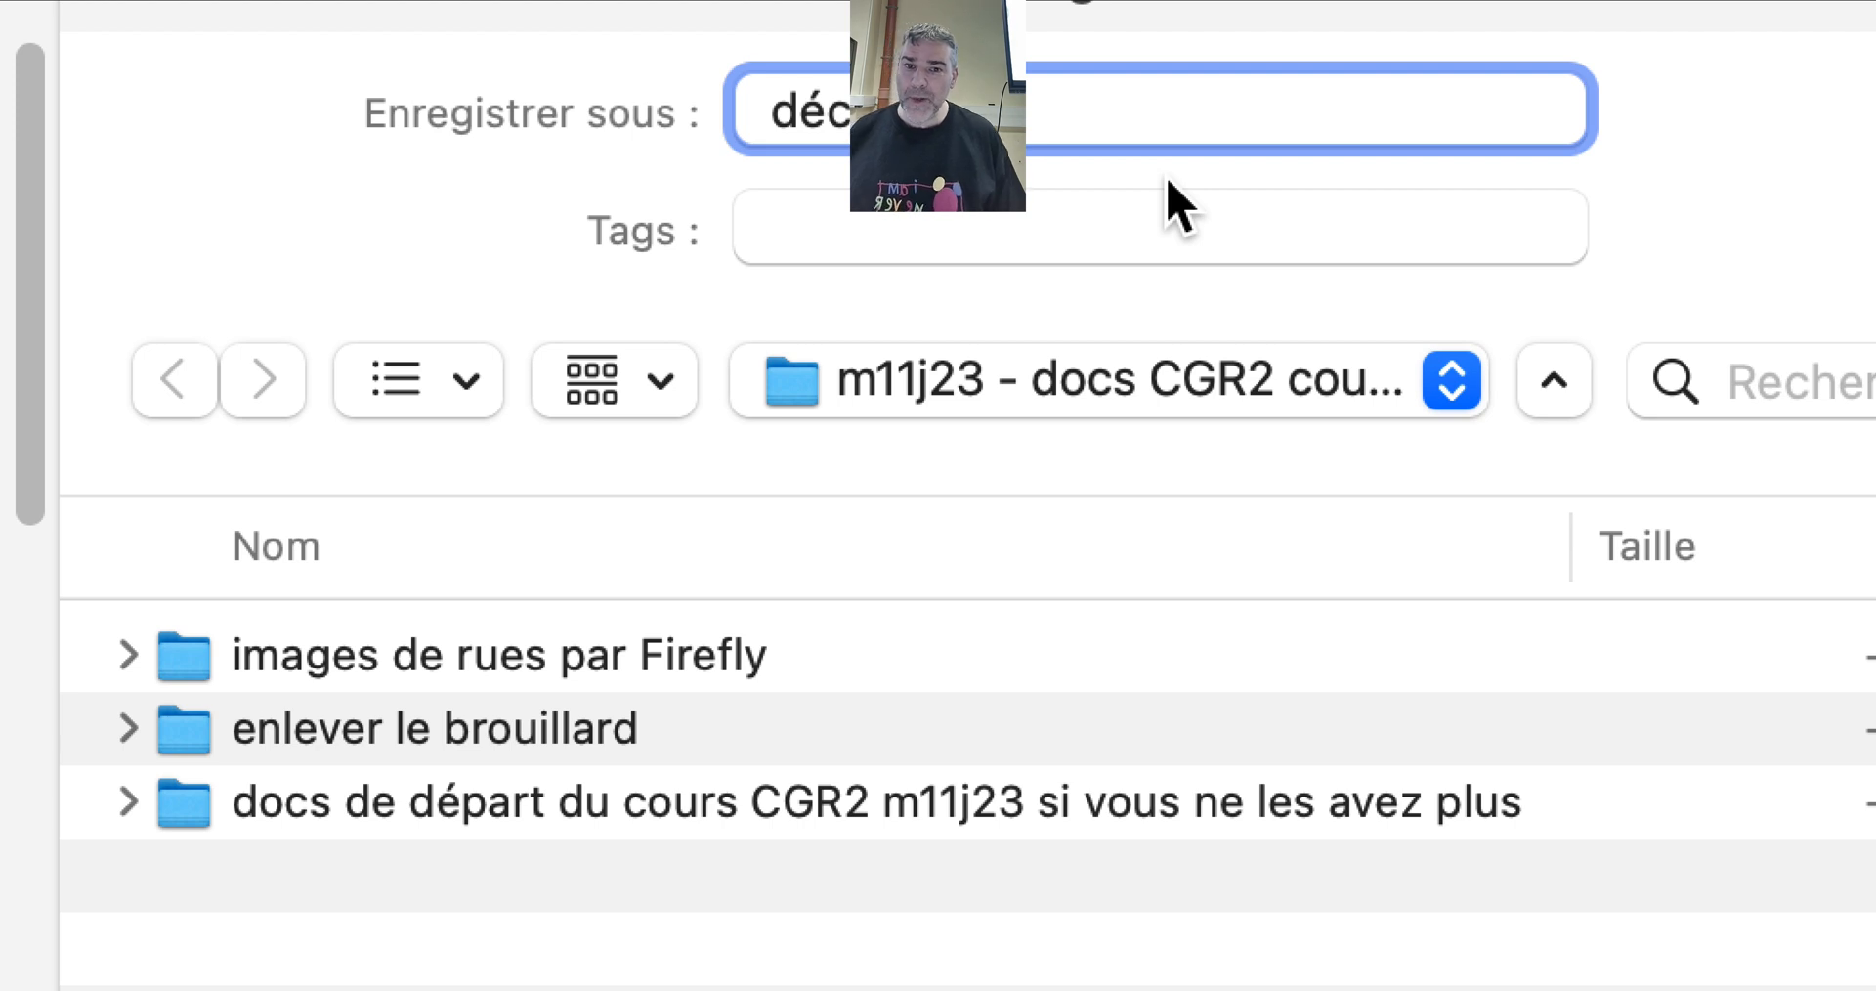
pyautogui.write('ouper deux tor.psd')
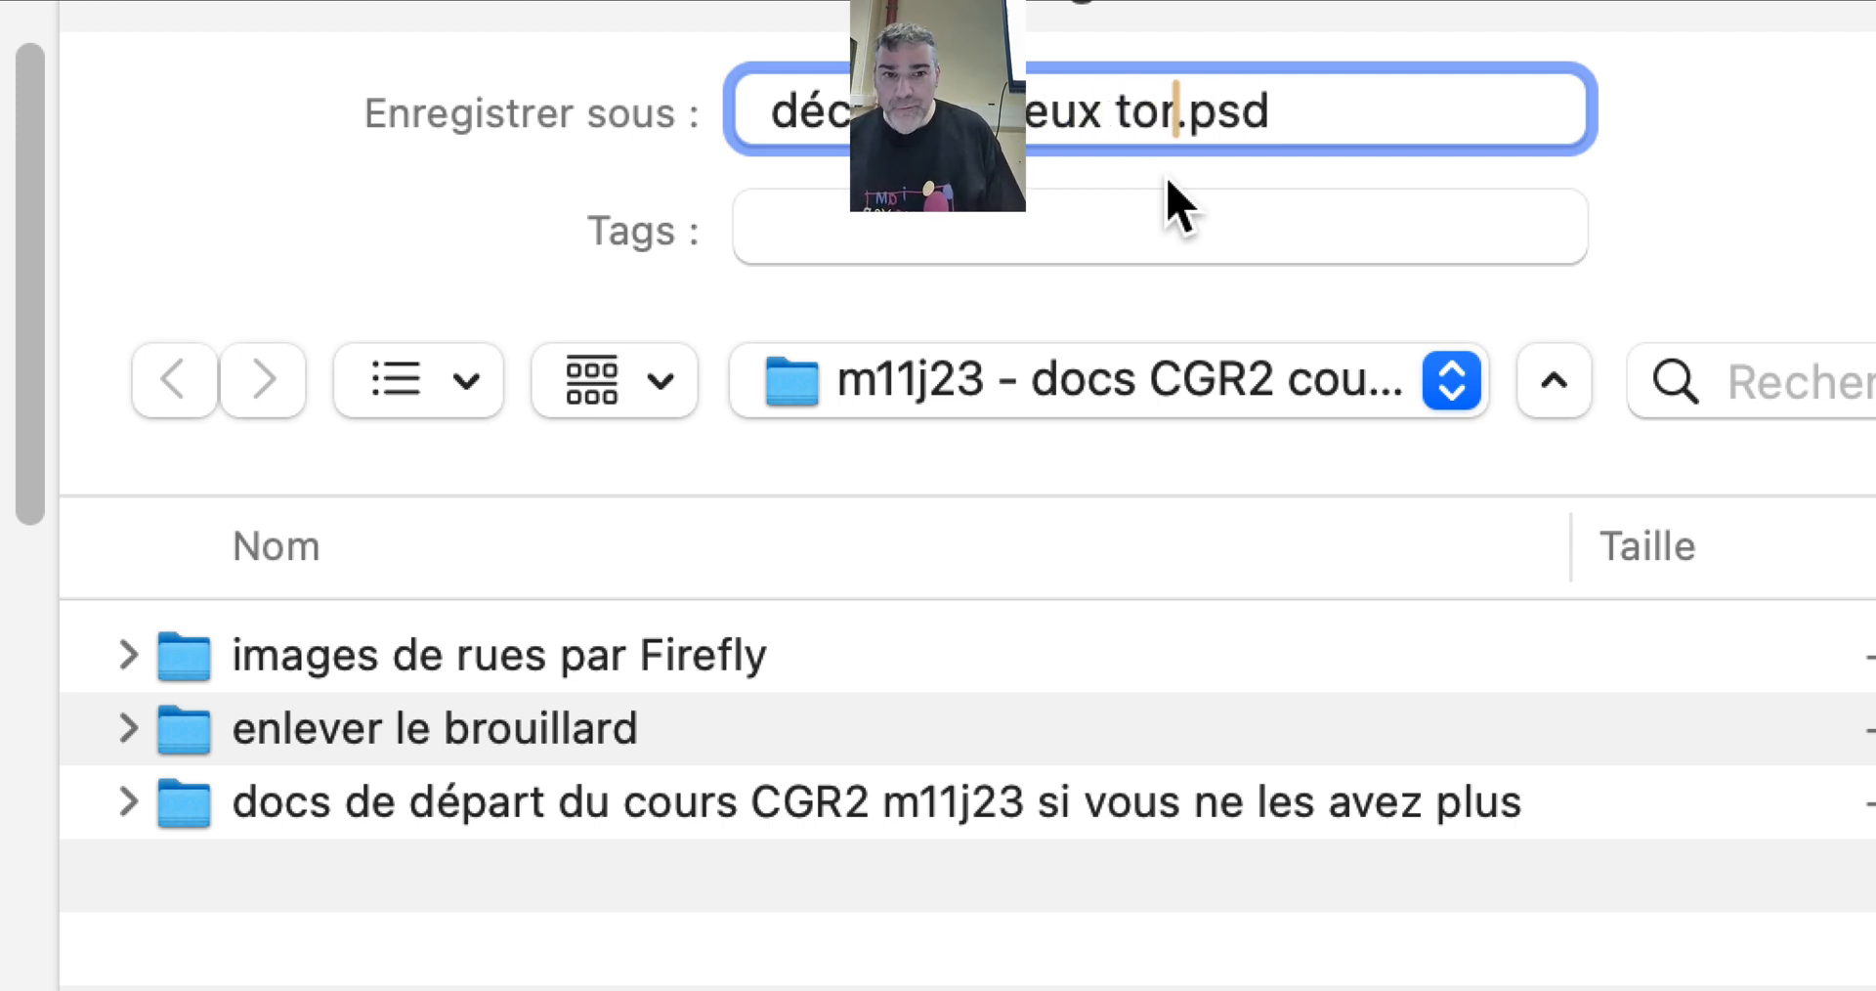
pyautogui.write('tues')
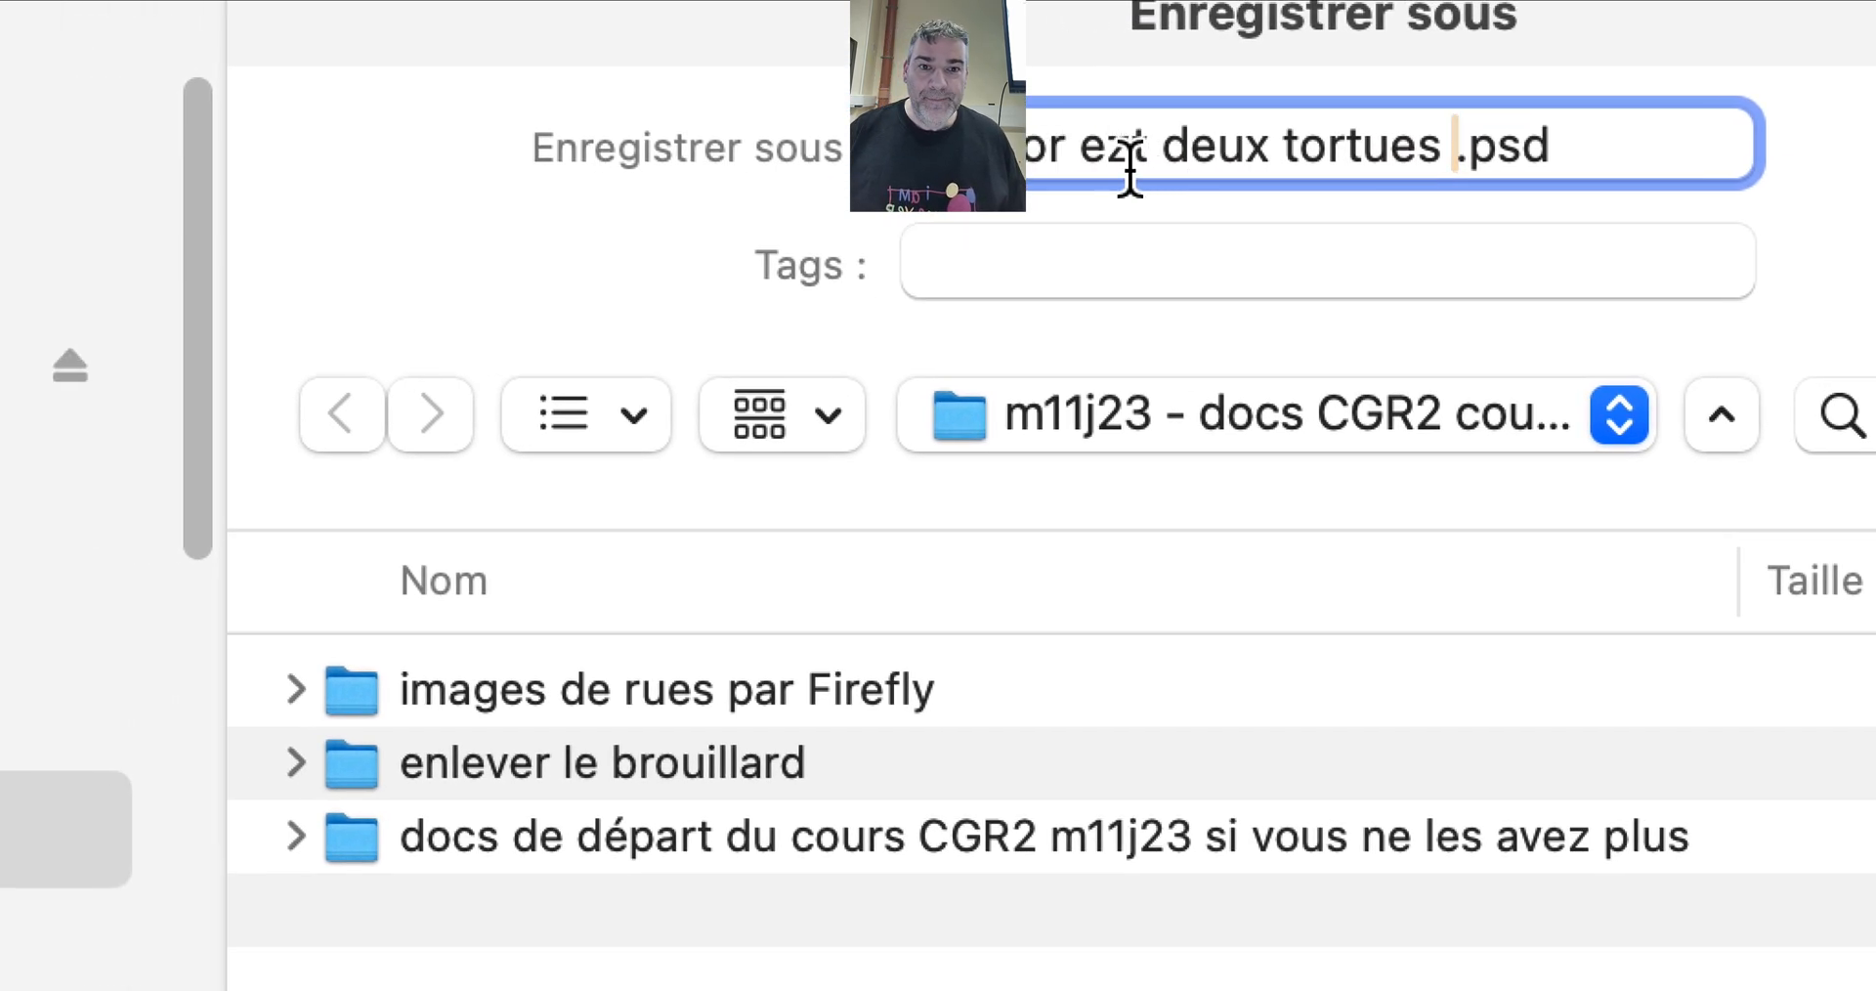
pyautogui.click(940, 112)
pyautogui.click(1093, 164)
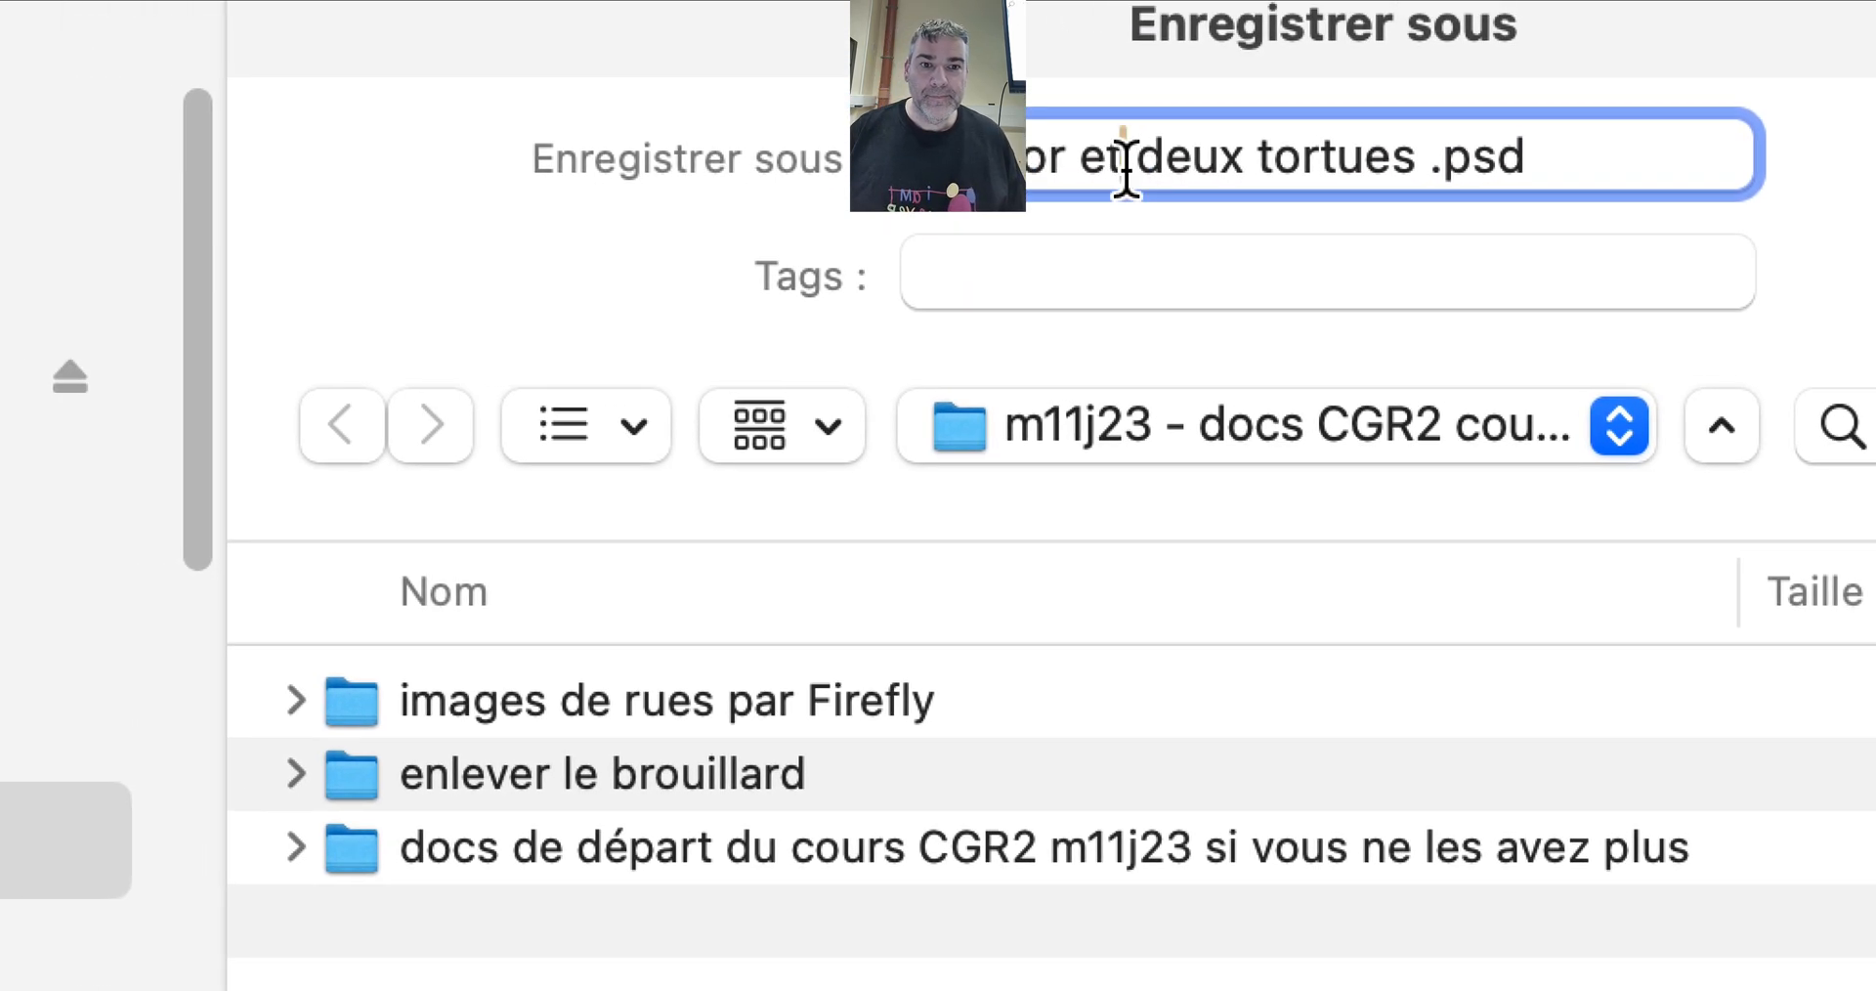
pyautogui.press('BackSpace')
pyautogui.press('BackSpace')
pyautogui.press('BackSpace')
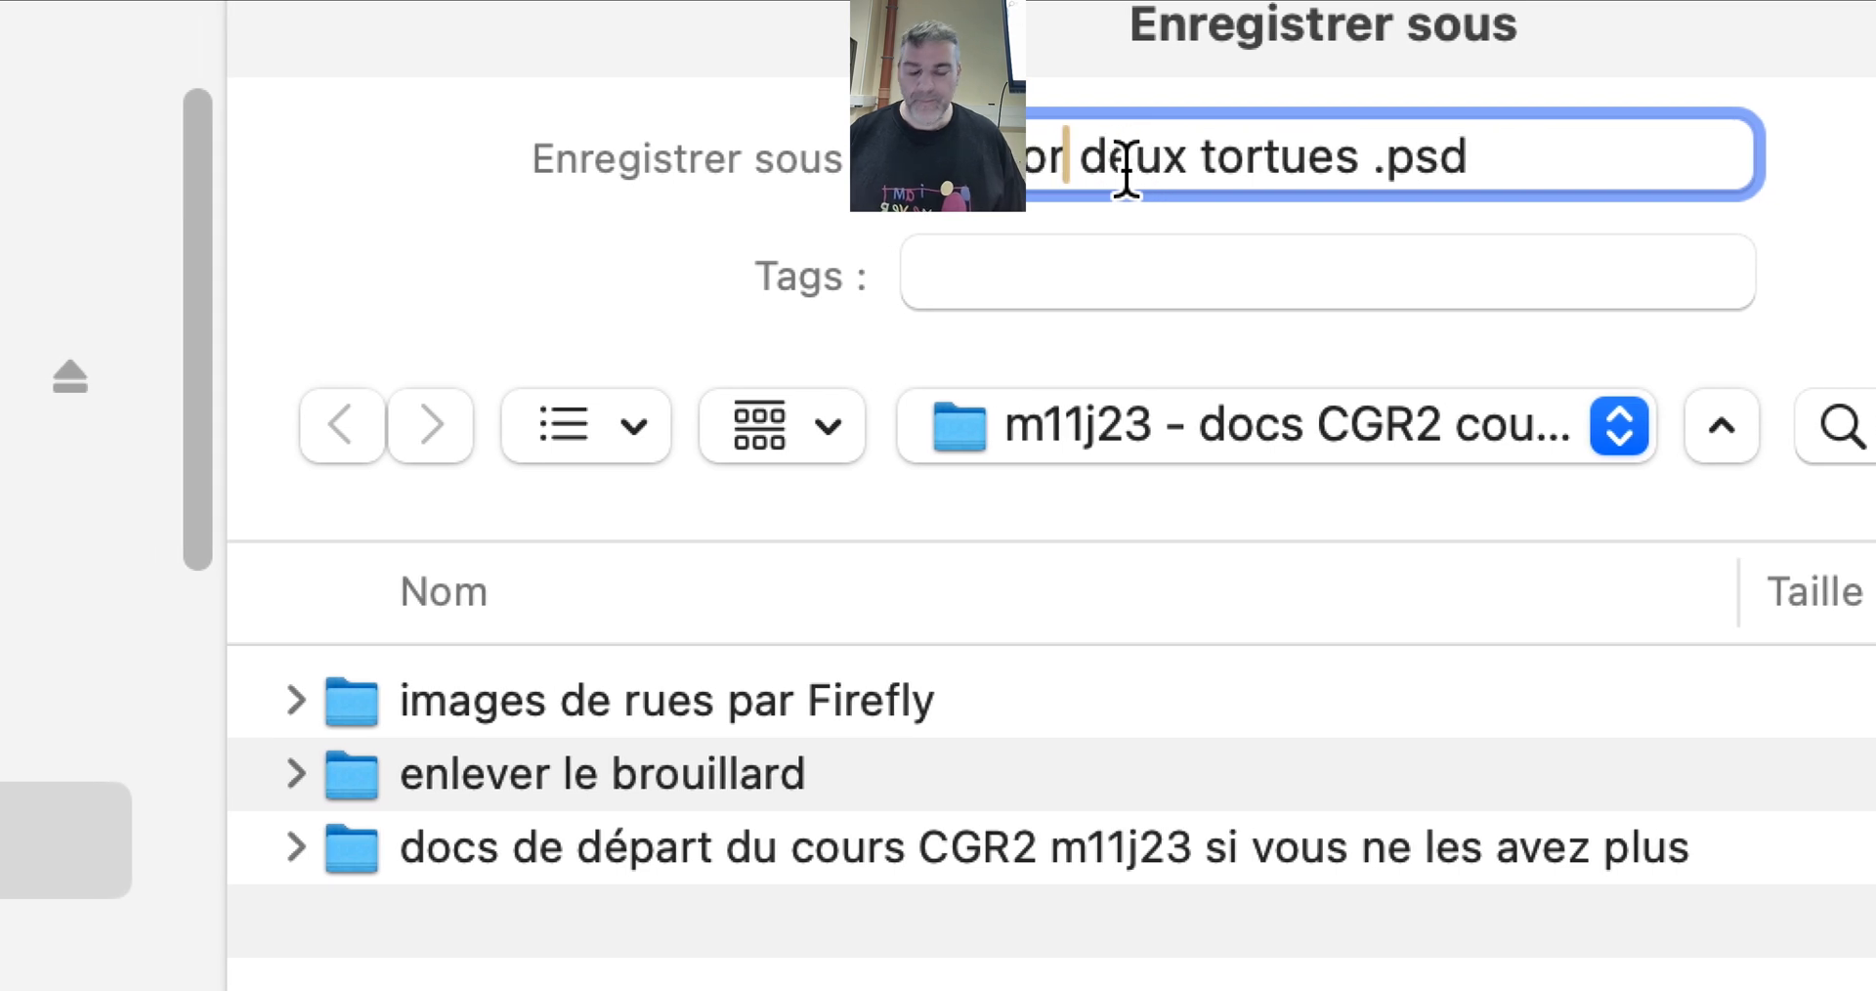
pyautogui.write('avec')
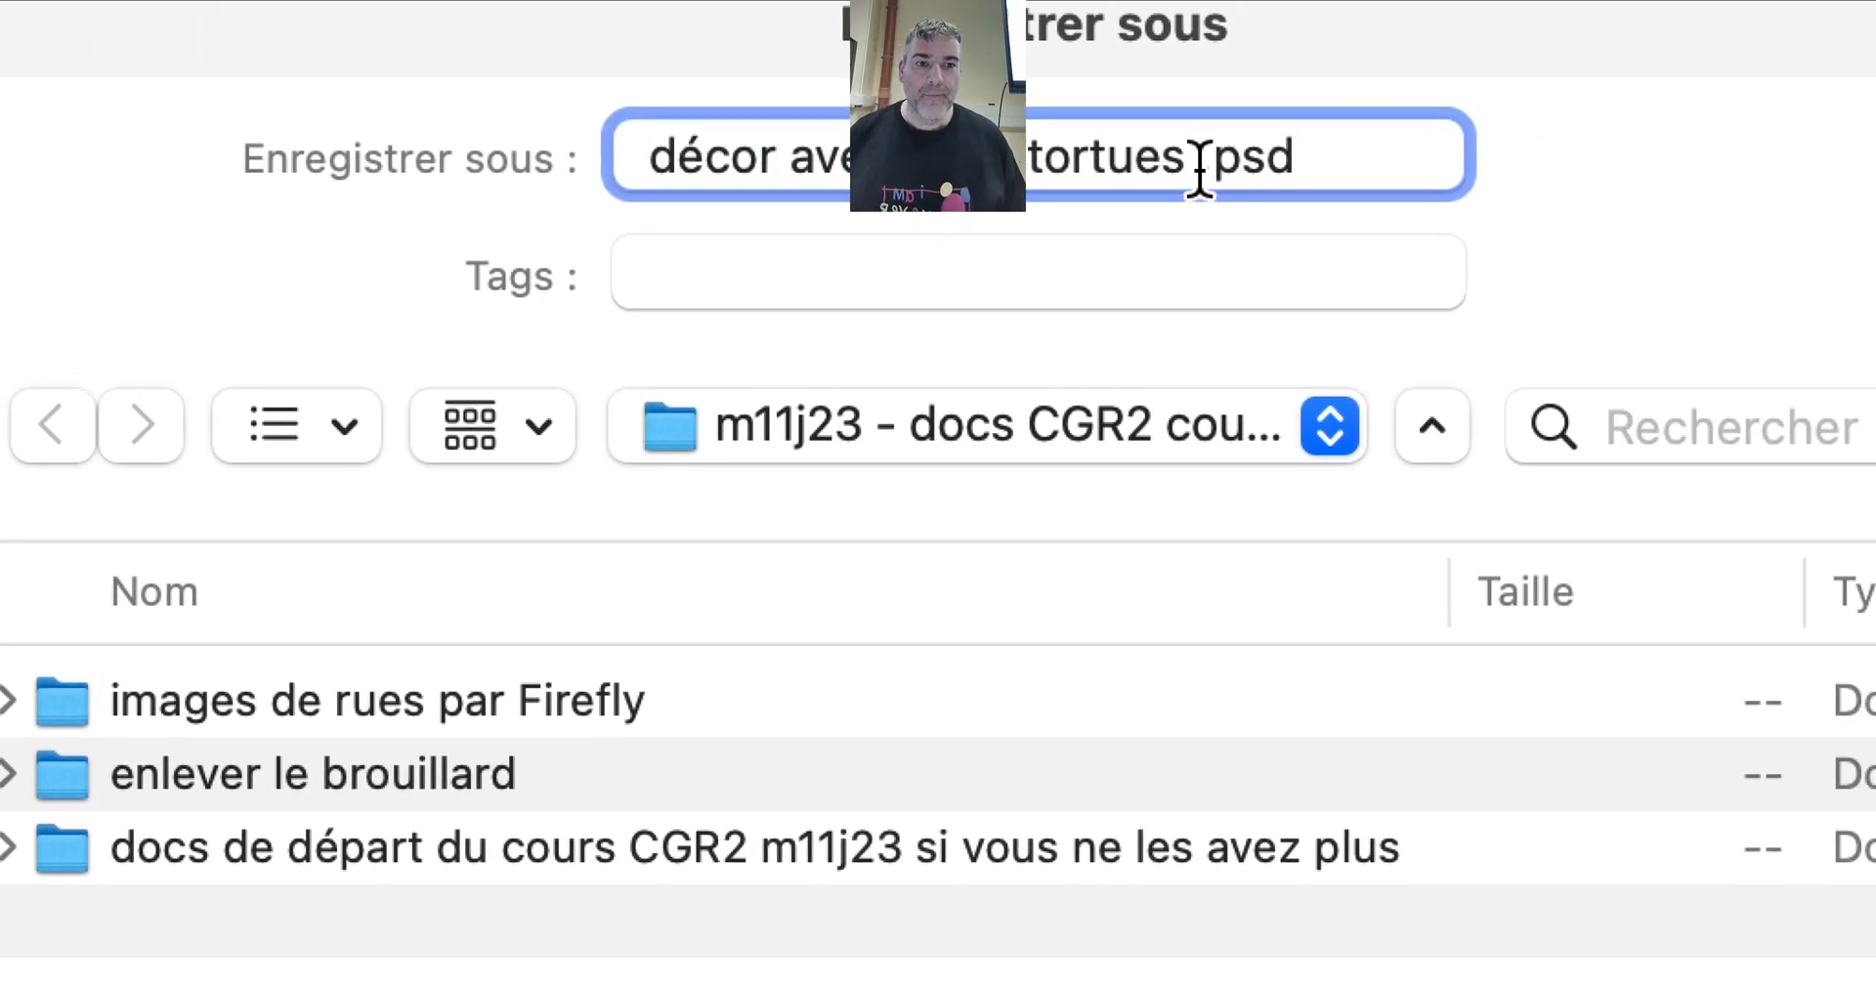
pyautogui.click(1200, 164)
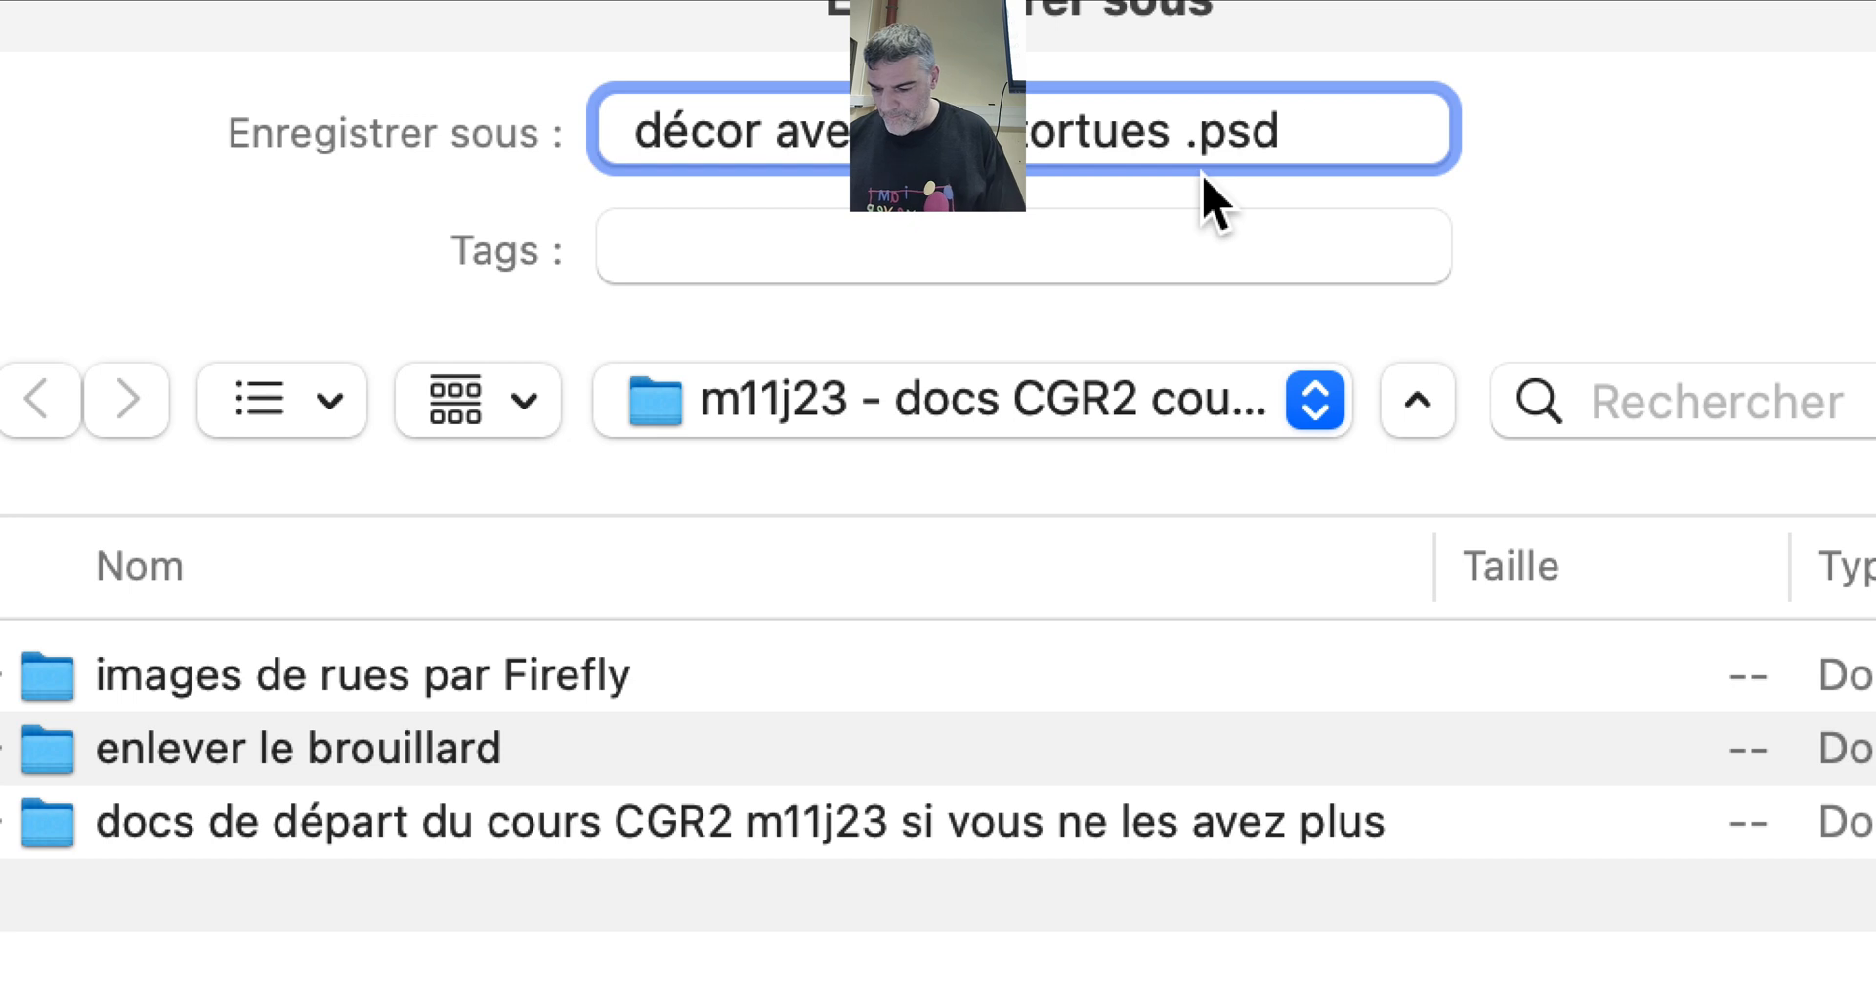
pyautogui.write('eux to… un ')
pyautogui.write('hippo - 01')
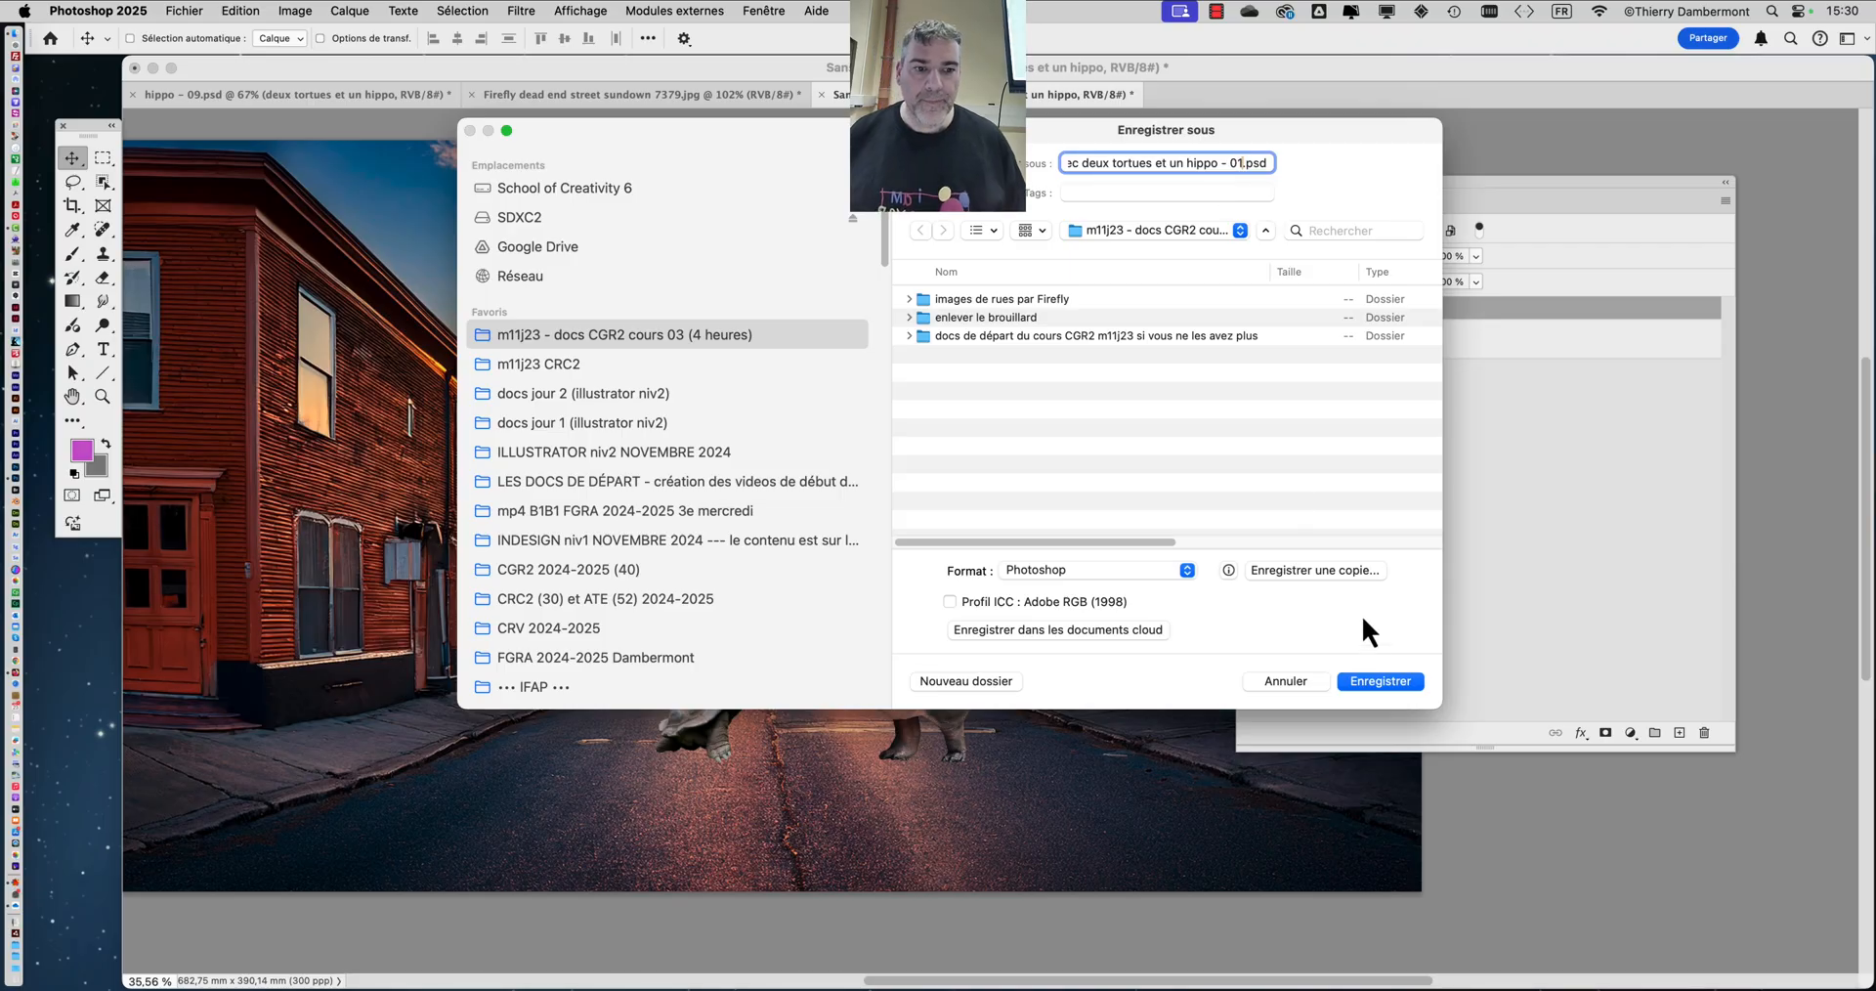
pyautogui.click(1380, 681)
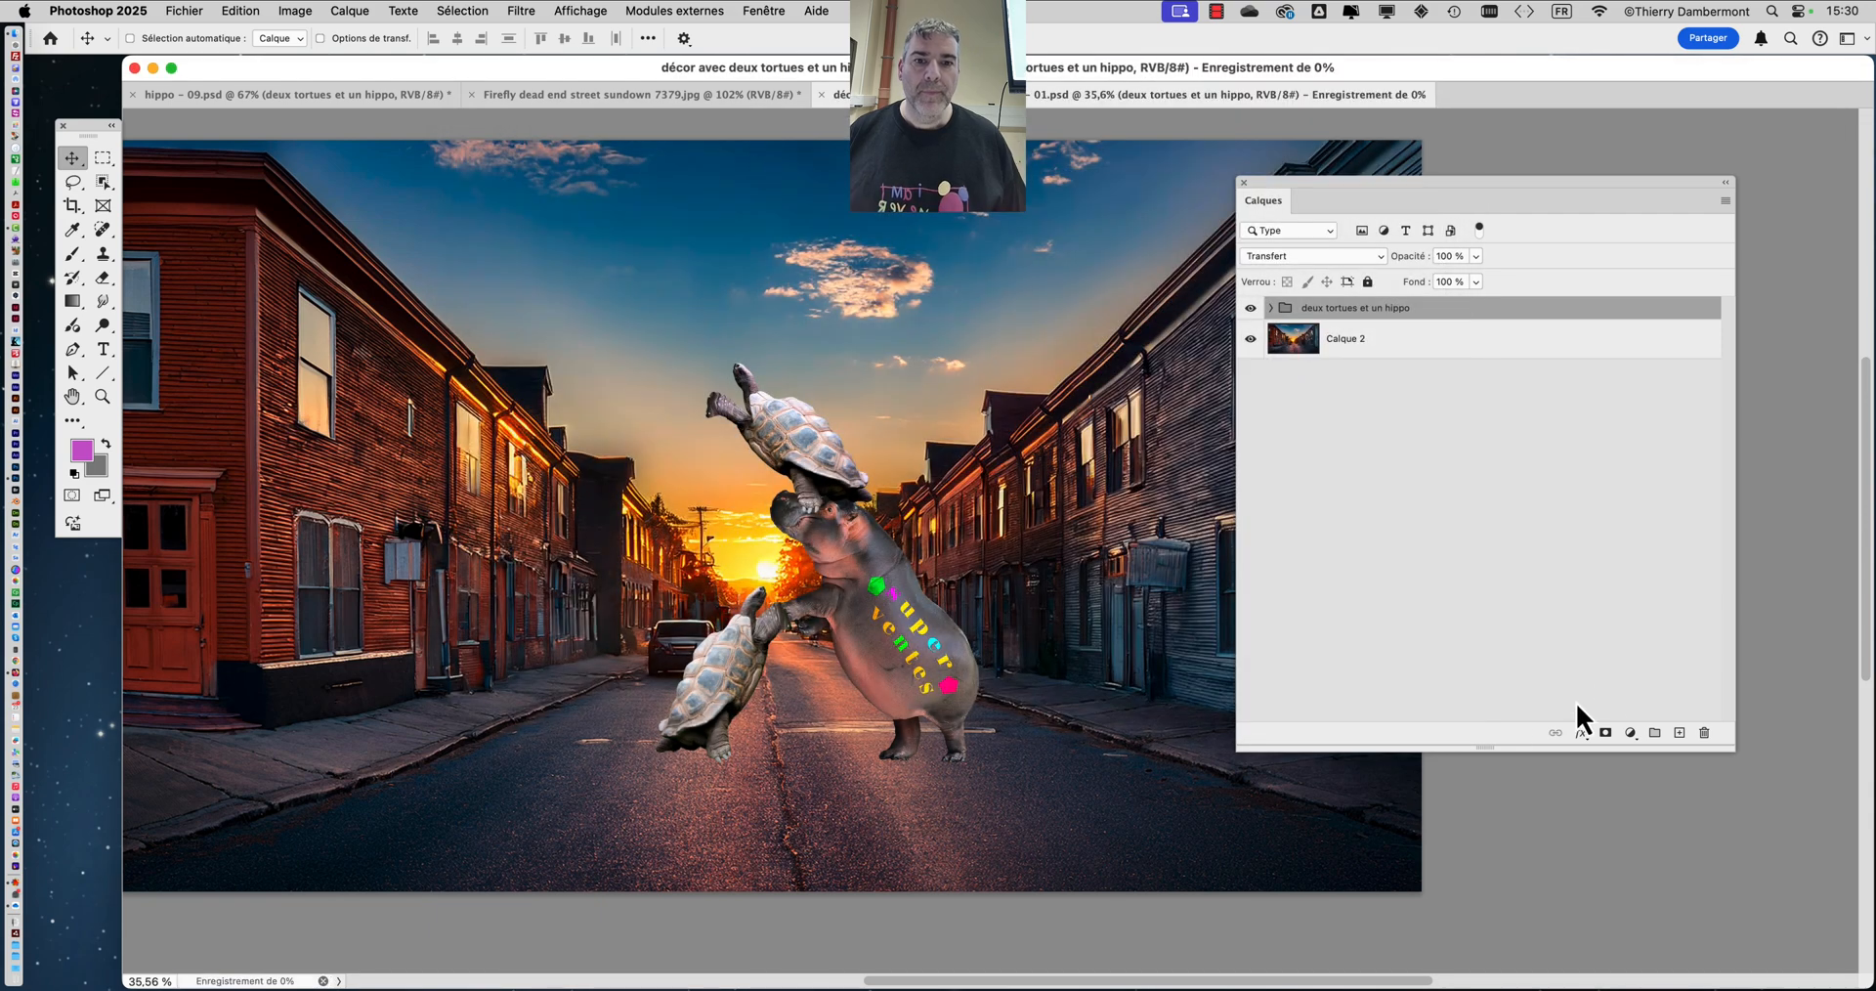
# - Switch to Finder and check "décor avec deux tortues et un hippo - 01.psd" in the "m11j23 - docs CGR2 cours 03 (4 heures)" folder
pyautogui.press('super+Tab')
pyautogui.press('super+Tab')
pyautogui.press('super+Tab')
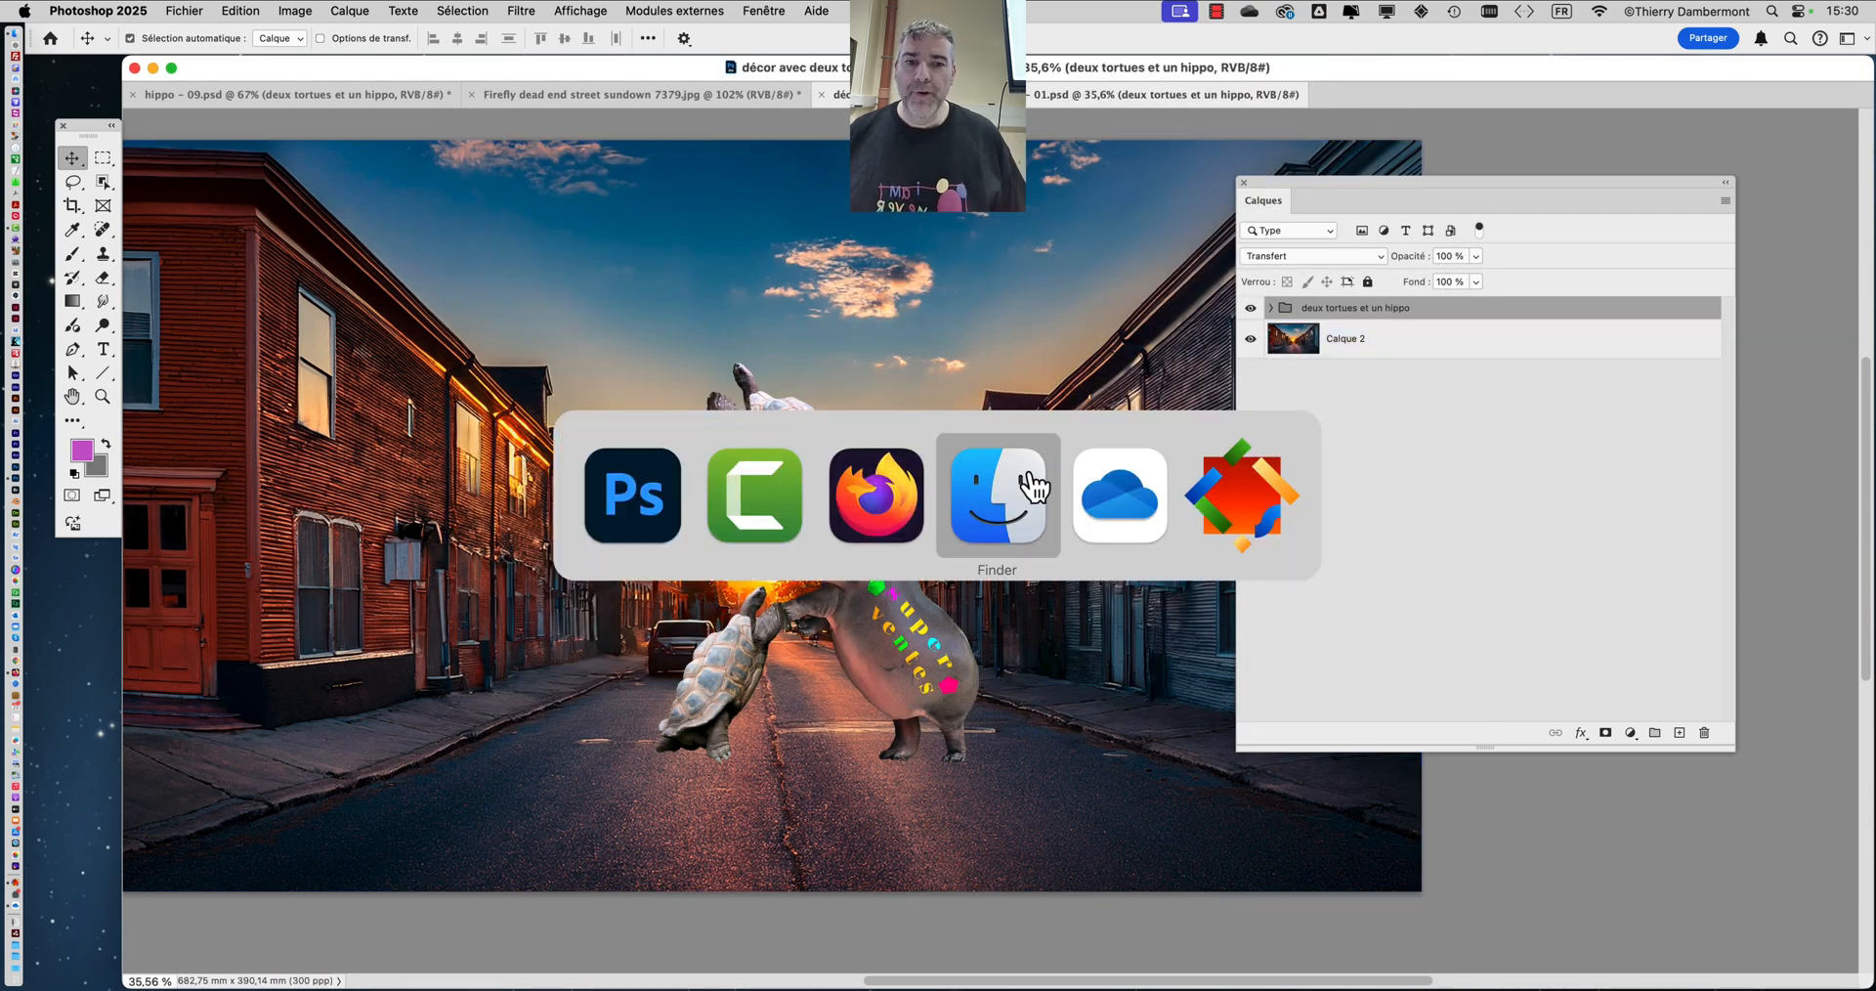
pyautogui.click(1054, 554)
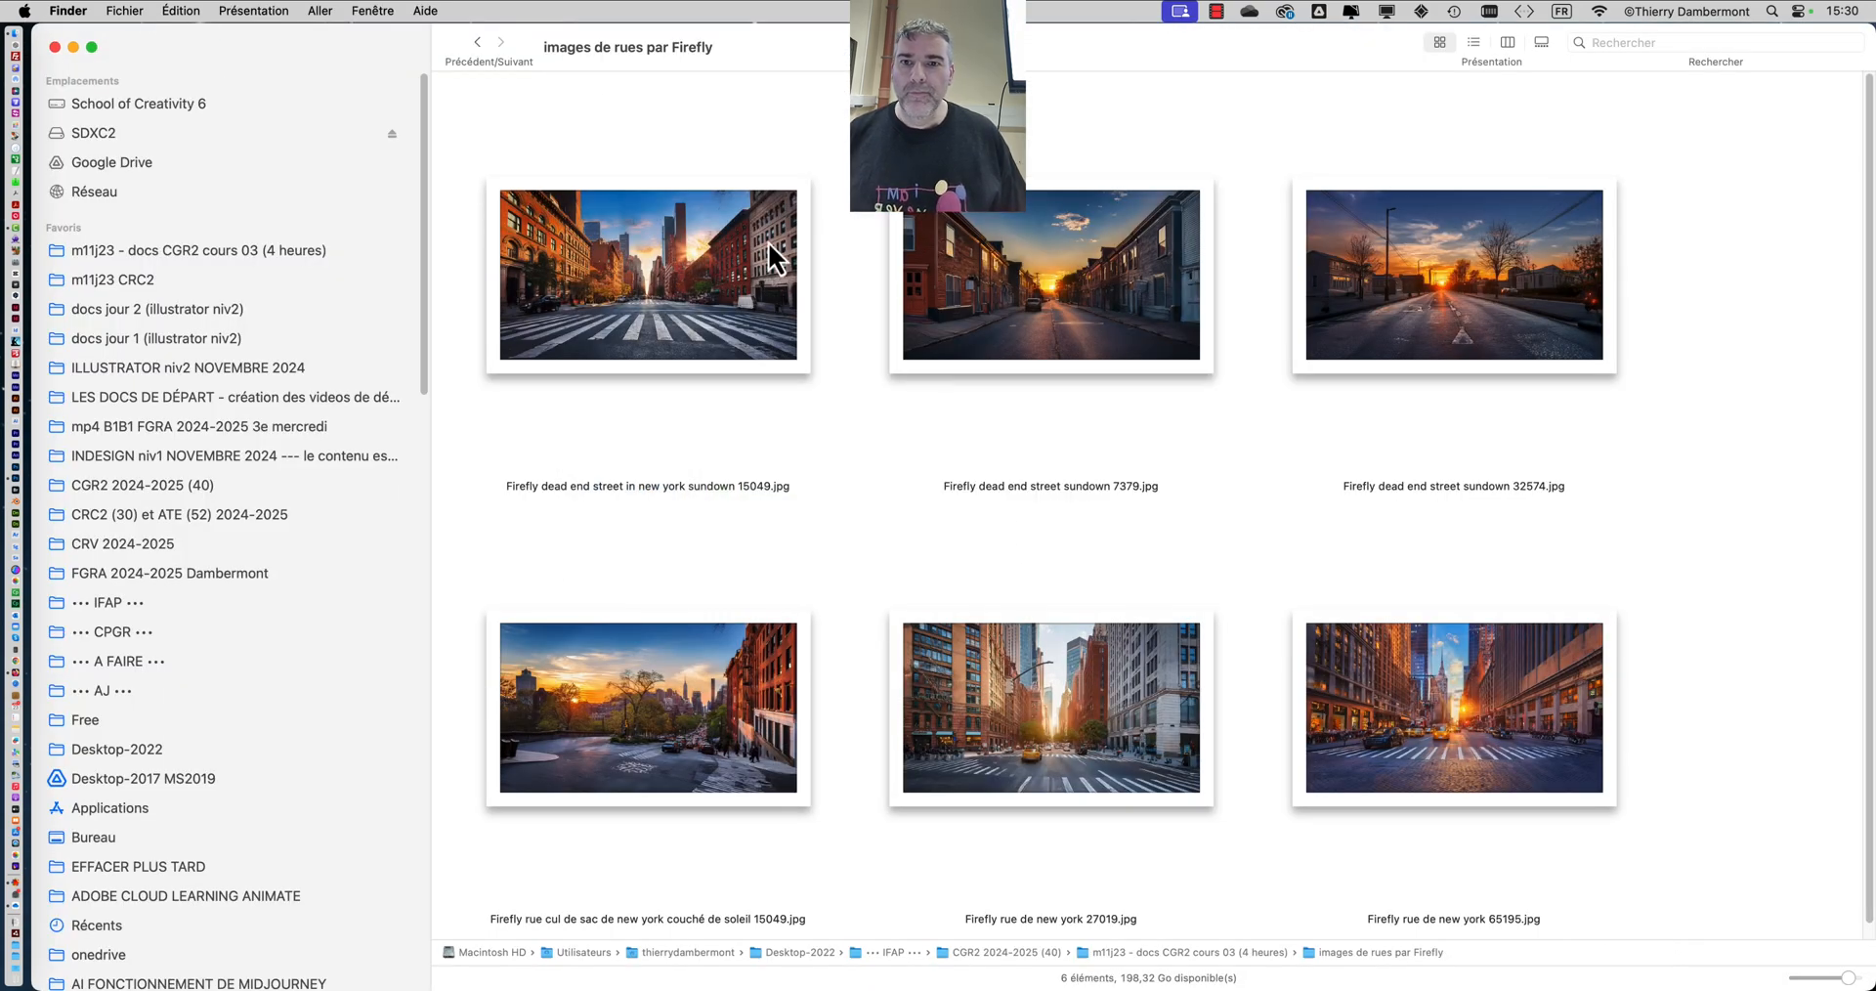
pyautogui.click(216, 250)
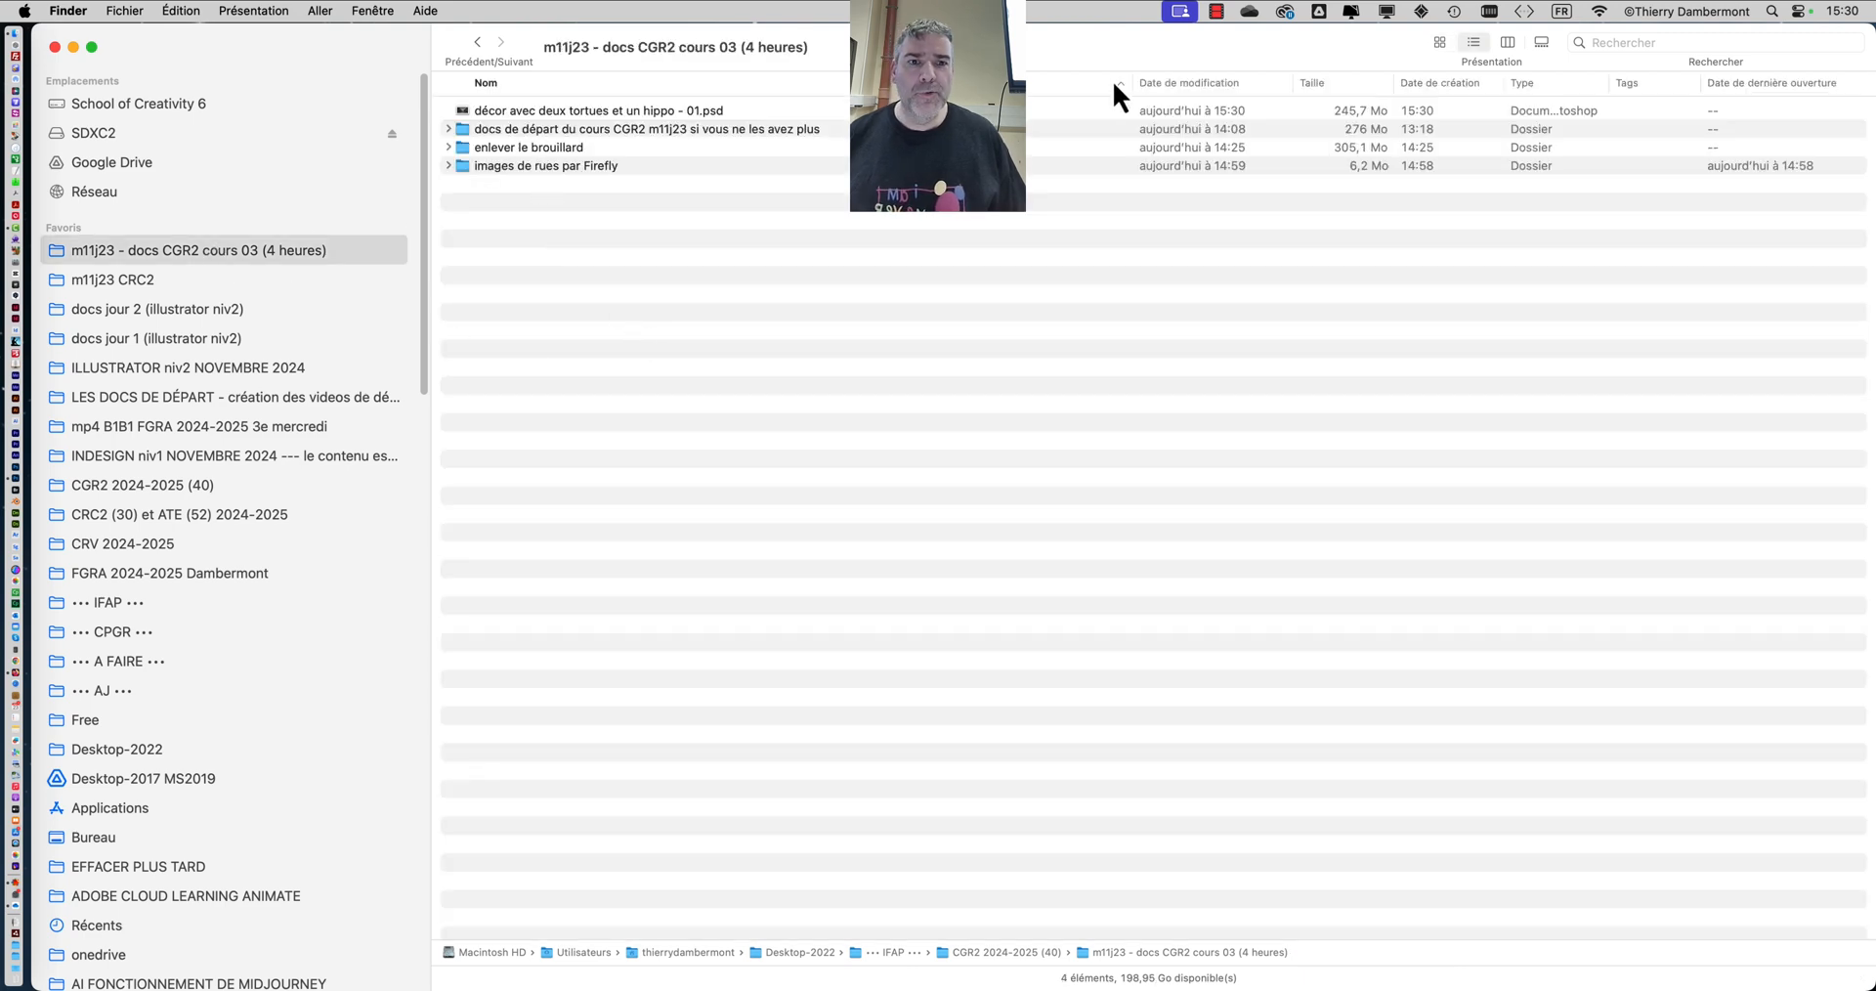
pyautogui.moveTo(1132, 82); pyautogui.dragTo(869, 82)
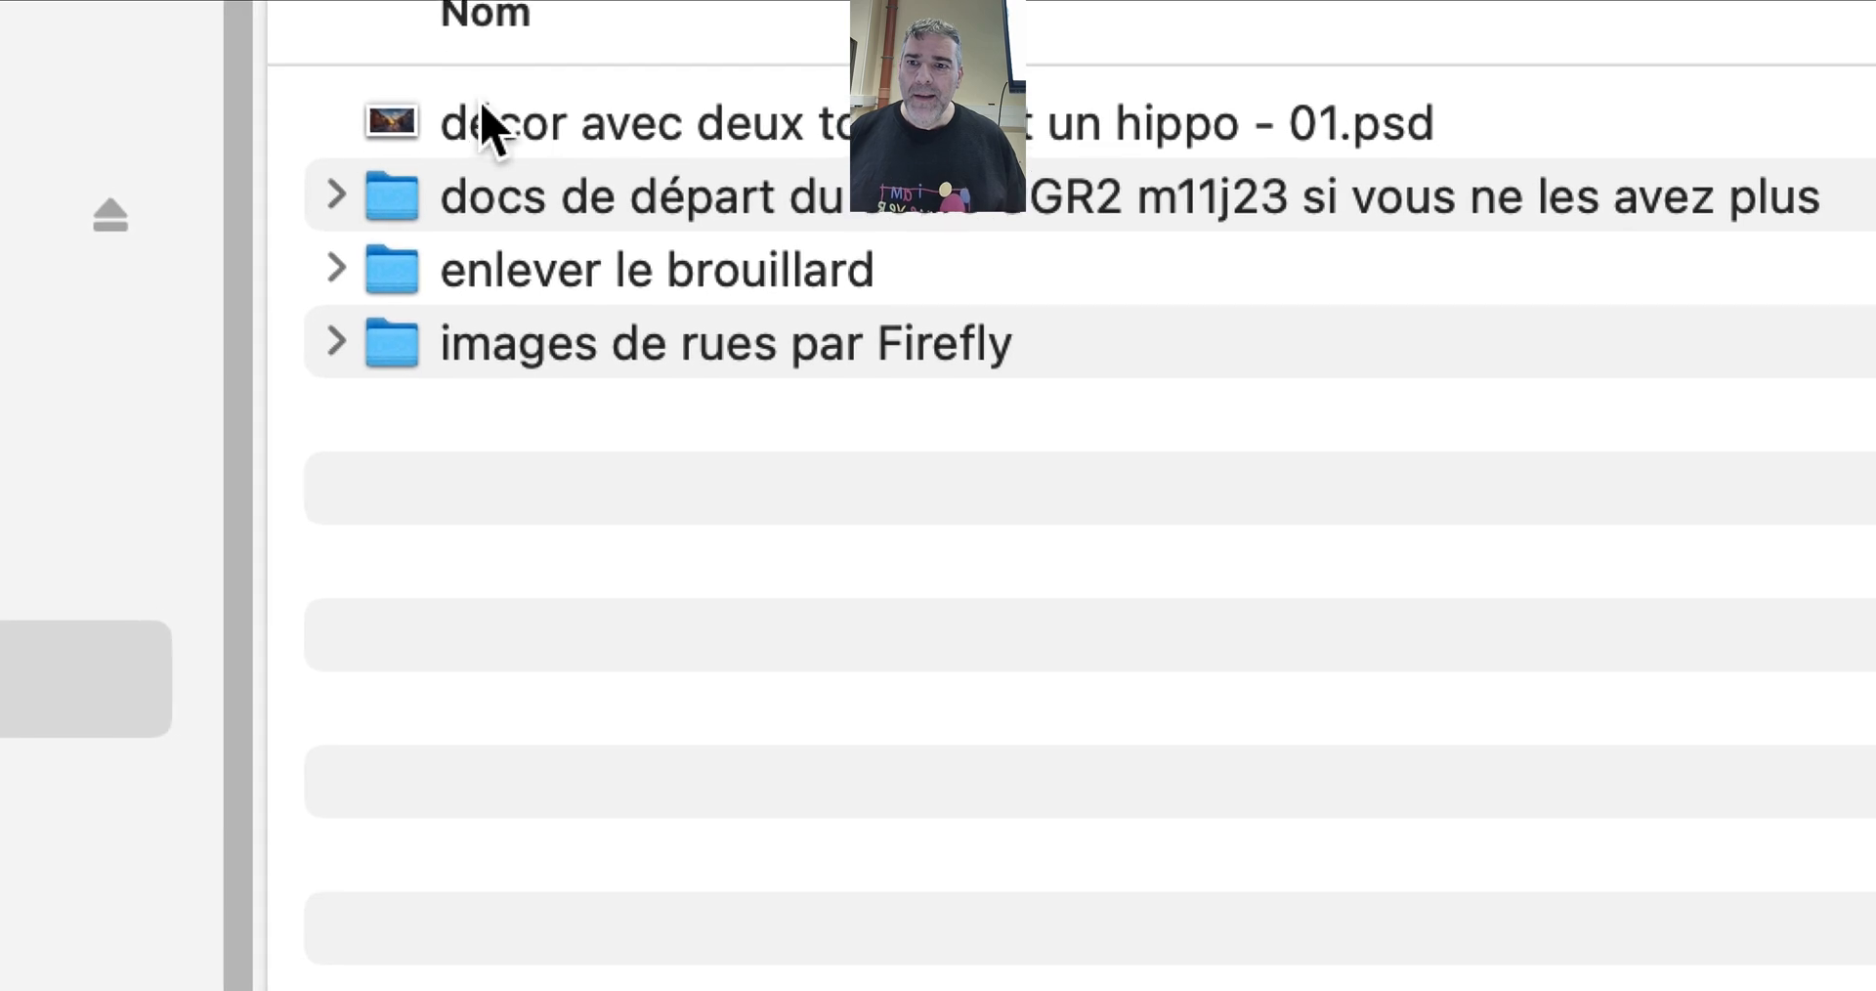
pyautogui.click(533, 166)
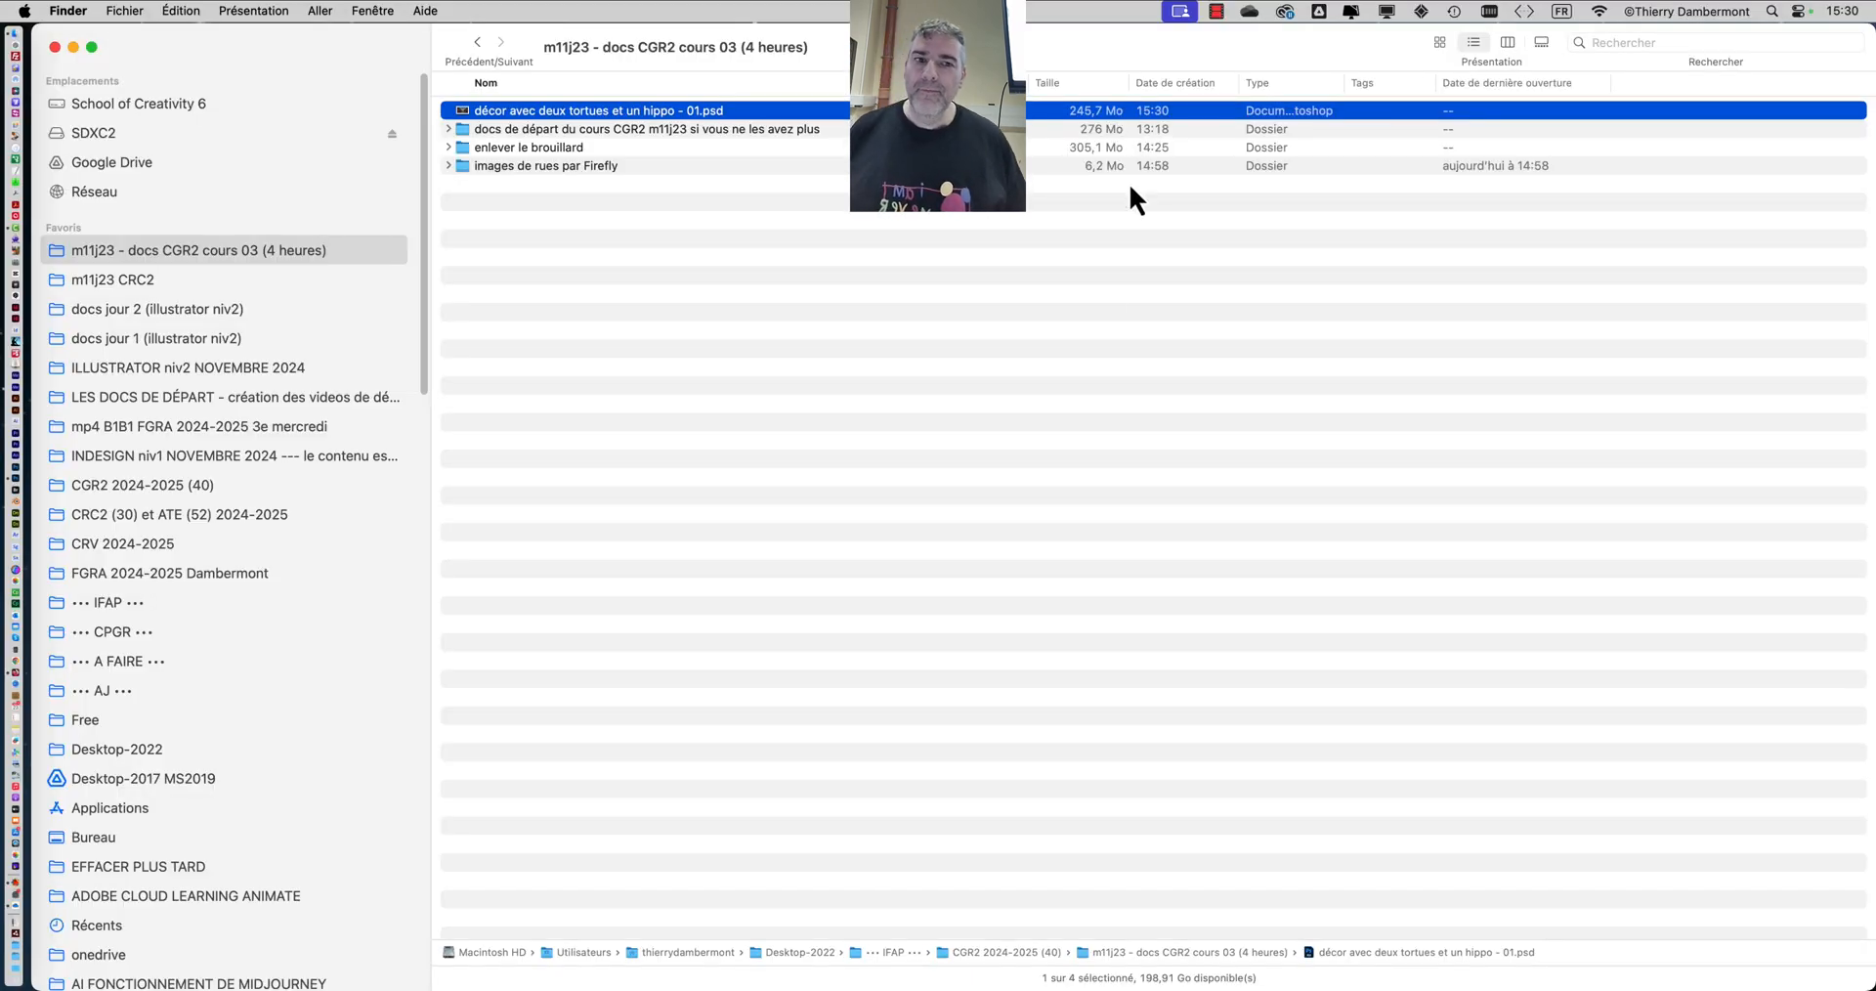
pyautogui.click(1097, 340)
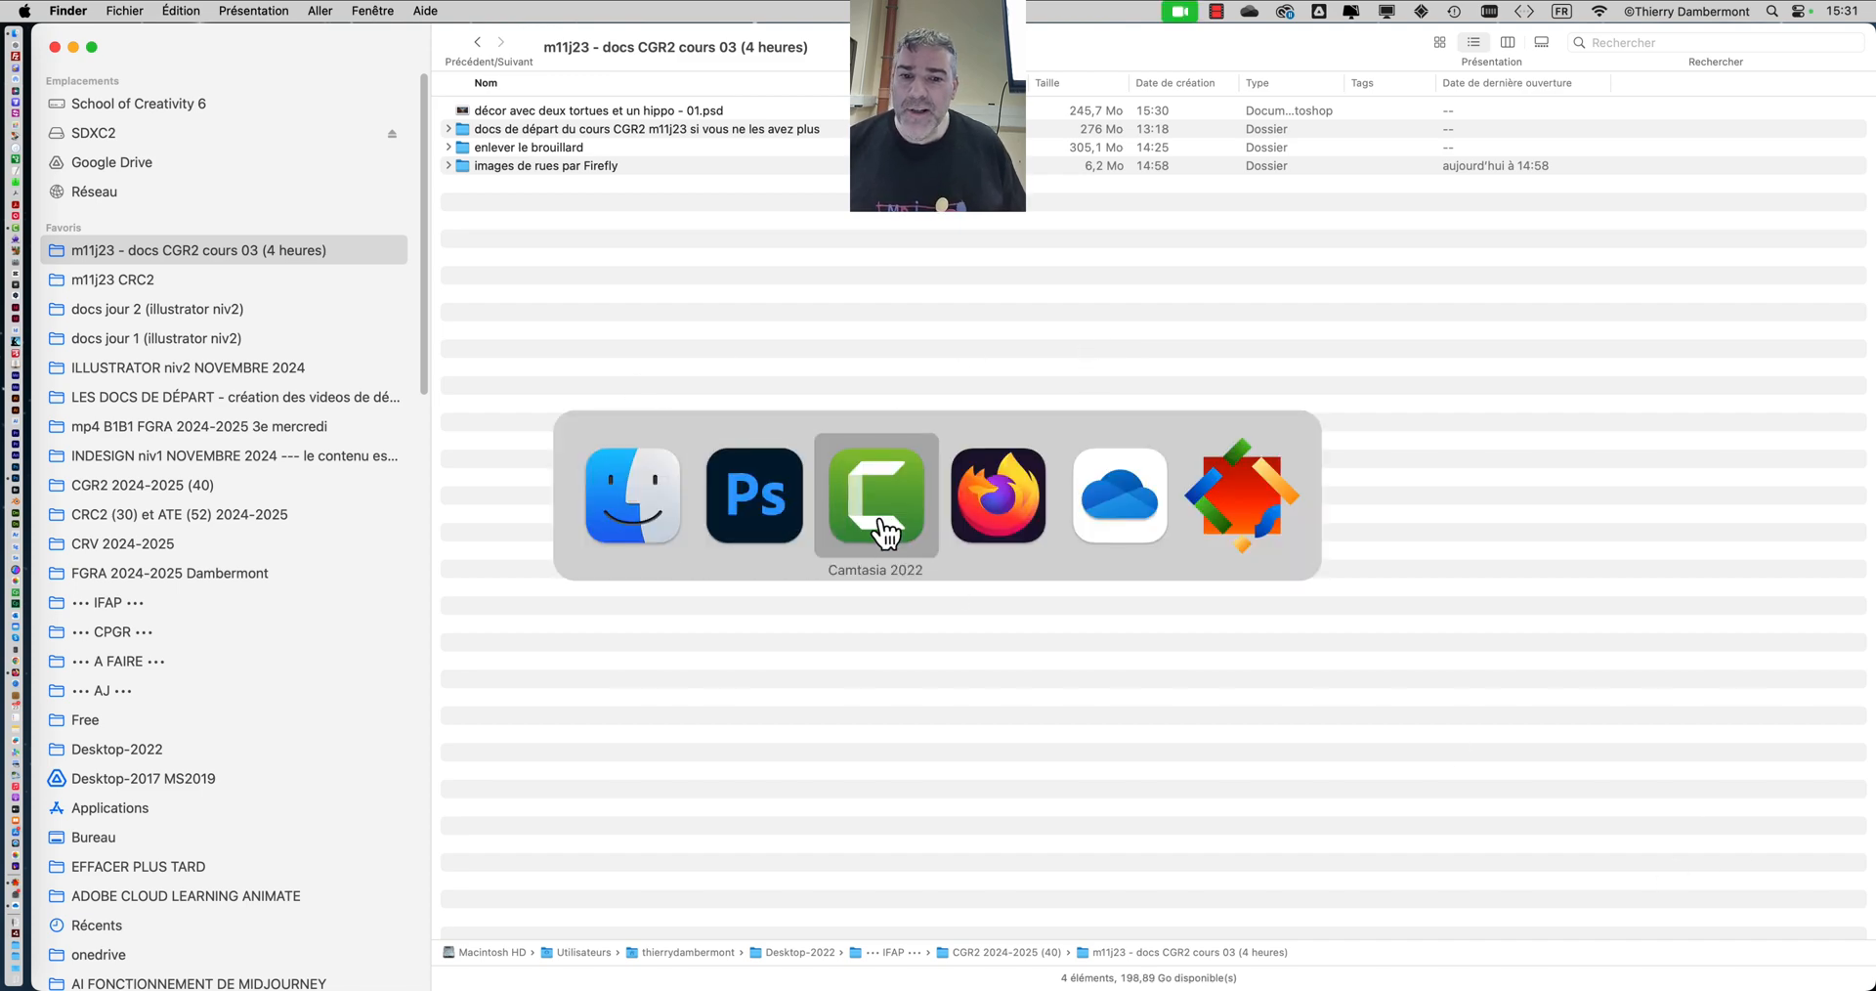
# - Switch back to Photoshop, shrink the Layers panel, and move it farther off the street image
pyautogui.click(766, 515)
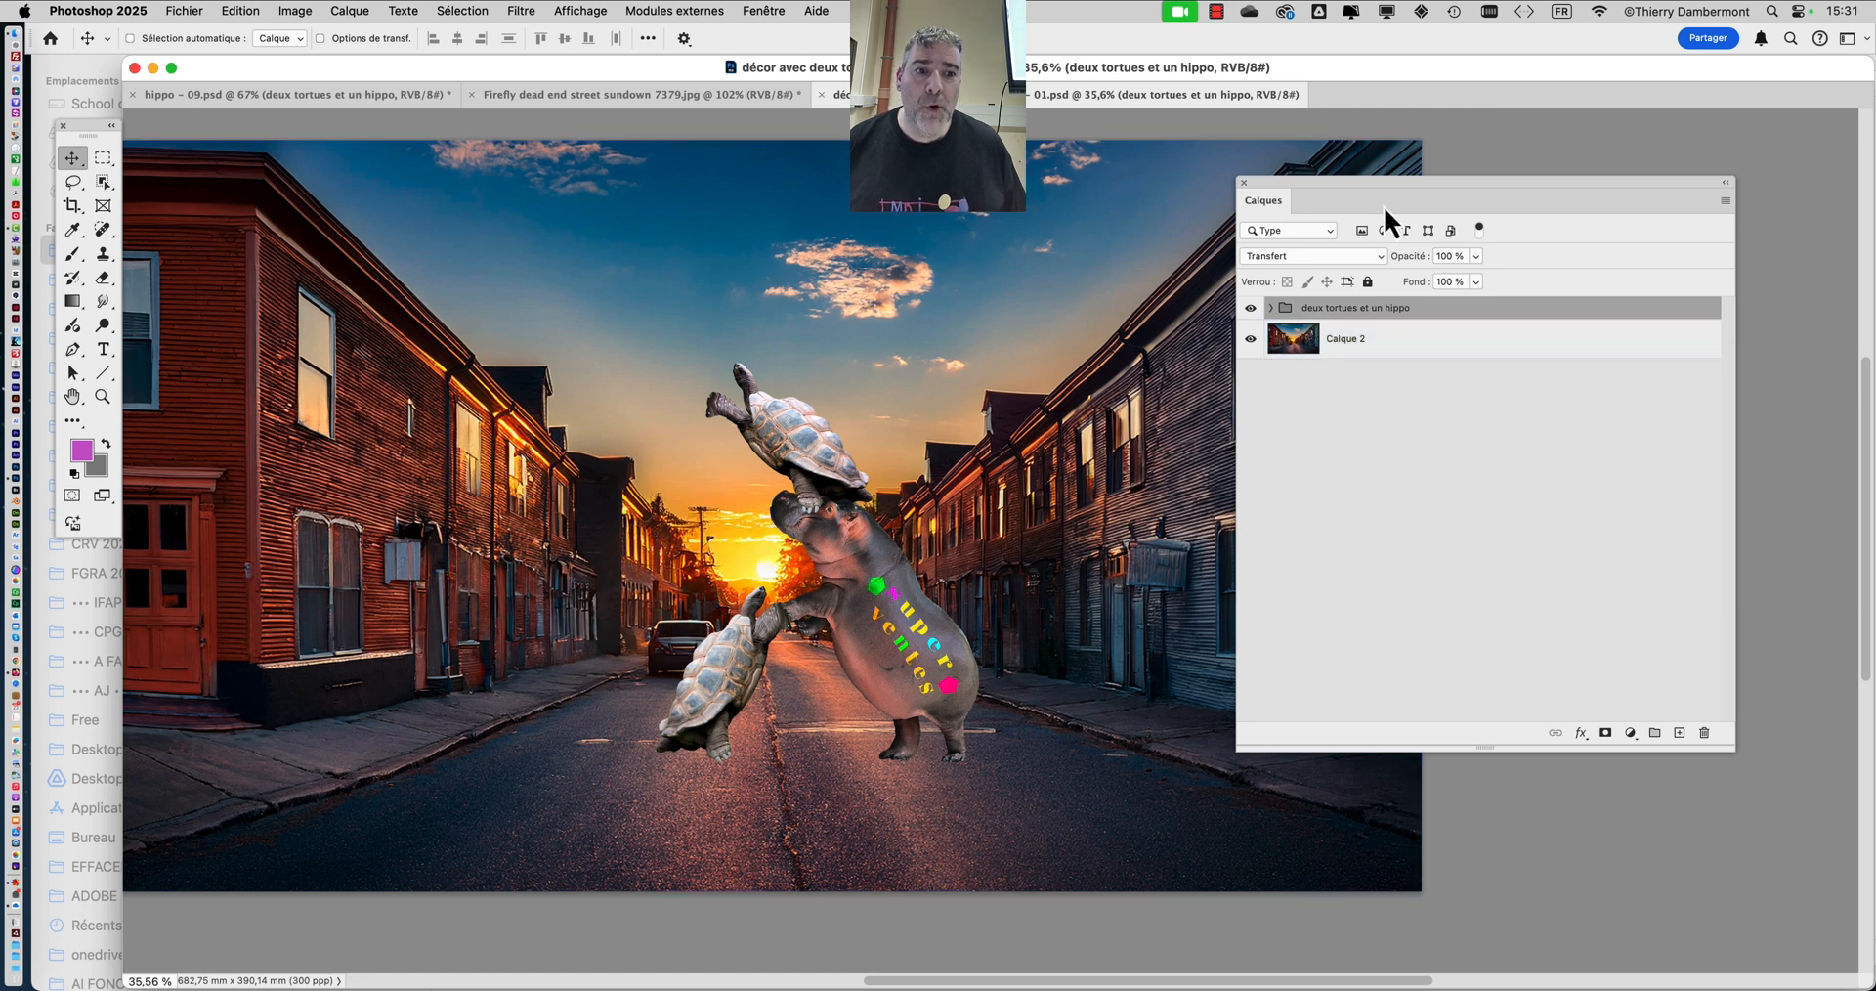
pyautogui.moveTo(1732, 749); pyautogui.dragTo(1552, 573)
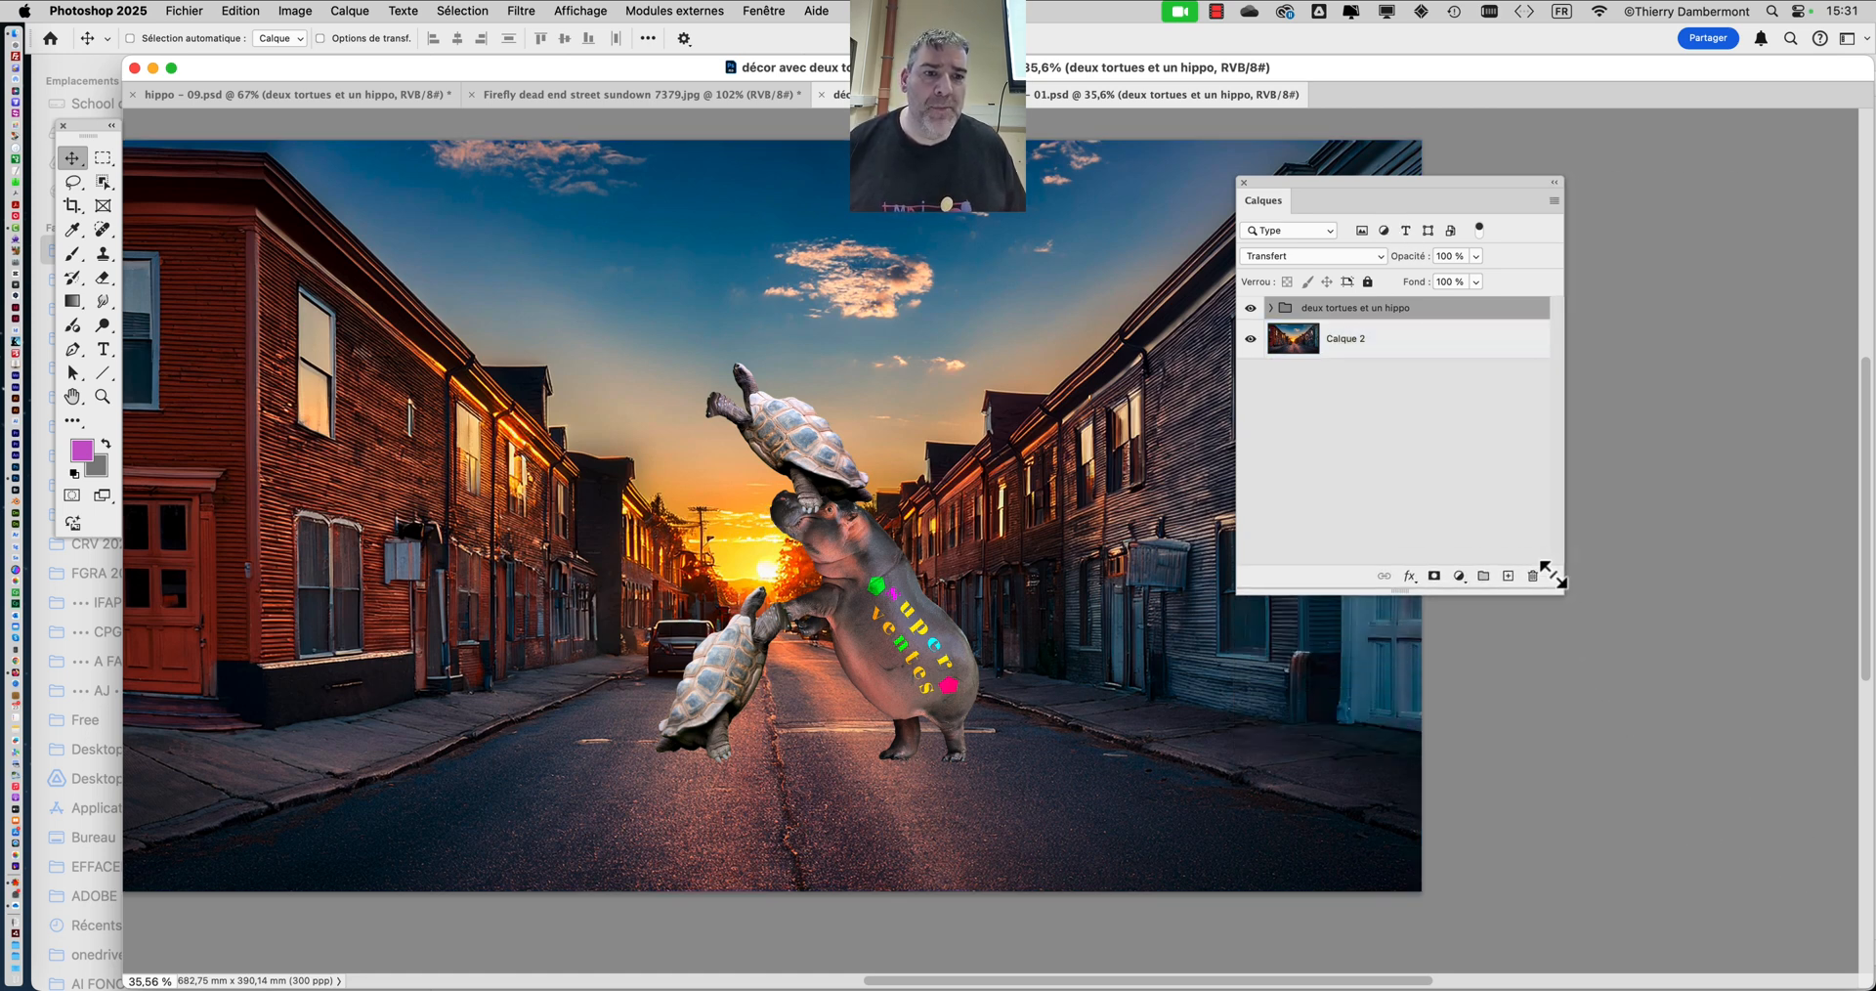
pyautogui.moveTo(1372, 185); pyautogui.dragTo(1586, 180)
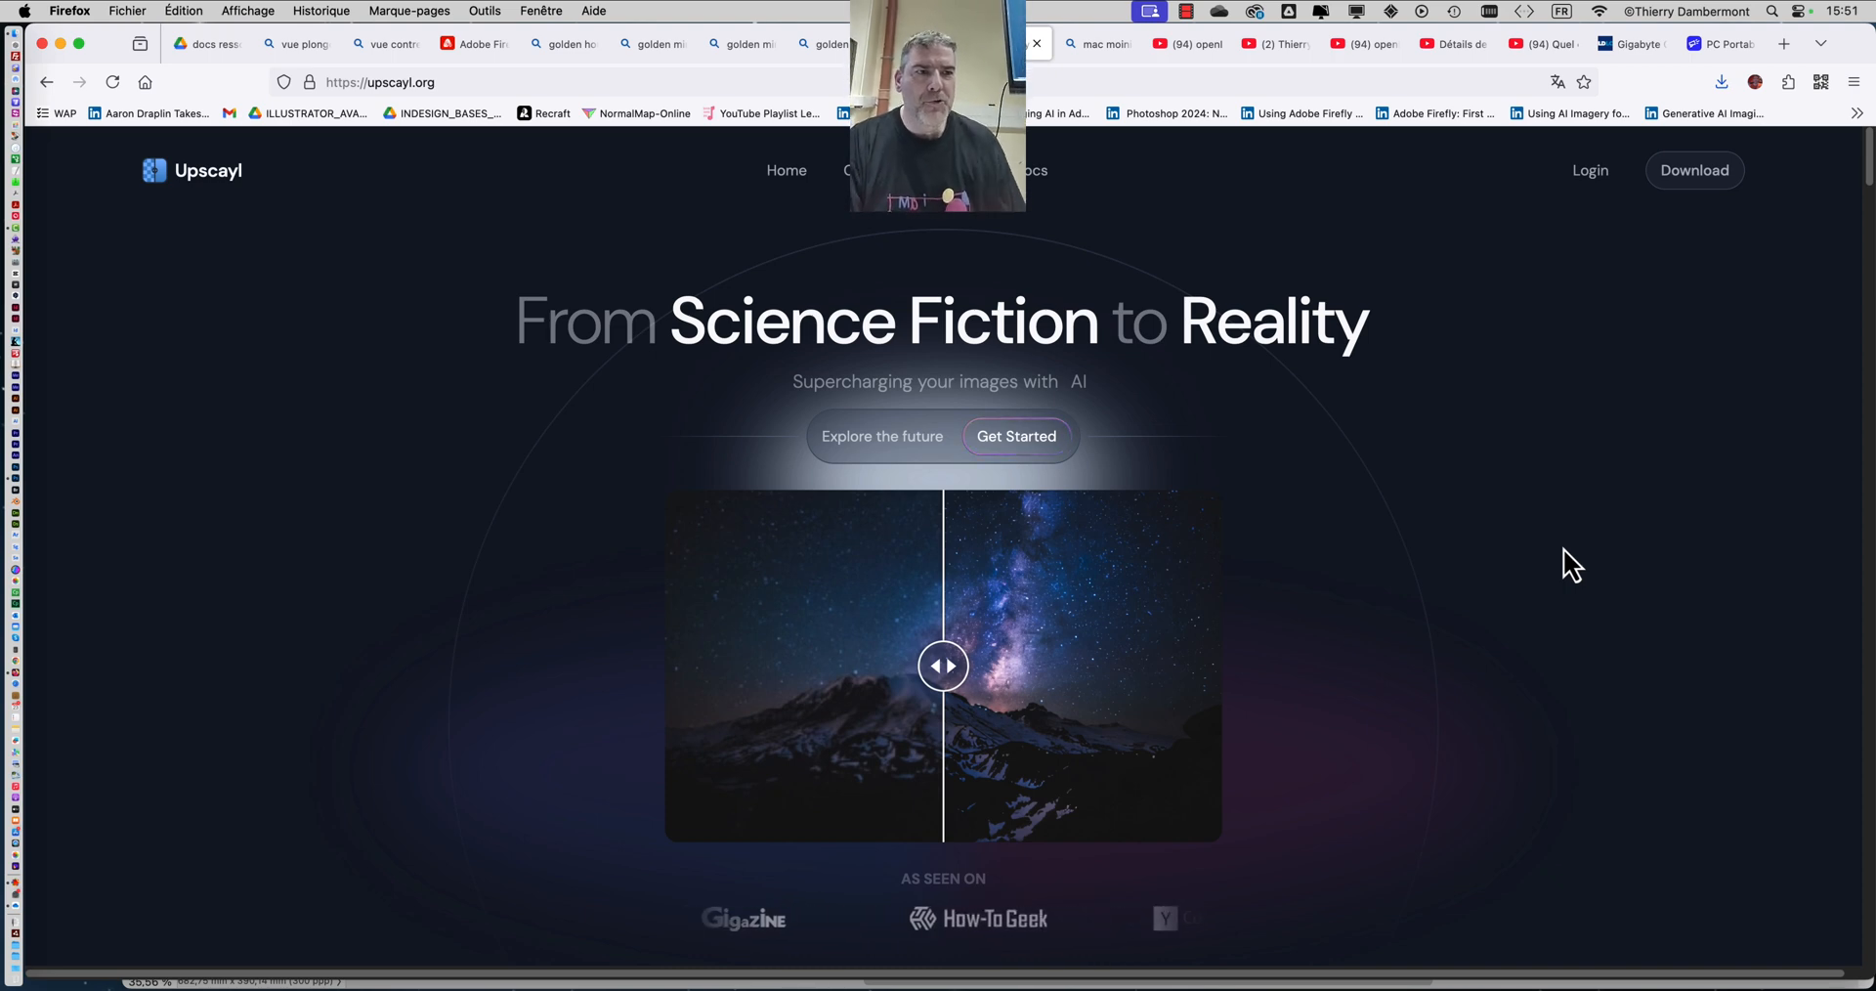
# - Look at Upscayl's Windows and macOS downloads on upscayl.org in Firefox, without saving the Windows installer
pyautogui.click(1709, 191)
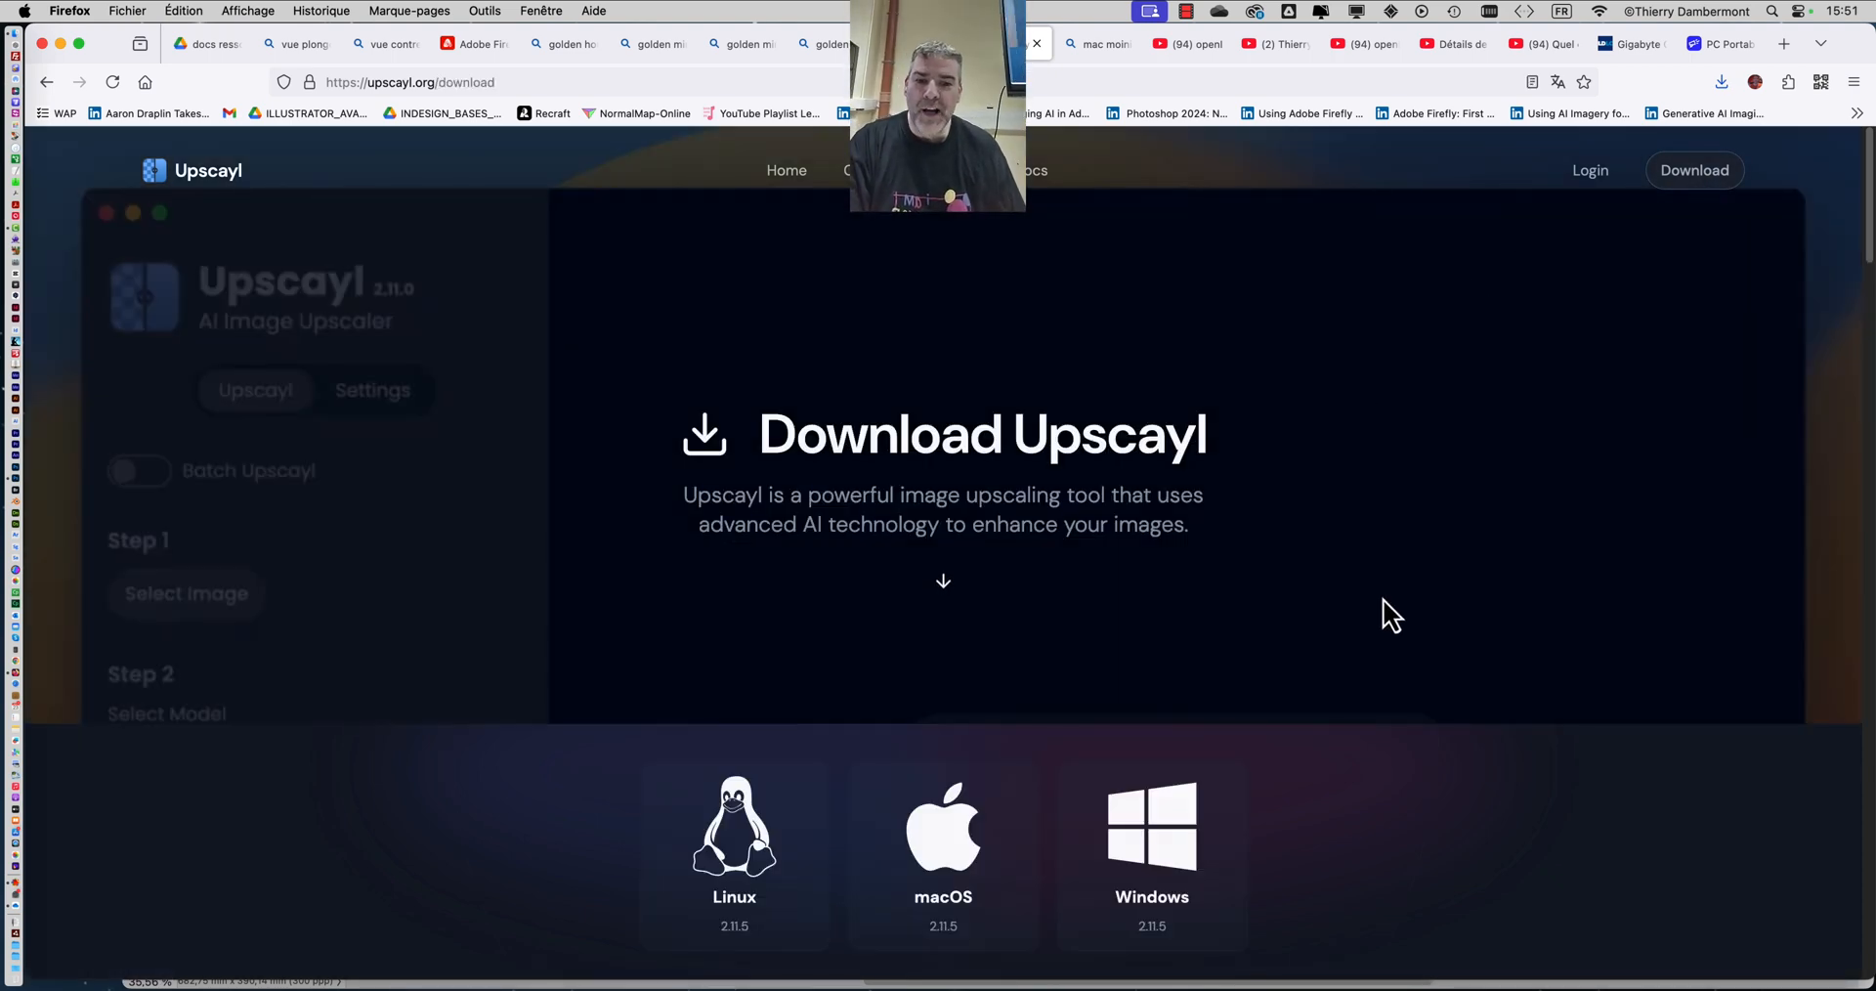
pyautogui.scroll(-3, 1381, 600)
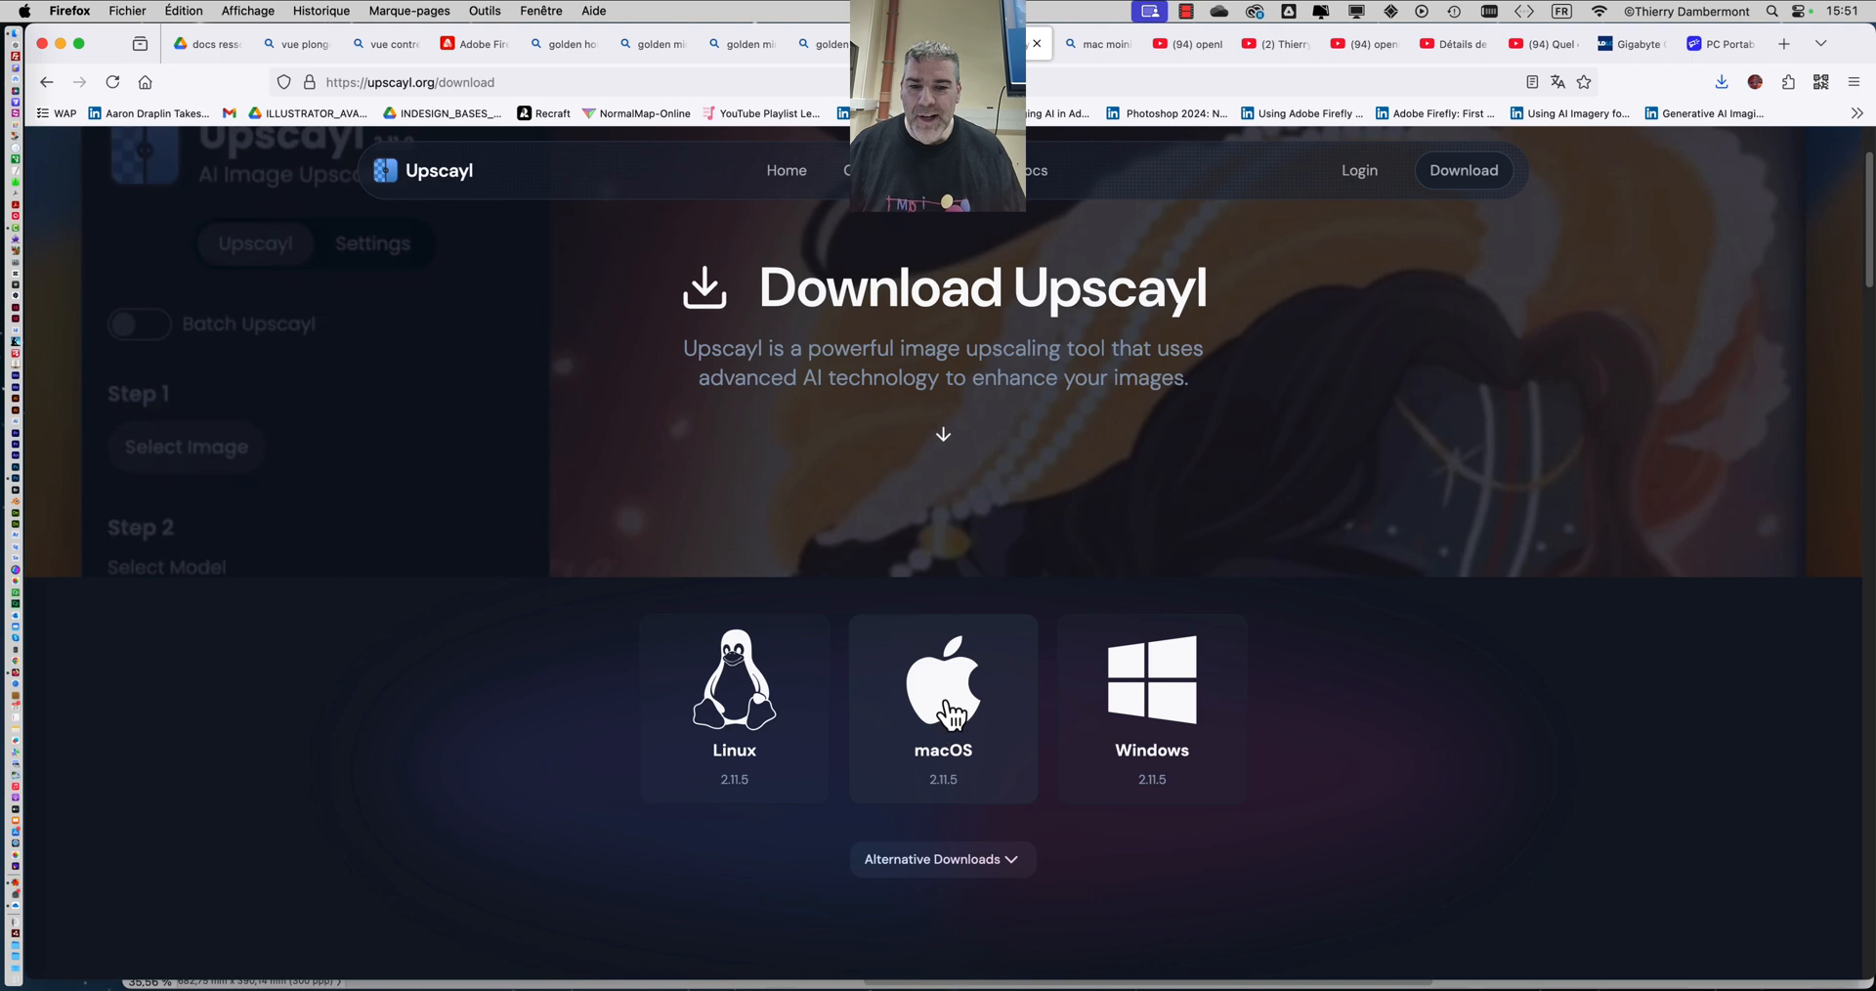
pyautogui.click(1153, 704)
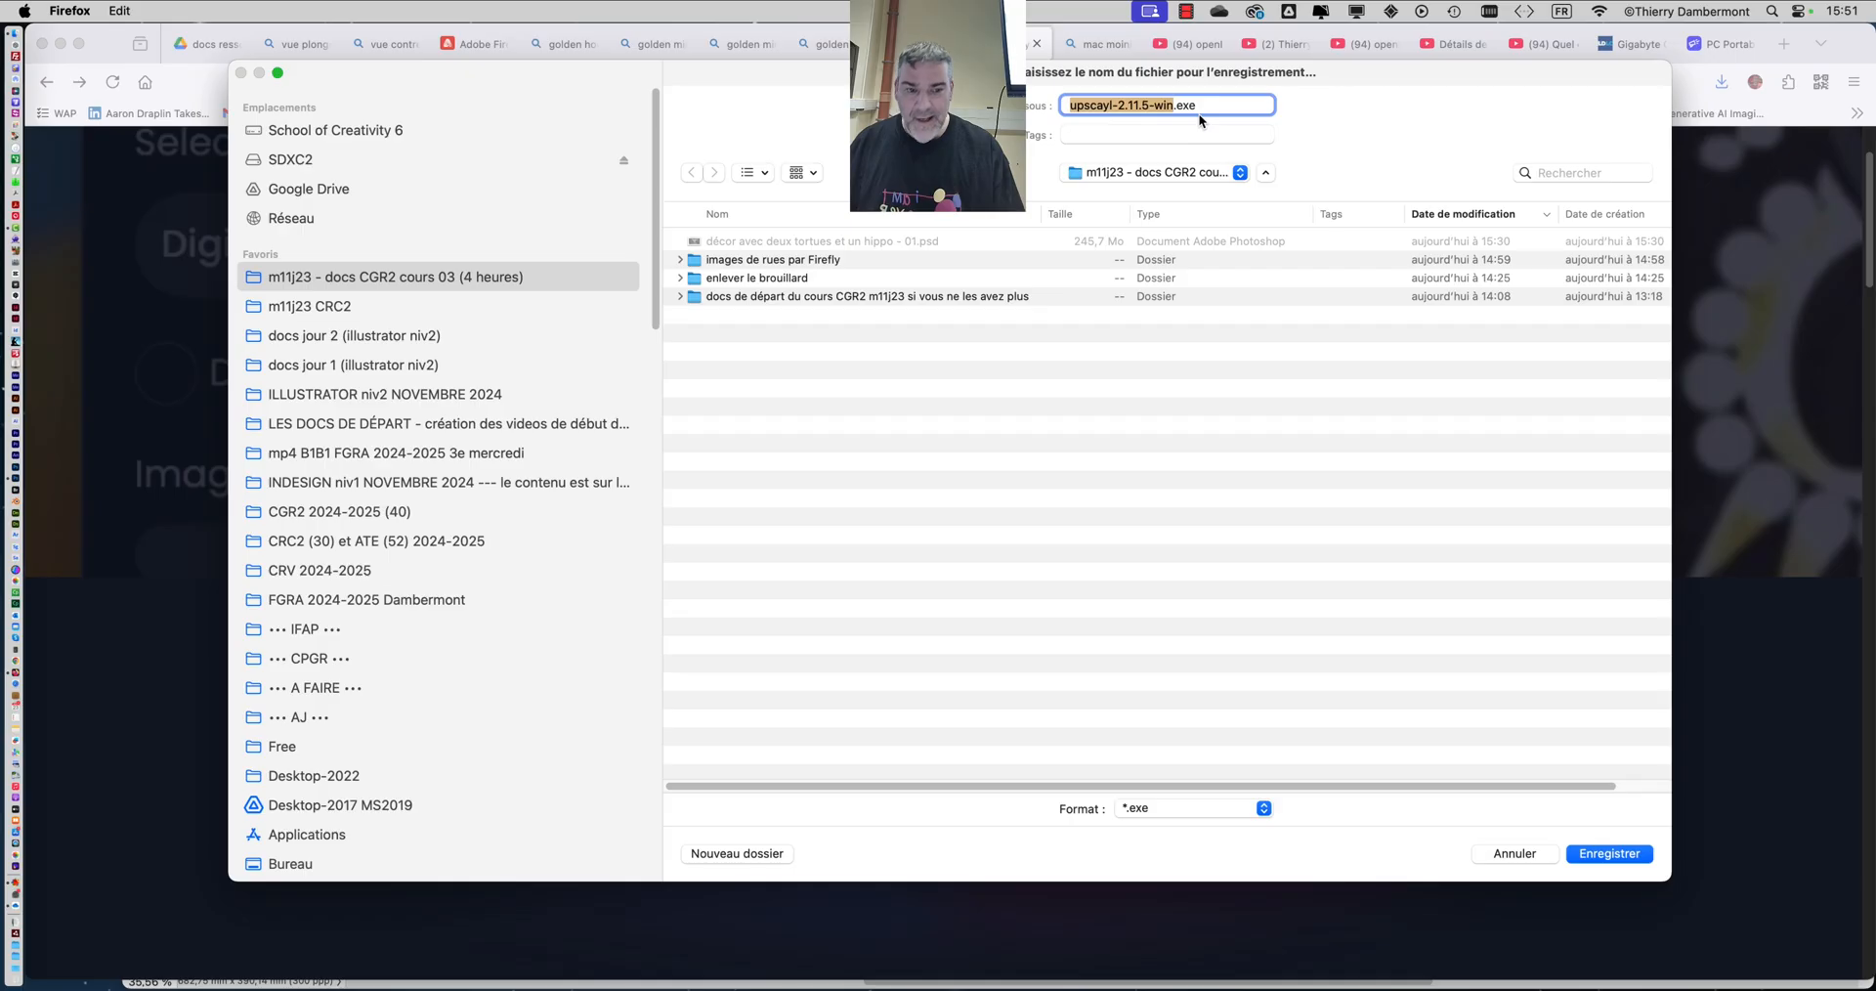
pyautogui.click(1511, 855)
pyautogui.click(960, 714)
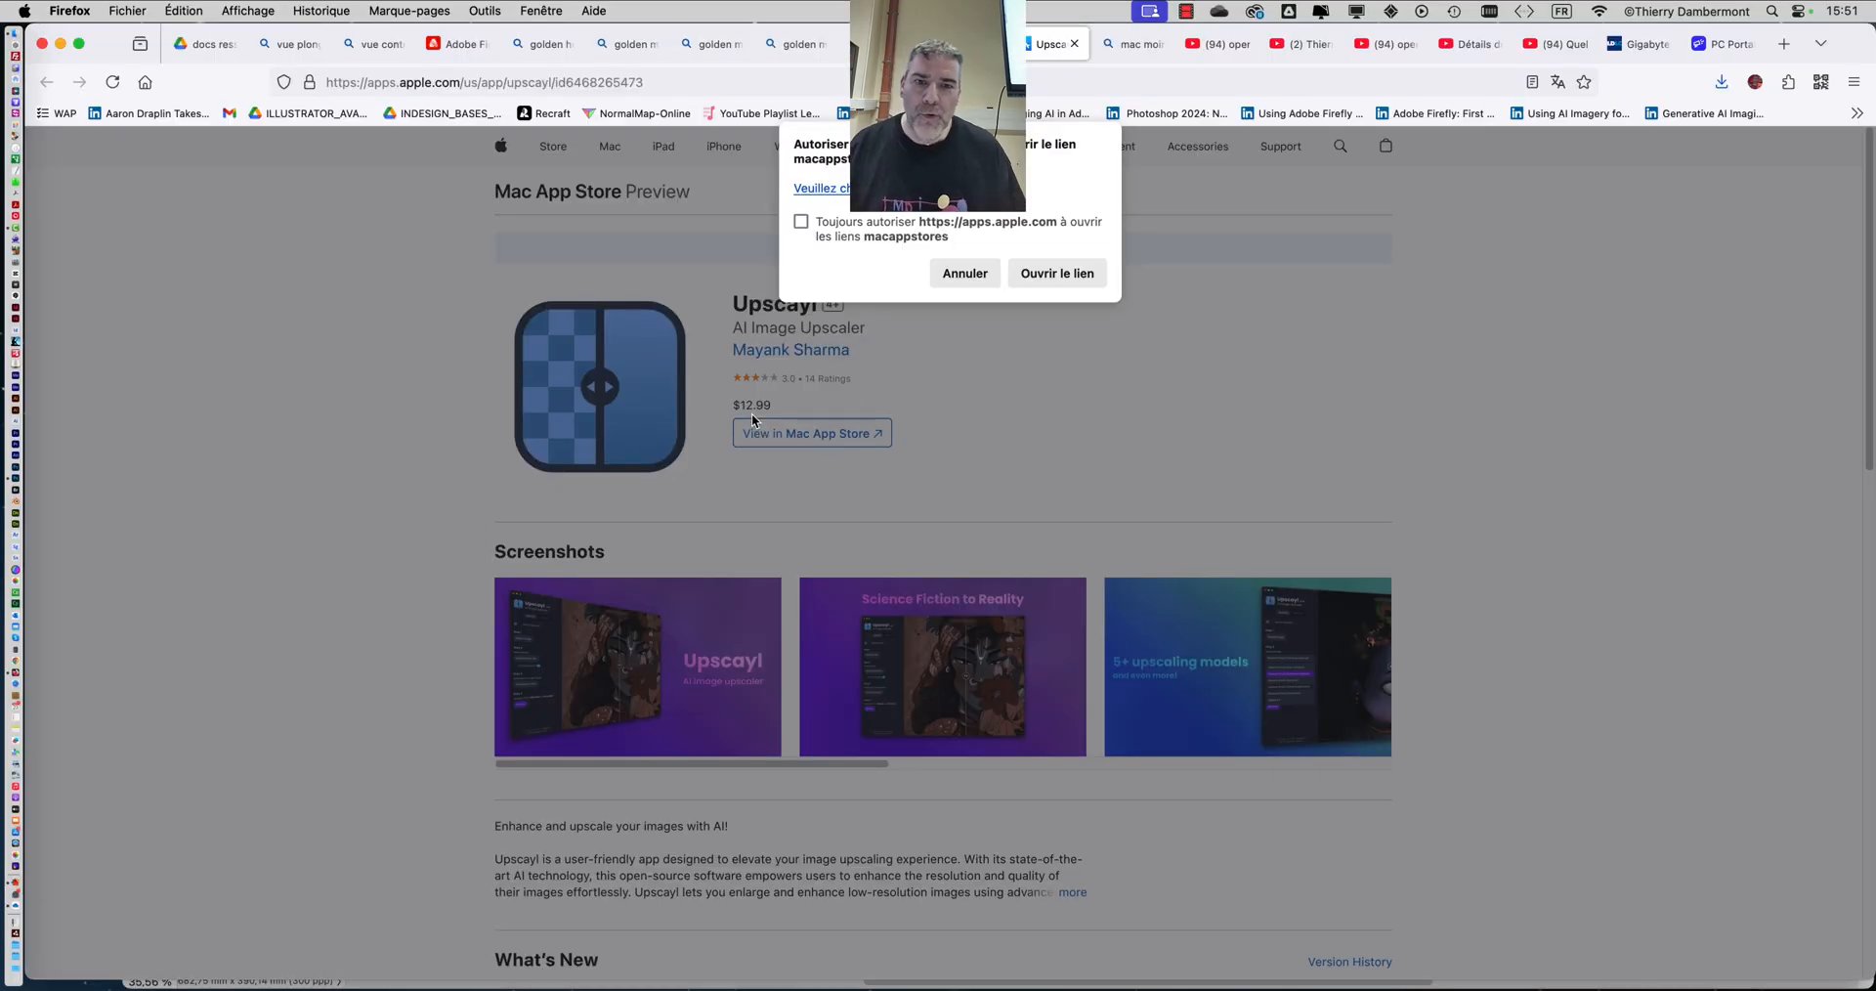
# - Decline opening the Mac App Store link and examine the before/after sample image on Upscayl's home page
pyautogui.click(964, 273)
pyautogui.click(967, 44)
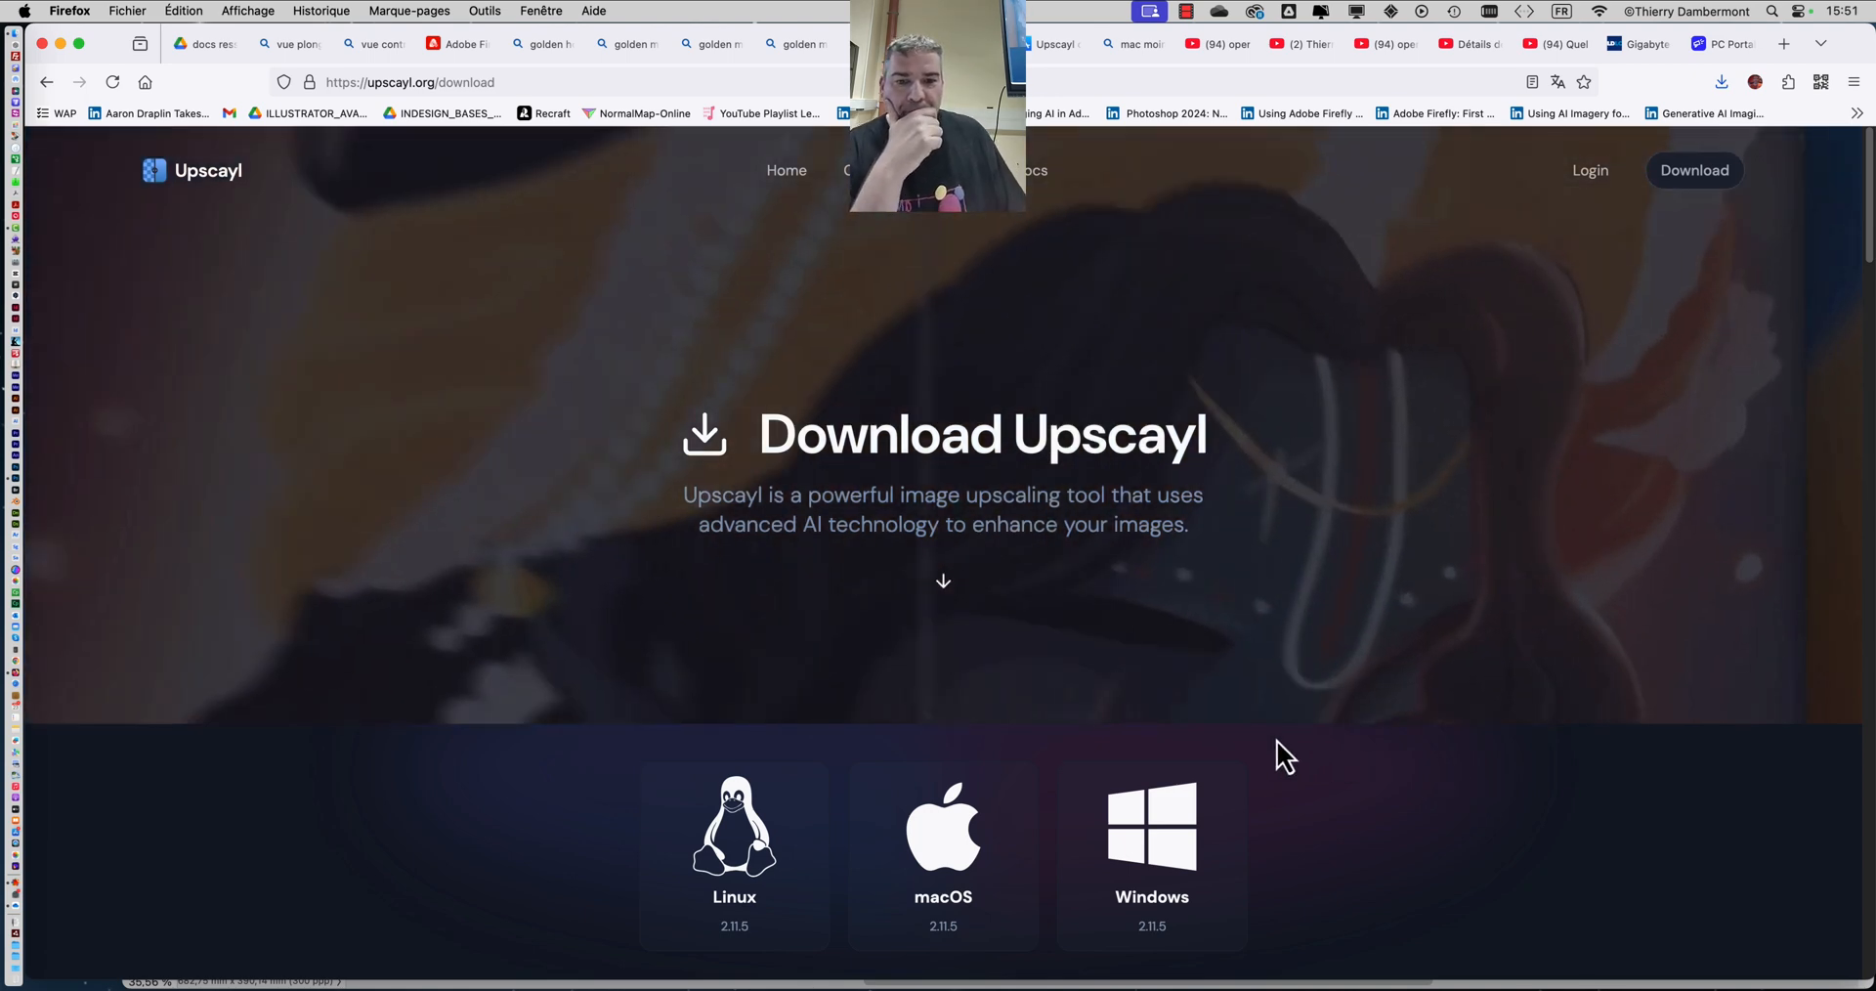
pyautogui.click(787, 171)
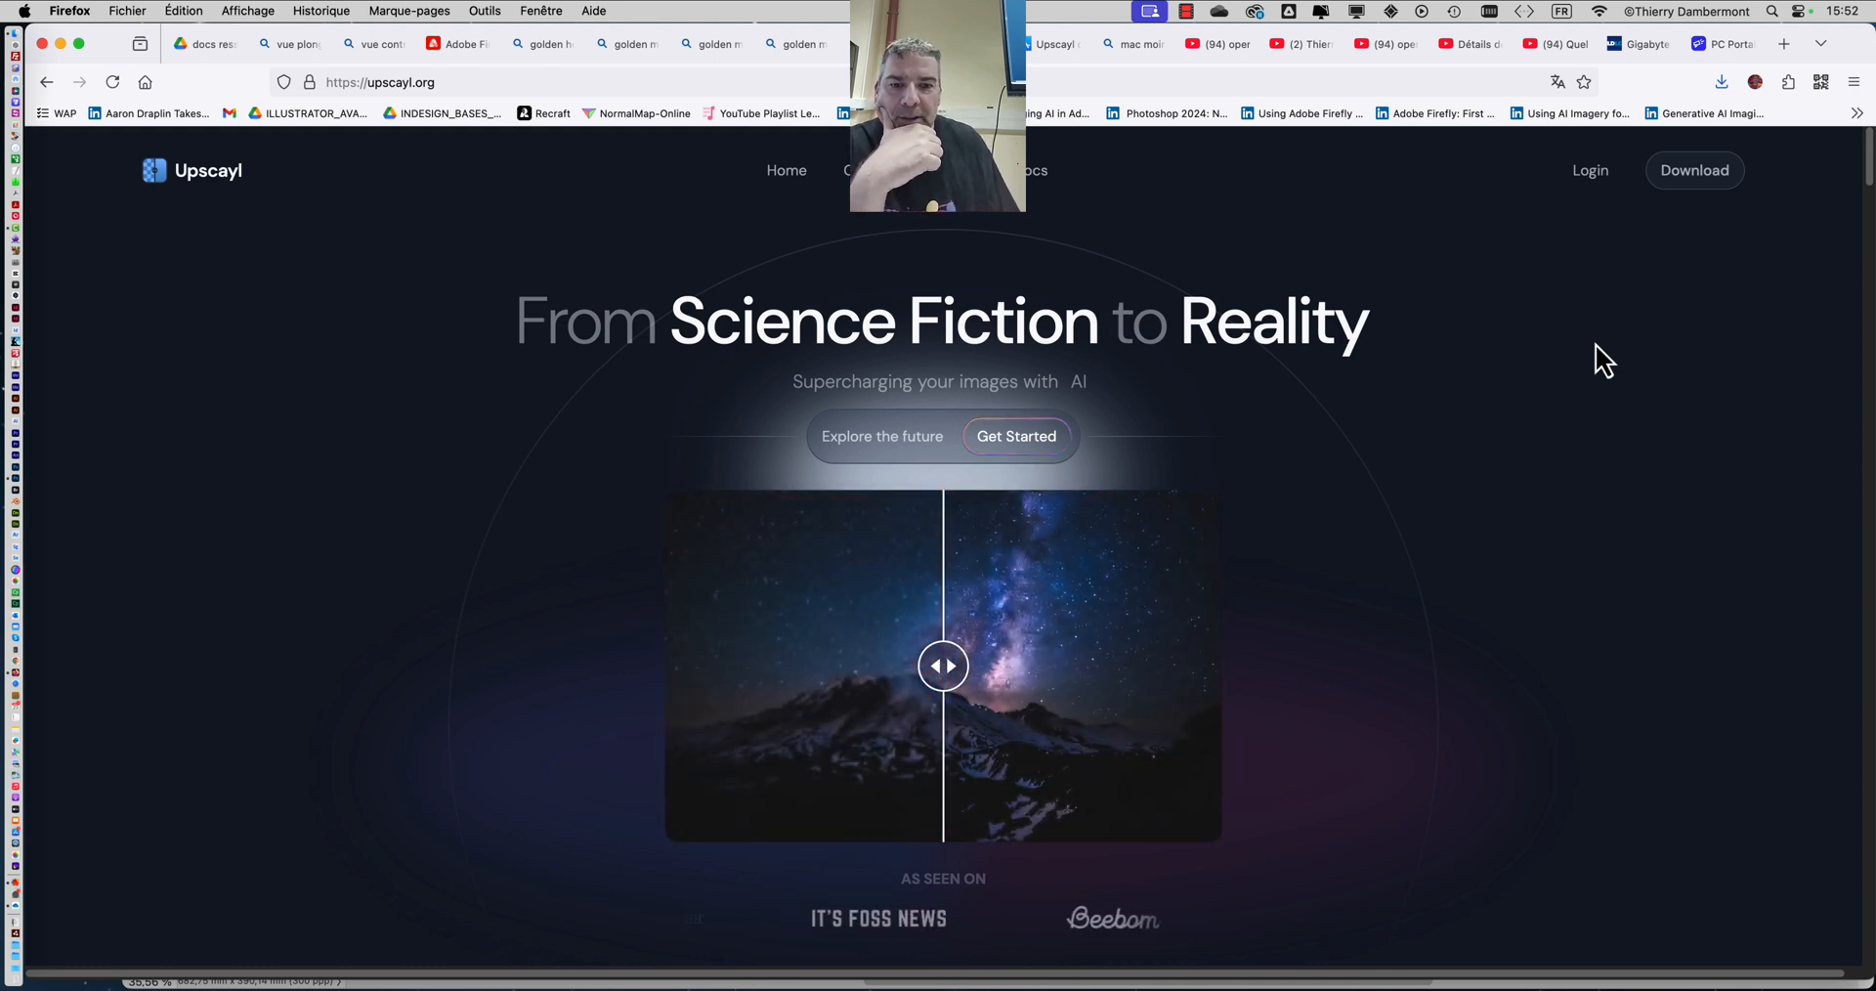
pyautogui.moveTo(944, 666); pyautogui.dragTo(985, 696)
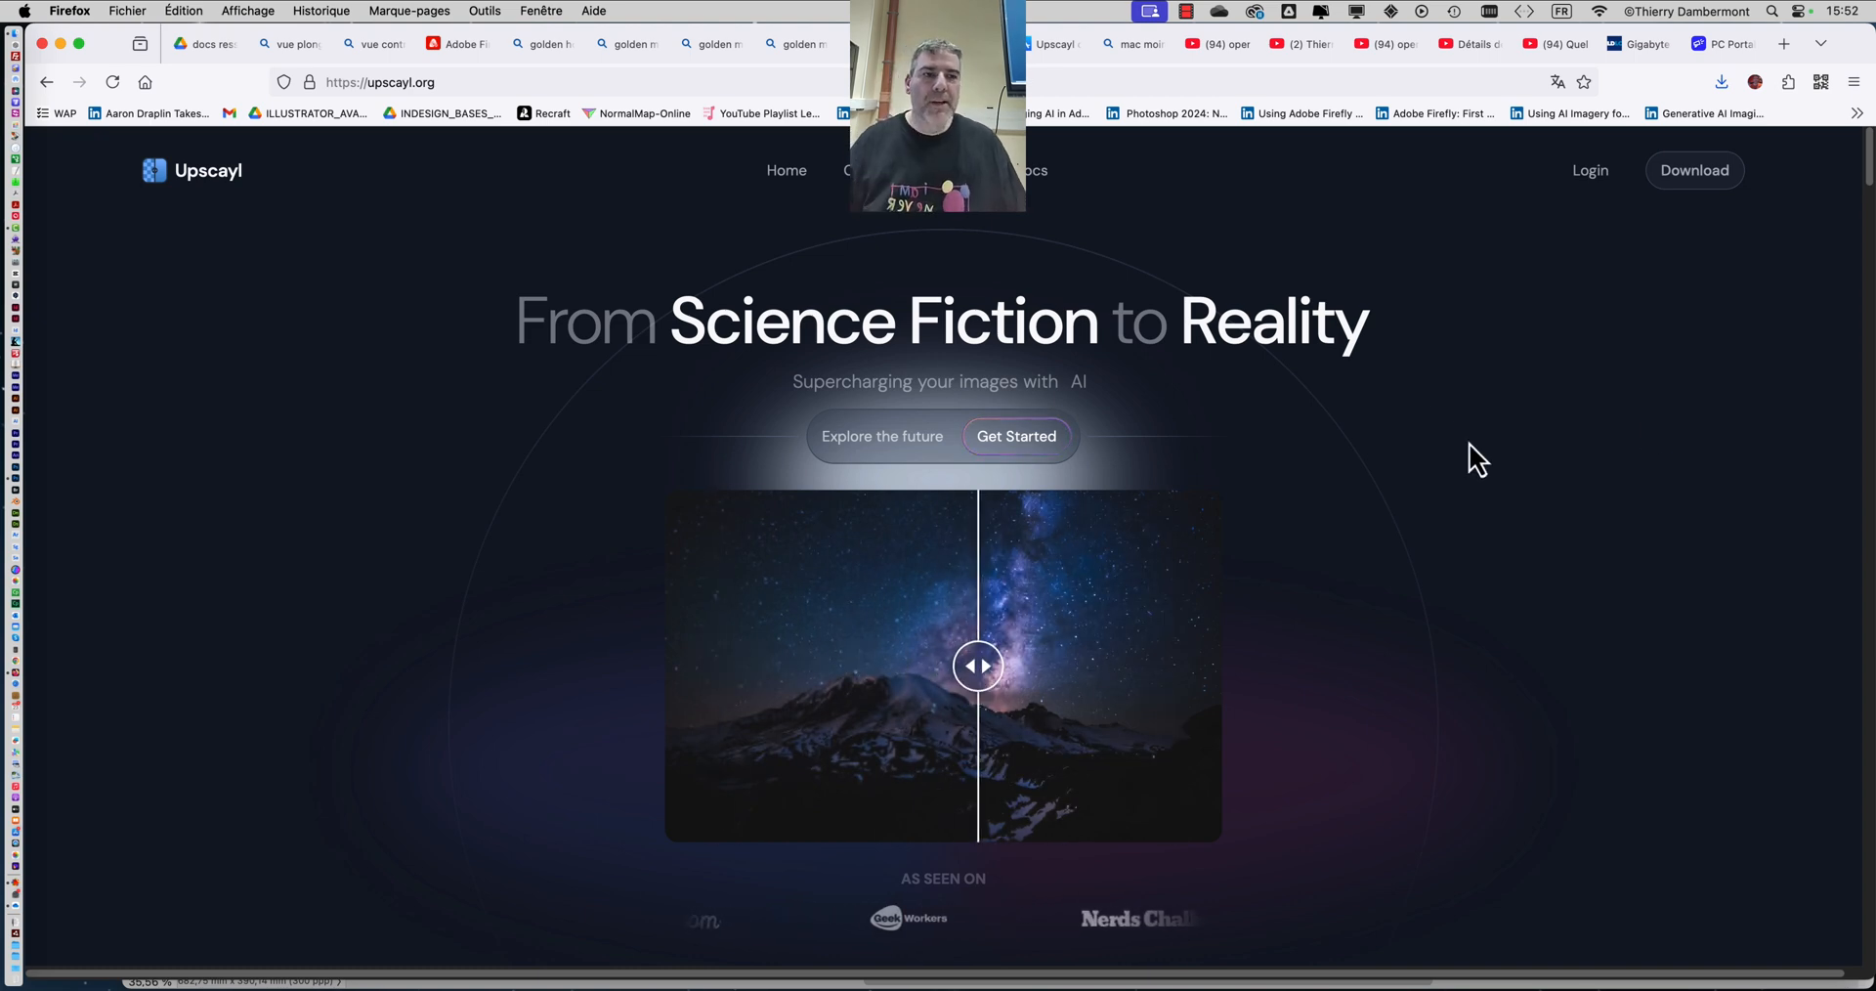
# - Switch to Photoshop and close "hippo - 09.psd", saving its changes
pyautogui.press('super+Tab')
pyautogui.click(875, 494)
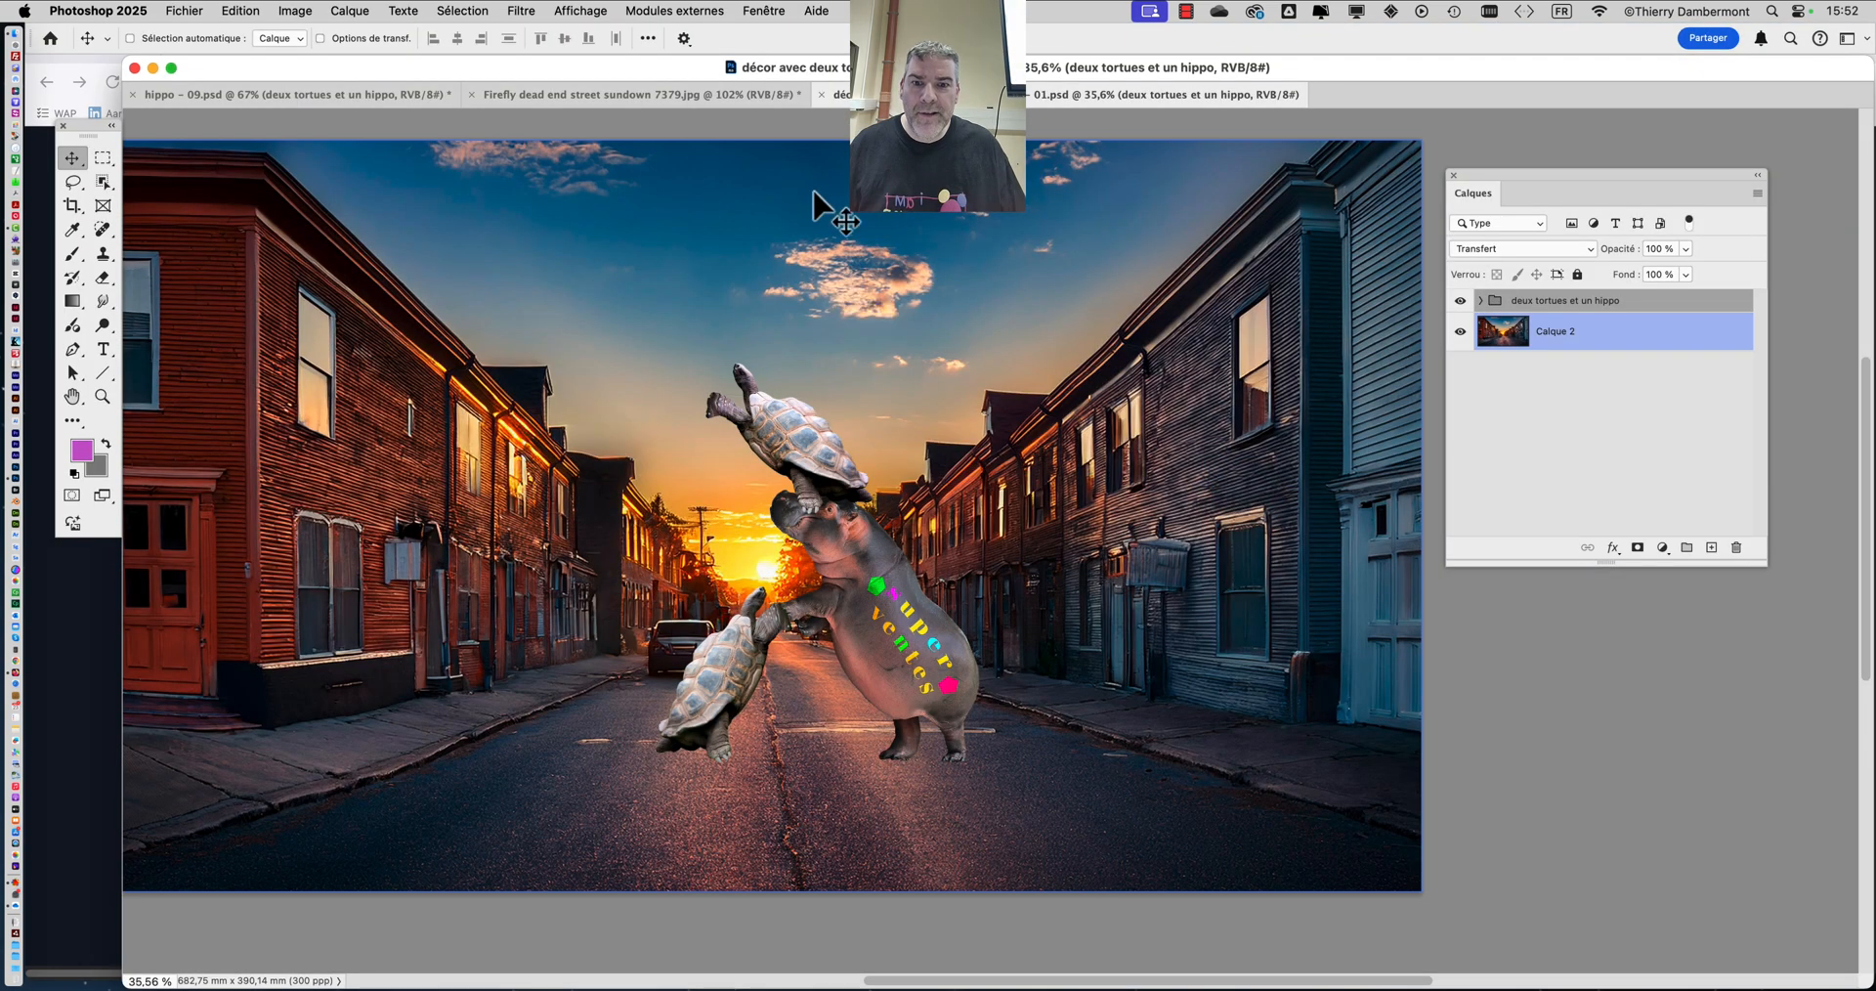
pyautogui.click(630, 94)
pyautogui.click(262, 98)
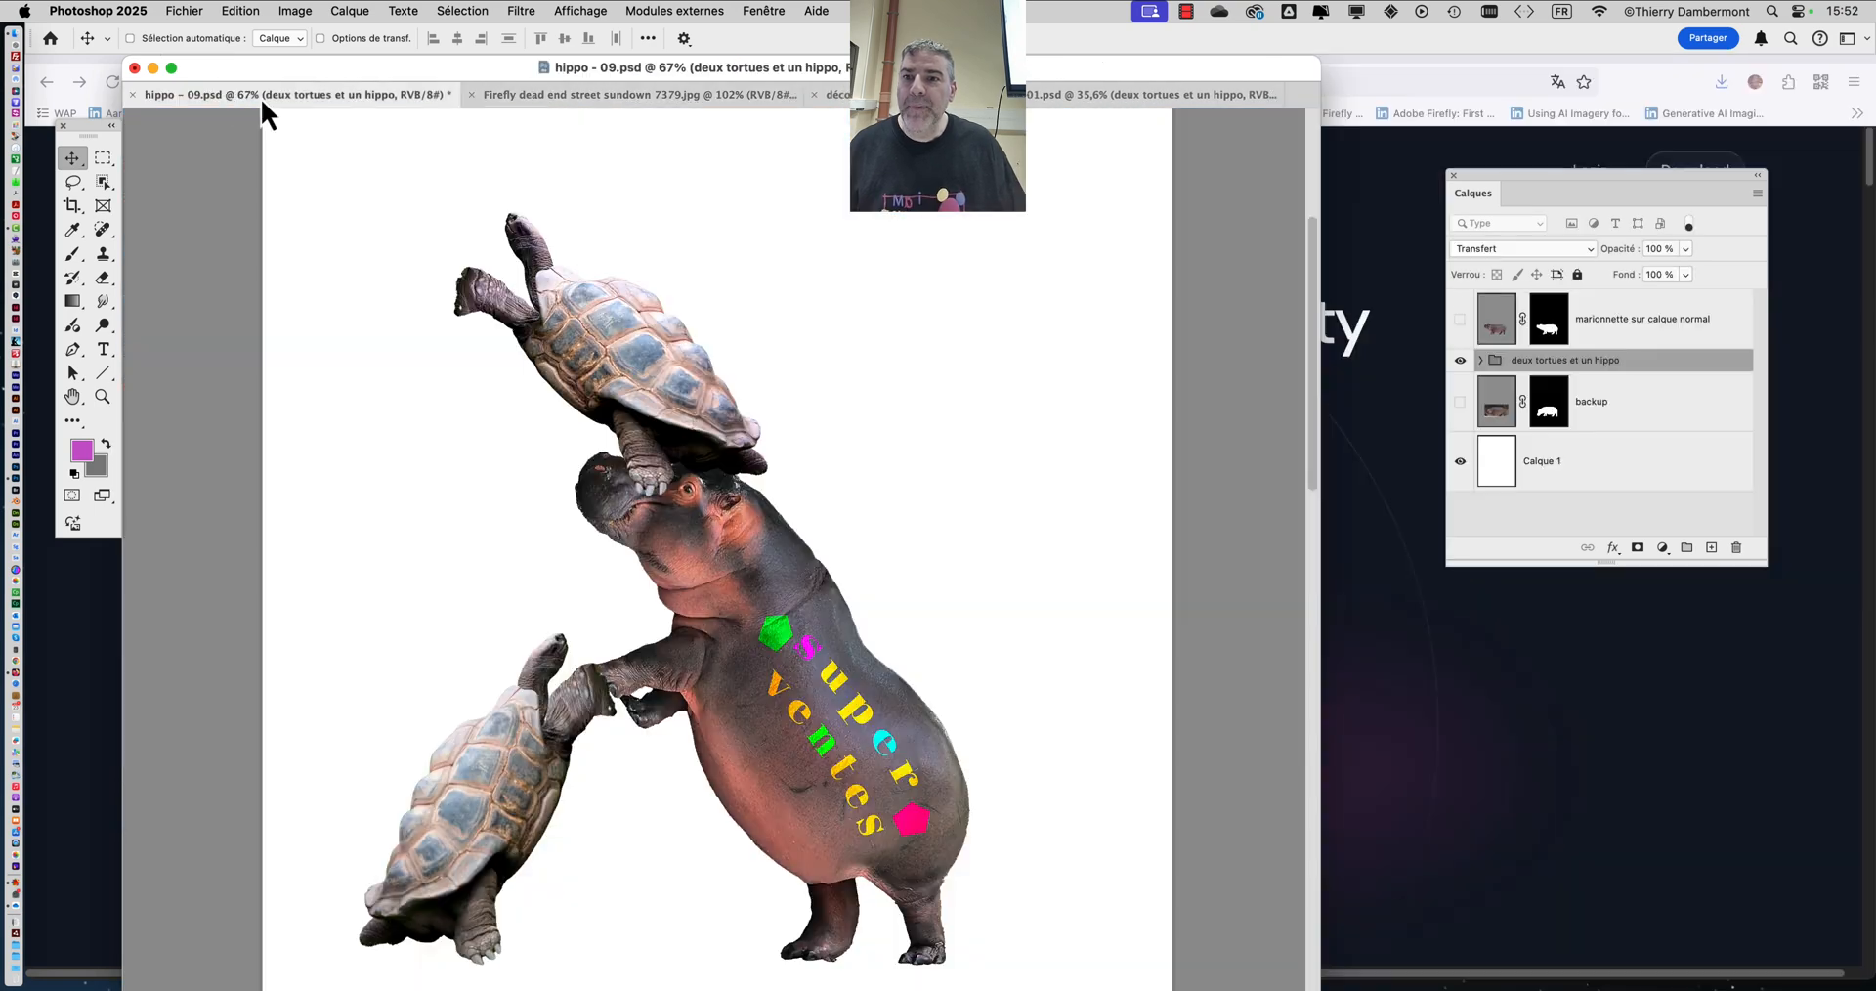
pyautogui.click(131, 95)
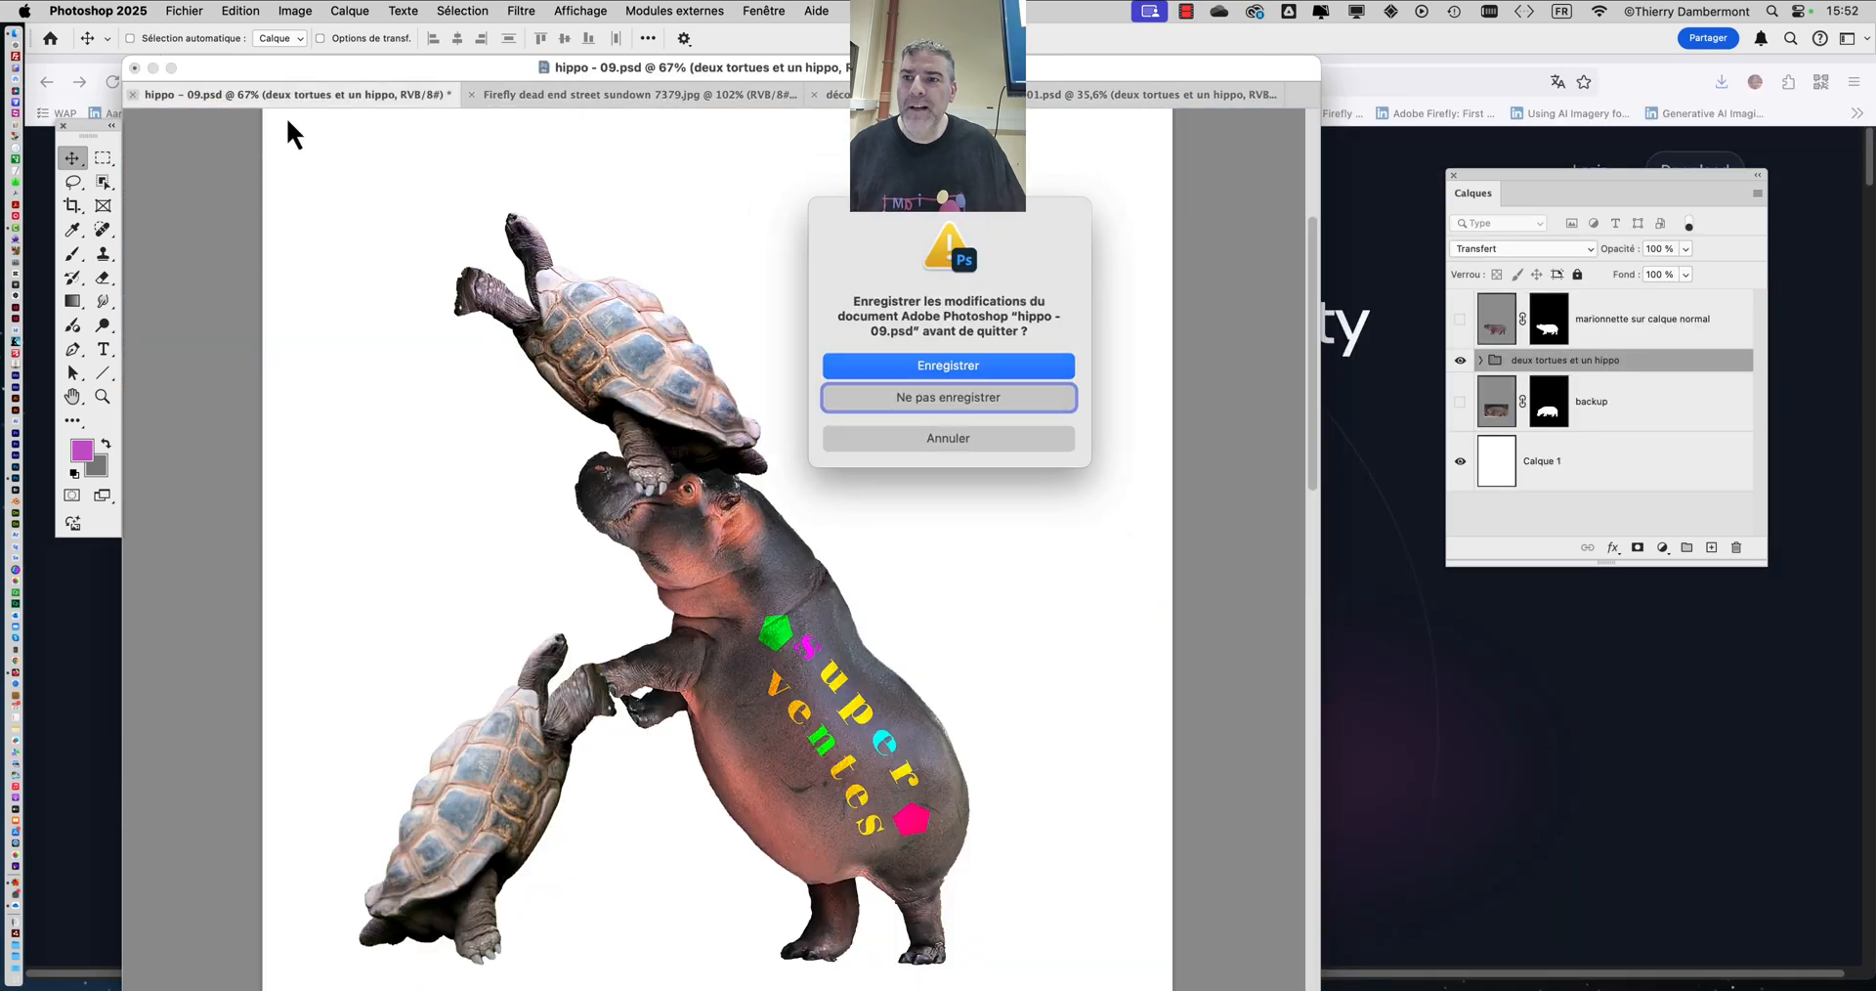
pyautogui.click(959, 369)
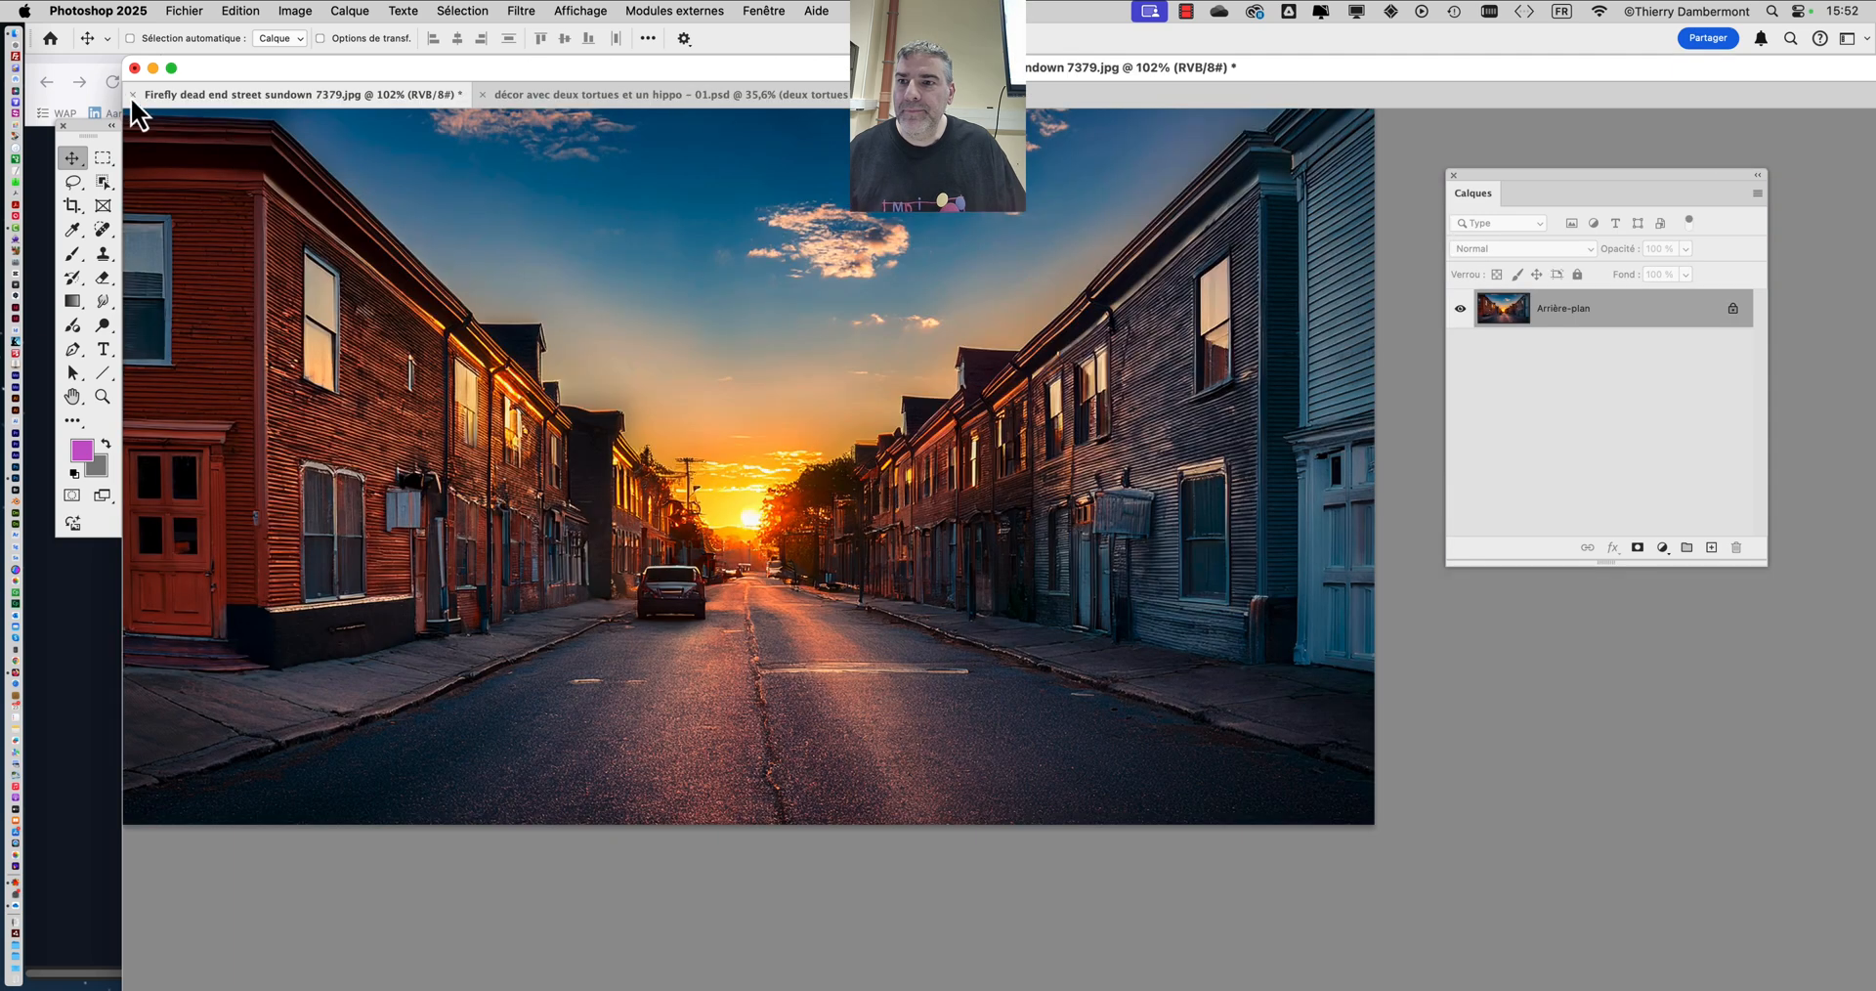
# - Save and close "Firefly dead end street sundown 7379.jpg", accepting the JPEG options, and close the remaining composite document
pyautogui.click(133, 95)
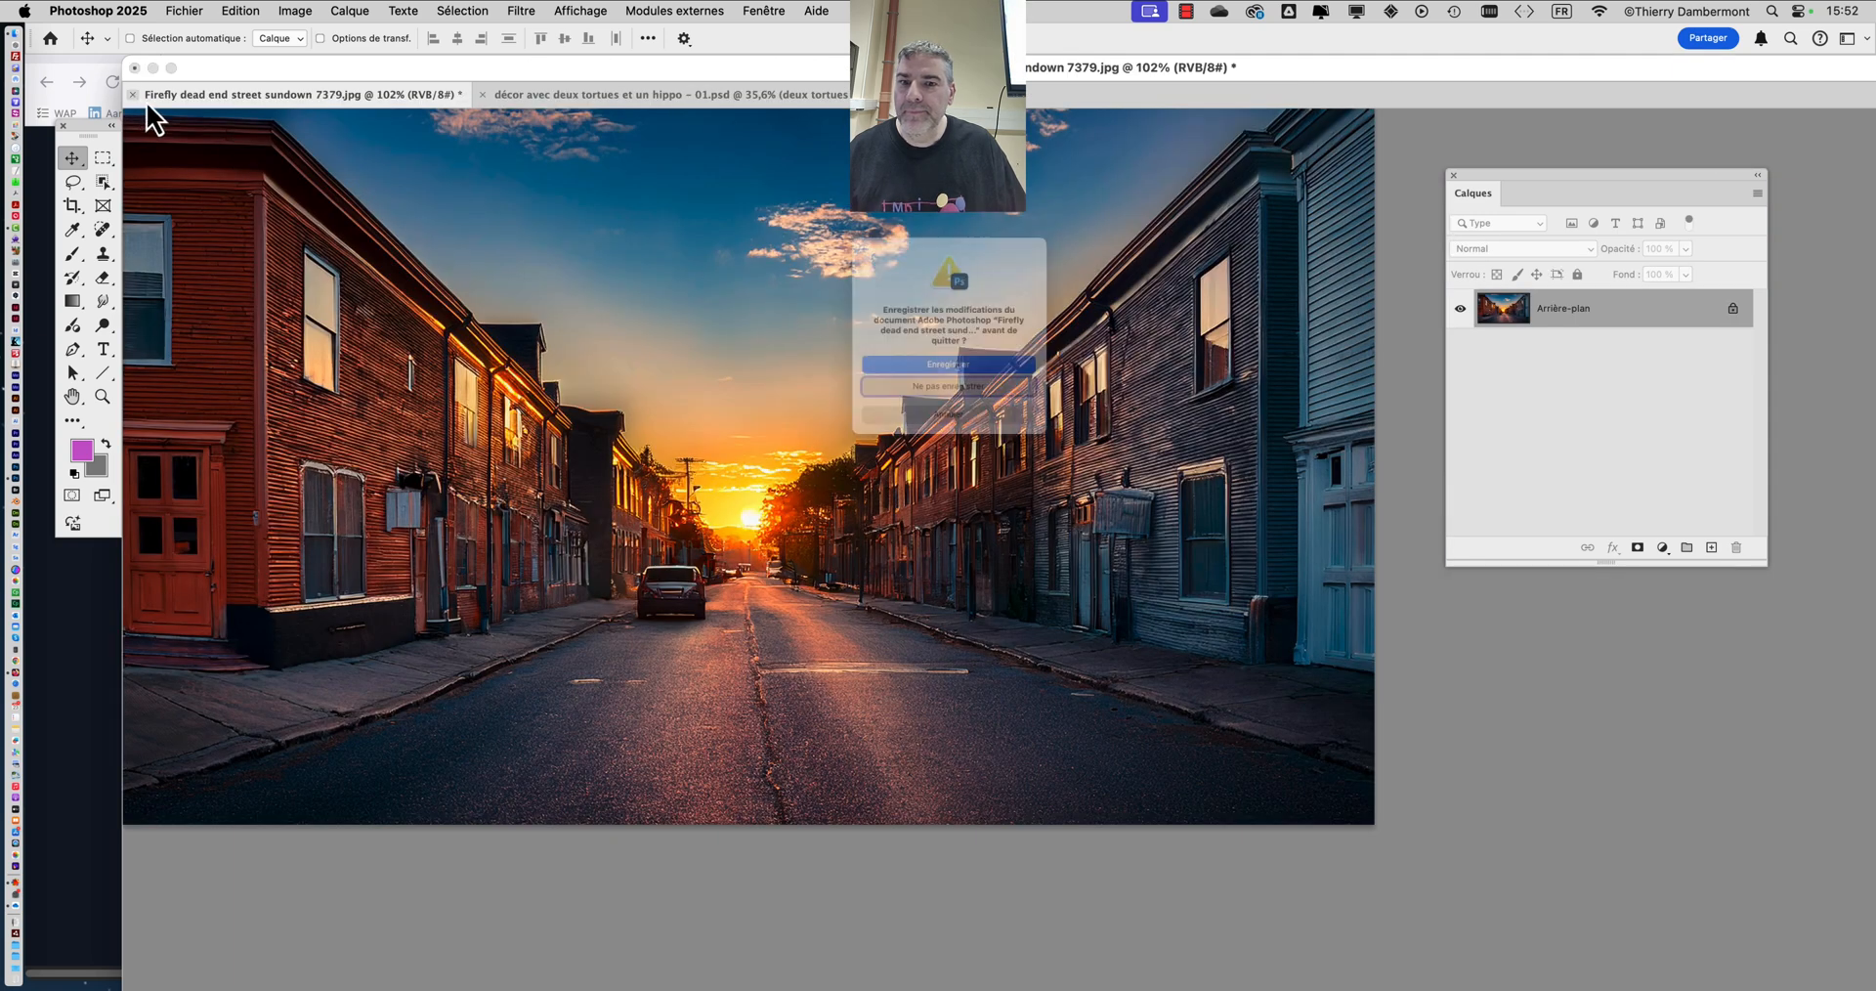
pyautogui.click(957, 377)
pyautogui.click(1084, 270)
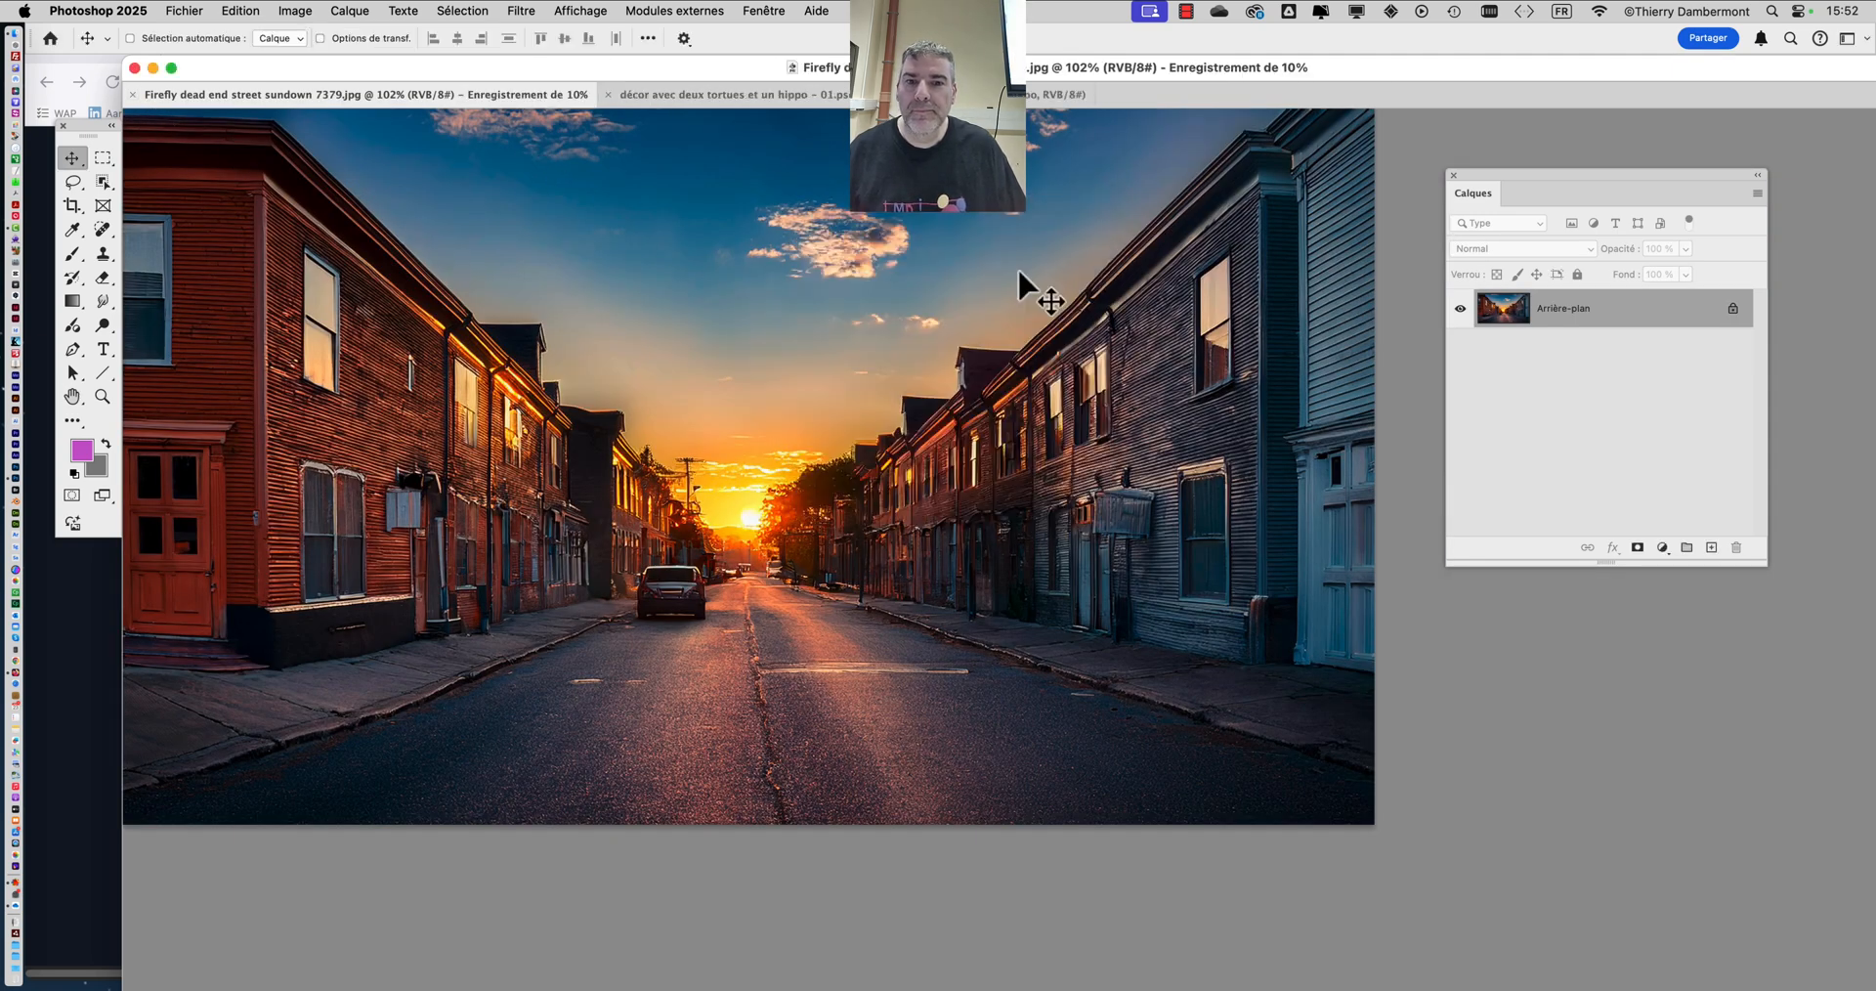
pyautogui.click(135, 68)
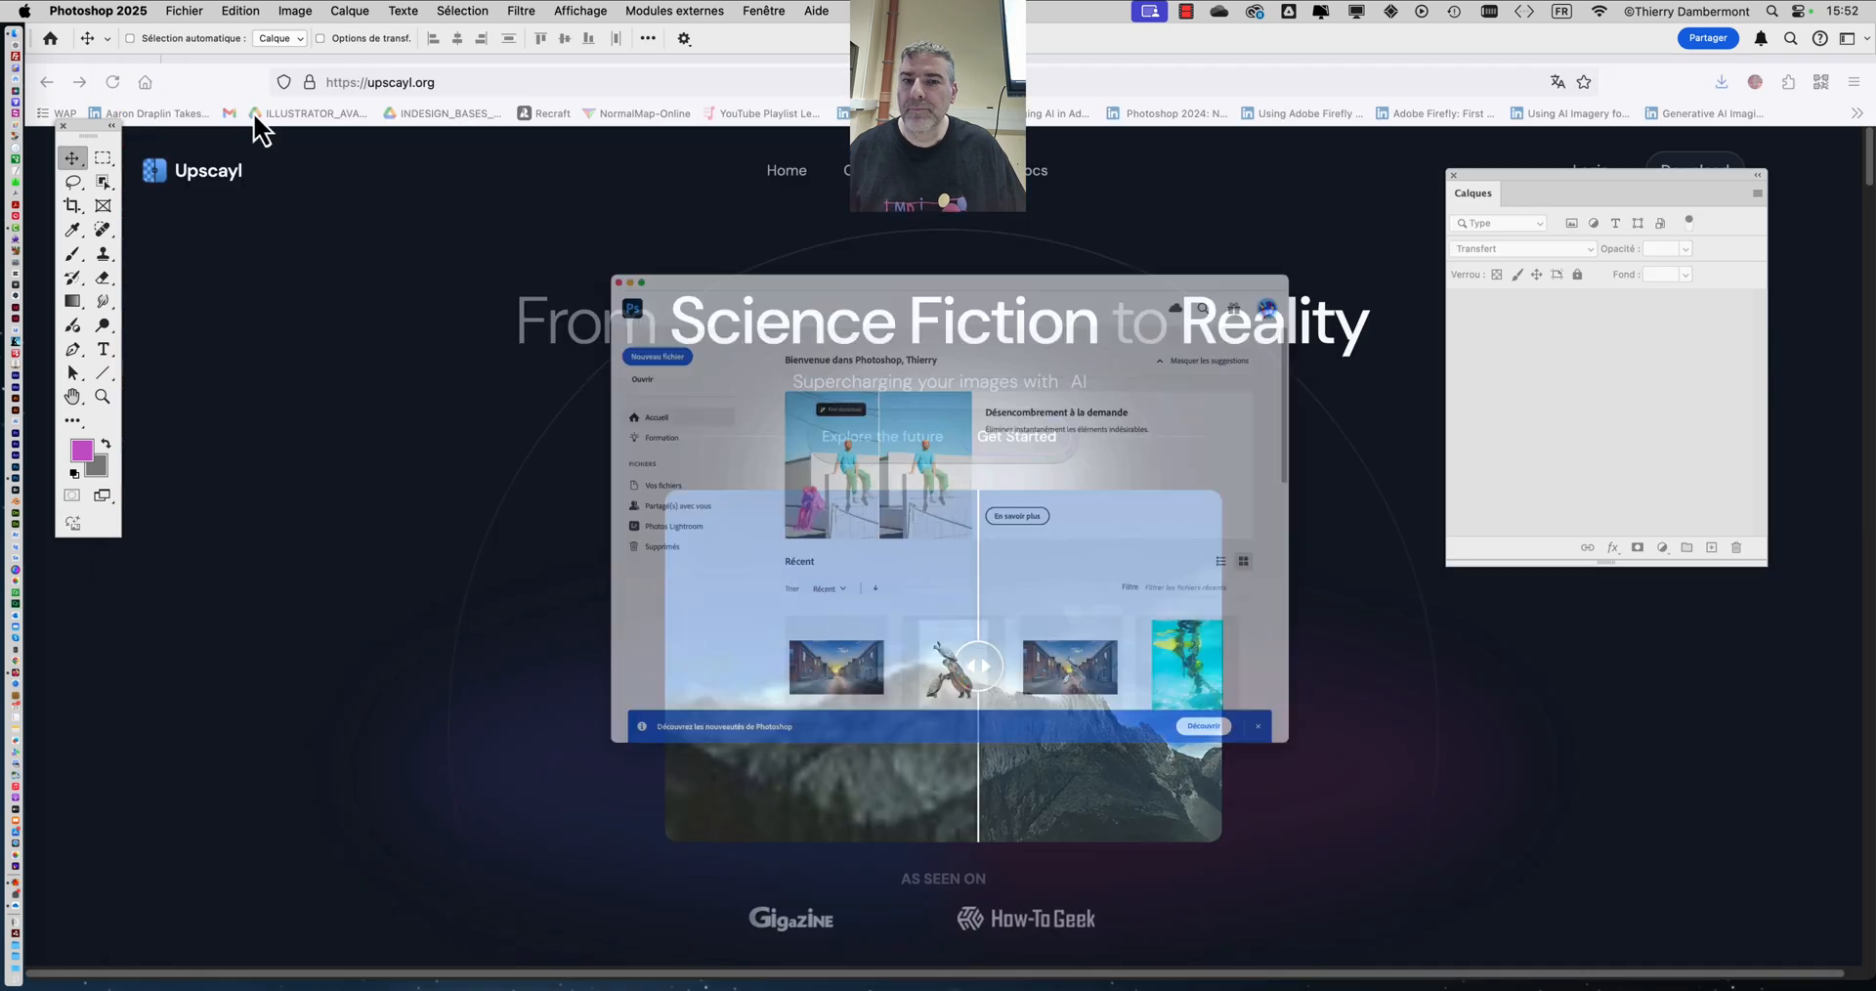